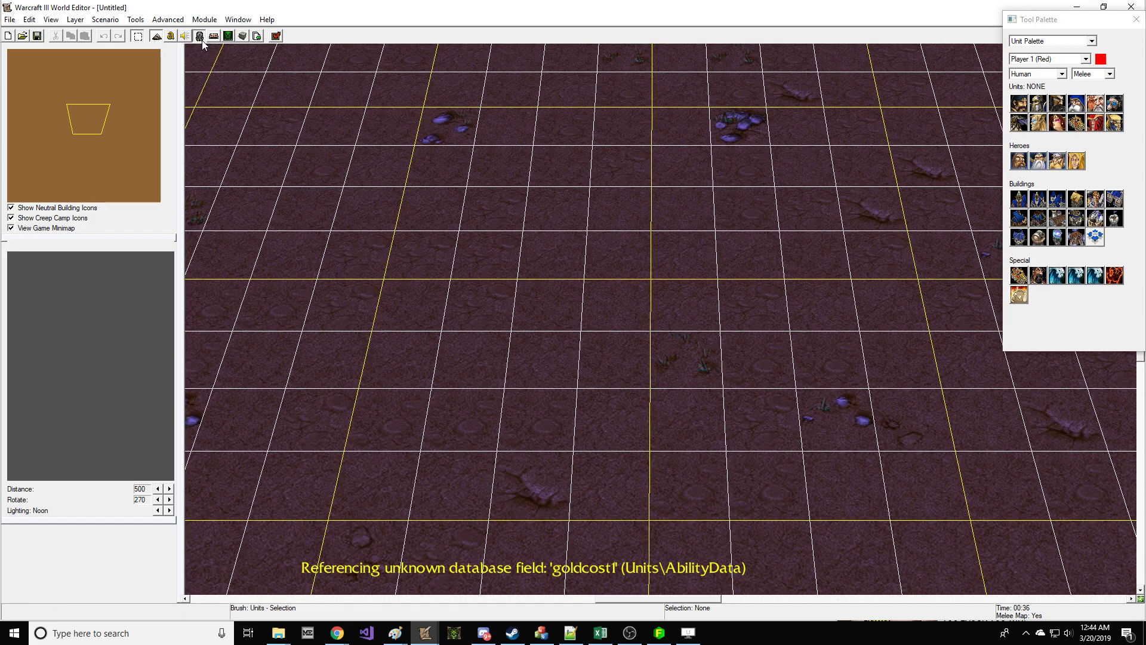
Step: Examine the Gold Cost field of the Aerial Shackles and Feedback (Arcane Tower) abilities in the Object Editor, and return to the map
{"action": "left_click", "coordinate": [199, 37]}
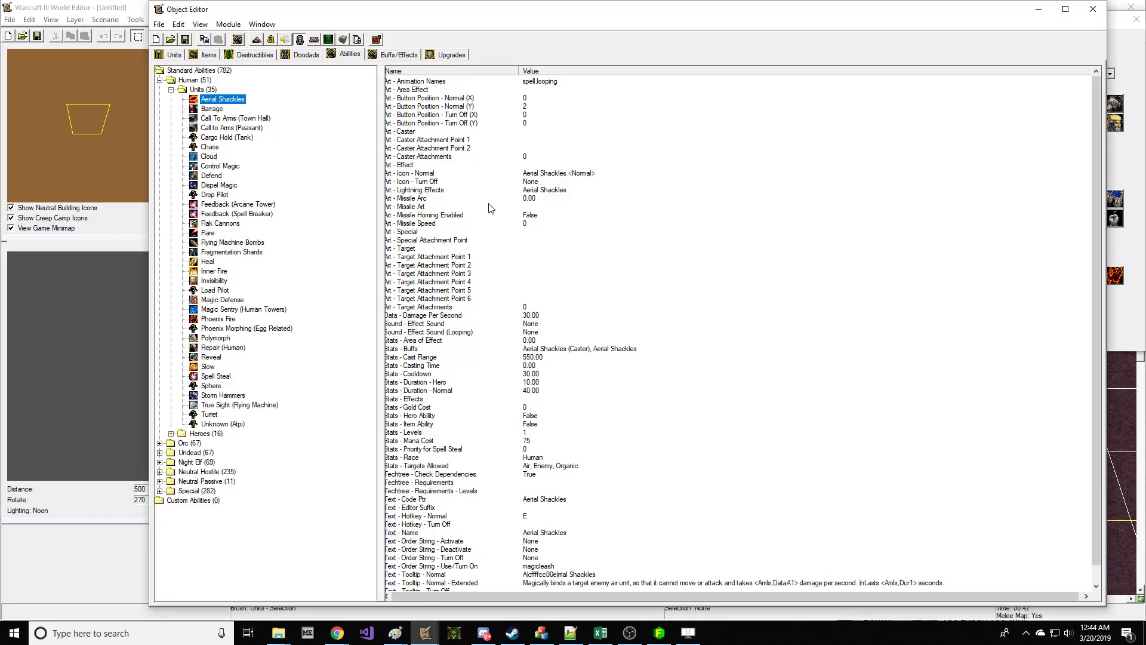
{"action": "left_click", "coordinate": [562, 408]}
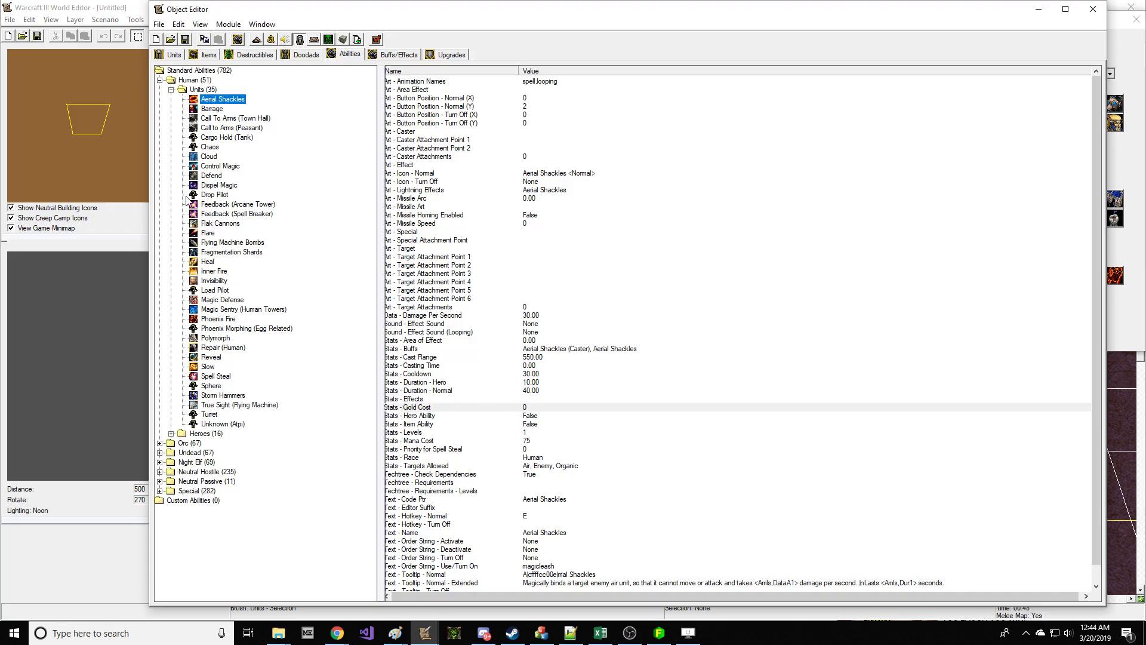
{"action": "left_click", "coordinate": [204, 204]}
{"action": "left_click", "coordinate": [517, 467]}
{"action": "left_click", "coordinate": [517, 442]}
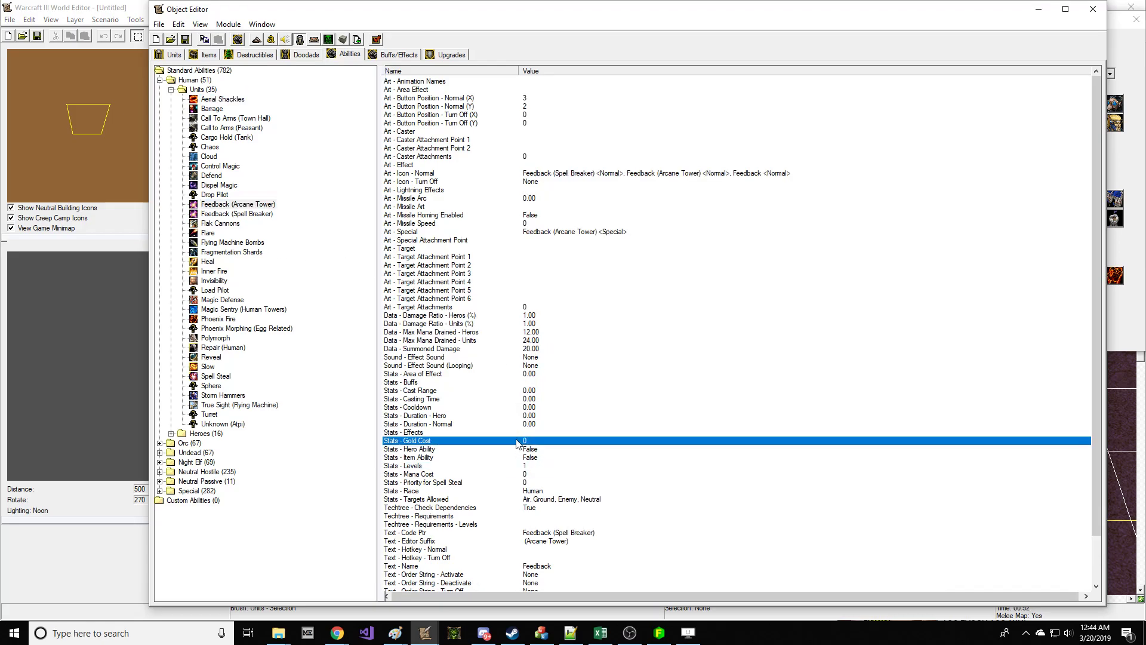
{"action": "left_click", "coordinate": [114, 320]}
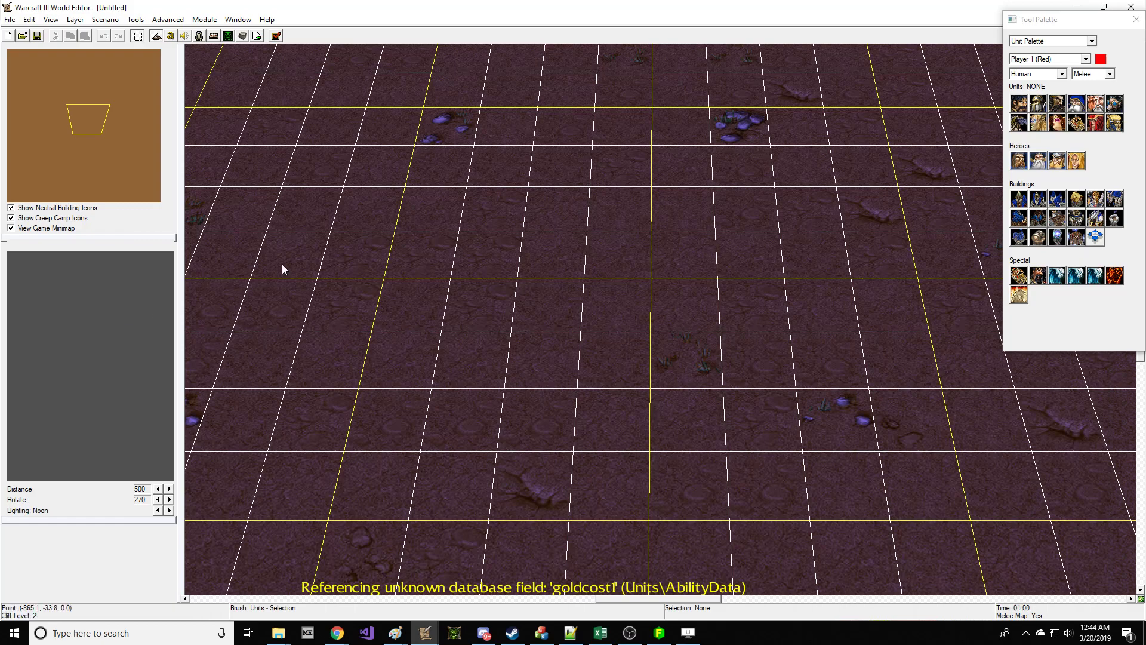
{"action": "left_click", "coordinate": [10, 19]}
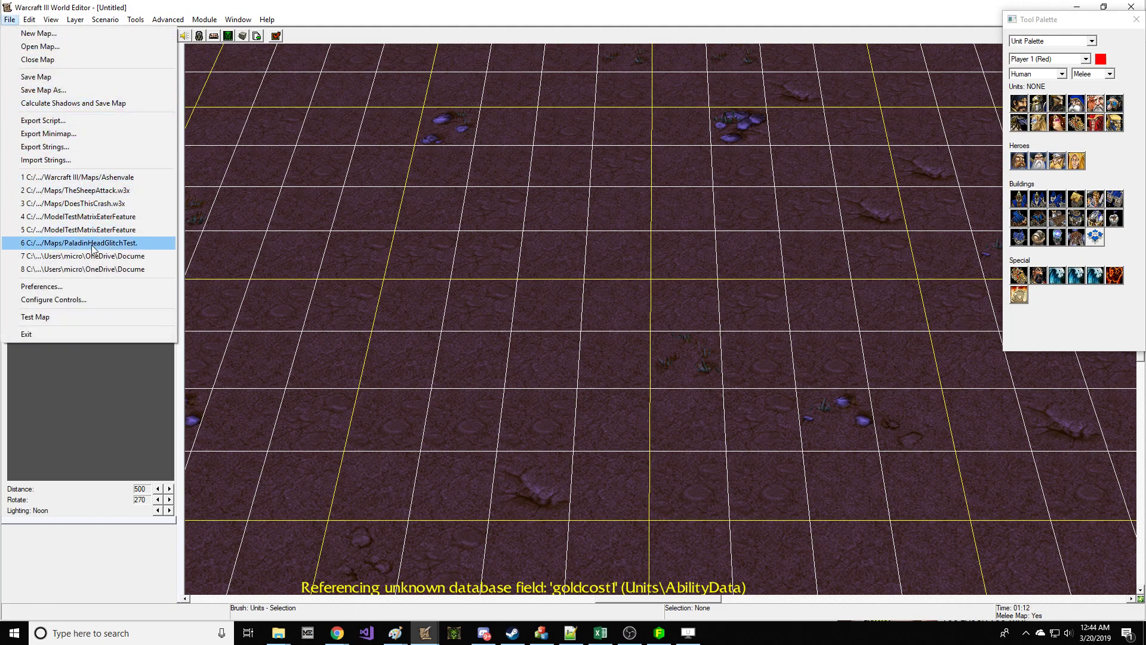
{"action": "left_click", "coordinate": [70, 47]}
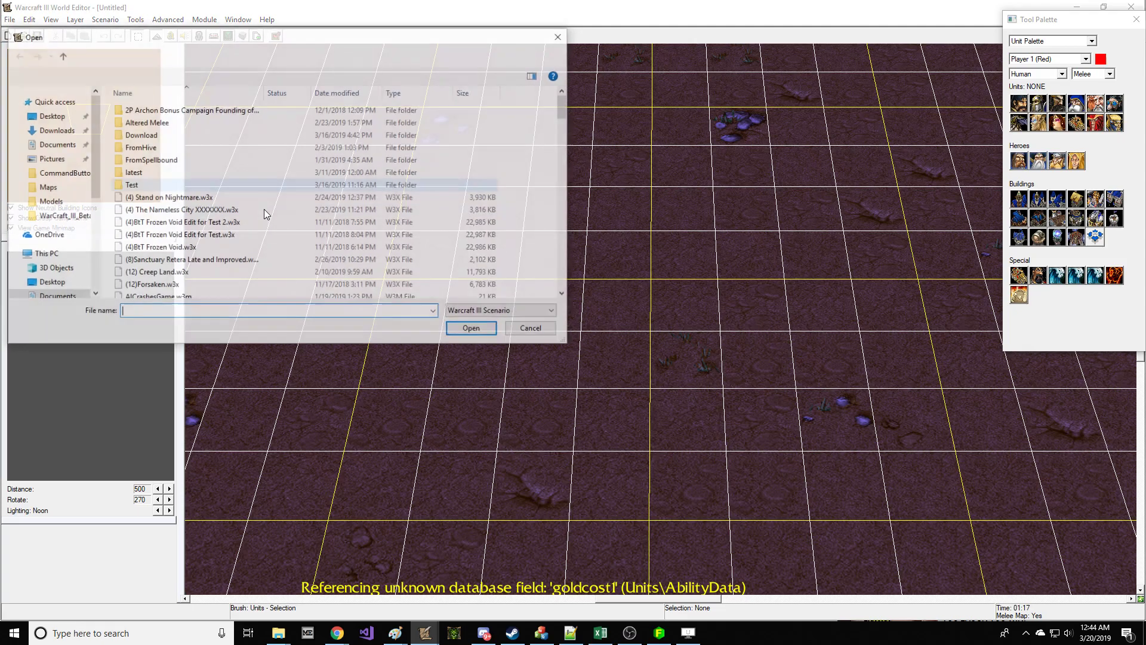
{"action": "scroll", "coordinate": [332, 233], "scroll_direction": "down", "scroll_amount": 15}
{"action": "scroll", "coordinate": [332, 231], "scroll_direction": "down", "scroll_amount": 8}
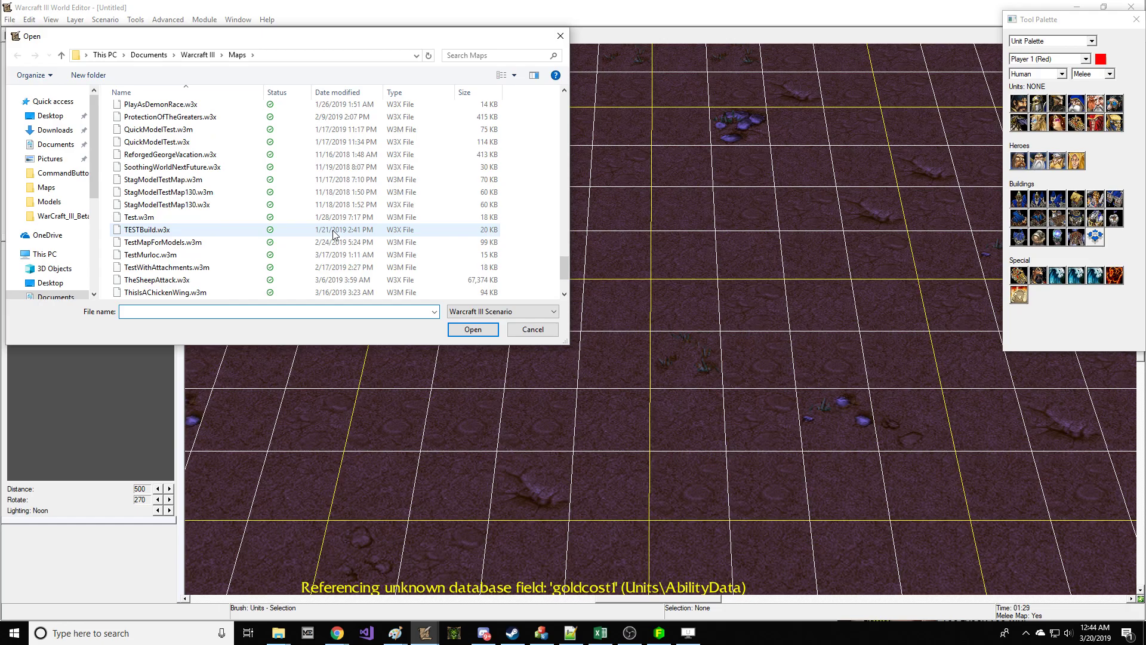
{"action": "scroll", "coordinate": [258, 173], "scroll_direction": "down", "scroll_amount": 2}
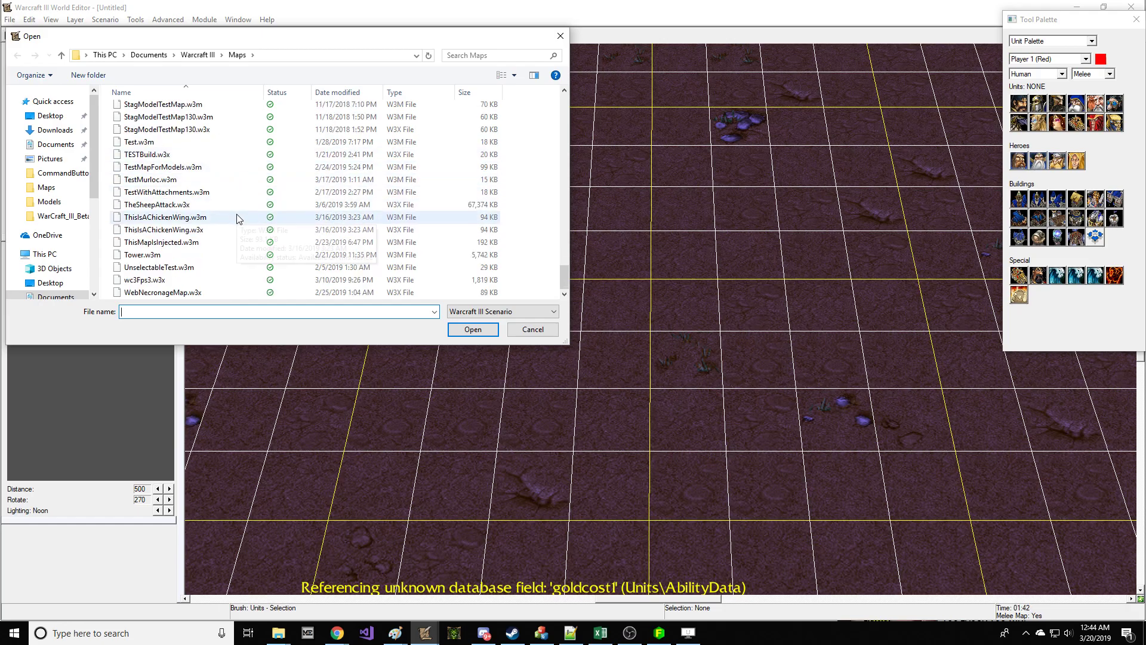
{"action": "scroll", "coordinate": [237, 218], "scroll_direction": "up", "scroll_amount": 20}
{"action": "scroll", "coordinate": [237, 218], "scroll_direction": "up", "scroll_amount": 10}
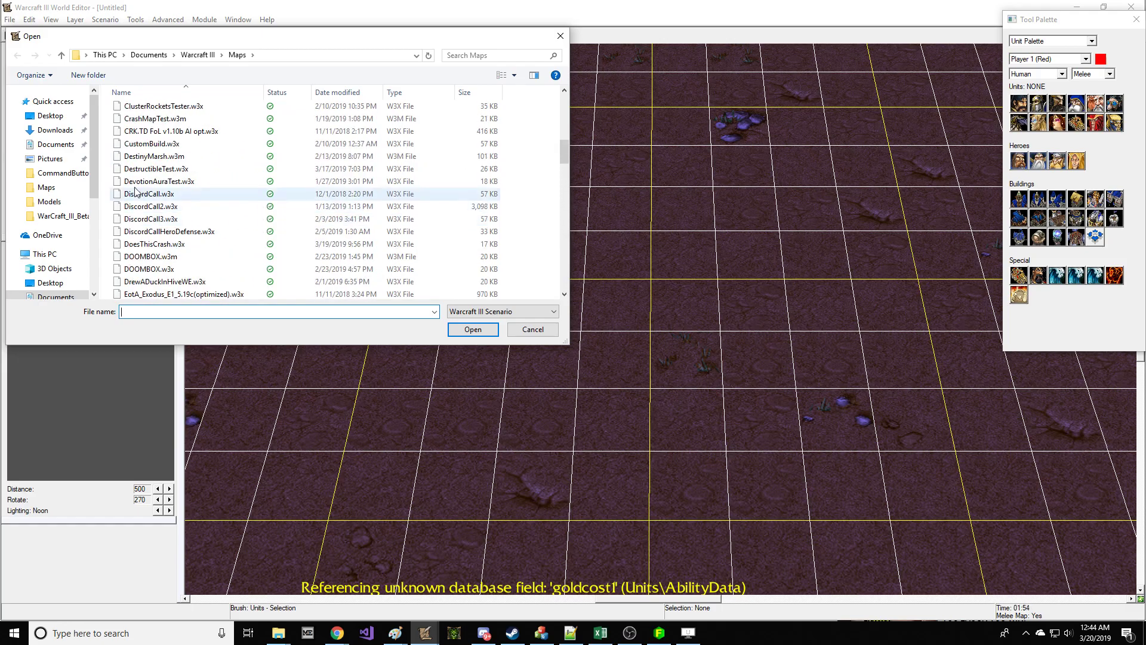
{"action": "left_click", "coordinate": [88, 159]}
{"action": "left_click_drag", "start_coordinate": [95, 149], "coordinate": [108, 250]}
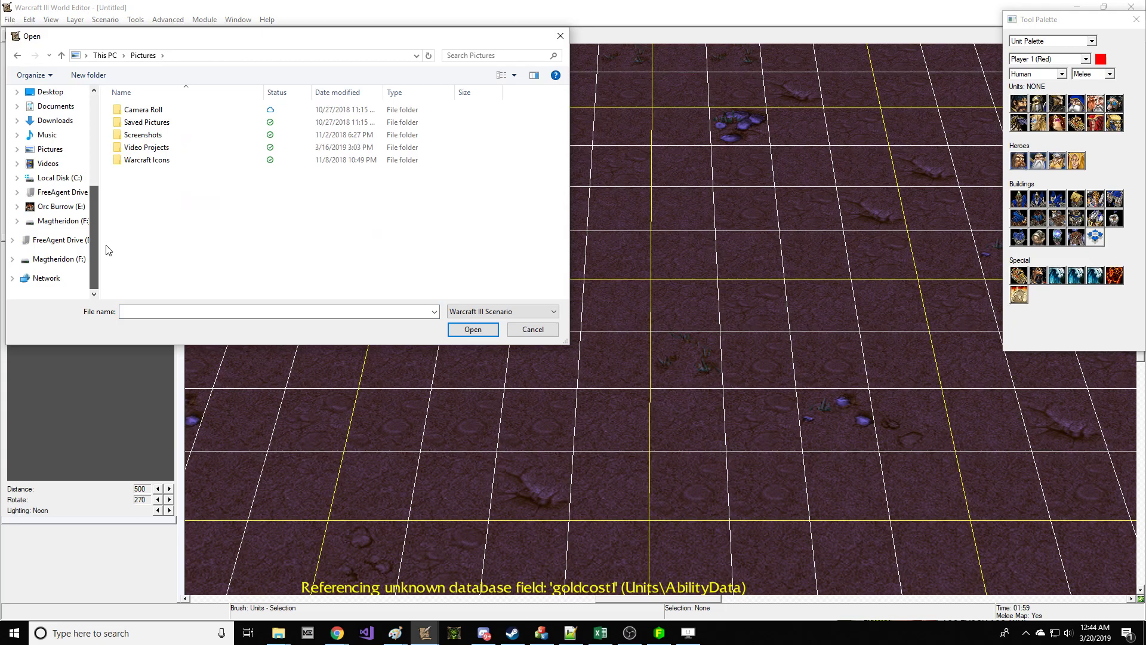
{"action": "left_click", "coordinate": [77, 181]}
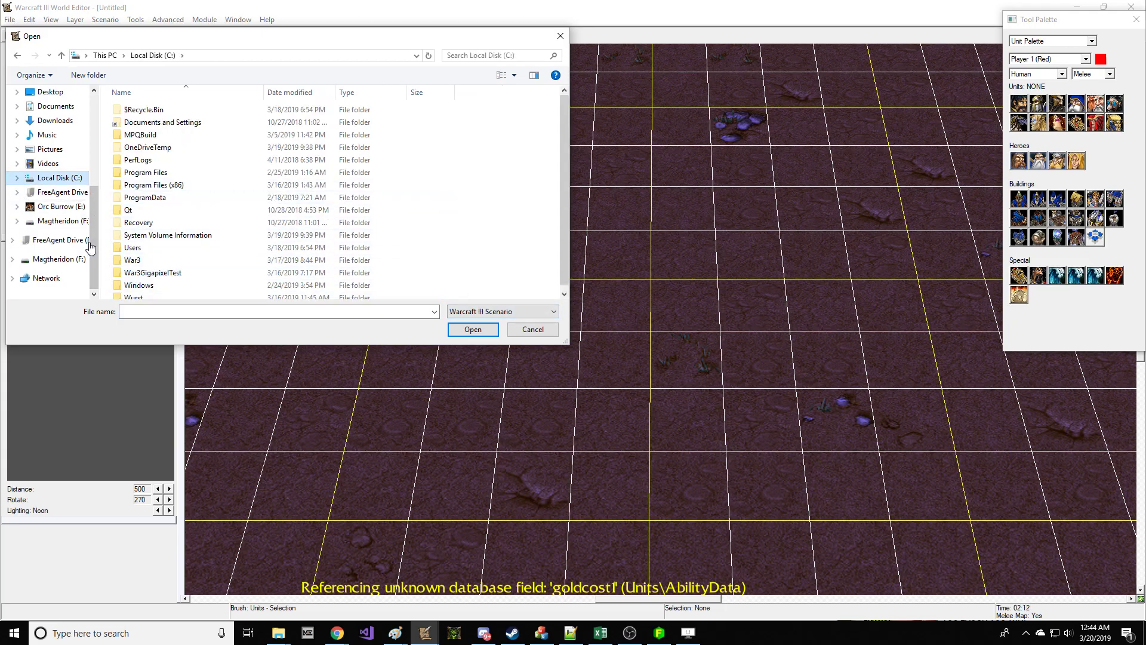
{"action": "double_click", "coordinate": [164, 247]}
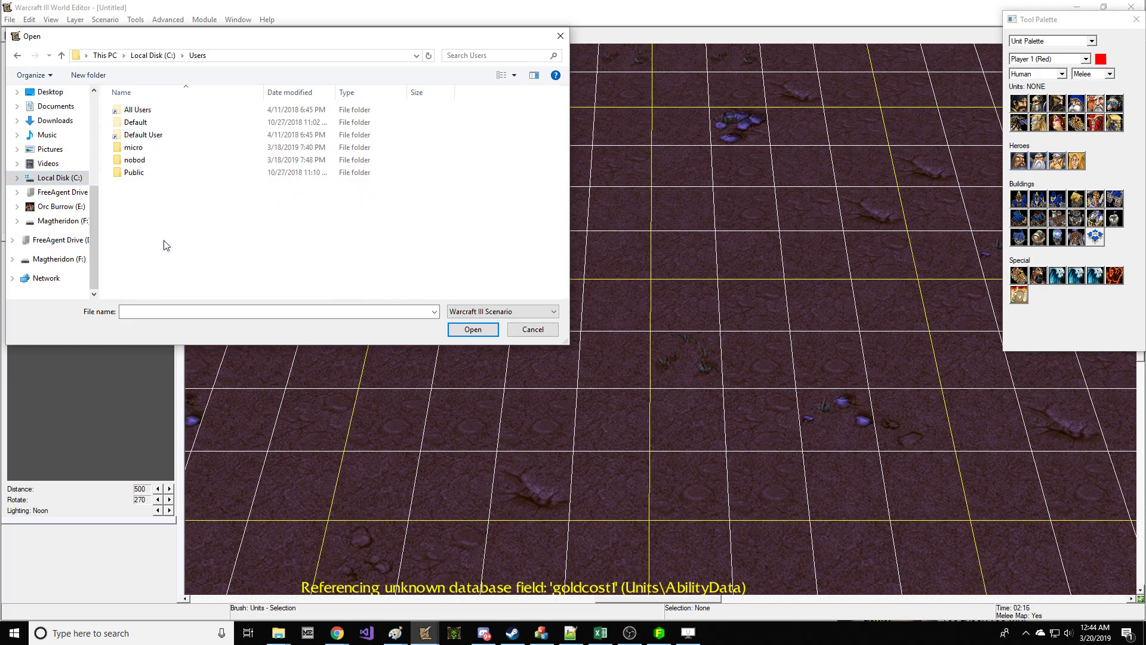
{"action": "double_click", "coordinate": [161, 160]}
{"action": "left_click", "coordinate": [641, 330]}
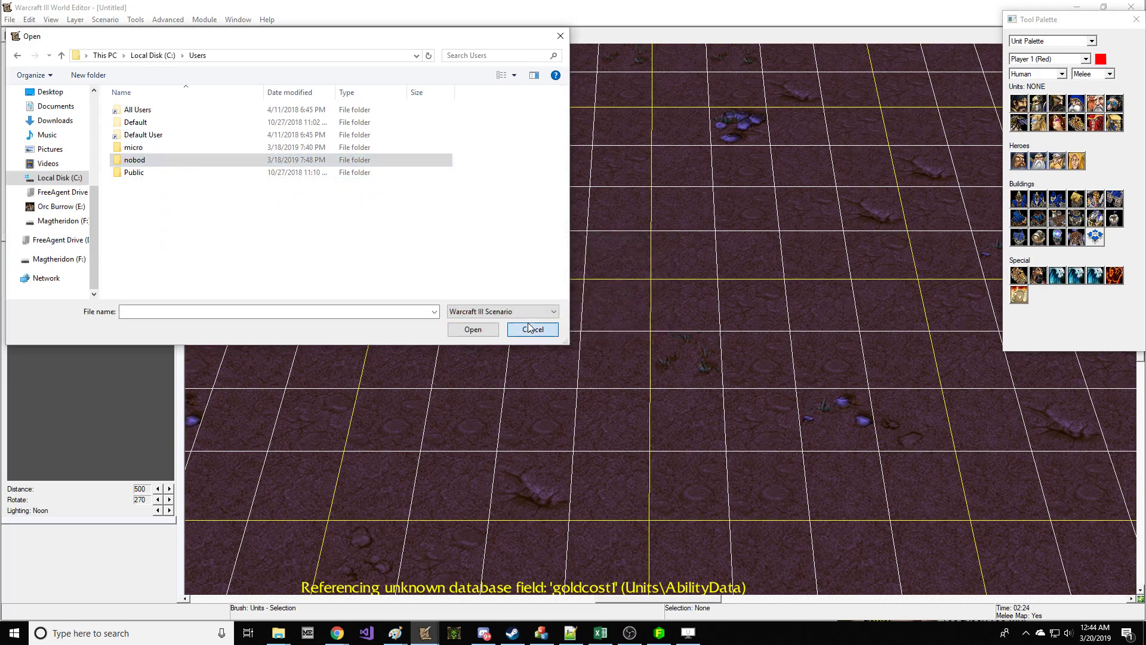
{"action": "left_click", "coordinate": [529, 328]}
{"action": "left_click", "coordinate": [621, 634]}
{"action": "left_click", "coordinate": [620, 635]}
{"action": "left_click", "coordinate": [531, 497]}
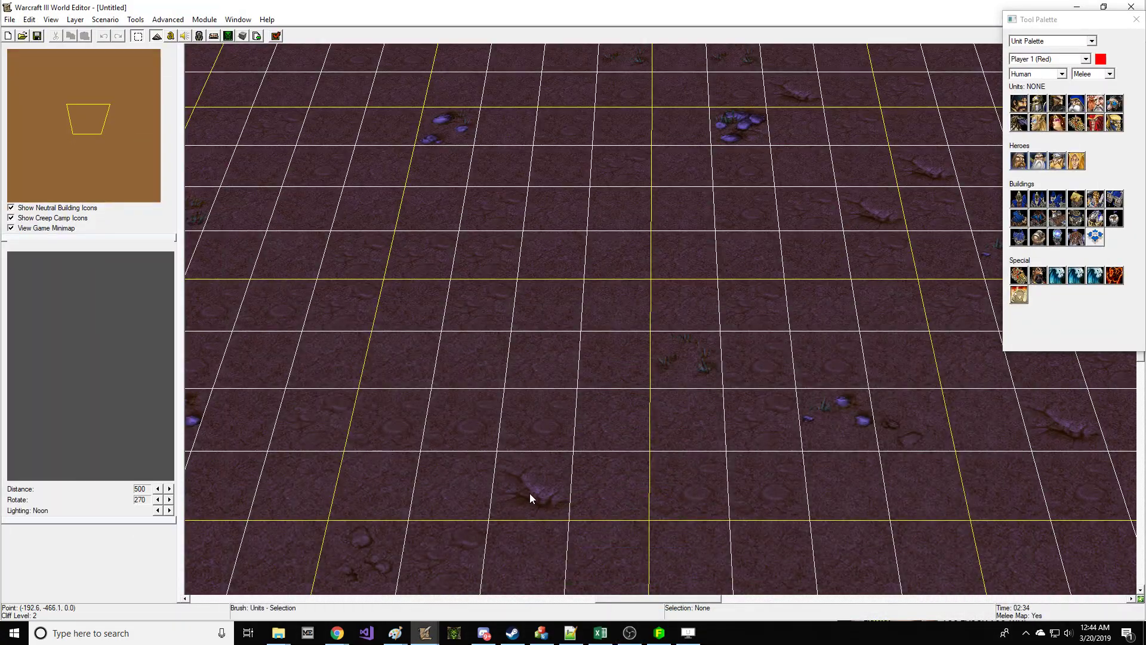
{"action": "left_click", "coordinate": [639, 635]}
{"action": "left_click", "coordinate": [631, 634]}
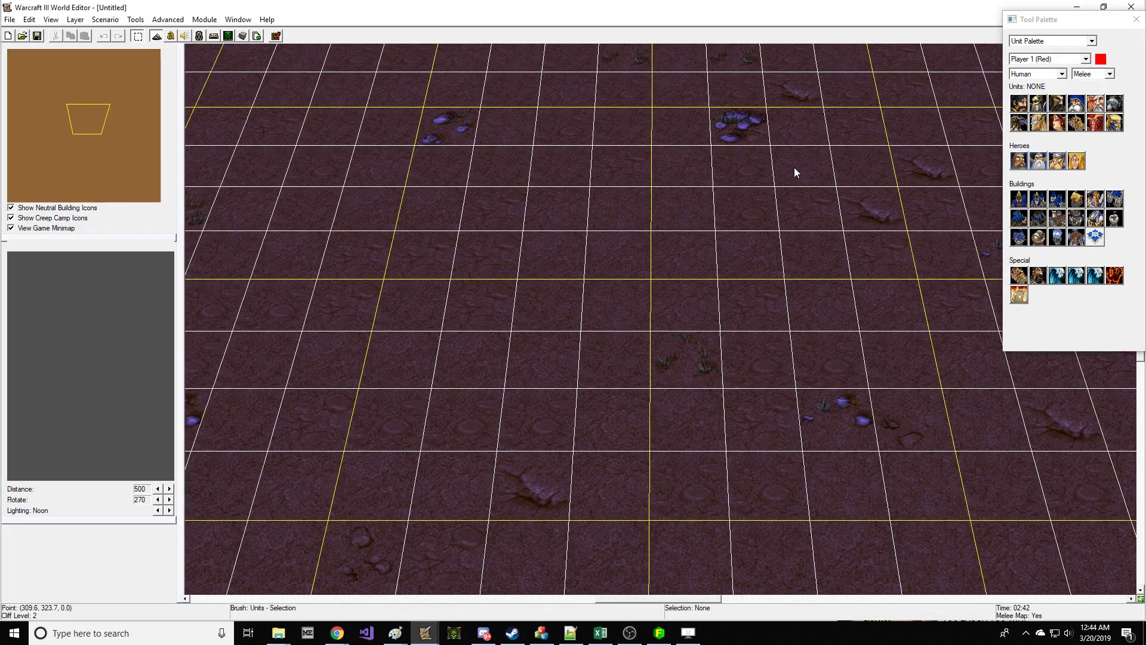
Step: Switch to the Terrain Palette and hide the grid over the map
{"action": "right_click_drag", "start_coordinate": [797, 167], "coordinate": [742, 170]}
{"action": "key", "text": "t"}
{"action": "key", "text": "g"}
{"action": "key", "text": "g"}
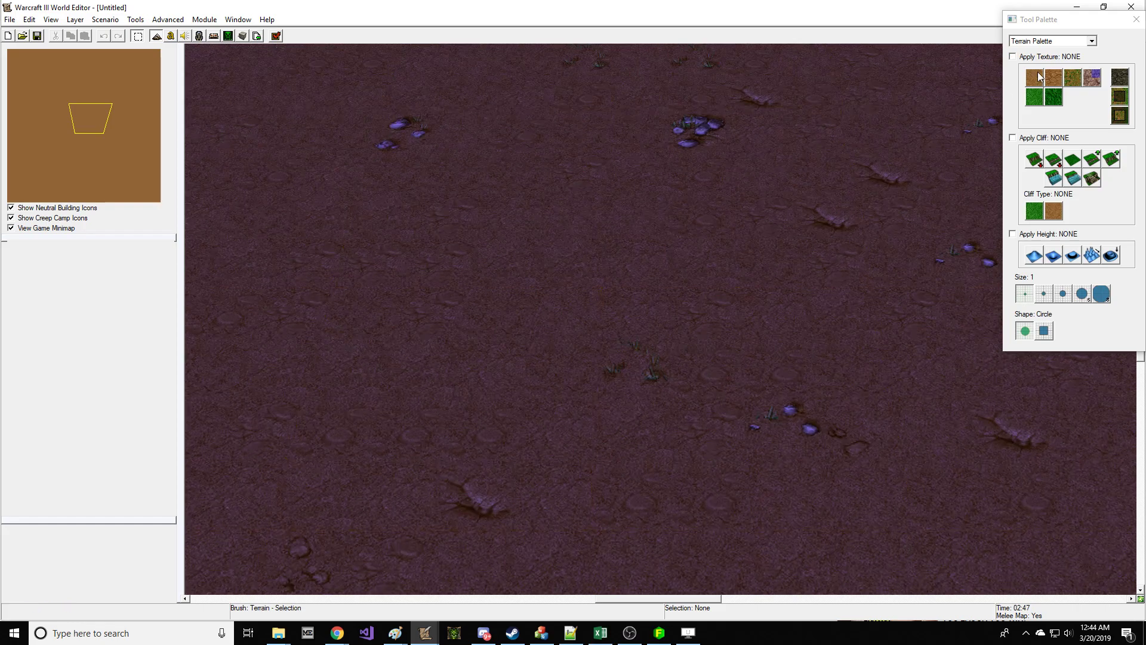
{"action": "left_click", "coordinate": [1065, 42]}
{"action": "left_click", "coordinate": [1062, 49]}
Step: Change the map's base tileset to Barrens
{"action": "left_click", "coordinate": [164, 20]}
{"action": "left_click", "coordinate": [191, 34]}
{"action": "left_click", "coordinate": [500, 237]}
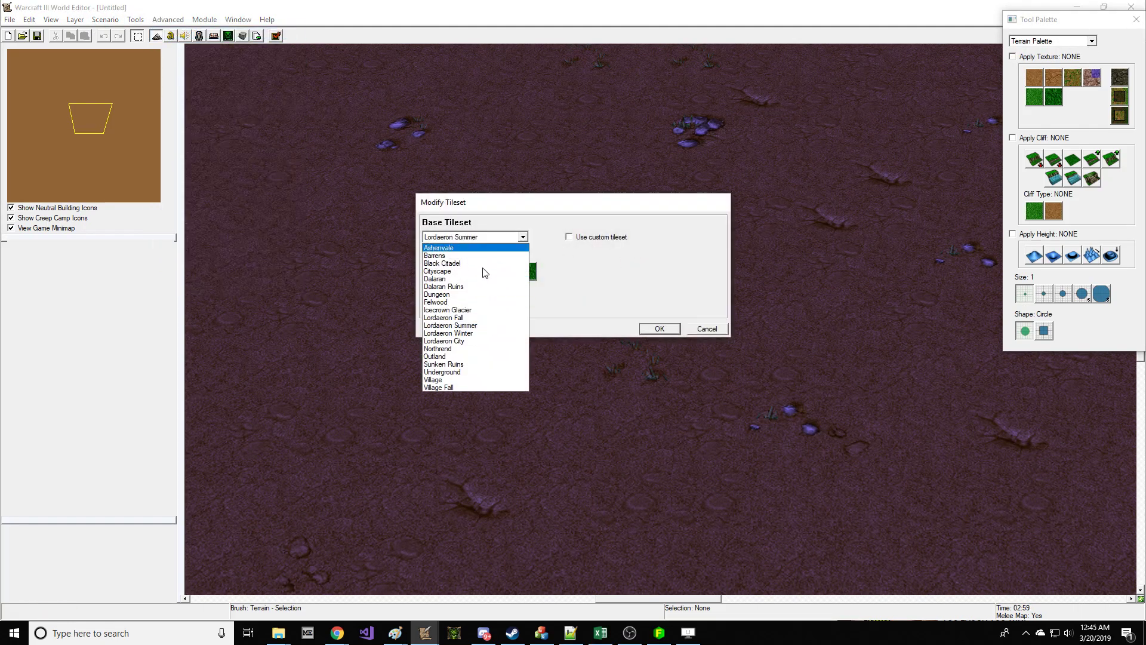
{"action": "left_click", "coordinate": [471, 256]}
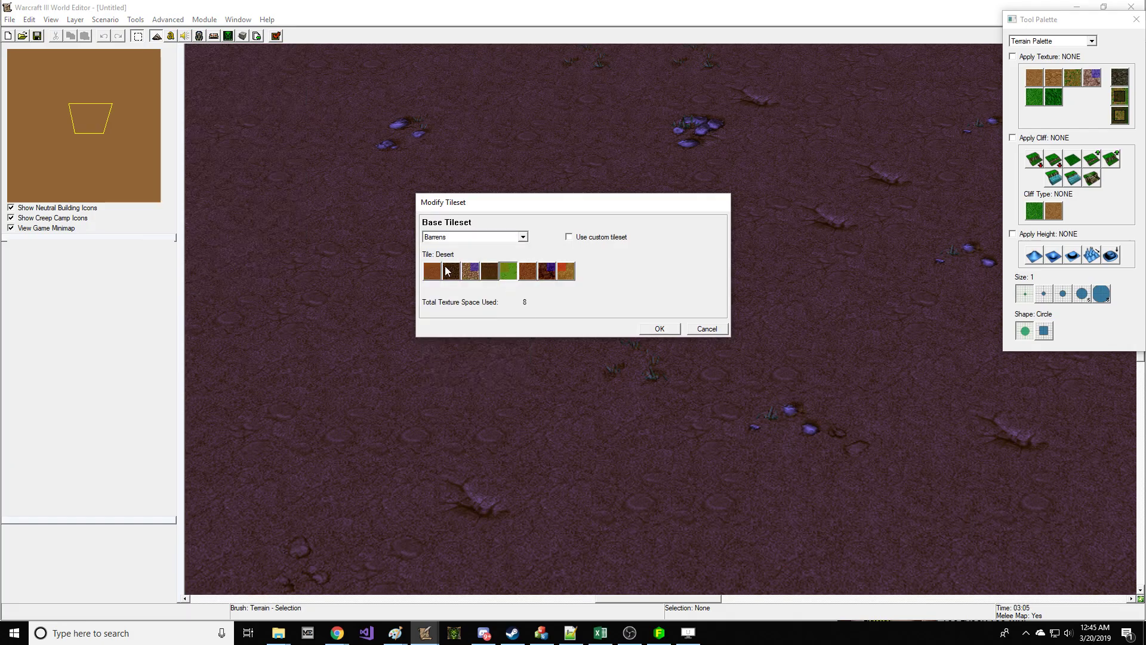
{"action": "left_click", "coordinate": [656, 328]}
Step: Paint several irregular patches of the near-black ground texture across the middle of the map
{"action": "right_click_drag", "start_coordinate": [719, 224], "coordinate": [634, 216]}
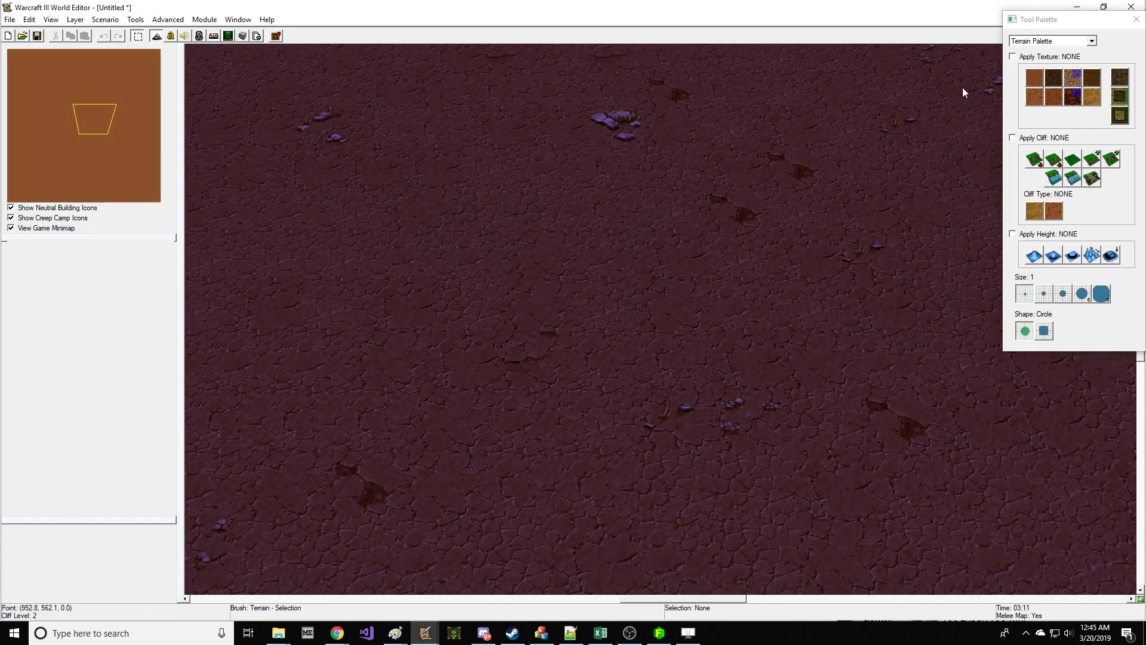
{"action": "left_click", "coordinate": [1052, 77]}
{"action": "mouse_move", "coordinate": [768, 225]}
{"action": "left_mouse_down"}
{"action": "mouse_move", "coordinate": [533, 85]}
{"action": "mouse_move", "coordinate": [455, 98]}
{"action": "left_mouse_up"}
{"action": "right_click_drag", "start_coordinate": [456, 98], "coordinate": [521, 278]}
{"action": "mouse_move", "coordinate": [601, 273]}
{"action": "left_mouse_down"}
{"action": "mouse_move", "coordinate": [661, 218]}
{"action": "mouse_move", "coordinate": [582, 224]}
{"action": "left_mouse_up"}
{"action": "right_click_drag", "start_coordinate": [421, 173], "coordinate": [612, 57]}
{"action": "mouse_move", "coordinate": [370, 281]}
{"action": "left_mouse_down"}
{"action": "mouse_move", "coordinate": [310, 164]}
{"action": "mouse_move", "coordinate": [406, 263]}
{"action": "left_mouse_up"}
{"action": "right_click_drag", "start_coordinate": [412, 263], "coordinate": [356, 143]}
{"action": "left_click_drag", "start_coordinate": [409, 245], "coordinate": [648, 417]}
{"action": "right_click_drag", "start_coordinate": [698, 300], "coordinate": [648, 344]}
{"action": "right_click_drag", "start_coordinate": [973, 146], "coordinate": [883, 236]}
Step: Paint reddish-brown dirt patches beside the dark ground, and add two small patches of the Rock texture
{"action": "left_click", "coordinate": [1053, 97]}
{"action": "mouse_move", "coordinate": [603, 496]}
{"action": "left_mouse_down"}
{"action": "mouse_move", "coordinate": [377, 391]}
{"action": "mouse_move", "coordinate": [294, 285]}
{"action": "left_mouse_up"}
{"action": "mouse_move", "coordinate": [639, 95]}
{"action": "right_mouse_down"}
{"action": "mouse_move", "coordinate": [727, 237]}
{"action": "mouse_move", "coordinate": [711, 243]}
{"action": "right_mouse_up"}
{"action": "left_click_drag", "start_coordinate": [746, 235], "coordinate": [691, 176]}
{"action": "left_click_drag", "start_coordinate": [810, 253], "coordinate": [908, 224]}
{"action": "left_click", "coordinate": [1037, 84]}
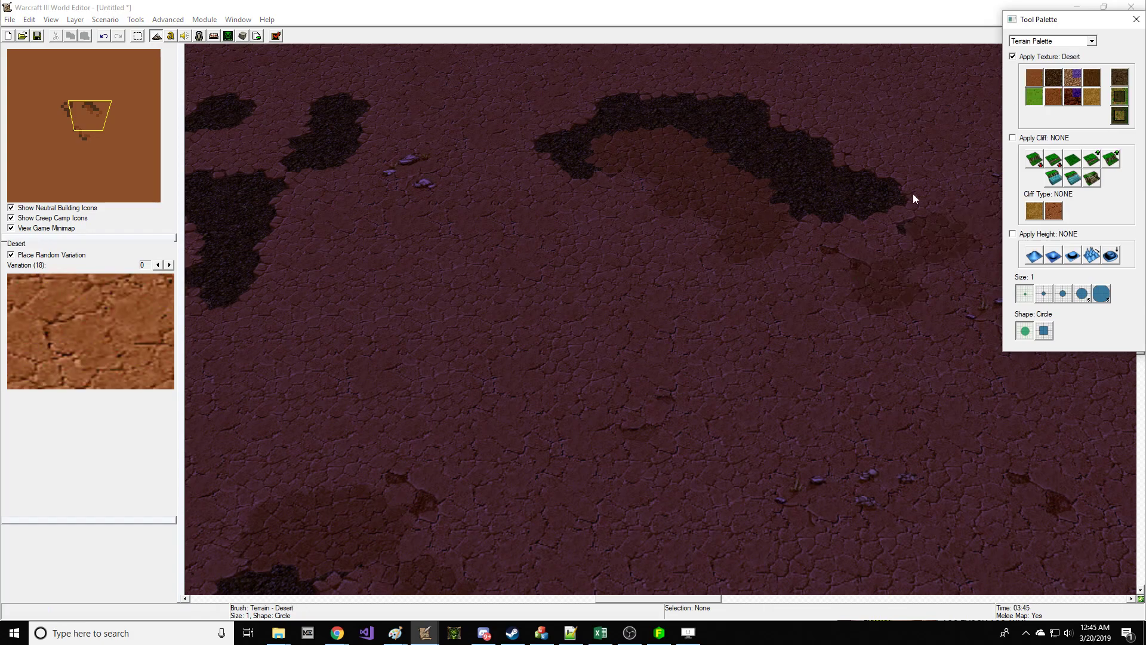
{"action": "left_click", "coordinate": [1090, 81]}
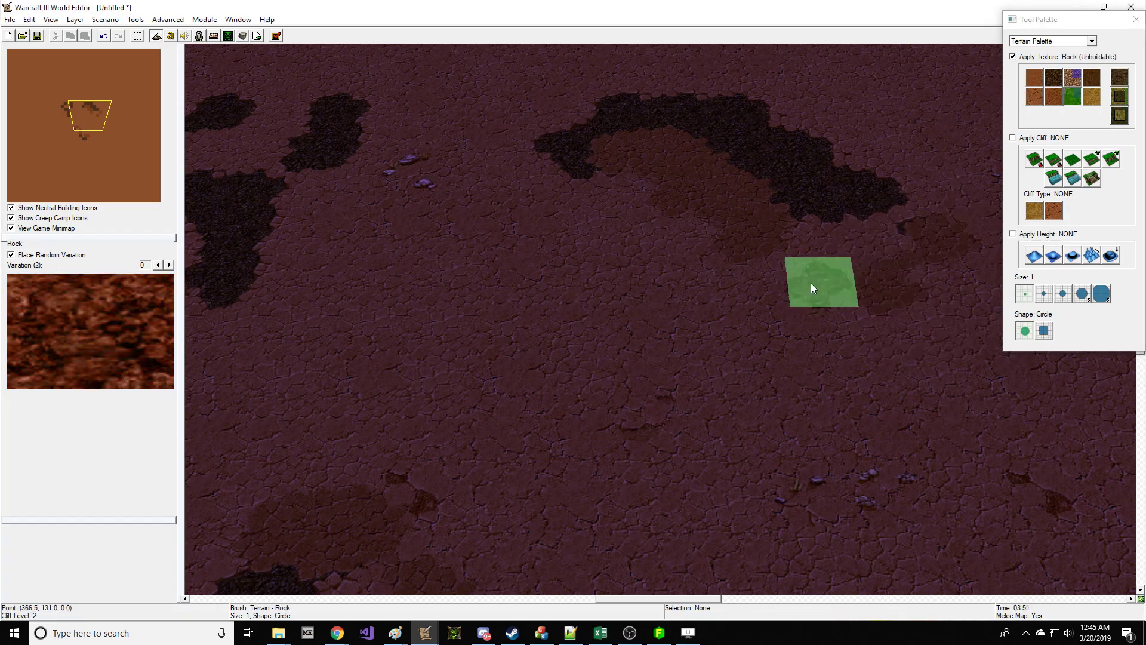
Step: Paint winding Grassy Dirt patches around the rock and dark ground and across the surrounding desert
{"action": "left_click", "coordinate": [1090, 99]}
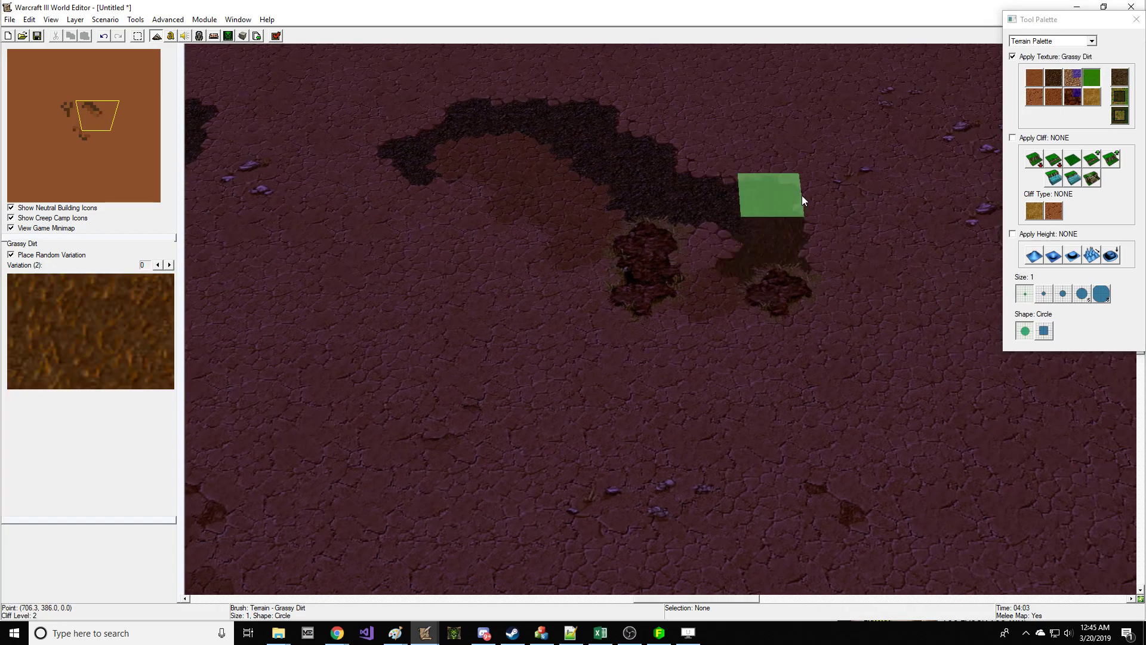
{"action": "left_click_drag", "start_coordinate": [673, 332], "coordinate": [869, 461]}
{"action": "right_click_drag", "start_coordinate": [868, 461], "coordinate": [877, 334]}
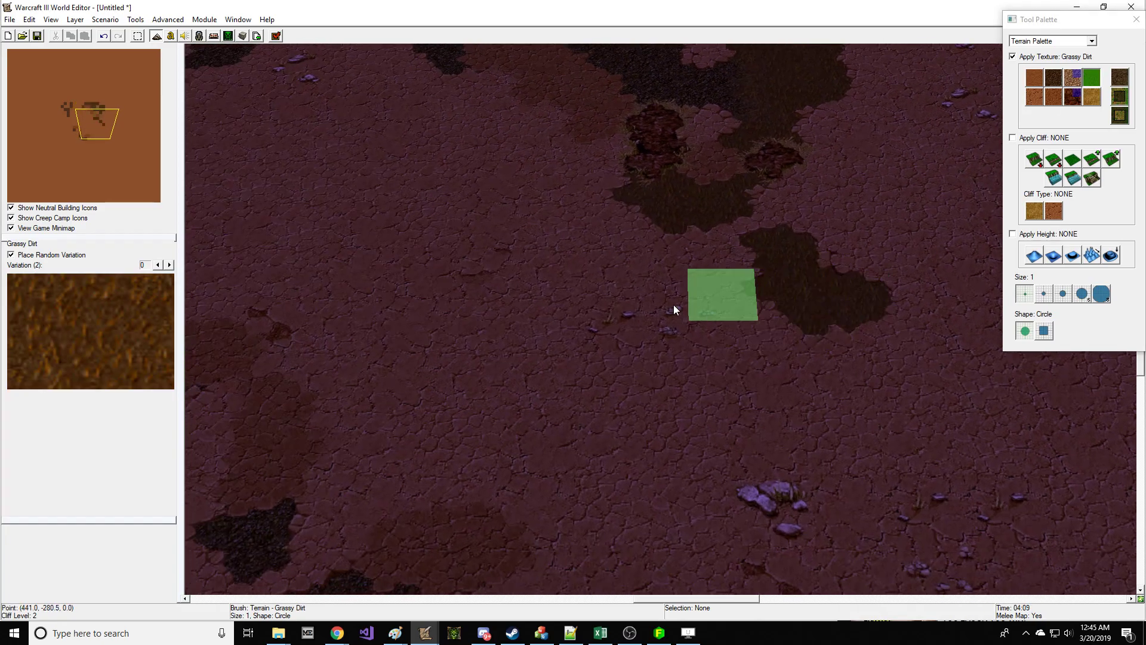
{"action": "left_click_drag", "start_coordinate": [682, 306], "coordinate": [403, 213]}
{"action": "right_click_drag", "start_coordinate": [418, 218], "coordinate": [850, 274]}
{"action": "mouse_move", "coordinate": [850, 274]}
{"action": "left_mouse_down"}
{"action": "mouse_move", "coordinate": [565, 338]}
{"action": "mouse_move", "coordinate": [382, 362]}
{"action": "left_mouse_up"}
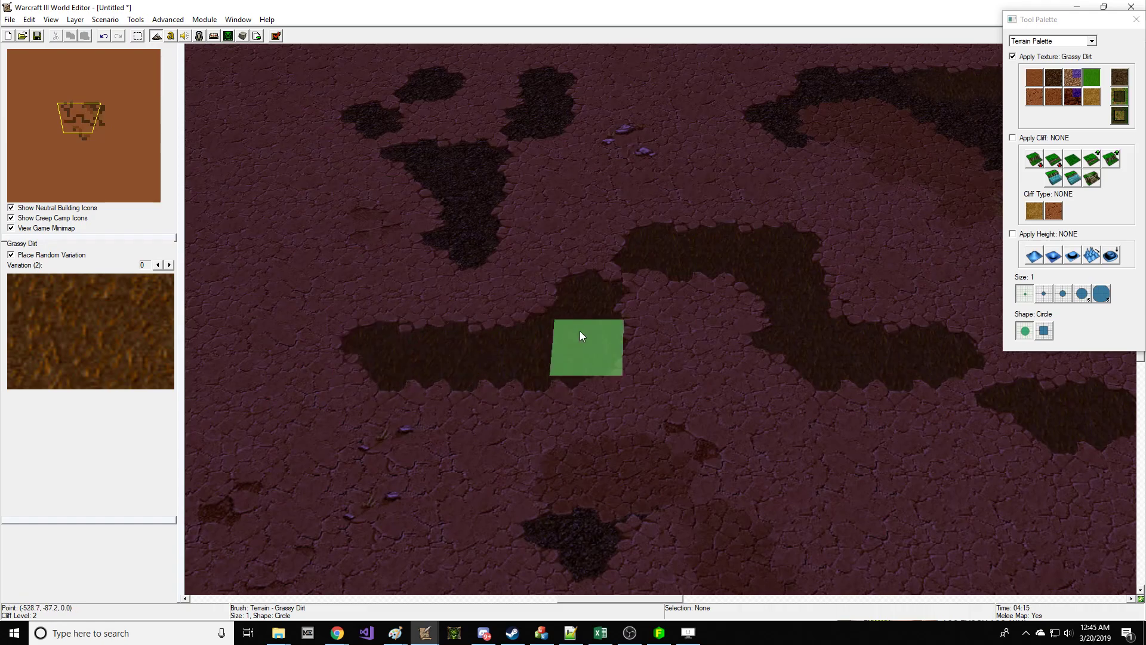
{"action": "right_click_drag", "start_coordinate": [788, 352], "coordinate": [375, 145]}
{"action": "mouse_move", "coordinate": [681, 320]}
{"action": "left_mouse_down"}
{"action": "mouse_move", "coordinate": [943, 523]}
{"action": "mouse_move", "coordinate": [1003, 445]}
{"action": "left_mouse_up"}
{"action": "right_click_drag", "start_coordinate": [915, 195], "coordinate": [818, 302]}
{"action": "left_click_drag", "start_coordinate": [878, 352], "coordinate": [1035, 453]}
{"action": "right_click_drag", "start_coordinate": [857, 164], "coordinate": [815, 289]}
Step: Switch the Tool Palette to the Doodad Palette
{"action": "left_click", "coordinate": [1069, 41]}
{"action": "left_click", "coordinate": [1051, 58]}
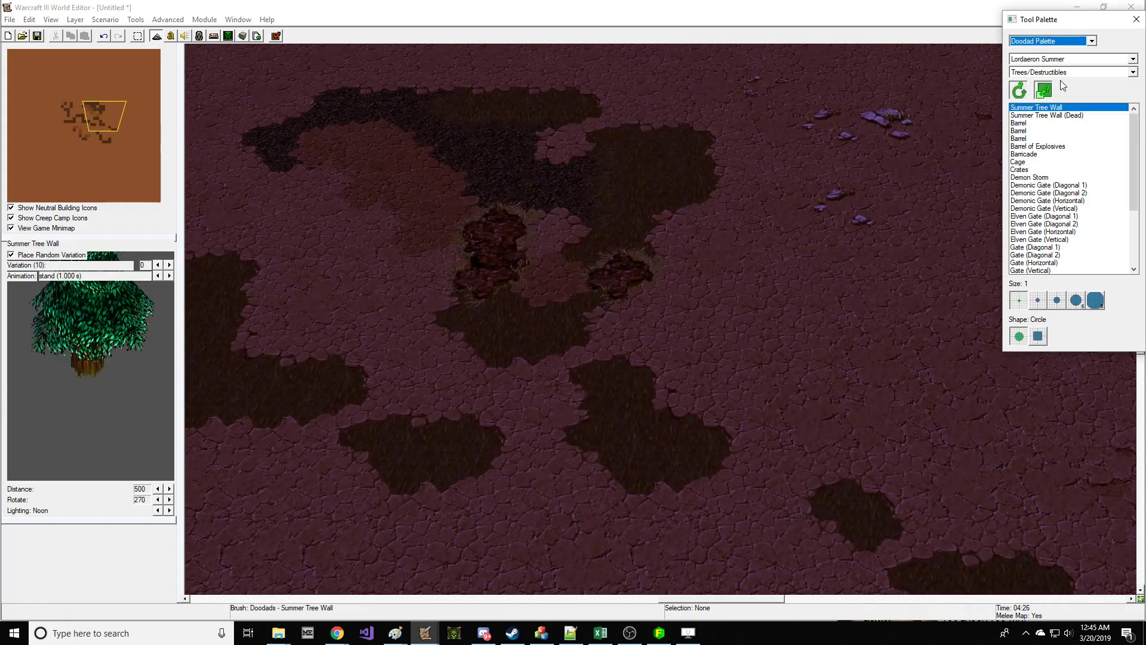
{"action": "left_click", "coordinate": [1077, 61]}
{"action": "left_click", "coordinate": [1076, 62]}
{"action": "left_click", "coordinate": [854, 258]}
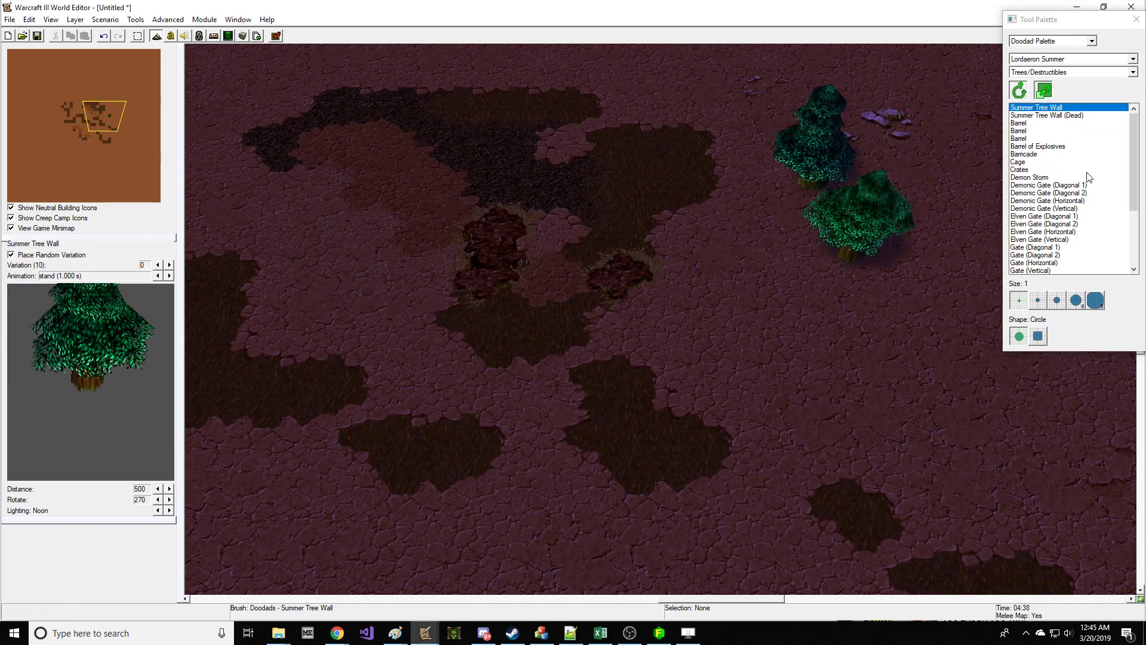
{"action": "key", "text": "ctrl+z"}
Step: Place a cluster of Barrens Tree Wall trees from the Barrens doodads on the open ground, choose Barrens Canopy Tree, and reset the camera
{"action": "left_click", "coordinate": [1059, 59]}
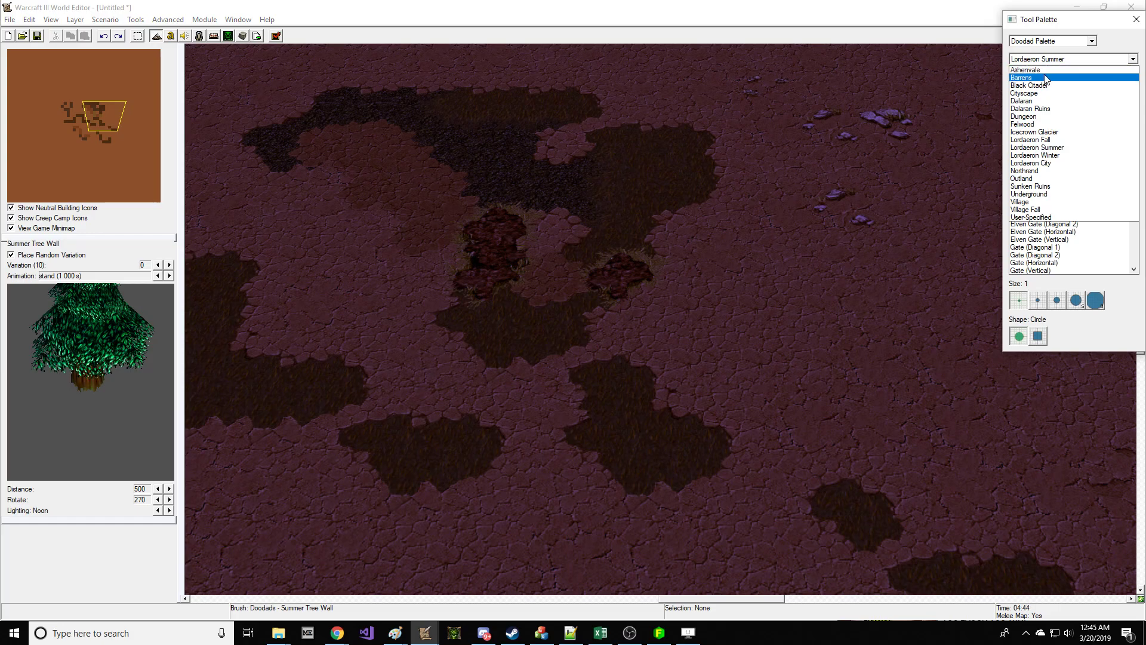
{"action": "left_click", "coordinate": [1045, 78]}
{"action": "left_click", "coordinate": [822, 262]}
{"action": "right_click_drag", "start_coordinate": [762, 131], "coordinate": [886, 230]}
{"action": "scroll", "coordinate": [542, 189], "scroll_direction": "up", "scroll_amount": 3}
{"action": "left_click", "coordinate": [1062, 123]}
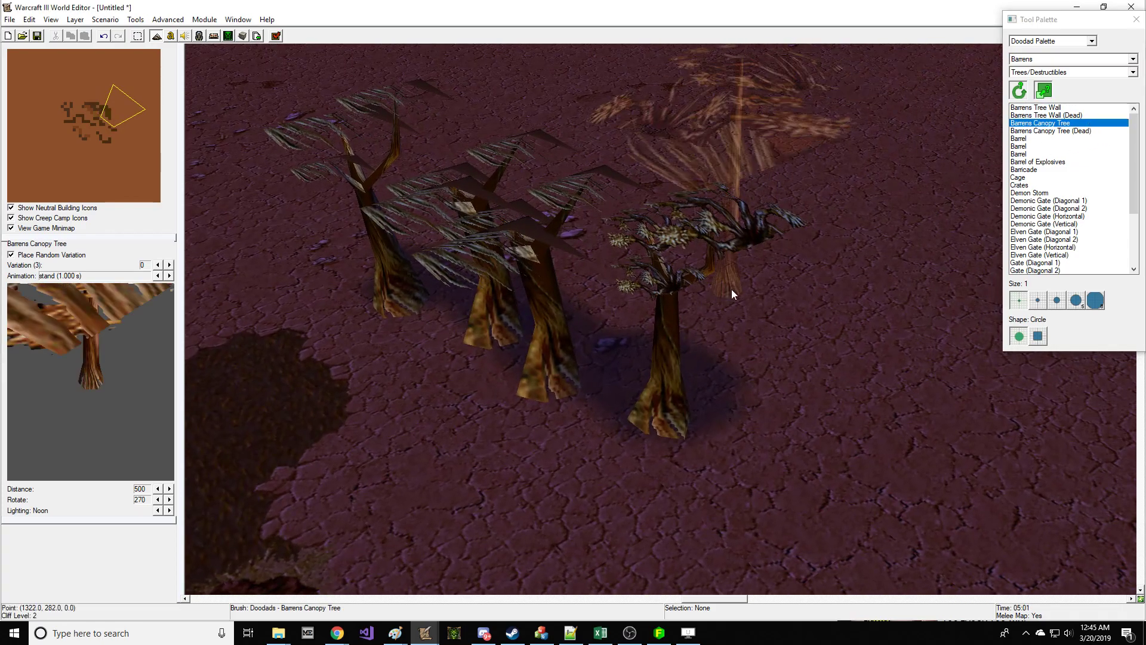
{"action": "key", "text": "ctrl+shift+c"}
Step: Inspect the Art - Model File value of the Barrens Tree Wall destructible in the Object Editor
{"action": "left_click", "coordinate": [198, 36]}
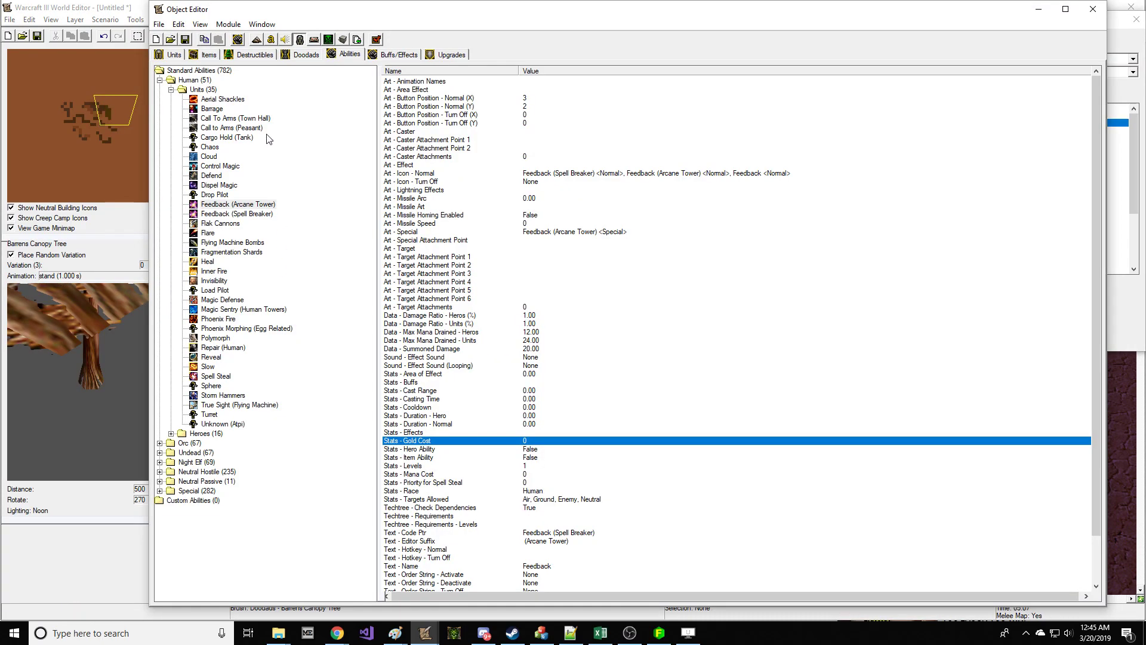
{"action": "left_click", "coordinate": [251, 55]}
{"action": "scroll", "coordinate": [261, 215], "scroll_direction": "up", "scroll_amount": 20}
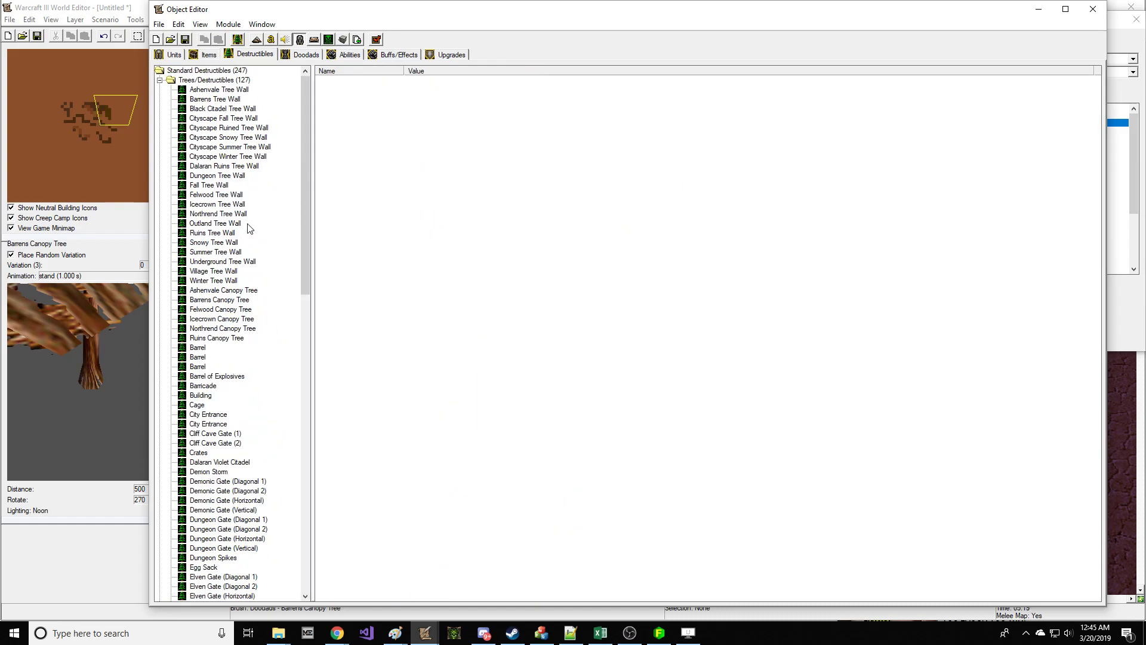
{"action": "left_click", "coordinate": [215, 98]}
{"action": "double_click", "coordinate": [537, 193]}
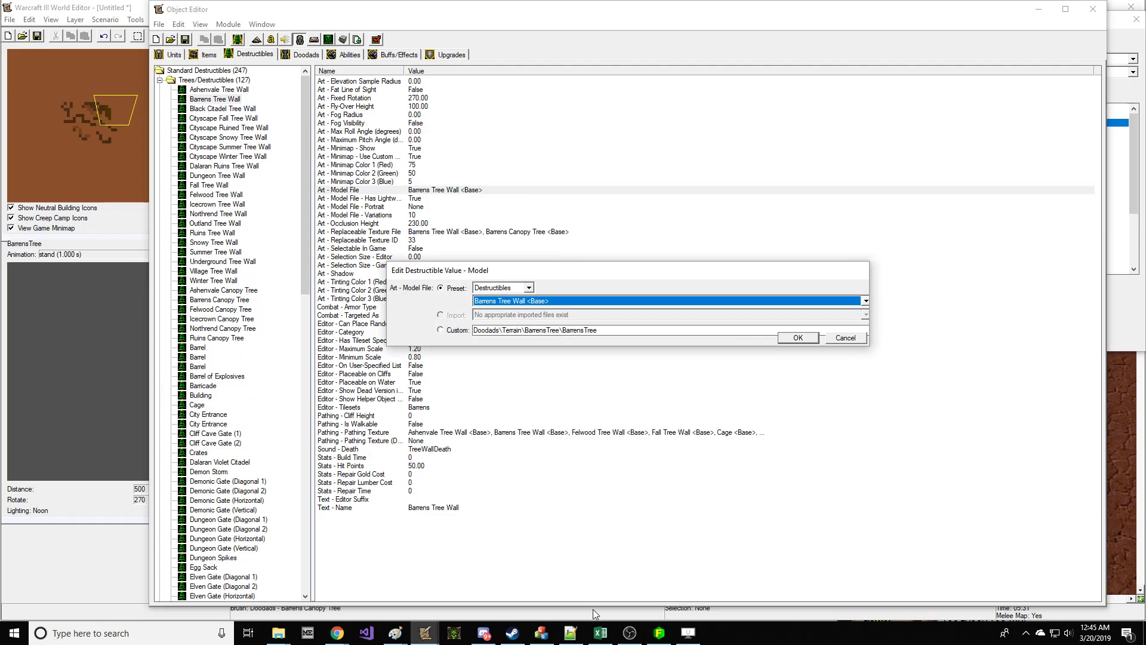
Step: Switch to File Explorer, open the War3mod.mpq folder inside Warcraft III, and place the window so the model path stays readable
{"action": "left_click", "coordinate": [279, 633]}
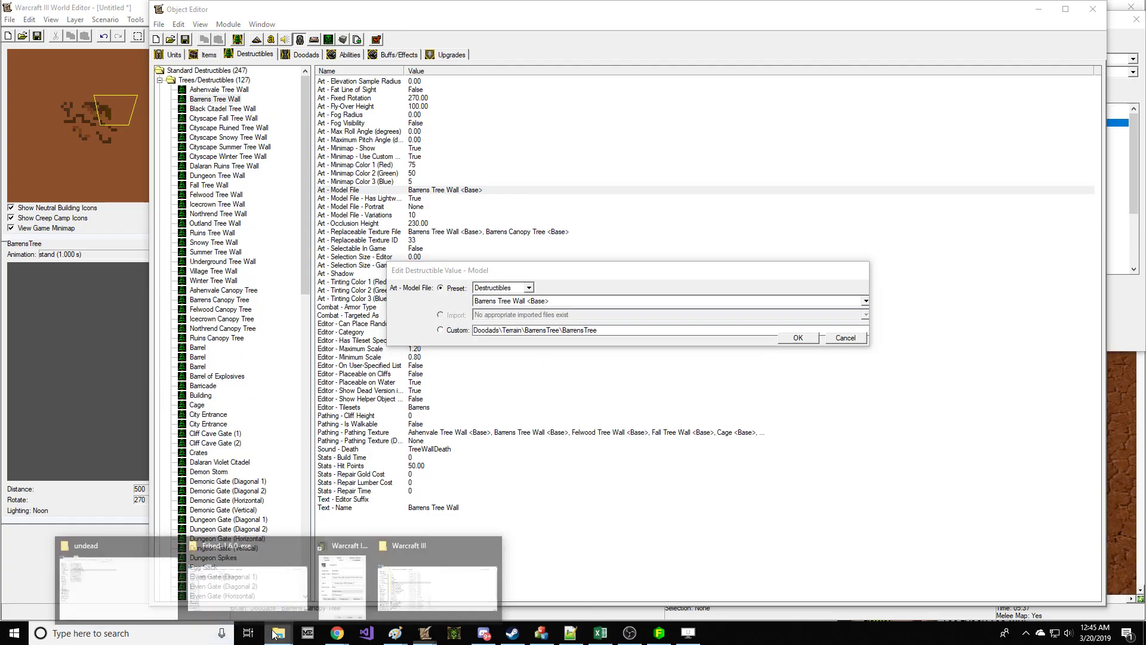
{"action": "left_click", "coordinate": [404, 575]}
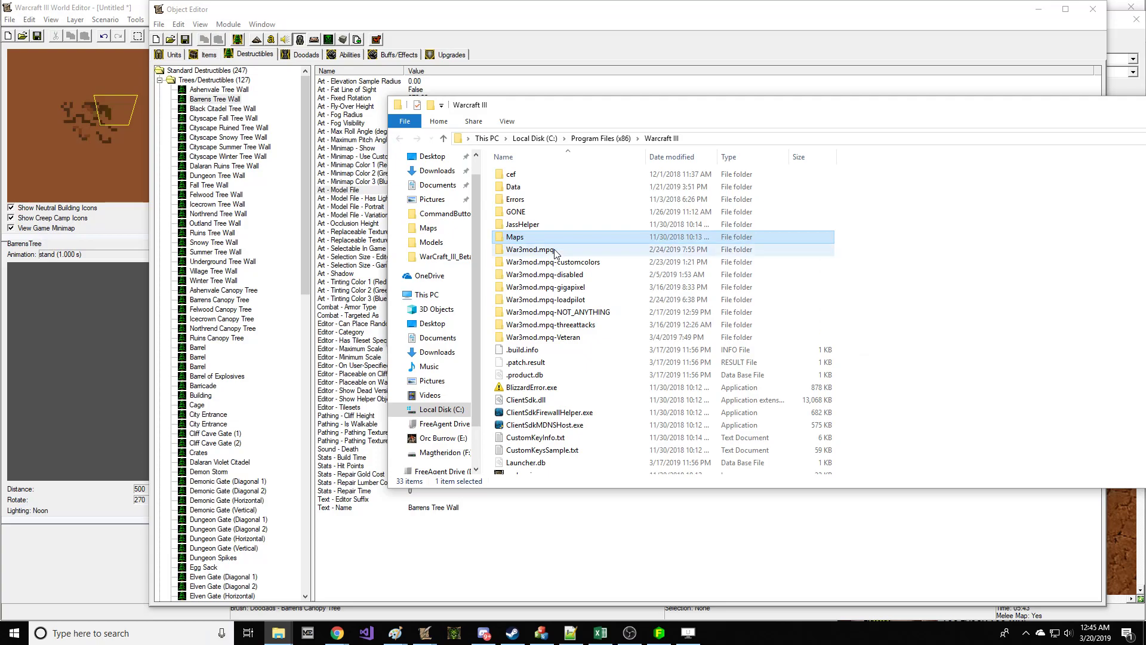
{"action": "double_click", "coordinate": [560, 249]}
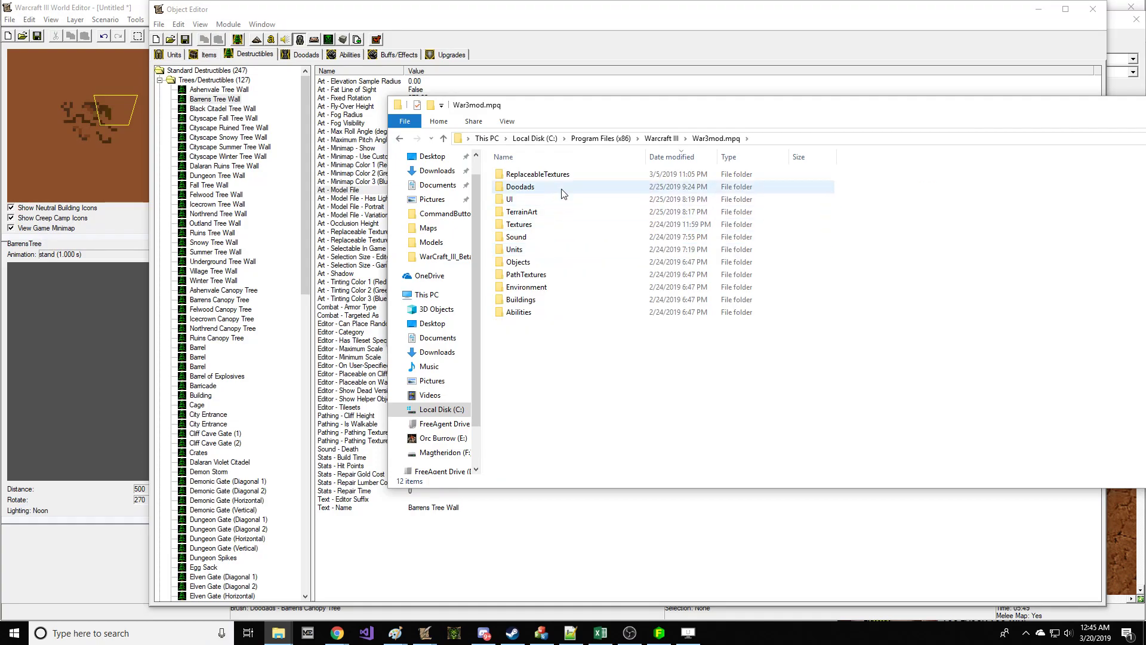
{"action": "left_click_drag", "start_coordinate": [578, 109], "coordinate": [791, 215]}
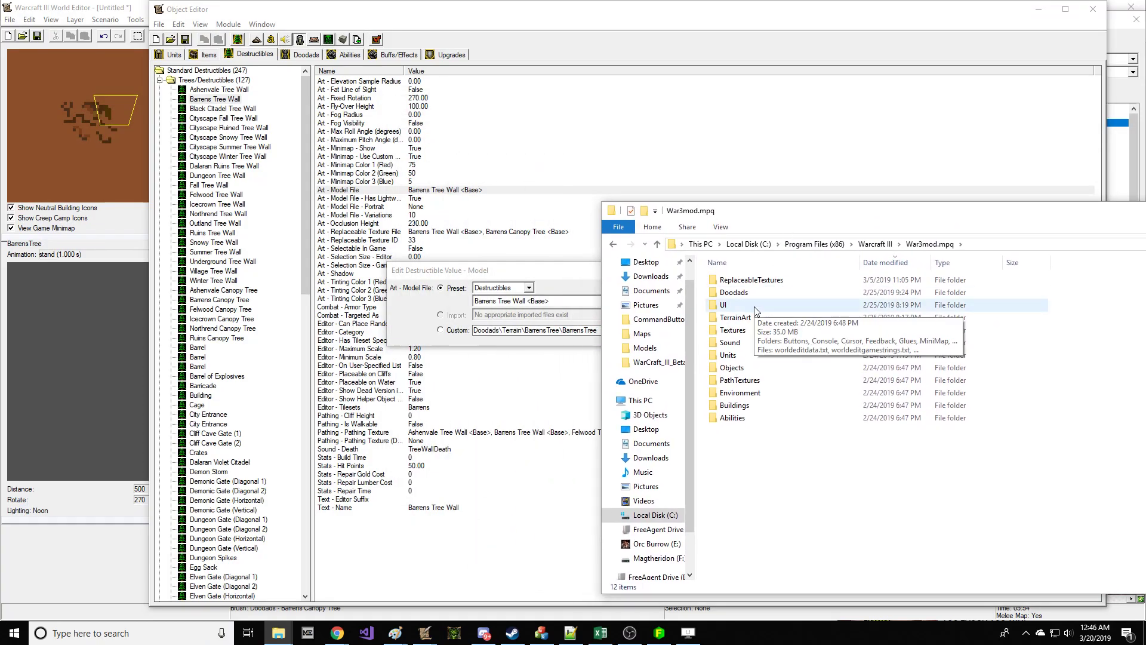
Step: Locate the Barrens_Tree folder under Doodads\Terrain and set the custom model path to Doodads\Terrain\Barrens_Tree\Barrens_Tree
{"action": "double_click", "coordinate": [759, 292]}
{"action": "double_click", "coordinate": [744, 357]}
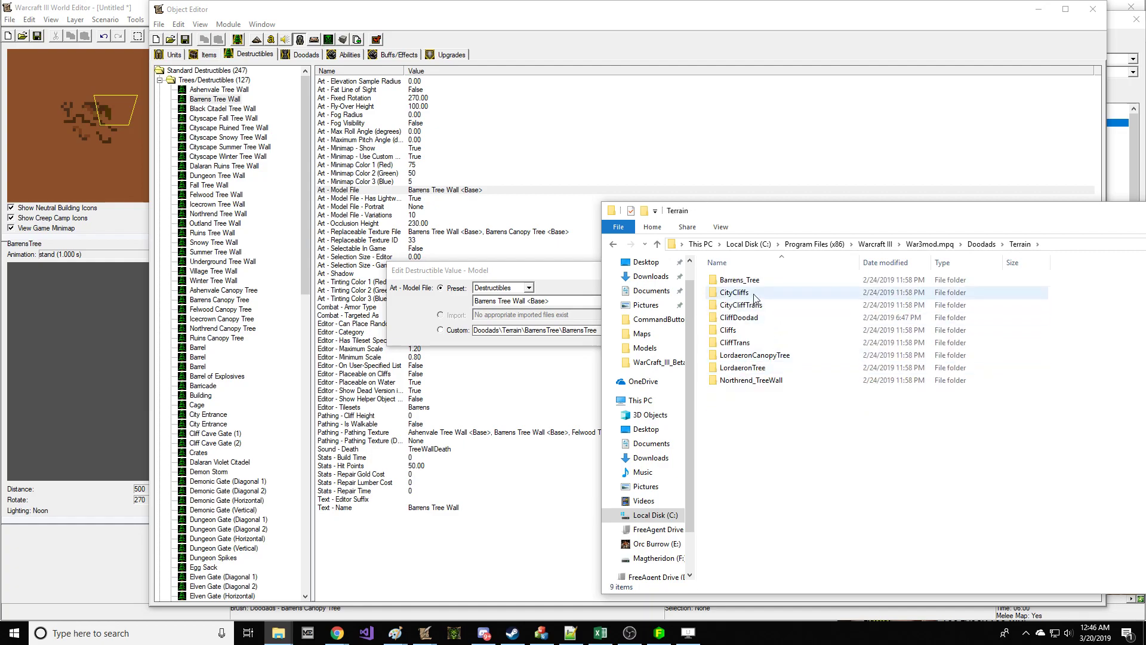
{"action": "left_click", "coordinate": [753, 281]}
{"action": "left_click_drag", "start_coordinate": [578, 330], "coordinate": [554, 330]}
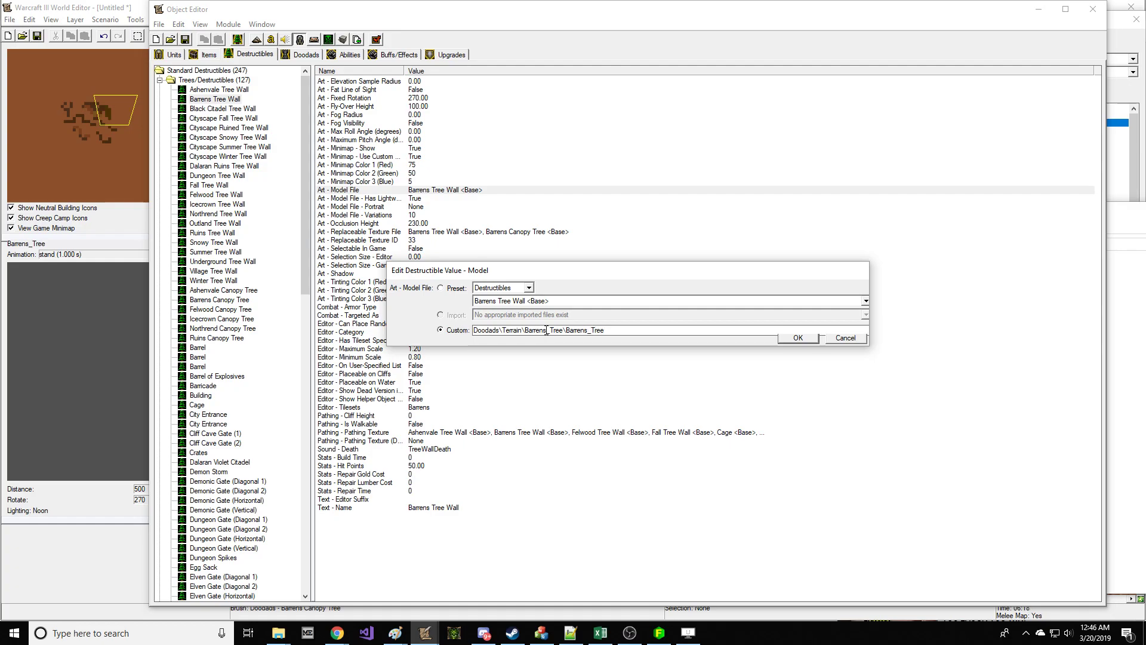
Step: Check the model file names inside the Barrens_Tree folder and confirm the destructible's custom model path
{"action": "mouse_move", "coordinate": [278, 633]}
{"action": "left_click", "coordinate": [440, 584]}
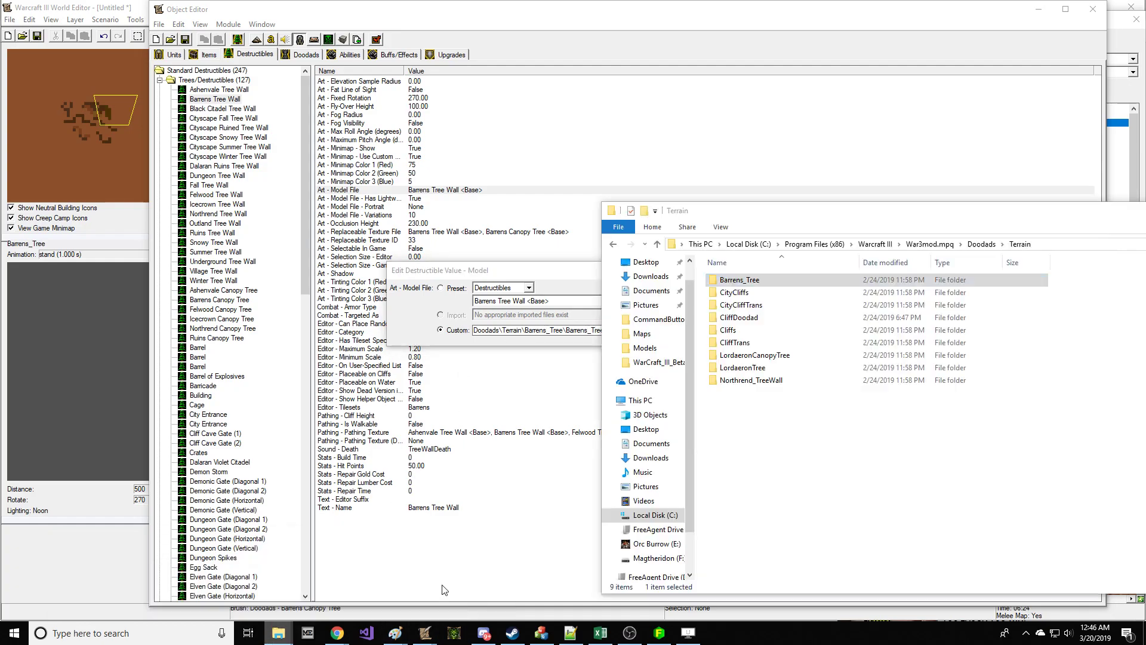
{"action": "double_click", "coordinate": [748, 280]}
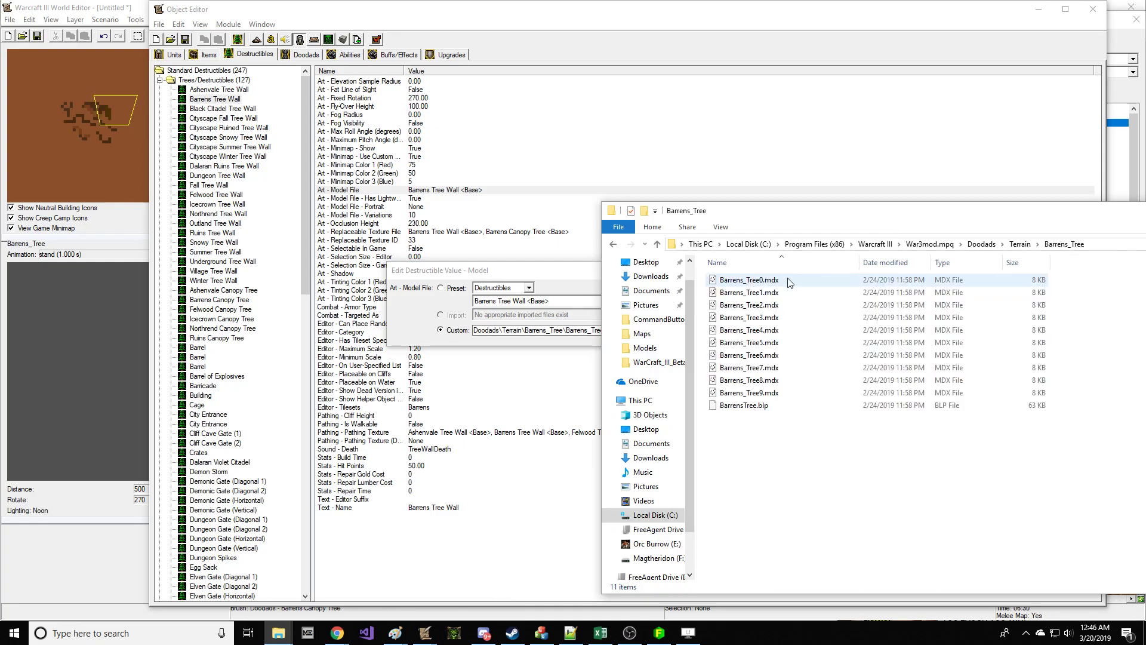
{"action": "left_click", "coordinate": [592, 288]}
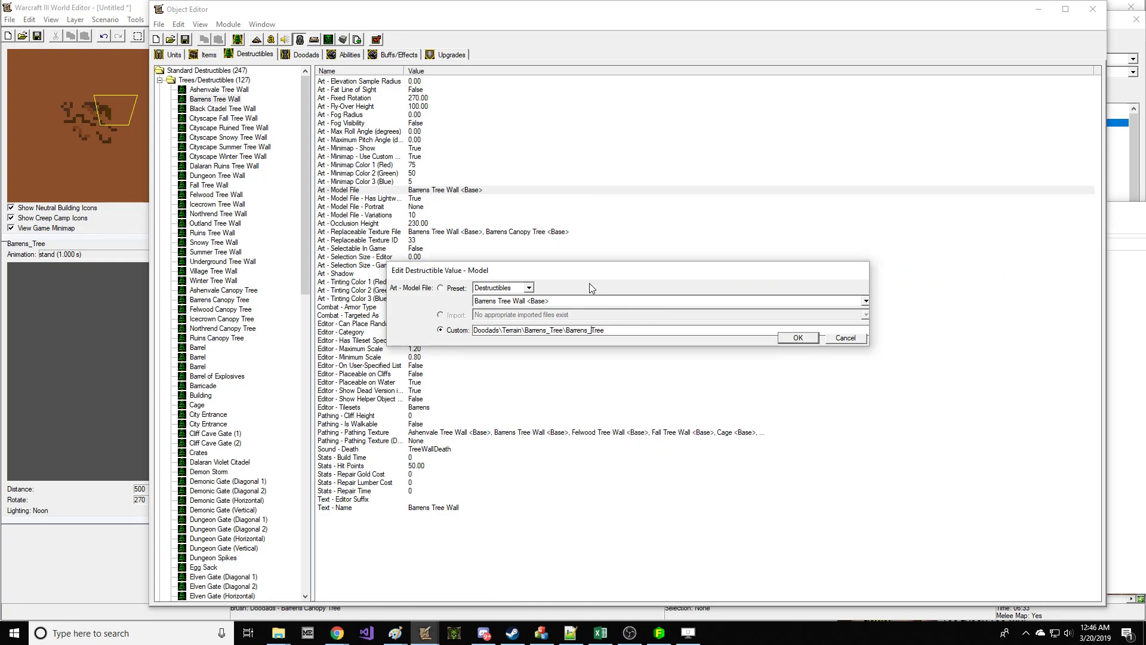
{"action": "left_click", "coordinate": [798, 338]}
Step: Return to the map, undo the canopy trees, and place Barrens Tree Wall trees east of the grass patches
{"action": "left_click", "coordinate": [140, 334]}
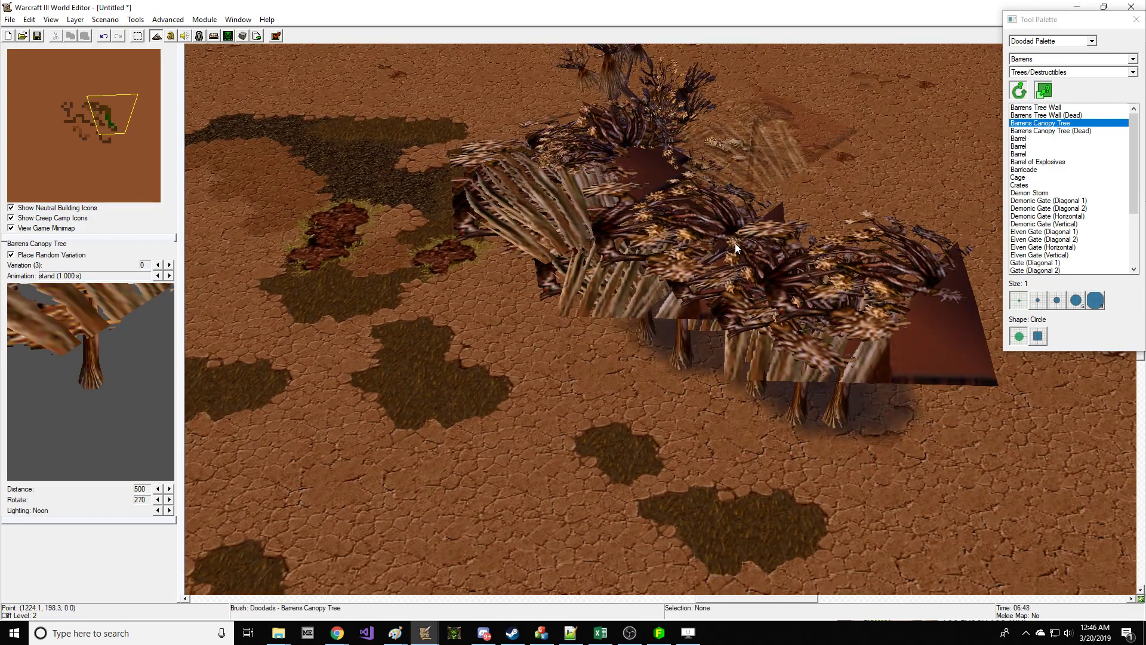
{"action": "left_click", "coordinate": [1039, 107]}
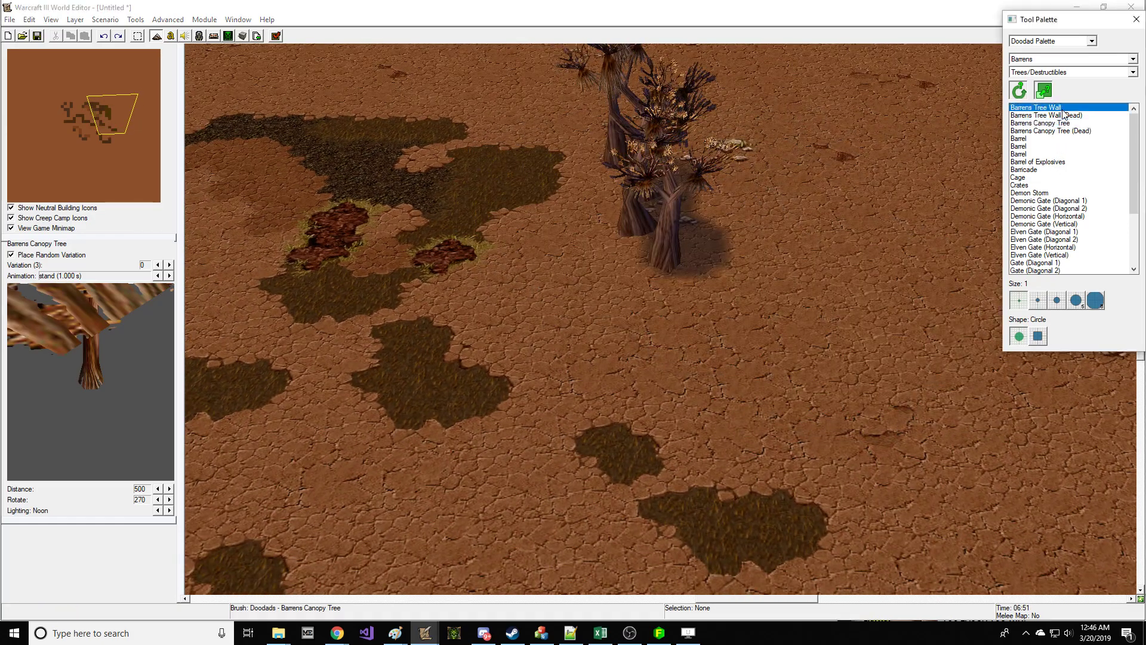
{"action": "left_click", "coordinate": [687, 374]}
{"action": "left_click", "coordinate": [775, 463]}
{"action": "key", "text": "ctrl+shift+c"}
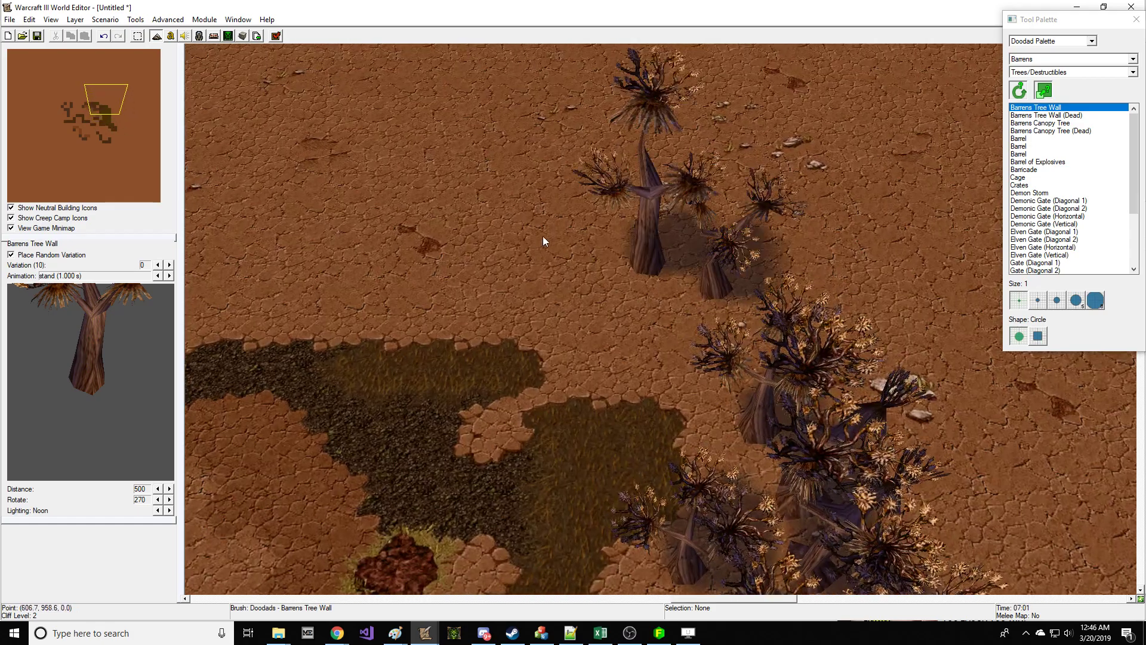
Step: Paint a row of Barrens Tree Wall trees along the northern edge of the dark grass patch
{"action": "mouse_move", "coordinate": [542, 235]}
{"action": "left_mouse_down"}
{"action": "mouse_move", "coordinate": [697, 330]}
{"action": "mouse_move", "coordinate": [449, 264]}
{"action": "left_mouse_up"}
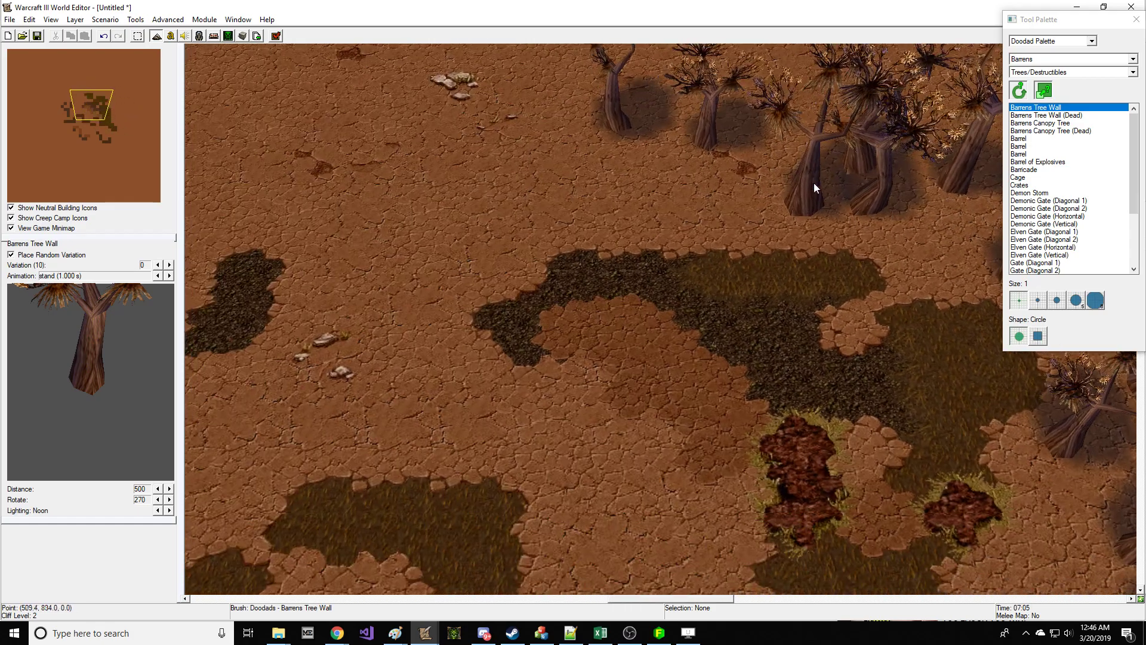
{"action": "left_click_drag", "start_coordinate": [834, 206], "coordinate": [727, 177]}
{"action": "left_click_drag", "start_coordinate": [705, 232], "coordinate": [939, 253]}
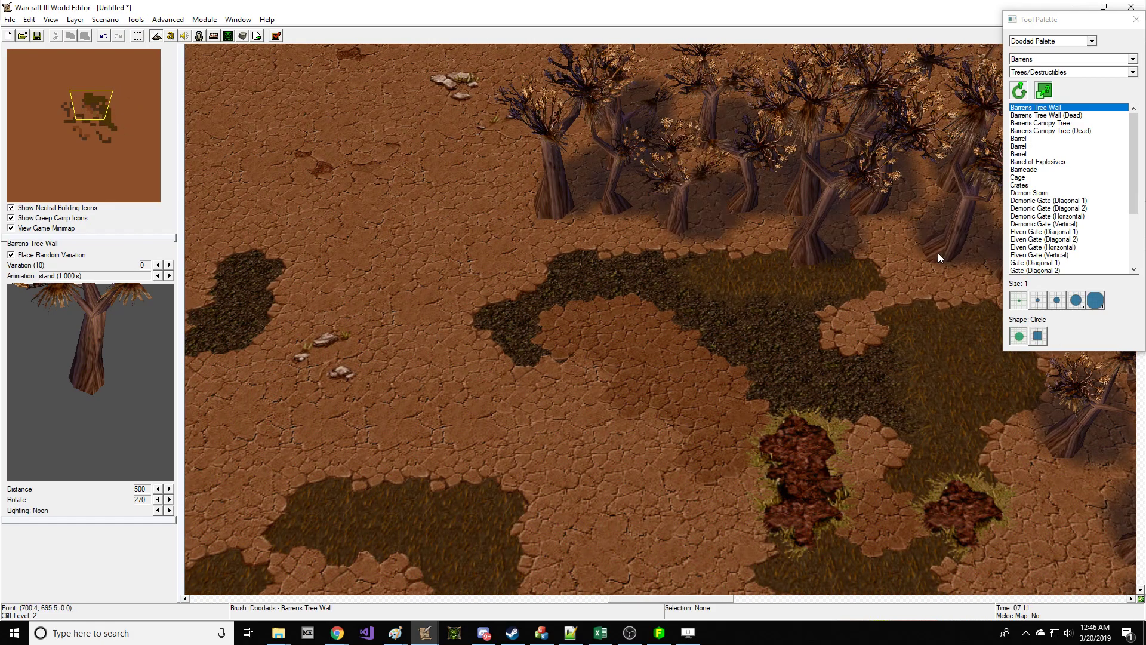
Step: Inspect the doodad properties of one Barrens Tree Wall in the northern row, including its dropped items
{"action": "right_click_drag", "start_coordinate": [939, 253], "coordinate": [841, 224]}
{"action": "key", "text": "space"}
{"action": "left_click", "coordinate": [726, 223]}
{"action": "key", "text": "Return"}
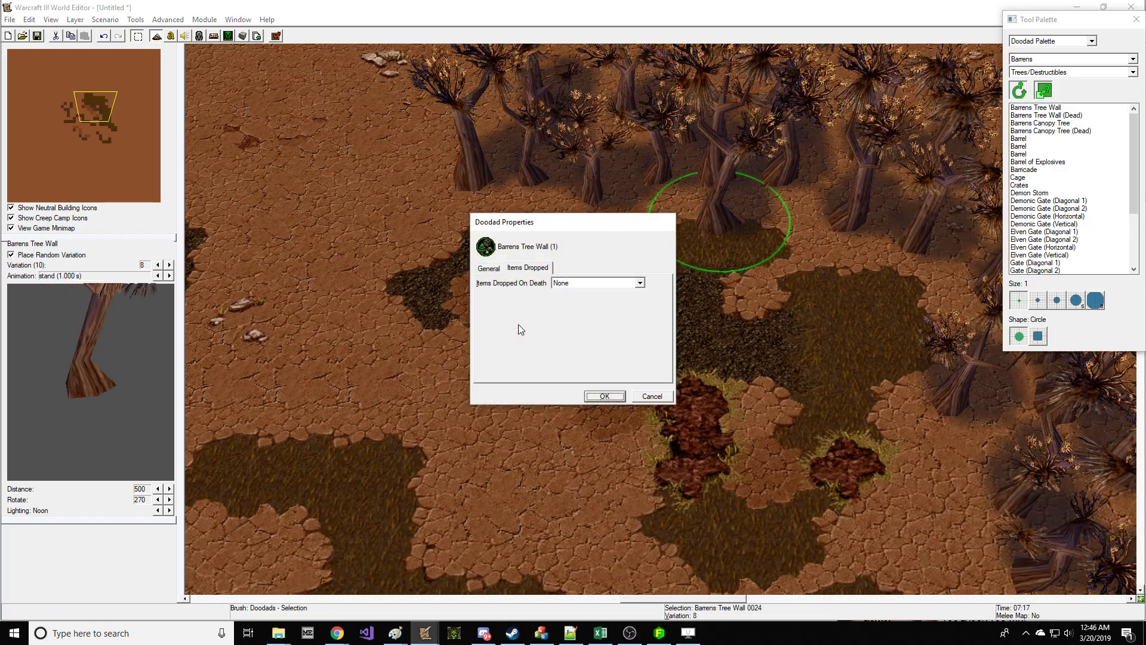
{"action": "key", "text": "Escape"}
{"action": "key", "text": "Escape"}
Step: Paint Barrens Tree Wall trees in strokes down the western side of the textured ground
{"action": "right_click_drag", "start_coordinate": [560, 415], "coordinate": [702, 277]}
{"action": "key", "text": "space"}
{"action": "left_click_drag", "start_coordinate": [511, 246], "coordinate": [454, 343]}
{"action": "right_click_drag", "start_coordinate": [453, 342], "coordinate": [413, 260]}
{"action": "mouse_move", "coordinate": [414, 260]}
{"action": "left_mouse_down"}
{"action": "mouse_move", "coordinate": [466, 145]}
{"action": "mouse_move", "coordinate": [402, 368]}
{"action": "left_mouse_up"}
{"action": "right_click_drag", "start_coordinate": [402, 369], "coordinate": [332, 216]}
{"action": "mouse_move", "coordinate": [332, 216]}
{"action": "left_mouse_down"}
{"action": "mouse_move", "coordinate": [449, 316]}
{"action": "mouse_move", "coordinate": [430, 217]}
{"action": "mouse_move", "coordinate": [552, 481]}
{"action": "left_mouse_up"}
Step: Continue the Barrens Tree Wall border around the southern side and up to the eastern trees
{"action": "right_click_drag", "start_coordinate": [442, 422], "coordinate": [245, 171]}
{"action": "mouse_move", "coordinate": [245, 171]}
{"action": "left_mouse_down"}
{"action": "mouse_move", "coordinate": [437, 399]}
{"action": "mouse_move", "coordinate": [360, 181]}
{"action": "mouse_move", "coordinate": [654, 419]}
{"action": "mouse_move", "coordinate": [741, 267]}
{"action": "left_mouse_up"}
{"action": "mouse_move", "coordinate": [741, 267]}
{"action": "right_mouse_down"}
{"action": "mouse_move", "coordinate": [447, 281]}
{"action": "mouse_move", "coordinate": [430, 216]}
{"action": "right_mouse_up"}
{"action": "left_click_drag", "start_coordinate": [406, 227], "coordinate": [461, 400]}
{"action": "right_click_drag", "start_coordinate": [460, 400], "coordinate": [607, 338]}
{"action": "left_click_drag", "start_coordinate": [607, 338], "coordinate": [620, 148]}
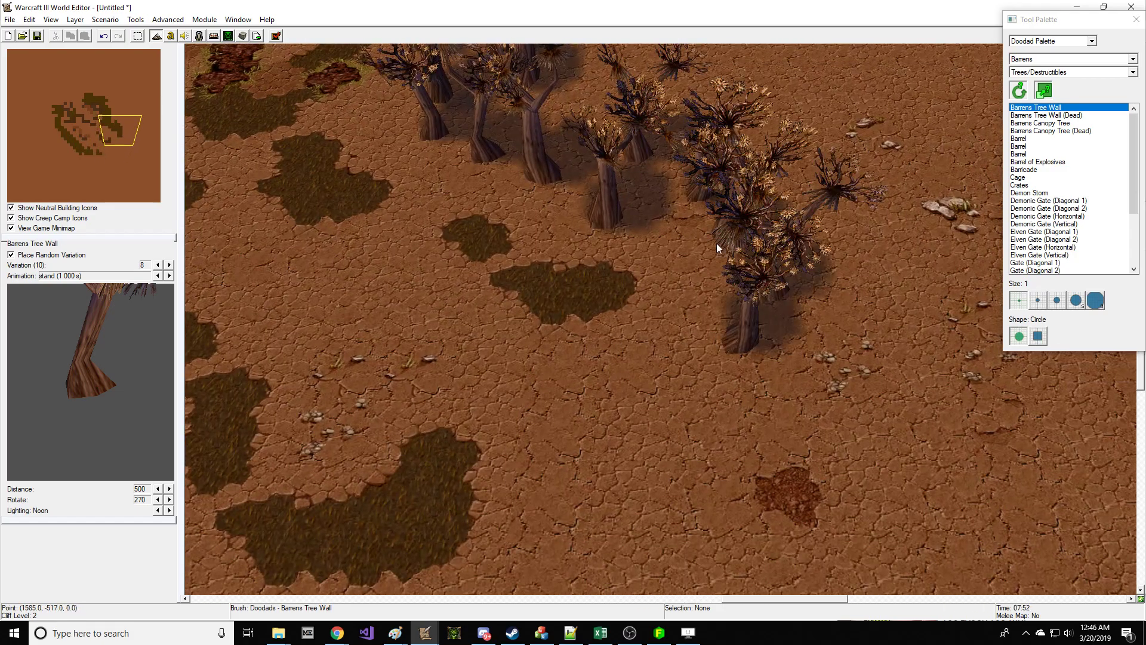
Step: Scatter Barrens Tree Wall trees over the inner clearing, with single trees and a small cluster
{"action": "right_click_drag", "start_coordinate": [747, 425], "coordinate": [897, 244]}
{"action": "left_click", "coordinate": [860, 287]}
{"action": "right_click_drag", "start_coordinate": [461, 283], "coordinate": [610, 472]}
{"action": "left_click", "coordinate": [669, 355]}
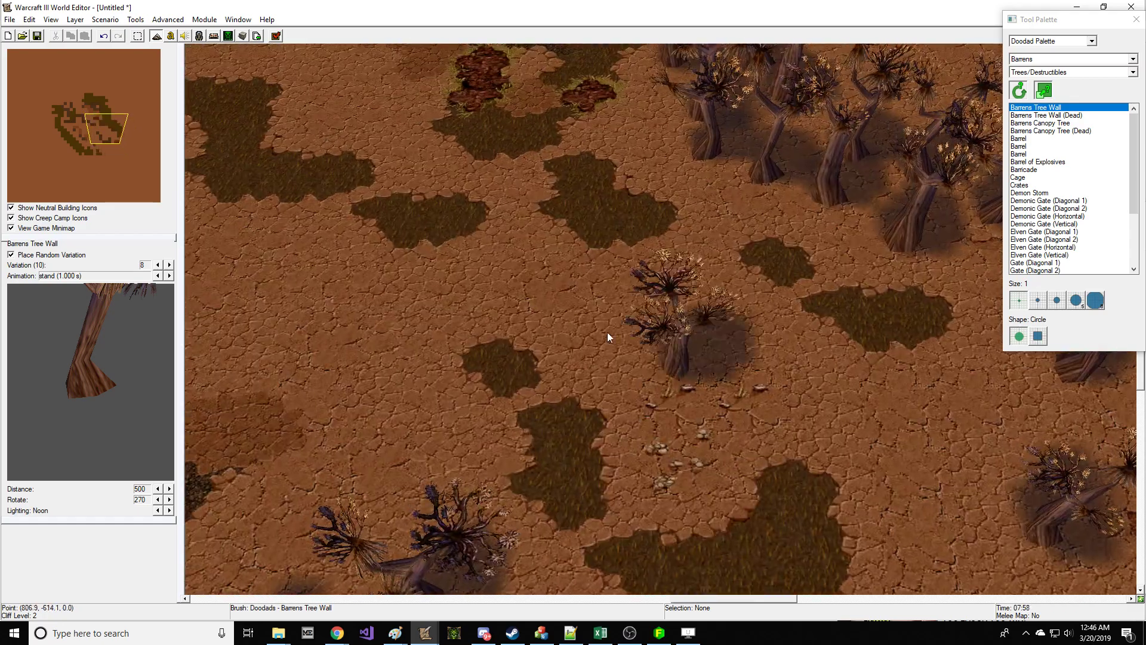
{"action": "right_click_drag", "start_coordinate": [358, 281], "coordinate": [519, 332]}
{"action": "mouse_move", "coordinate": [519, 332]}
{"action": "left_mouse_down"}
{"action": "mouse_move", "coordinate": [395, 324]}
{"action": "mouse_move", "coordinate": [414, 391]}
{"action": "left_mouse_up"}
{"action": "mouse_move", "coordinate": [415, 391]}
{"action": "right_mouse_down"}
{"action": "mouse_move", "coordinate": [515, 267]}
{"action": "mouse_move", "coordinate": [615, 237]}
{"action": "mouse_move", "coordinate": [597, 95]}
{"action": "right_mouse_up"}
Step: Lower the ground around the clearing using the Terrain Palette's Lower height tool with a size 5 circle brush
{"action": "left_click", "coordinate": [1075, 41]}
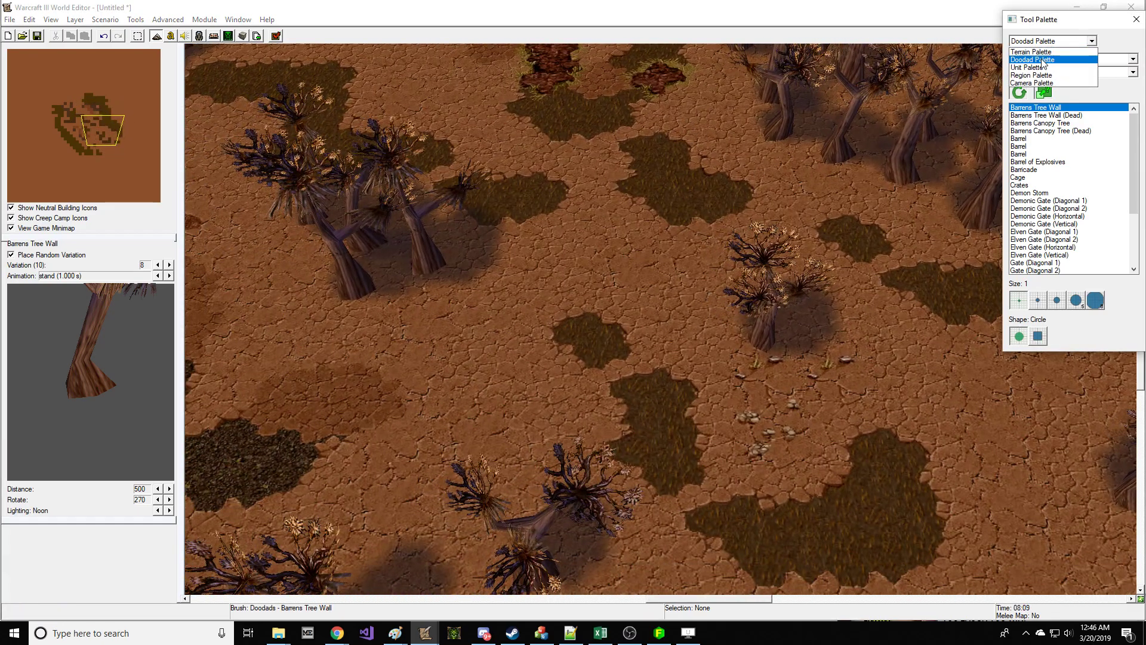
{"action": "left_click", "coordinate": [1046, 50]}
{"action": "left_click", "coordinate": [1050, 251]}
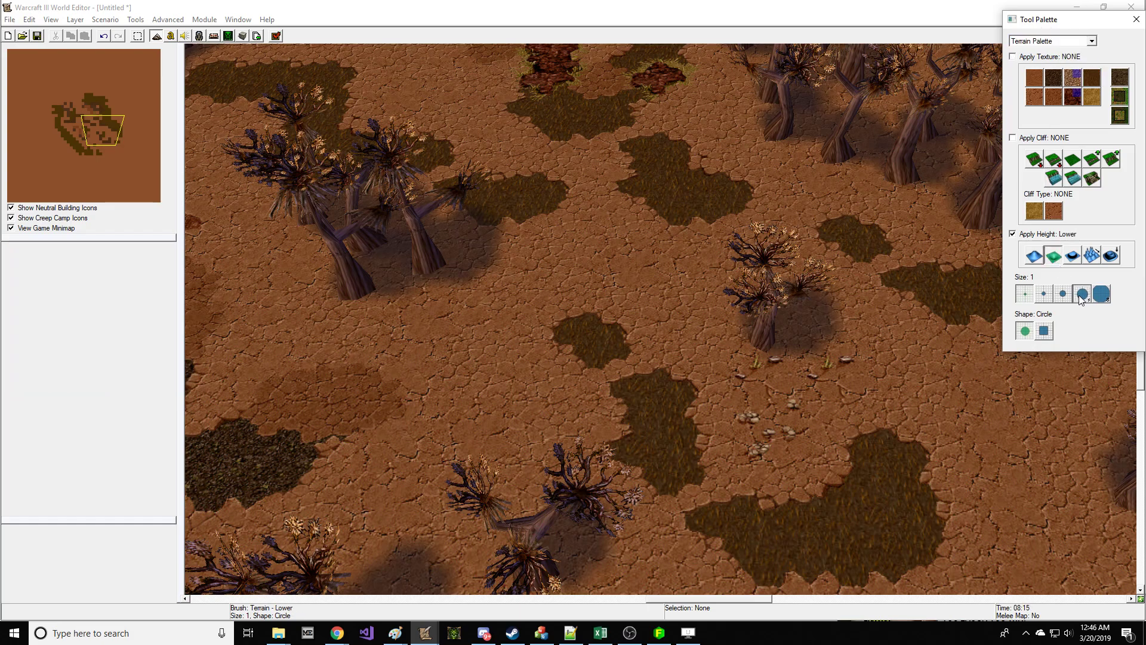
{"action": "left_click", "coordinate": [1080, 295]}
{"action": "mouse_move", "coordinate": [488, 116]}
{"action": "right_mouse_down"}
{"action": "mouse_move", "coordinate": [476, 292]}
{"action": "mouse_move", "coordinate": [416, 169]}
{"action": "mouse_move", "coordinate": [609, 328]}
{"action": "mouse_move", "coordinate": [604, 258]}
{"action": "mouse_move", "coordinate": [697, 343]}
{"action": "right_mouse_up"}
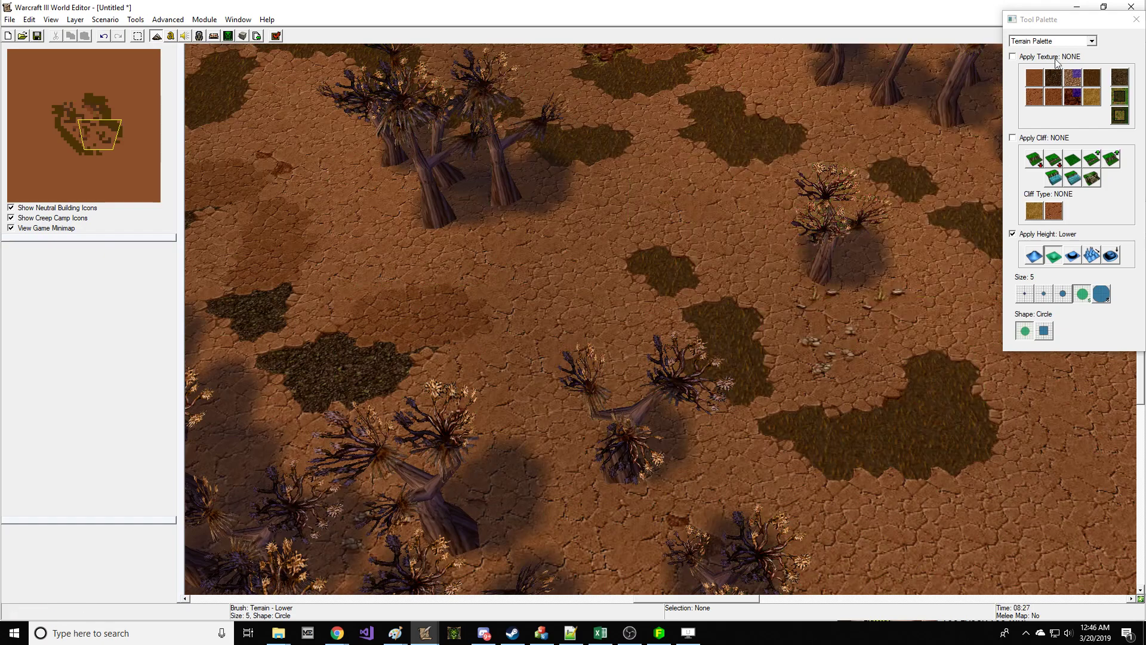
Step: Switch back to the Doodad Palette and show the Barrens Environment doodads
{"action": "key", "text": "Escape"}
{"action": "left_click", "coordinate": [1065, 42]}
{"action": "left_click", "coordinate": [1061, 59]}
{"action": "left_click", "coordinate": [1062, 74]}
{"action": "left_click", "coordinate": [1062, 75]}
{"action": "left_click", "coordinate": [1062, 74]}
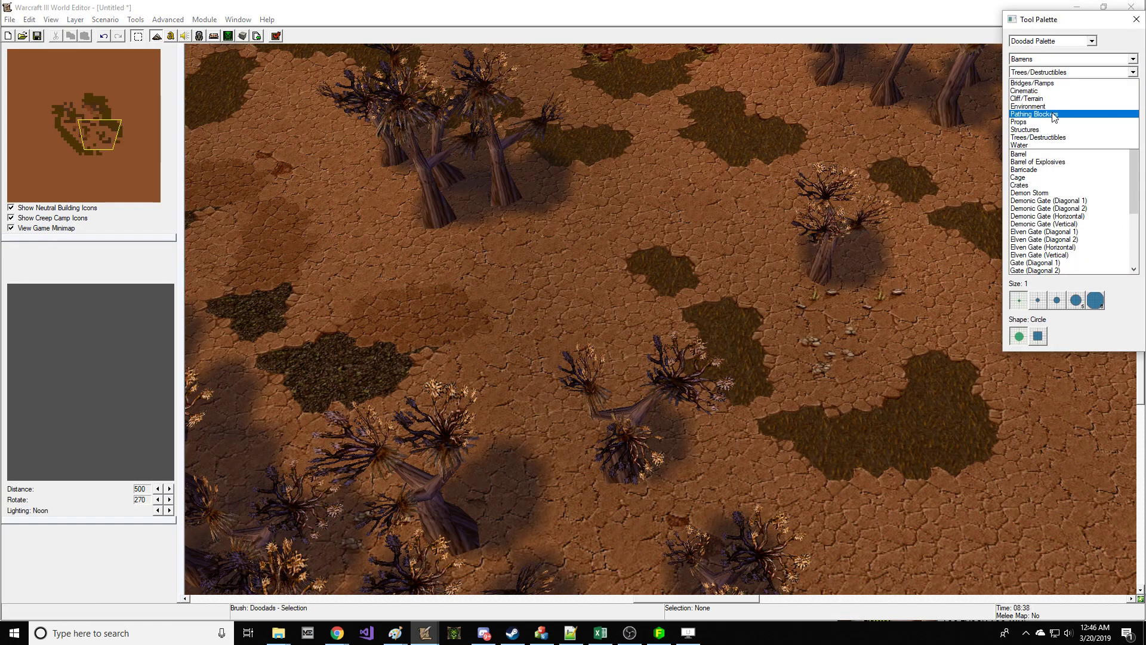
{"action": "left_click", "coordinate": [1054, 106]}
Step: Preview several Barrens environment doodads, including the crater, fissure, pillar of rock and rock spires
{"action": "left_click", "coordinate": [1056, 108]}
{"action": "left_click", "coordinate": [1051, 122]}
{"action": "left_click", "coordinate": [1052, 131]}
{"action": "left_click", "coordinate": [1050, 147]}
{"action": "left_click", "coordinate": [1049, 155]}
{"action": "left_click", "coordinate": [1049, 146]}
Step: Place a Geyser on the open ground in the clearing, examine it up close, and delete it
{"action": "left_click", "coordinate": [1046, 139]}
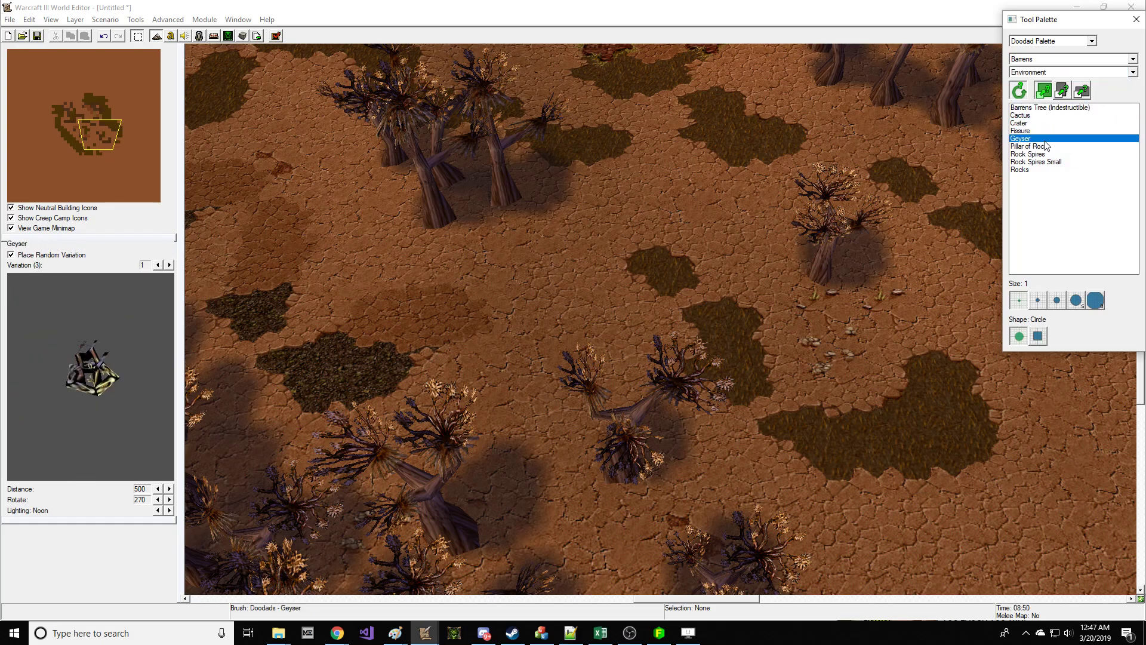
{"action": "scroll", "coordinate": [422, 202], "scroll_direction": "up", "scroll_amount": 3}
{"action": "right_click_drag", "start_coordinate": [422, 202], "coordinate": [999, 264]}
{"action": "scroll", "coordinate": [680, 281], "scroll_direction": "up", "scroll_amount": 2}
{"action": "key", "text": "ctrl+shift+c"}
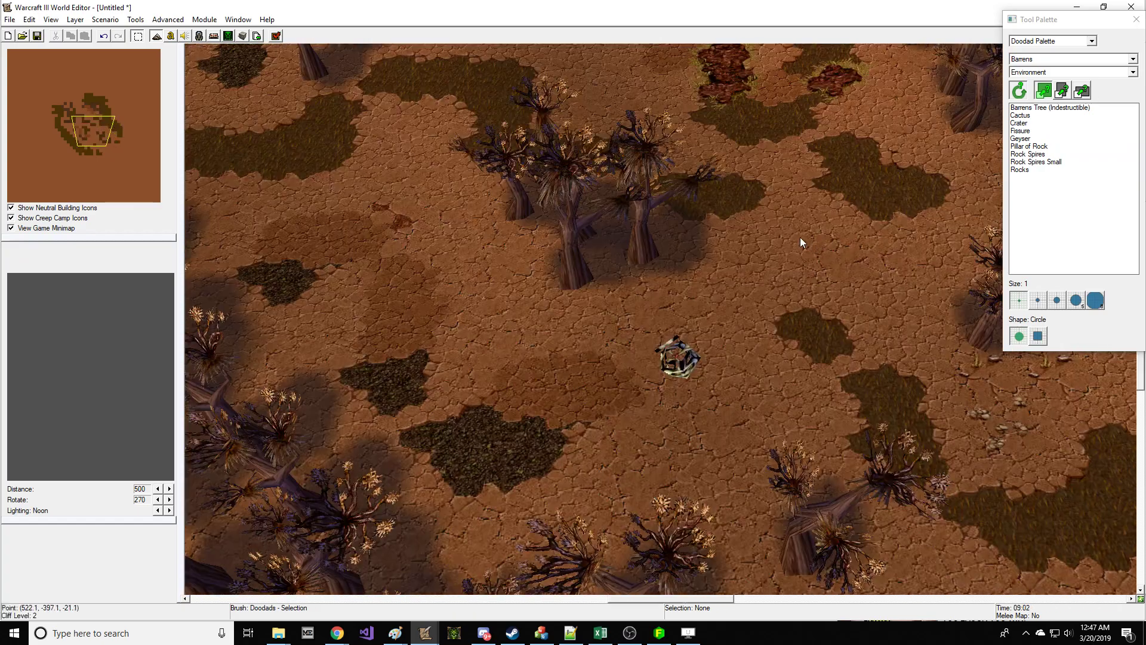
{"action": "scroll", "coordinate": [551, 309], "scroll_direction": "up", "scroll_amount": 5}
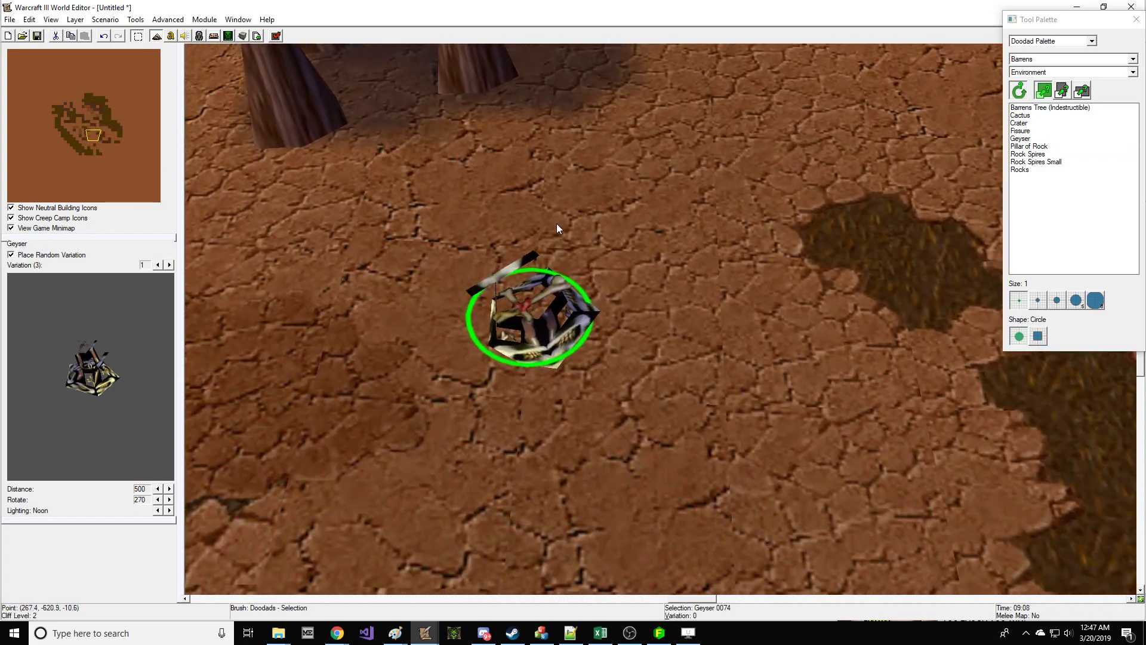
{"action": "key", "text": "Delete"}
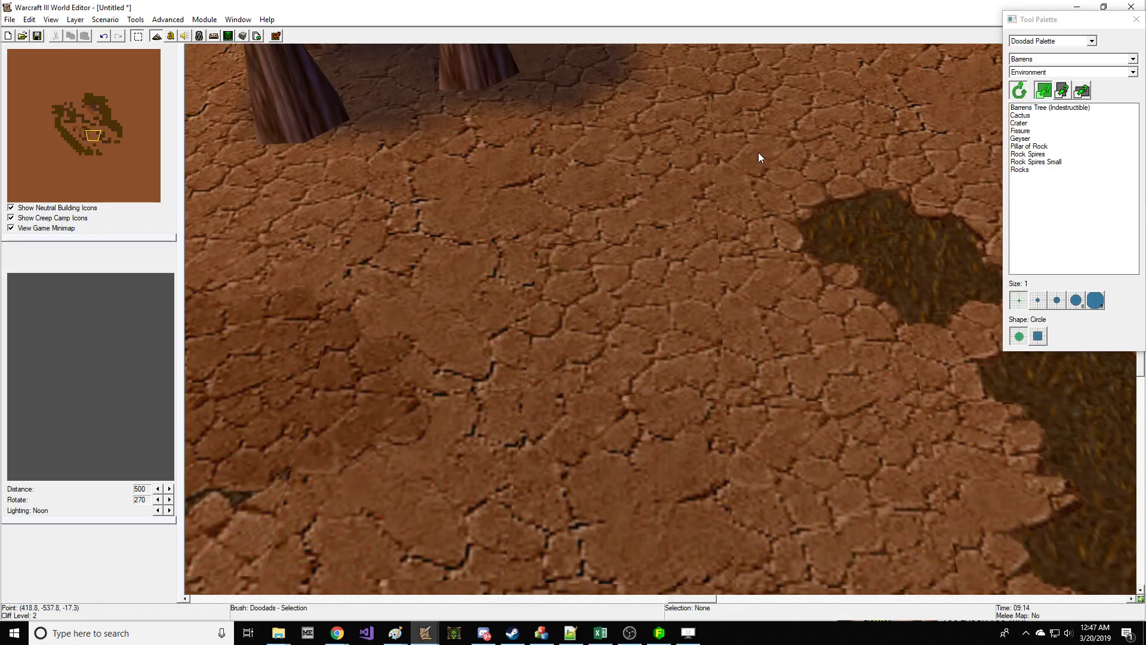
Step: Compare Rock Spires with Rock Spires Small, choose Rock Spires, and reset the camera
{"action": "left_click", "coordinate": [1049, 154]}
{"action": "left_click", "coordinate": [1067, 162]}
{"action": "left_click", "coordinate": [1062, 154]}
{"action": "key", "text": "ctrl+shift+c"}
Step: Try several rock spires on the open ground east of the tree line and undo their placement
{"action": "right_click_drag", "start_coordinate": [717, 263], "coordinate": [351, 368]}
{"action": "left_click", "coordinate": [727, 274]}
{"action": "left_click", "coordinate": [993, 152]}
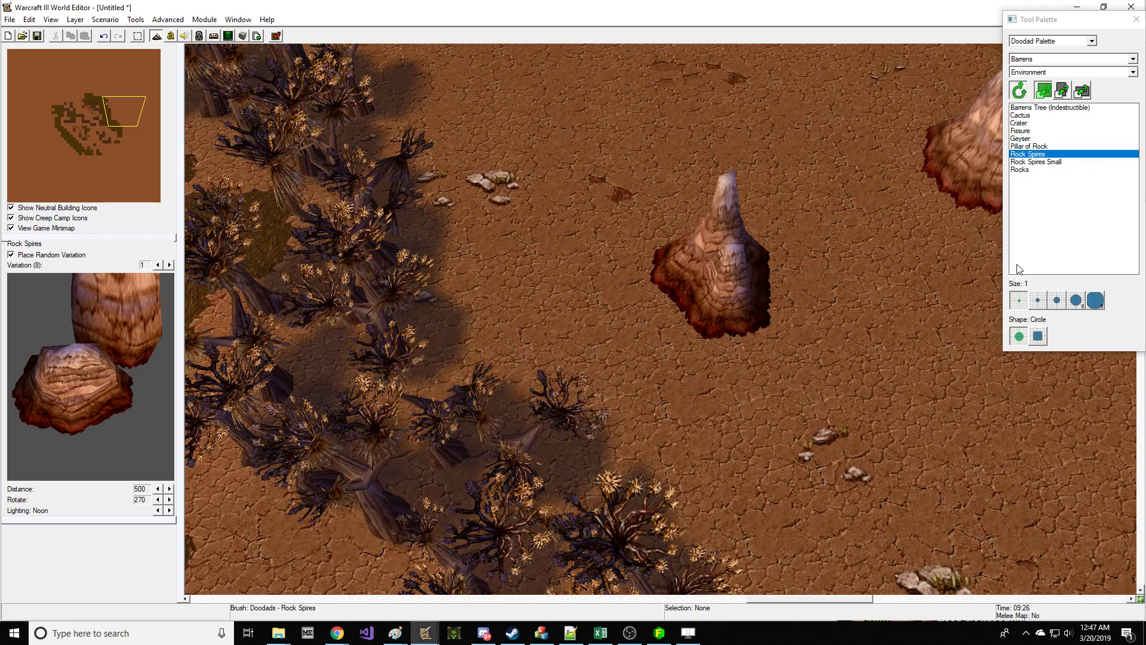
{"action": "right_click_drag", "start_coordinate": [961, 331], "coordinate": [747, 348]}
{"action": "left_click", "coordinate": [747, 349]}
{"action": "right_click_drag", "start_coordinate": [880, 363], "coordinate": [835, 261]}
{"action": "right_click_drag", "start_coordinate": [598, 282], "coordinate": [800, 302]}
{"action": "key", "text": "ctrl+z"}
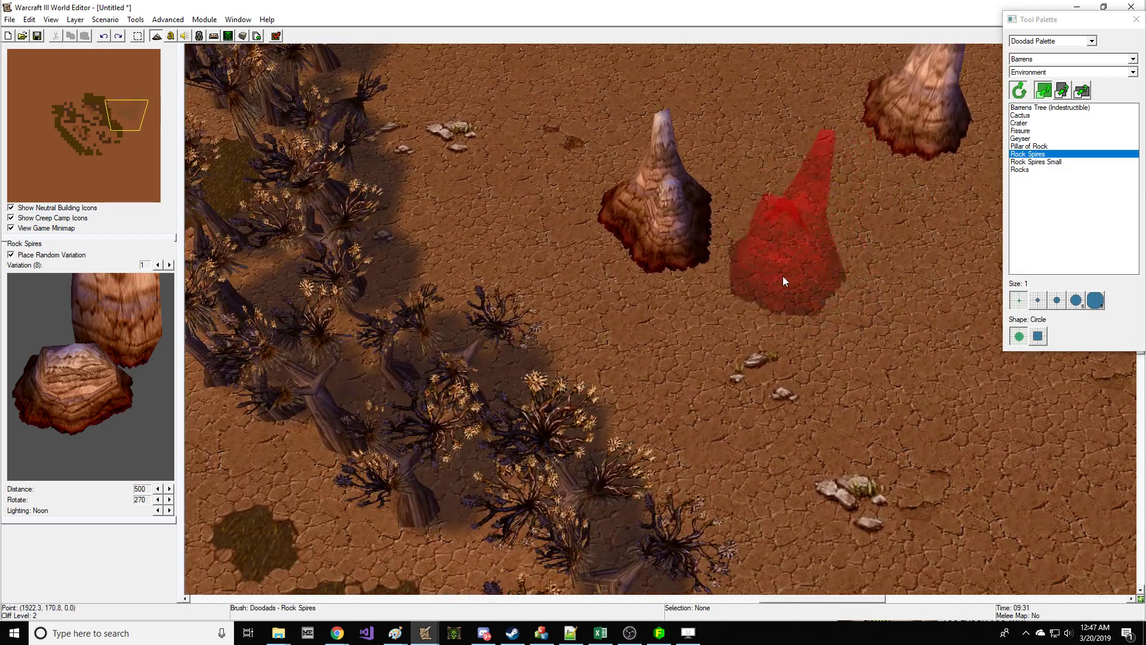
{"action": "key", "text": "ctrl+z"}
{"action": "key", "text": "ctrl+z"}
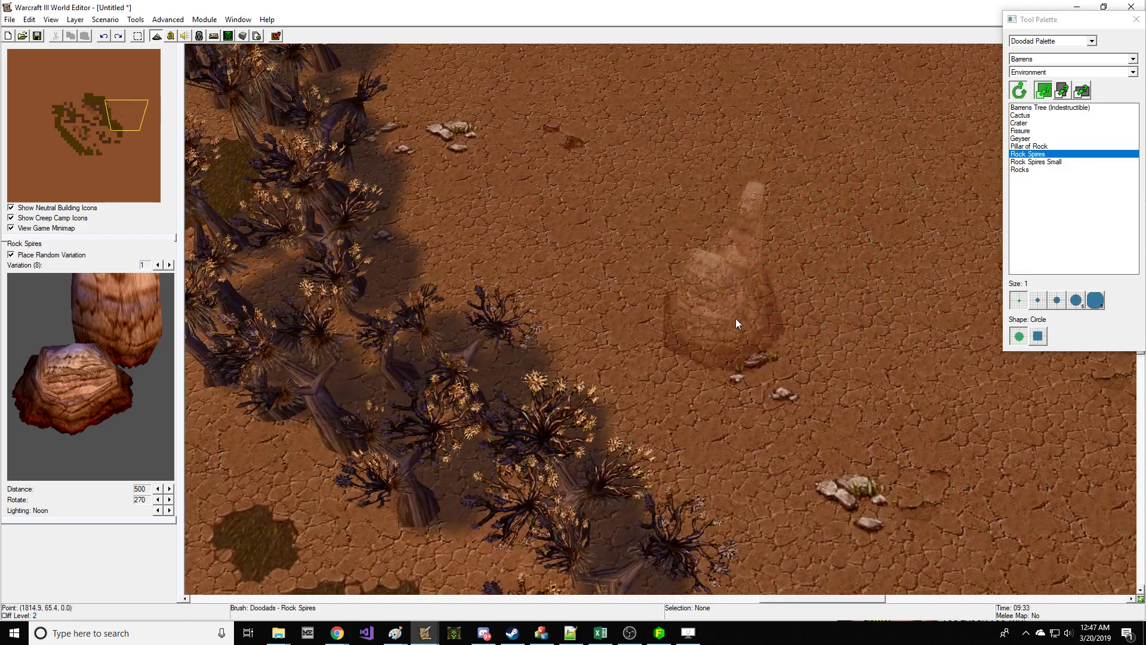
Step: Place rock spires east of the tree line and one in front of the tree cluster in the clearing
{"action": "left_click", "coordinate": [704, 335]}
{"action": "left_click", "coordinate": [495, 233]}
{"action": "right_click_drag", "start_coordinate": [221, 406], "coordinate": [877, 263]}
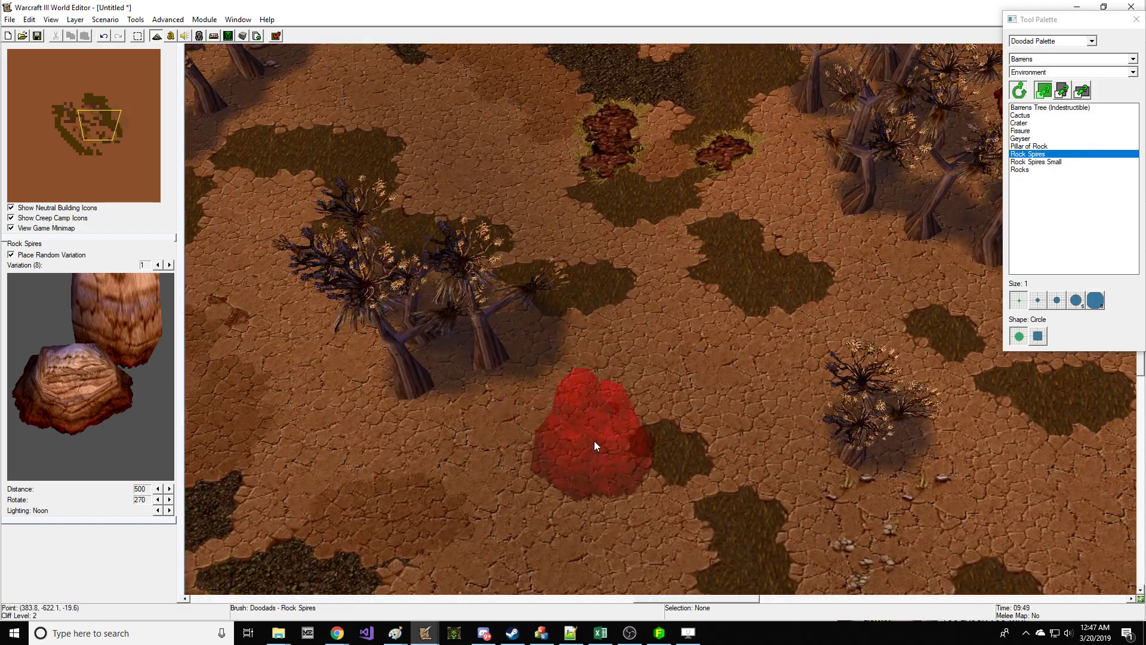
{"action": "left_click", "coordinate": [526, 402]}
{"action": "mouse_move", "coordinate": [682, 349]}
{"action": "right_mouse_down"}
{"action": "mouse_move", "coordinate": [667, 310]}
{"action": "mouse_move", "coordinate": [686, 309]}
{"action": "mouse_move", "coordinate": [780, 214]}
{"action": "right_mouse_up"}
Step: Place Rock Spires Small doodads along the inner edge of the eastern tree line
{"action": "left_click", "coordinate": [1060, 163]}
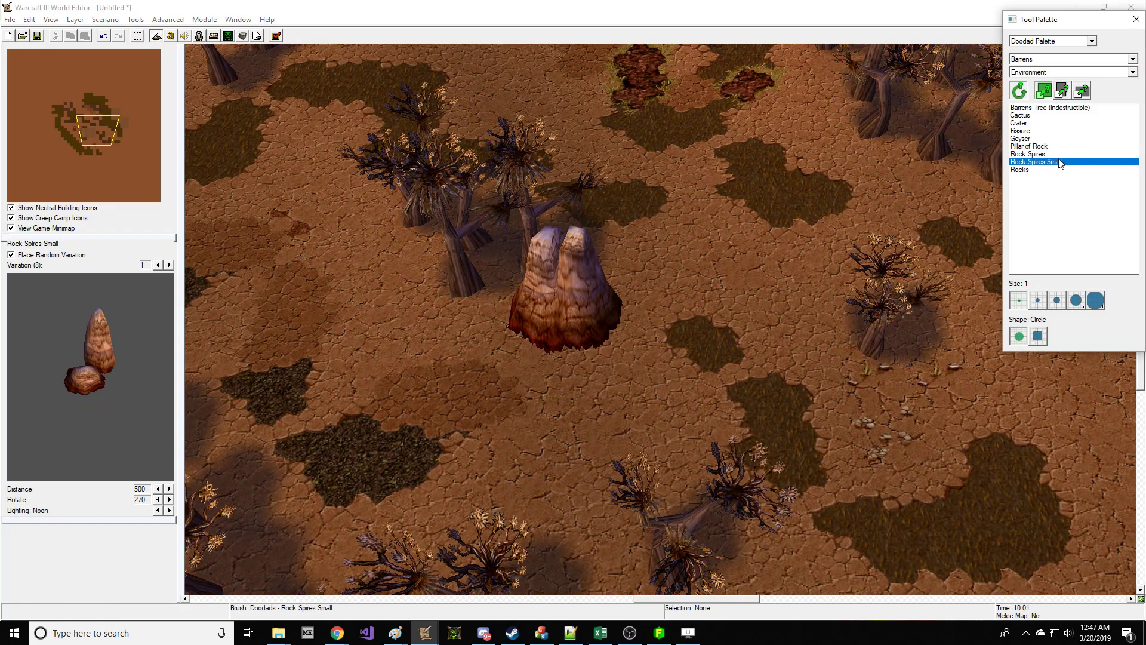
{"action": "right_click_drag", "start_coordinate": [587, 228], "coordinate": [700, 274]}
{"action": "left_click", "coordinate": [694, 323]}
{"action": "left_click", "coordinate": [790, 349]}
{"action": "right_click_drag", "start_coordinate": [925, 378], "coordinate": [617, 256]}
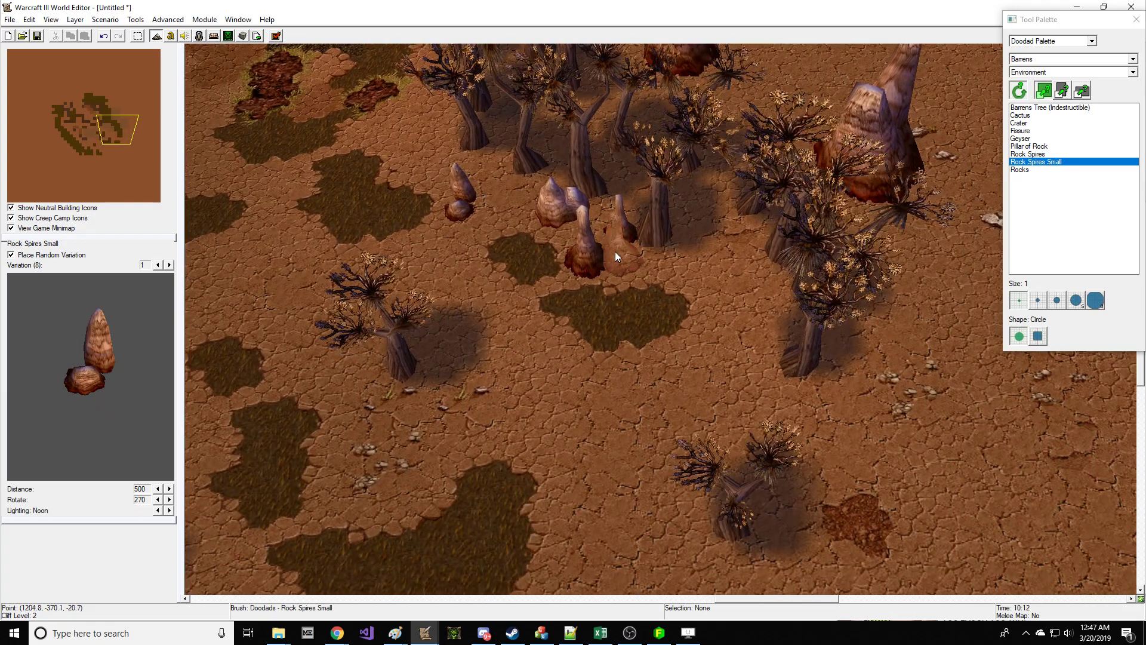
{"action": "left_click", "coordinate": [761, 357]}
{"action": "right_click_drag", "start_coordinate": [737, 476], "coordinate": [709, 384]}
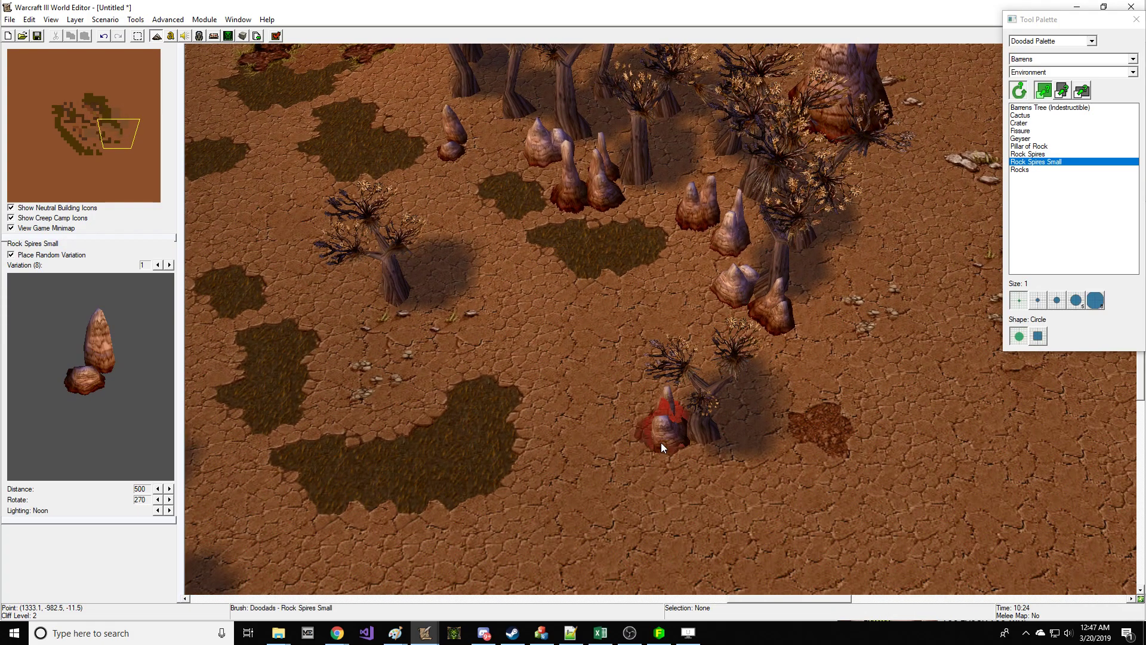
Step: Add small rock spires beside the trees on the southern side of the clearing
{"action": "right_click_drag", "start_coordinate": [711, 477], "coordinate": [643, 353]}
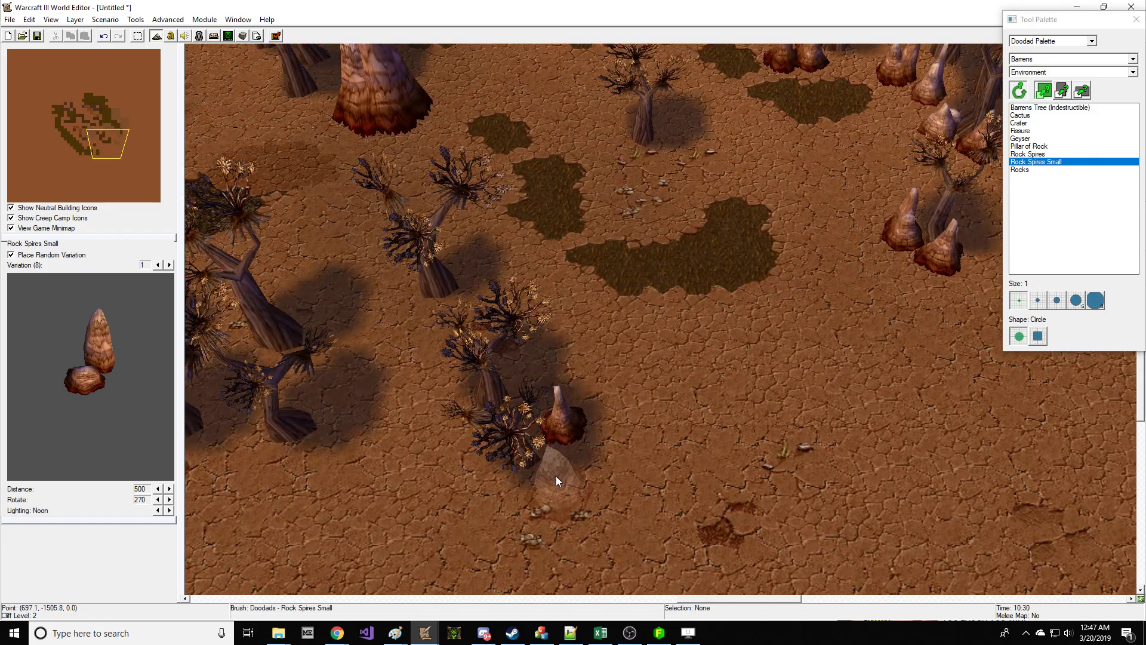
{"action": "right_click_drag", "start_coordinate": [349, 364], "coordinate": [579, 348]}
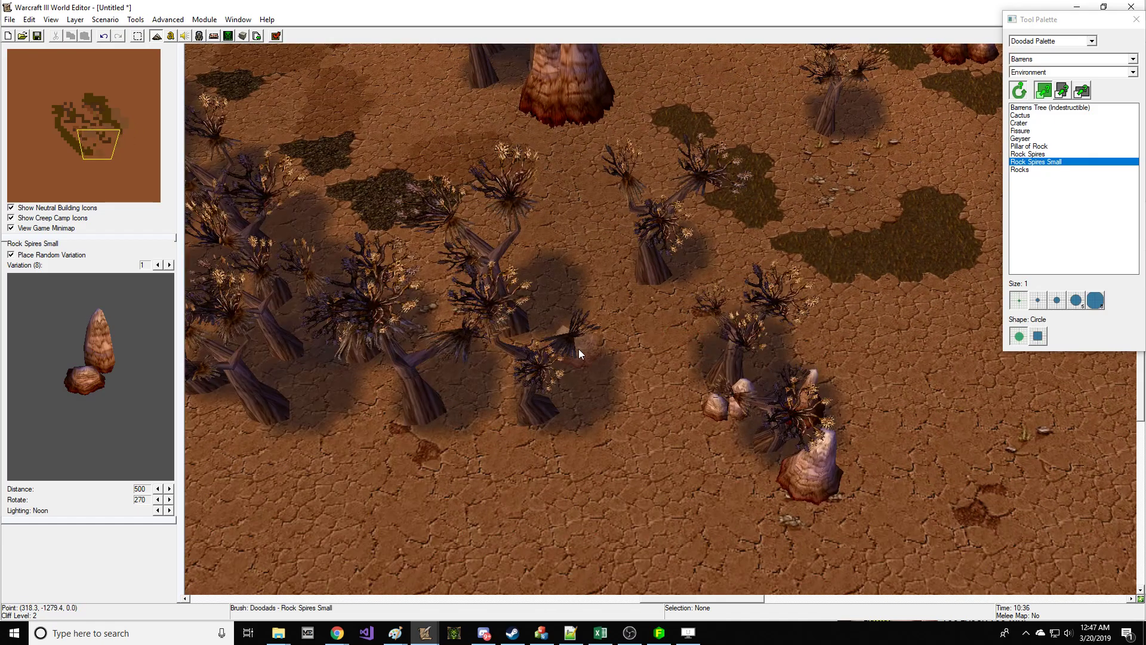
{"action": "right_click_drag", "start_coordinate": [346, 259], "coordinate": [622, 439]}
Step: Add small rock spires beside the western tree cluster and at the end of the northern tree row
{"action": "right_click_drag", "start_coordinate": [459, 156], "coordinate": [424, 270]}
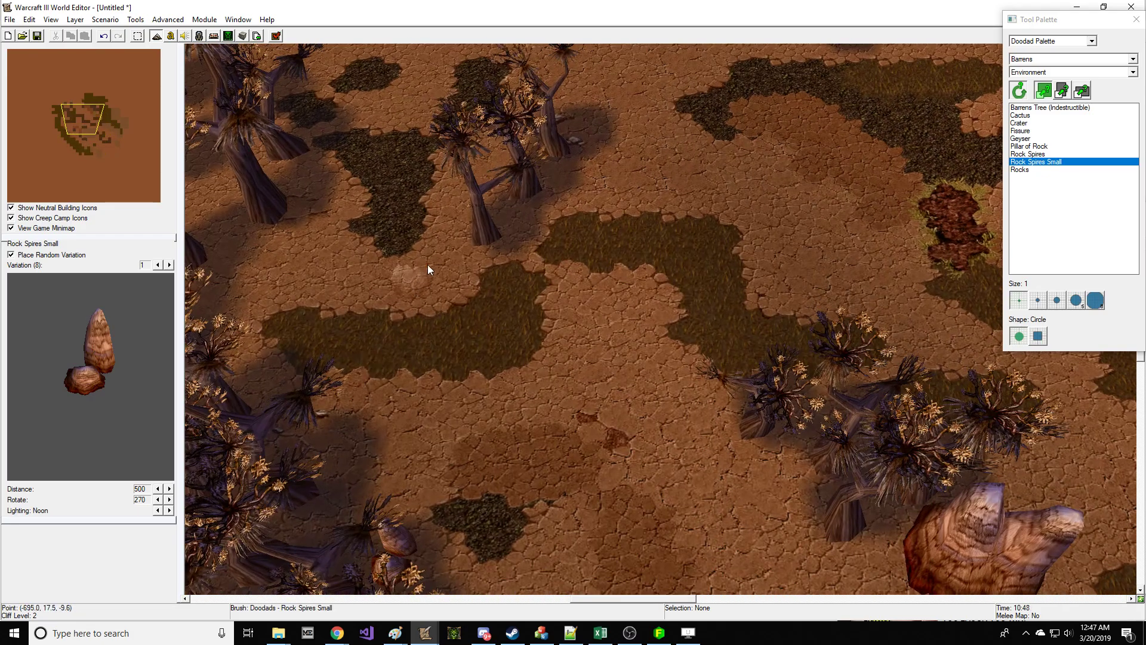
{"action": "right_click_drag", "start_coordinate": [687, 171], "coordinate": [621, 271]}
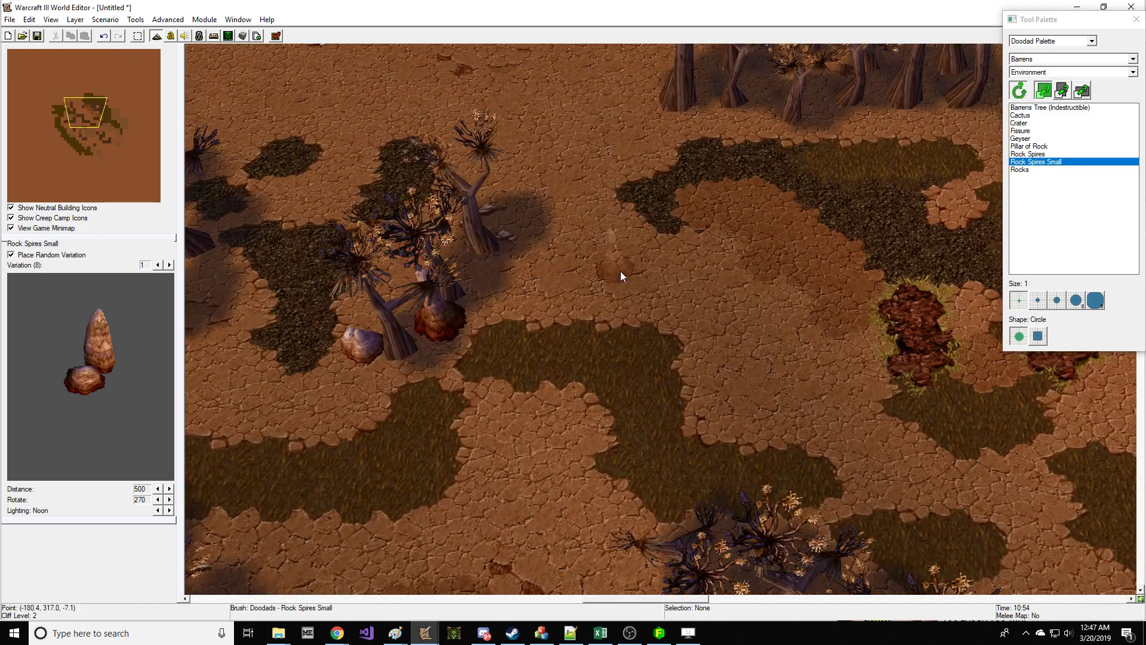
{"action": "left_click", "coordinate": [489, 286]}
{"action": "right_click_drag", "start_coordinate": [560, 152], "coordinate": [523, 293]}
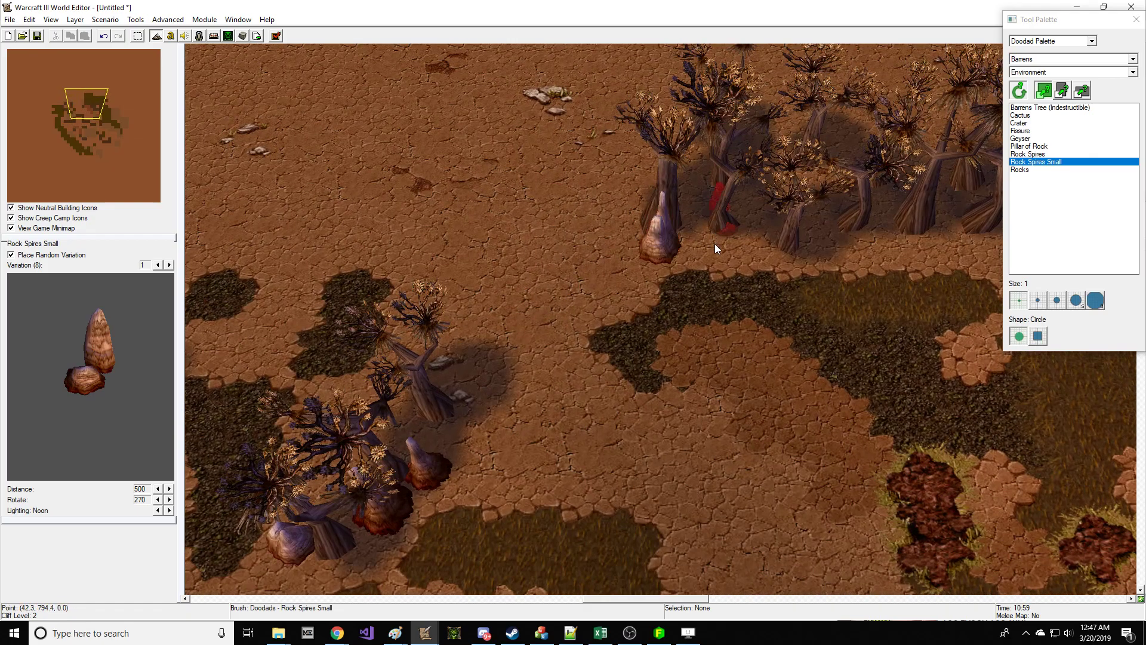
{"action": "right_click_drag", "start_coordinate": [792, 243], "coordinate": [646, 214]}
Step: Place a Ruined Curved Wall from the Barrens structures on the open ground south of the eastern tree line
{"action": "left_click", "coordinate": [1075, 171]}
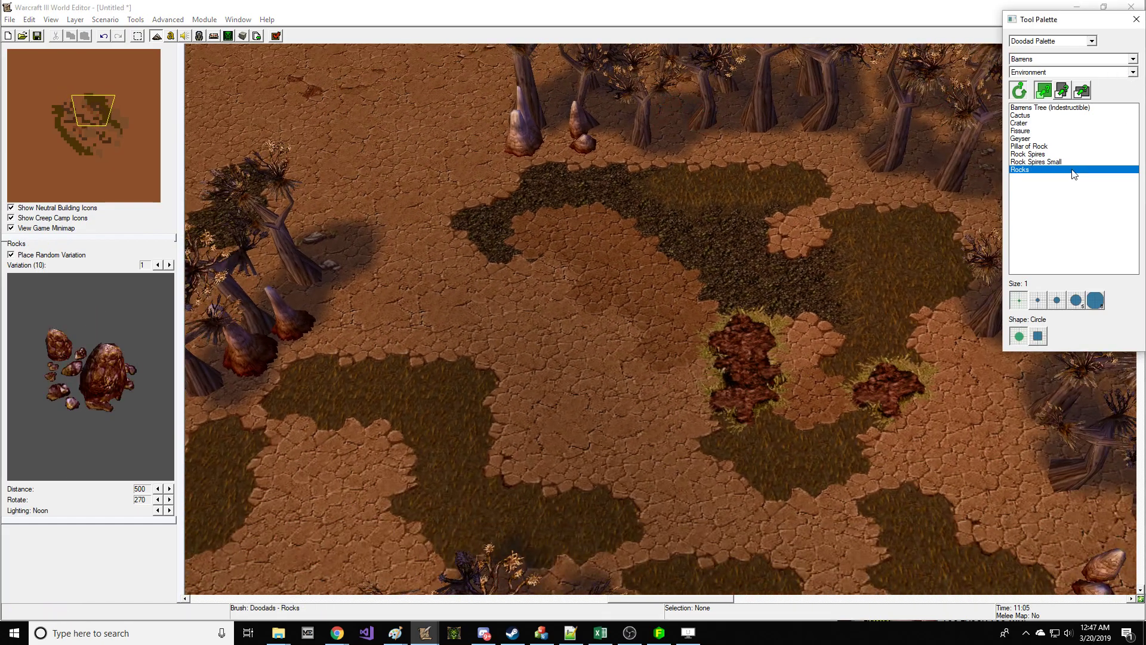
{"action": "left_click", "coordinate": [1061, 72]}
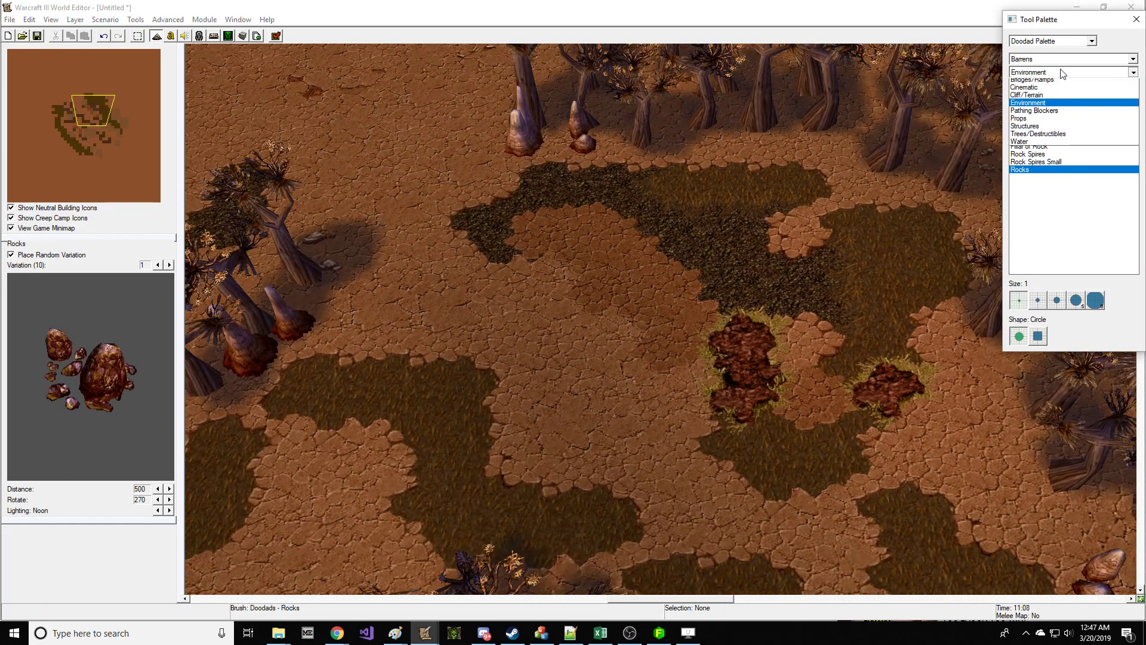
{"action": "left_click", "coordinate": [1050, 129]}
{"action": "left_click_drag", "start_coordinate": [1052, 120], "coordinate": [1062, 140]}
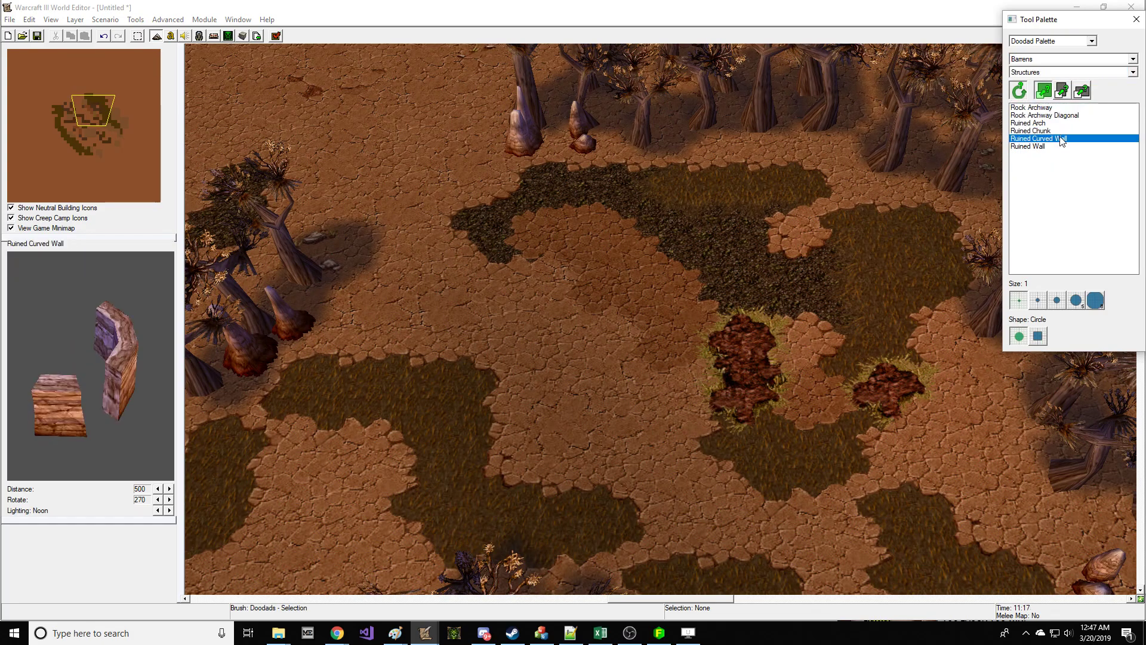
{"action": "right_click_drag", "start_coordinate": [448, 319], "coordinate": [513, 286]}
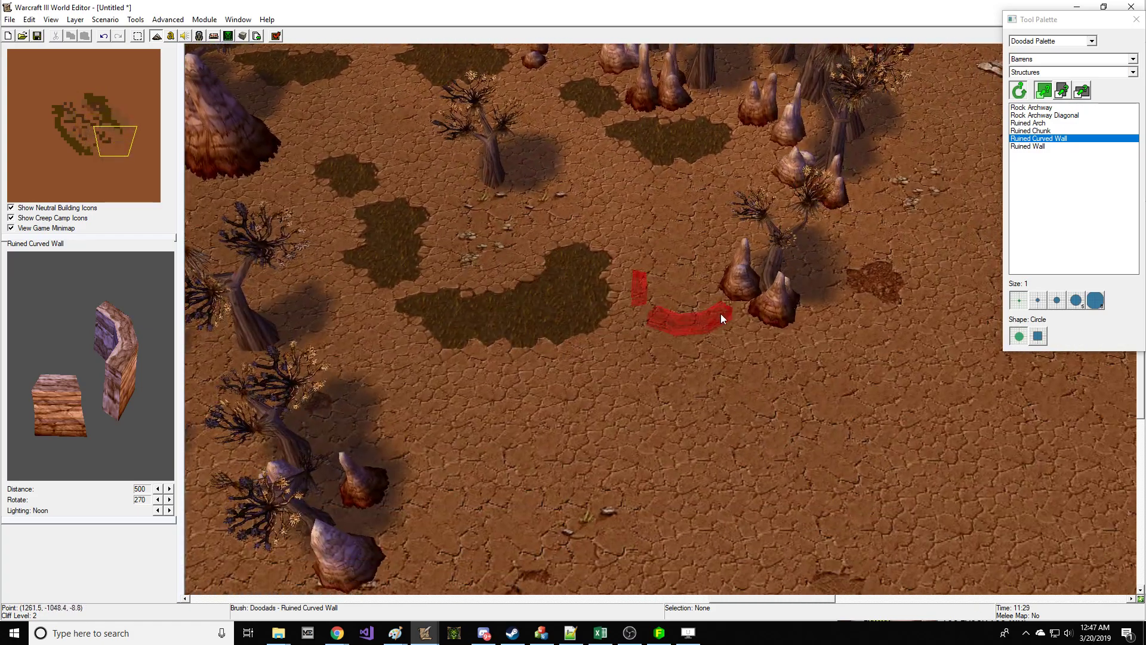
{"action": "left_click", "coordinate": [712, 370]}
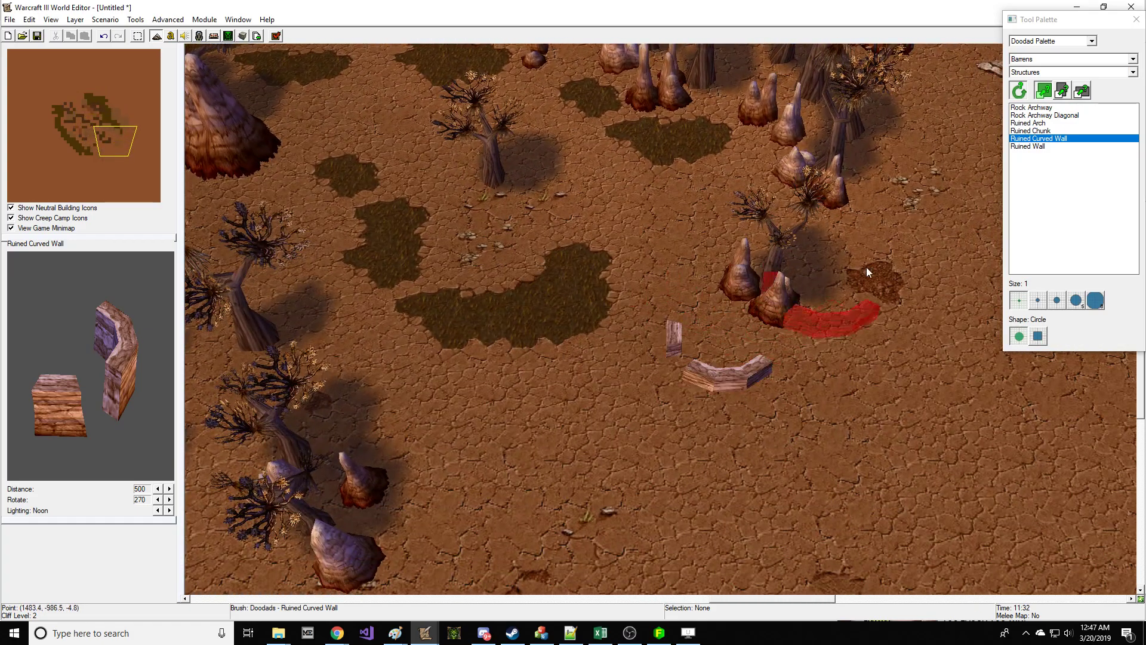
Step: Place two Ruined Chunks and a Ruined Wall beside the rock spire at the southern end of the trees
{"action": "left_click", "coordinate": [1070, 131]}
{"action": "right_click_drag", "start_coordinate": [414, 518], "coordinate": [536, 362]}
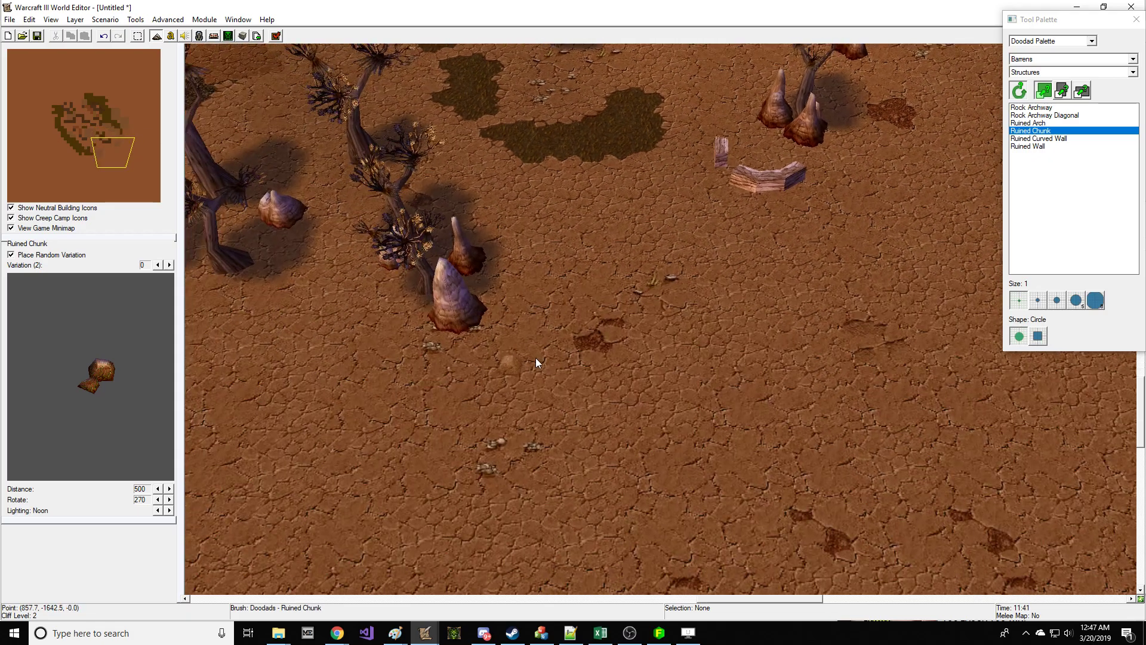
{"action": "right_click_drag", "start_coordinate": [690, 218], "coordinate": [655, 336]}
{"action": "left_click", "coordinate": [1072, 146]}
{"action": "left_click", "coordinate": [511, 429]}
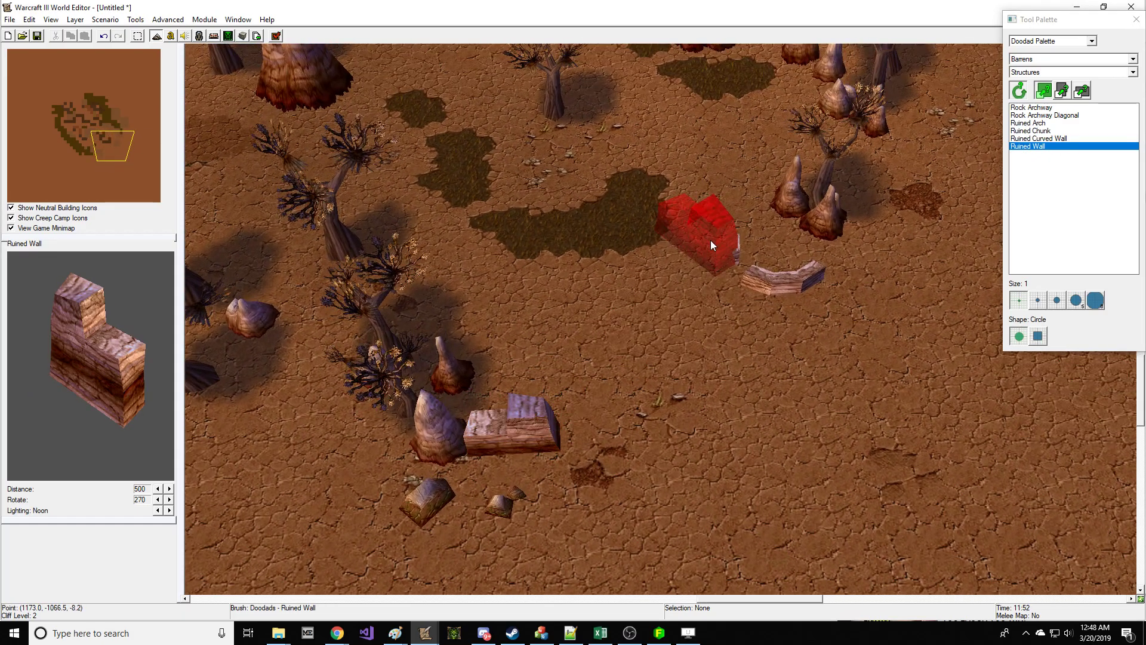
Step: Place Ruined Walls along the outer side of the eastern tree line and two more beside the southwestern trees
{"action": "right_click_drag", "start_coordinate": [711, 240], "coordinate": [600, 357]}
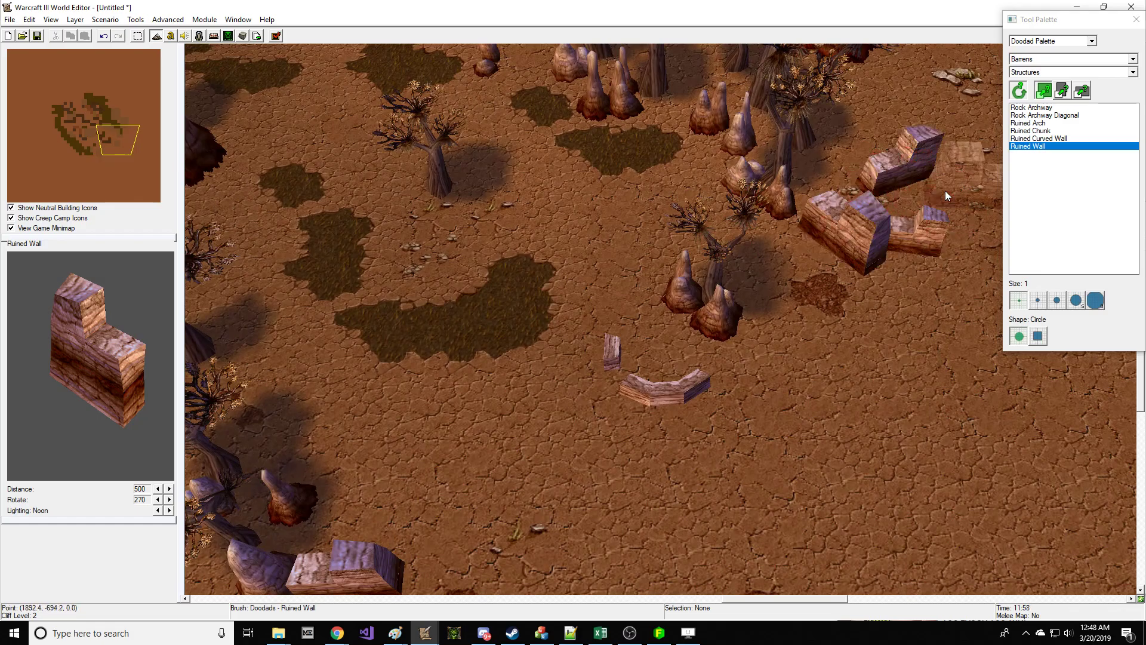
{"action": "right_click_drag", "start_coordinate": [947, 193], "coordinate": [864, 232]}
{"action": "right_click_drag", "start_coordinate": [884, 133], "coordinate": [815, 221]}
{"action": "left_click", "coordinate": [737, 189]}
{"action": "right_click_drag", "start_coordinate": [750, 110], "coordinate": [696, 139]}
{"action": "right_click_drag", "start_coordinate": [720, 101], "coordinate": [497, 322]}
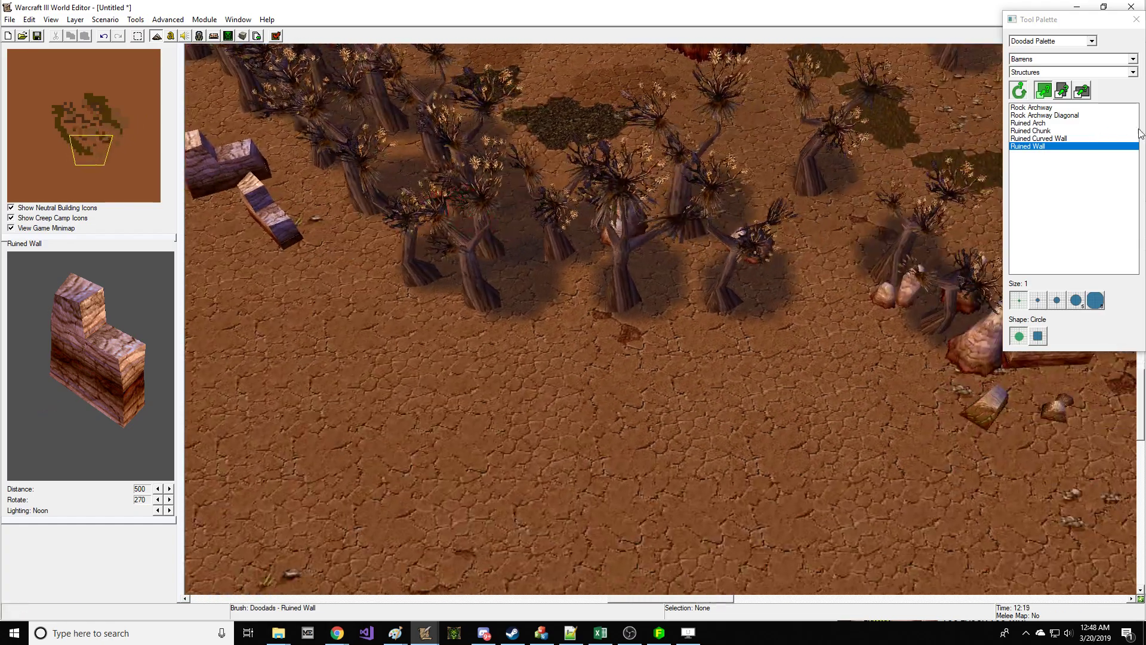
{"action": "key", "text": "Up"}
{"action": "key", "text": "Up"}
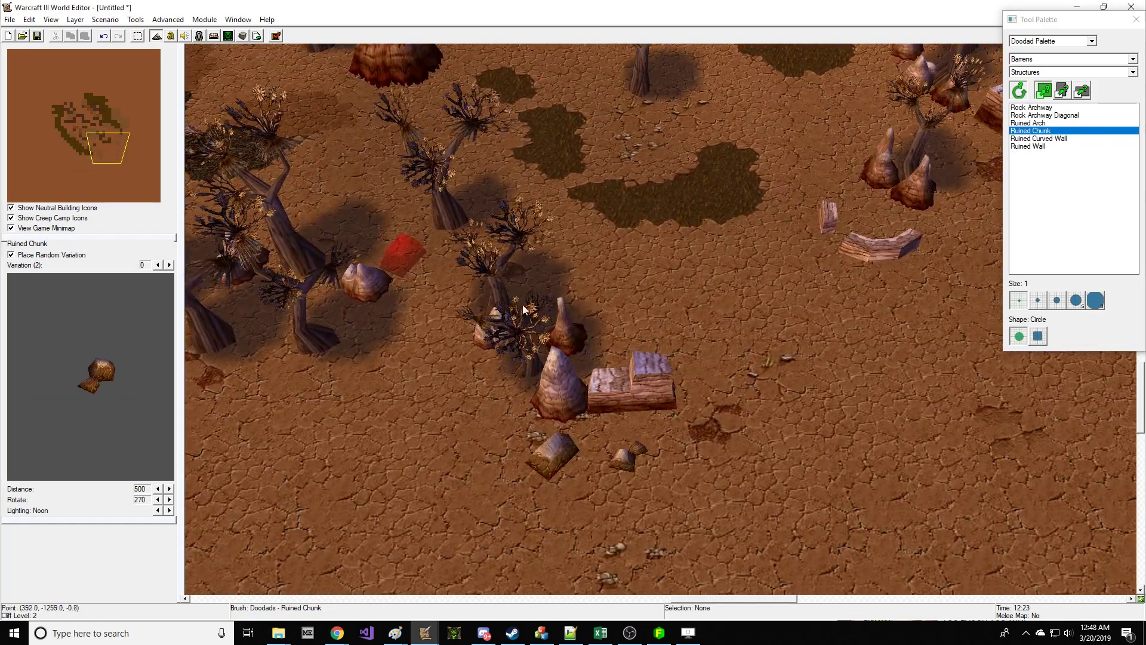
{"action": "right_click_drag", "start_coordinate": [523, 310], "coordinate": [599, 335]}
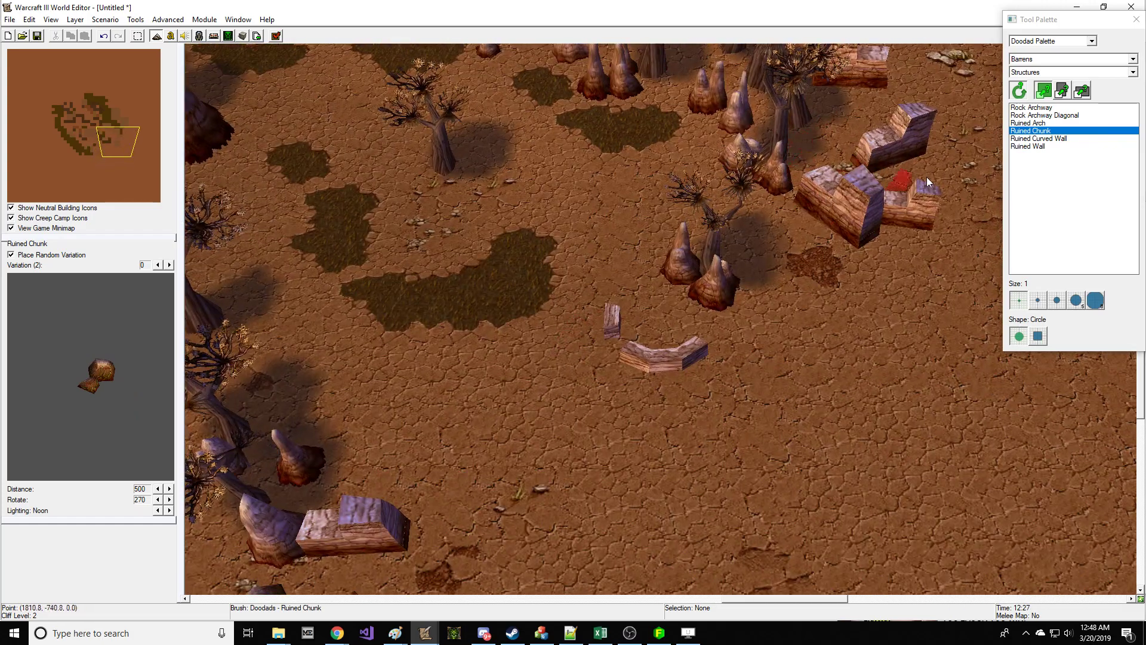
Step: Delete the northernmost Ruined Wall between the two large rock spires in the east
{"action": "right_click_drag", "start_coordinate": [851, 172], "coordinate": [745, 192]}
{"action": "scroll", "coordinate": [738, 195], "scroll_direction": "down", "scroll_amount": 3}
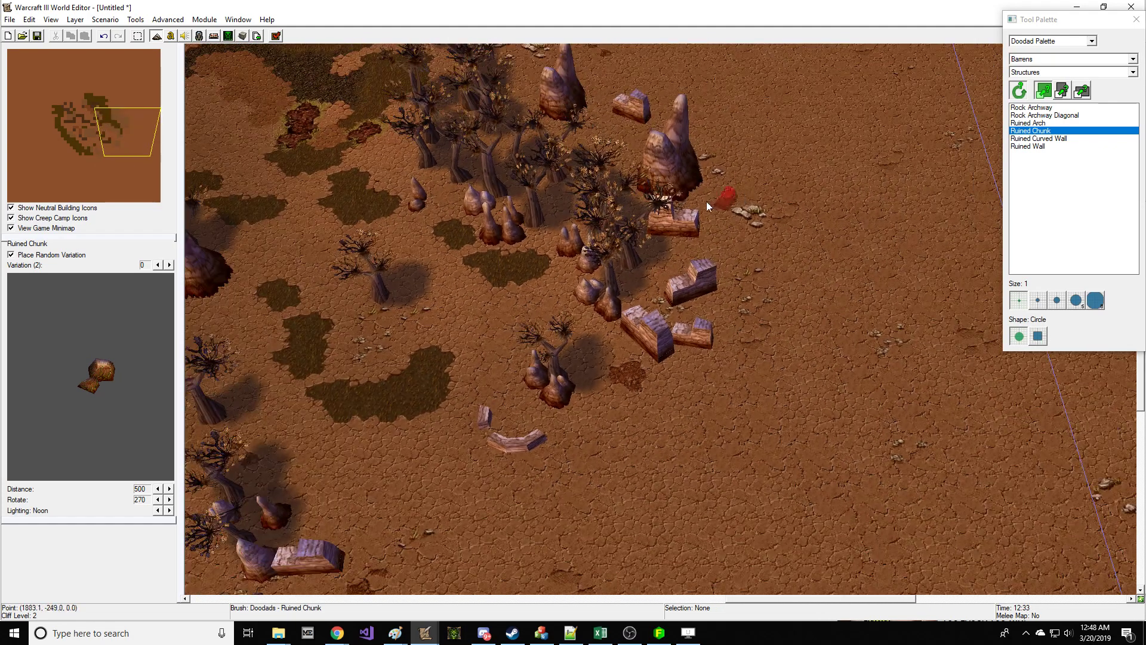
{"action": "key", "text": "space"}
{"action": "left_click", "coordinate": [673, 201]}
{"action": "key", "text": "Up"}
{"action": "right_click_drag", "start_coordinate": [615, 325], "coordinate": [788, 266]}
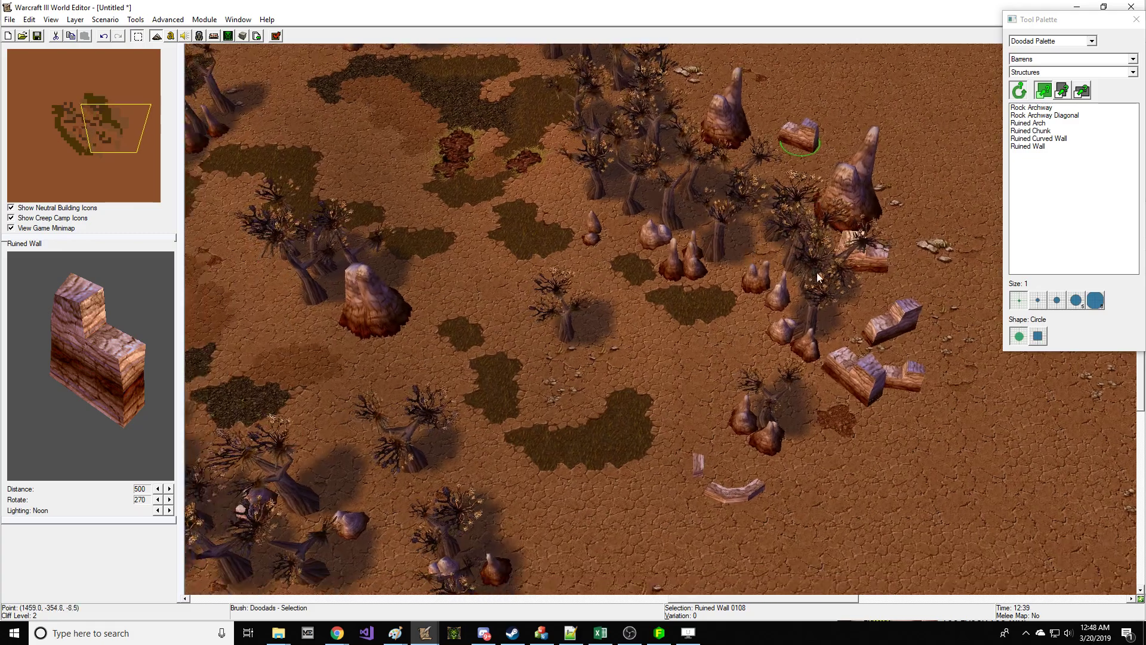
{"action": "key", "text": "Delete"}
Step: Move the Ruined Walls outside the eastern tree line farther southeast onto the open ground
{"action": "right_click_drag", "start_coordinate": [887, 262], "coordinate": [784, 218]}
{"action": "left_click_drag", "start_coordinate": [759, 196], "coordinate": [836, 341]}
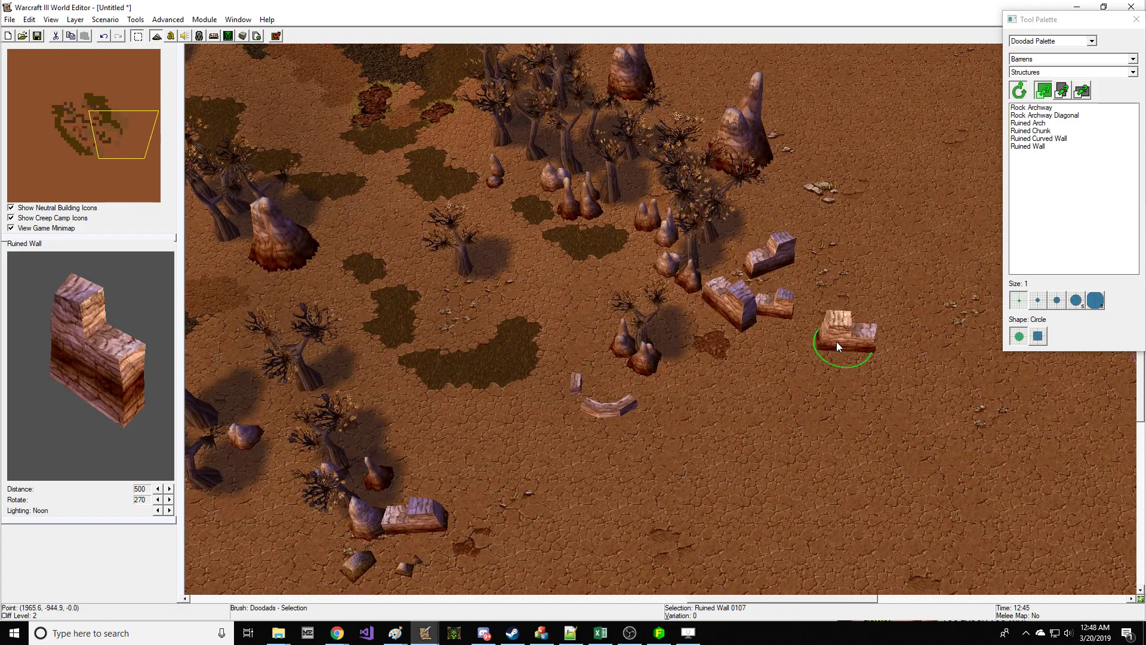
{"action": "left_click_drag", "start_coordinate": [736, 236], "coordinate": [733, 236]}
{"action": "left_click", "coordinate": [728, 307], "text": "shift"}
{"action": "left_click_drag", "start_coordinate": [728, 307], "coordinate": [650, 337]}
Step: Move the Ruined Curved Wall and the southern spire's Ruined Wall southeast to group them with the other ruins
{"action": "key", "text": "Down"}
{"action": "key", "text": "Right"}
{"action": "left_click_drag", "start_coordinate": [536, 220], "coordinate": [641, 406]}
{"action": "right_click_drag", "start_coordinate": [452, 312], "coordinate": [634, 242]}
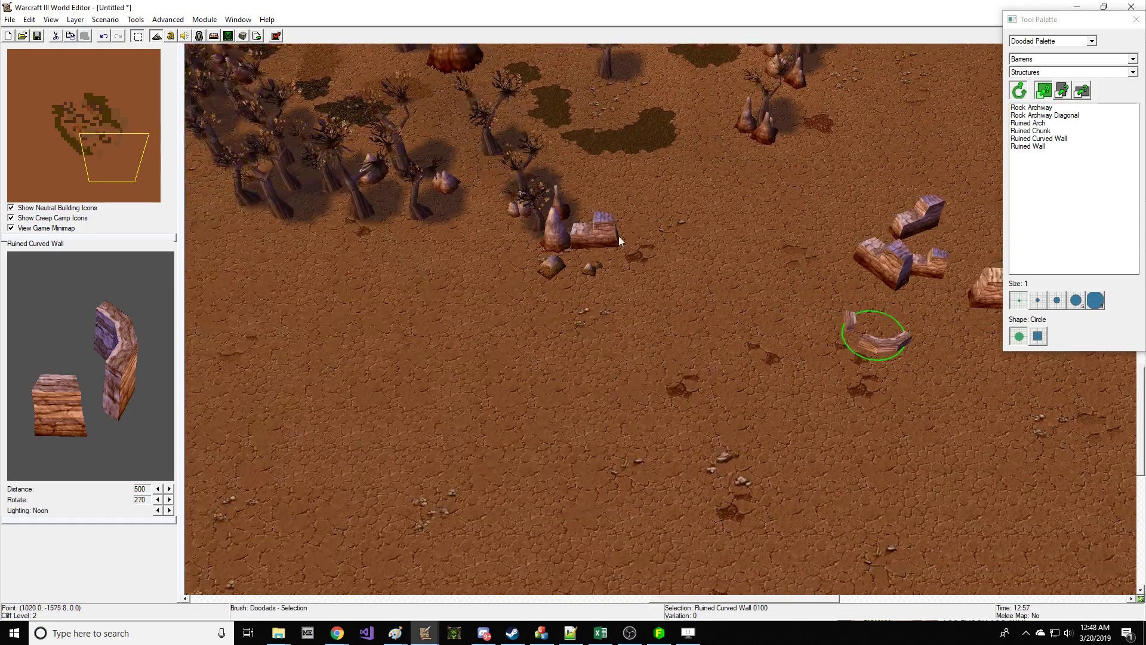
{"action": "left_click_drag", "start_coordinate": [605, 245], "coordinate": [773, 323]}
Step: Clear the two Ruined Chunks away from the southern rock spire
{"action": "left_click_drag", "start_coordinate": [627, 318], "coordinate": [527, 265]}
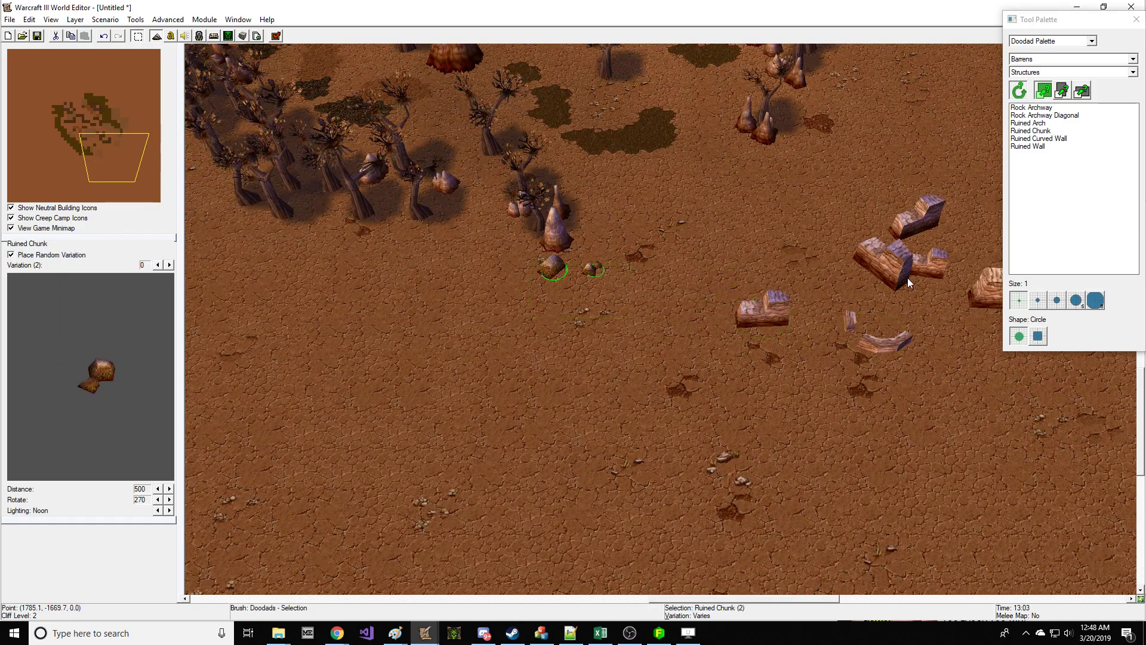
{"action": "right_click_drag", "start_coordinate": [991, 388], "coordinate": [635, 237]}
{"action": "left_click_drag", "start_coordinate": [252, 172], "coordinate": [370, 291]}
{"action": "left_click", "coordinate": [349, 254]}
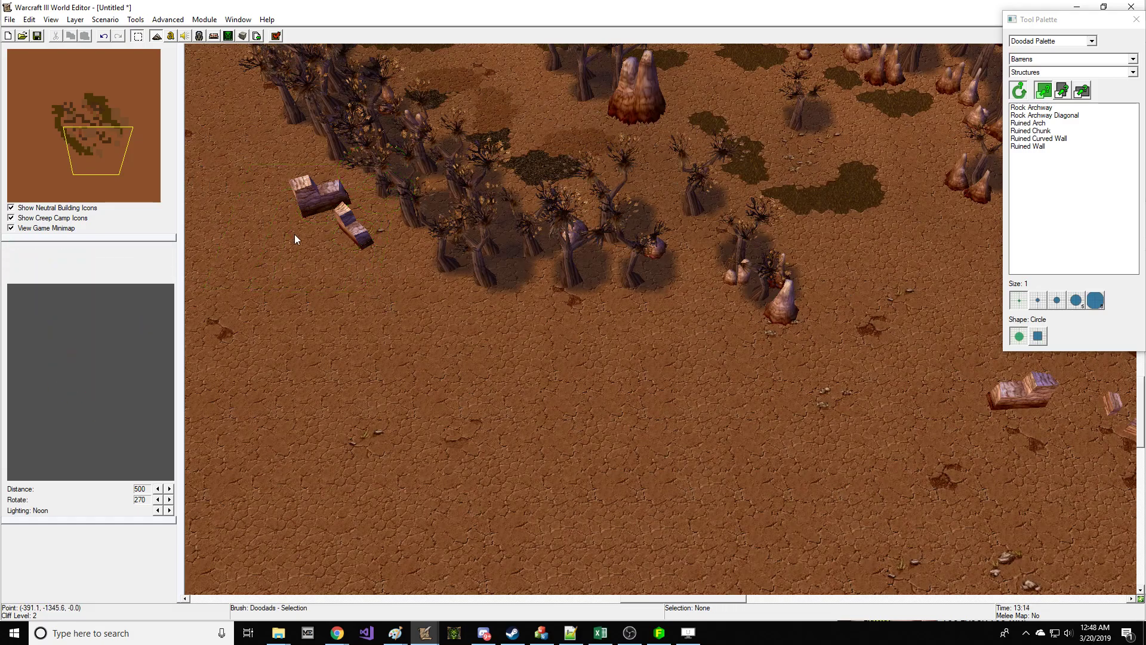
Step: Place two Centaur Totem props on the open ground southwest of the two western Ruined Walls
{"action": "scroll", "coordinate": [295, 235], "scroll_direction": "up", "scroll_amount": 3}
{"action": "right_click_drag", "start_coordinate": [295, 234], "coordinate": [675, 232]}
{"action": "left_click", "coordinate": [1039, 115]}
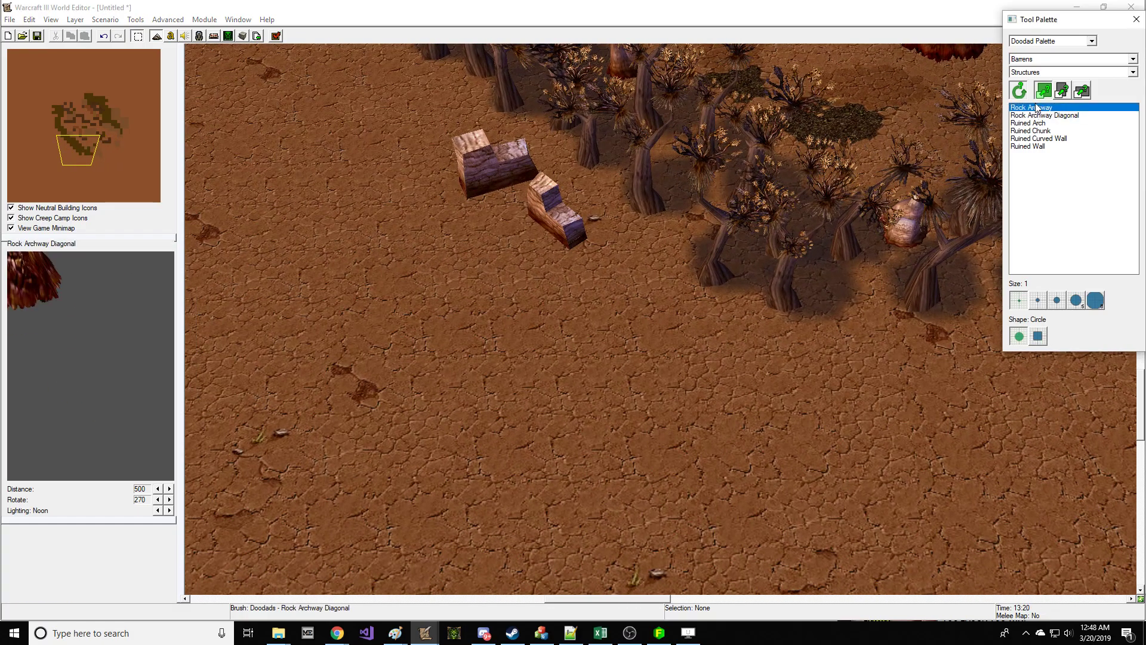
{"action": "left_click", "coordinate": [1038, 72]}
{"action": "left_click", "coordinate": [1039, 116]}
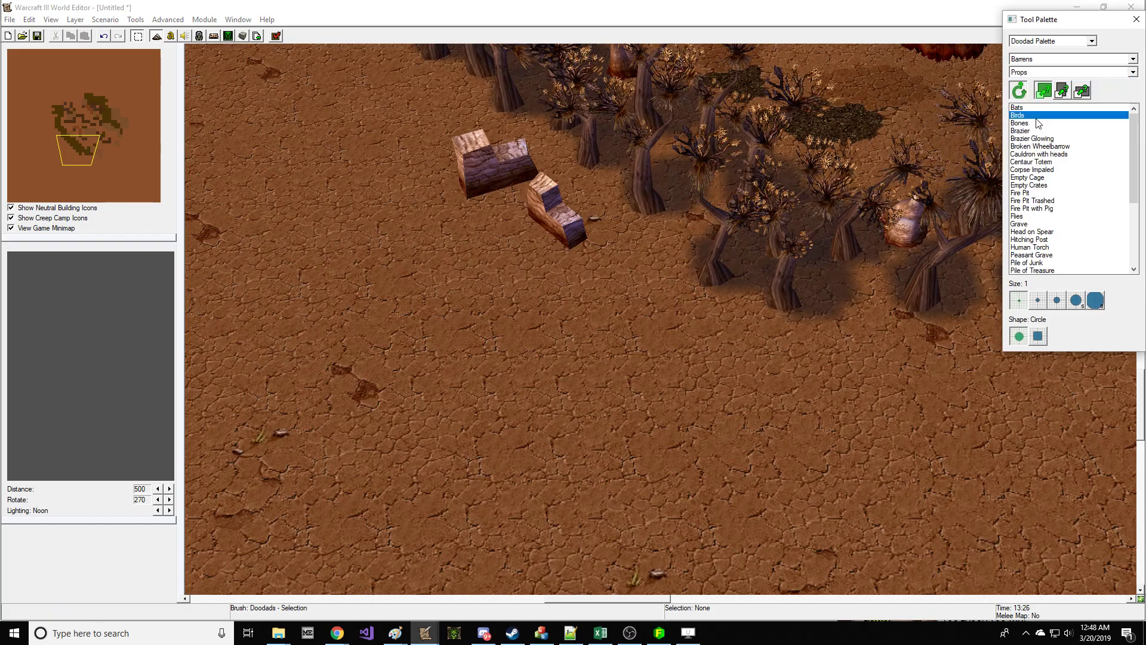
{"action": "left_click", "coordinate": [1060, 154]}
{"action": "left_click", "coordinate": [1060, 161]}
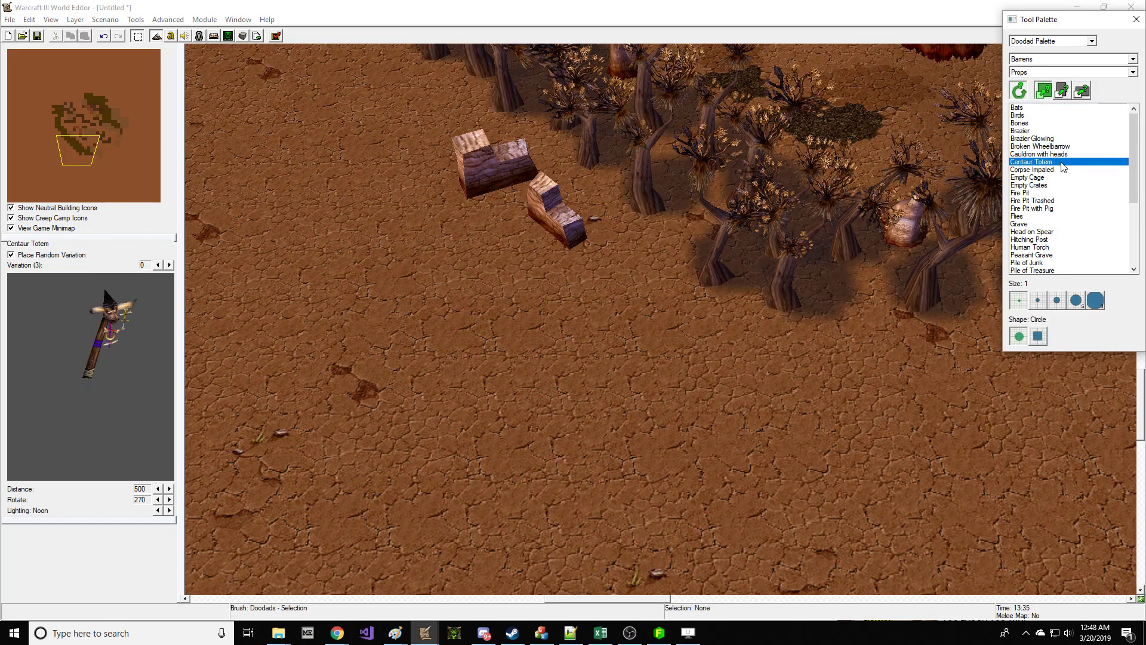
{"action": "left_click", "coordinate": [478, 306]}
{"action": "right_click", "coordinate": [478, 305]}
{"action": "scroll", "coordinate": [351, 233], "scroll_direction": "up", "scroll_amount": 1}
{"action": "right_click_drag", "start_coordinate": [351, 233], "coordinate": [636, 218]}
{"action": "key", "text": "space"}
{"action": "left_click", "coordinate": [712, 245]}
{"action": "key", "text": "space"}
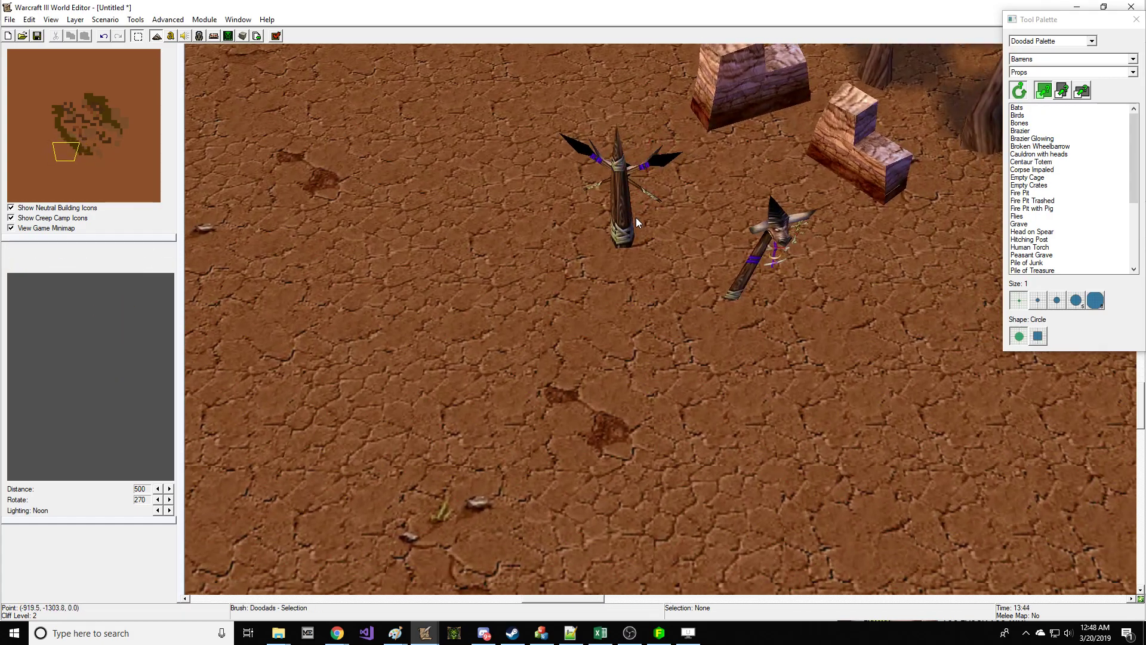
Step: Examine the two Centaur Totems up close from a rotated camera, and restore the default view
{"action": "scroll", "coordinate": [634, 219], "scroll_direction": "down", "scroll_amount": 1}
{"action": "left_click", "coordinate": [635, 219]}
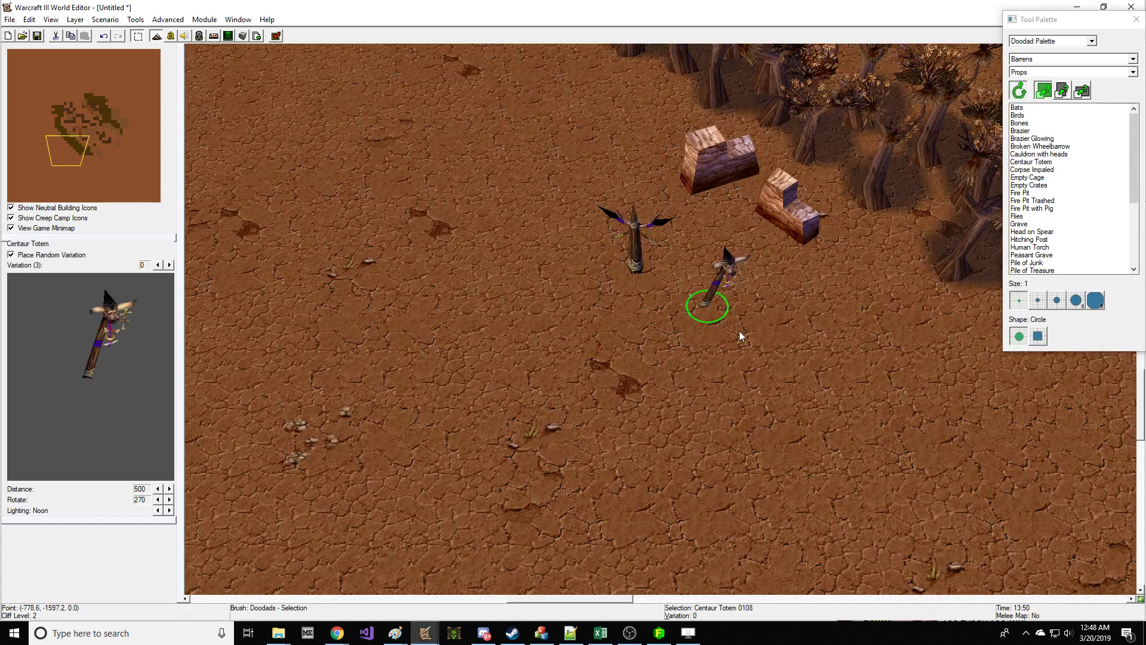
{"action": "scroll", "coordinate": [773, 270], "scroll_direction": "up", "scroll_amount": 1}
{"action": "right_click_drag", "start_coordinate": [773, 270], "coordinate": [696, 334]}
{"action": "scroll", "coordinate": [682, 229], "scroll_direction": "up", "scroll_amount": 1}
{"action": "right_click_drag", "start_coordinate": [681, 228], "coordinate": [785, 323], "text": "ctrl"}
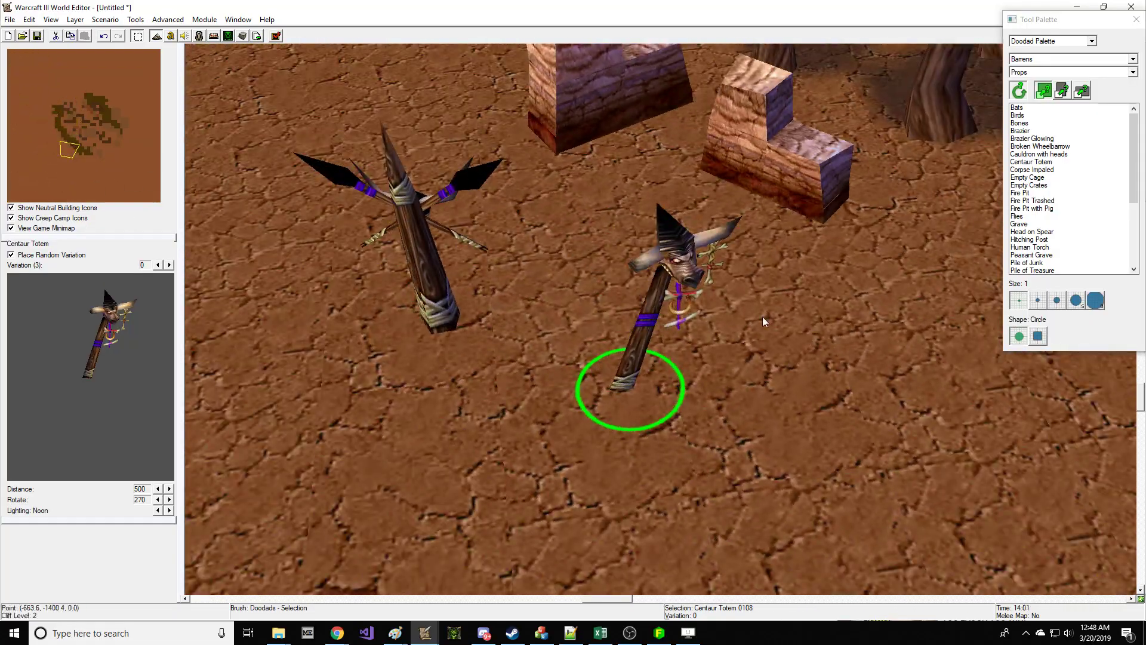
{"action": "key", "text": "ctrl+shift+c"}
{"action": "left_click_drag", "start_coordinate": [394, 209], "coordinate": [603, 358]}
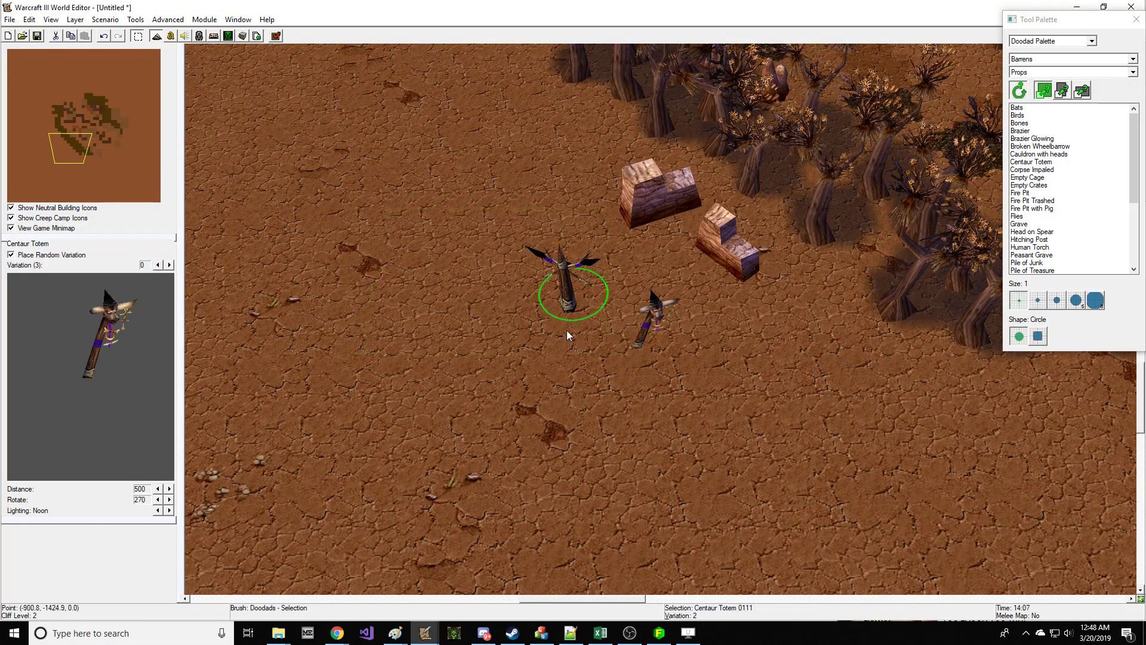
Step: Place a third Centaur Totem west of the other two
{"action": "key", "text": "space"}
{"action": "left_click", "coordinate": [454, 261]}
{"action": "key", "text": "Escape"}
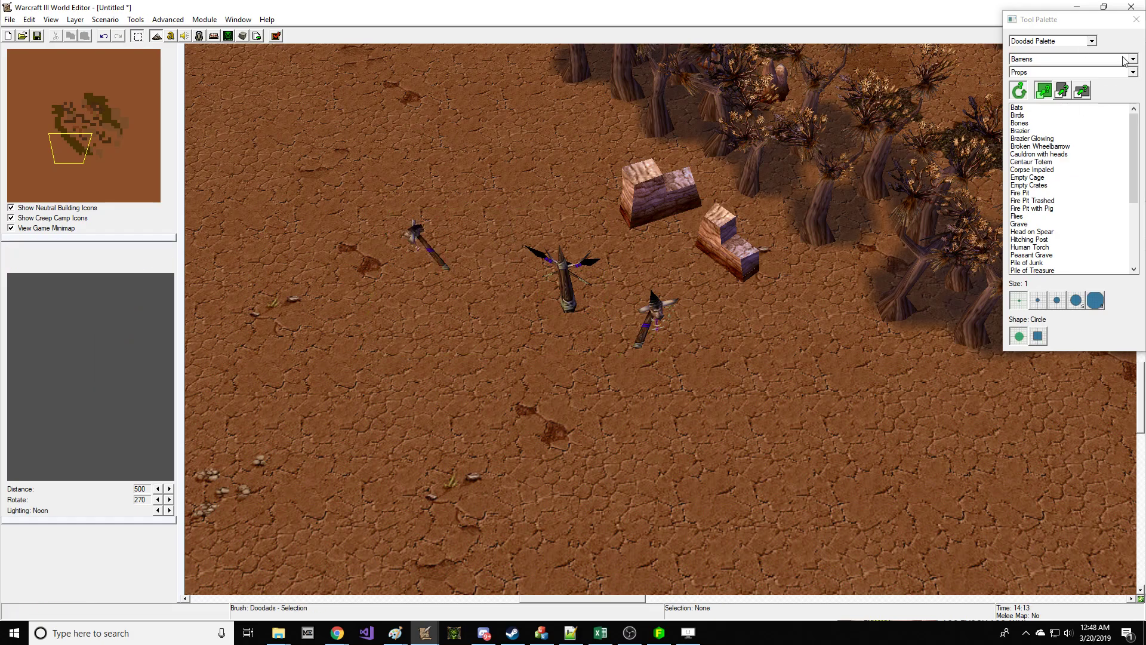
Step: Place a Centaur Archer and a Centaur Drudge from the neutral Barrens units in front of the totems
{"action": "left_click", "coordinate": [1091, 41]}
{"action": "left_click", "coordinate": [1062, 68]}
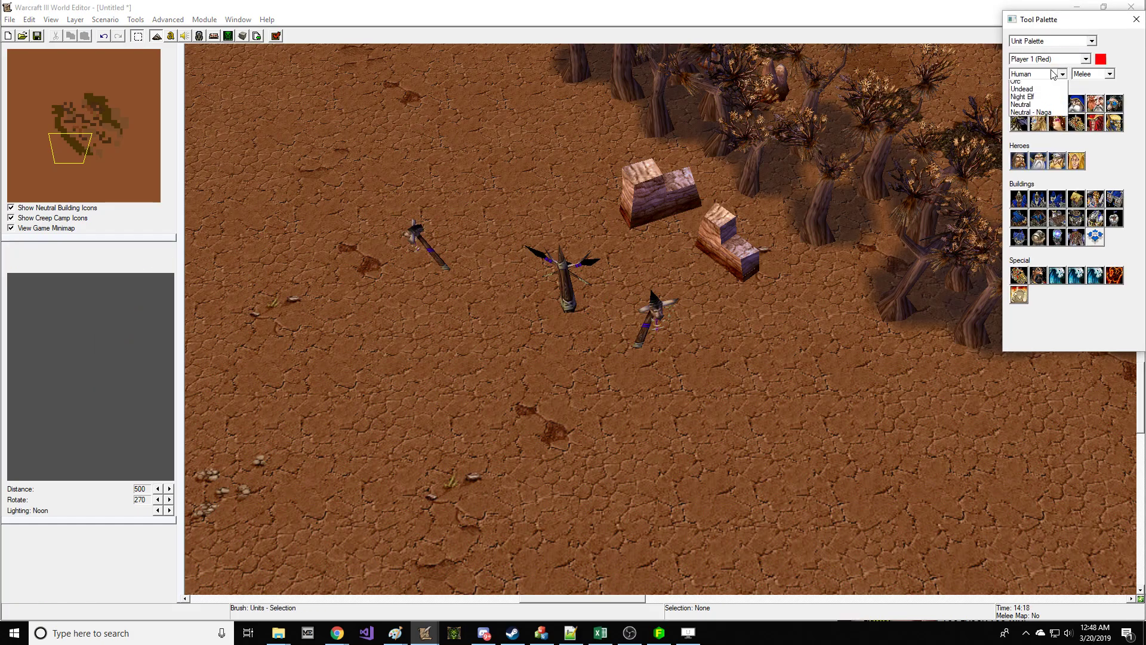
{"action": "left_click", "coordinate": [1035, 116]}
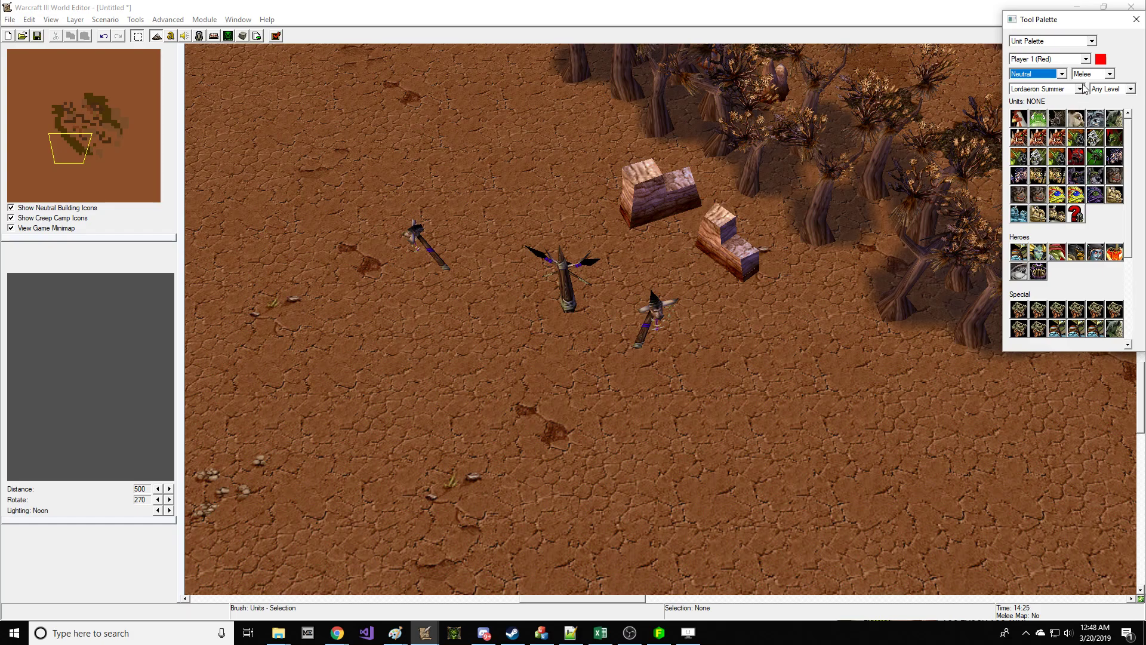
{"action": "left_click", "coordinate": [1080, 88]}
{"action": "left_click", "coordinate": [1062, 108]}
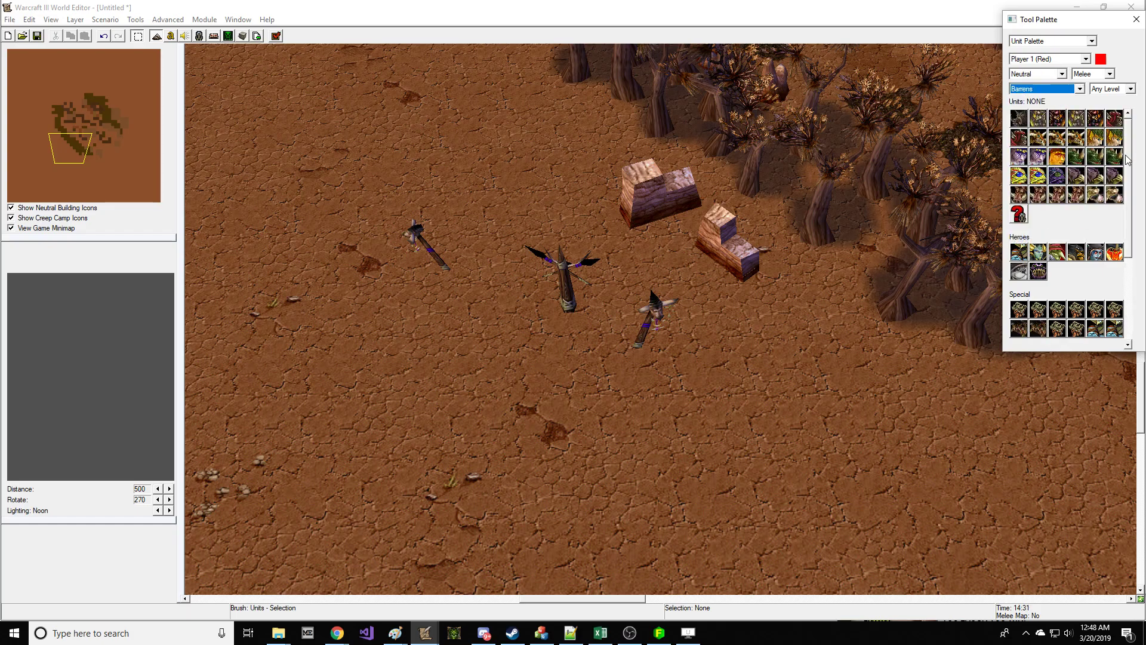
{"action": "left_click", "coordinate": [454, 353]}
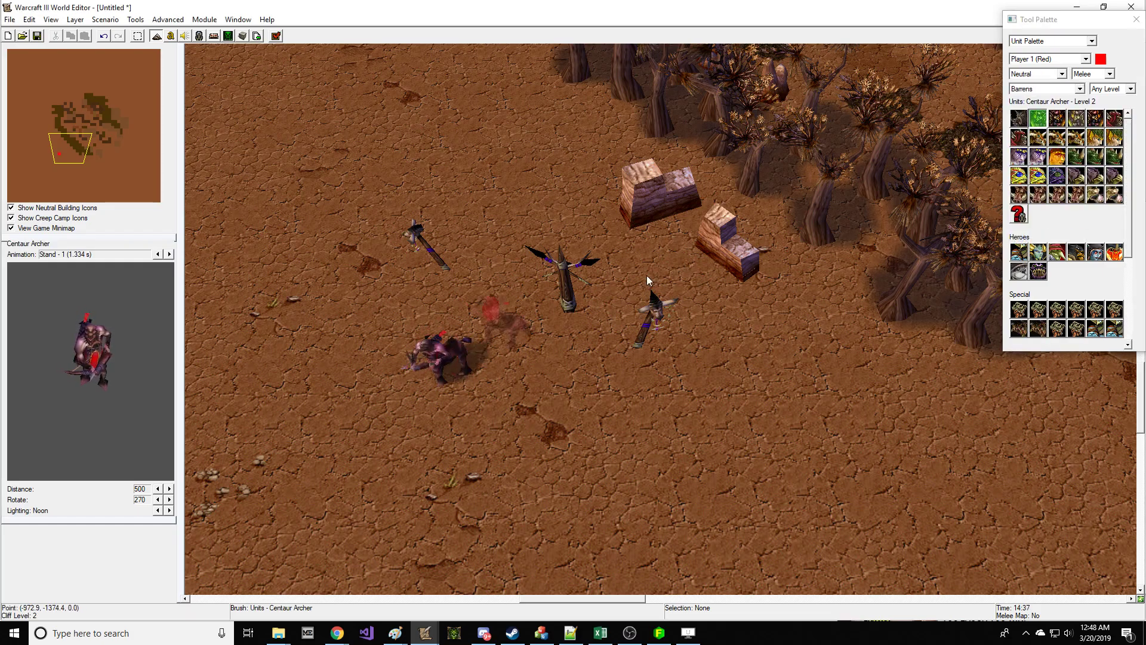
{"action": "left_click", "coordinate": [1058, 117]}
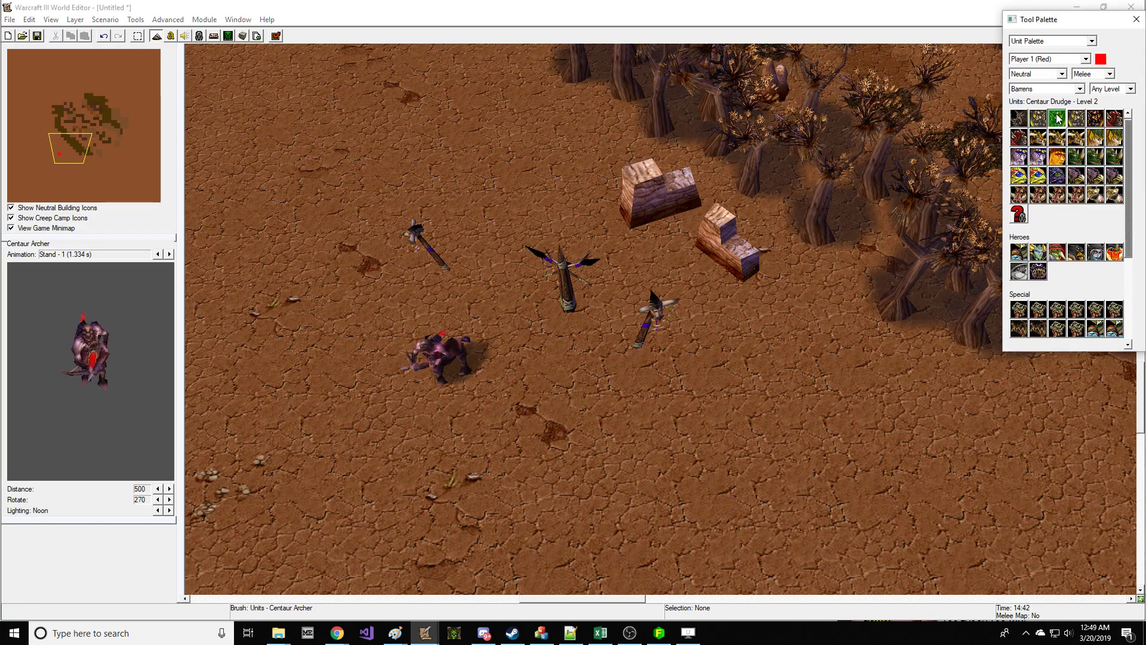
{"action": "left_click", "coordinate": [521, 397]}
Step: Set the owner of both centaurs to Neutral Hostile and move them closer to the totems
{"action": "key", "text": "space"}
{"action": "left_click_drag", "start_coordinate": [706, 443], "coordinate": [422, 288]}
{"action": "key", "text": "Return"}
{"action": "left_click", "coordinate": [567, 283]}
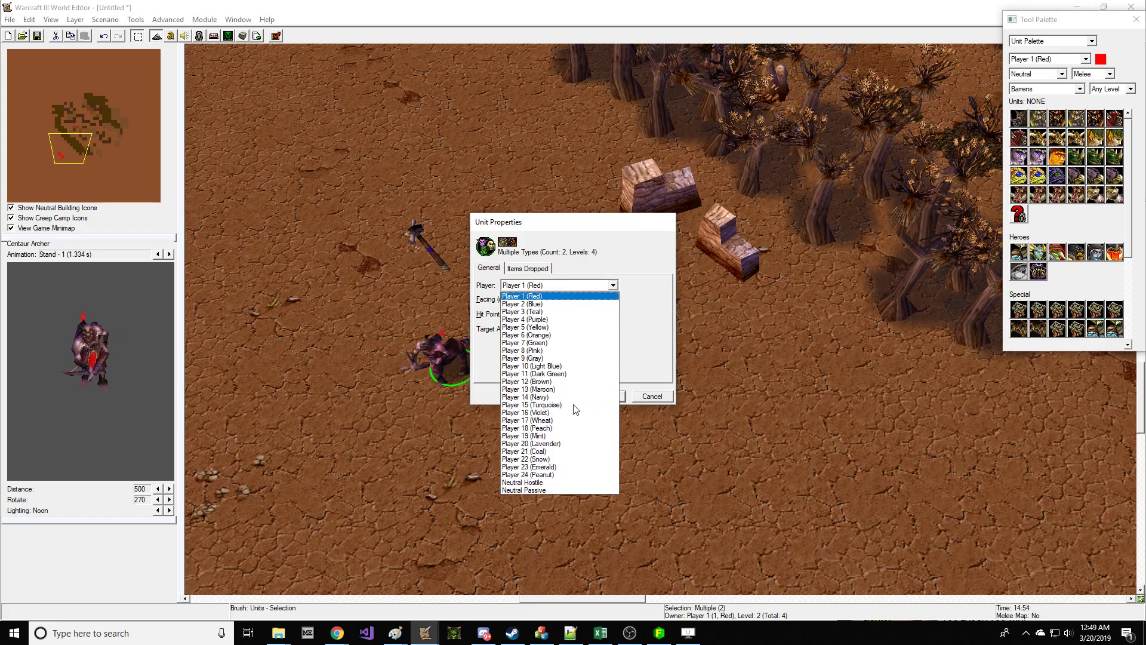
{"action": "left_click", "coordinate": [547, 479]}
{"action": "key", "text": "Return"}
{"action": "left_click_drag", "start_coordinate": [494, 381], "coordinate": [531, 329]}
{"action": "left_click", "coordinate": [486, 388]}
Step: Paint a large Rough Dirt area under and south of the centaurs and totems
{"action": "right_click_drag", "start_coordinate": [922, 260], "coordinate": [788, 231]}
{"action": "left_click", "coordinate": [1053, 41]}
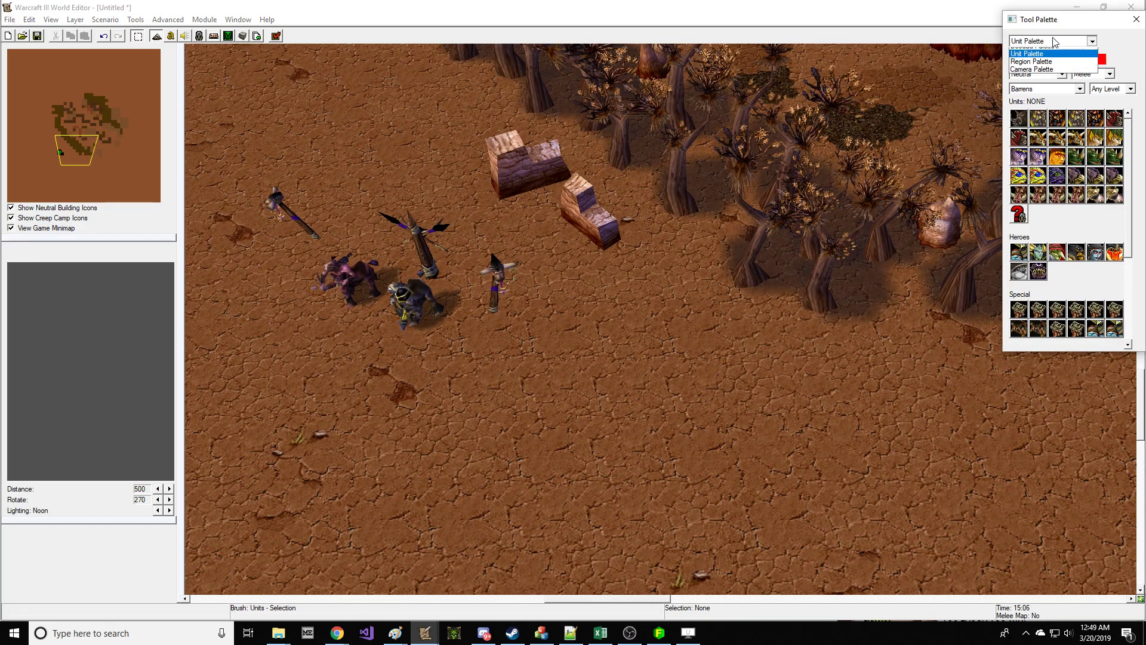
{"action": "left_click", "coordinate": [1054, 58]}
{"action": "left_click", "coordinate": [1053, 42]}
{"action": "left_click", "coordinate": [1052, 50]}
{"action": "left_click", "coordinate": [1036, 96]}
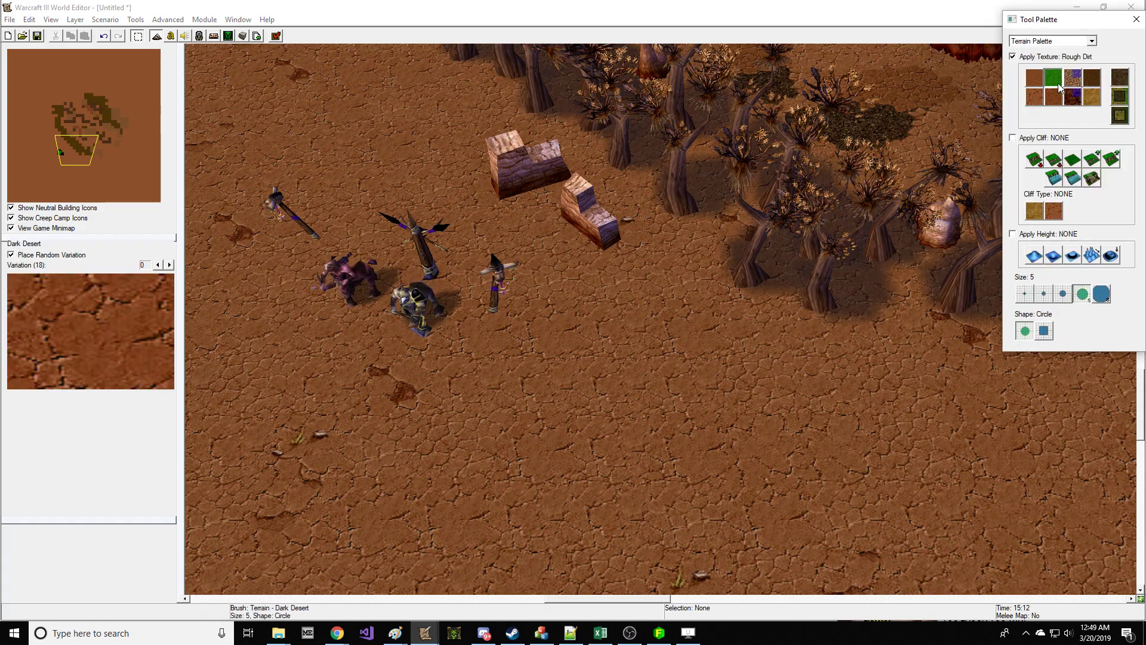
{"action": "left_click", "coordinate": [1059, 84]}
{"action": "left_click", "coordinate": [419, 361]}
Step: Paint a Pebbles border of brush size 1 around the northeastern edge of the centaur camp's dirt area
{"action": "right_click_drag", "start_coordinate": [911, 273], "coordinate": [957, 268]}
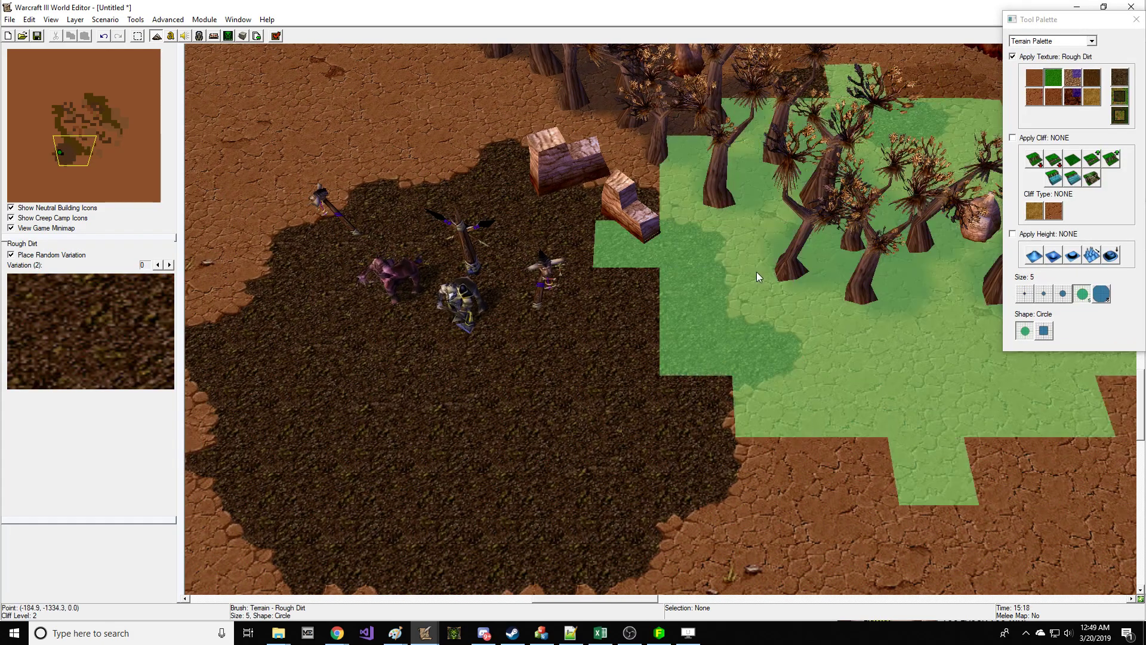
{"action": "left_click", "coordinate": [1074, 82]}
{"action": "mouse_move", "coordinate": [770, 418]}
{"action": "left_mouse_down"}
{"action": "mouse_move", "coordinate": [696, 436]}
{"action": "mouse_move", "coordinate": [615, 265]}
{"action": "mouse_move", "coordinate": [499, 177]}
{"action": "mouse_move", "coordinate": [436, 171]}
{"action": "left_mouse_up"}
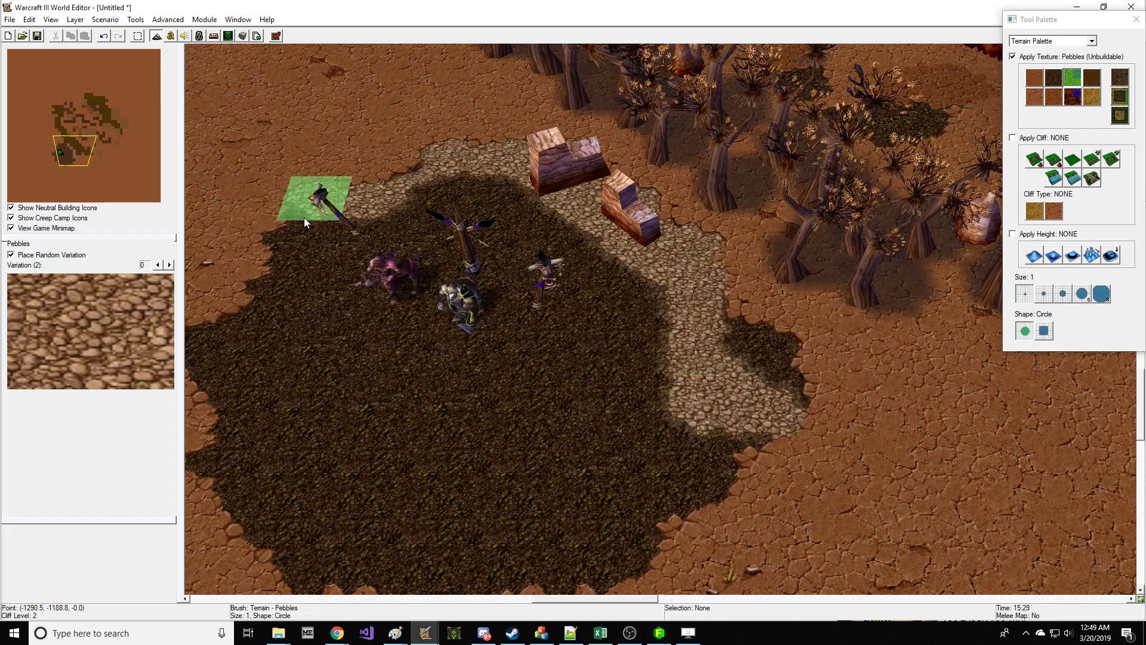
Step: Extend the Pebbles border along the western and southern edges of the centaur camp and add Pebbles patches to the southeast
{"action": "left_click_drag", "start_coordinate": [306, 216], "coordinate": [286, 294]}
{"action": "right_click_drag", "start_coordinate": [352, 301], "coordinate": [463, 233]}
{"action": "mouse_move", "coordinate": [324, 293]}
{"action": "left_mouse_down"}
{"action": "mouse_move", "coordinate": [423, 444]}
{"action": "mouse_move", "coordinate": [730, 421]}
{"action": "mouse_move", "coordinate": [938, 444]}
{"action": "left_mouse_up"}
{"action": "right_click_drag", "start_coordinate": [937, 444], "coordinate": [660, 316]}
{"action": "left_click_drag", "start_coordinate": [660, 317], "coordinate": [922, 528]}
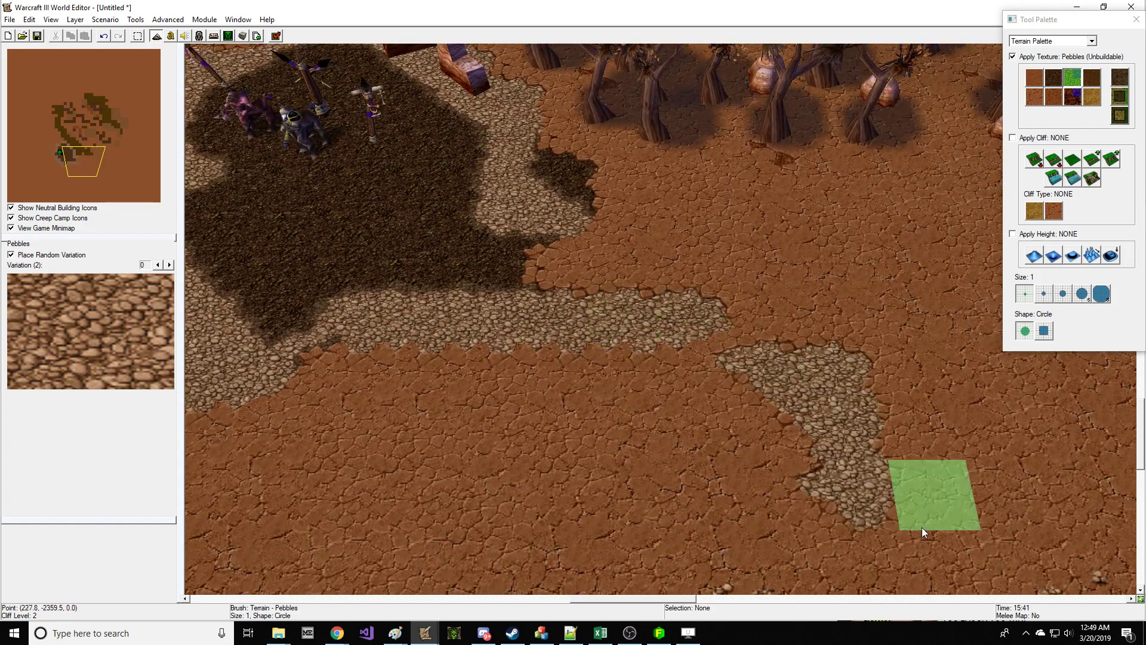
{"action": "right_click_drag", "start_coordinate": [922, 527], "coordinate": [762, 378]}
{"action": "left_click_drag", "start_coordinate": [762, 378], "coordinate": [931, 453]}
Step: Paint size 1 Rough Dirt along the inner edge of the camp's southern Pebbles and above the Pebbles patches to the southeast
{"action": "right_click_drag", "start_coordinate": [701, 302], "coordinate": [806, 417]}
{"action": "left_click", "coordinate": [1053, 77]}
{"action": "left_click_drag", "start_coordinate": [740, 287], "coordinate": [484, 218]}
{"action": "right_click_drag", "start_coordinate": [779, 329], "coordinate": [596, 210]}
{"action": "left_click_drag", "start_coordinate": [893, 281], "coordinate": [940, 404]}
{"action": "right_click_drag", "start_coordinate": [940, 404], "coordinate": [851, 398]}
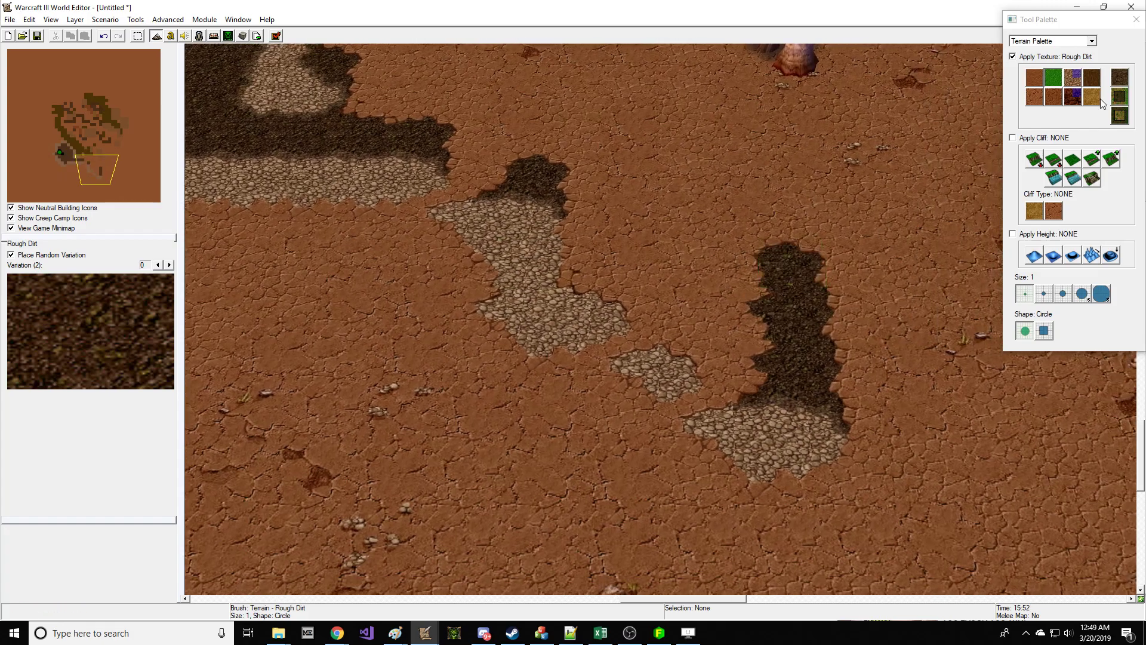
Step: Paint Grassy Dirt patches beside the Rough Dirt and Pebbles southeast of the centaur camp
{"action": "left_click", "coordinate": [1078, 82]}
{"action": "left_click", "coordinate": [1094, 81]}
{"action": "mouse_move", "coordinate": [821, 346]}
{"action": "left_mouse_down"}
{"action": "mouse_move", "coordinate": [721, 281]}
{"action": "mouse_move", "coordinate": [851, 349]}
{"action": "mouse_move", "coordinate": [649, 225]}
{"action": "mouse_move", "coordinate": [735, 338]}
{"action": "left_mouse_up"}
{"action": "mouse_move", "coordinate": [962, 230]}
{"action": "right_mouse_down"}
{"action": "mouse_move", "coordinate": [801, 342]}
{"action": "mouse_move", "coordinate": [581, 358]}
{"action": "mouse_move", "coordinate": [388, 326]}
{"action": "right_mouse_up"}
{"action": "left_click_drag", "start_coordinate": [418, 409], "coordinate": [551, 435]}
{"action": "left_click_drag", "start_coordinate": [382, 382], "coordinate": [281, 326]}
{"action": "right_click_drag", "start_coordinate": [388, 245], "coordinate": [753, 347]}
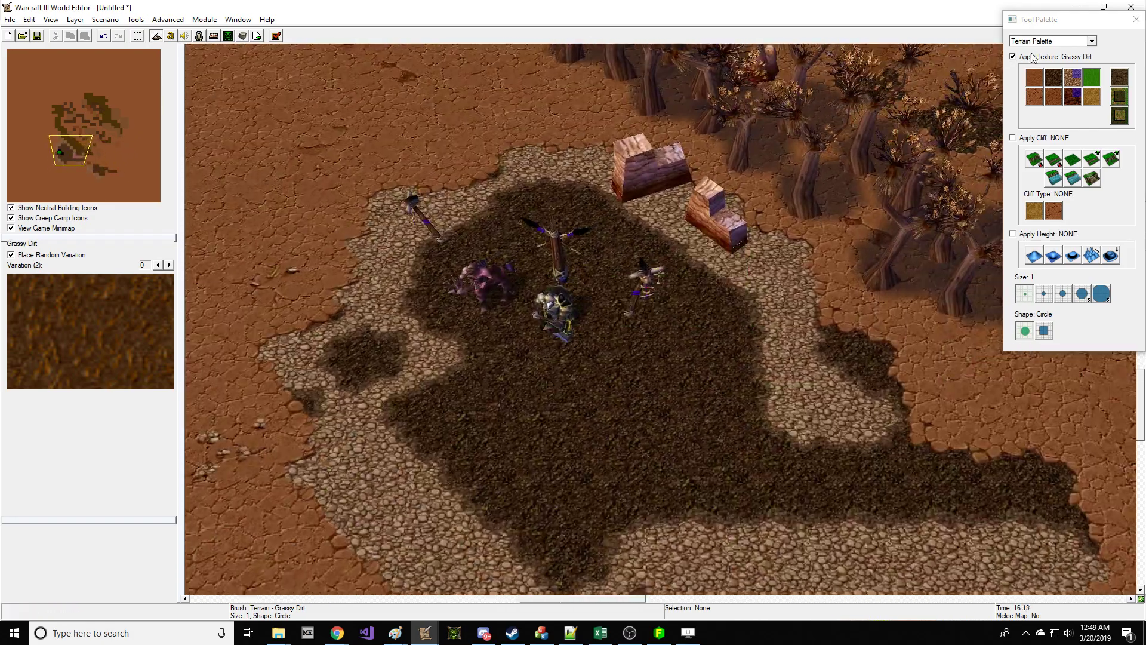
Step: Preview the Barrens Props doodads from Bats to Empty Crates
{"action": "left_click", "coordinate": [1051, 41]}
{"action": "left_click", "coordinate": [1050, 65]}
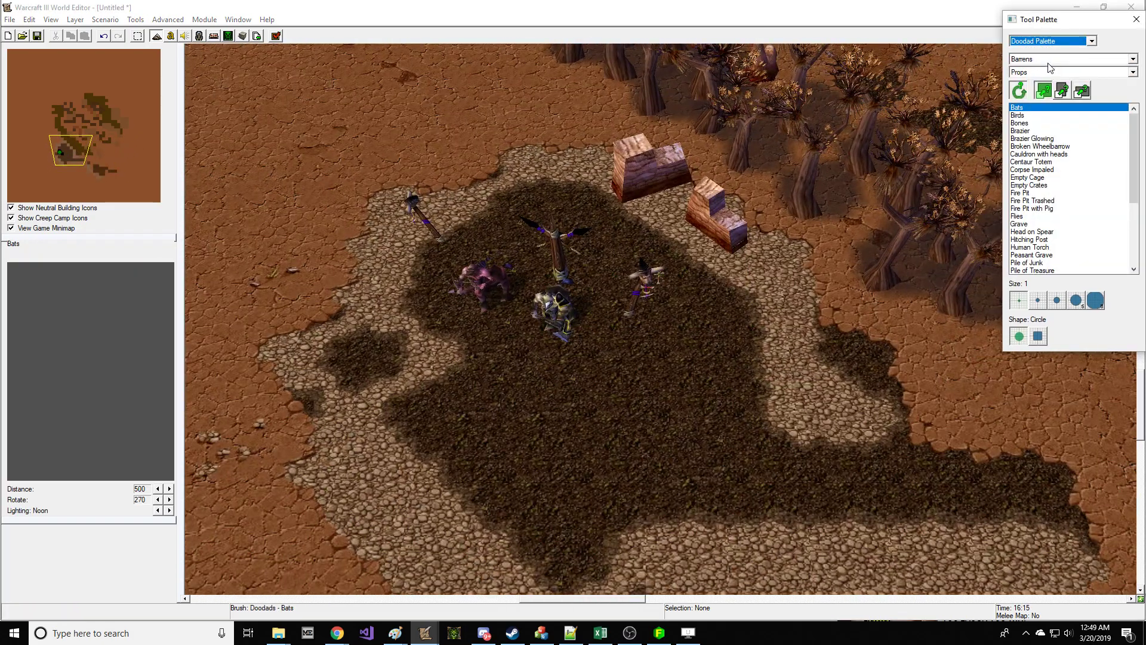
{"action": "left_click", "coordinate": [1047, 131]}
{"action": "left_click", "coordinate": [1052, 146]}
{"action": "left_click", "coordinate": [1054, 162]}
{"action": "left_click", "coordinate": [1059, 184]}
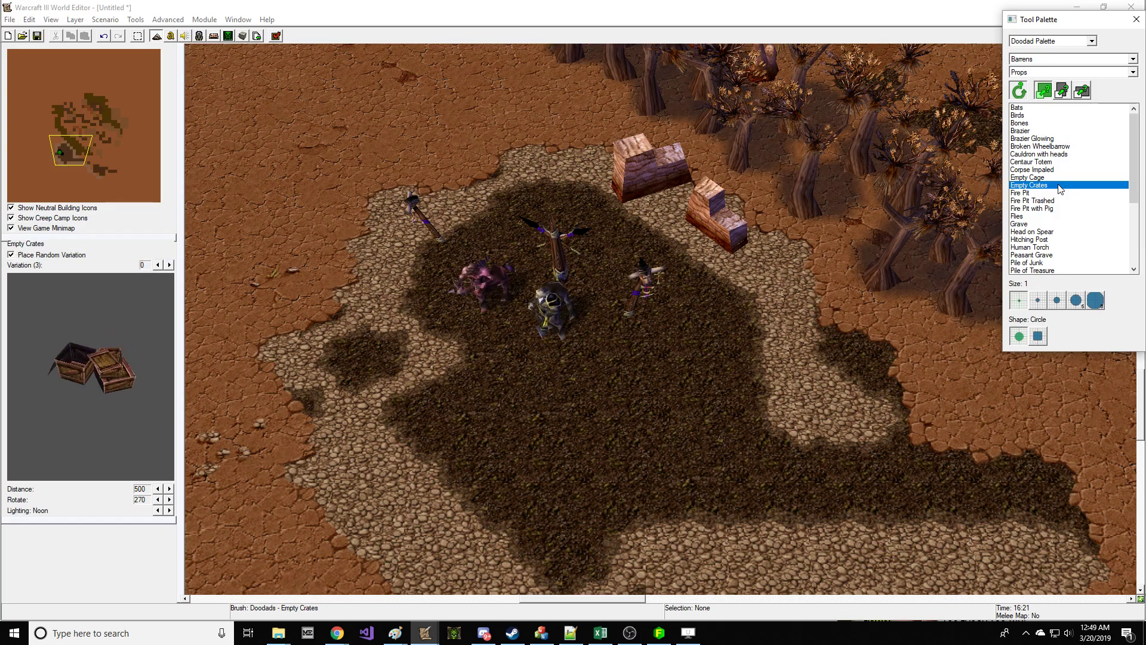
{"action": "left_click", "coordinate": [1061, 177]}
{"action": "left_click", "coordinate": [1063, 170]}
{"action": "left_click", "coordinate": [1066, 162]}
{"action": "left_click", "coordinate": [1069, 154]}
{"action": "left_click", "coordinate": [1069, 138]}
{"action": "left_click", "coordinate": [1068, 131]}
{"action": "left_click", "coordinate": [1067, 116]}
{"action": "left_click", "coordinate": [1067, 107]}
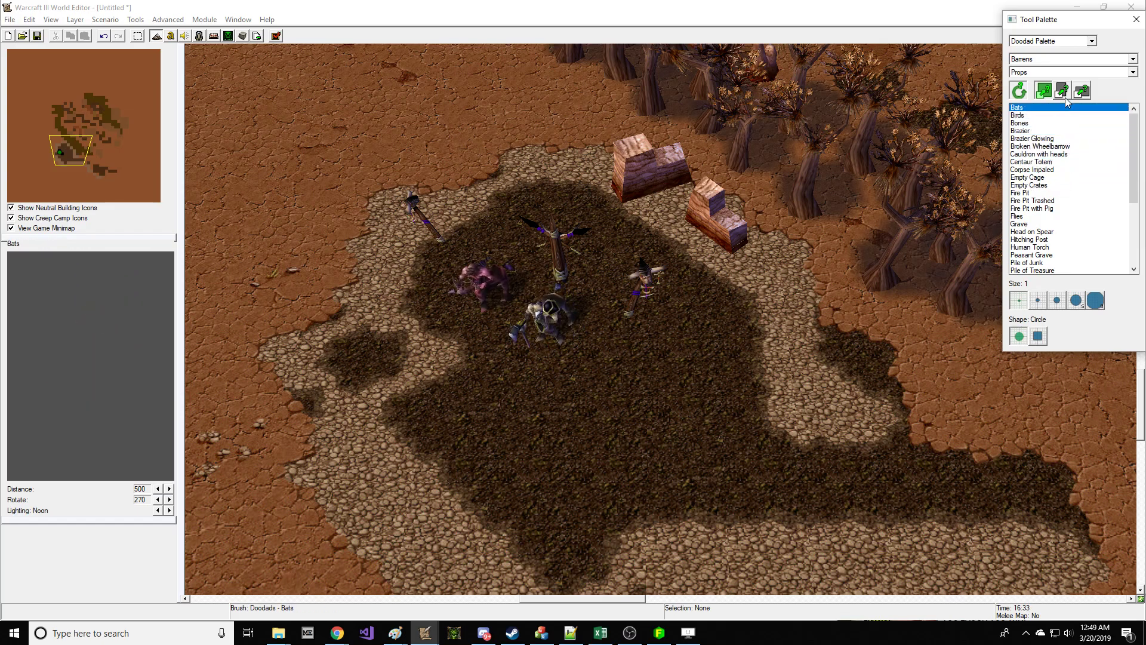
{"action": "left_click", "coordinate": [1065, 123]}
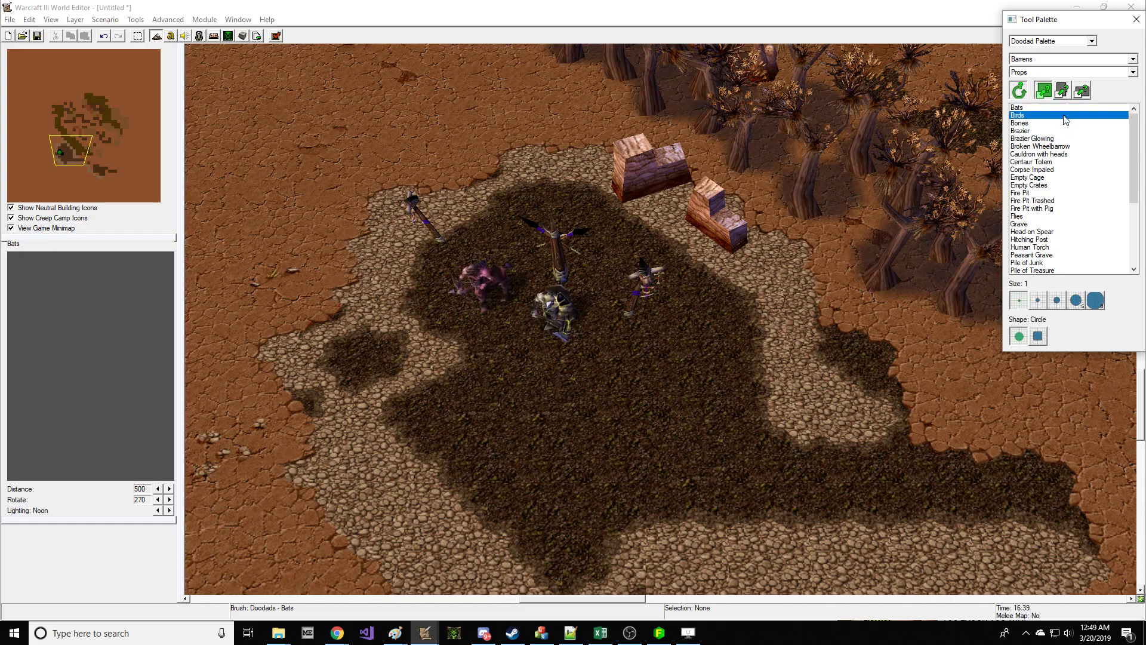
{"action": "left_click", "coordinate": [1066, 116]}
{"action": "left_click", "coordinate": [1065, 108]}
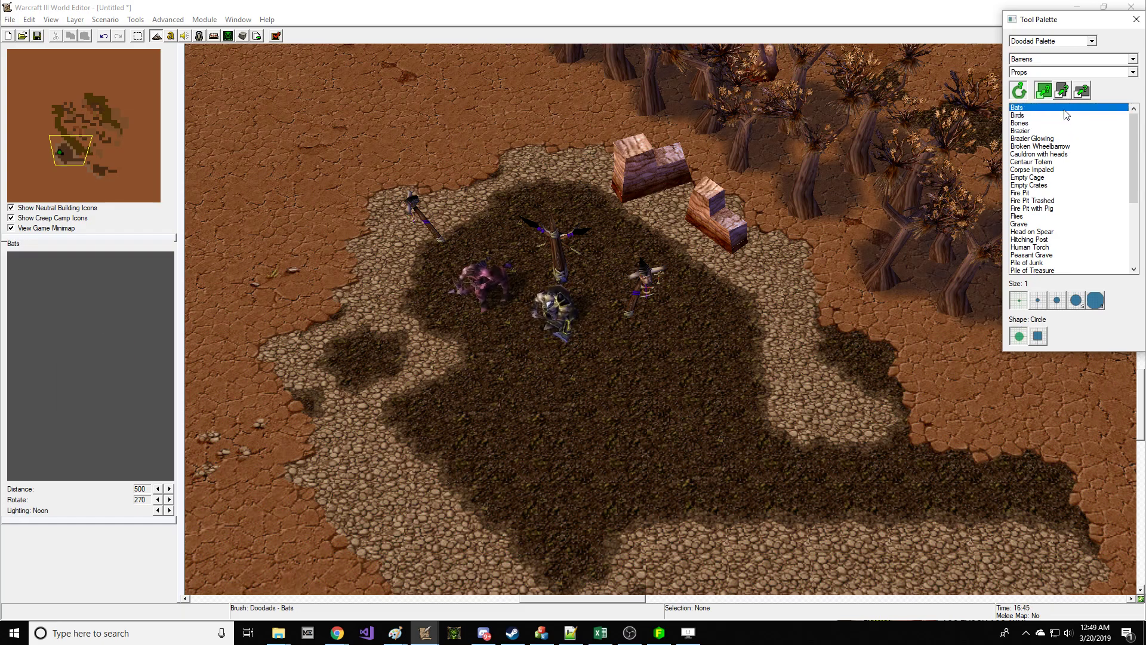
Step: Place Bats doodads beside the camp's eastern totem and on the open ground north of the camp
{"action": "right_click_drag", "start_coordinate": [676, 269], "coordinate": [741, 251]}
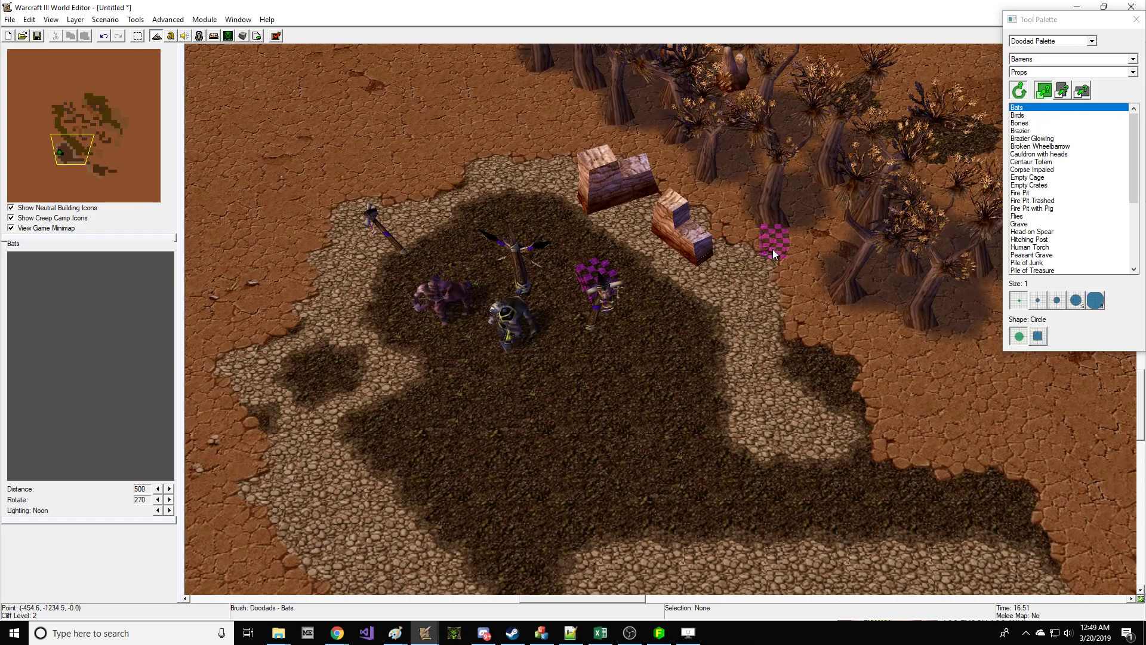
{"action": "scroll", "coordinate": [653, 479], "scroll_direction": "up", "scroll_amount": 2}
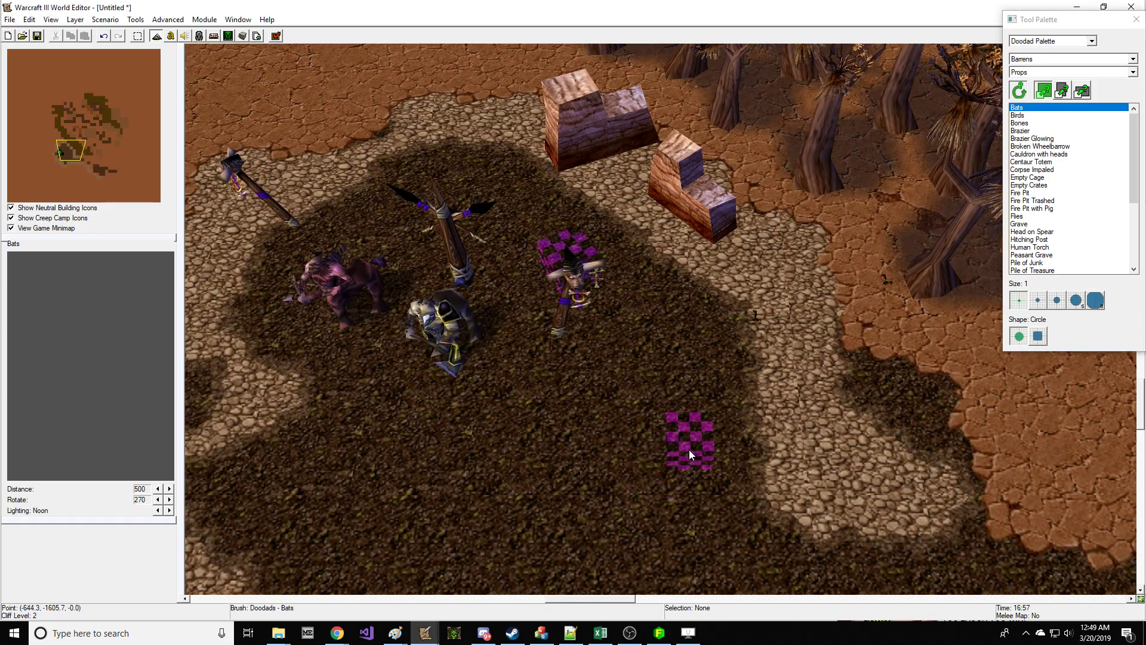
{"action": "scroll", "coordinate": [409, 250], "scroll_direction": "down", "scroll_amount": 2}
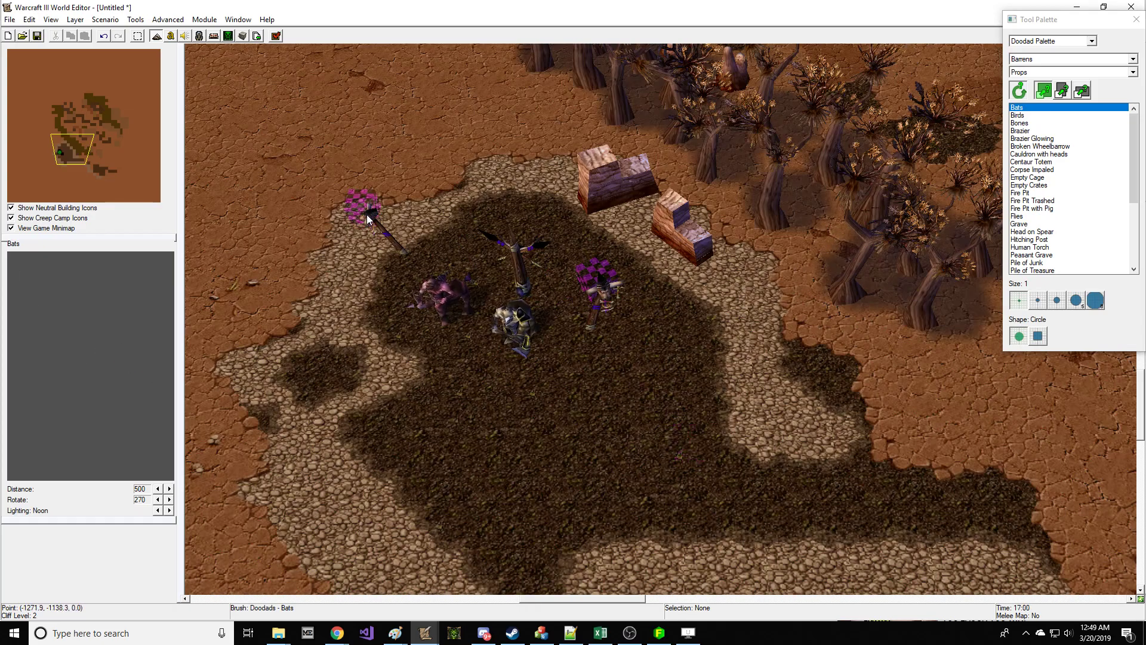
{"action": "scroll", "coordinate": [422, 311], "scroll_direction": "up", "scroll_amount": 2}
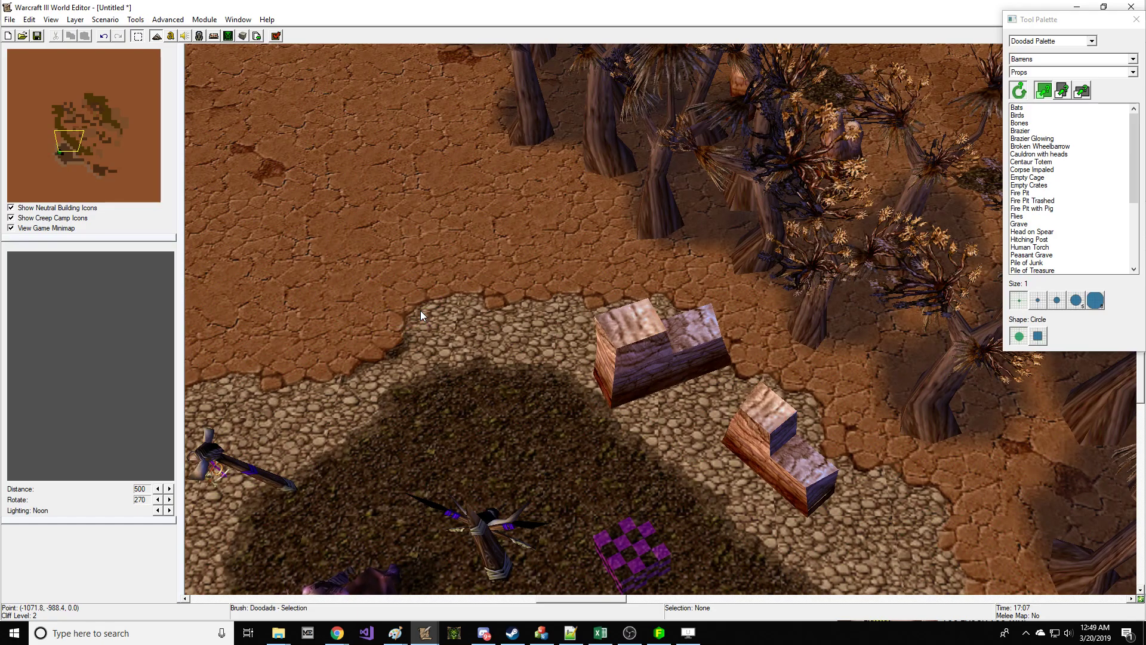
{"action": "mouse_move", "coordinate": [422, 313]}
{"action": "right_mouse_down"}
{"action": "mouse_move", "coordinate": [437, 373]}
{"action": "mouse_move", "coordinate": [409, 415]}
{"action": "mouse_move", "coordinate": [529, 310]}
{"action": "right_mouse_up"}
{"action": "scroll", "coordinate": [436, 370], "scroll_direction": "down", "scroll_amount": 2}
{"action": "key", "text": "space"}
{"action": "left_click", "coordinate": [678, 250]}
{"action": "right_click_drag", "start_coordinate": [678, 249], "coordinate": [725, 249]}
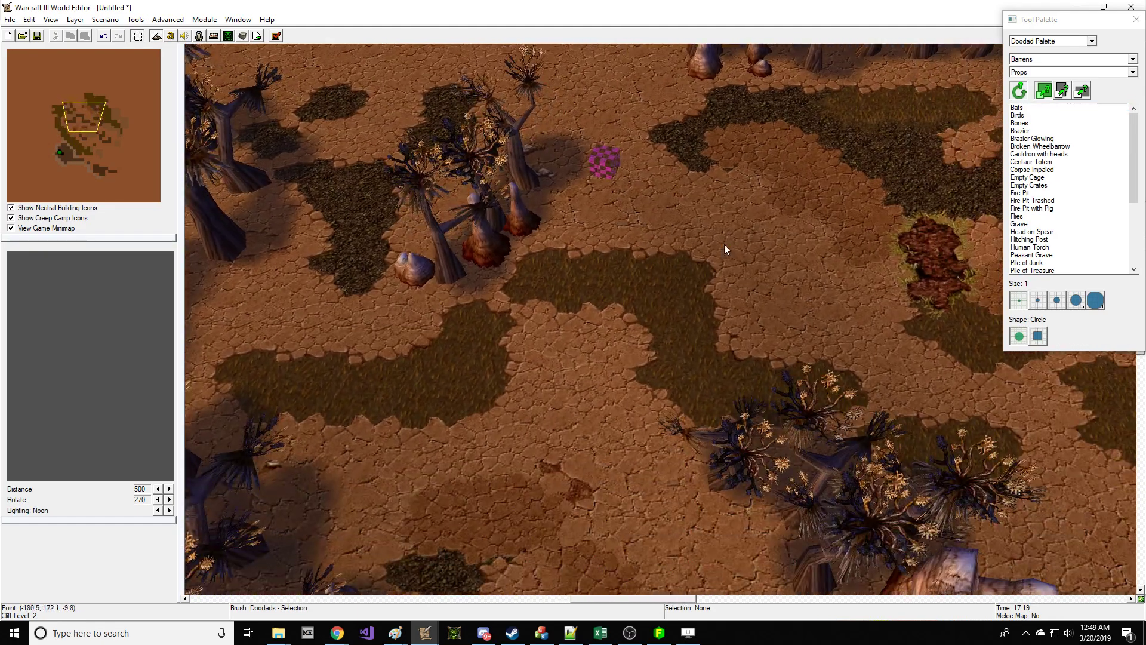
Step: Preview the Throne, Tauren Totem, Skulls on Sticks and Sitting Corpse props
{"action": "left_click", "coordinate": [1060, 109]}
{"action": "left_click_drag", "start_coordinate": [1137, 155], "coordinate": [1136, 224]}
{"action": "left_click", "coordinate": [1087, 218]}
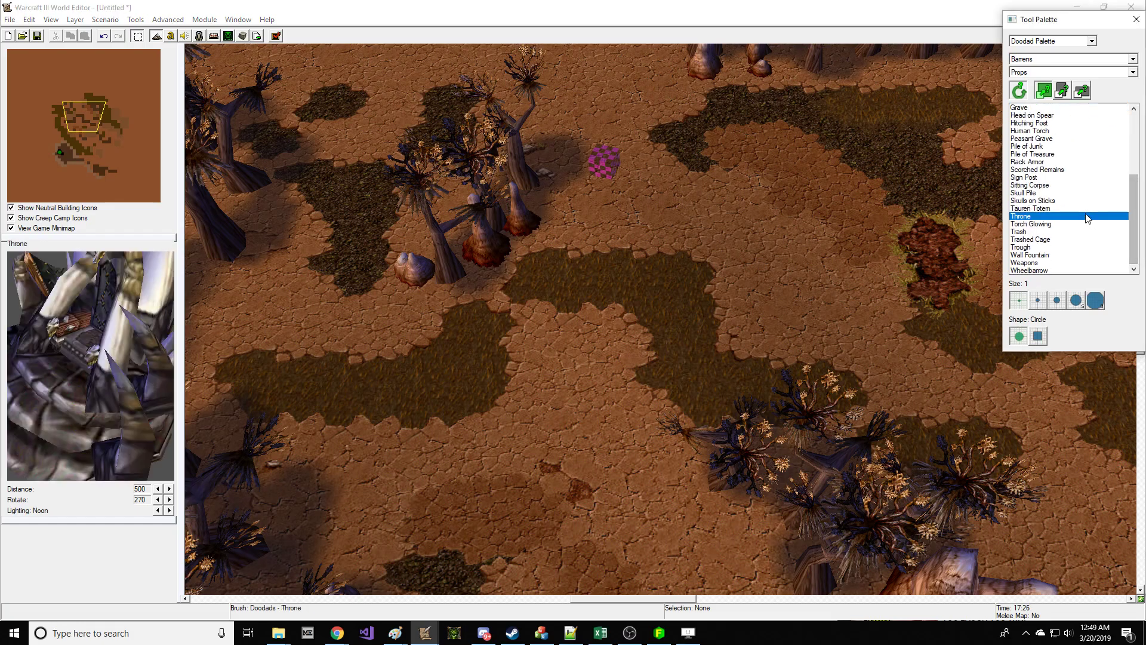
{"action": "left_click", "coordinate": [1084, 209]}
{"action": "left_click", "coordinate": [1083, 193]}
{"action": "left_click", "coordinate": [1084, 200]}
{"action": "left_click", "coordinate": [1084, 185]}
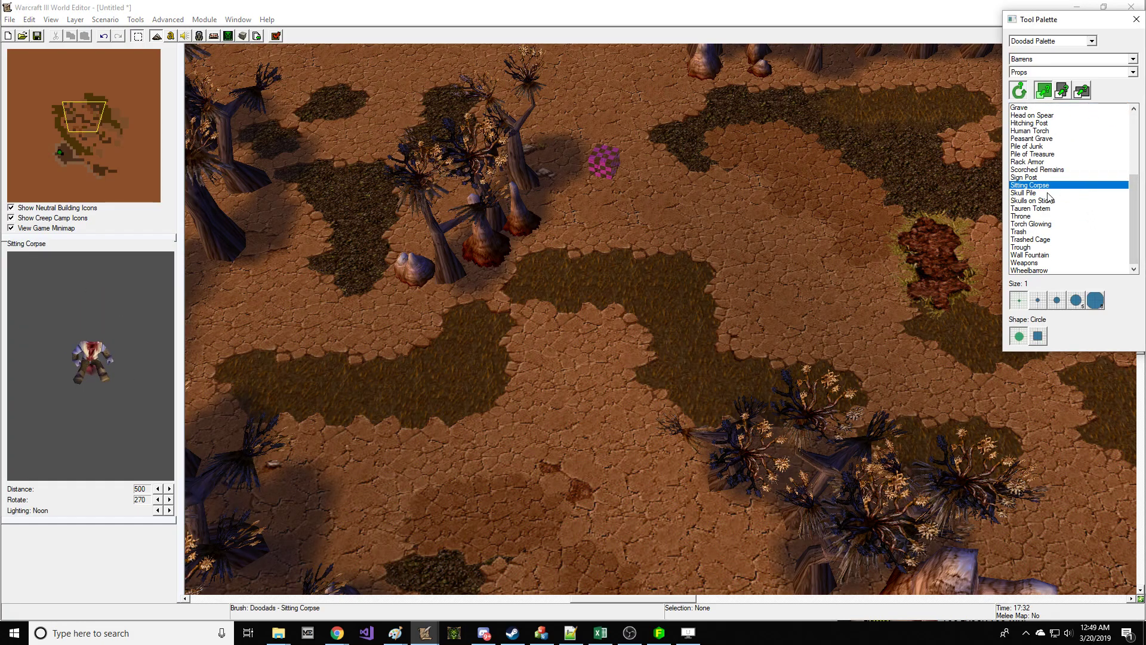
Step: Place a Skull Pile behind the eastern totem, next to the ruins at the centaur camp
{"action": "left_click", "coordinate": [1084, 193]}
{"action": "mouse_move", "coordinate": [552, 291]}
{"action": "right_mouse_down"}
{"action": "mouse_move", "coordinate": [732, 281]}
{"action": "mouse_move", "coordinate": [930, 226]}
{"action": "mouse_move", "coordinate": [632, 369]}
{"action": "right_mouse_up"}
{"action": "key", "text": "space"}
{"action": "left_click", "coordinate": [597, 307]}
{"action": "right_click_drag", "start_coordinate": [776, 269], "coordinate": [701, 219]}
{"action": "key", "text": "space"}
{"action": "right_click_drag", "start_coordinate": [726, 269], "coordinate": [583, 156]}
Step: Lower the terrain height in the centaur camp with a size 5 circular brush
{"action": "left_click", "coordinate": [1092, 40]}
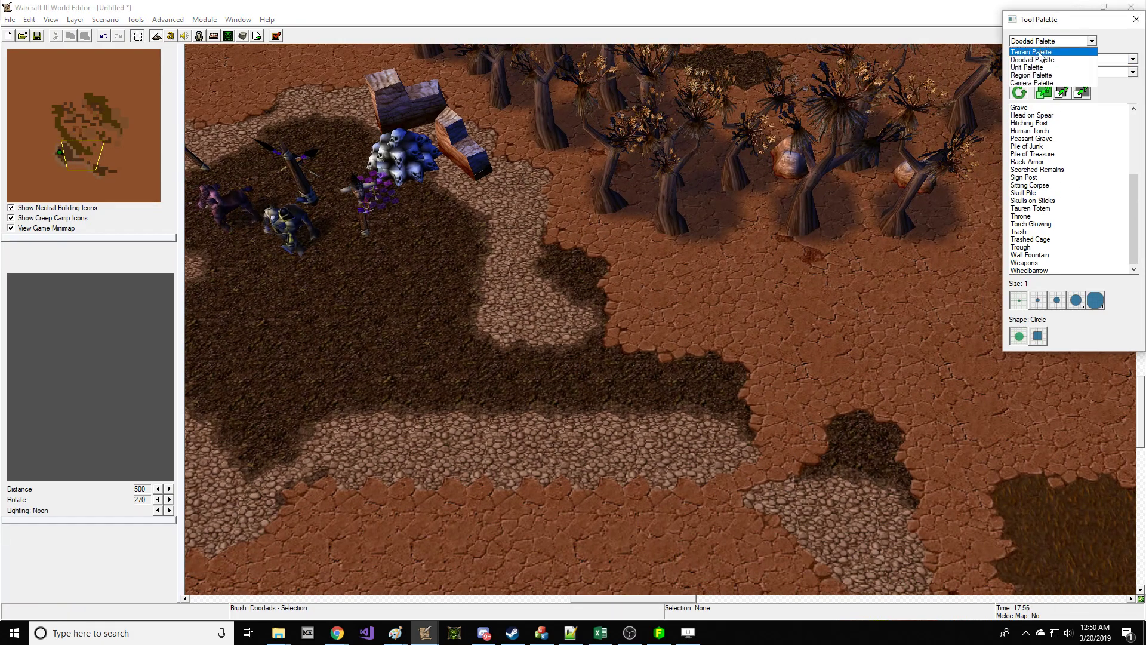
{"action": "left_click", "coordinate": [1045, 52]}
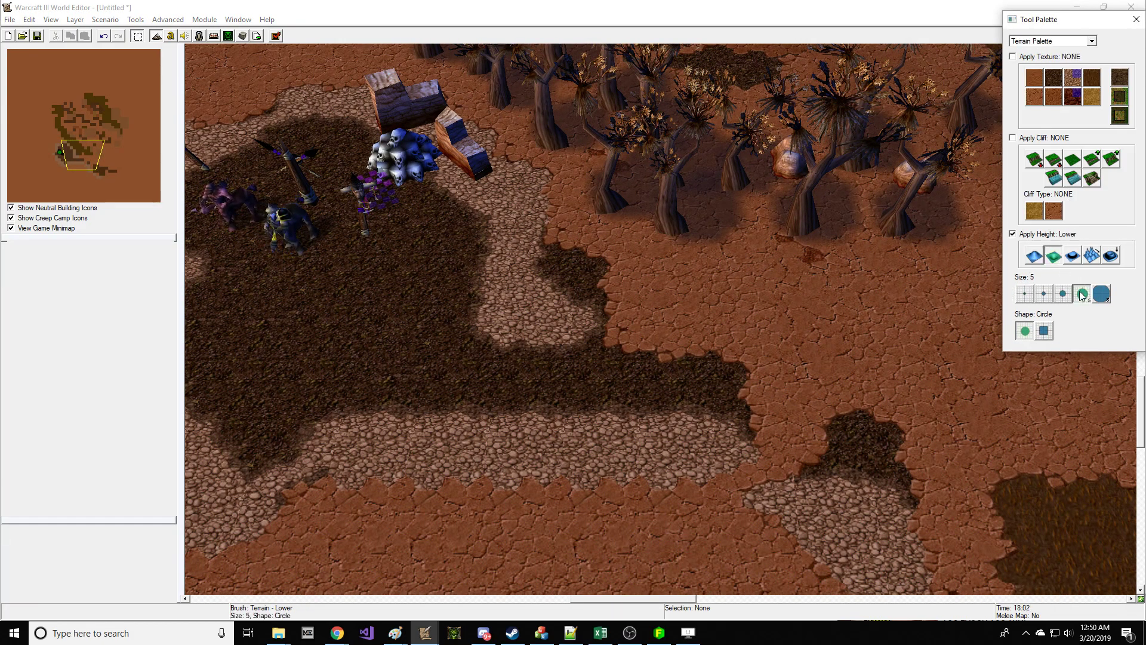
{"action": "right_click_drag", "start_coordinate": [329, 240], "coordinate": [550, 257]}
{"action": "left_click", "coordinate": [551, 258]}
{"action": "key", "text": "space"}
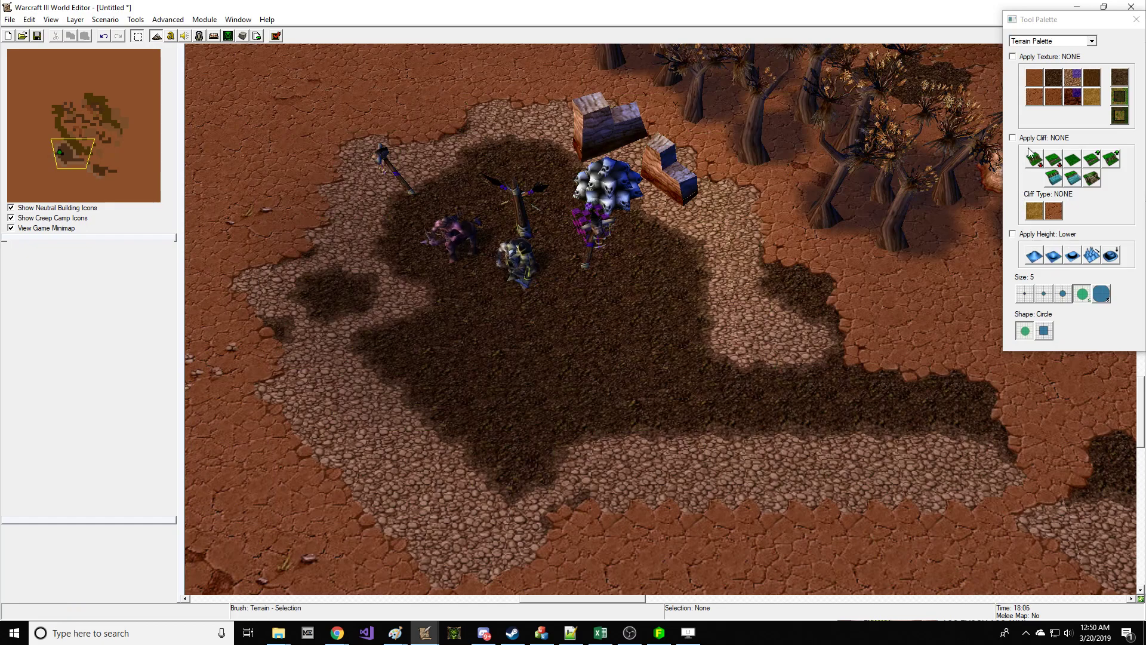
Step: Preview the remaining Barrens Props doodads from Head on Spear to Wall Fountain
{"action": "left_click", "coordinate": [1049, 42]}
{"action": "left_click", "coordinate": [1050, 60]}
{"action": "left_click", "coordinate": [1051, 117]}
{"action": "left_click", "coordinate": [1024, 177]}
{"action": "left_click", "coordinate": [1069, 186]}
{"action": "left_click", "coordinate": [1072, 201]}
{"action": "left_click", "coordinate": [1073, 208]}
{"action": "left_click", "coordinate": [1075, 216]}
{"action": "left_click", "coordinate": [1077, 224]}
{"action": "left_click", "coordinate": [1078, 231]}
{"action": "left_click", "coordinate": [1080, 239]}
{"action": "left_click", "coordinate": [1082, 248]}
{"action": "left_click", "coordinate": [1083, 255]}
{"action": "left_click", "coordinate": [1081, 247]}
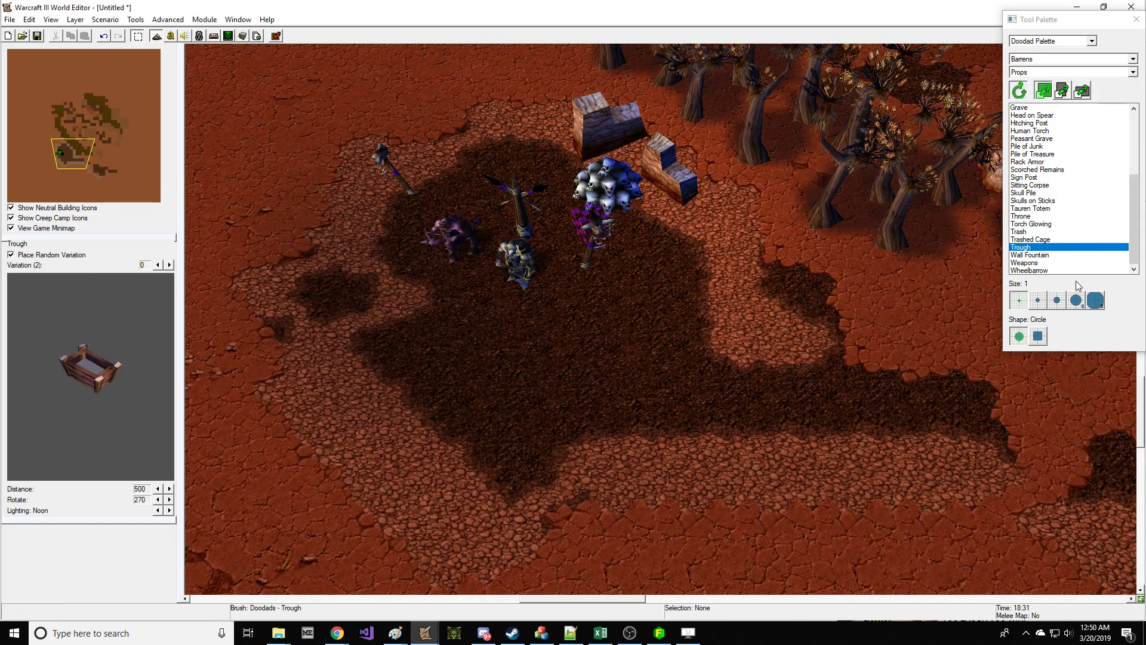
Step: Try out a Wall Fountain southwest of the centaur camp's dirt area and delete it
{"action": "left_click", "coordinate": [1071, 256]}
{"action": "right_click_drag", "start_coordinate": [896, 349], "coordinate": [770, 418]}
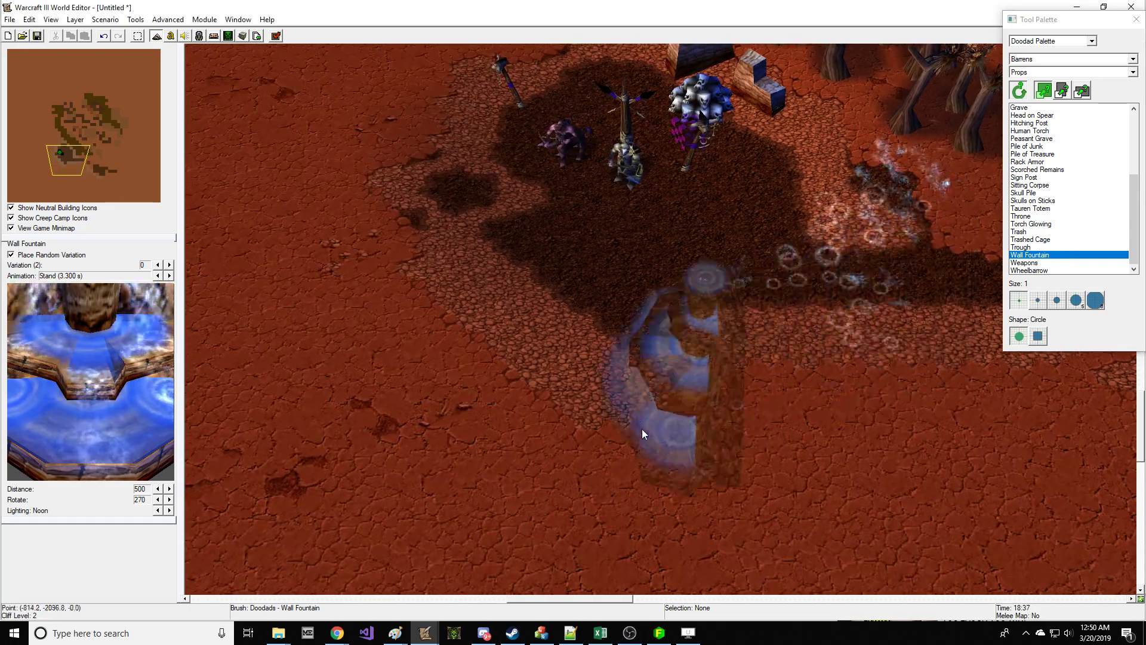
{"action": "left_click", "coordinate": [526, 450]}
{"action": "key", "text": "Escape"}
{"action": "left_click", "coordinate": [531, 453]}
{"action": "right_click_drag", "start_coordinate": [527, 536], "coordinate": [539, 486], "text": "ctrl"}
{"action": "left_click", "coordinate": [561, 502], "text": "ctrl"}
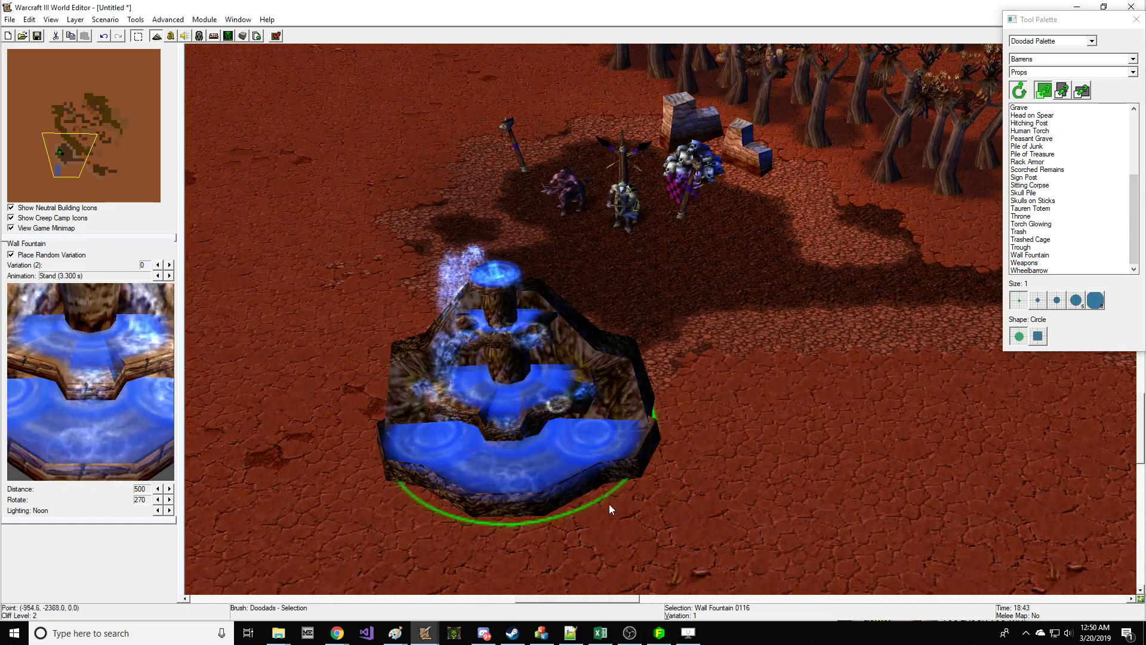
{"action": "key", "text": "ctrl+shift+c"}
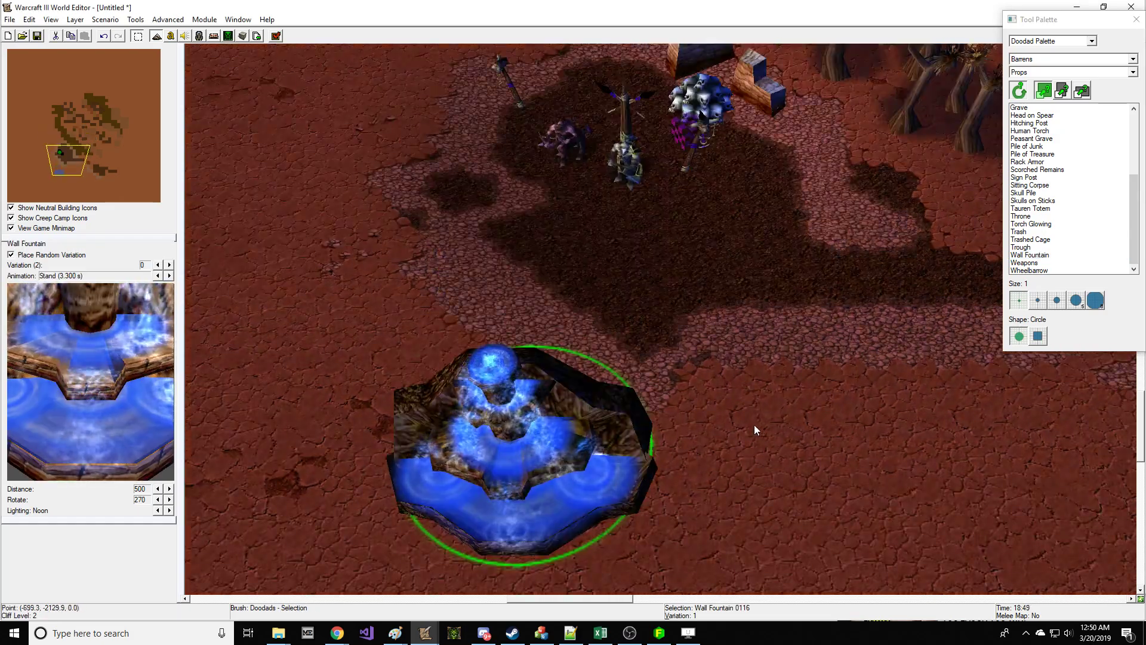
{"action": "key", "text": "Delete"}
Step: Preview the Weapons and Wheelbarrow props and the Barrens Water doodads down to Waterfall
{"action": "left_click", "coordinate": [1081, 263]}
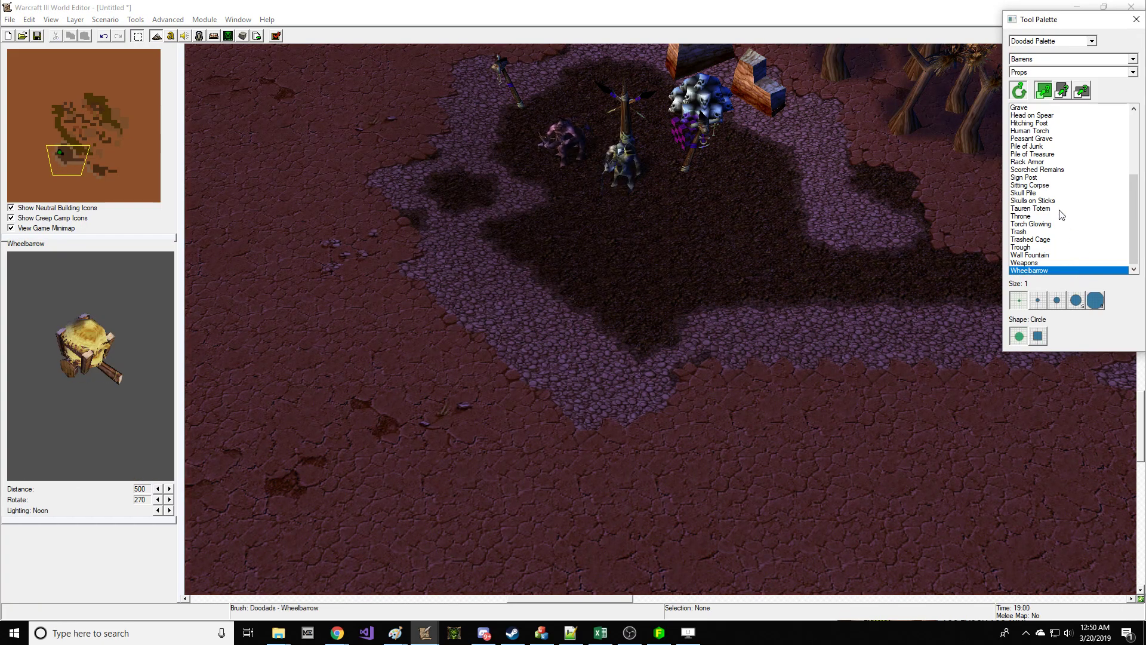
{"action": "left_click", "coordinate": [1029, 72]}
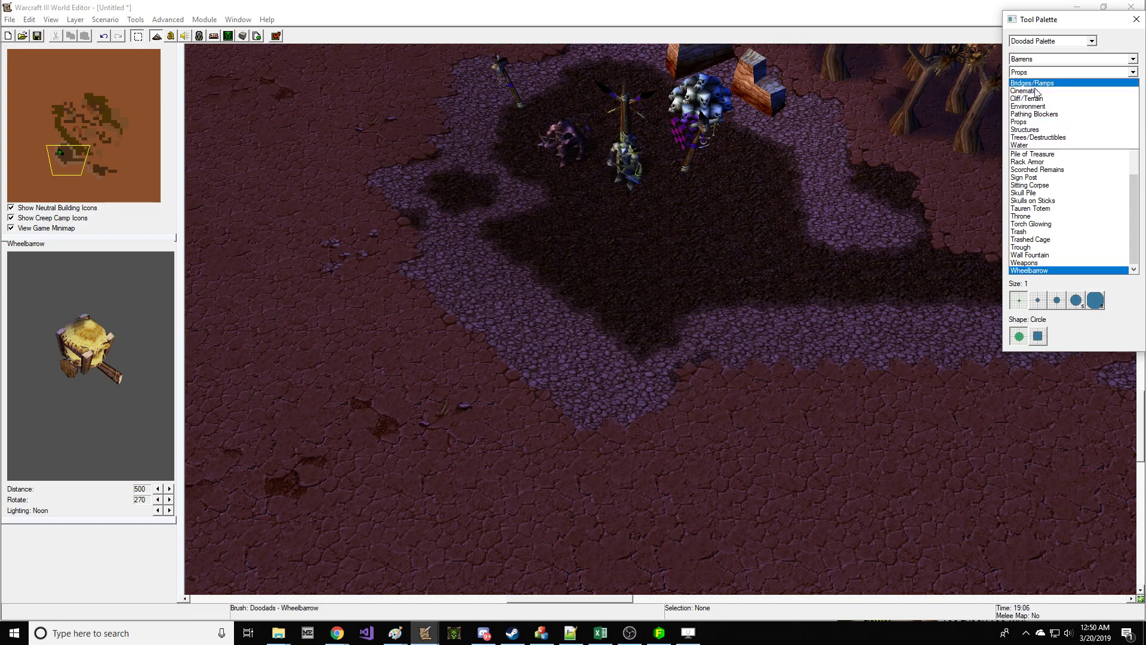
{"action": "left_click", "coordinate": [1027, 145]}
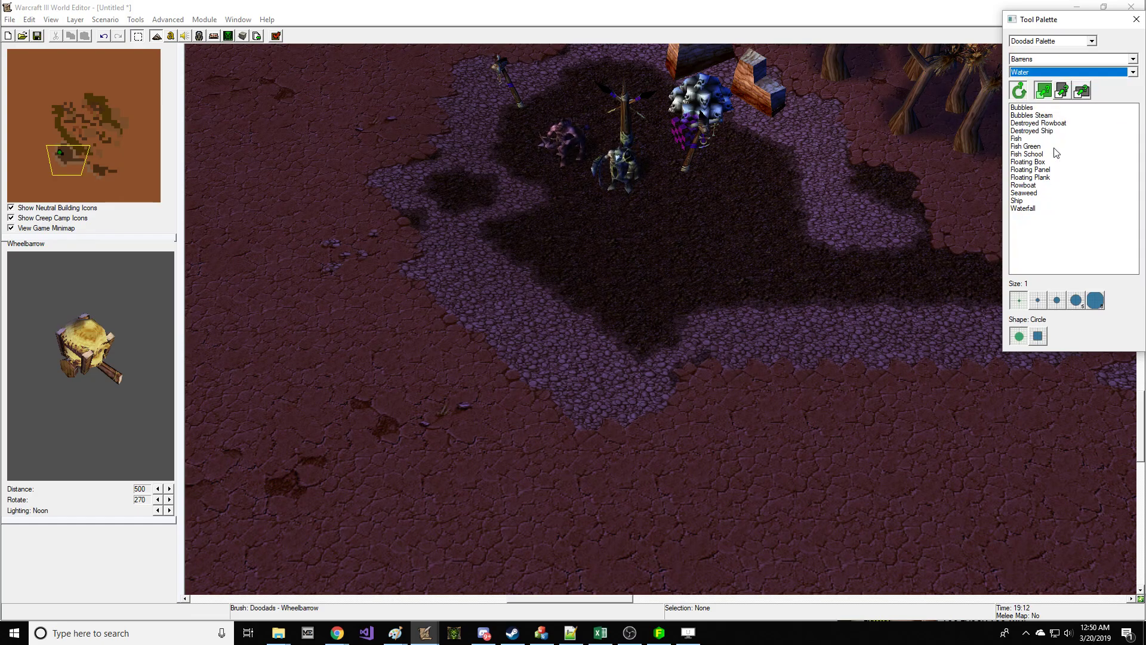
{"action": "left_click", "coordinate": [1055, 123]}
{"action": "left_click", "coordinate": [1059, 130]}
{"action": "key", "text": "Down"}
{"action": "key", "text": "Down"}
{"action": "key", "text": "Down"}
{"action": "key", "text": "Down"}
{"action": "key", "text": "Down"}
{"action": "key", "text": "Down"}
{"action": "key", "text": "Down"}
{"action": "key", "text": "Down"}
{"action": "key", "text": "Down"}
{"action": "key", "text": "Down"}
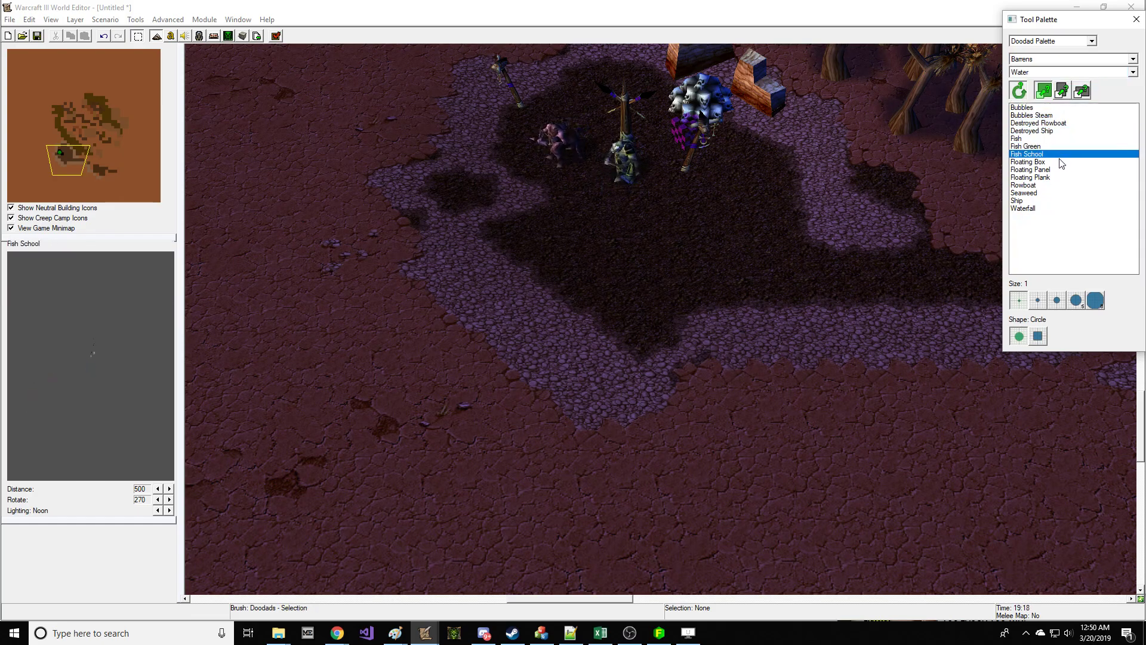
Step: Try raising the ground west of the camp one level as a Desert Cliff with a size 3 circular brush
{"action": "left_click", "coordinate": [1055, 59]}
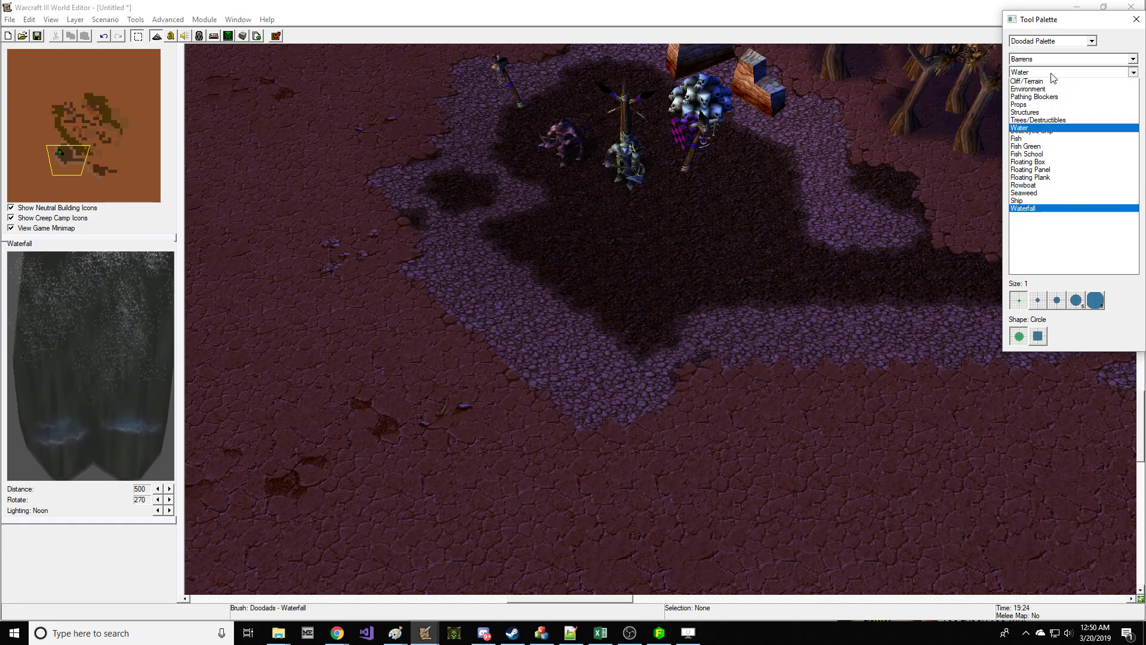
{"action": "left_click", "coordinate": [1055, 54]}
{"action": "left_click", "coordinate": [1059, 42]}
{"action": "left_click", "coordinate": [1051, 50]}
{"action": "left_click", "coordinate": [1054, 210]}
{"action": "key", "text": "Left"}
{"action": "key", "text": "Left"}
{"action": "key", "text": "Left"}
{"action": "key", "text": "Left"}
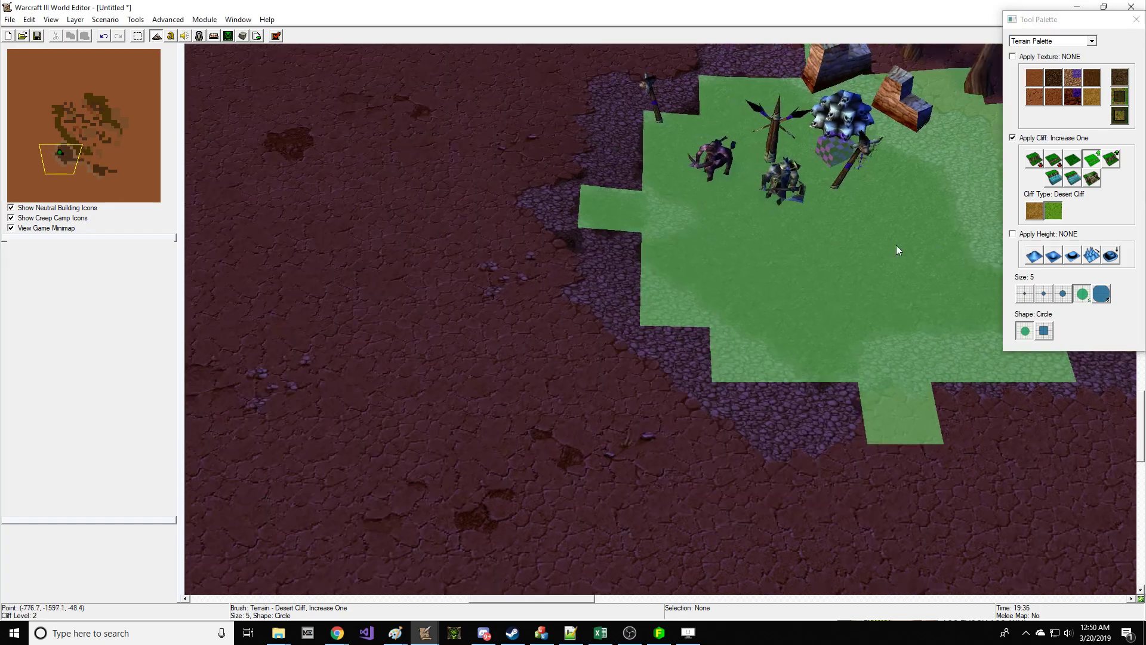
{"action": "right_click_drag", "start_coordinate": [715, 146], "coordinate": [826, 142]}
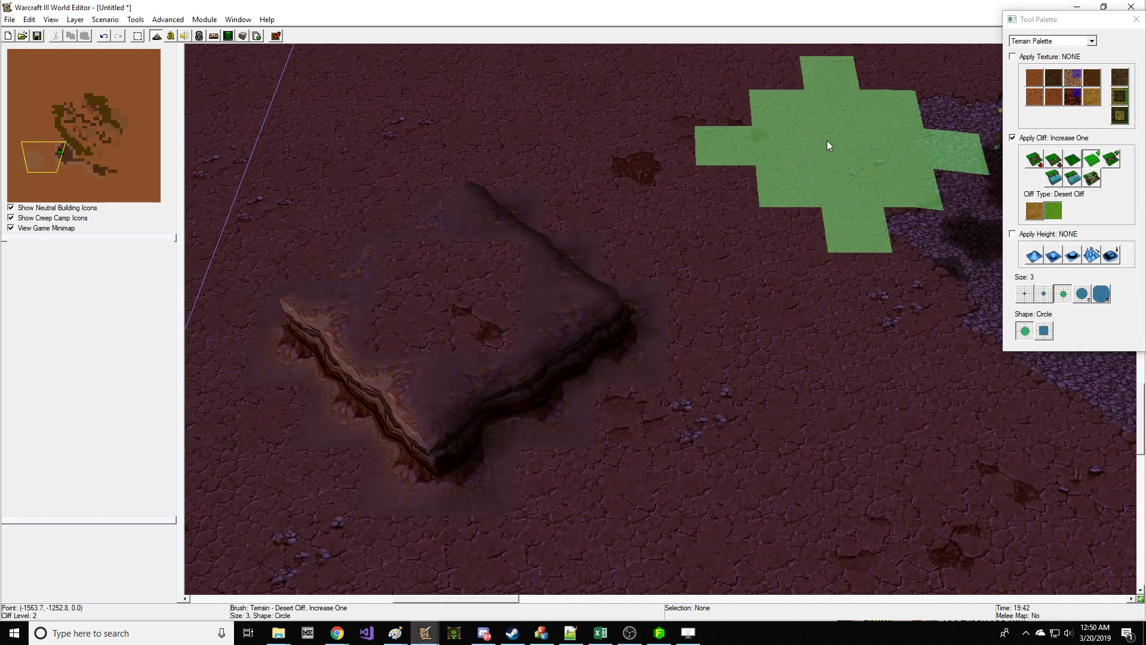
{"action": "key", "text": "ctrl+z"}
Step: Try raising the same ground west of the camp one level using the Grass Cliff type
{"action": "left_click", "coordinate": [1035, 210]}
{"action": "left_click", "coordinate": [556, 314]}
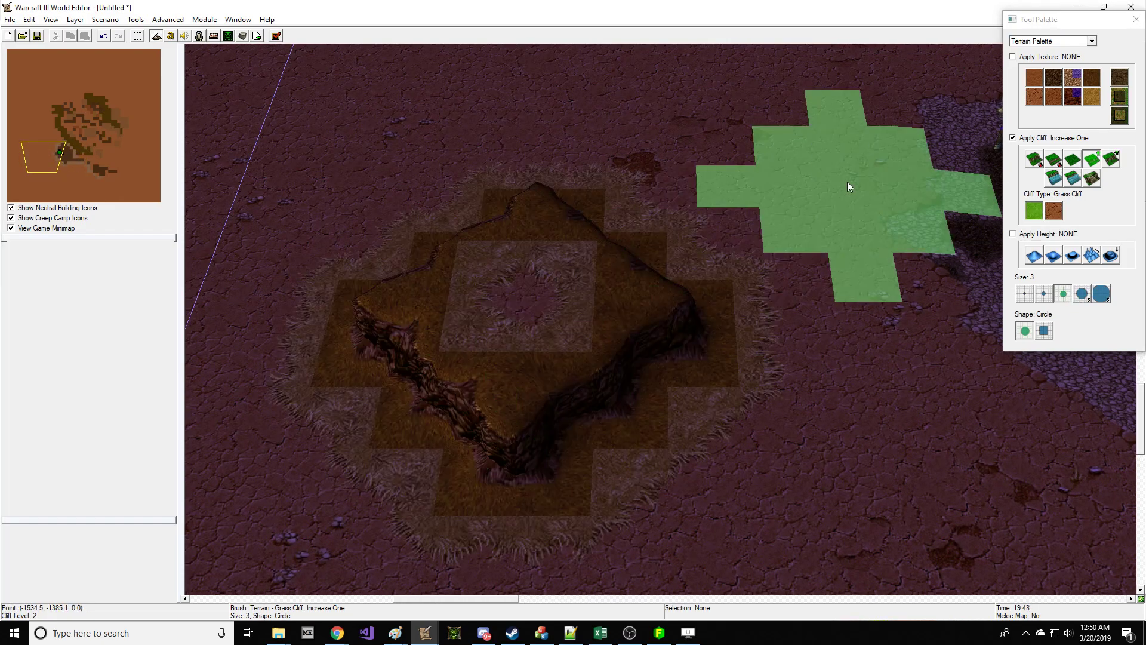
{"action": "key", "text": "ctrl+z"}
Step: Try lowering the ground west of the camp one level using the Desert Cliff type
{"action": "left_click", "coordinate": [1054, 210]}
{"action": "left_click", "coordinate": [1051, 161]}
{"action": "left_click", "coordinate": [761, 245]}
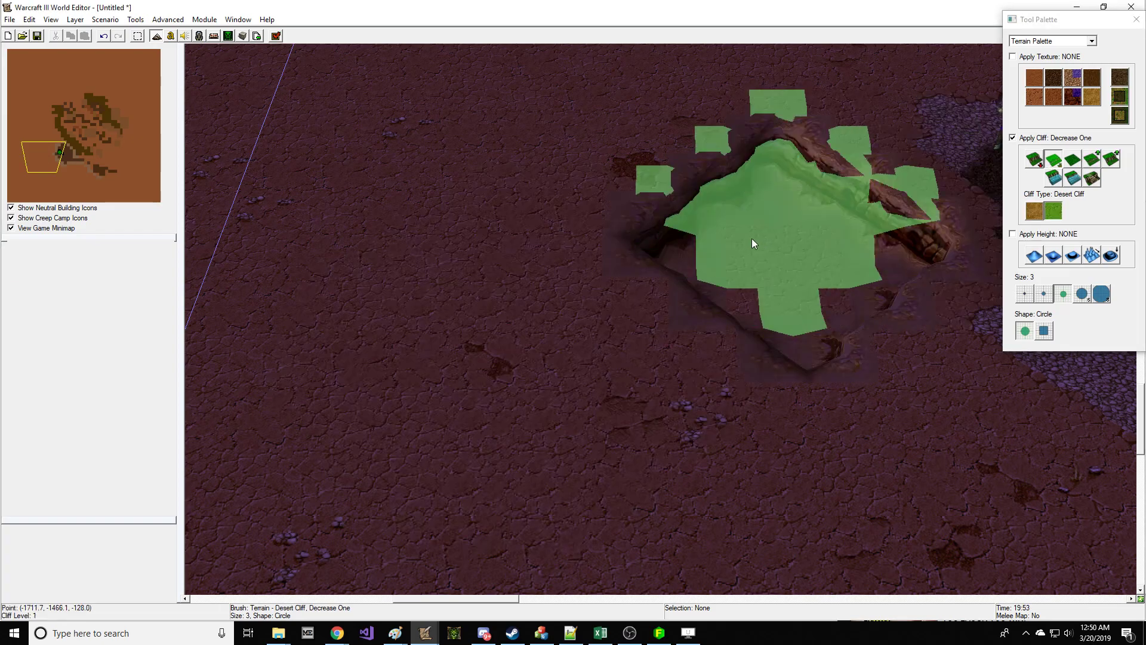
{"action": "right_click_drag", "start_coordinate": [626, 155], "coordinate": [379, 189]}
{"action": "key", "text": "ctrl+z"}
Step: Create a Deep Water pool with Desert Cliff walls west of the centaur camp using the size 3 circular brush
{"action": "left_click", "coordinate": [1050, 178]}
{"action": "left_click", "coordinate": [332, 286]}
{"action": "right_click_drag", "start_coordinate": [540, 168], "coordinate": [754, 197]}
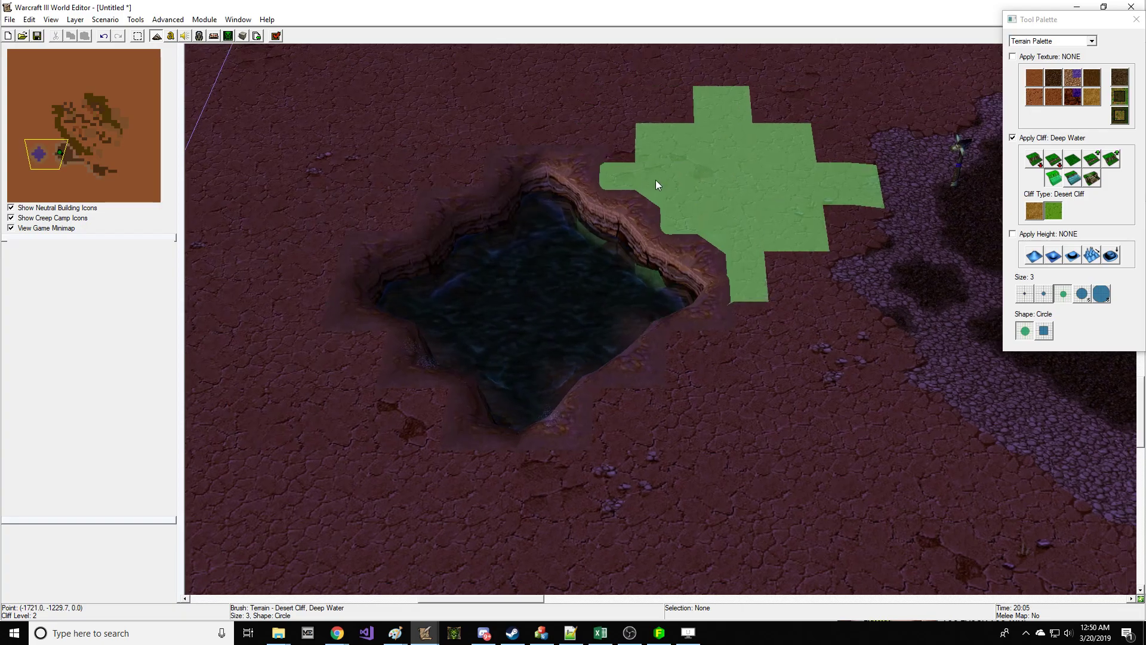
{"action": "right_click_drag", "start_coordinate": [676, 174], "coordinate": [621, 197]}
{"action": "key", "text": "ctrl+z"}
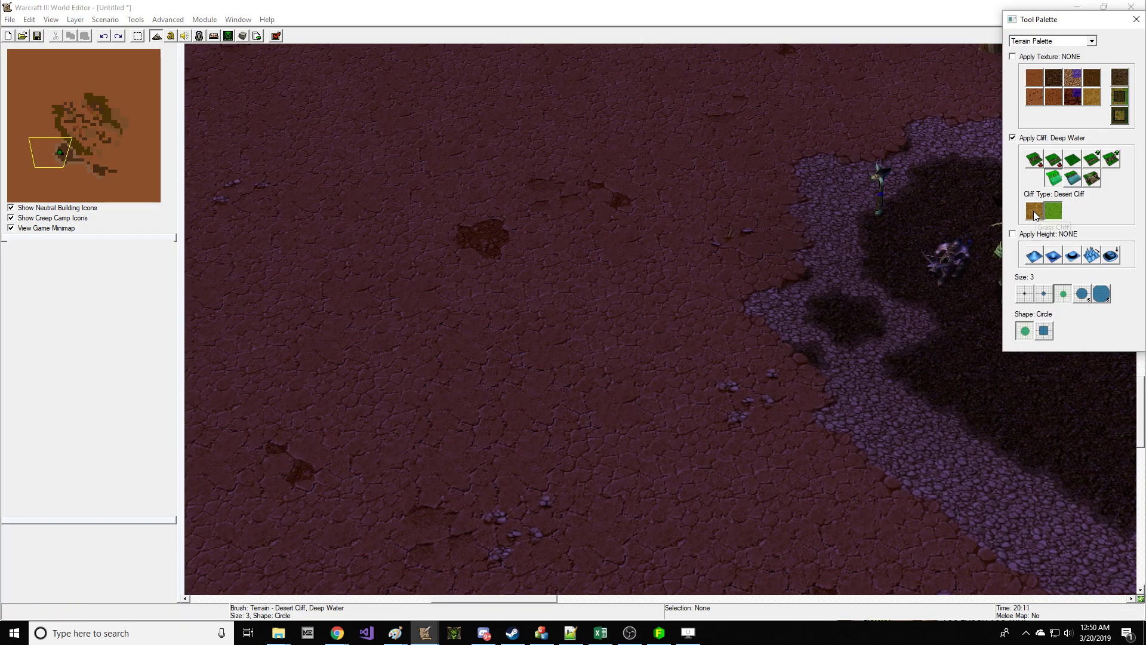
{"action": "key", "text": "ctrl+y"}
{"action": "scroll", "coordinate": [562, 233], "scroll_direction": "up", "scroll_amount": 4}
{"action": "scroll", "coordinate": [543, 224], "scroll_direction": "down", "scroll_amount": 3}
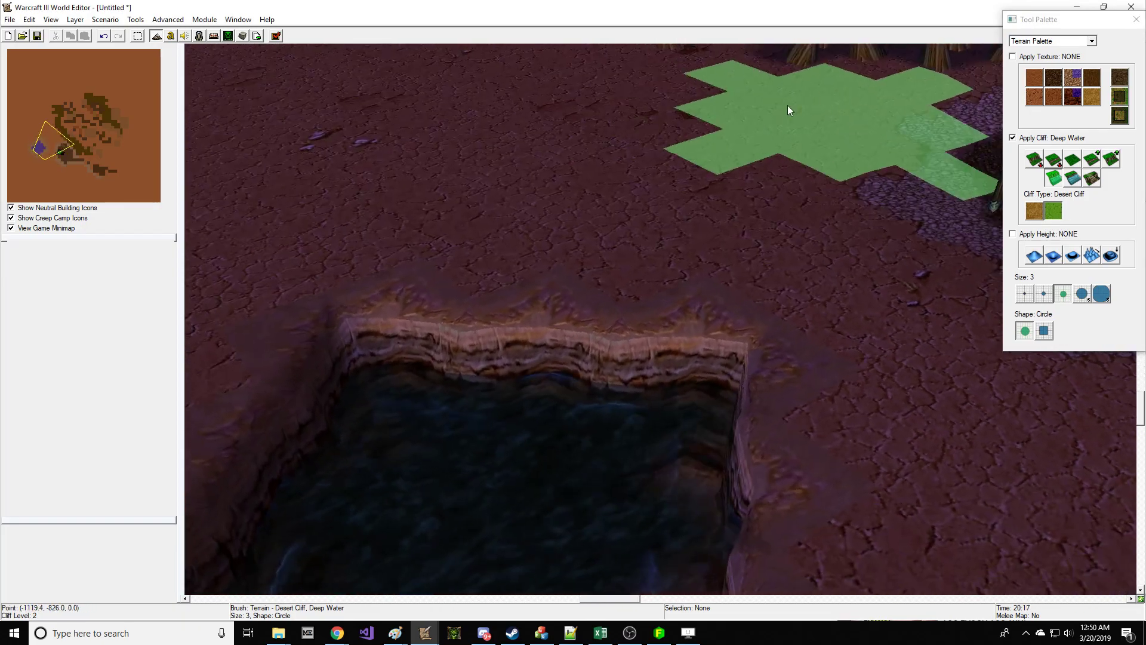
{"action": "scroll", "coordinate": [680, 114], "scroll_direction": "down", "scroll_amount": 3}
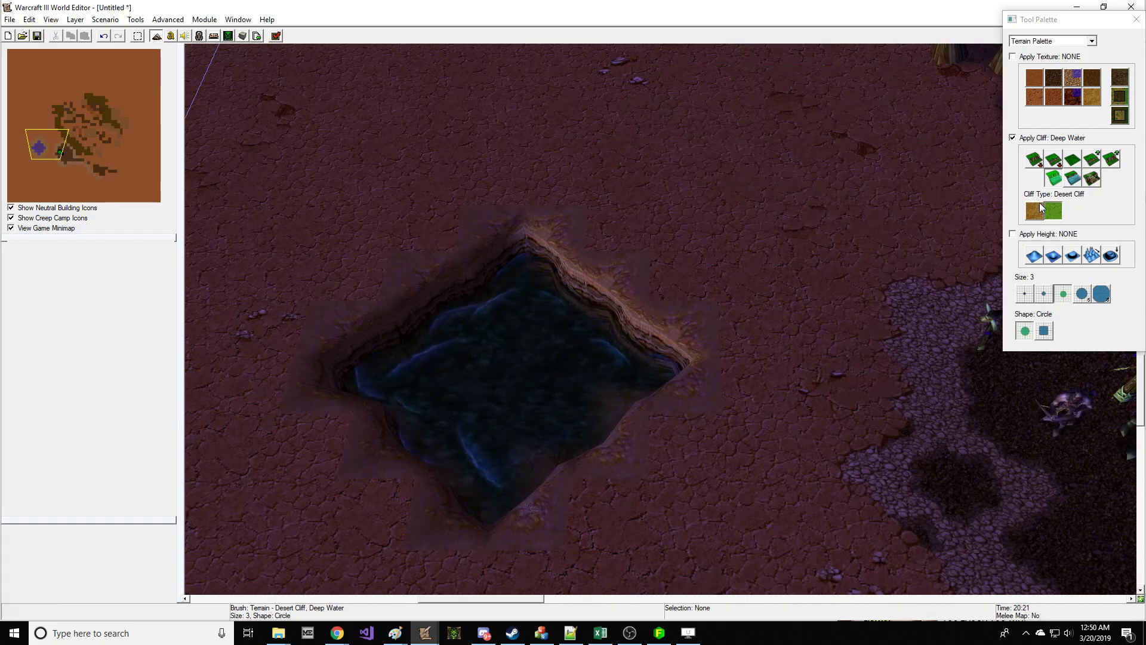
Step: Try a Deep Water pool with Grass Cliff walls west of the centaur camp using the size 3 circular brush, and undo it
{"action": "left_click", "coordinate": [1053, 210]}
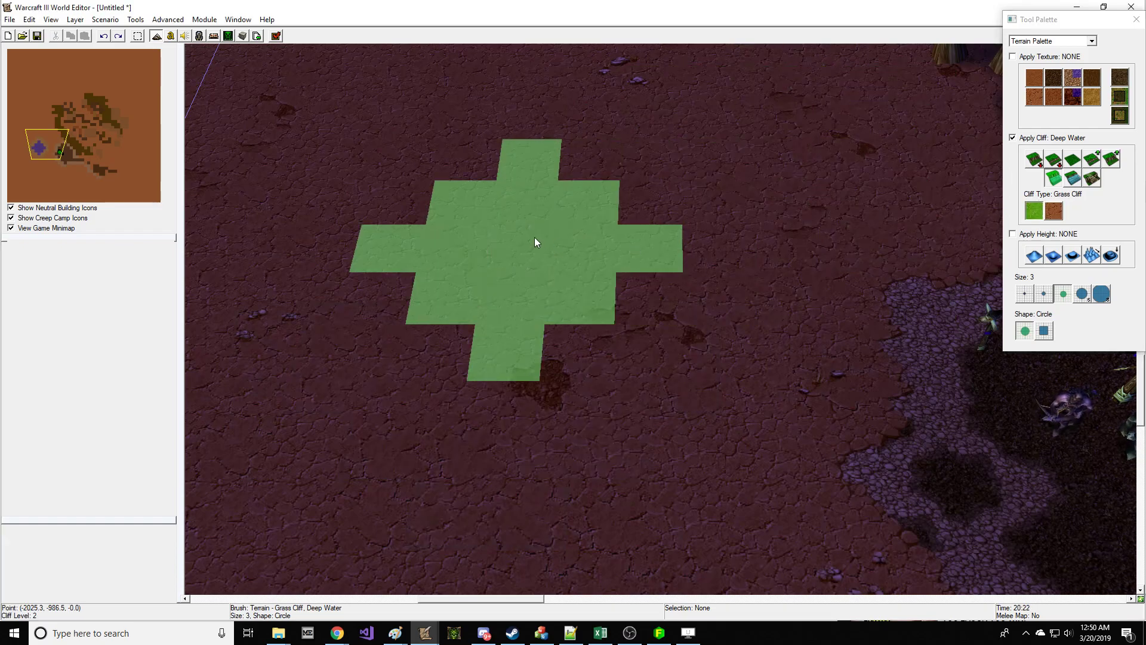
{"action": "left_click", "coordinate": [532, 237]}
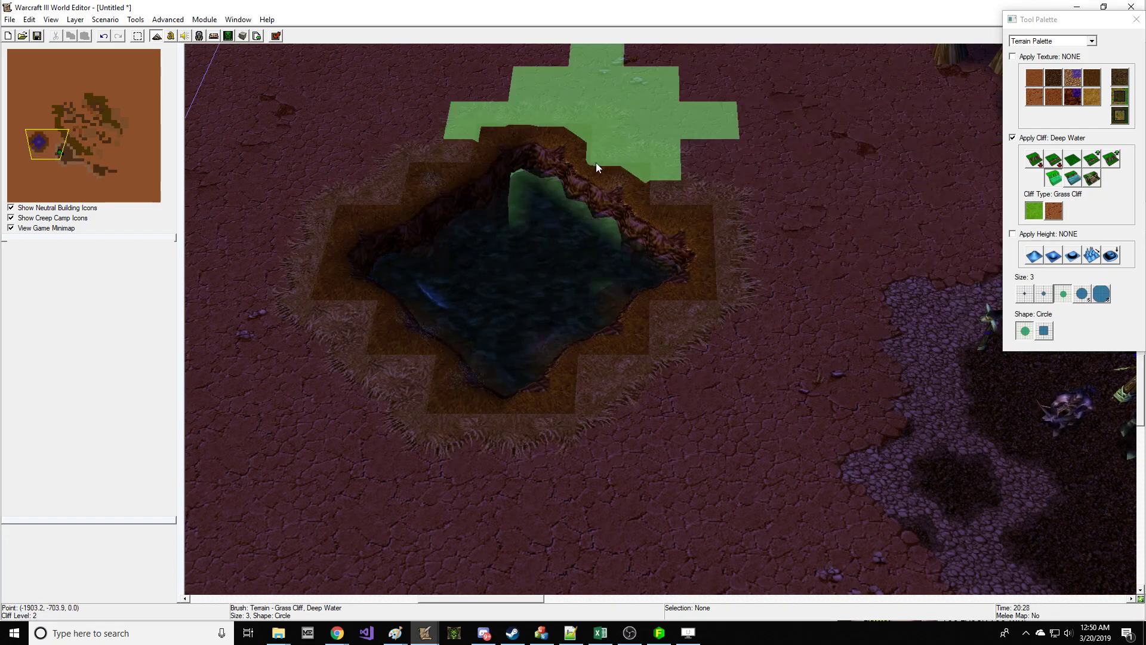
{"action": "right_click_drag", "start_coordinate": [599, 144], "coordinate": [688, 216], "text": "ctrl"}
{"action": "key", "text": "ctrl+z"}
{"action": "key", "text": "ctrl+z"}
Step: Try a large Deep Water lake with Desert Cliff walls west of the camp using the size 8 circular brush
{"action": "left_click", "coordinate": [1054, 211]}
{"action": "mouse_move", "coordinate": [507, 95]}
{"action": "right_mouse_down"}
{"action": "mouse_move", "coordinate": [475, 256]}
{"action": "mouse_move", "coordinate": [540, 209]}
{"action": "right_mouse_up"}
{"action": "scroll", "coordinate": [475, 257], "scroll_direction": "down", "scroll_amount": 3}
{"action": "left_click", "coordinate": [539, 209]}
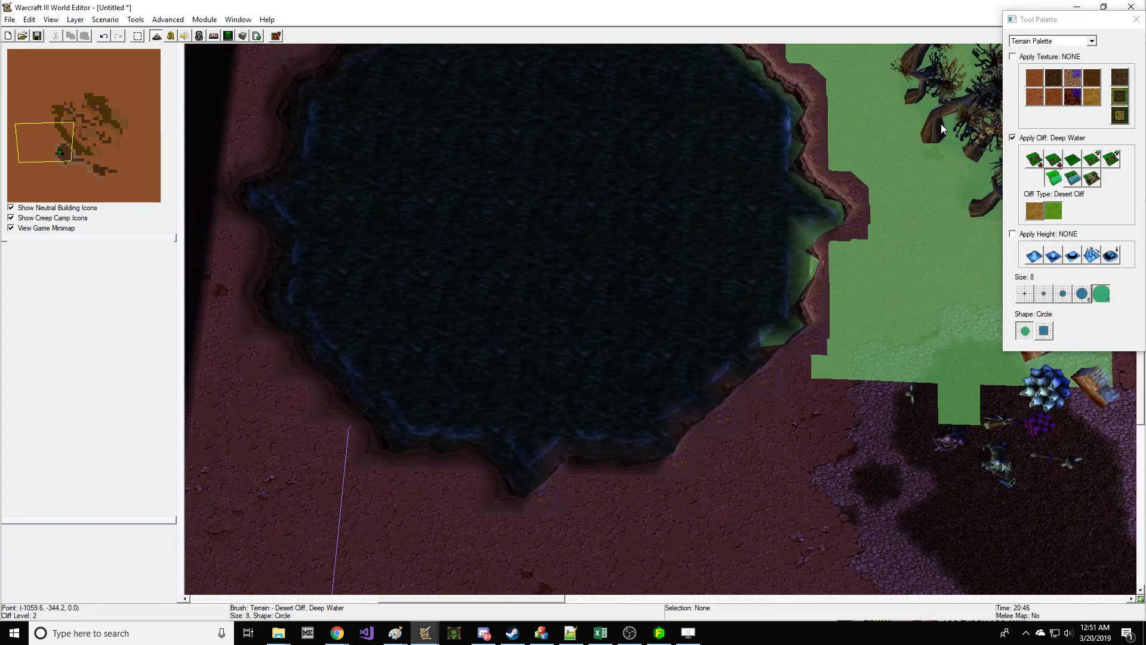
{"action": "key", "text": "space"}
Step: Try raising the lake area two cliff levels with the size 8 circular brush
{"action": "left_click", "coordinate": [1112, 159]}
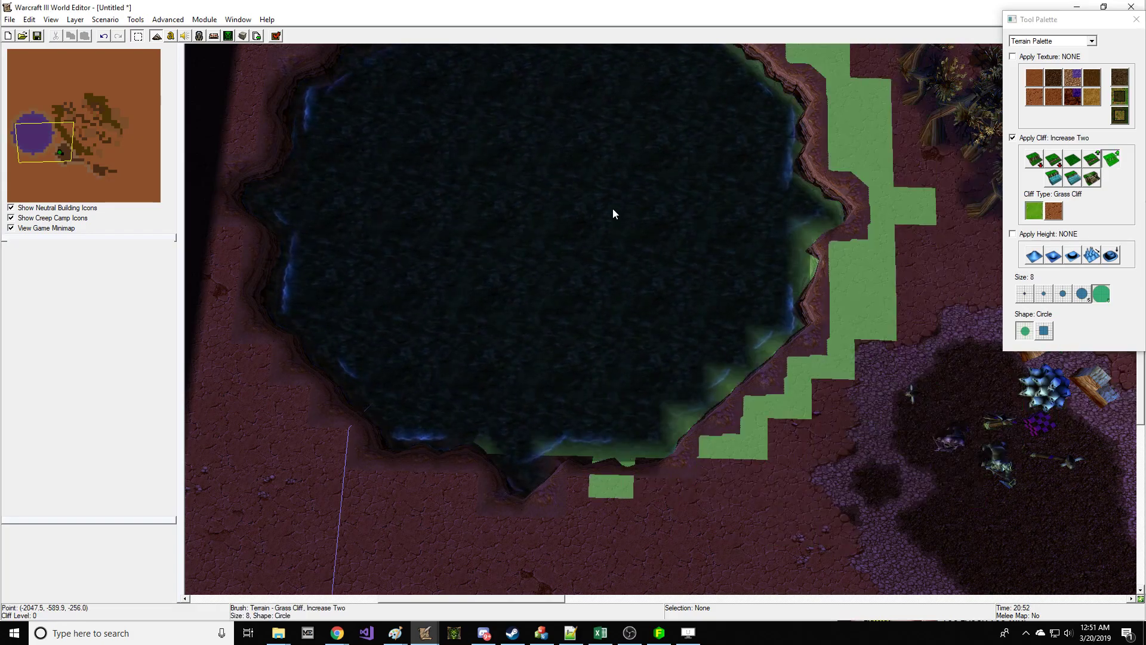
{"action": "left_click", "coordinate": [559, 218]}
{"action": "key", "text": "space"}
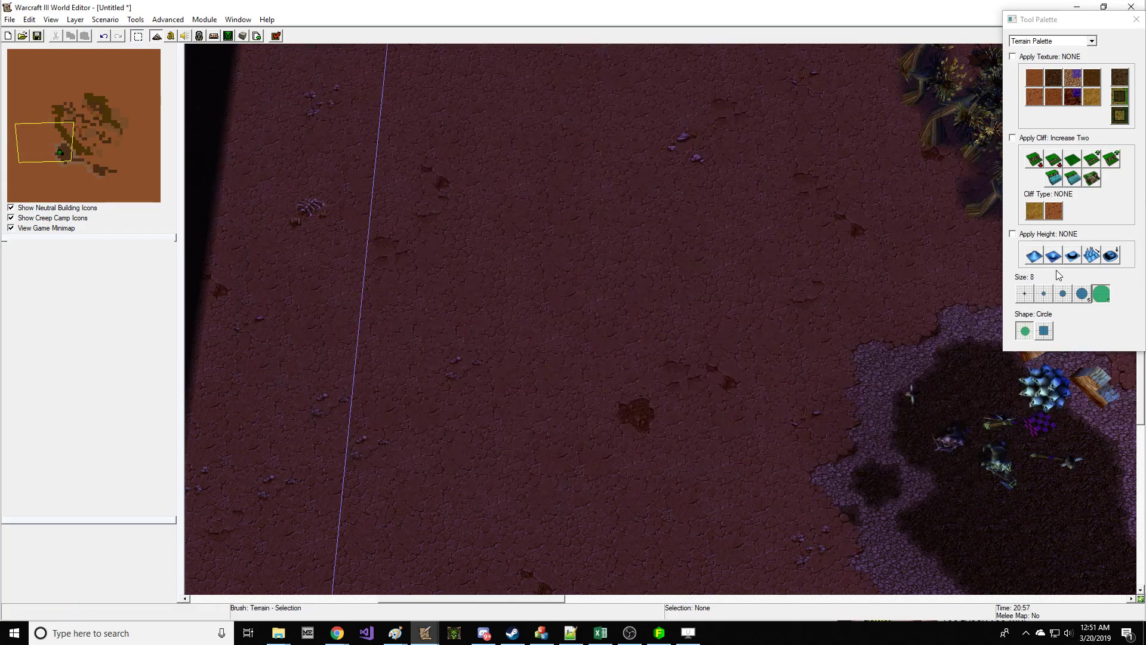
Step: Sink a shallow pit into the flat ground west of the camp using Lower height with the size 5 circular brush
{"action": "left_click", "coordinate": [1053, 256]}
{"action": "mouse_move", "coordinate": [511, 236]}
{"action": "left_mouse_down"}
{"action": "mouse_move", "coordinate": [590, 226]}
{"action": "mouse_move", "coordinate": [474, 232]}
{"action": "mouse_move", "coordinate": [485, 289]}
{"action": "left_mouse_up"}
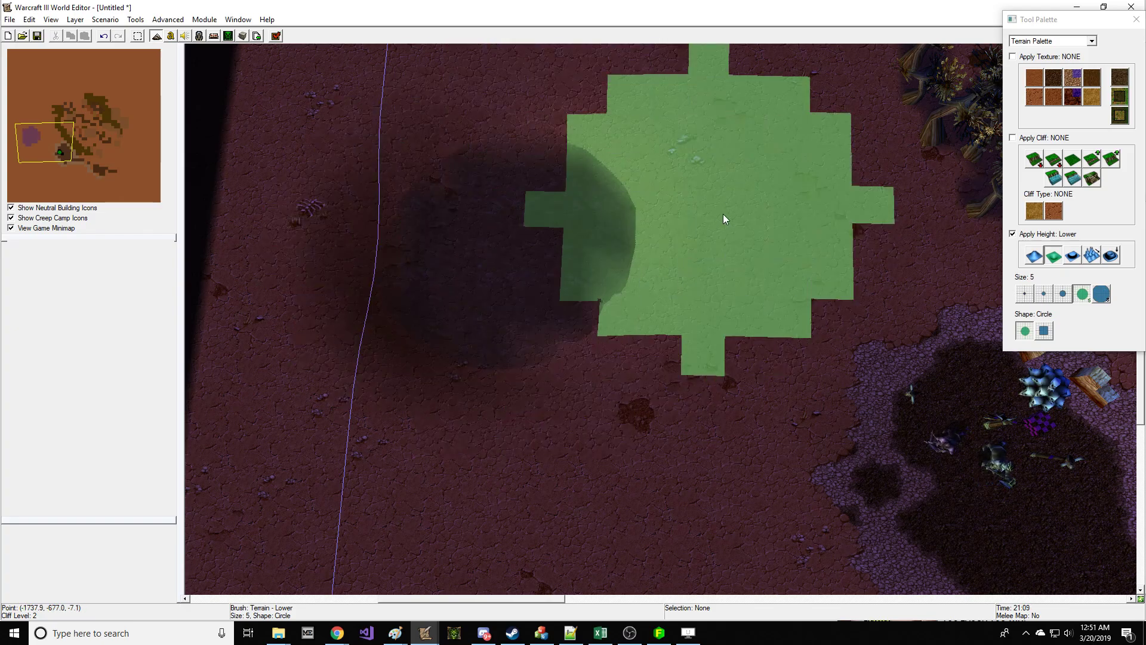
{"action": "key", "text": "ctrl+shift+c"}
{"action": "key", "text": "space"}
{"action": "right_click_drag", "start_coordinate": [615, 192], "coordinate": [858, 178]}
Step: Cover the pit west of the camp with the Rough Dirt texture using size 1 and size 3 circular brushes
{"action": "left_click", "coordinate": [1054, 78]}
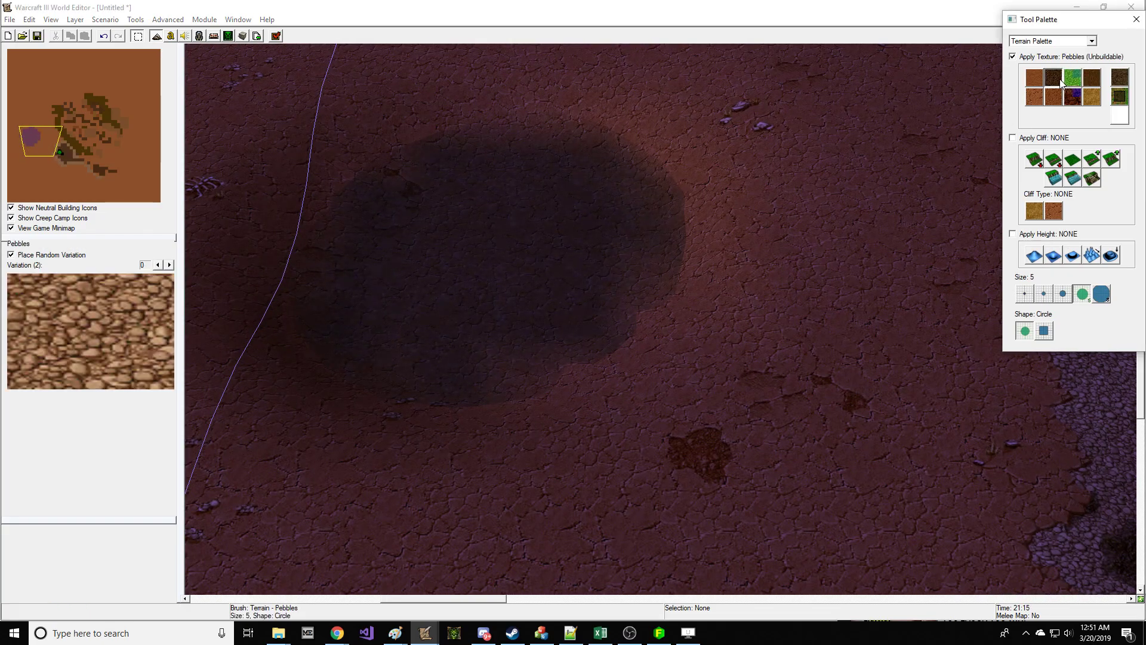
{"action": "left_click", "coordinate": [1025, 294]}
{"action": "mouse_move", "coordinate": [525, 233]}
{"action": "left_mouse_down"}
{"action": "mouse_move", "coordinate": [572, 278]}
{"action": "mouse_move", "coordinate": [454, 274]}
{"action": "mouse_move", "coordinate": [460, 340]}
{"action": "left_mouse_up"}
{"action": "left_click", "coordinate": [1063, 294]}
{"action": "mouse_move", "coordinate": [494, 239]}
{"action": "left_mouse_down"}
{"action": "mouse_move", "coordinate": [427, 284]}
{"action": "mouse_move", "coordinate": [559, 283]}
{"action": "mouse_move", "coordinate": [560, 205]}
{"action": "left_mouse_up"}
{"action": "right_click_drag", "start_coordinate": [798, 204], "coordinate": [896, 151]}
{"action": "key", "text": "space"}
{"action": "right_click_drag", "start_coordinate": [688, 161], "coordinate": [510, 161]}
Step: Place a group of Barrens Tree Wall trees from Trees/Destructibles along the pit's northeast edge
{"action": "left_click_drag", "start_coordinate": [1075, 19], "coordinate": [1071, 21]}
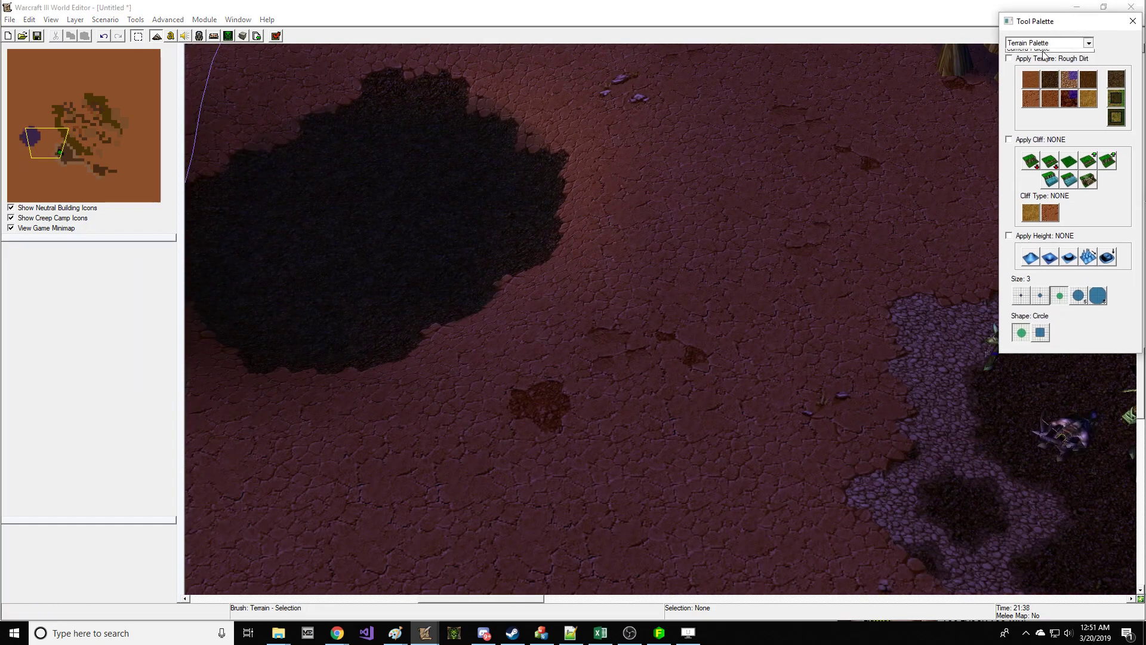
{"action": "left_click", "coordinate": [1046, 44]}
{"action": "left_click", "coordinate": [1046, 60]}
{"action": "left_click", "coordinate": [1061, 75]}
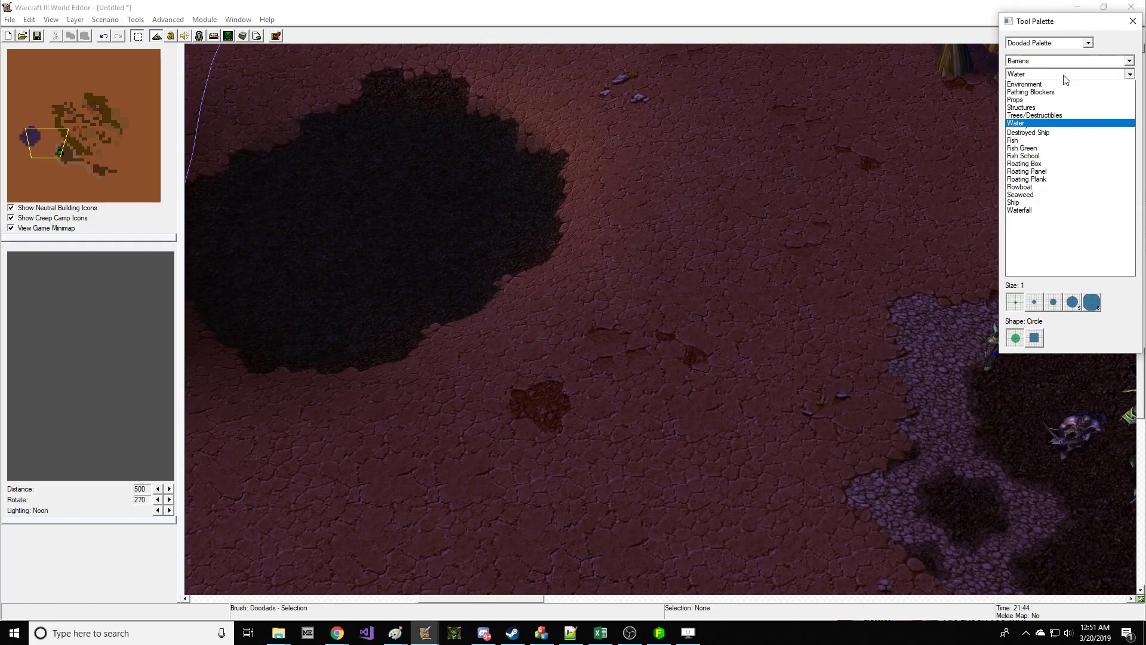
{"action": "left_click", "coordinate": [1056, 148]}
{"action": "scroll", "coordinate": [1079, 139], "scroll_direction": "up", "scroll_amount": 8}
{"action": "left_click", "coordinate": [1063, 109]}
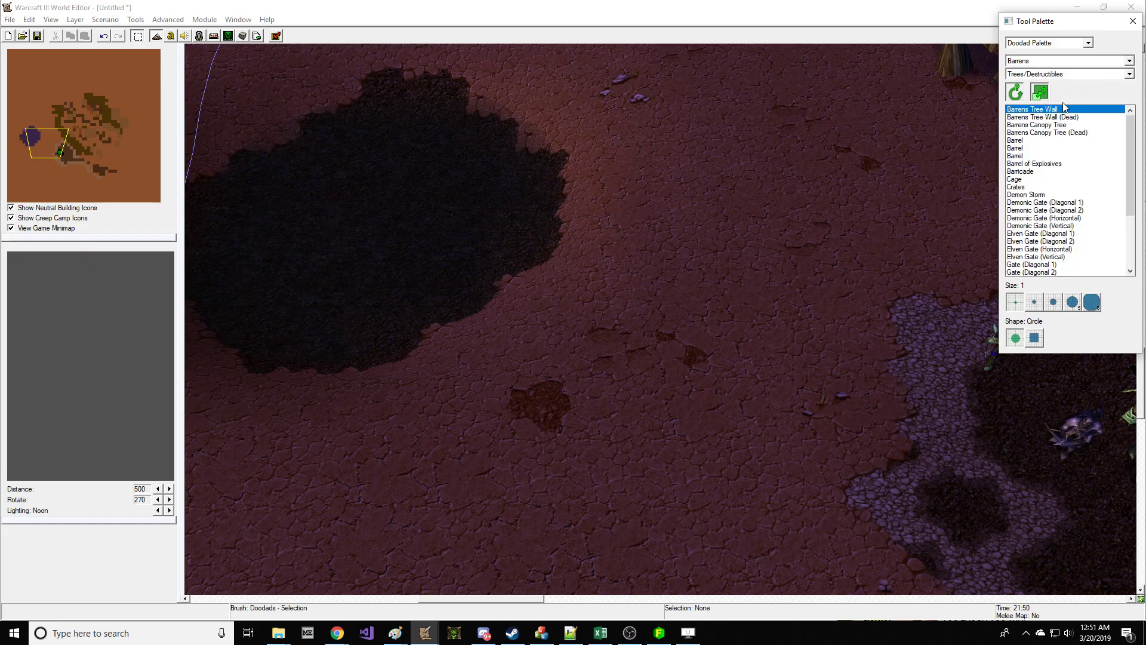
{"action": "right_click_drag", "start_coordinate": [648, 155], "coordinate": [740, 243]}
{"action": "left_click_drag", "start_coordinate": [720, 221], "coordinate": [590, 125]}
{"action": "left_click", "coordinate": [584, 117]}
{"action": "right_click_drag", "start_coordinate": [586, 115], "coordinate": [796, 153]}
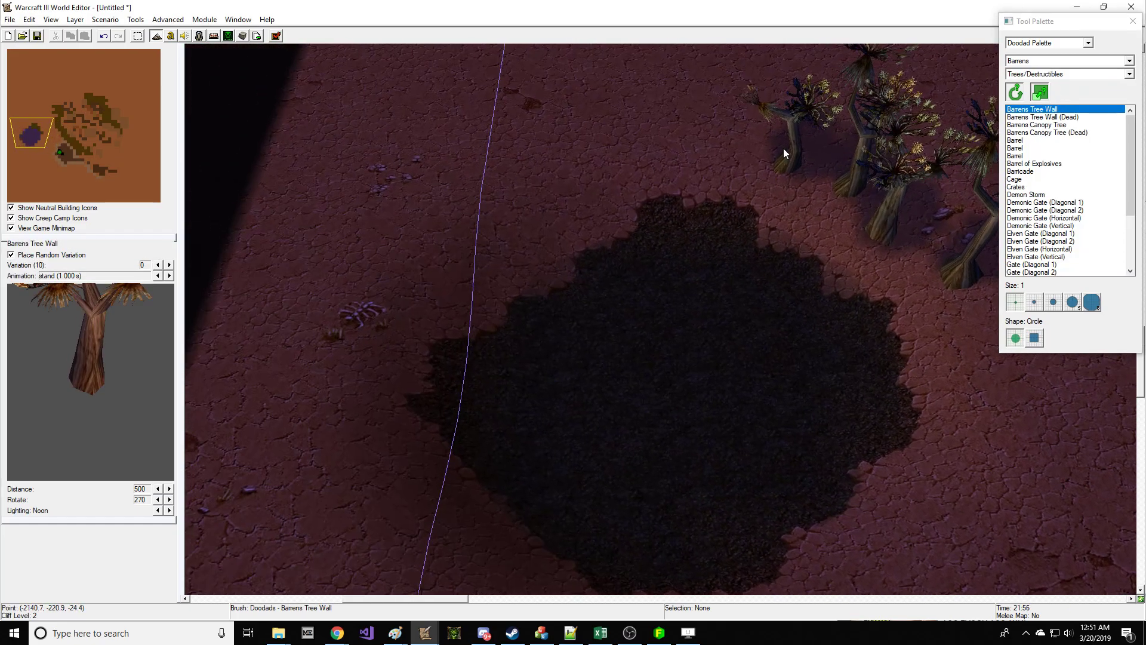
Step: Continue the row of Barrens Tree Wall trees along the pit's north and northwest edges
{"action": "left_click", "coordinate": [641, 128]}
{"action": "left_click", "coordinate": [639, 165]}
{"action": "left_click", "coordinate": [508, 157]}
{"action": "left_click", "coordinate": [693, 143]}
{"action": "left_click", "coordinate": [509, 238]}
{"action": "left_click", "coordinate": [374, 285]}
{"action": "left_click", "coordinate": [459, 229]}
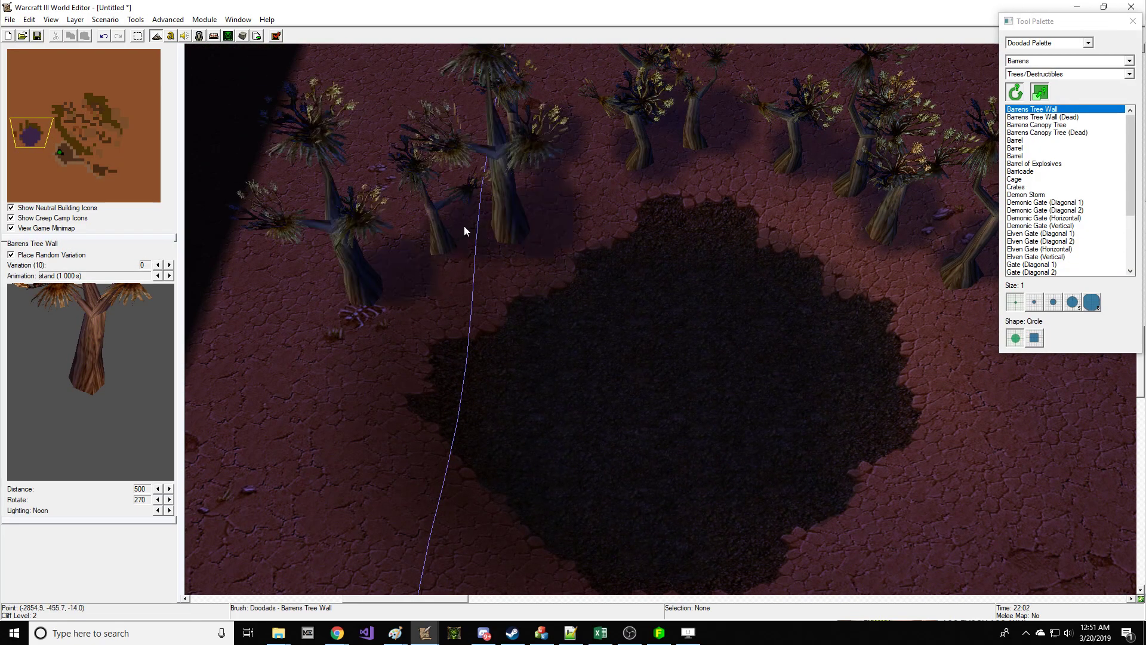
Step: Fill the area along the pit's west side with a cluster of Barrens Tree Wall trees
{"action": "right_click_drag", "start_coordinate": [316, 359], "coordinate": [393, 210]}
{"action": "left_click", "coordinate": [413, 262]}
{"action": "left_click", "coordinate": [451, 370]}
{"action": "left_click", "coordinate": [528, 416]}
{"action": "left_click", "coordinate": [481, 308]}
{"action": "left_click", "coordinate": [379, 397]}
{"action": "left_click", "coordinate": [531, 483]}
{"action": "right_click_drag", "start_coordinate": [621, 463], "coordinate": [374, 538]}
Step: Paint the Grass texture beneath the trees along the pit's north side using the size 2 circular brush
{"action": "left_click", "coordinate": [1060, 43]}
{"action": "left_click", "coordinate": [1045, 51]}
{"action": "left_click", "coordinate": [1050, 76]}
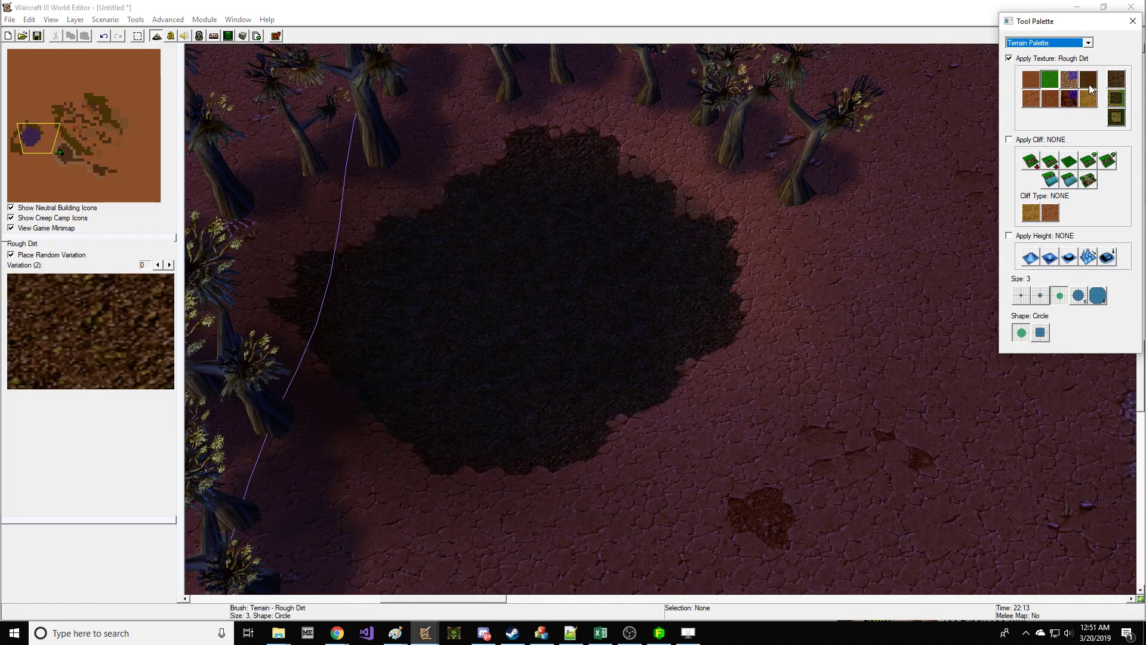
{"action": "right_click_drag", "start_coordinate": [851, 195], "coordinate": [836, 251]}
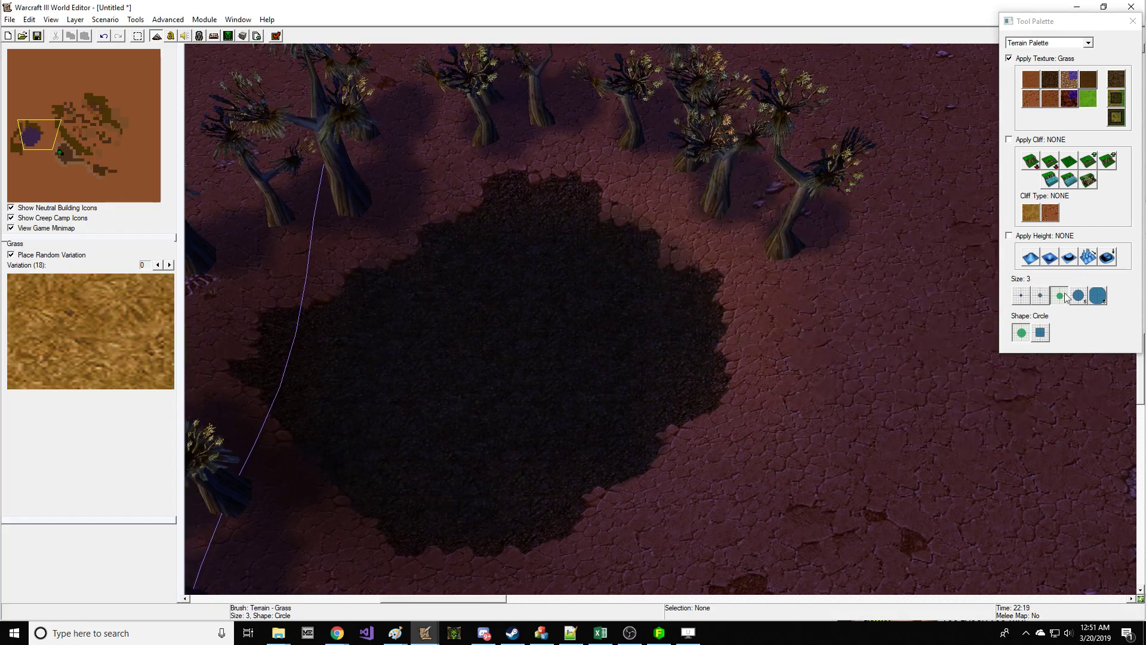
{"action": "left_click", "coordinate": [1040, 295]}
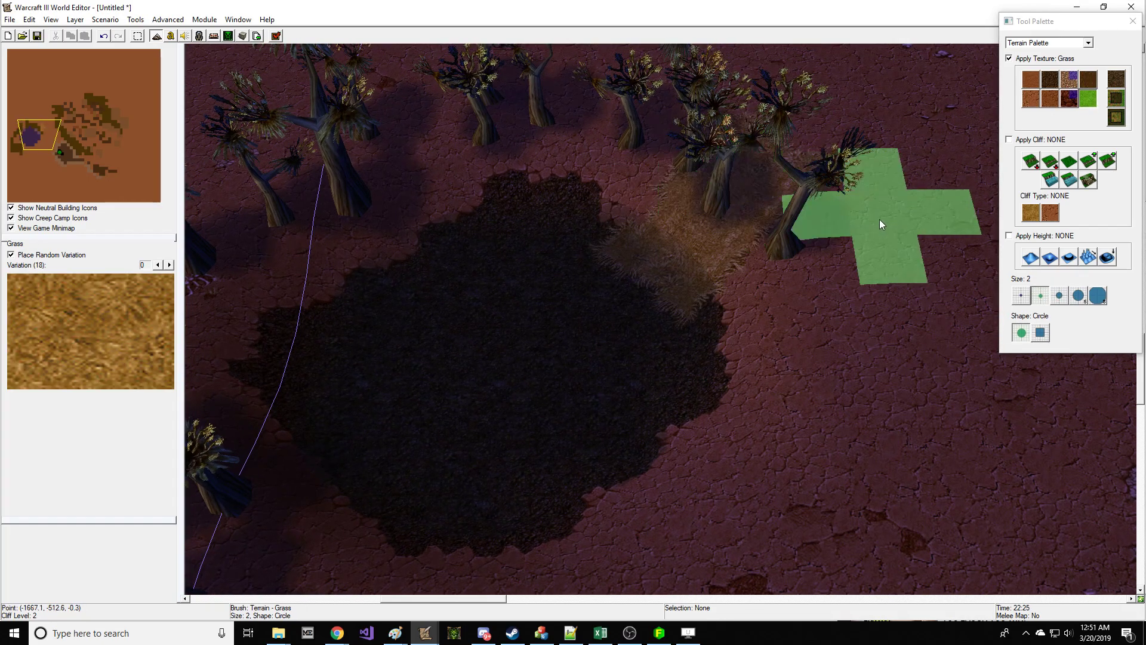
{"action": "mouse_move", "coordinate": [846, 271]}
{"action": "left_mouse_down"}
{"action": "mouse_move", "coordinate": [669, 132]}
{"action": "mouse_move", "coordinate": [627, 114]}
{"action": "left_mouse_up"}
{"action": "mouse_move", "coordinate": [627, 113]}
{"action": "right_mouse_down"}
{"action": "mouse_move", "coordinate": [798, 168]}
{"action": "mouse_move", "coordinate": [848, 203]}
{"action": "right_mouse_up"}
{"action": "mouse_move", "coordinate": [749, 200]}
{"action": "left_mouse_down"}
{"action": "mouse_move", "coordinate": [575, 184]}
{"action": "mouse_move", "coordinate": [555, 232]}
{"action": "mouse_move", "coordinate": [424, 281]}
{"action": "left_mouse_up"}
Step: Paint the Grass texture among the tree cluster on the pit's west side
{"action": "right_click_drag", "start_coordinate": [424, 282], "coordinate": [543, 155]}
{"action": "left_click_drag", "start_coordinate": [535, 319], "coordinate": [517, 254]}
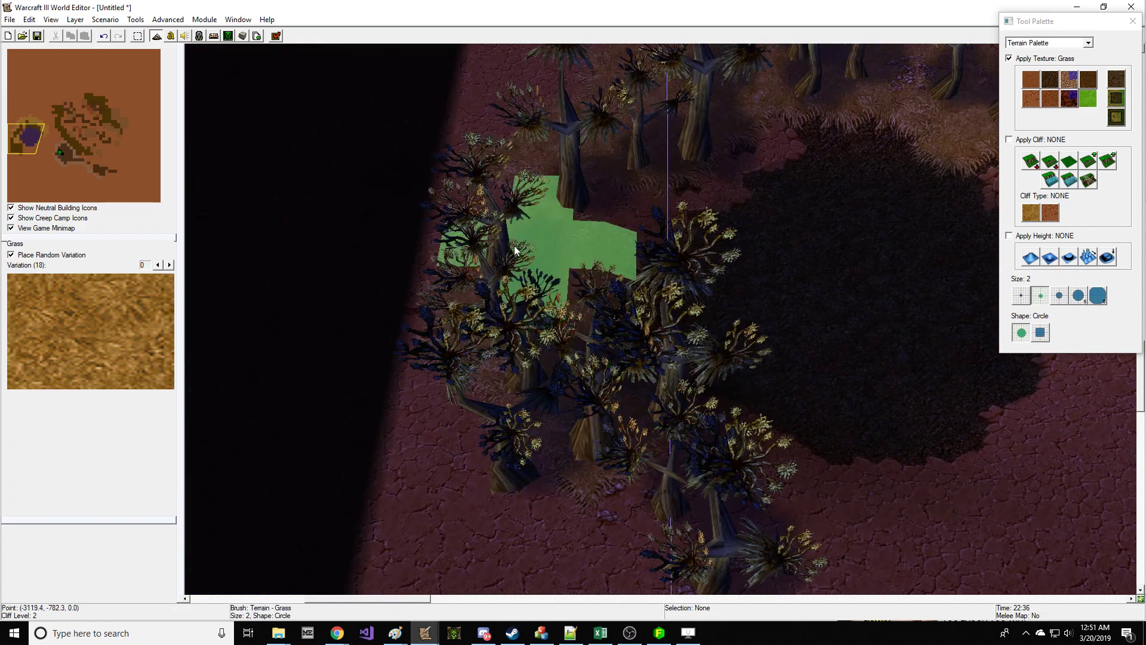
{"action": "right_click_drag", "start_coordinate": [493, 442], "coordinate": [306, 234]}
{"action": "left_click_drag", "start_coordinate": [573, 388], "coordinate": [475, 328]}
Step: Paint a wide band of Grass texture south of the pit and around toward its east side
{"action": "right_click_drag", "start_coordinate": [707, 316], "coordinate": [490, 252]}
{"action": "left_click_drag", "start_coordinate": [526, 353], "coordinate": [869, 271]}
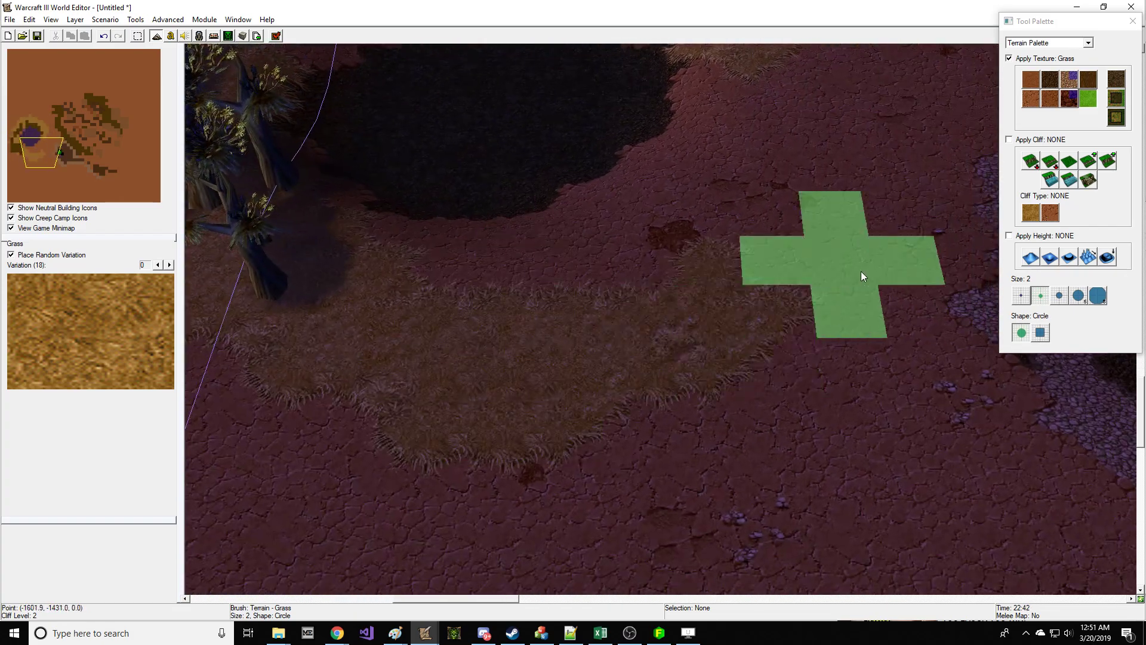
{"action": "right_click_drag", "start_coordinate": [870, 271], "coordinate": [686, 368]}
{"action": "left_click_drag", "start_coordinate": [681, 364], "coordinate": [770, 206]}
Step: Paint further Grass texture patches northeast of the pit, near the northern trees
{"action": "right_click_drag", "start_coordinate": [851, 71], "coordinate": [694, 212]}
{"action": "right_click_drag", "start_coordinate": [732, 179], "coordinate": [797, 307]}
{"action": "mouse_move", "coordinate": [798, 306]}
{"action": "left_mouse_down"}
{"action": "mouse_move", "coordinate": [661, 149]}
{"action": "mouse_move", "coordinate": [588, 257]}
{"action": "left_mouse_up"}
{"action": "mouse_move", "coordinate": [588, 256]}
{"action": "right_mouse_down"}
{"action": "mouse_move", "coordinate": [647, 231]}
{"action": "mouse_move", "coordinate": [705, 281]}
{"action": "right_mouse_up"}
{"action": "mouse_move", "coordinate": [692, 200]}
{"action": "left_mouse_down"}
{"action": "mouse_move", "coordinate": [738, 156]}
{"action": "mouse_move", "coordinate": [693, 99]}
{"action": "left_mouse_up"}
{"action": "mouse_move", "coordinate": [818, 192]}
{"action": "right_mouse_down"}
{"action": "mouse_move", "coordinate": [474, 201]}
{"action": "mouse_move", "coordinate": [656, 55]}
{"action": "right_mouse_up"}
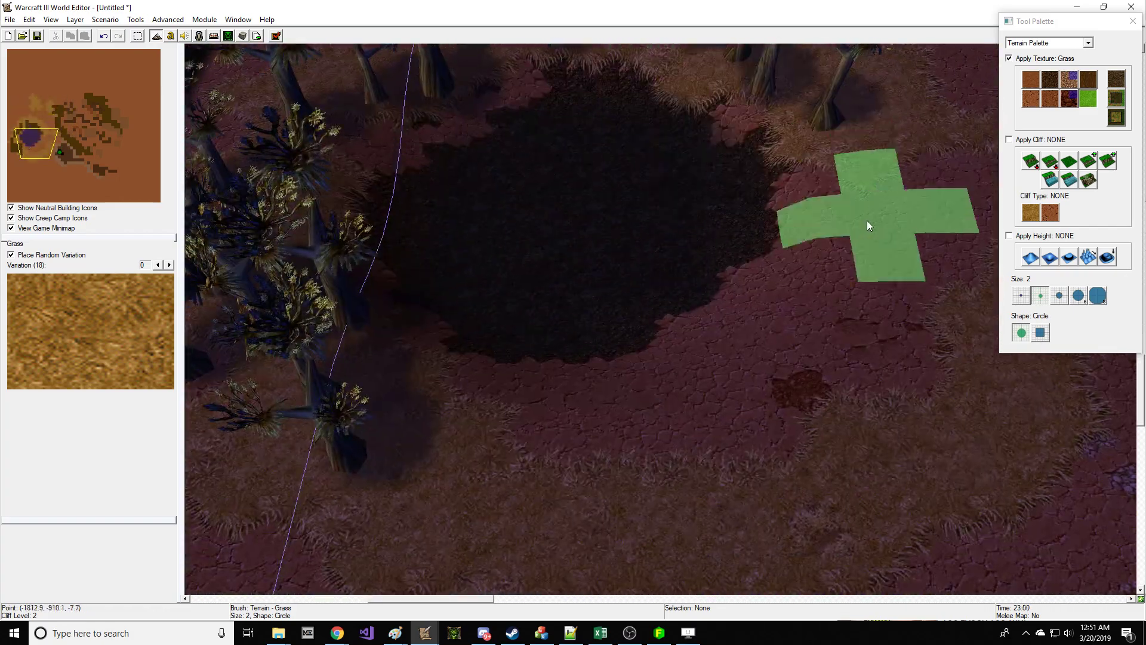
Step: Look through the Barrens tree and barrel destructibles and place a Barricade just southeast of the pit
{"action": "left_click", "coordinate": [1088, 42]}
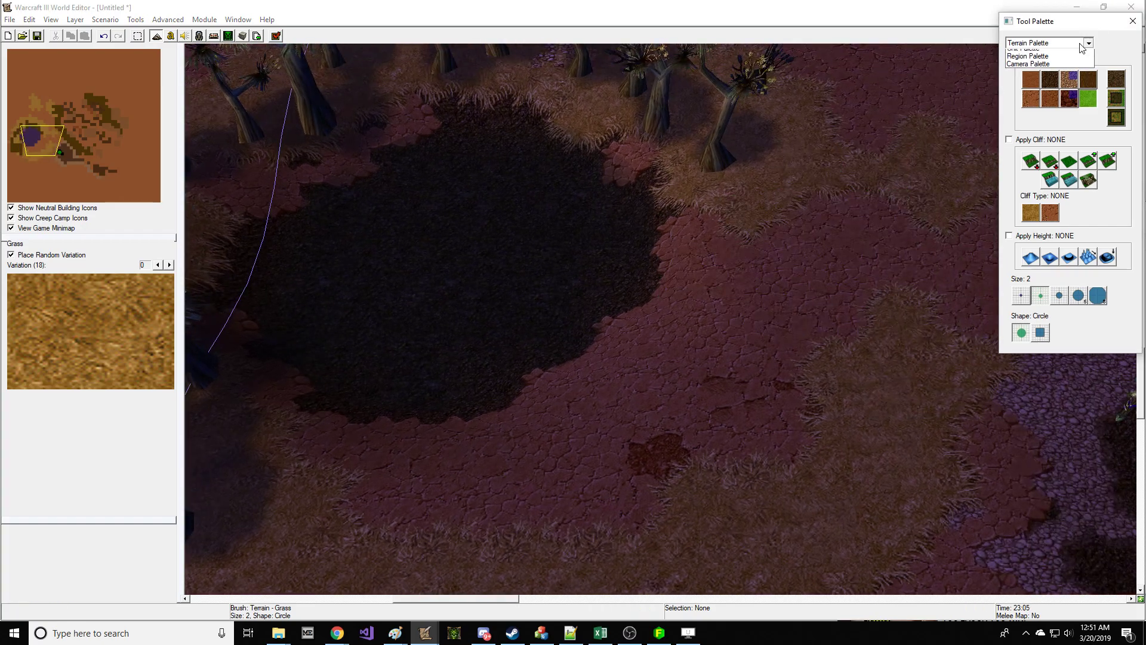
{"action": "left_click", "coordinate": [1068, 66]}
{"action": "left_click", "coordinate": [1066, 125]}
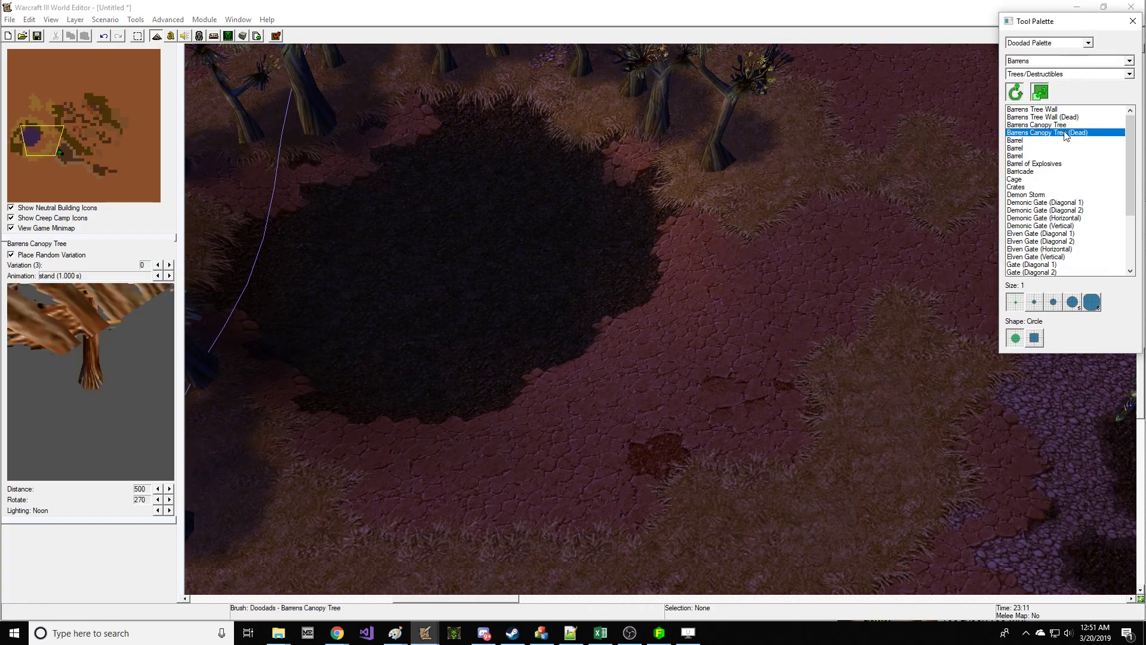
{"action": "left_click", "coordinate": [1067, 141]}
{"action": "left_click", "coordinate": [1070, 147]}
{"action": "left_click", "coordinate": [1074, 163]}
{"action": "left_click", "coordinate": [1074, 172]}
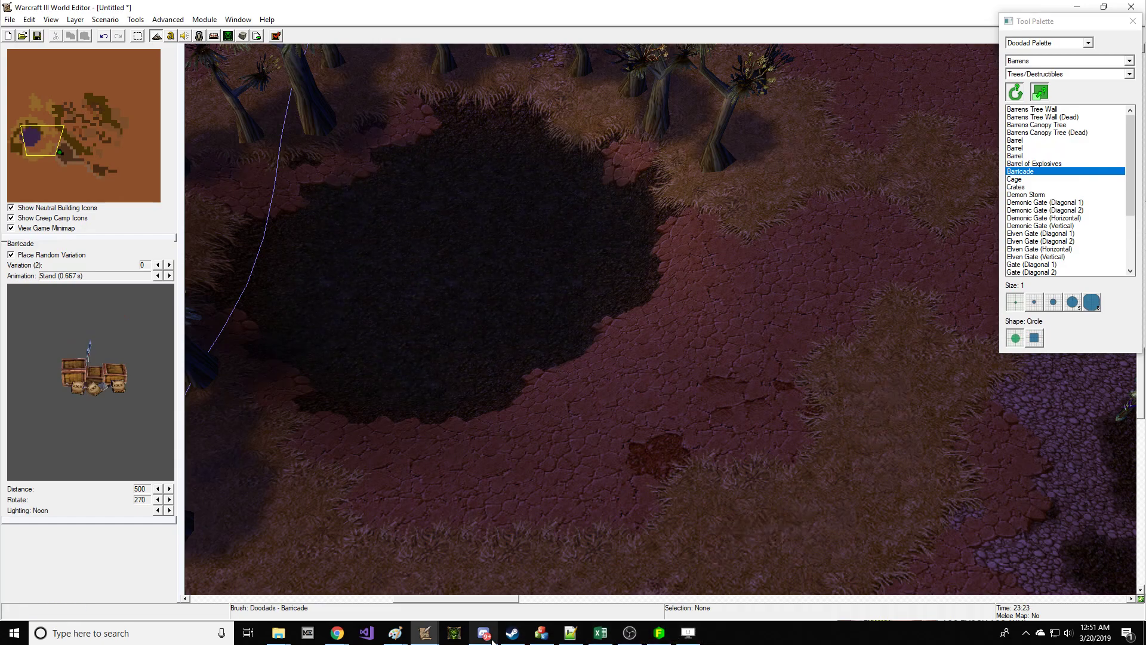
{"action": "mouse_move", "coordinate": [492, 640]}
{"action": "right_click_drag", "start_coordinate": [662, 406], "coordinate": [549, 299]}
{"action": "right_click_drag", "start_coordinate": [946, 233], "coordinate": [1003, 228]}
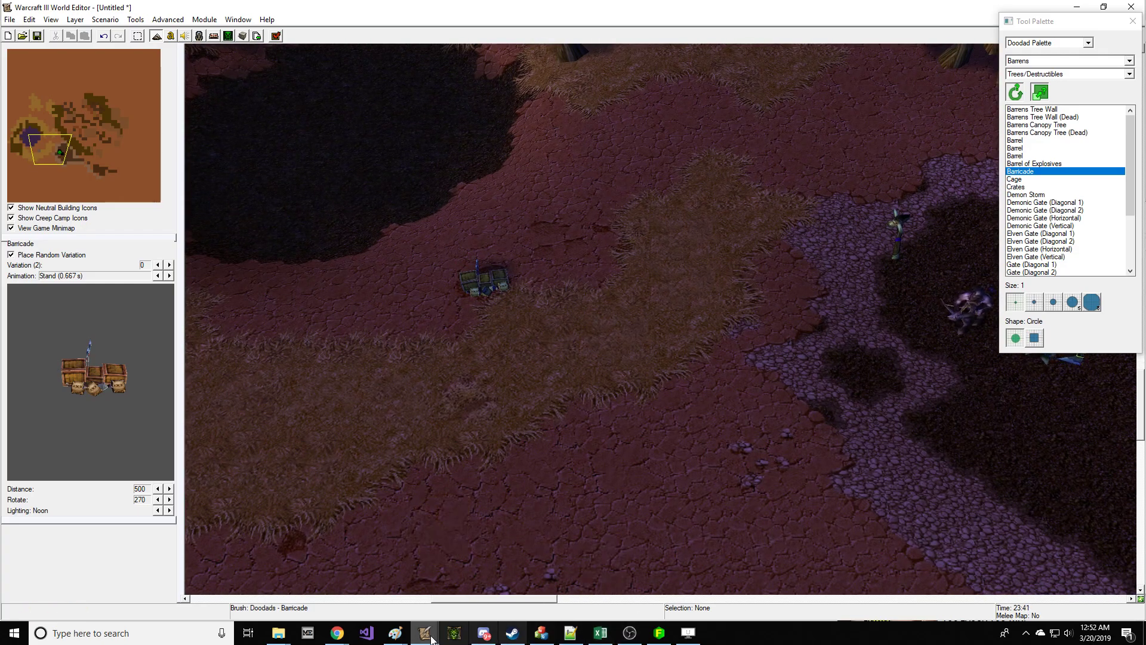
Step: Switch to File Explorer and browse the Props and Rocks model folders under War3mod.mpq\Doodads\Barrens
{"action": "mouse_move", "coordinate": [278, 633]}
{"action": "left_click", "coordinate": [484, 575]}
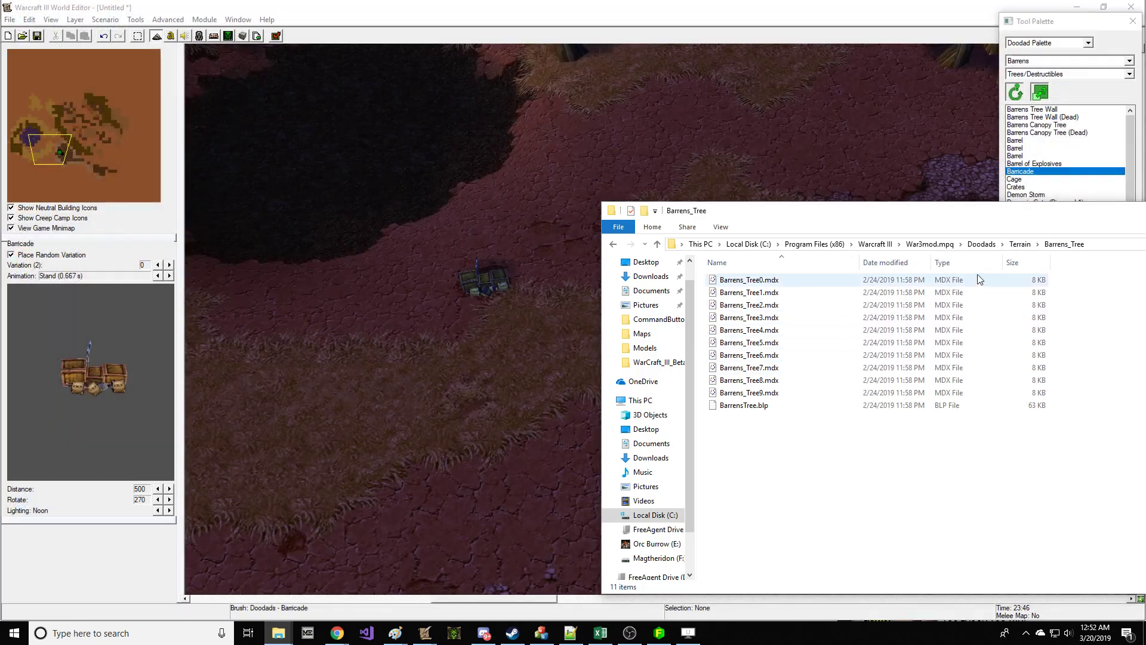
{"action": "left_click", "coordinate": [1020, 245]}
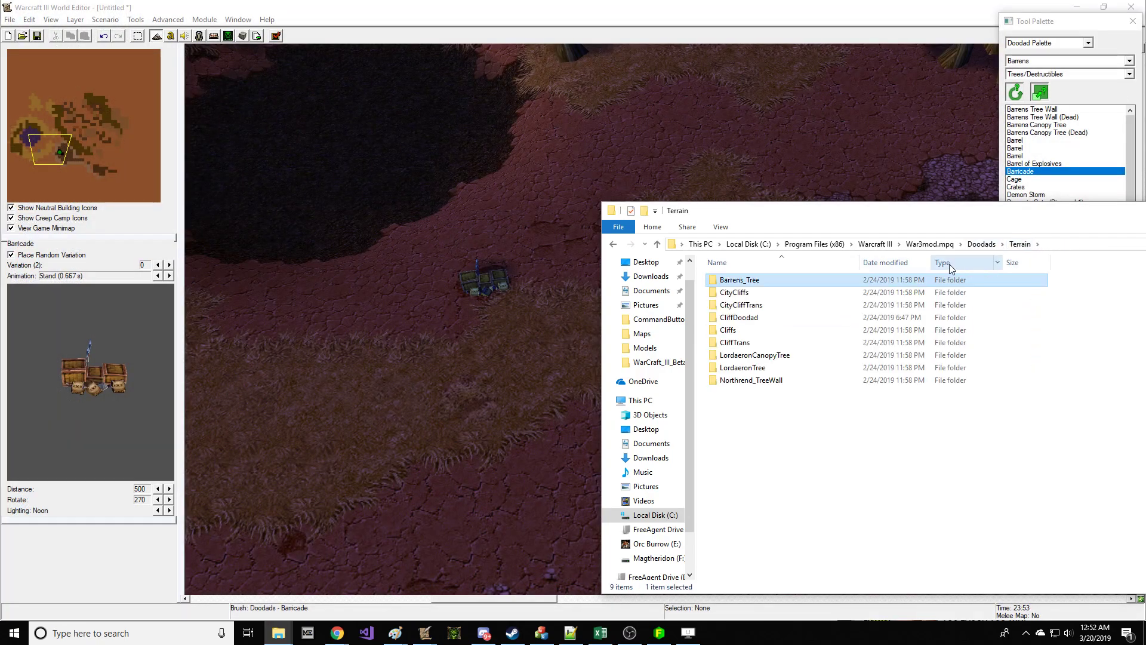
{"action": "left_click", "coordinate": [981, 245]}
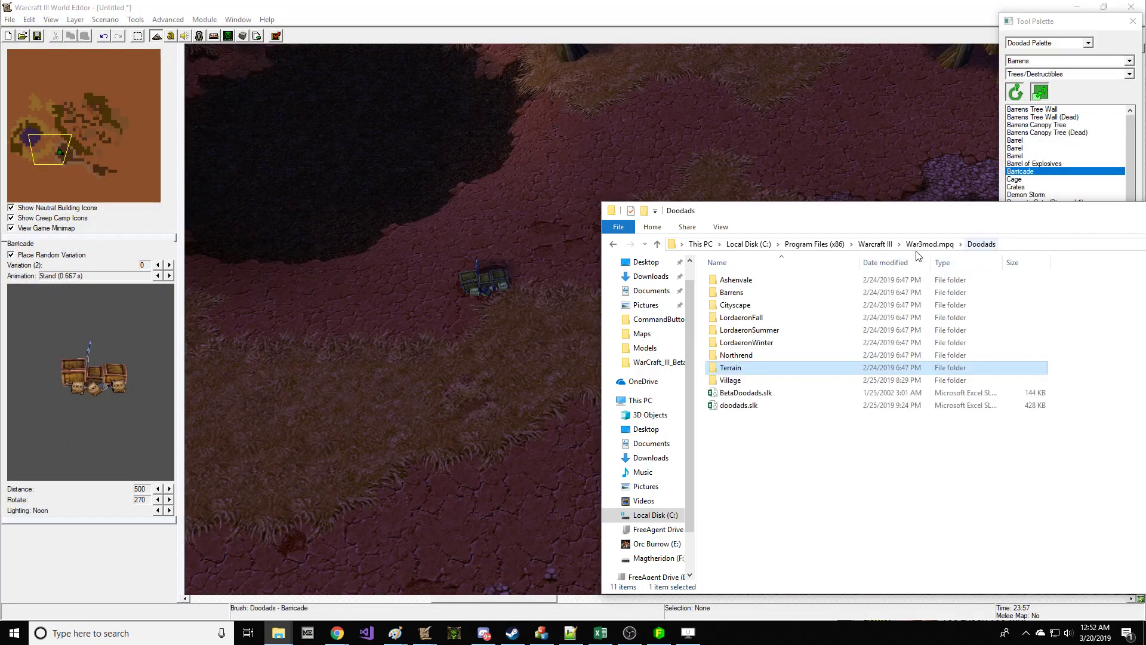
{"action": "double_click", "coordinate": [776, 292]}
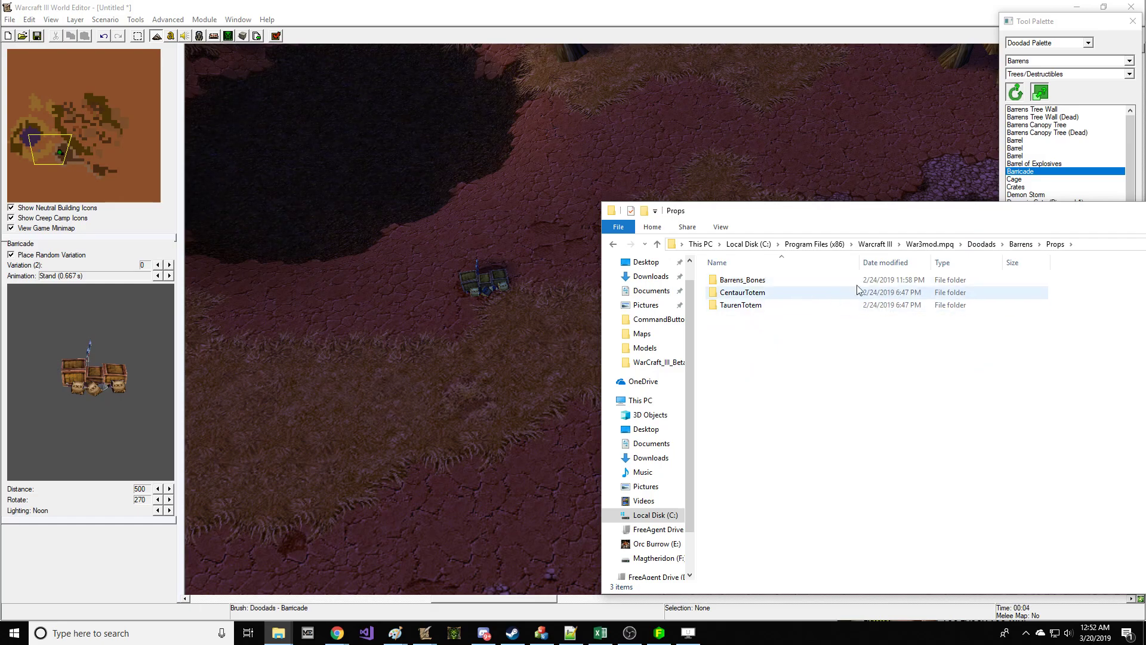
{"action": "left_click", "coordinate": [1014, 246]}
{"action": "double_click", "coordinate": [852, 292]}
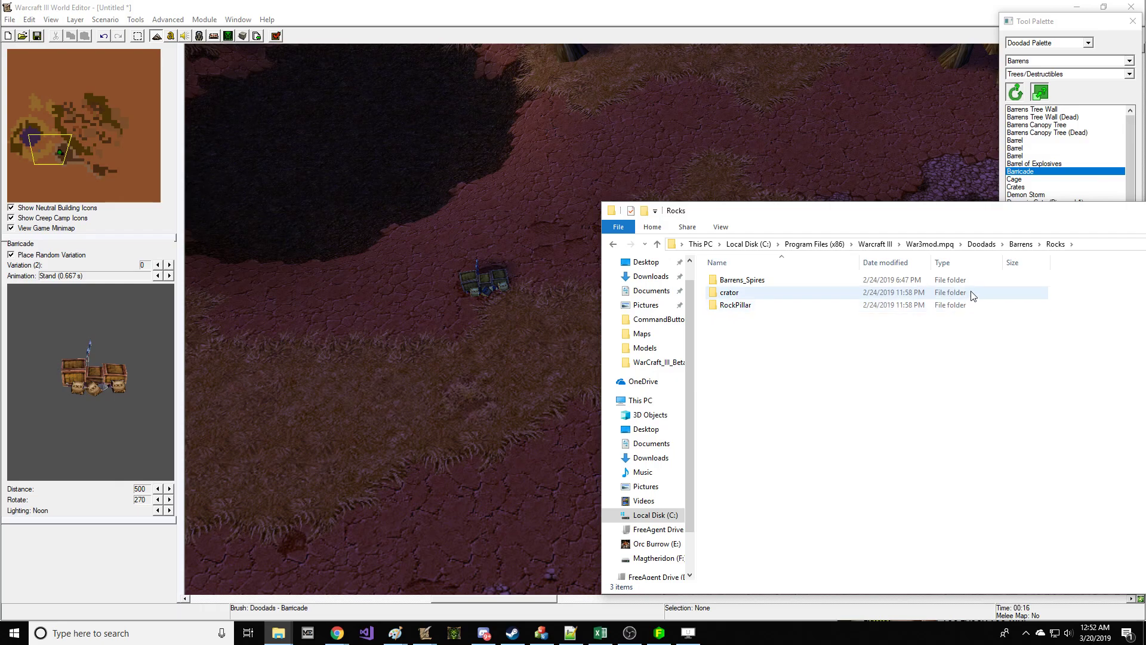
Step: Browse the Barrens Structures folder and inspect the model files in its RuinedArch subfolder
{"action": "left_click", "coordinate": [1020, 245]}
{"action": "left_click", "coordinate": [765, 306]}
{"action": "double_click", "coordinate": [765, 306]}
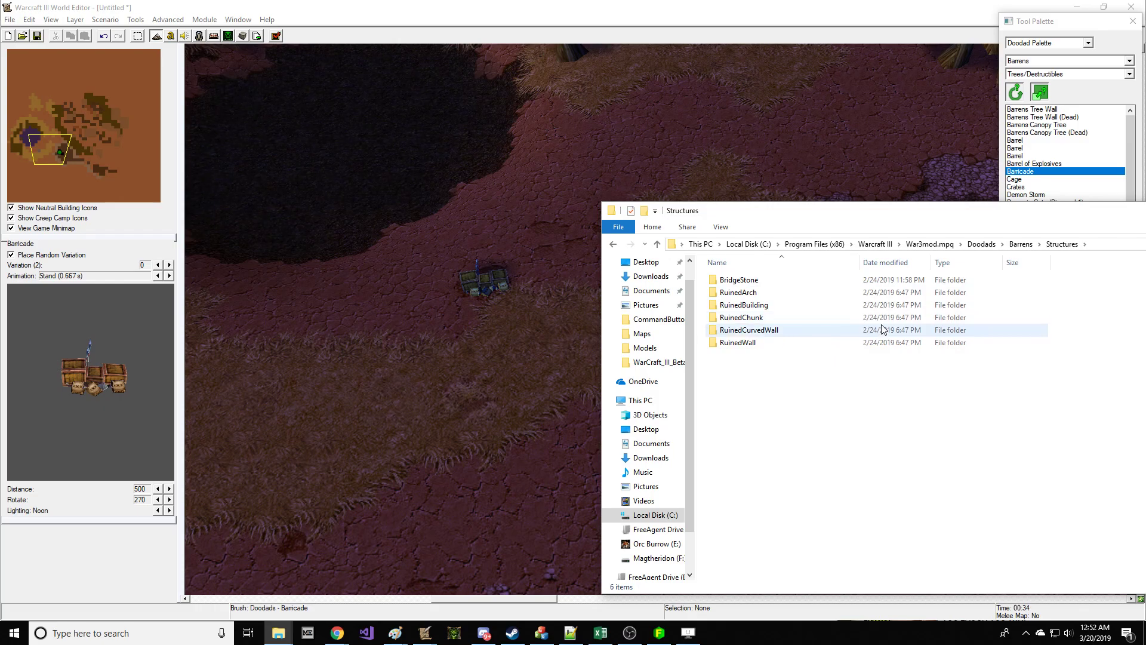
{"action": "double_click", "coordinate": [890, 294]}
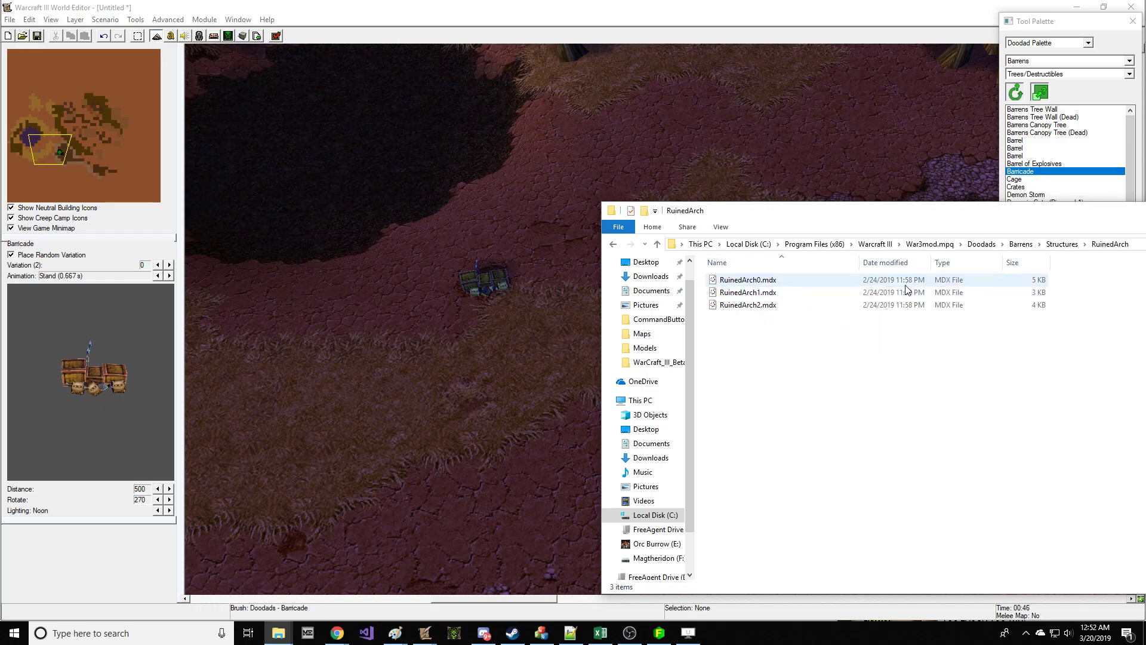
{"action": "left_click", "coordinate": [1073, 247]}
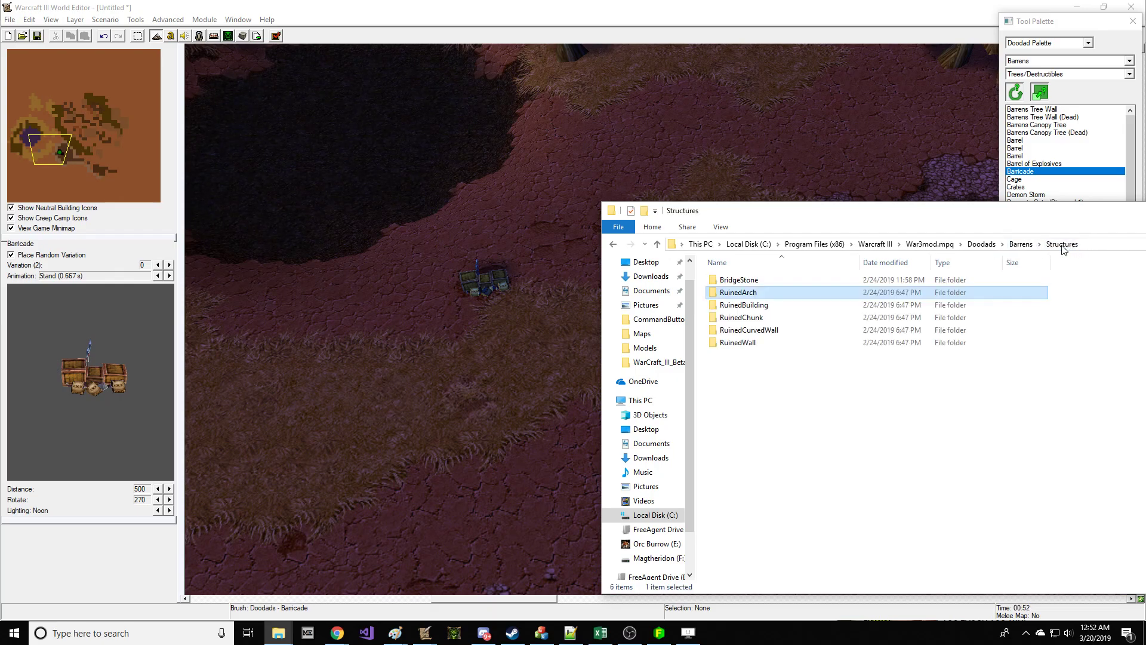
Step: Return to the World Editor and find the Archway entry among the Object Editor's doodads
{"action": "left_click", "coordinate": [199, 37]}
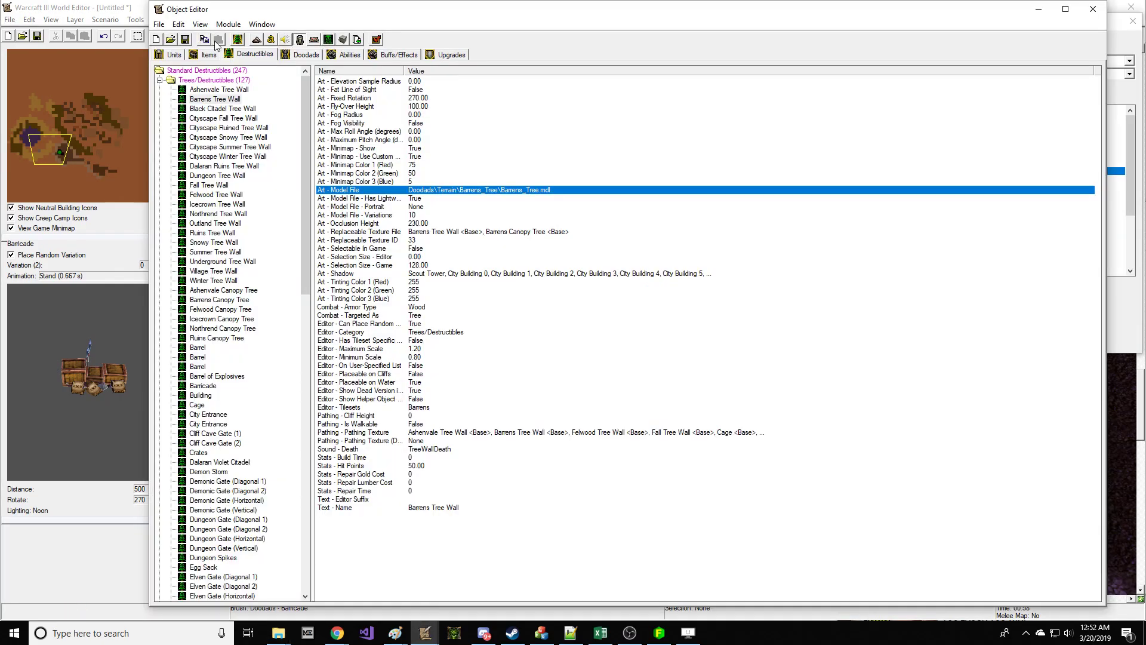
{"action": "left_click", "coordinate": [299, 54]}
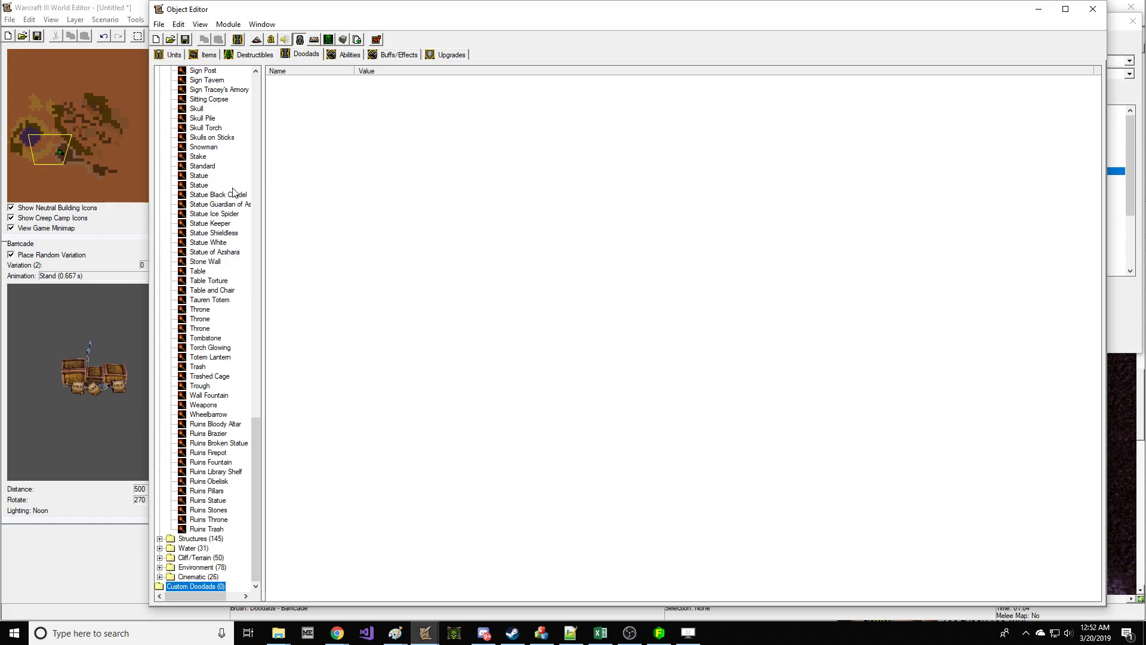
{"action": "key", "text": "ctrl+f"}
{"action": "key", "text": "Return"}
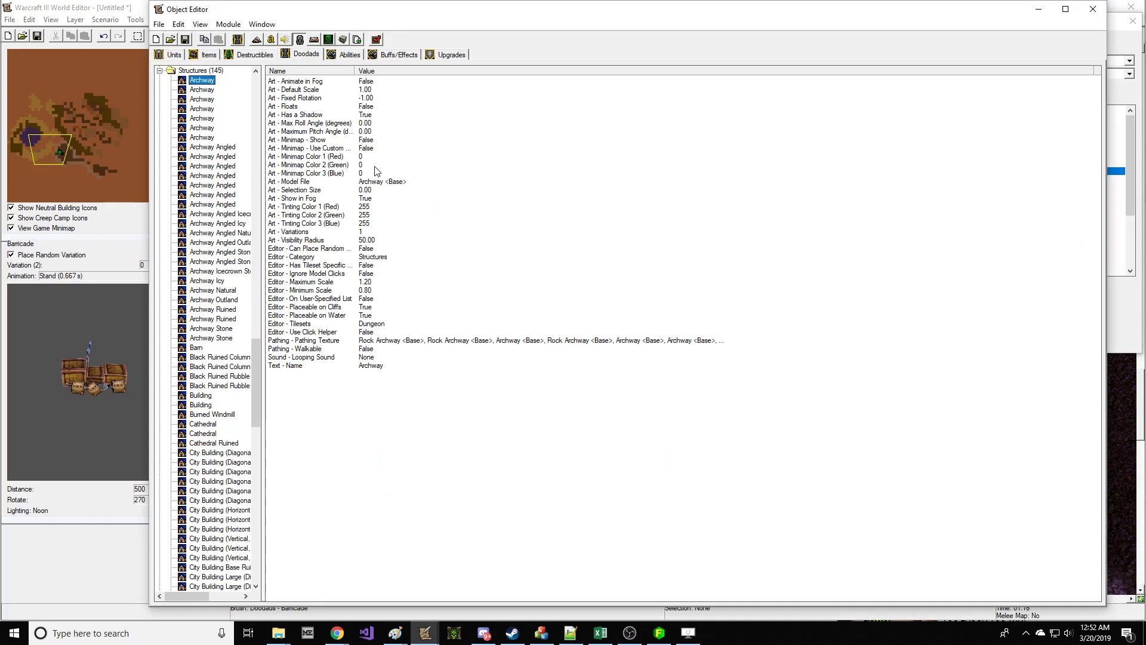
Step: Examine the model files and tilesets of the Archway, Archway Angled and Archway Stone doodads in the Structures group
{"action": "key", "text": "Down"}
{"action": "key", "text": "Down"}
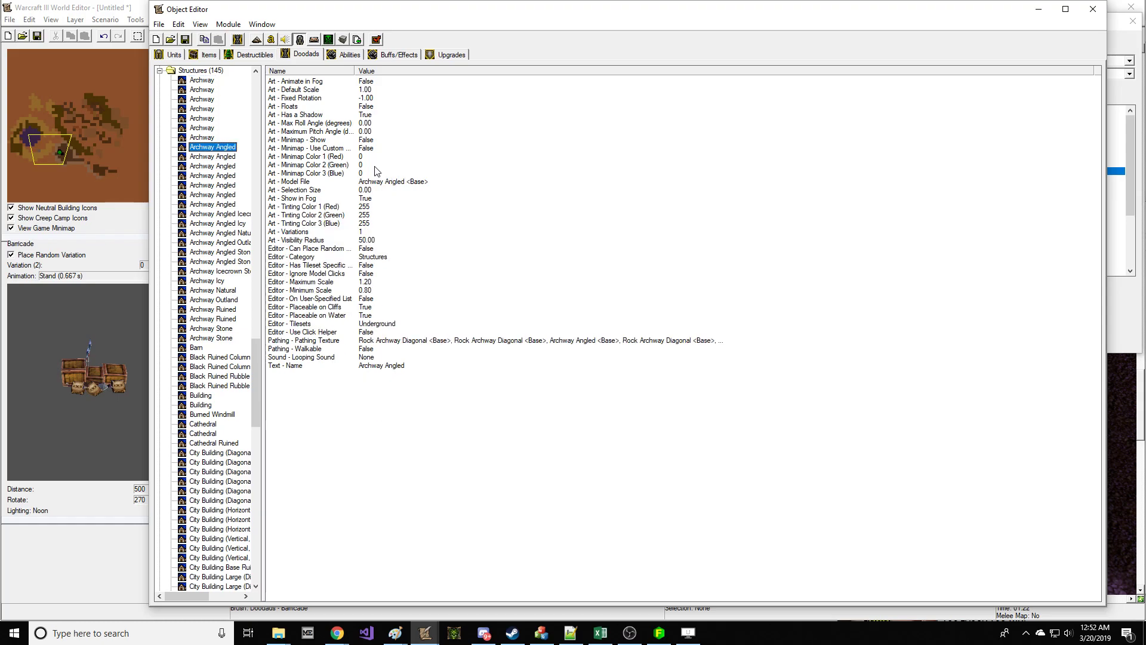
{"action": "key", "text": "Up"}
{"action": "key", "text": "Up"}
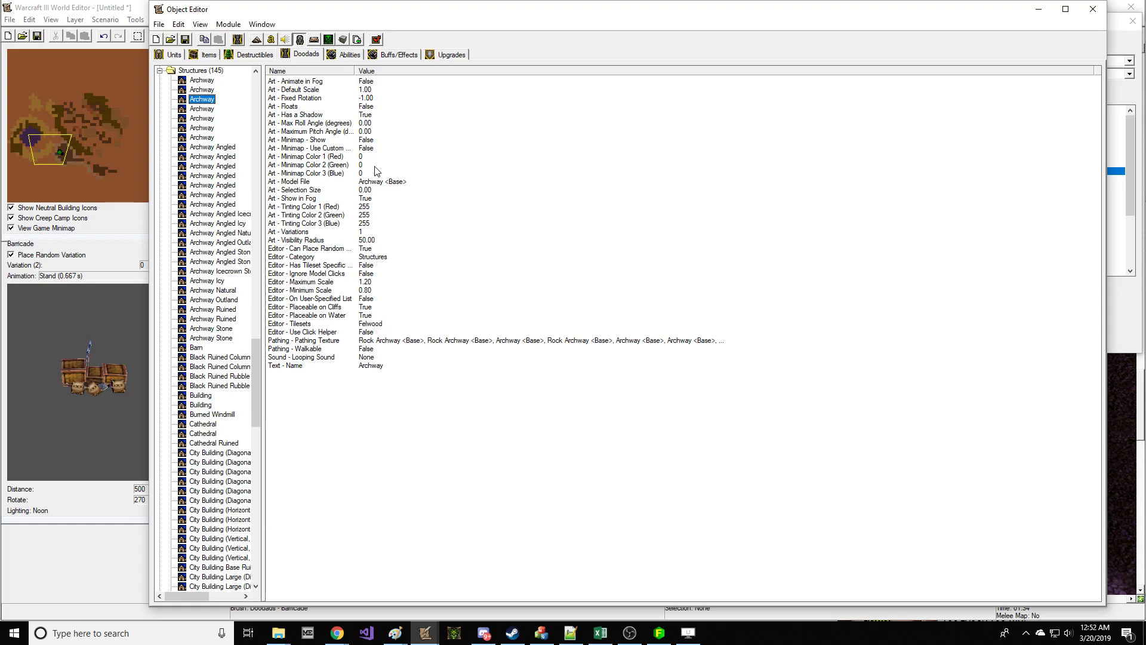
{"action": "key", "text": "Up"}
{"action": "key", "text": "Up"}
{"action": "key", "text": "Down"}
{"action": "key", "text": "Down"}
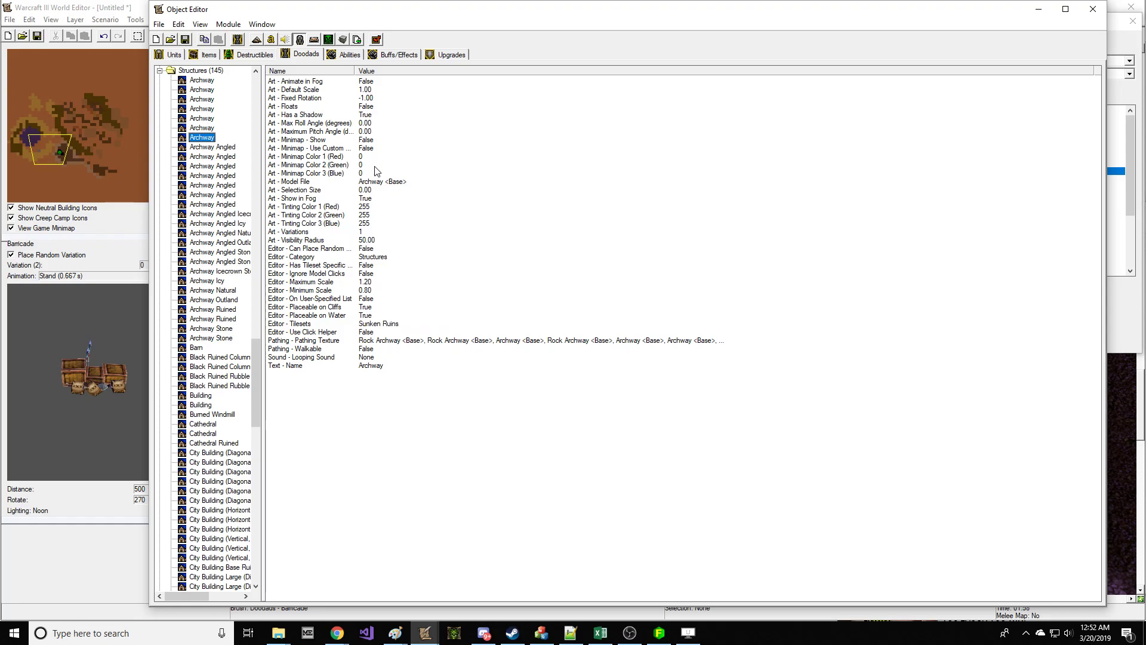
{"action": "key", "text": "Down"}
{"action": "key", "text": "Down"}
{"action": "key", "text": "Down"}
{"action": "key", "text": "Down"}
{"action": "key", "text": "Down"}
{"action": "key", "text": "Down"}
{"action": "key", "text": "Down"}
{"action": "key", "text": "Down"}
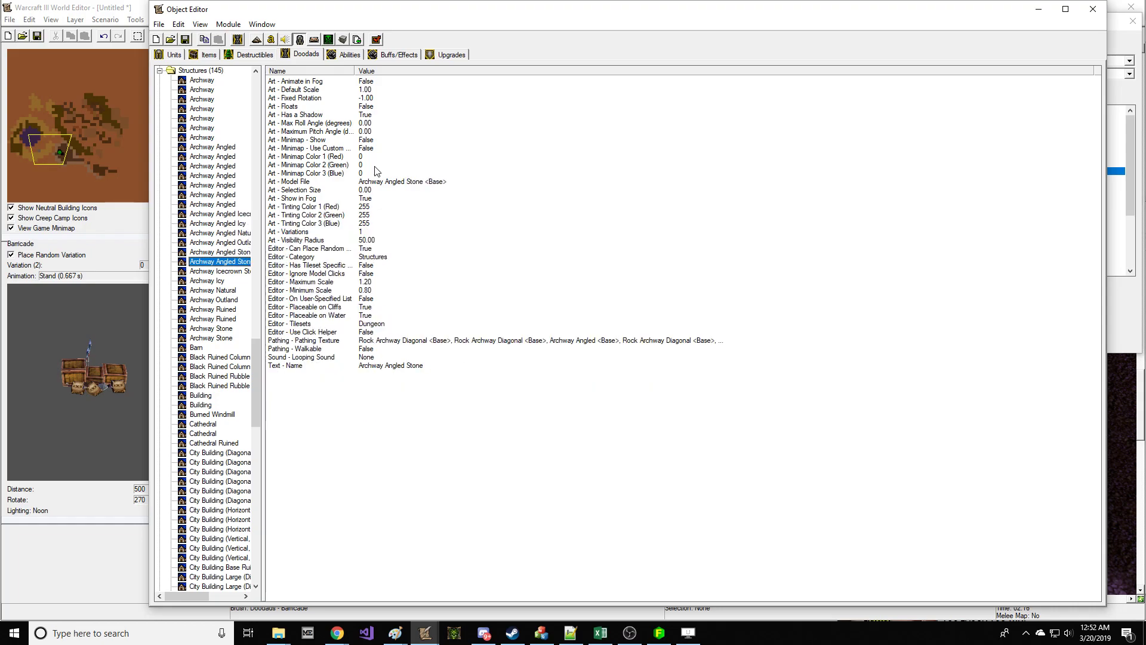
{"action": "key", "text": "Down"}
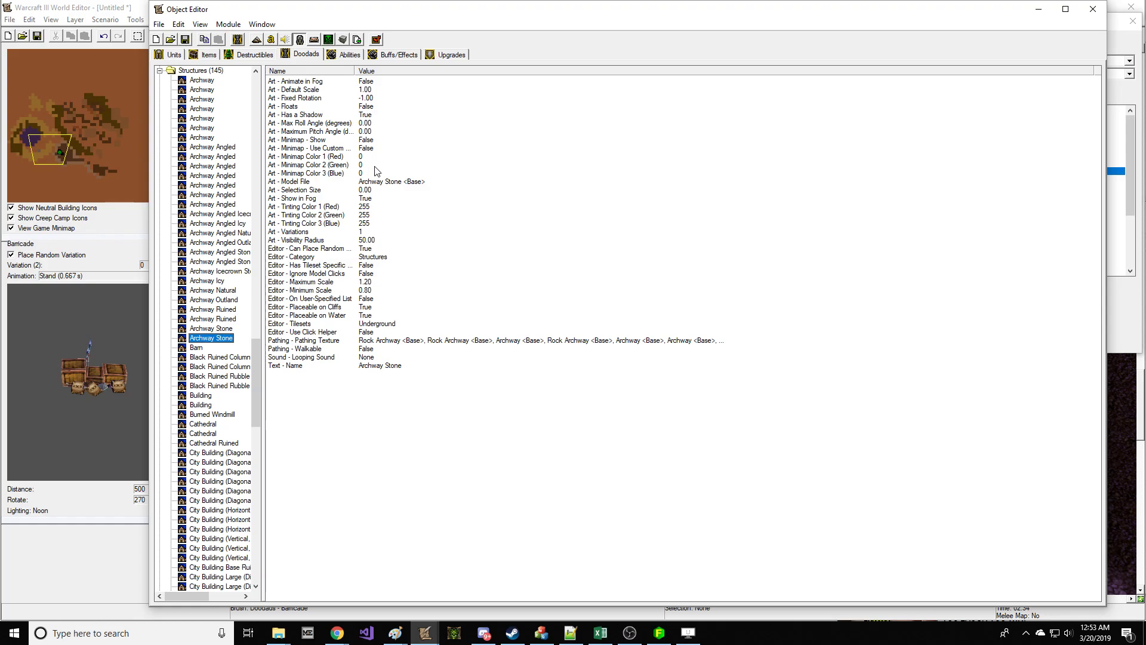
Step: Return to the map view and place a Ruined Arch from the Barrens Structures doodads just southeast of the pit
{"action": "left_click", "coordinate": [62, 324]}
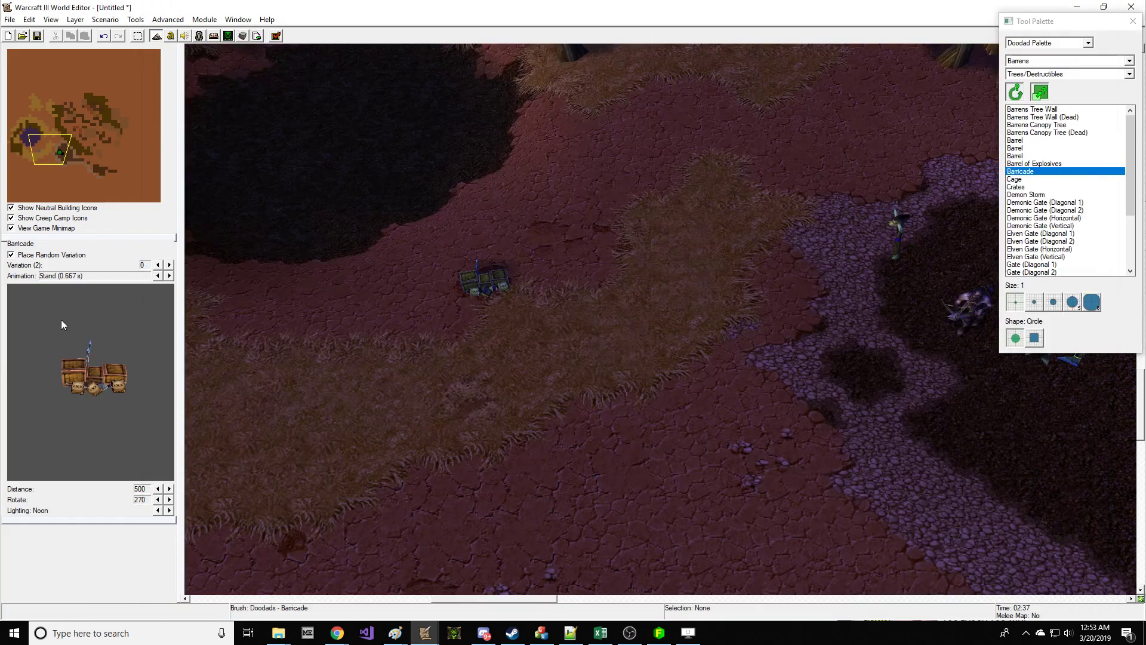
{"action": "left_click", "coordinate": [1057, 74]}
{"action": "left_click", "coordinate": [1059, 137]}
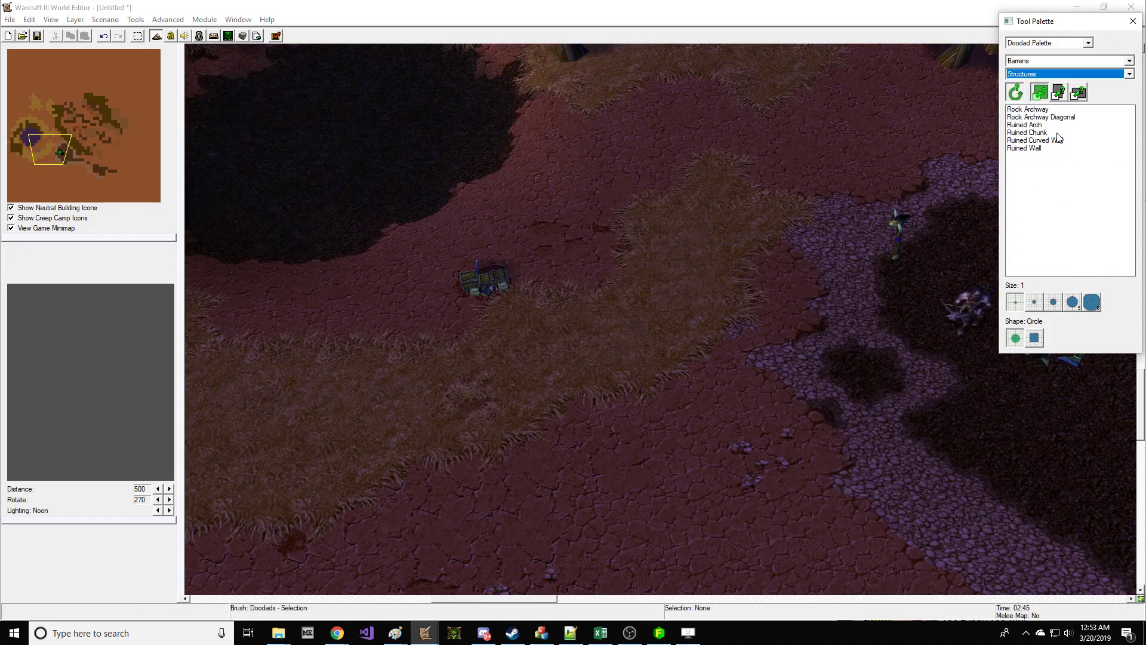
{"action": "left_click", "coordinate": [1055, 125]}
{"action": "left_click", "coordinate": [1054, 133]}
{"action": "left_click", "coordinate": [1055, 124]}
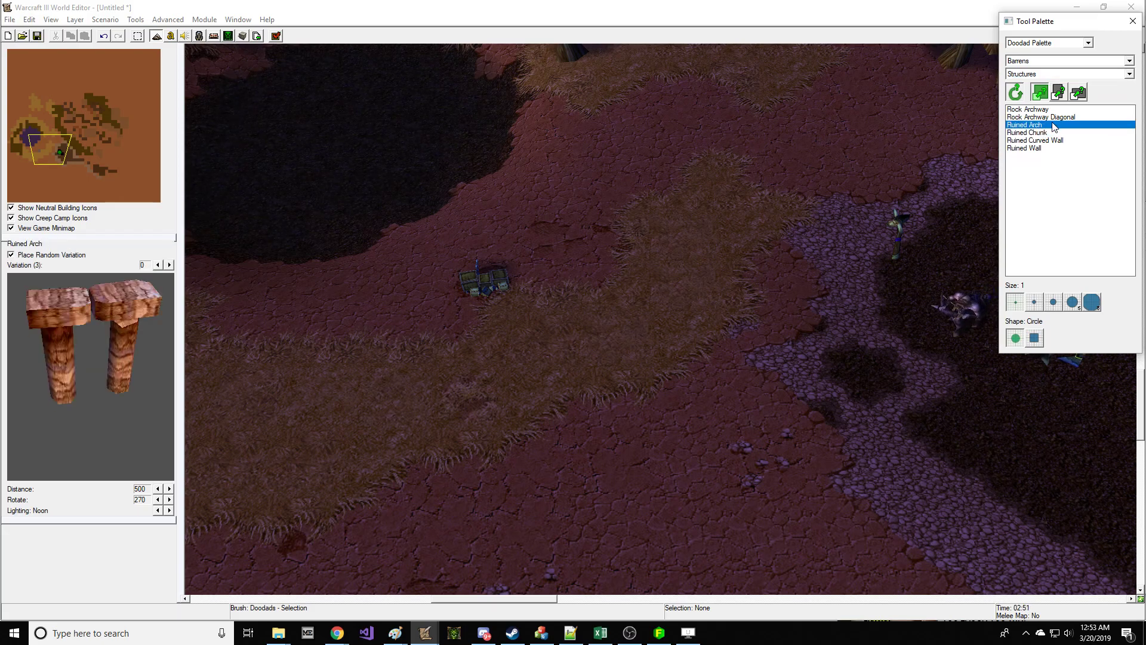
{"action": "right_click_drag", "start_coordinate": [588, 286], "coordinate": [661, 338]}
{"action": "right_click_drag", "start_coordinate": [624, 271], "coordinate": [619, 296]}
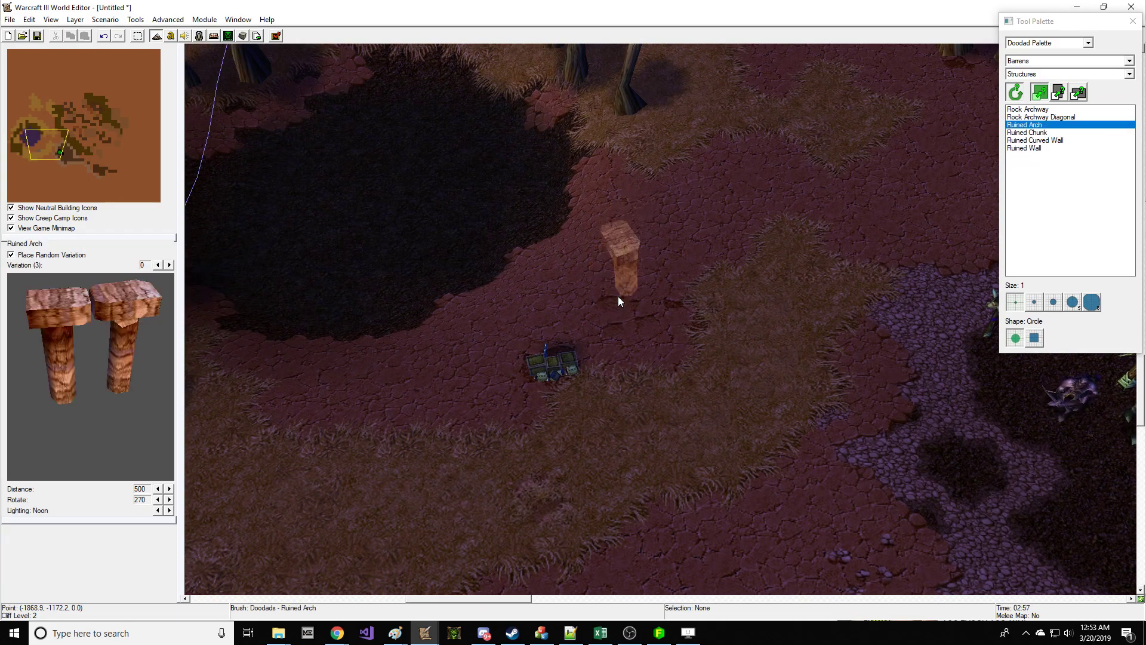
{"action": "left_click", "coordinate": [591, 293]}
{"action": "right_click", "coordinate": [498, 299]}
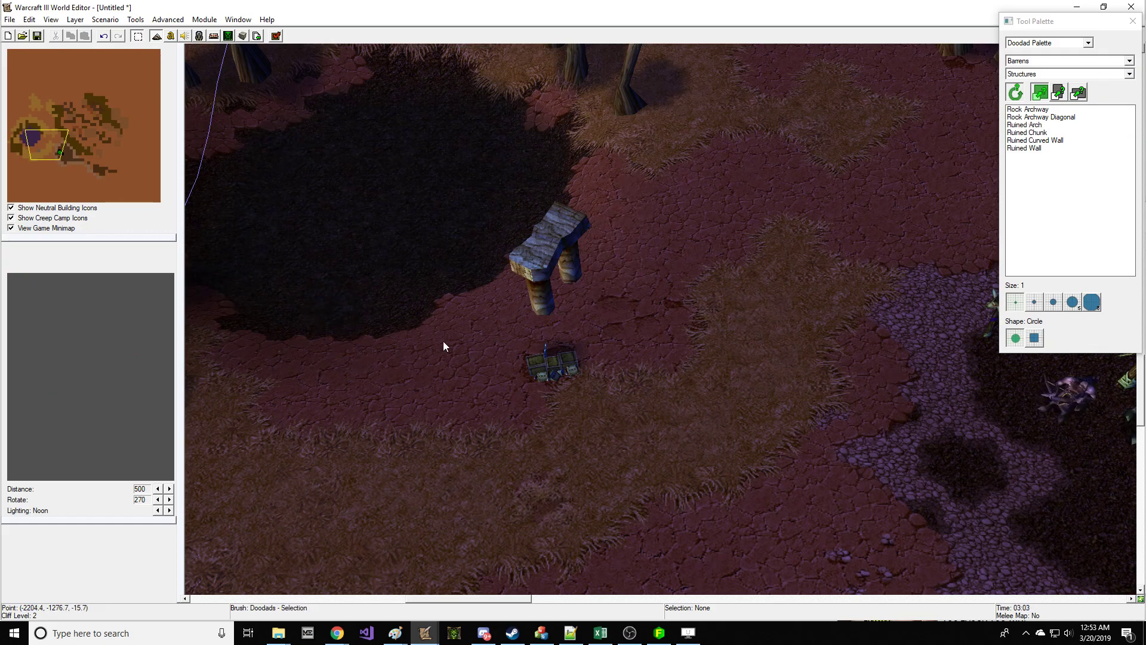
Step: Place two more Ruined Arch doodads along the southern edge of the pit, west of the first arch
{"action": "key", "text": "space"}
{"action": "key", "text": "space"}
{"action": "key", "text": "space"}
{"action": "key", "text": "space"}
{"action": "key", "text": "space"}
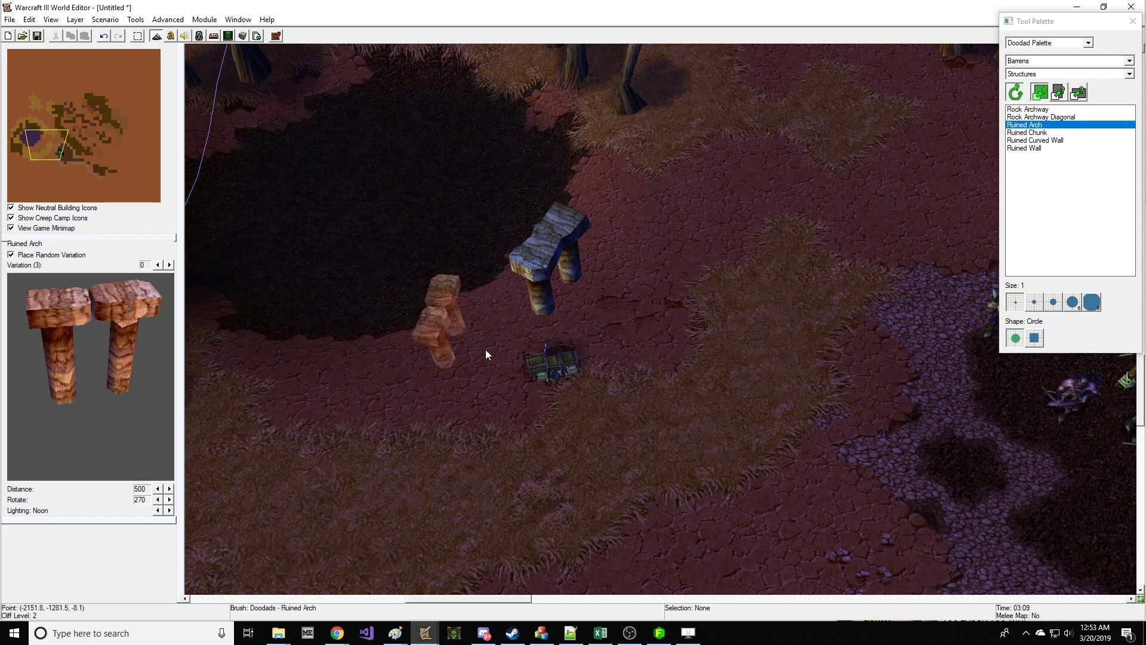
{"action": "left_click", "coordinate": [475, 350]}
{"action": "right_click", "coordinate": [475, 349]}
{"action": "left_click_drag", "start_coordinate": [433, 344], "coordinate": [393, 367]}
{"action": "right_click_drag", "start_coordinate": [393, 367], "coordinate": [605, 363]}
{"action": "key", "text": "space"}
{"action": "left_click", "coordinate": [603, 367]}
{"action": "key", "text": "space"}
{"action": "left_click", "coordinate": [598, 359]}
Step: Reorient the westernmost Ruined Arch and place another one at the pit's northeast edge
{"action": "left_click_drag", "start_coordinate": [582, 422], "coordinate": [568, 478]}
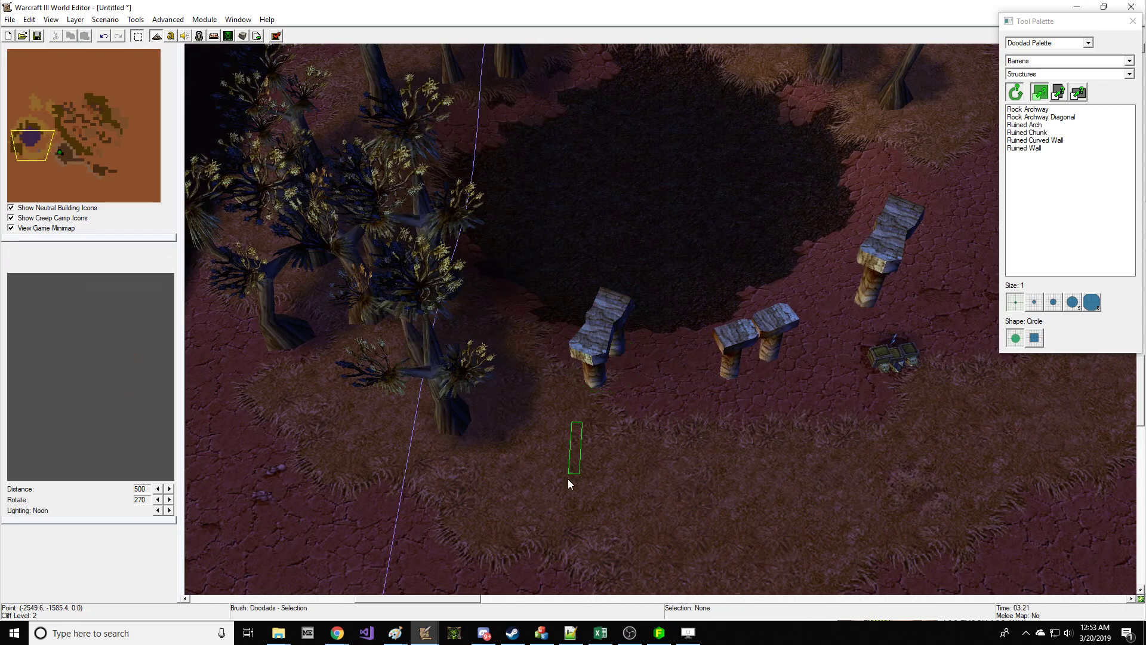
{"action": "double_click", "coordinate": [619, 356]}
{"action": "left_click", "coordinate": [602, 396]}
{"action": "key", "text": "space"}
{"action": "mouse_move", "coordinate": [560, 461]}
{"action": "right_mouse_down"}
{"action": "mouse_move", "coordinate": [716, 297]}
{"action": "mouse_move", "coordinate": [786, 247]}
{"action": "mouse_move", "coordinate": [860, 227]}
{"action": "right_mouse_up"}
{"action": "left_click", "coordinate": [715, 275]}
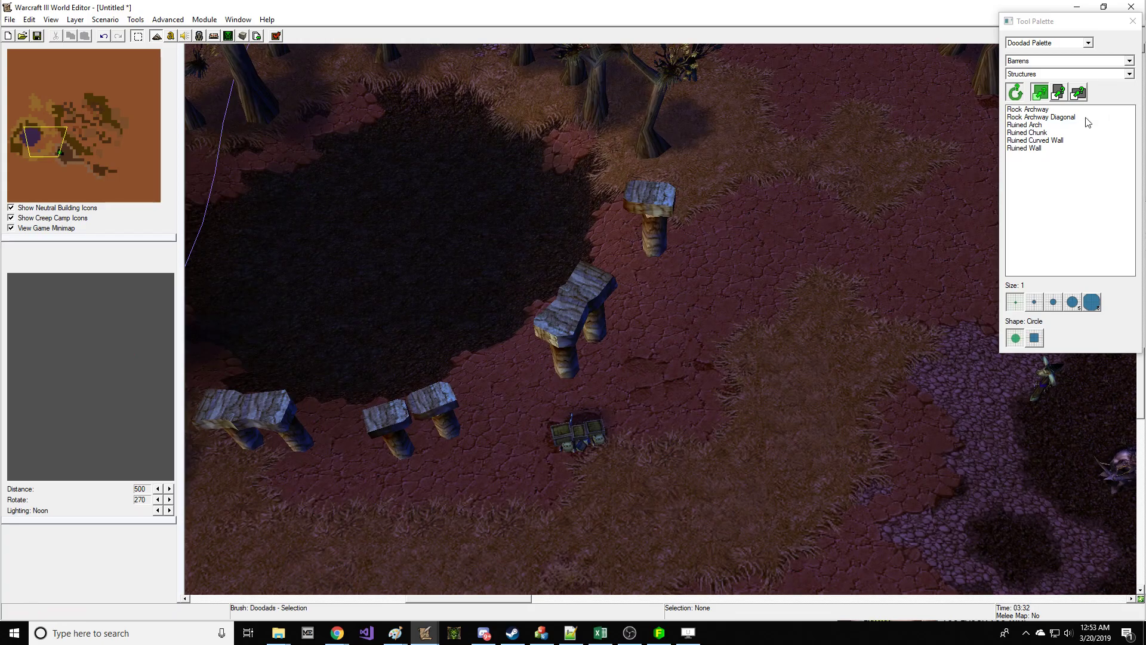
Step: Try placing a Rock Archway on the open ground east of the pit
{"action": "left_click", "coordinate": [1088, 111]}
{"action": "left_click", "coordinate": [1084, 118]}
{"action": "left_click", "coordinate": [1087, 109]}
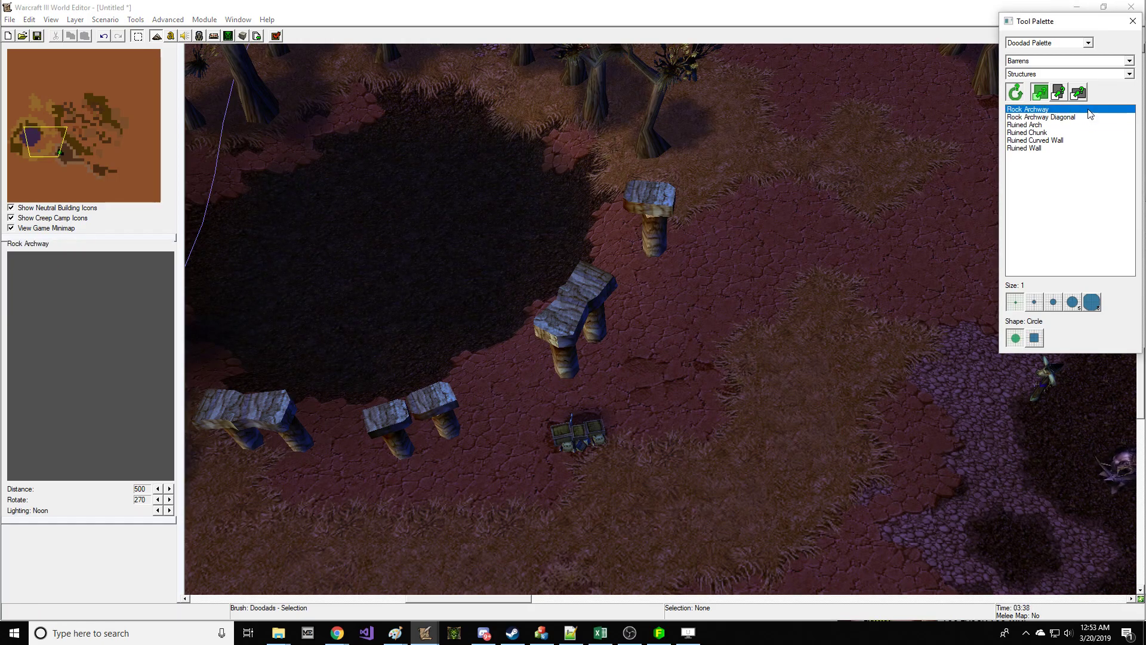
{"action": "mouse_move", "coordinate": [851, 304]}
{"action": "right_mouse_down"}
{"action": "mouse_move", "coordinate": [716, 191]}
{"action": "mouse_move", "coordinate": [716, 246]}
{"action": "right_mouse_up"}
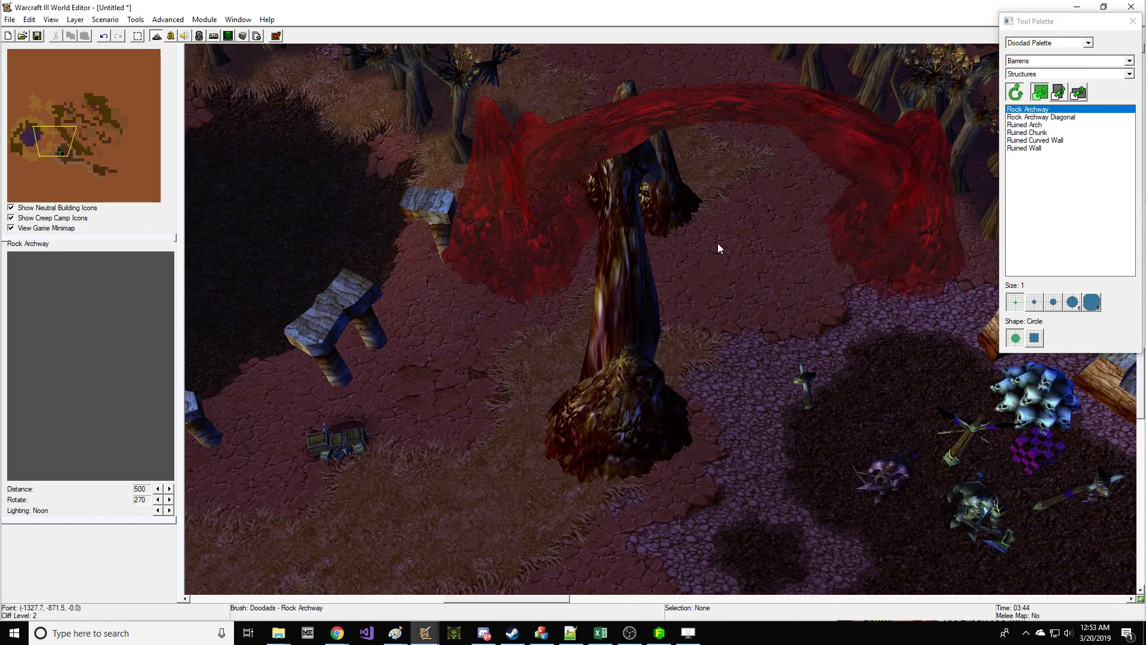
Step: Preview the Ruined Curved Wall, Ruined Wall, Ruined Chunk and Ruined Arch doodads and flip through their variations
{"action": "left_click", "coordinate": [1078, 141]}
{"action": "left_click", "coordinate": [1079, 149]}
{"action": "left_click", "coordinate": [1083, 141]}
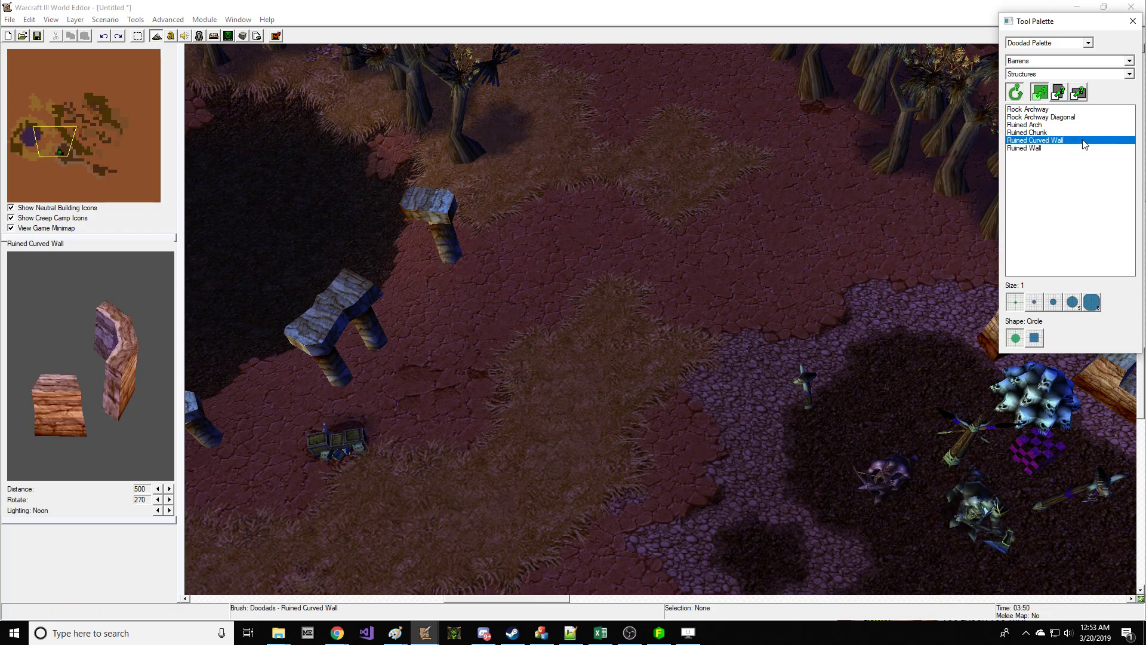
{"action": "left_click", "coordinate": [1087, 125]}
{"action": "left_click", "coordinate": [1090, 132]}
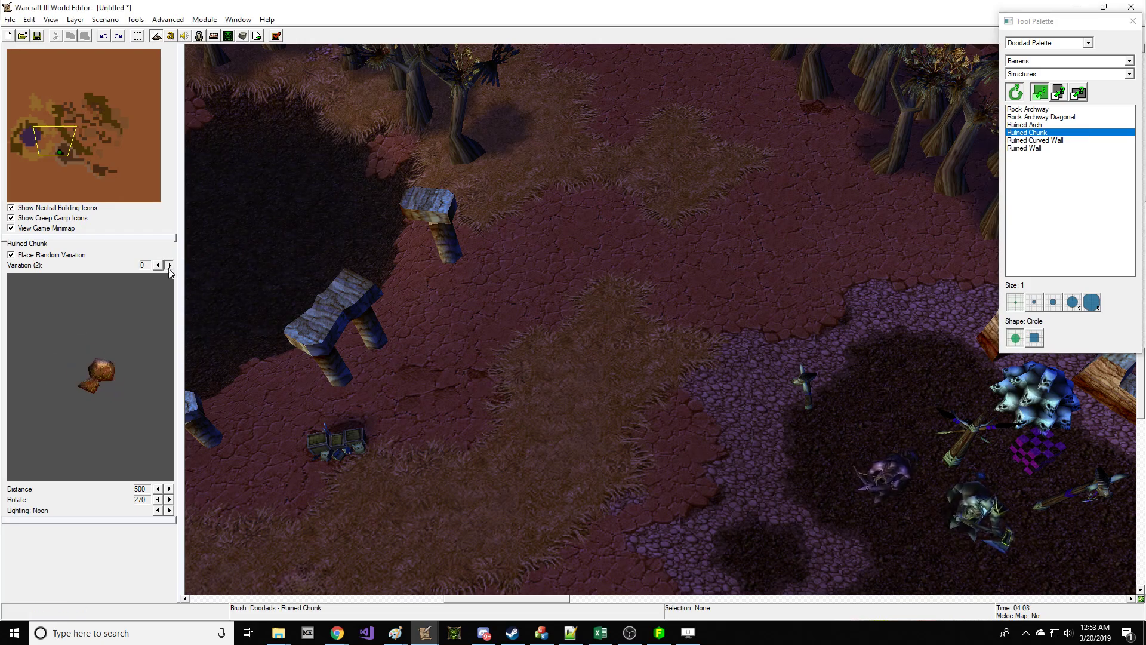
{"action": "left_click", "coordinate": [1042, 125]}
{"action": "left_click", "coordinate": [161, 264]}
{"action": "left_click", "coordinate": [161, 264]}
{"action": "left_click", "coordinate": [161, 264]}
{"action": "left_click", "coordinate": [161, 264]}
{"action": "mouse_move", "coordinate": [538, 257]}
{"action": "right_mouse_down"}
{"action": "mouse_move", "coordinate": [618, 245]}
{"action": "mouse_move", "coordinate": [275, 225]}
{"action": "mouse_move", "coordinate": [191, 203]}
{"action": "right_mouse_up"}
{"action": "mouse_move", "coordinate": [371, 274]}
{"action": "right_mouse_down"}
{"action": "mouse_move", "coordinate": [649, 246]}
{"action": "mouse_move", "coordinate": [705, 292]}
{"action": "right_mouse_up"}
{"action": "key", "text": "space"}
{"action": "right_click_drag", "start_coordinate": [611, 288], "coordinate": [633, 388]}
Step: Place a Ruined Wall just southwest of the pit, near the trees
{"action": "left_click", "coordinate": [1084, 149]}
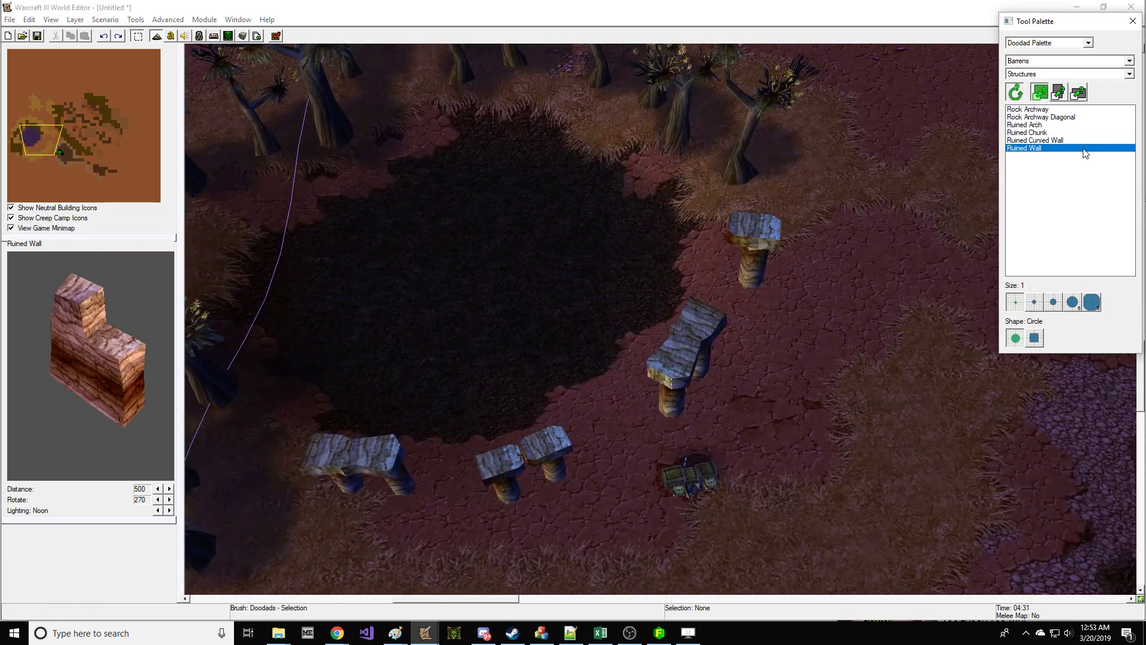
{"action": "right_click_drag", "start_coordinate": [528, 490], "coordinate": [577, 221]}
{"action": "left_click", "coordinate": [396, 246]}
{"action": "mouse_move", "coordinate": [601, 119]}
{"action": "right_mouse_down"}
{"action": "mouse_move", "coordinate": [558, 273]}
{"action": "mouse_move", "coordinate": [547, 466]}
{"action": "right_mouse_up"}
{"action": "key", "text": "space"}
{"action": "right_click_drag", "start_coordinate": [693, 209], "coordinate": [782, 190]}
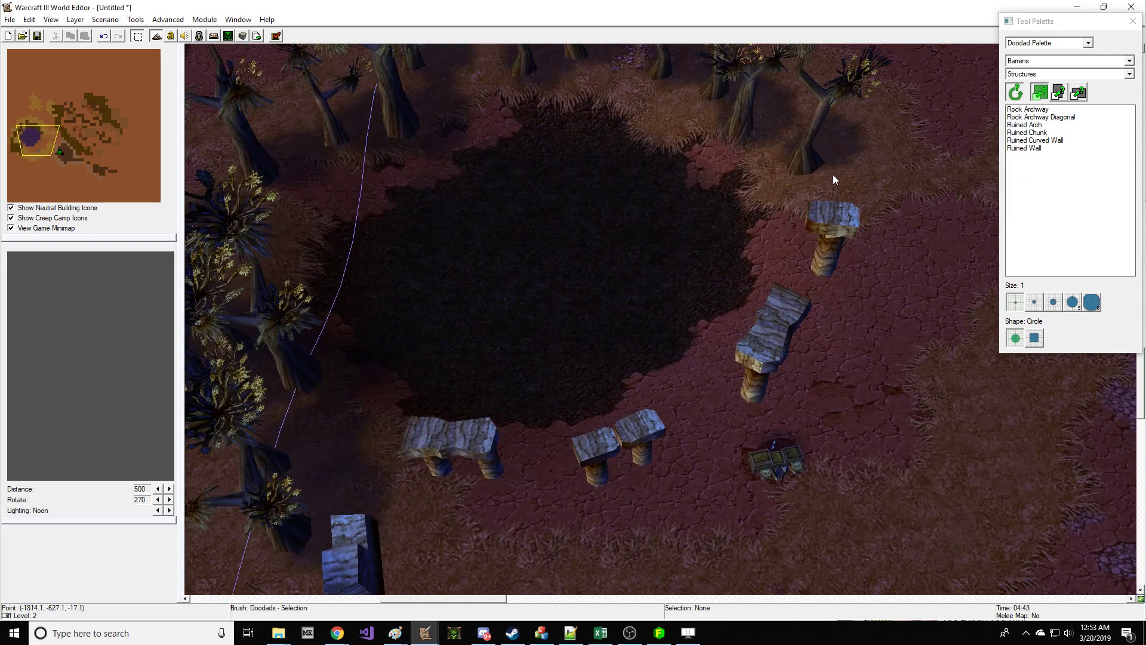
Step: Place two Cactus doodads from the Barrens Environment category east of the pit and shift one slightly north
{"action": "left_click", "coordinate": [1054, 74]}
{"action": "left_click", "coordinate": [1053, 105]}
{"action": "left_click", "coordinate": [1054, 118]}
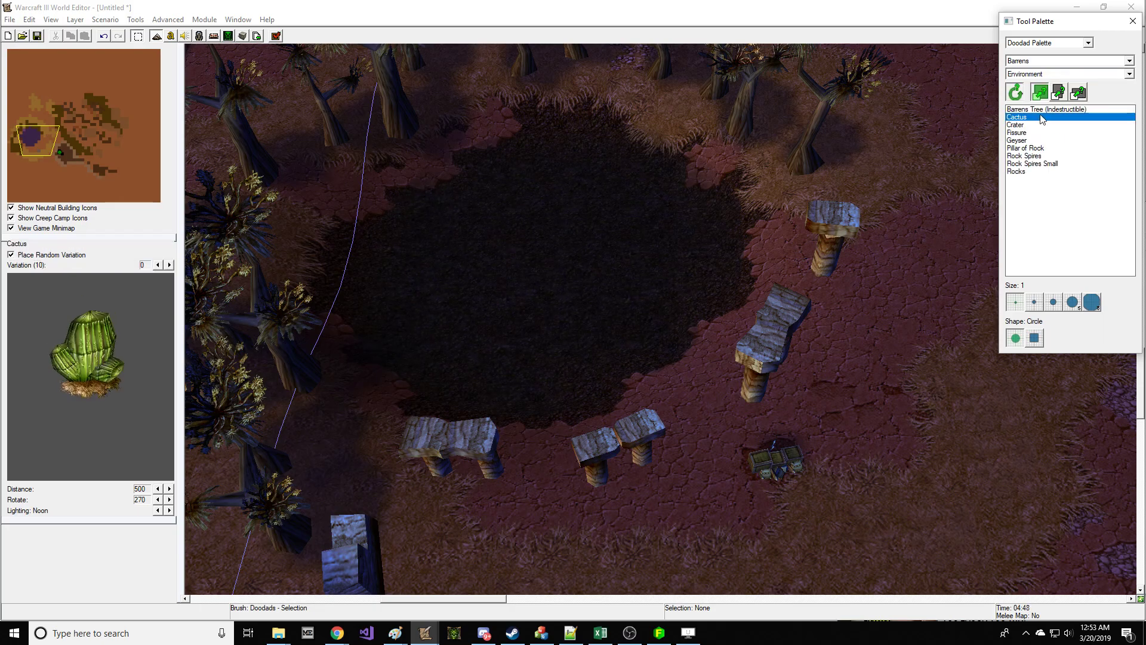
{"action": "right_click_drag", "start_coordinate": [878, 243], "coordinate": [739, 305]}
{"action": "left_click", "coordinate": [549, 219]}
{"action": "key", "text": "space"}
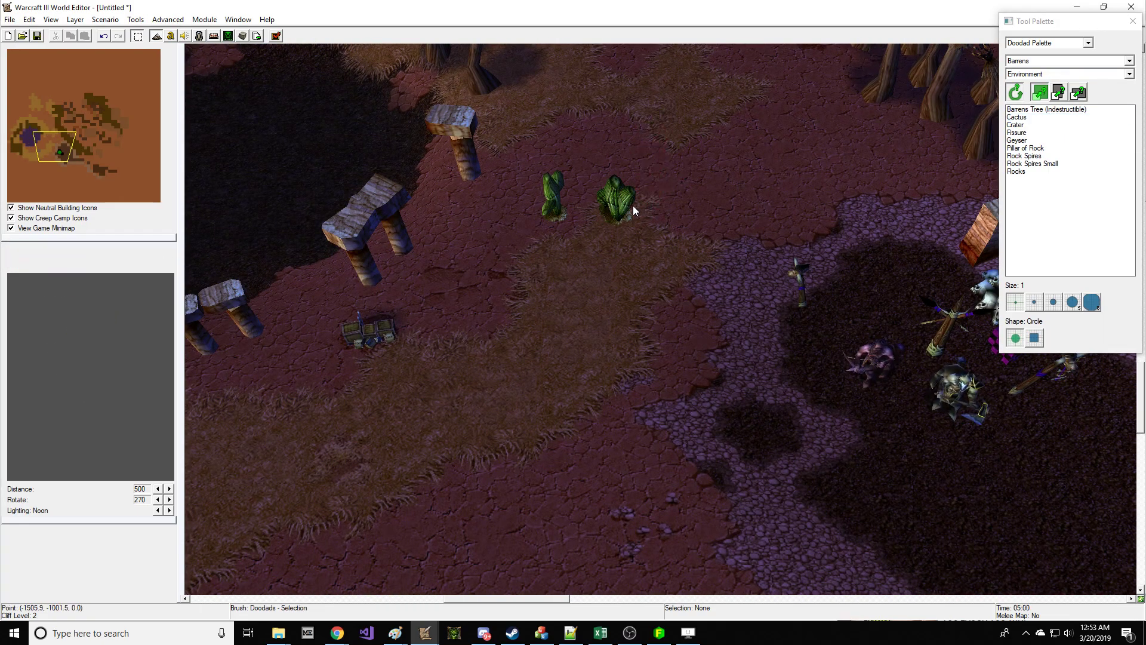
{"action": "left_click", "coordinate": [610, 173]}
Step: Place a Pillar of Rock in the cracked-dirt clearing north of the pit
{"action": "left_click", "coordinate": [1045, 157]}
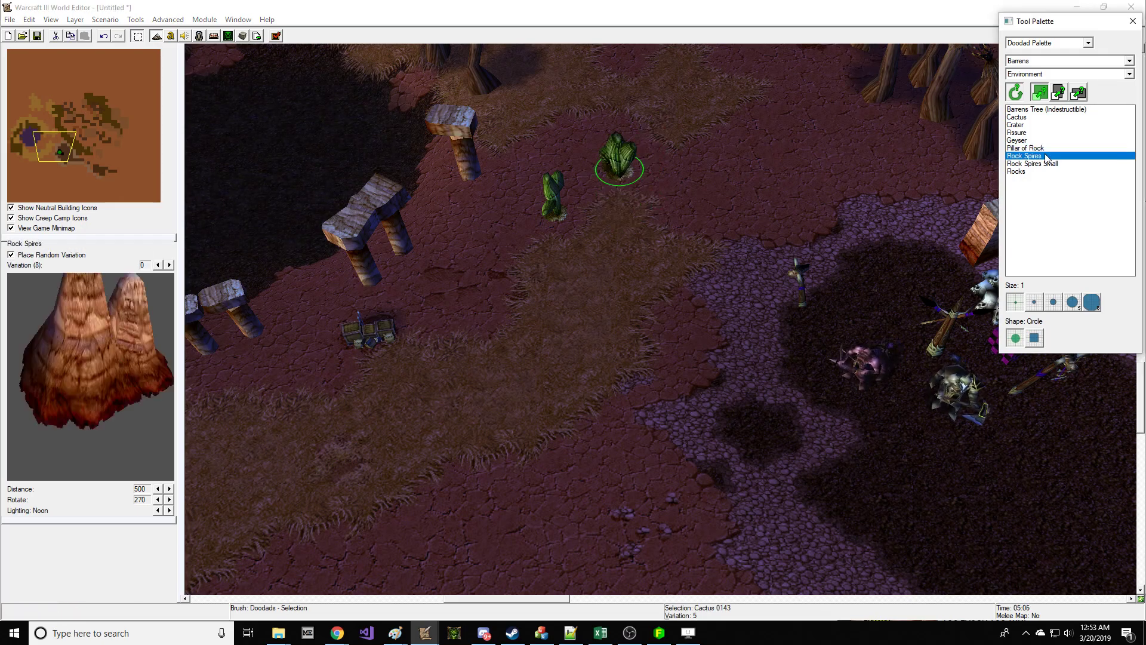
{"action": "left_click", "coordinate": [1048, 141]}
{"action": "left_click", "coordinate": [1038, 148]}
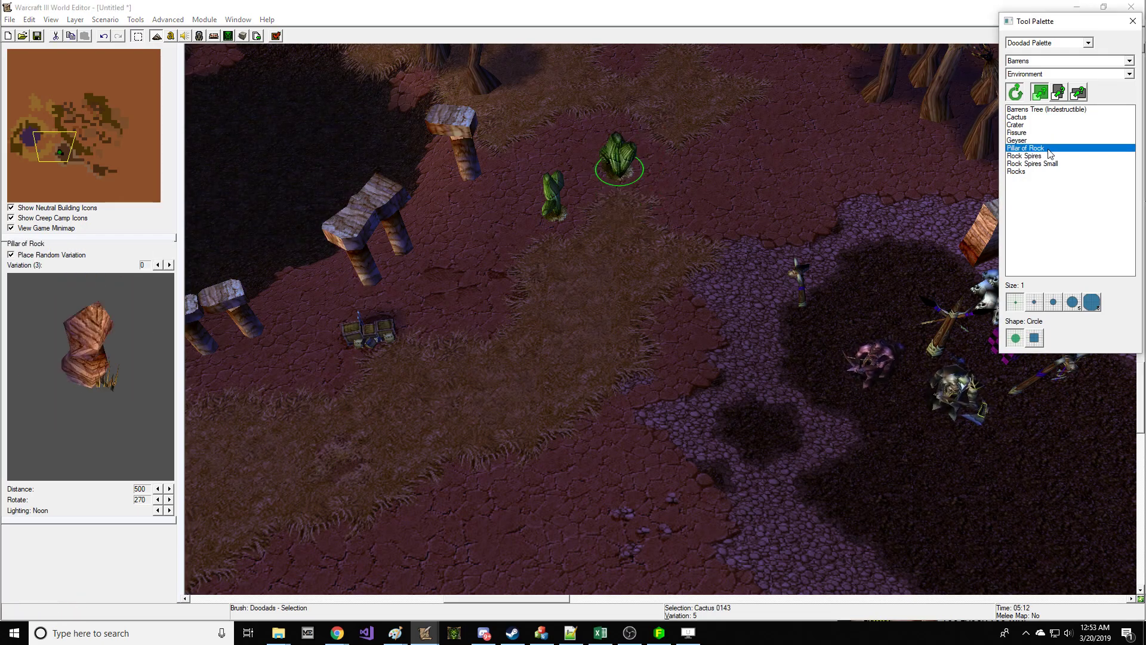
{"action": "key", "text": "ctrl+z"}
{"action": "key", "text": "ctrl+z"}
{"action": "right_click_drag", "start_coordinate": [702, 298], "coordinate": [601, 258]}
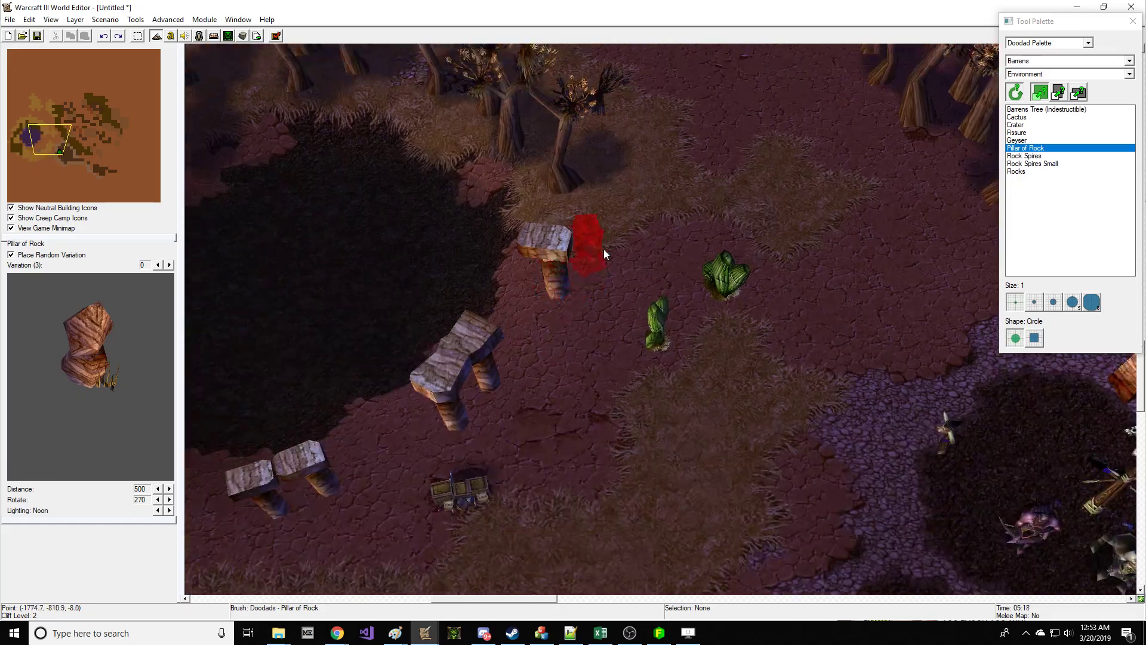
{"action": "right_click_drag", "start_coordinate": [636, 224], "coordinate": [433, 278]}
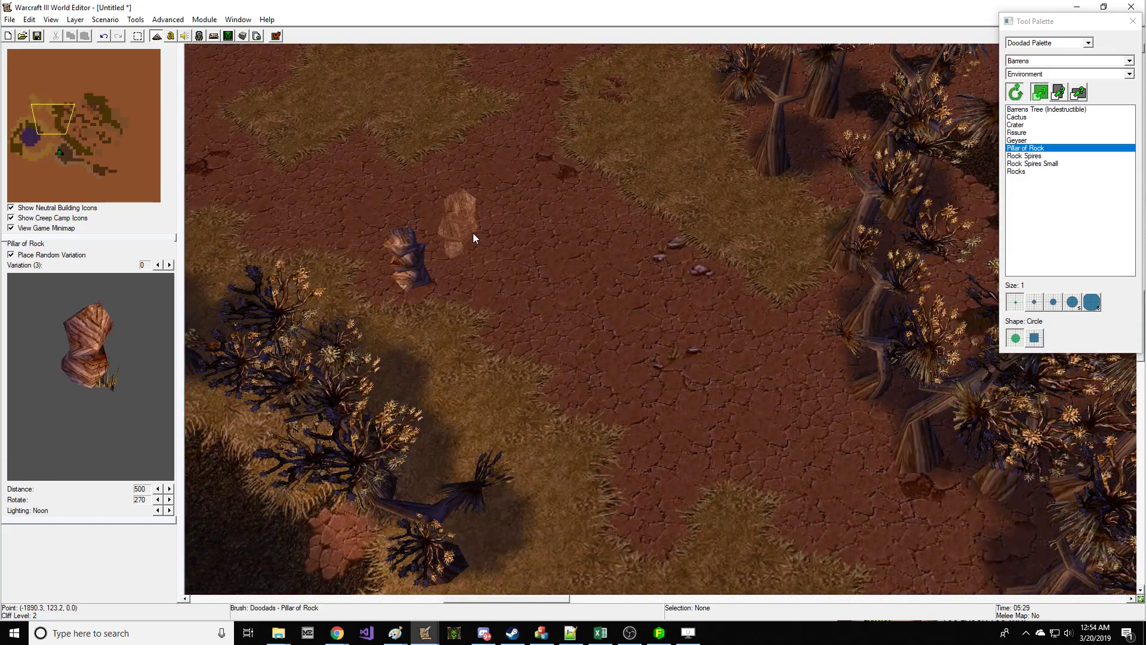
Step: Place a Rock Spires doodad on the ground north of the rock pillars
{"action": "left_click", "coordinate": [1062, 172]}
{"action": "left_click", "coordinate": [1072, 164]}
{"action": "left_click", "coordinate": [1076, 155]}
{"action": "left_click", "coordinate": [1075, 149]}
{"action": "left_click", "coordinate": [1077, 155]}
{"action": "right_click_drag", "start_coordinate": [672, 250], "coordinate": [733, 235]}
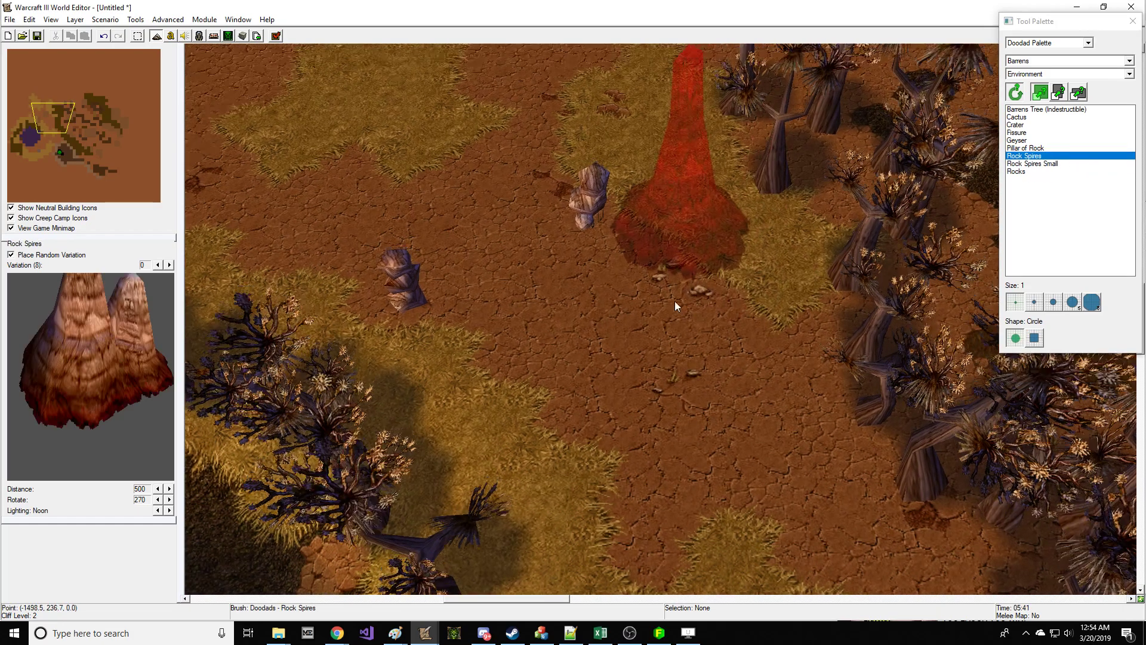
{"action": "key", "text": "space"}
{"action": "right_click_drag", "start_coordinate": [612, 289], "coordinate": [525, 358]}
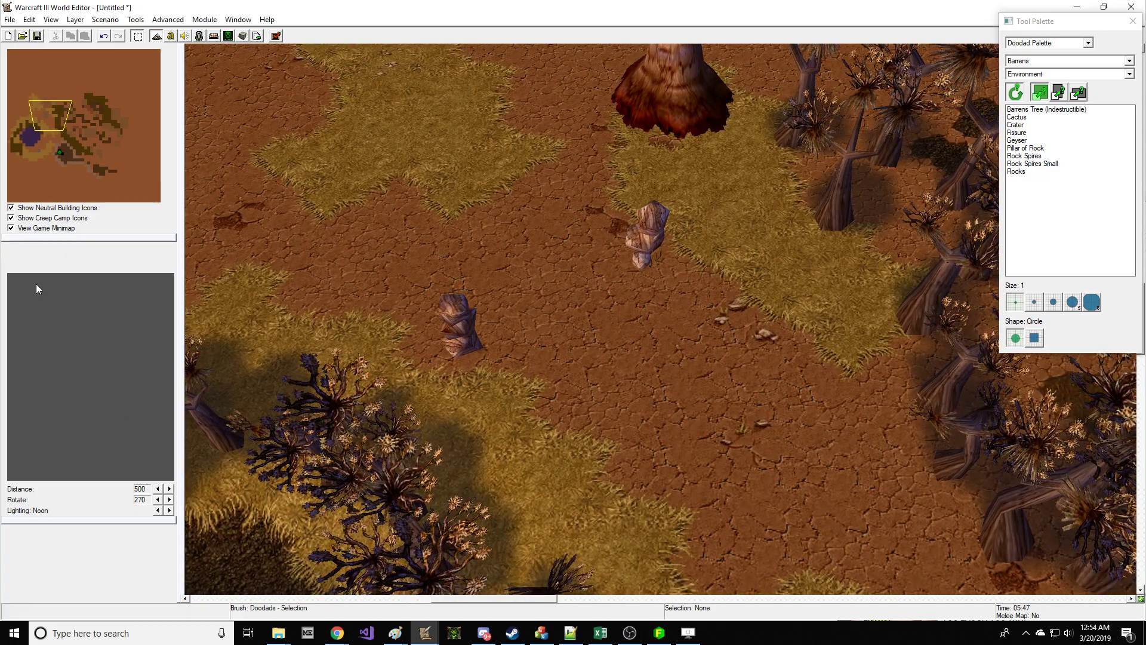
Step: Look over the map east of the pit and switch from doodads to the Unit Palette
{"action": "right_click_drag", "start_coordinate": [674, 406], "coordinate": [665, 229]}
{"action": "right_click_drag", "start_coordinate": [731, 364], "coordinate": [657, 246]}
{"action": "right_click_drag", "start_coordinate": [644, 359], "coordinate": [591, 351]}
{"action": "right_click_drag", "start_coordinate": [776, 325], "coordinate": [612, 311]}
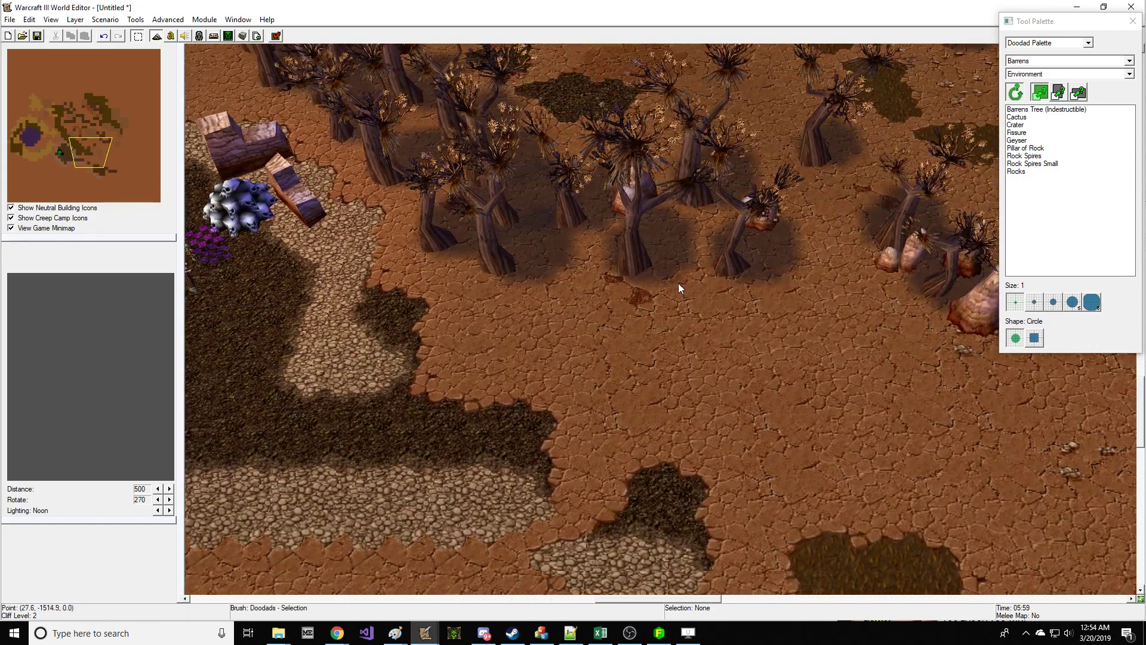
{"action": "left_click", "coordinate": [1025, 148]}
{"action": "left_click", "coordinate": [1063, 74]}
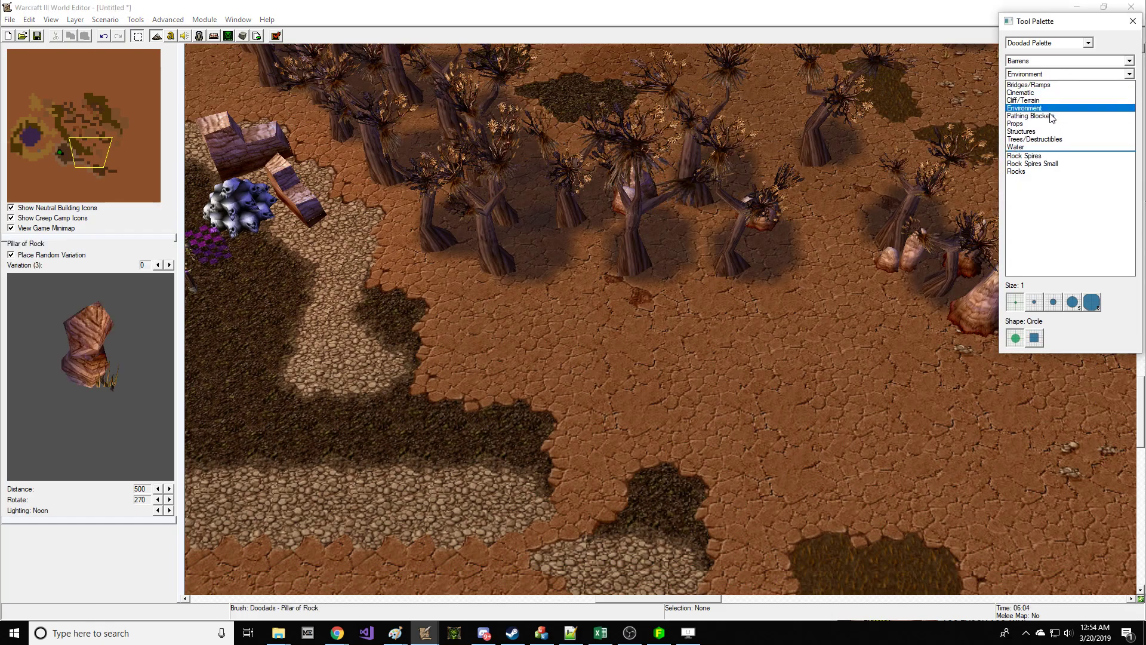
{"action": "left_click", "coordinate": [1046, 43]}
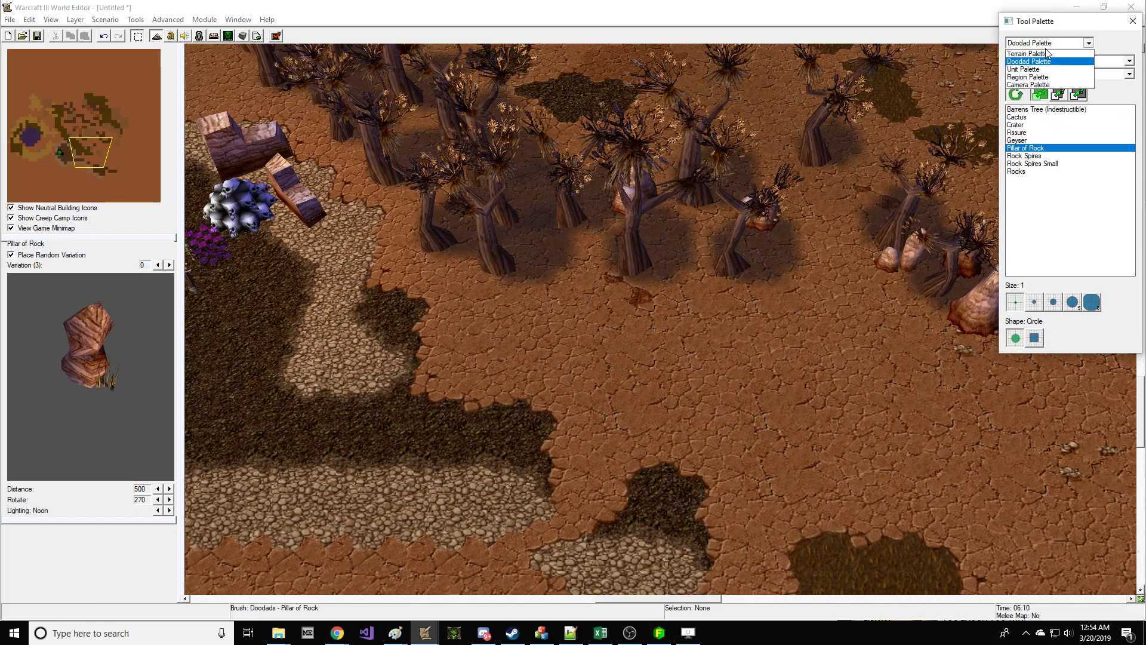
{"action": "left_click", "coordinate": [1042, 69]}
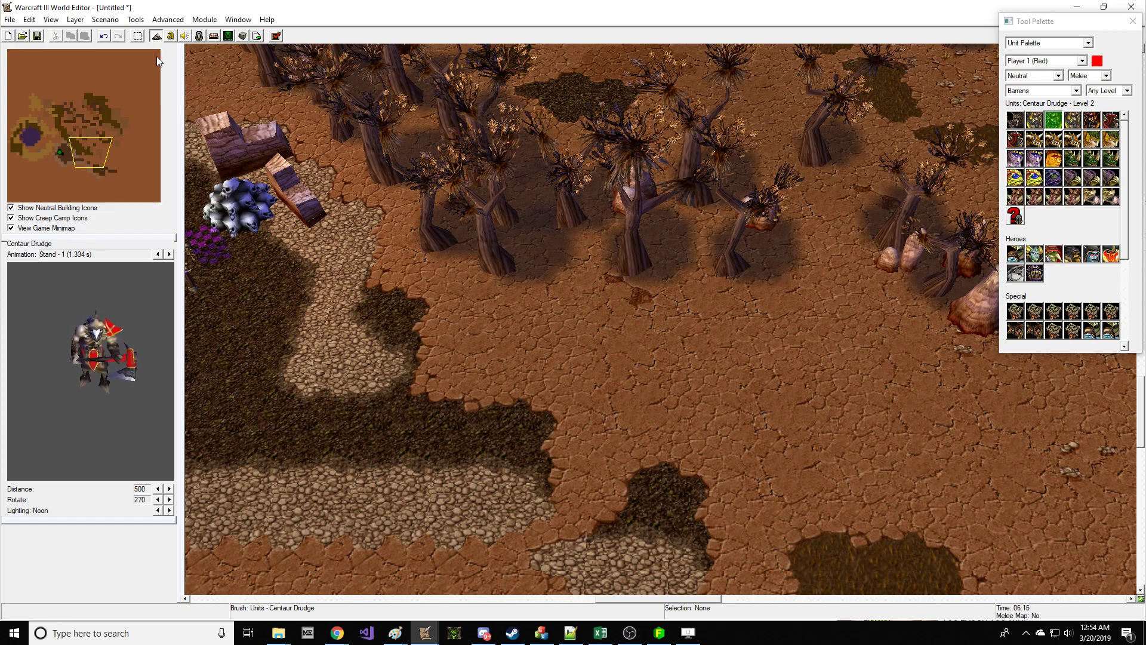
Step: Open the Object Editor's unit data and find the Black Citadel by searching for "black cit"
{"action": "left_click", "coordinate": [203, 36]}
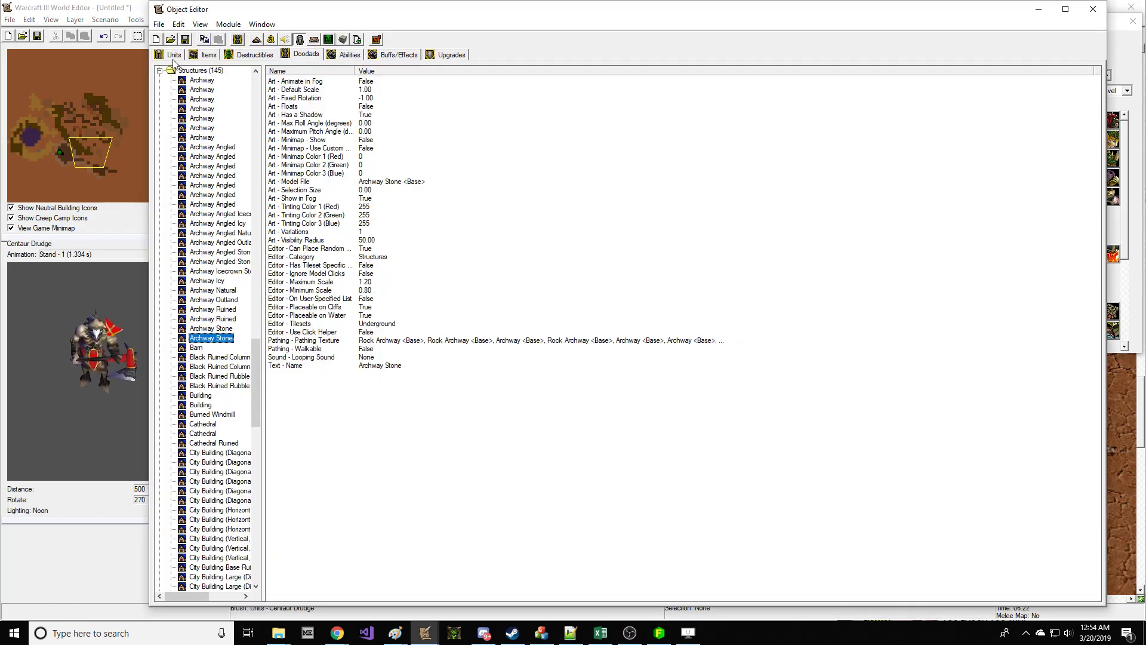
{"action": "left_click", "coordinate": [203, 128]}
{"action": "key", "text": "ctrl+f"}
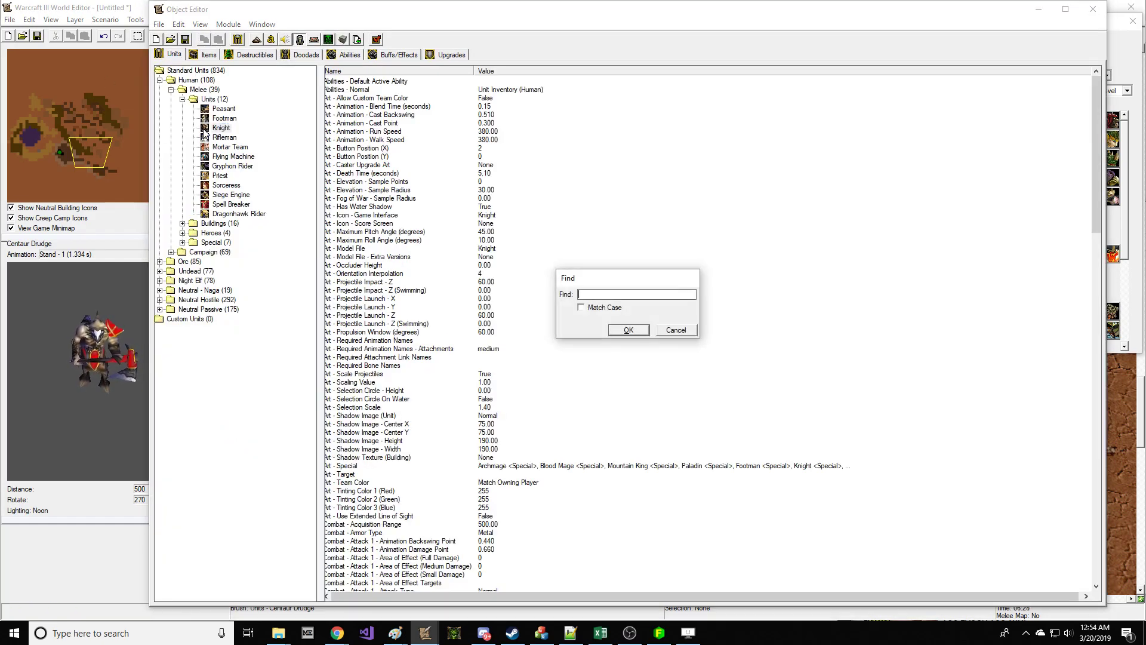
{"action": "type", "text": "black cit"}
{"action": "key", "text": "Return"}
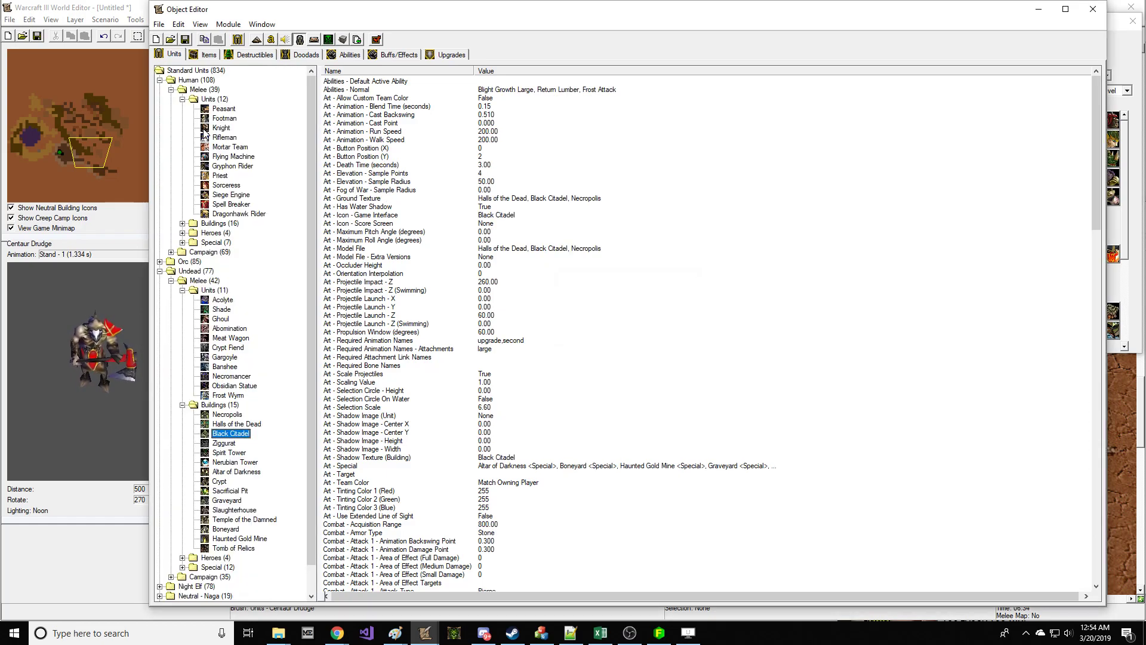
Step: Duplicate the Black Citadel as a custom undead building and clear its list of normal abilities
{"action": "key", "text": "ctrl+c"}
{"action": "key", "text": "ctrl+v"}
{"action": "left_click", "coordinate": [543, 249]}
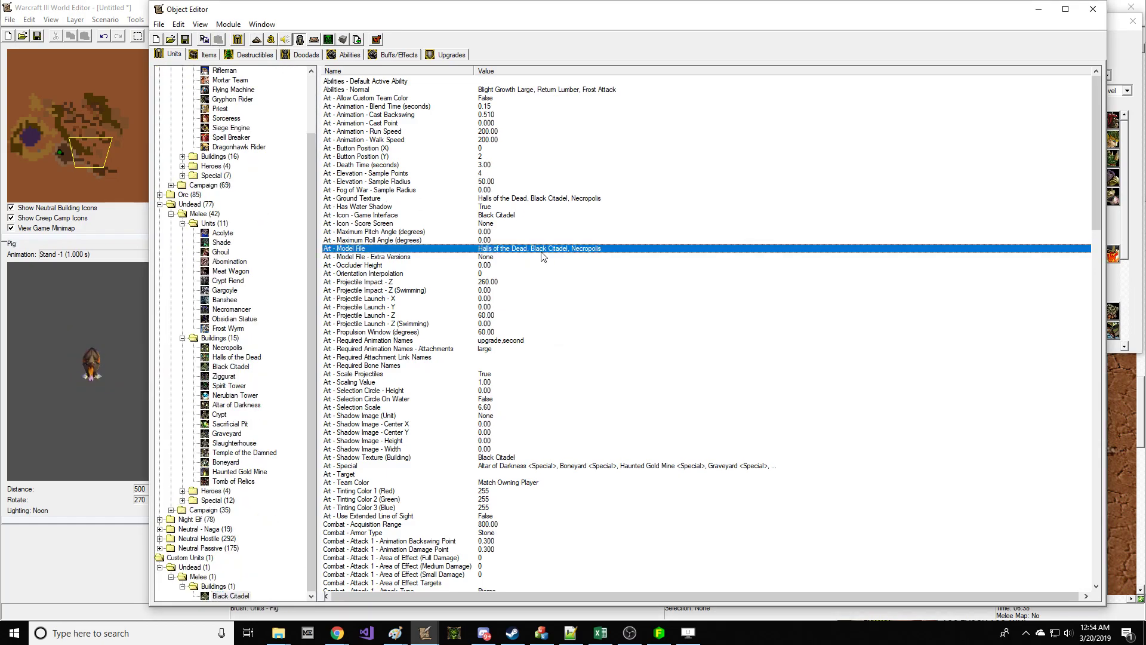
{"action": "left_click", "coordinate": [569, 90]}
{"action": "double_click", "coordinate": [566, 91]}
{"action": "left_click", "coordinate": [657, 317]}
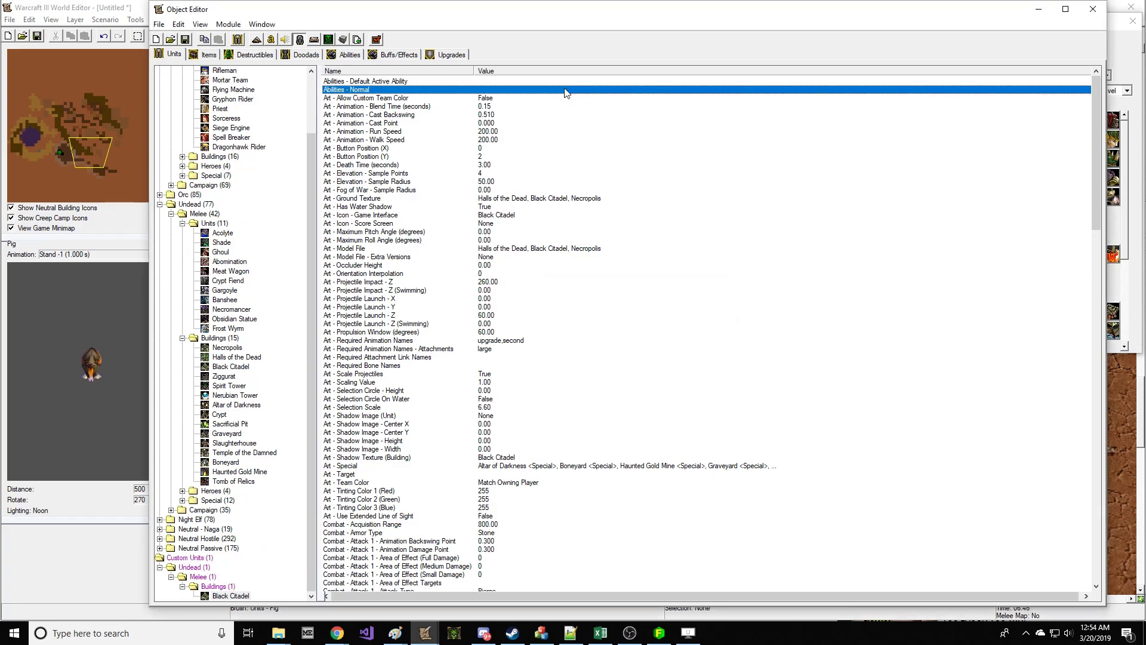
Step: Rename the custom Black Citadel copy to "Temple of Evils"
{"action": "scroll", "coordinate": [609, 391], "scroll_direction": "down", "scroll_amount": 20}
{"action": "scroll", "coordinate": [608, 391], "scroll_direction": "down", "scroll_amount": 20}
{"action": "left_click", "coordinate": [516, 550]}
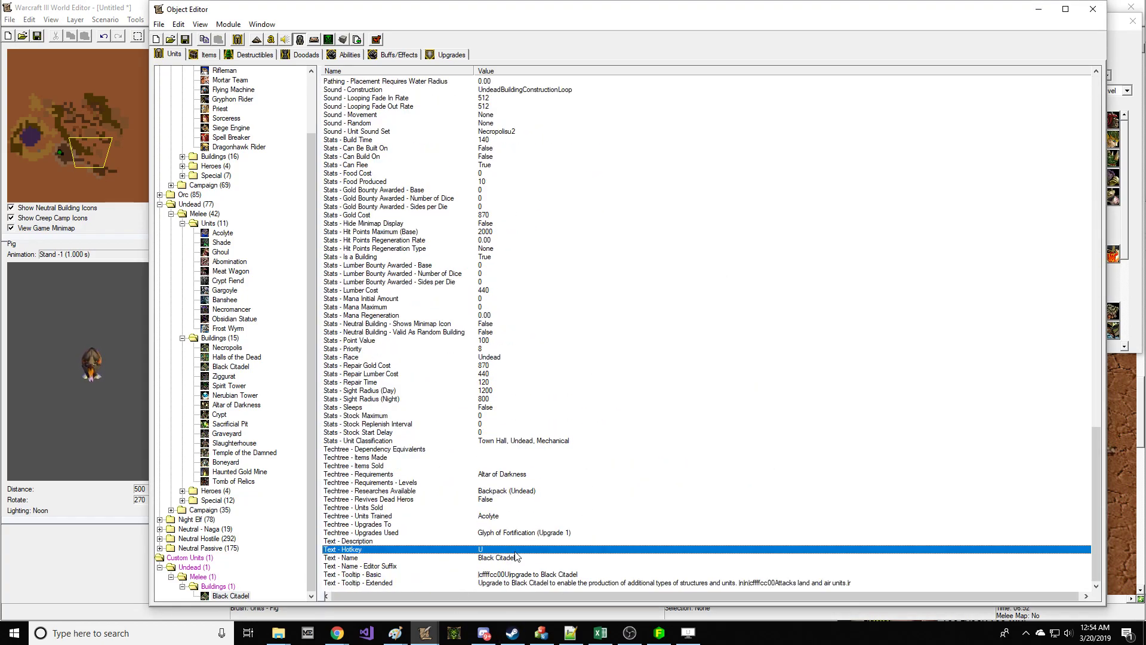
{"action": "double_click", "coordinate": [517, 558]}
{"action": "type", "text": "Temple"}
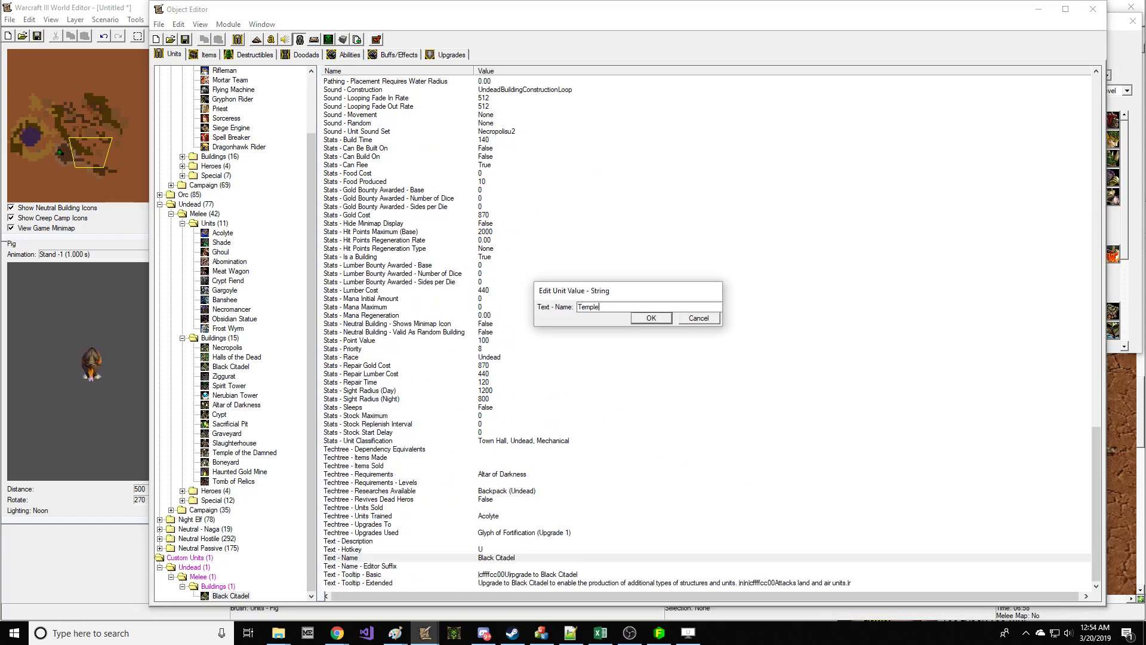
{"action": "type", "text": " of Evils"}
{"action": "key", "text": "Return"}
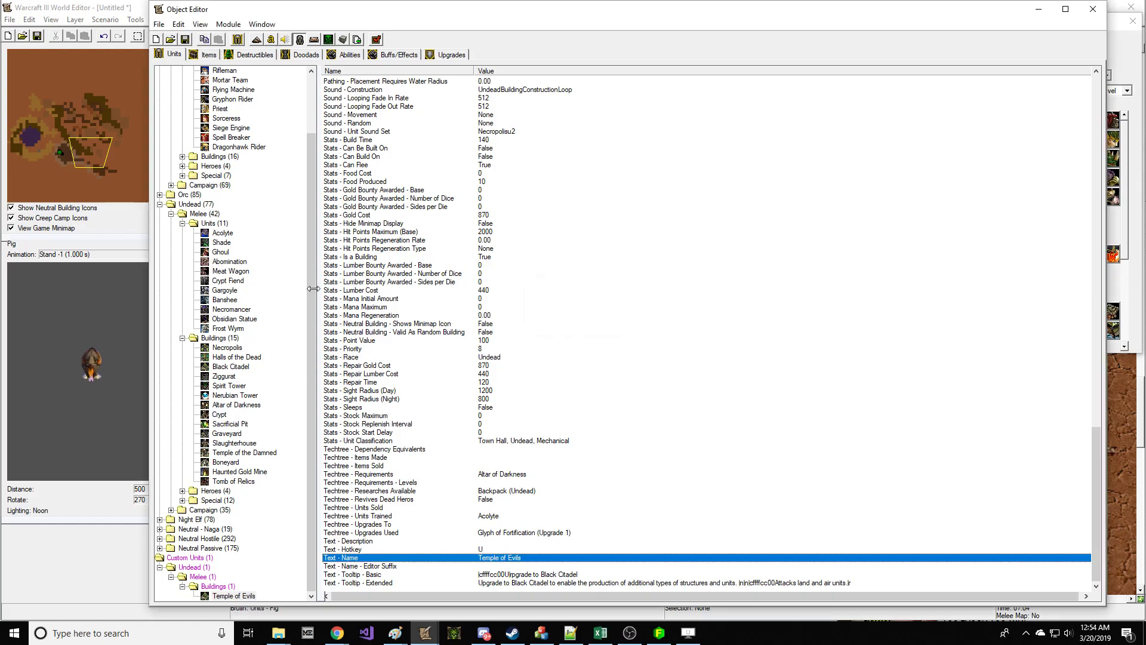
Step: Place a custom undead Temple of Evils for Player 1 (Red) near the map's southeast corner
{"action": "left_click", "coordinate": [83, 181]}
{"action": "left_click", "coordinate": [152, 181]}
{"action": "left_click", "coordinate": [1040, 61]}
{"action": "left_click", "coordinate": [1040, 61]}
{"action": "left_click", "coordinate": [1023, 64]}
{"action": "left_click", "coordinate": [1022, 70]}
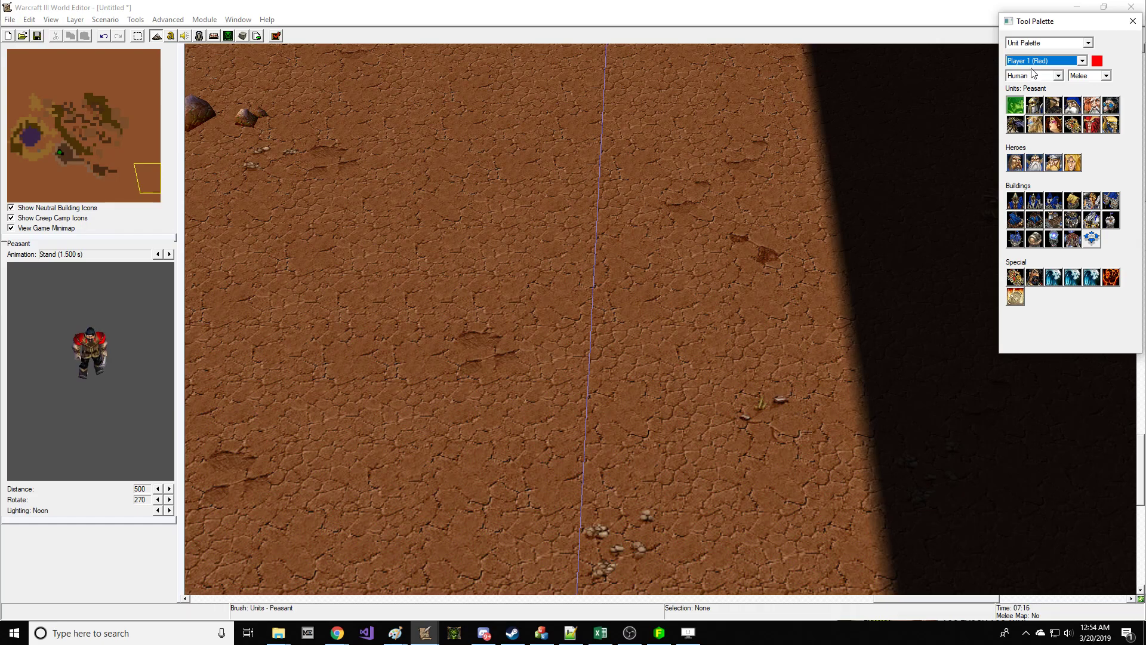
{"action": "left_click", "coordinate": [1037, 103]}
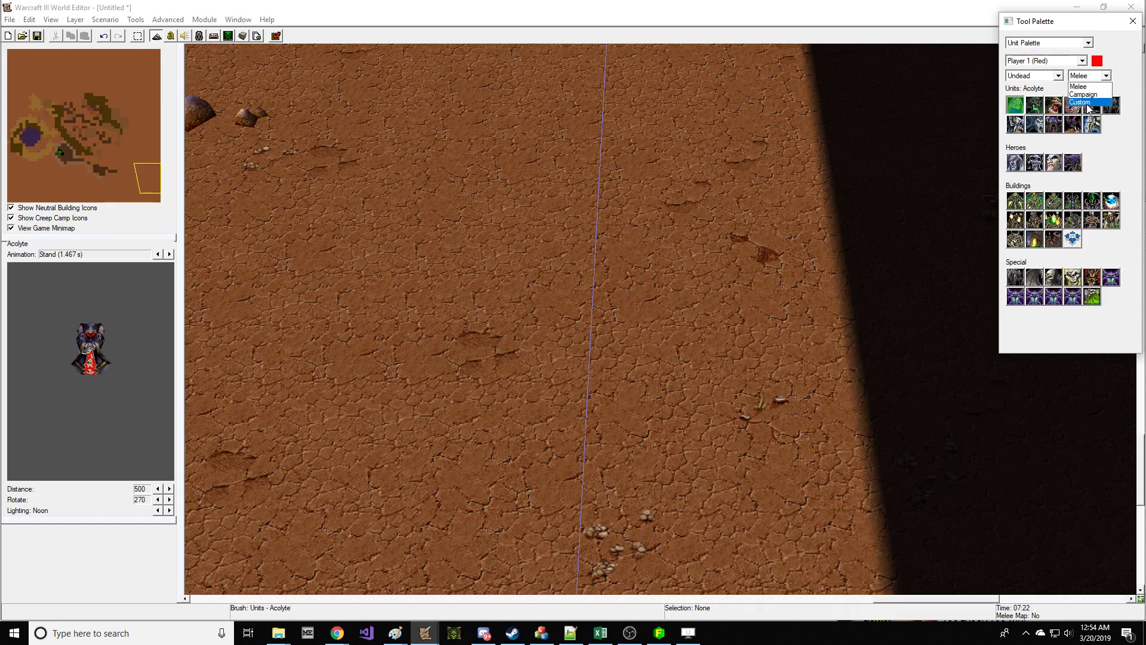
{"action": "left_click", "coordinate": [1086, 102]}
{"action": "left_click", "coordinate": [1015, 124]}
{"action": "key", "text": "Down"}
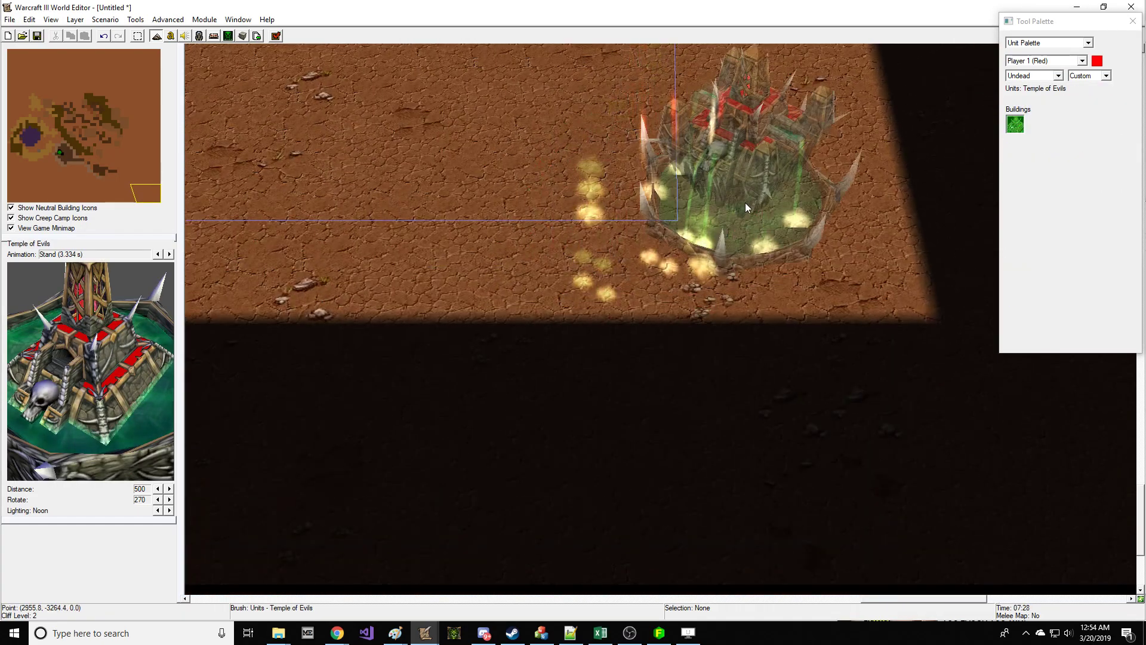
{"action": "left_click", "coordinate": [746, 203]}
{"action": "key", "text": "Escape"}
Step: Move the Temple of Evils to the open cracked ground in the north of the map
{"action": "right_click_drag", "start_coordinate": [745, 203], "coordinate": [603, 293]}
{"action": "mouse_move", "coordinate": [603, 294]}
{"action": "left_mouse_down"}
{"action": "mouse_move", "coordinate": [496, 334]}
{"action": "mouse_move", "coordinate": [442, 311]}
{"action": "left_mouse_up"}
{"action": "mouse_move", "coordinate": [113, 192]}
{"action": "left_mouse_down"}
{"action": "mouse_move", "coordinate": [52, 61]}
{"action": "mouse_move", "coordinate": [71, 76]}
{"action": "left_mouse_up"}
Step: Change the placed Temple of Evils' owner to Player 6 (Orange) and deselect it
{"action": "double_click", "coordinate": [653, 226]}
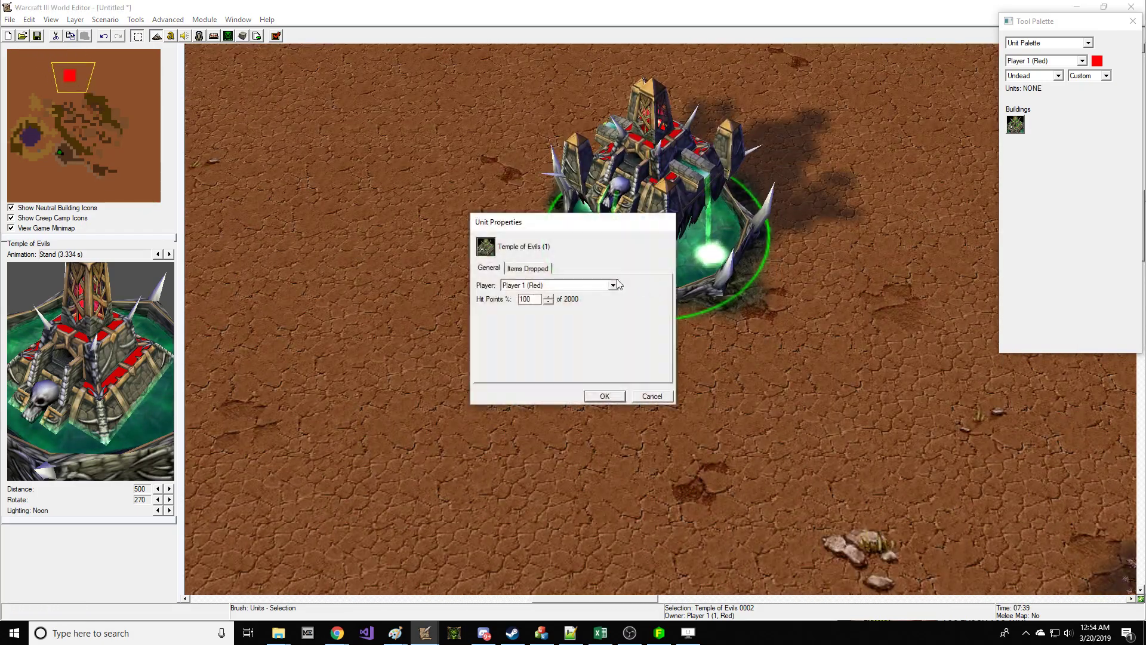
{"action": "left_click", "coordinate": [589, 285]}
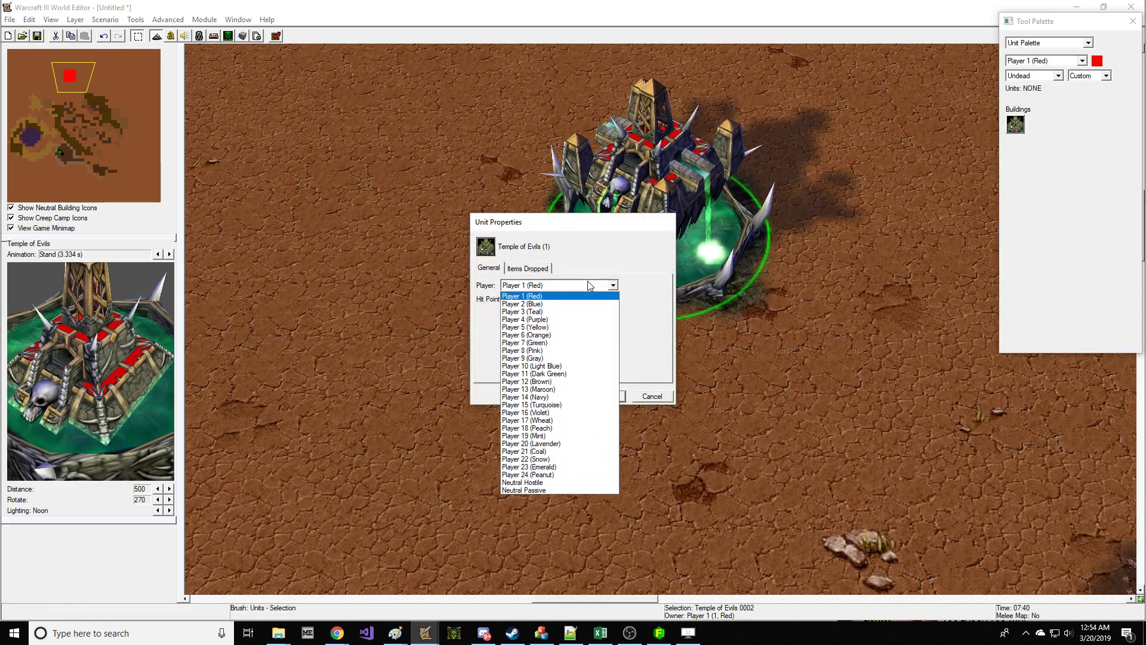
{"action": "left_click", "coordinate": [565, 333]}
{"action": "key", "text": "Return"}
{"action": "left_click", "coordinate": [750, 424]}
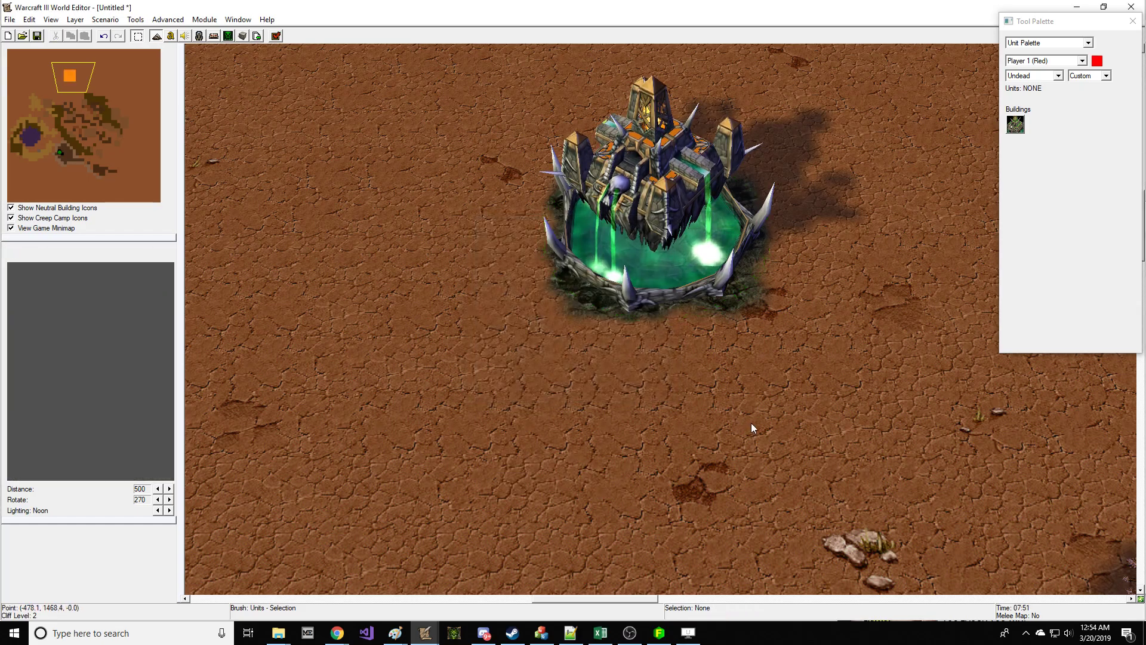
Step: Line the north, east and west sides of the temple with Barrens Tree Wall from the Trees/Destructibles doodads
{"action": "right_click_drag", "start_coordinate": [902, 156], "coordinate": [805, 174]}
{"action": "left_click", "coordinate": [1091, 16]}
{"action": "left_click", "coordinate": [1042, 47]}
{"action": "left_click", "coordinate": [1027, 59]}
{"action": "scroll", "coordinate": [791, 223], "scroll_direction": "up", "scroll_amount": 2}
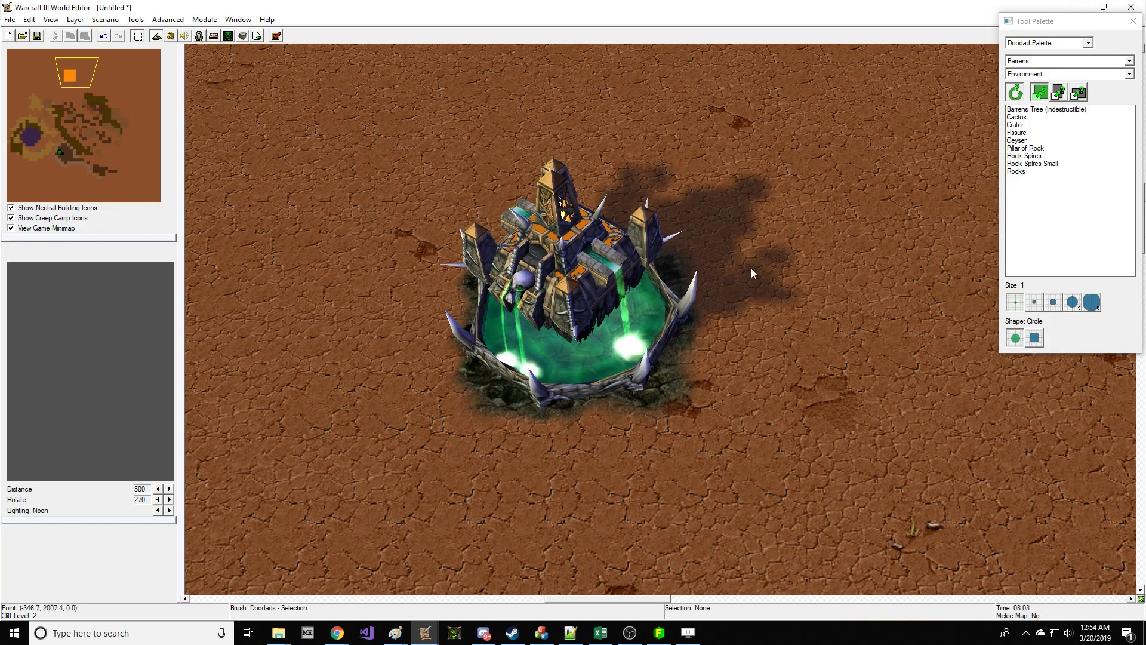
{"action": "left_click", "coordinate": [1063, 74]}
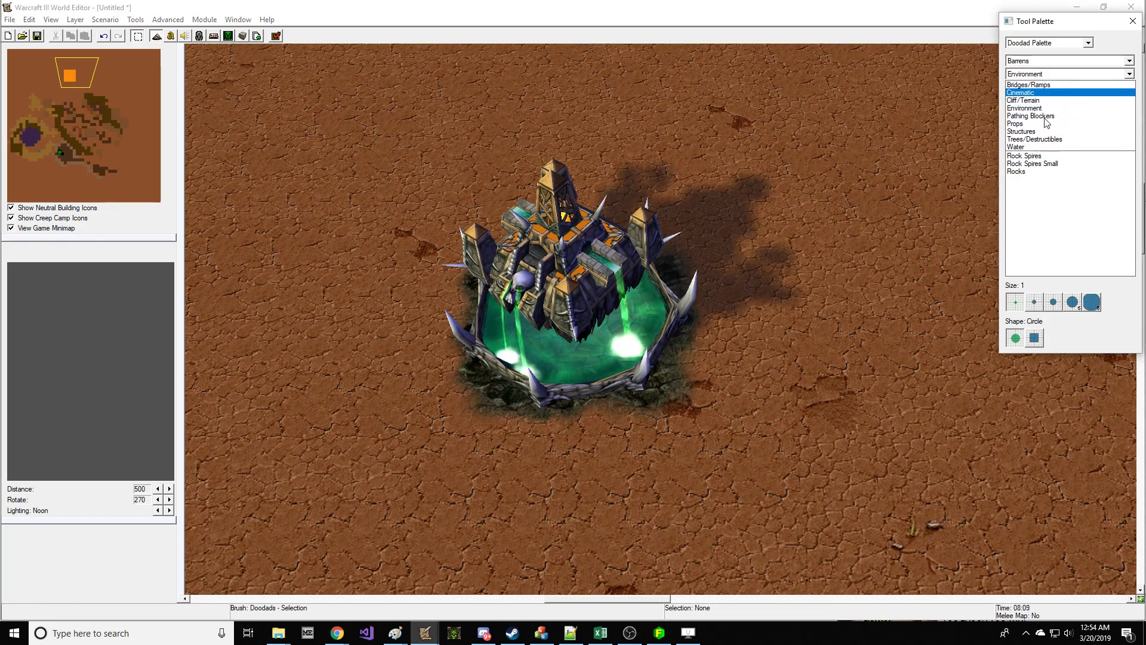
{"action": "left_click", "coordinate": [1043, 141]}
{"action": "left_click", "coordinate": [1050, 111]}
{"action": "mouse_move", "coordinate": [812, 381]}
{"action": "left_mouse_down"}
{"action": "mouse_move", "coordinate": [800, 209]}
{"action": "mouse_move", "coordinate": [615, 166]}
{"action": "mouse_move", "coordinate": [352, 174]}
{"action": "mouse_move", "coordinate": [298, 342]}
{"action": "mouse_move", "coordinate": [356, 321]}
{"action": "left_mouse_up"}
{"action": "mouse_move", "coordinate": [356, 321]}
{"action": "right_mouse_down"}
{"action": "mouse_move", "coordinate": [435, 396]}
{"action": "mouse_move", "coordinate": [621, 285]}
{"action": "right_mouse_up"}
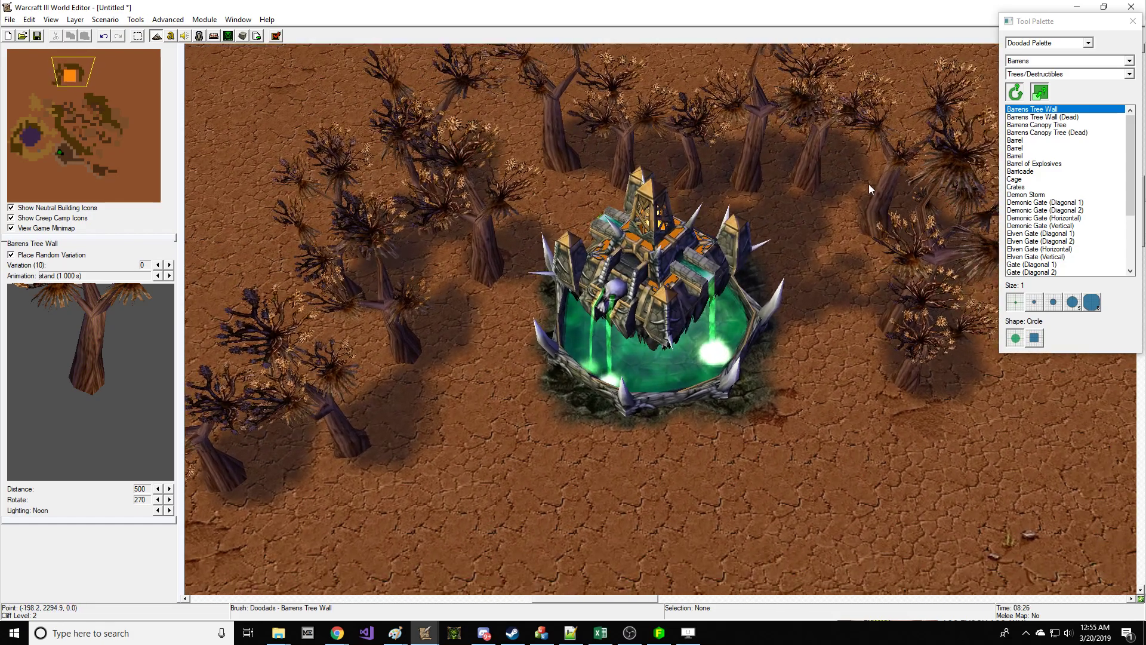
Step: Thicken the row of Barrens Tree Wall trees behind the temple using brush size 2
{"action": "left_click", "coordinate": [1034, 302]}
{"action": "mouse_move", "coordinate": [1039, 406]}
{"action": "left_mouse_down"}
{"action": "mouse_move", "coordinate": [854, 197]}
{"action": "mouse_move", "coordinate": [478, 184]}
{"action": "left_mouse_up"}
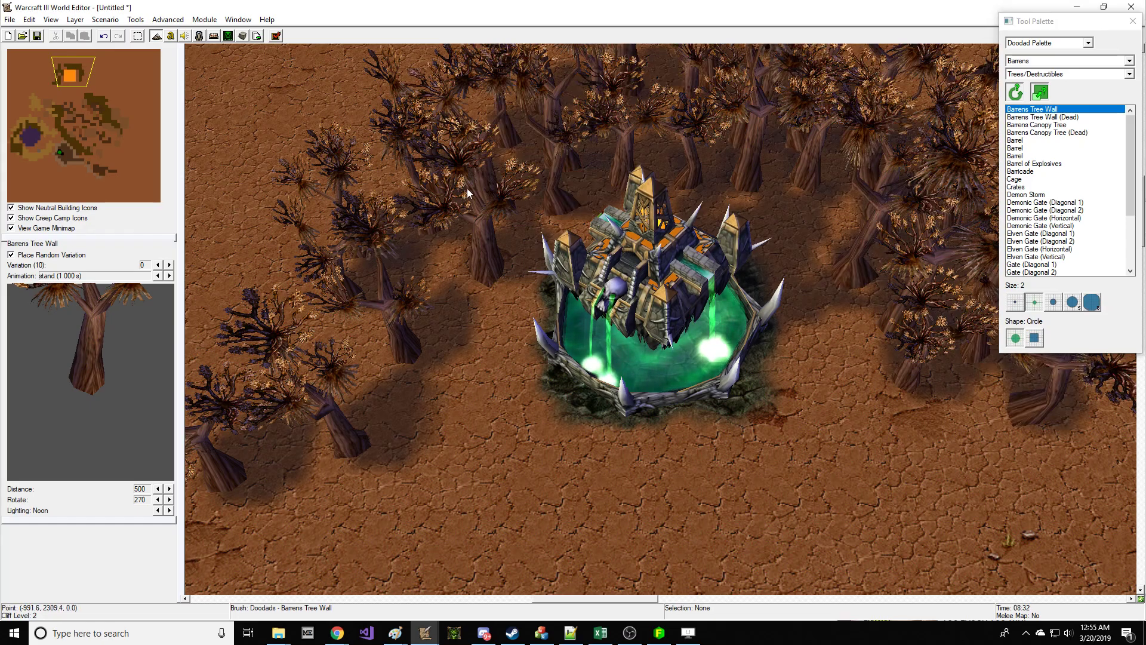
{"action": "right_click_drag", "start_coordinate": [481, 182], "coordinate": [472, 113]}
{"action": "mouse_move", "coordinate": [776, 537]}
{"action": "right_mouse_down"}
{"action": "mouse_move", "coordinate": [737, 379]}
{"action": "mouse_move", "coordinate": [489, 194]}
{"action": "mouse_move", "coordinate": [627, 165]}
{"action": "mouse_move", "coordinate": [670, 237]}
{"action": "mouse_move", "coordinate": [708, 235]}
{"action": "right_mouse_up"}
Step: Paint Blight terrain texture with brush size 2 on the ground southeast of the temple
{"action": "key", "text": "space"}
{"action": "left_click", "coordinate": [1043, 43]}
{"action": "left_click", "coordinate": [1027, 54]}
{"action": "left_click", "coordinate": [1069, 98]}
{"action": "left_click", "coordinate": [1116, 78]}
{"action": "right_click_drag", "start_coordinate": [642, 152], "coordinate": [673, 308]}
{"action": "left_click_drag", "start_coordinate": [673, 307], "coordinate": [511, 180]}
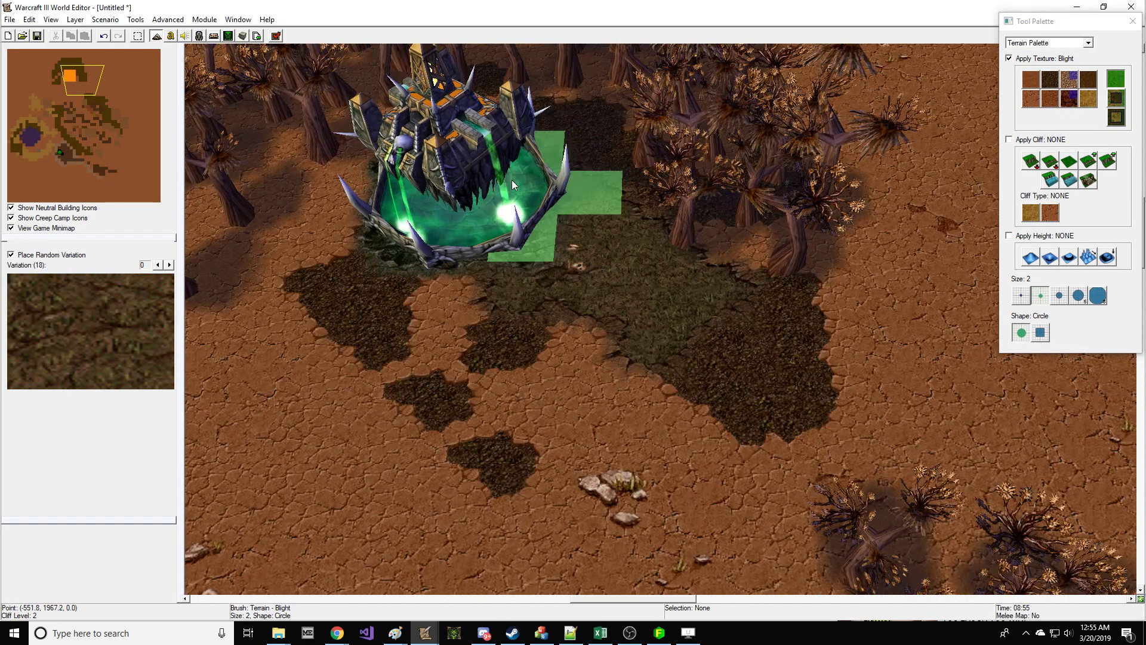
Step: Extend the Blight texture all around the temple and under the surrounding trees
{"action": "right_click_drag", "start_coordinate": [456, 183], "coordinate": [537, 305]}
{"action": "mouse_move", "coordinate": [418, 251]}
{"action": "left_mouse_down"}
{"action": "mouse_move", "coordinate": [517, 421]}
{"action": "mouse_move", "coordinate": [545, 275]}
{"action": "left_mouse_up"}
{"action": "right_click_drag", "start_coordinate": [545, 275], "coordinate": [612, 179]}
{"action": "left_click_drag", "start_coordinate": [444, 239], "coordinate": [671, 241]}
{"action": "right_click_drag", "start_coordinate": [758, 329], "coordinate": [851, 220]}
{"action": "right_click_drag", "start_coordinate": [618, 215], "coordinate": [554, 328]}
{"action": "left_click_drag", "start_coordinate": [357, 199], "coordinate": [624, 114]}
{"action": "right_click_drag", "start_coordinate": [686, 128], "coordinate": [708, 346]}
Step: Switch to File Explorer and open the BarrensTree folder in War3mod.mpq's ReplaceableTextures
{"action": "mouse_move", "coordinate": [278, 633]}
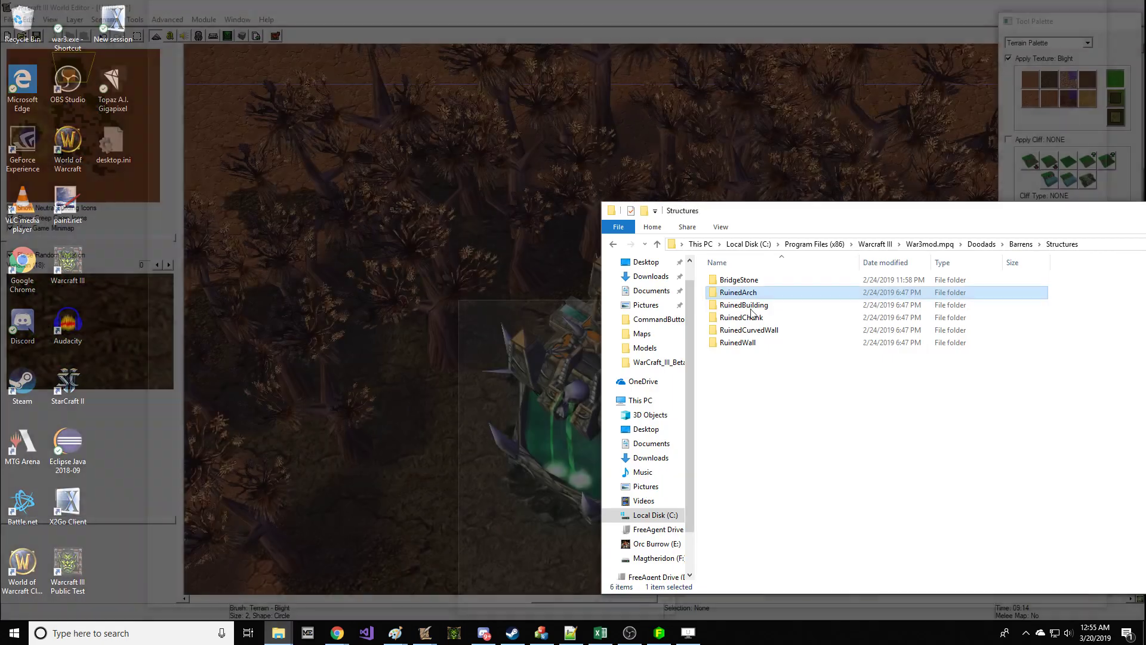
{"action": "left_click", "coordinate": [466, 585]}
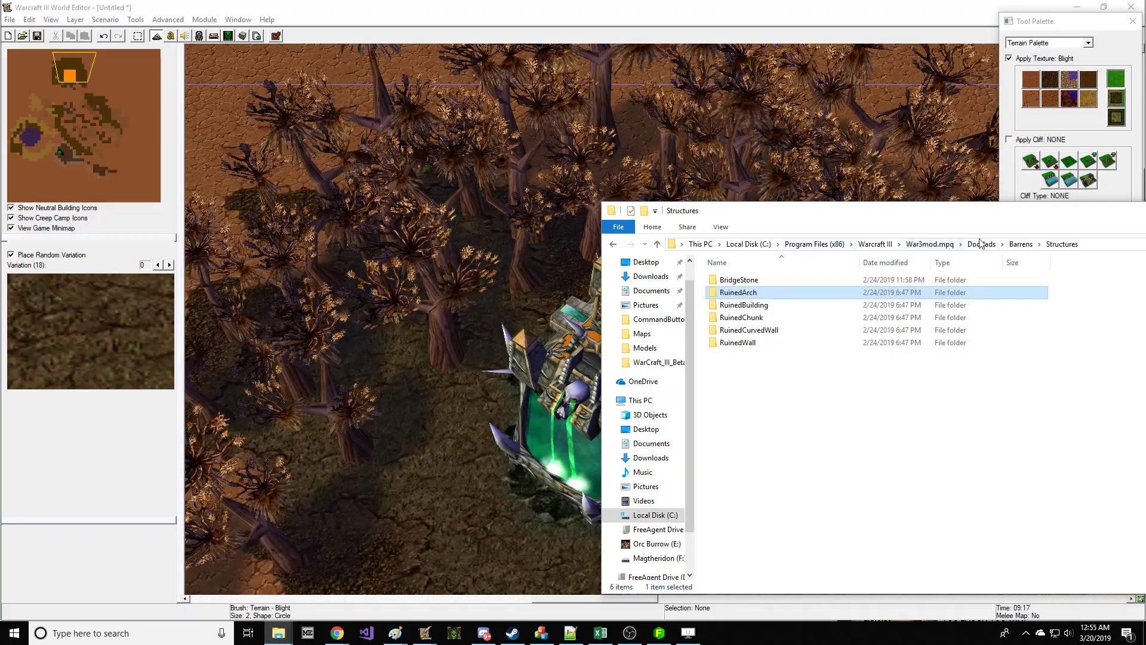
{"action": "left_click", "coordinate": [950, 247]}
{"action": "double_click", "coordinate": [797, 281]}
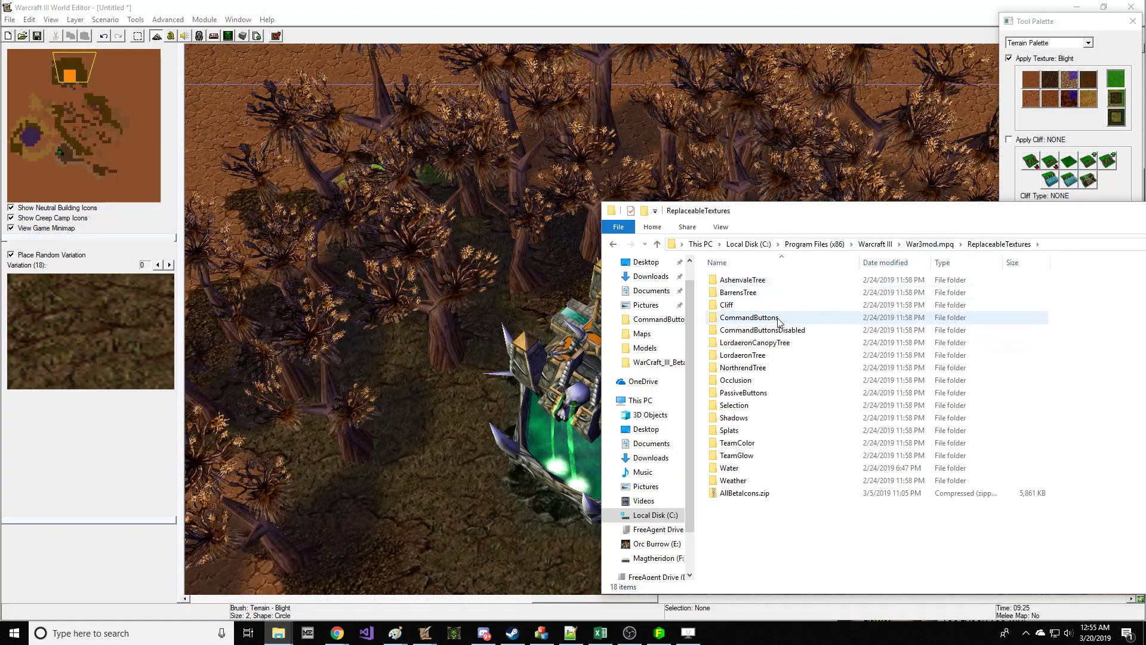
{"action": "double_click", "coordinate": [782, 293]}
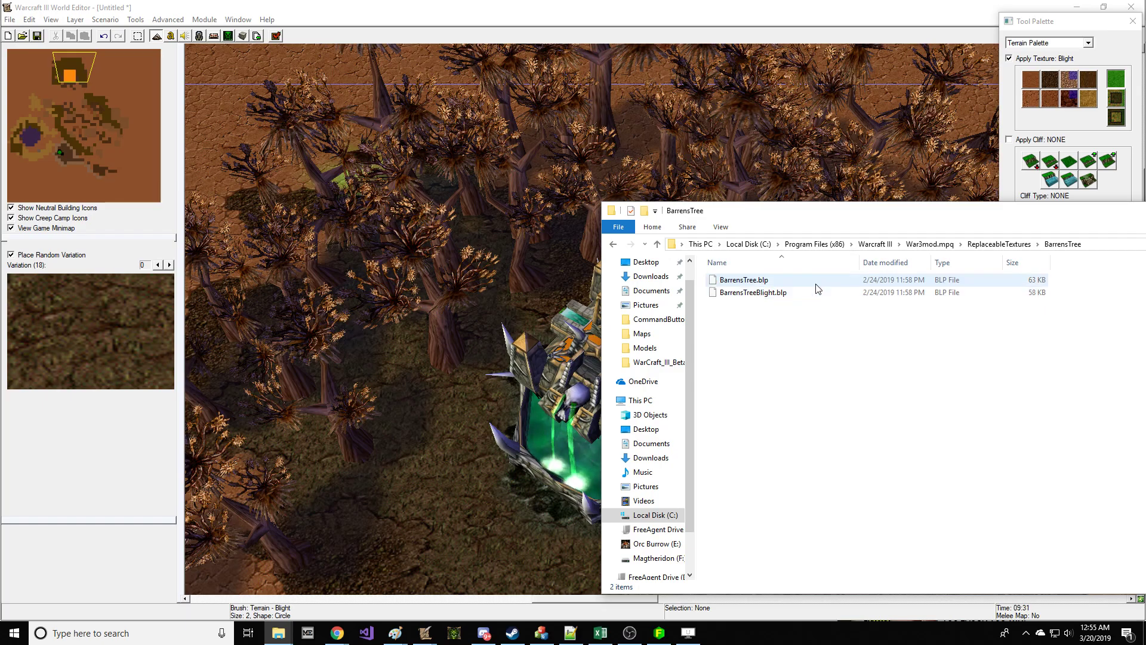
Step: Inspect the Barrens Tree Wall destructible's model file and replaceable texture path in the Object Editor
{"action": "right_click_drag", "start_coordinate": [482, 267], "coordinate": [378, 228]}
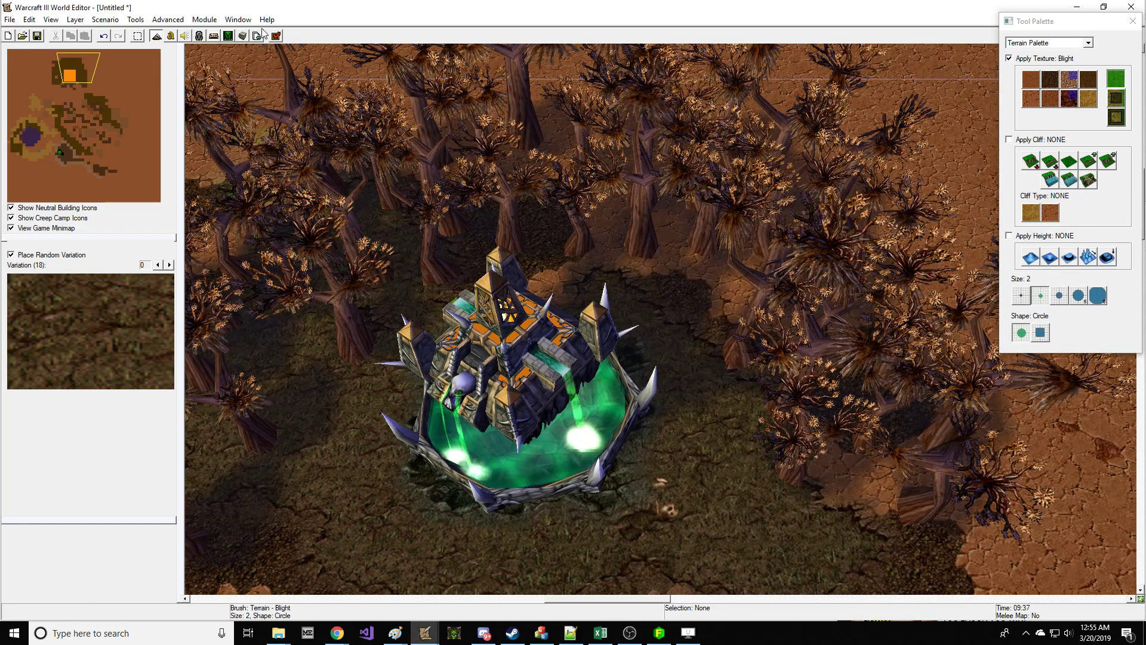
{"action": "left_click", "coordinate": [198, 36]}
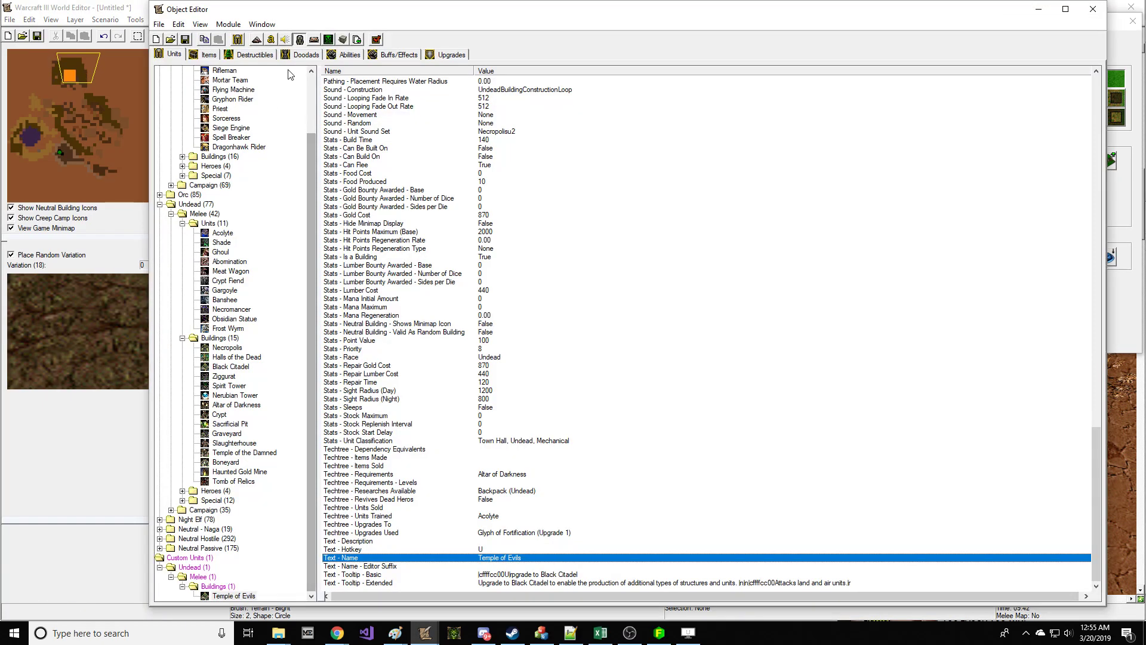
{"action": "left_click", "coordinate": [302, 54]}
{"action": "left_click", "coordinate": [255, 54]}
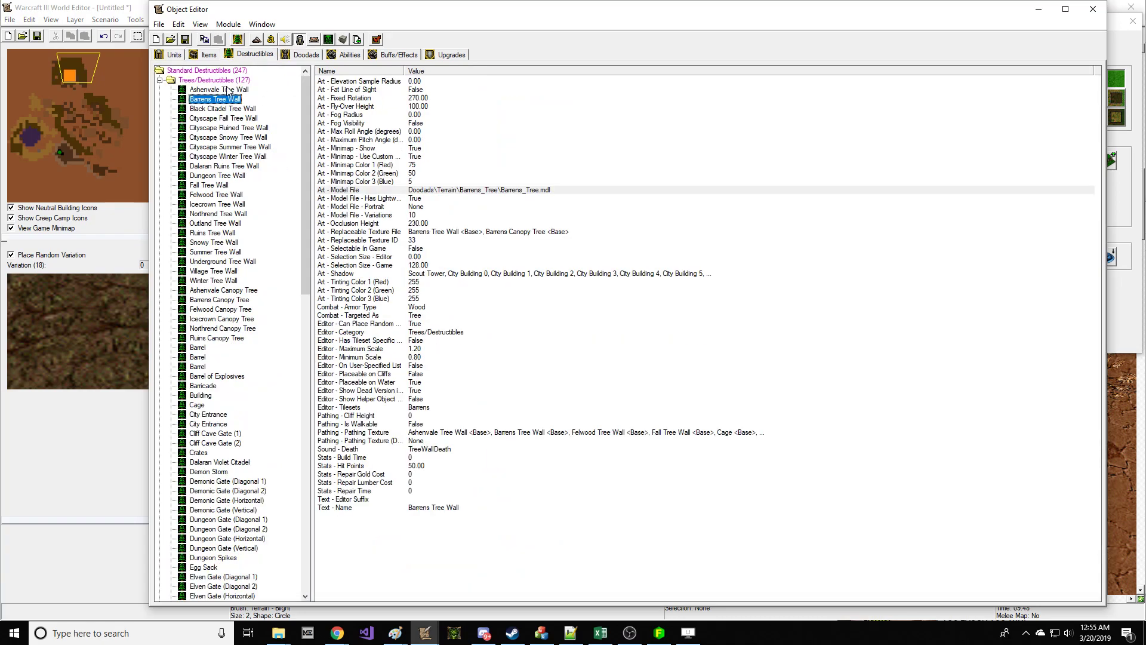
{"action": "left_click", "coordinate": [490, 191]}
{"action": "double_click", "coordinate": [500, 232]}
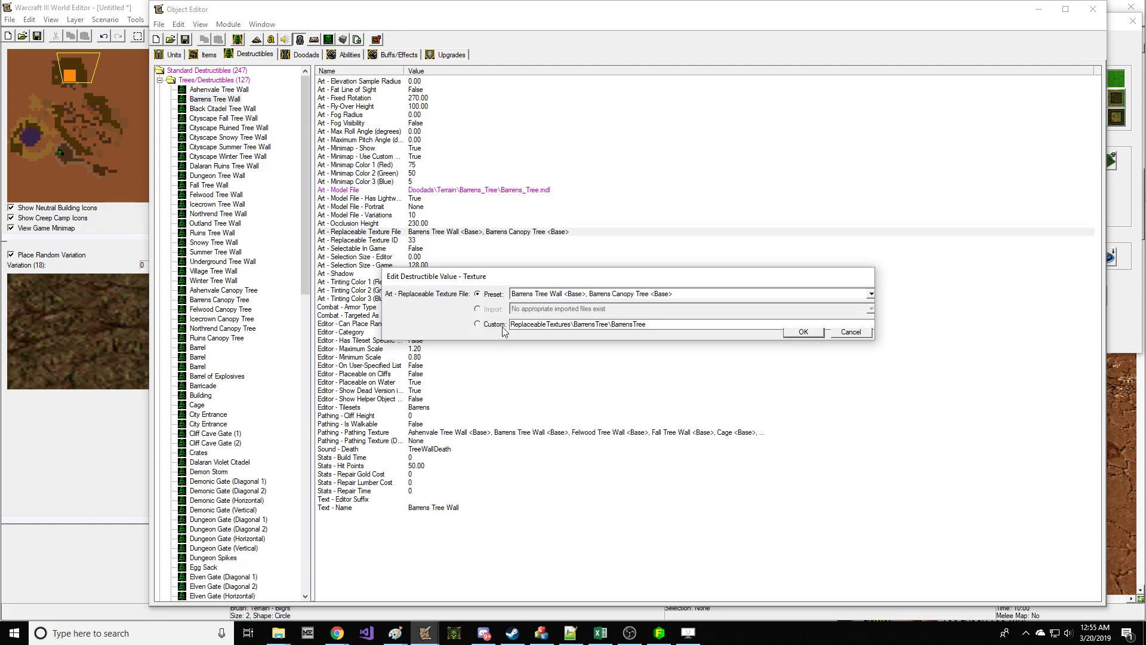
{"action": "key", "text": "Escape"}
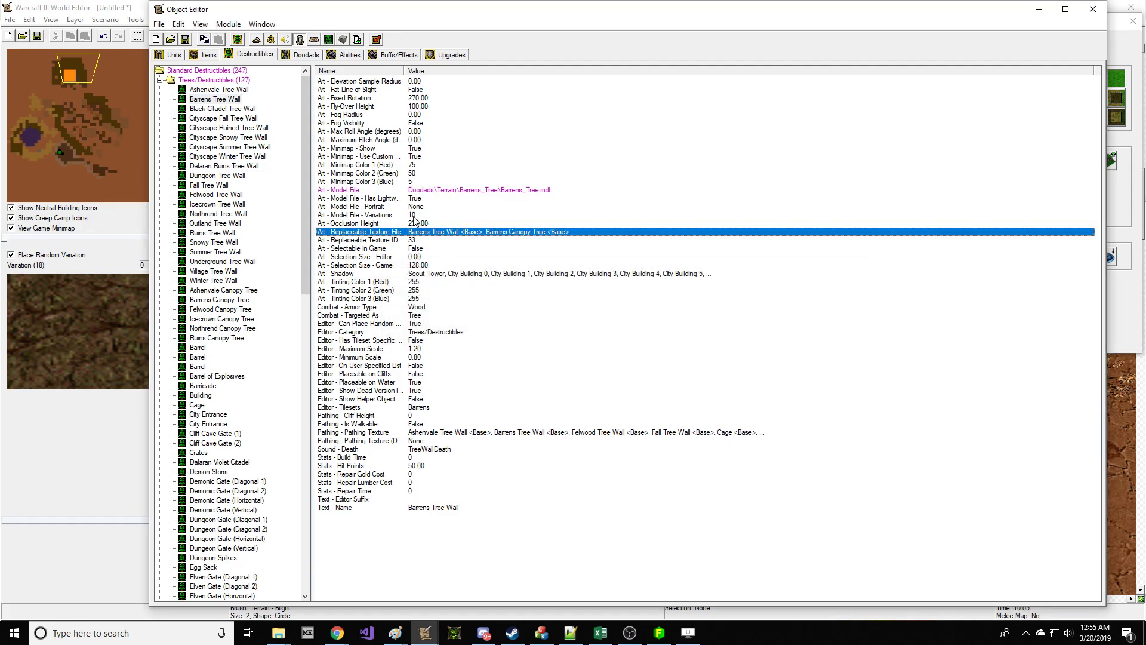
{"action": "left_click", "coordinate": [416, 207]}
{"action": "left_click", "coordinate": [430, 199]}
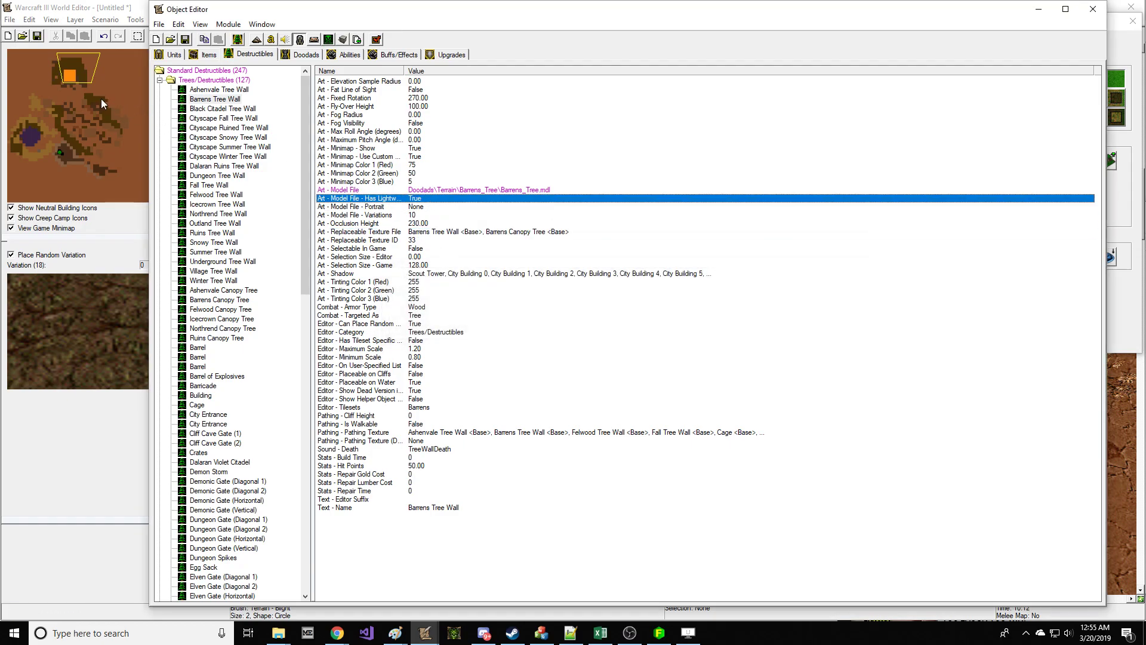
Step: Compare the trees standing on blight in the map with the texture files in the BarrensTree folder
{"action": "left_click", "coordinate": [74, 80]}
{"action": "right_click_drag", "start_coordinate": [412, 146], "coordinate": [449, 257]}
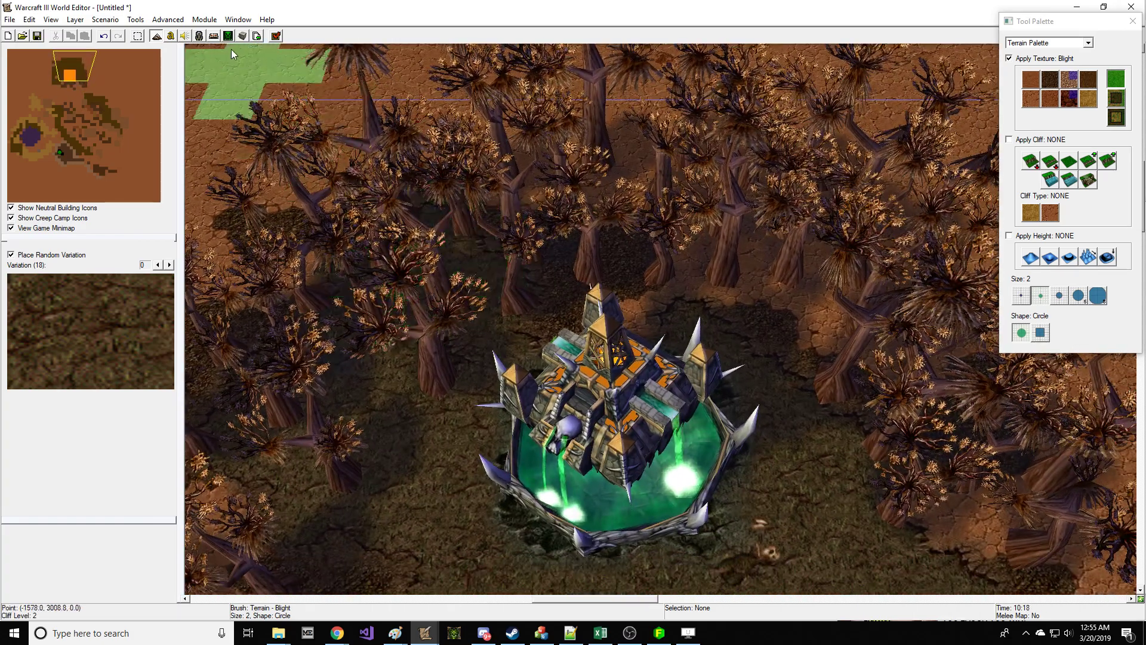
{"action": "mouse_move", "coordinate": [278, 633]}
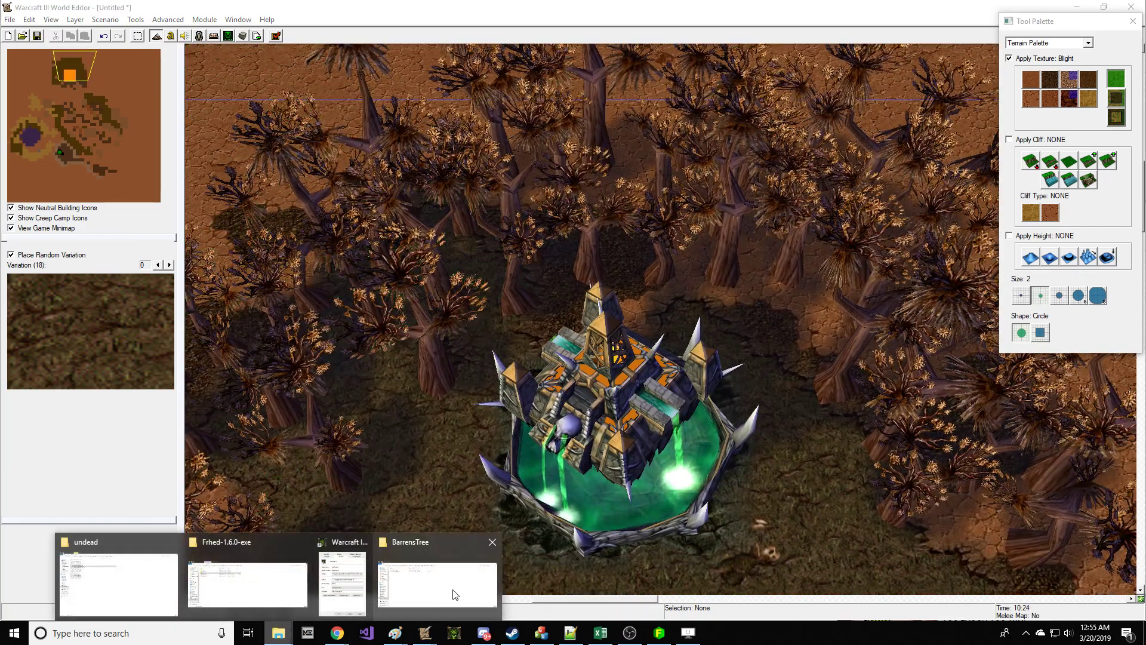
{"action": "left_click", "coordinate": [455, 594]}
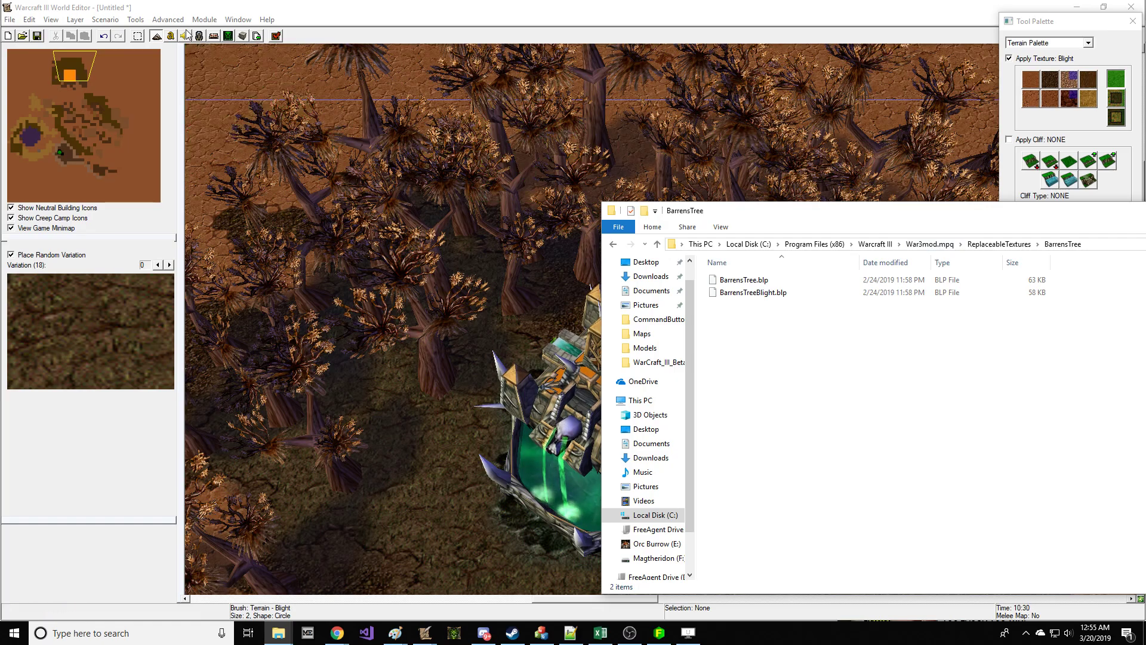
Step: Open the Barrens Tree Wall's Has Lightweight Model setting, accept the dialog, and look at the trees around the temple again
{"action": "left_click", "coordinate": [198, 35]}
{"action": "double_click", "coordinate": [436, 200]}
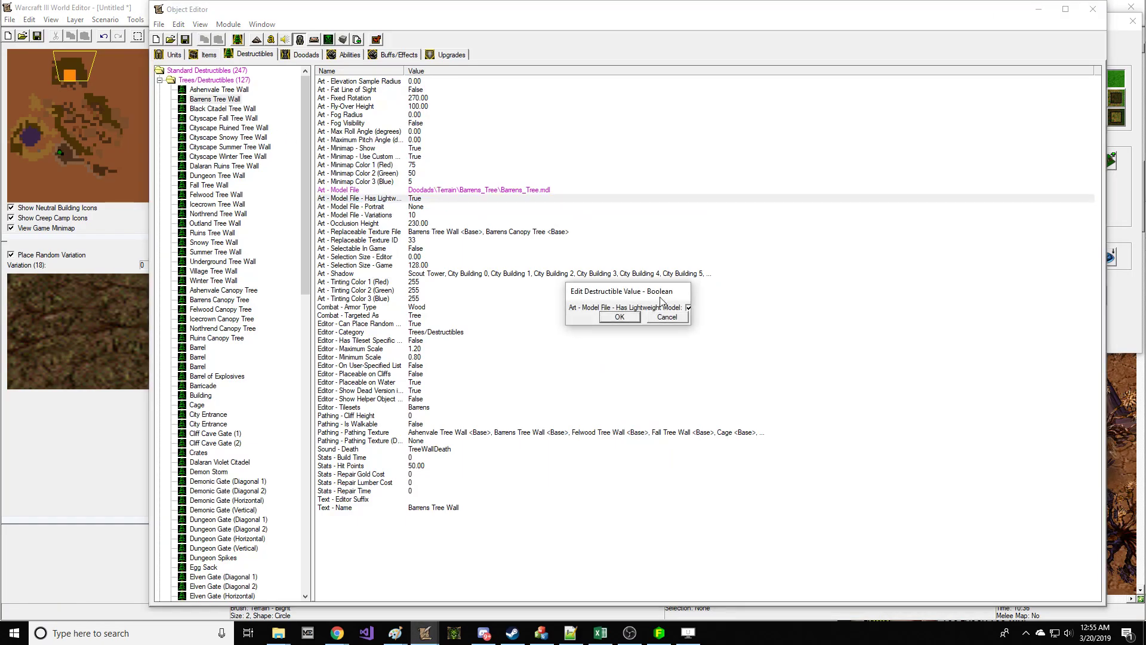
{"action": "left_click", "coordinate": [637, 319]}
{"action": "mouse_move", "coordinate": [71, 108]}
{"action": "left_mouse_down"}
{"action": "mouse_move", "coordinate": [91, 102]}
{"action": "mouse_move", "coordinate": [77, 79]}
{"action": "left_mouse_up"}
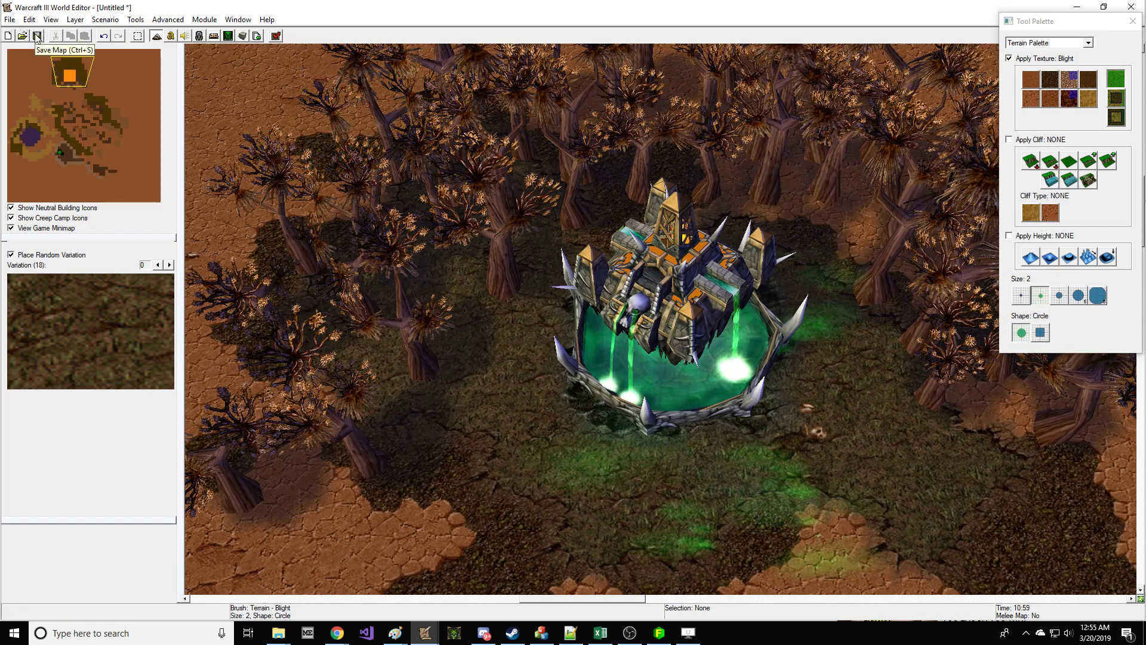
Step: Save the map, automatically generating the missing player starting locations
{"action": "left_click", "coordinate": [9, 19]}
{"action": "left_click", "coordinate": [36, 88]}
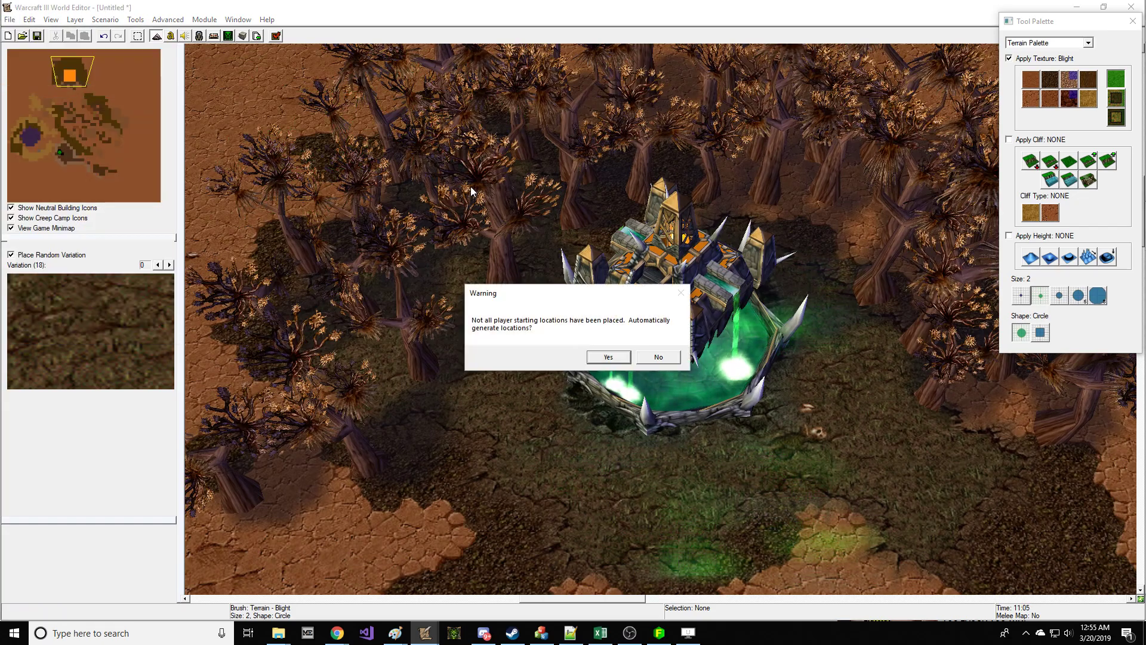
{"action": "key", "text": "Return"}
{"action": "key", "text": "Return"}
{"action": "key", "text": "Return"}
{"action": "key", "text": "Return"}
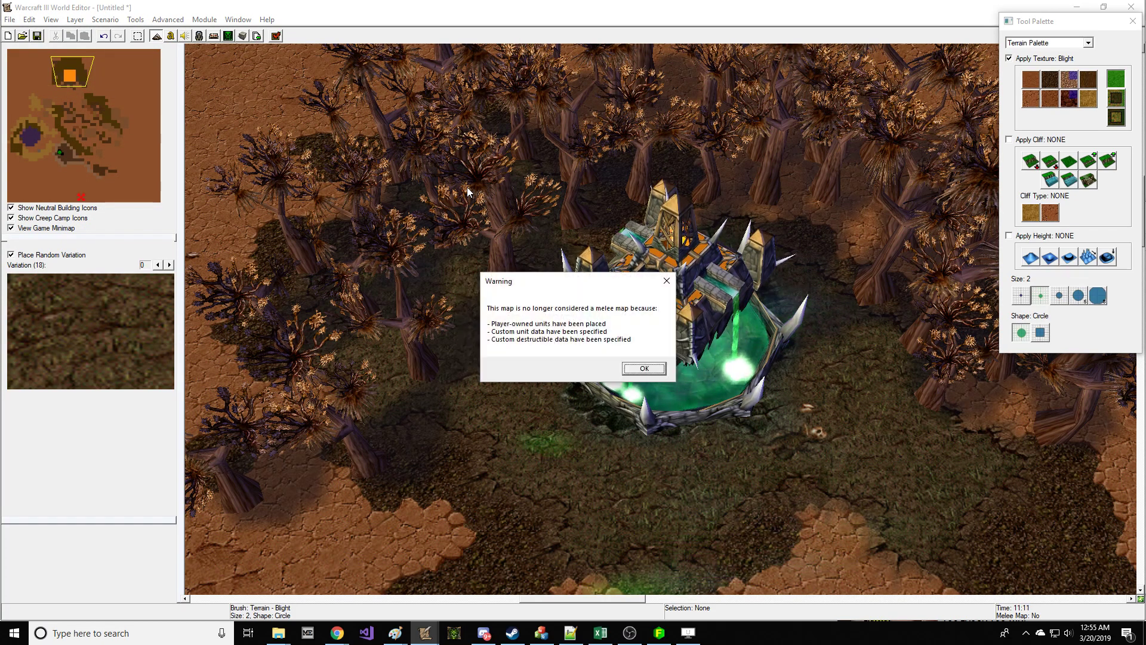
{"action": "type", "text": "Barrens"}
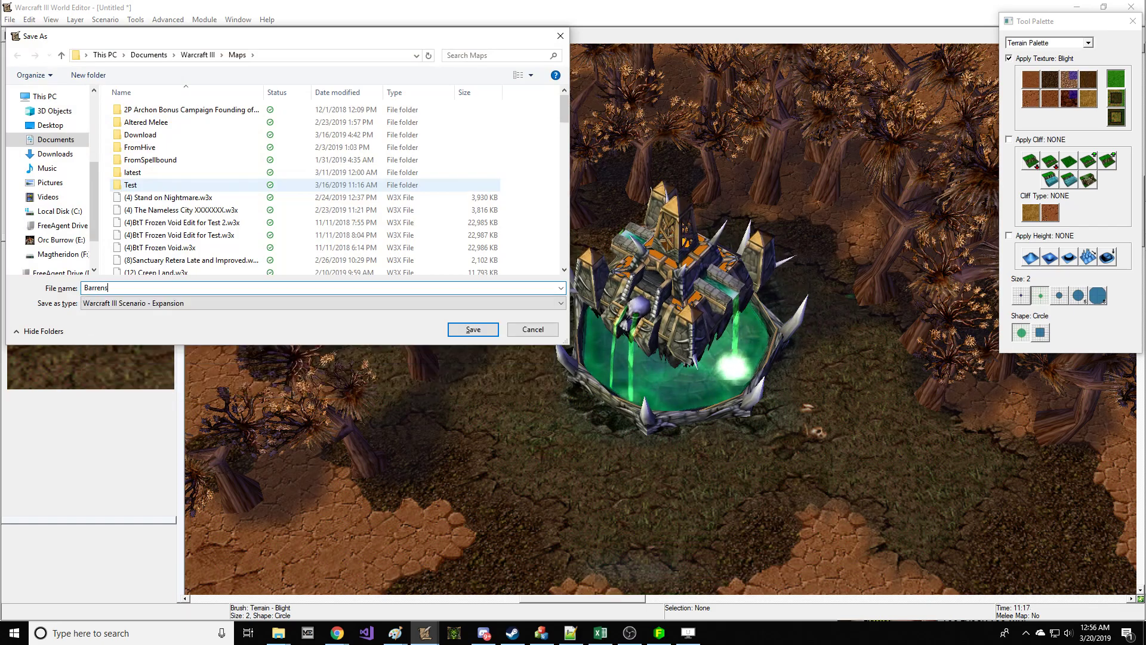
{"action": "key", "text": "BackSpace"}
{"action": "key", "text": "BackSpace"}
{"action": "key", "text": "BackSpace"}
{"action": "key", "text": "BackSpace"}
{"action": "key", "text": "BackSpace"}
{"action": "key", "text": "BackSpace"}
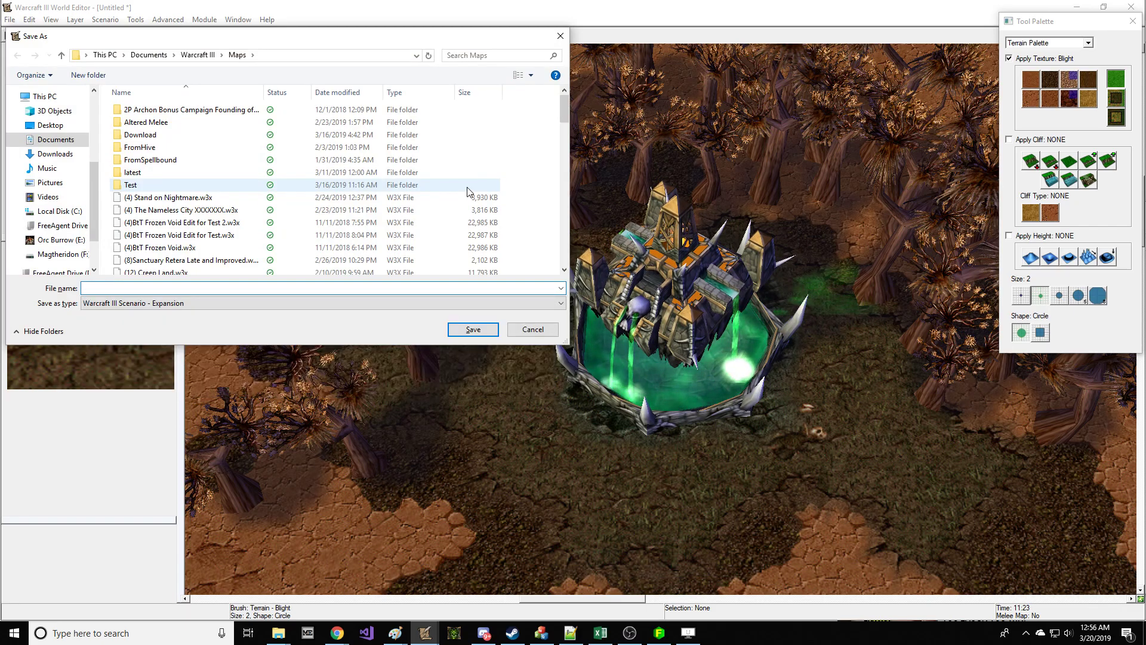
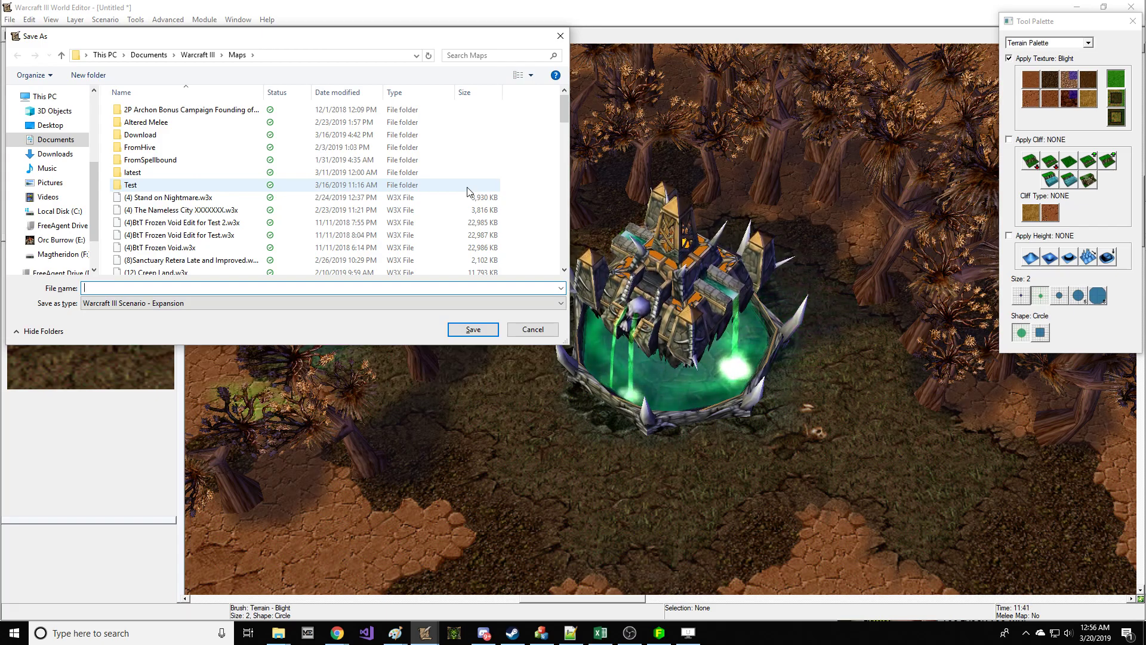
Step: Save the map as DesertAdventure in the Maps folder
{"action": "type", "text": "DesertAdventure"}
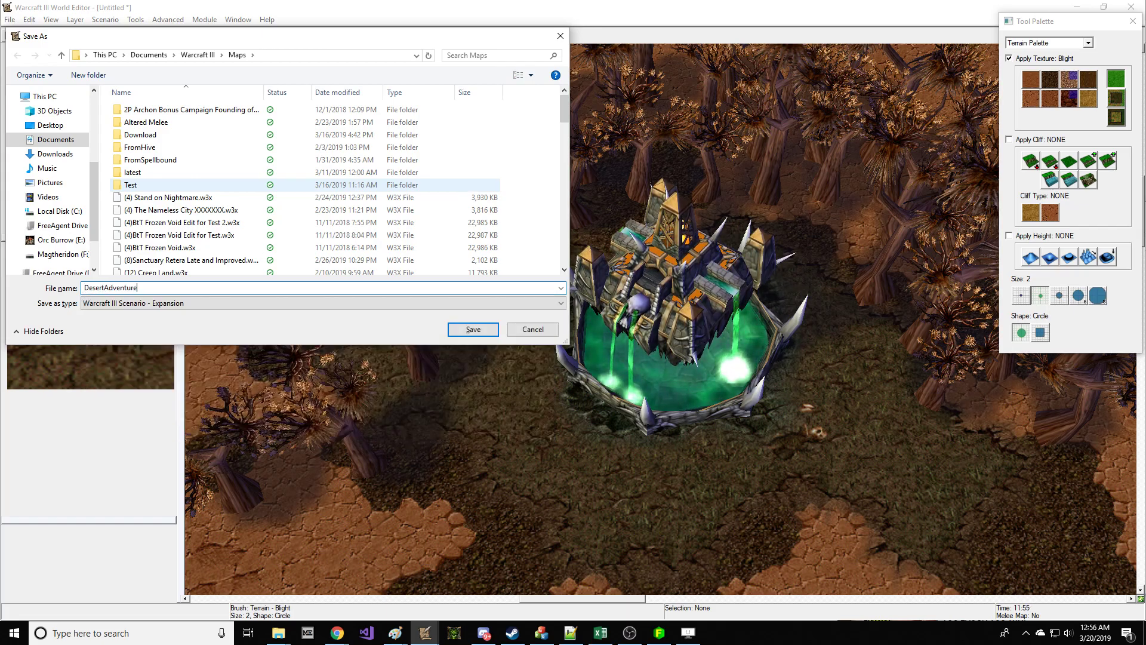
{"action": "key", "text": "Return"}
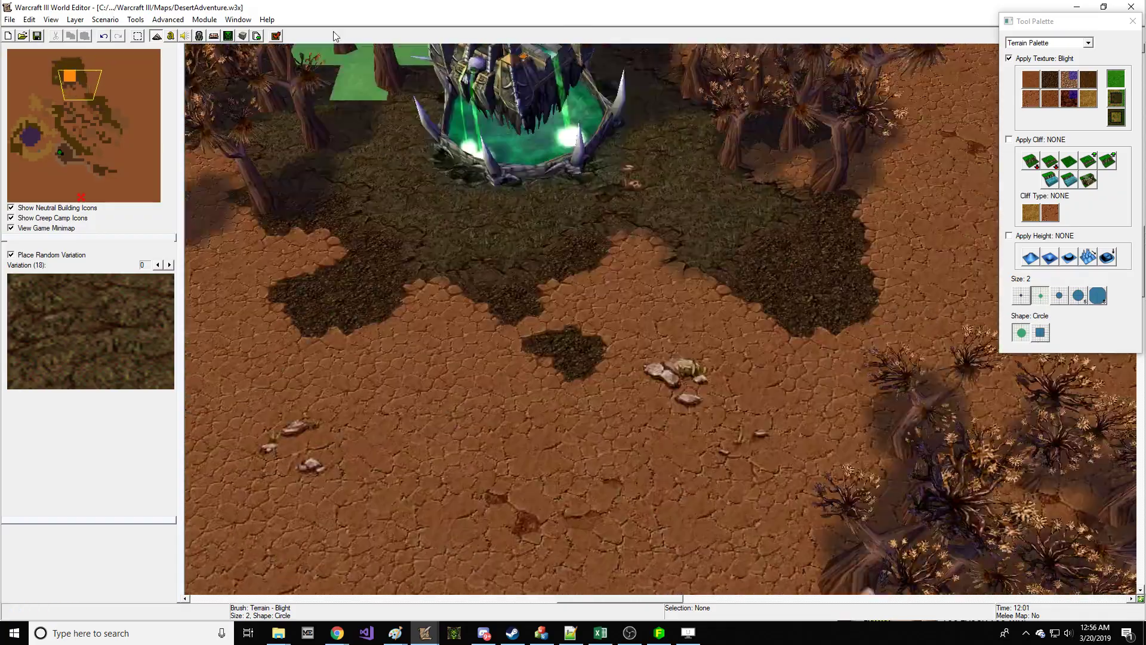
Step: Paint Dark Desert texture patches over the open ground east of the undead building, using brush size 2
{"action": "mouse_move", "coordinate": [501, 454]}
{"action": "right_mouse_down"}
{"action": "mouse_move", "coordinate": [593, 392]}
{"action": "mouse_move", "coordinate": [667, 451]}
{"action": "mouse_move", "coordinate": [540, 284]}
{"action": "right_mouse_up"}
{"action": "key", "text": "space"}
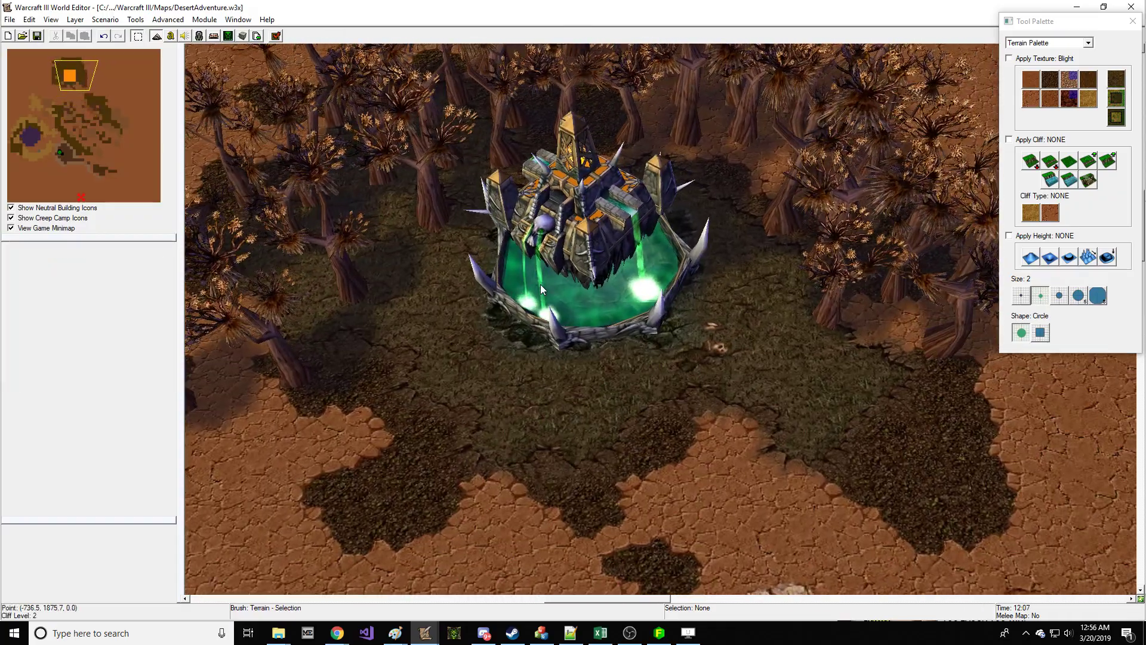
{"action": "left_click", "coordinate": [1051, 96]}
{"action": "right_click_drag", "start_coordinate": [967, 370], "coordinate": [692, 338]}
{"action": "left_click_drag", "start_coordinate": [692, 338], "coordinate": [836, 436]}
{"action": "mouse_move", "coordinate": [954, 357]}
{"action": "right_mouse_down"}
{"action": "mouse_move", "coordinate": [745, 232]}
{"action": "mouse_move", "coordinate": [699, 250]}
{"action": "right_mouse_up"}
{"action": "mouse_move", "coordinate": [699, 257]}
{"action": "left_mouse_down"}
{"action": "mouse_move", "coordinate": [838, 260]}
{"action": "mouse_move", "coordinate": [704, 263]}
{"action": "left_mouse_up"}
{"action": "right_click_drag", "start_coordinate": [705, 262], "coordinate": [739, 261]}
{"action": "left_click_drag", "start_coordinate": [739, 260], "coordinate": [955, 215]}
{"action": "right_click_drag", "start_coordinate": [654, 178], "coordinate": [492, 177]}
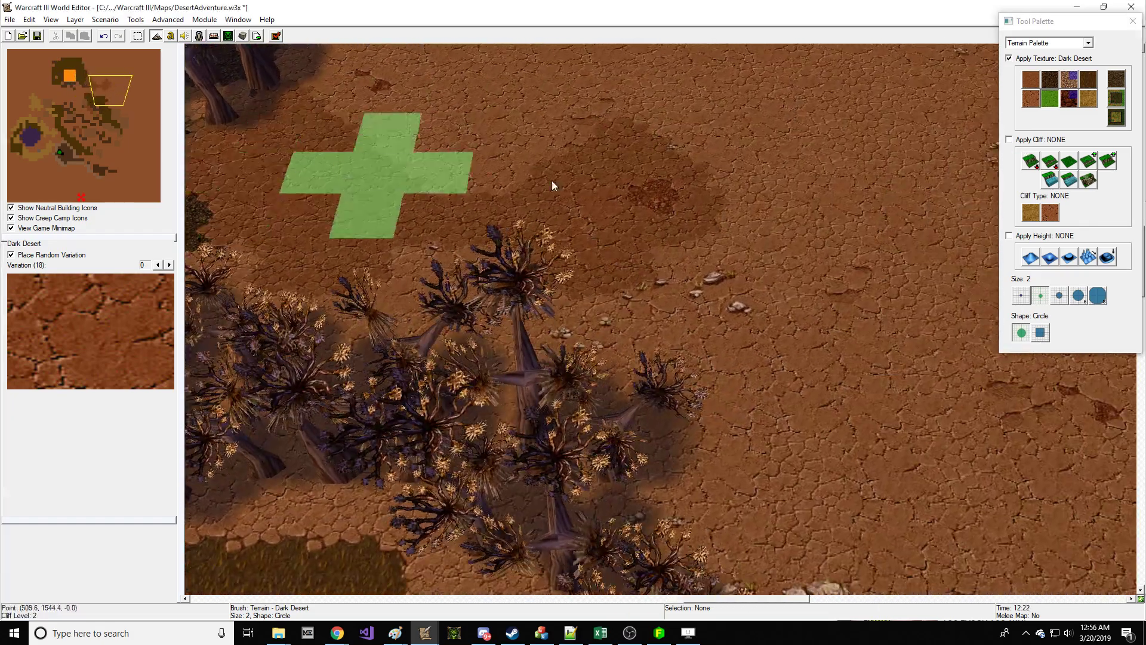
Step: Paint Grass texture with brush size 1 around the two reddish rocky patches in the east-central clearing
{"action": "left_click", "coordinate": [97, 129]}
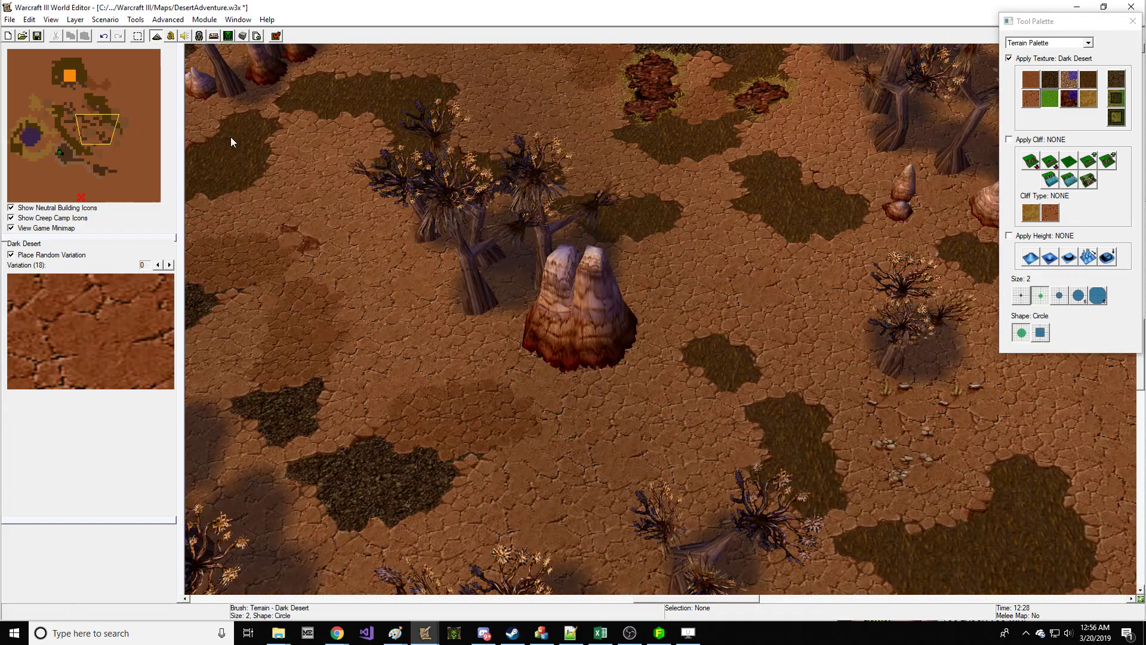
{"action": "right_click_drag", "start_coordinate": [635, 147], "coordinate": [525, 234]}
{"action": "mouse_move", "coordinate": [581, 304]}
{"action": "right_mouse_down"}
{"action": "mouse_move", "coordinate": [559, 179]}
{"action": "mouse_move", "coordinate": [543, 299]}
{"action": "right_mouse_up"}
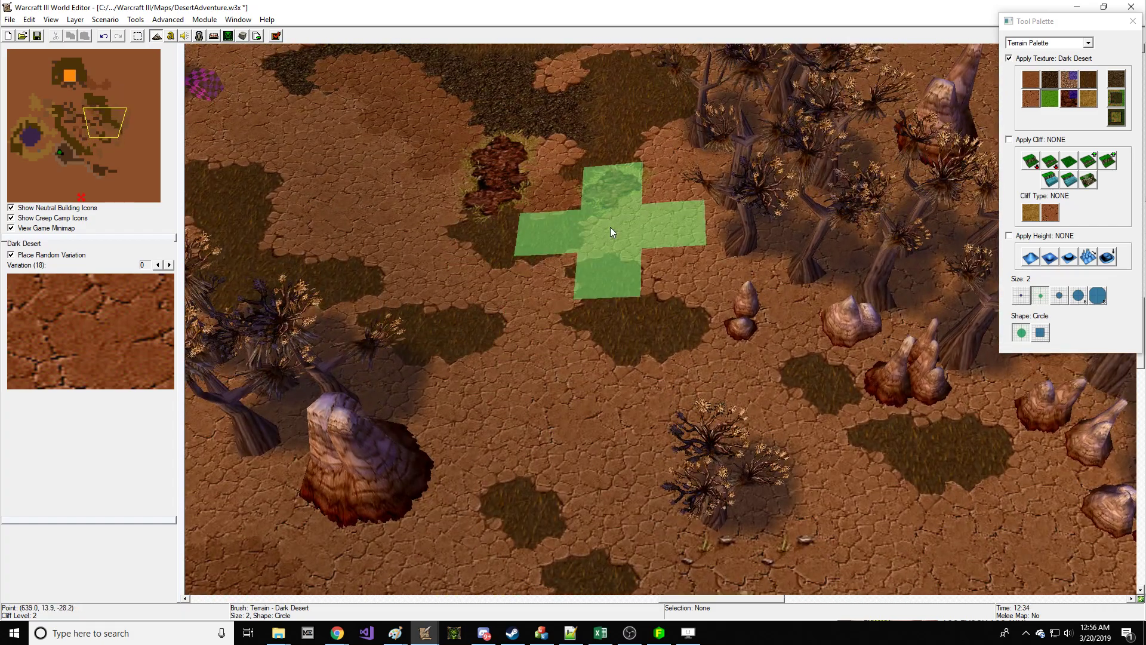
{"action": "right_click_drag", "start_coordinate": [474, 159], "coordinate": [750, 230]}
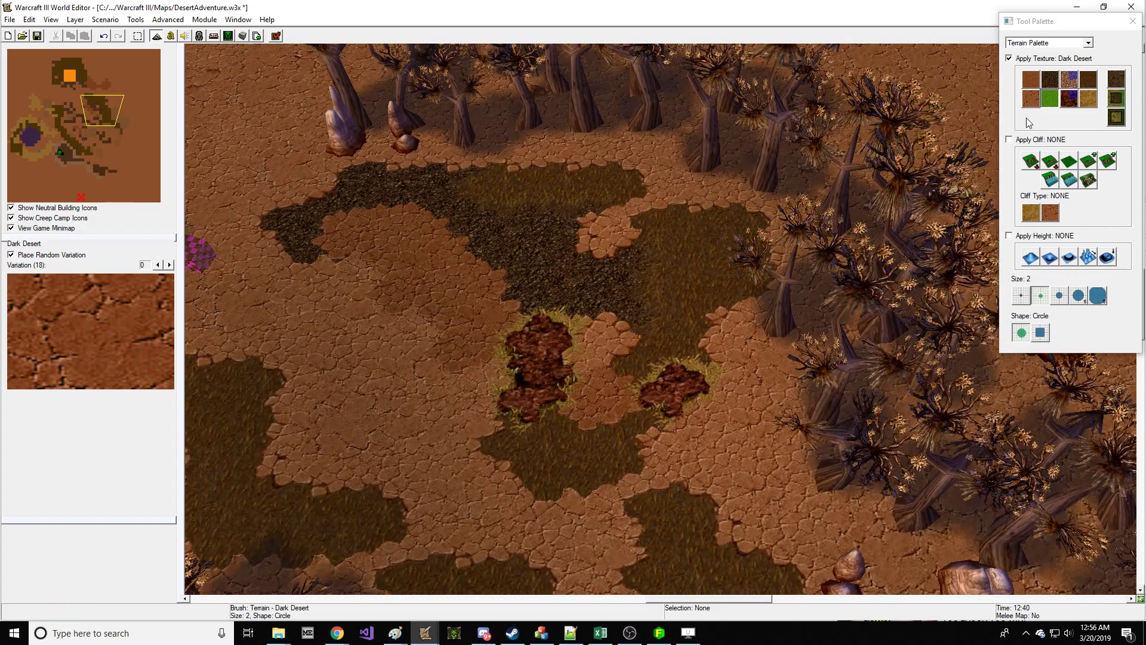
{"action": "left_click", "coordinate": [1086, 100]}
{"action": "left_click", "coordinate": [1019, 296]}
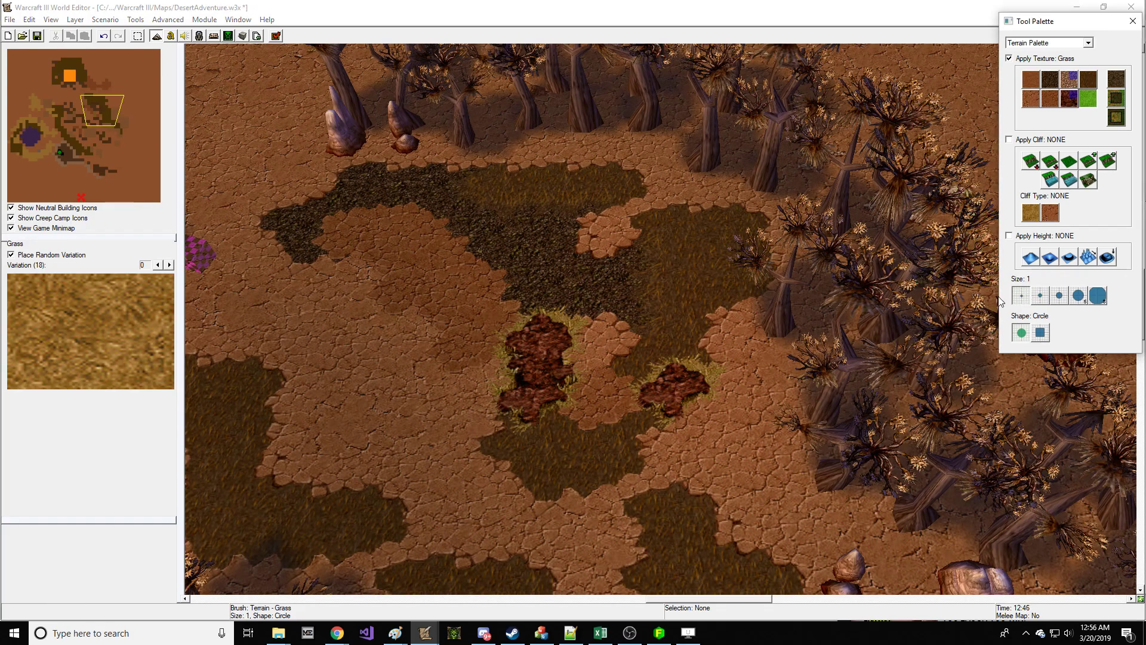
{"action": "mouse_move", "coordinate": [685, 432]}
{"action": "left_mouse_down"}
{"action": "mouse_move", "coordinate": [740, 364]}
{"action": "mouse_move", "coordinate": [733, 327]}
{"action": "mouse_move", "coordinate": [536, 286]}
{"action": "mouse_move", "coordinate": [493, 299]}
{"action": "left_mouse_up"}
{"action": "key", "text": "Down"}
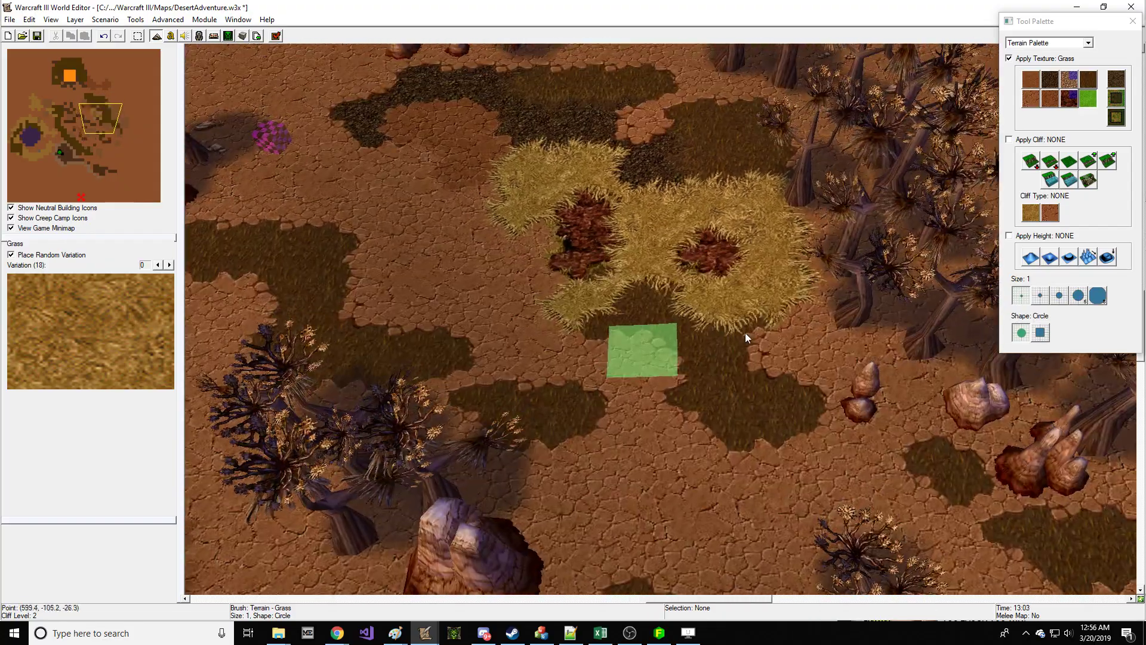
{"action": "key", "text": "Right"}
Step: Paint Grass patches across the eastern plain, enlarging the brush to size 3, and another just north of the red start location
{"action": "right_click_drag", "start_coordinate": [806, 84], "coordinate": [524, 261]}
{"action": "right_click_drag", "start_coordinate": [770, 376], "coordinate": [421, 325]}
{"action": "left_click_drag", "start_coordinate": [548, 334], "coordinate": [615, 189]}
{"action": "left_click_drag", "start_coordinate": [743, 182], "coordinate": [752, 334]}
{"action": "left_click_drag", "start_coordinate": [559, 182], "coordinate": [627, 190]}
{"action": "left_click", "coordinate": [1055, 302]}
{"action": "mouse_move", "coordinate": [787, 234]}
{"action": "left_mouse_down"}
{"action": "mouse_move", "coordinate": [559, 204]}
{"action": "mouse_move", "coordinate": [448, 152]}
{"action": "left_mouse_up"}
{"action": "right_click_drag", "start_coordinate": [525, 154], "coordinate": [615, 305]}
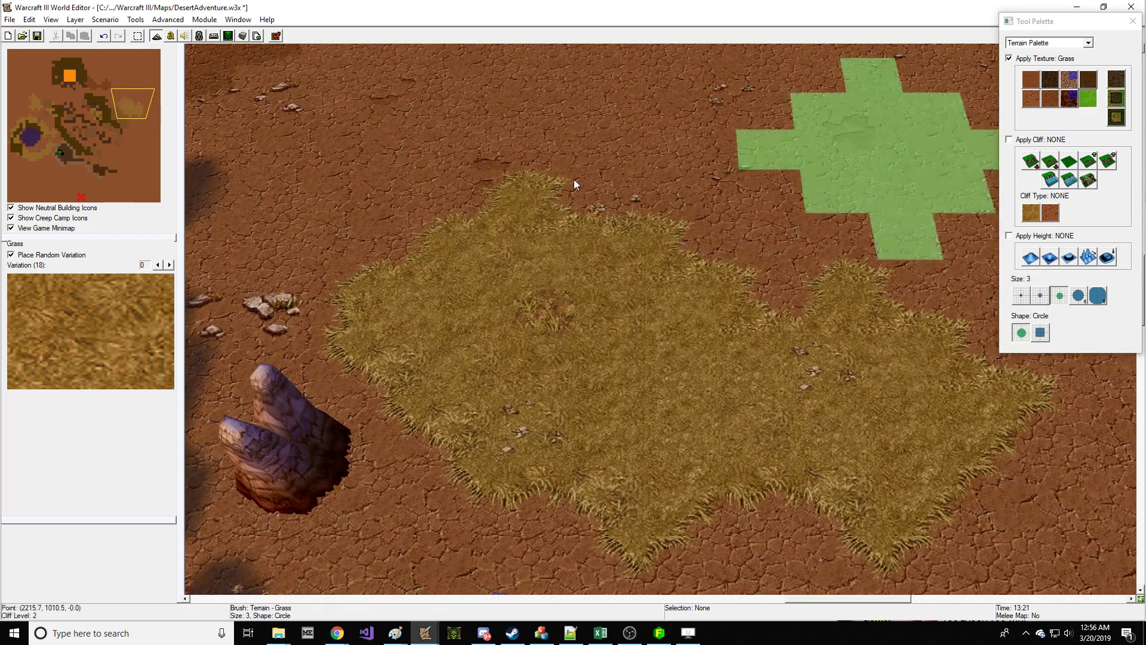
{"action": "left_click", "coordinate": [75, 173]}
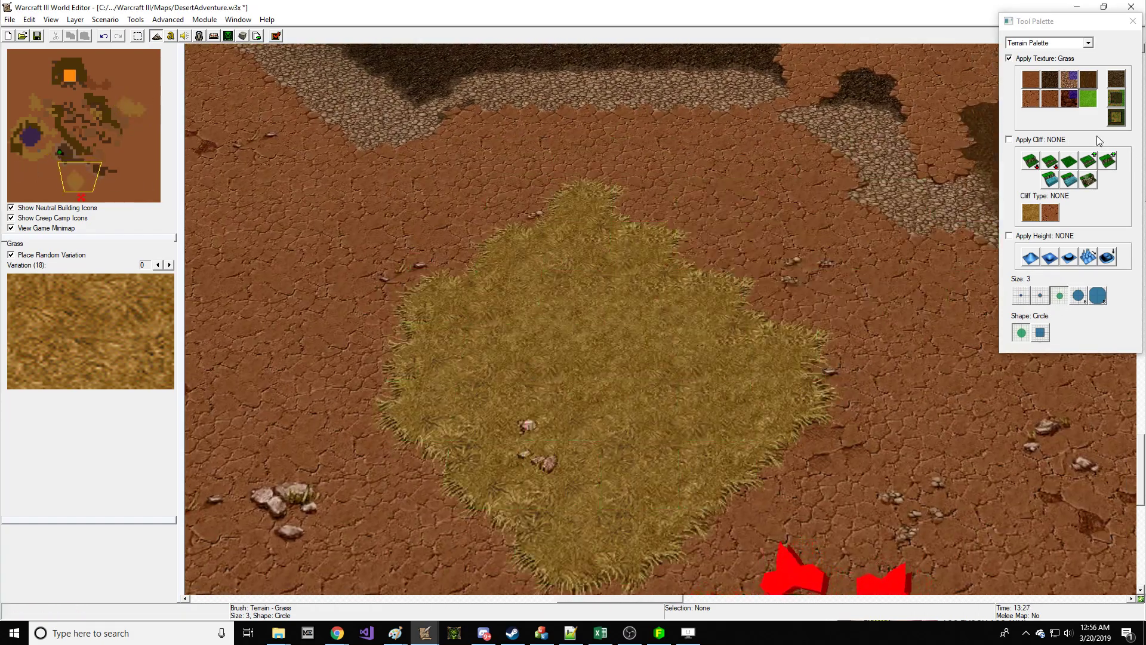
{"action": "right_click_drag", "start_coordinate": [668, 152], "coordinate": [583, 245]}
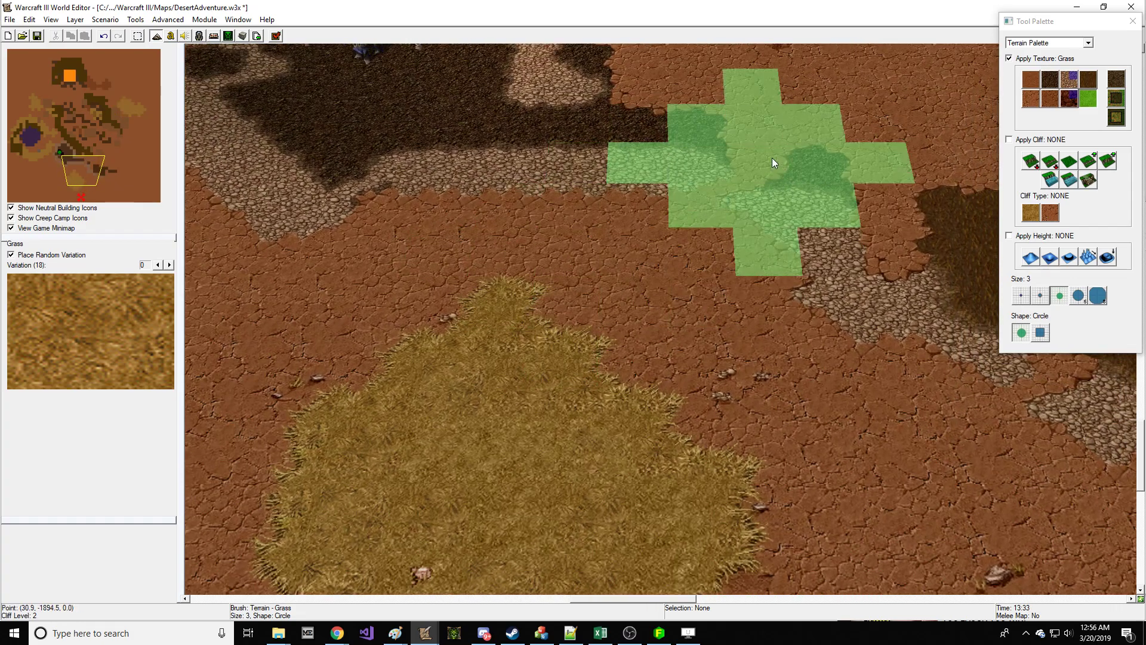
Step: Set up the Barrens Environment doodad Rock Spires for placement with brush size 1
{"action": "left_click", "coordinate": [1048, 43]}
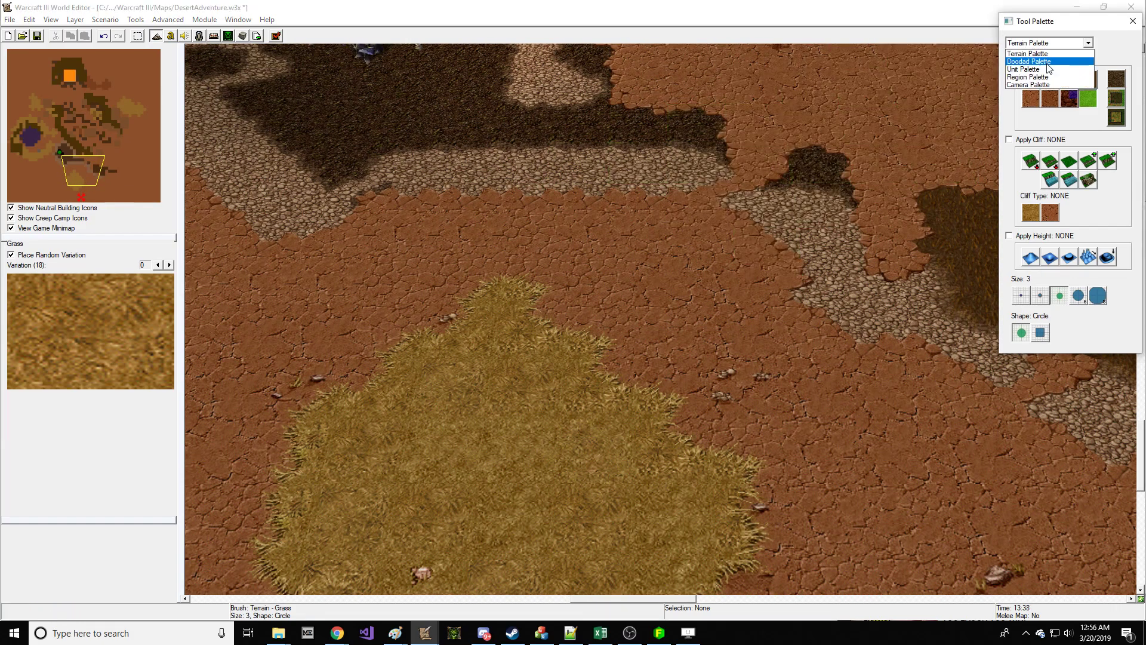
{"action": "left_click", "coordinate": [1039, 61]}
{"action": "left_click", "coordinate": [1052, 74]}
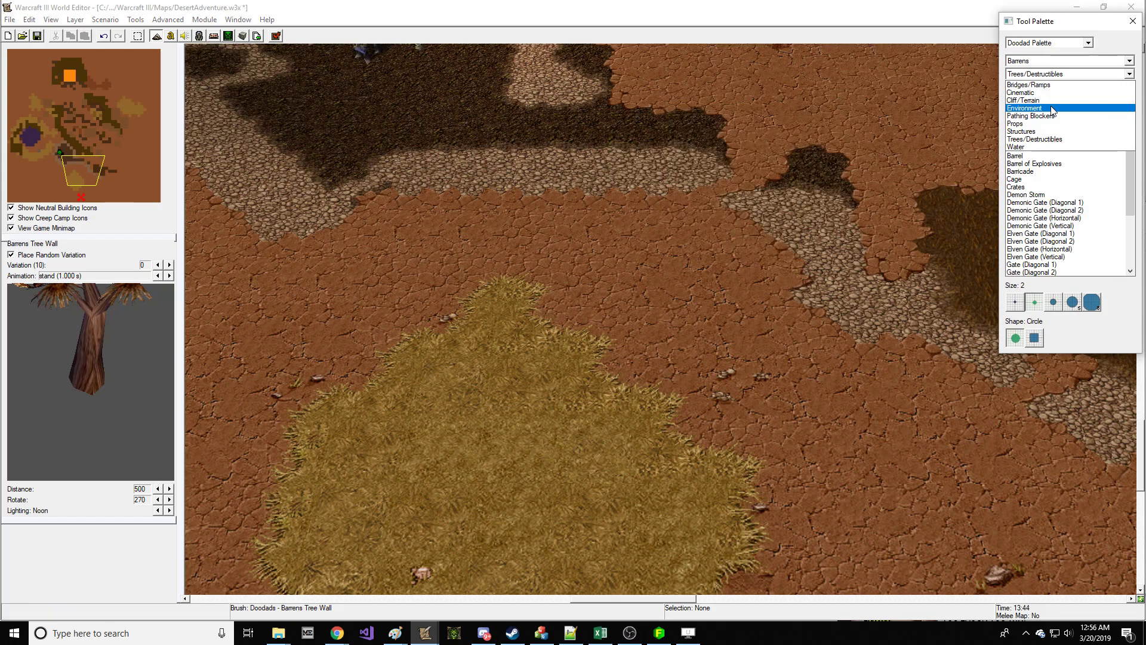
{"action": "left_click", "coordinate": [1052, 108]}
{"action": "left_click", "coordinate": [1025, 155]}
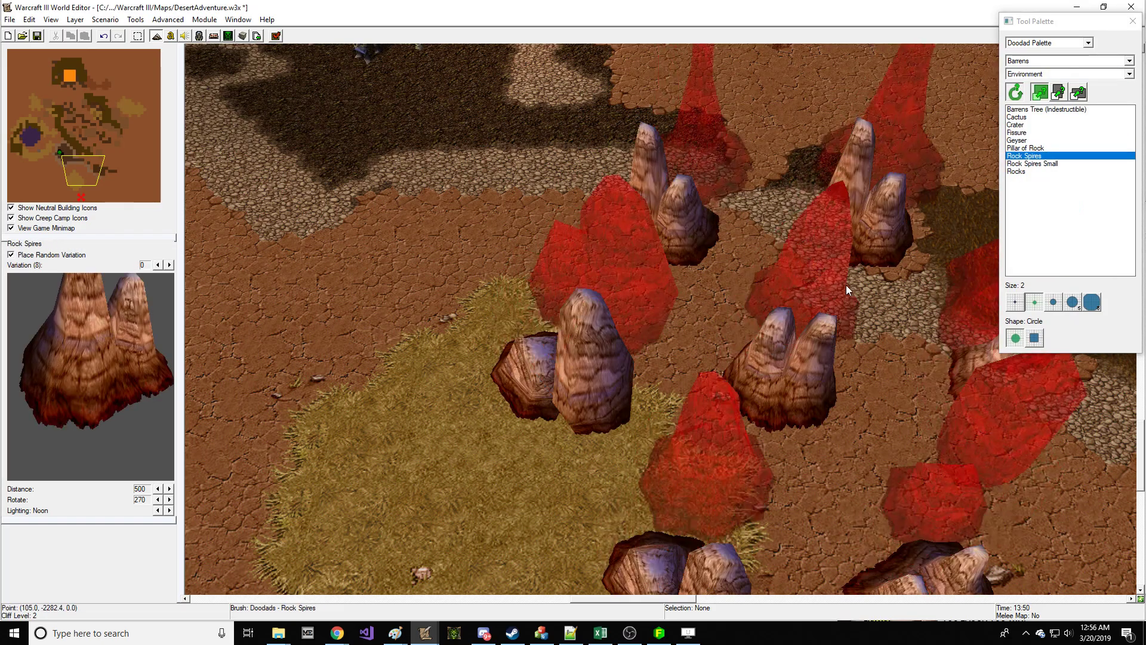
{"action": "right_click_drag", "start_coordinate": [836, 291], "coordinate": [820, 251]}
{"action": "left_click", "coordinate": [1014, 302]}
{"action": "key", "text": "ctrl+z"}
{"action": "left_click", "coordinate": [690, 413]}
{"action": "left_click", "coordinate": [621, 236]}
{"action": "key", "text": "ctrl+z"}
{"action": "key", "text": "ctrl+z"}
Step: Place a wall of rock spires along the north and east sides of the southern grass patch
{"action": "left_click", "coordinate": [847, 362]}
{"action": "mouse_move", "coordinate": [728, 300]}
{"action": "left_mouse_down"}
{"action": "mouse_move", "coordinate": [558, 204]}
{"action": "mouse_move", "coordinate": [299, 223]}
{"action": "left_mouse_up"}
{"action": "right_click_drag", "start_coordinate": [537, 310], "coordinate": [789, 281]}
{"action": "right_click_drag", "start_coordinate": [931, 272], "coordinate": [725, 271]}
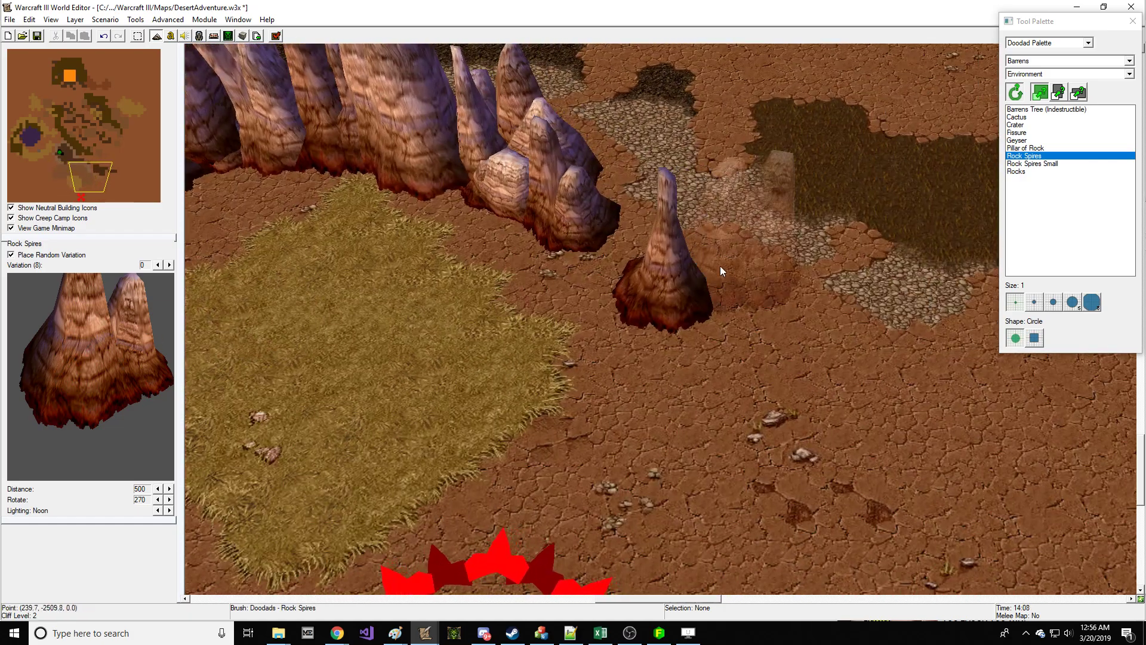
{"action": "left_click", "coordinate": [621, 252]}
{"action": "left_click", "coordinate": [716, 394]}
{"action": "left_click_drag", "start_coordinate": [803, 445], "coordinate": [949, 549]}
Step: Extend the rock spire wall down the west side of the southern grass patch
{"action": "right_click_drag", "start_coordinate": [823, 420], "coordinate": [1064, 292]}
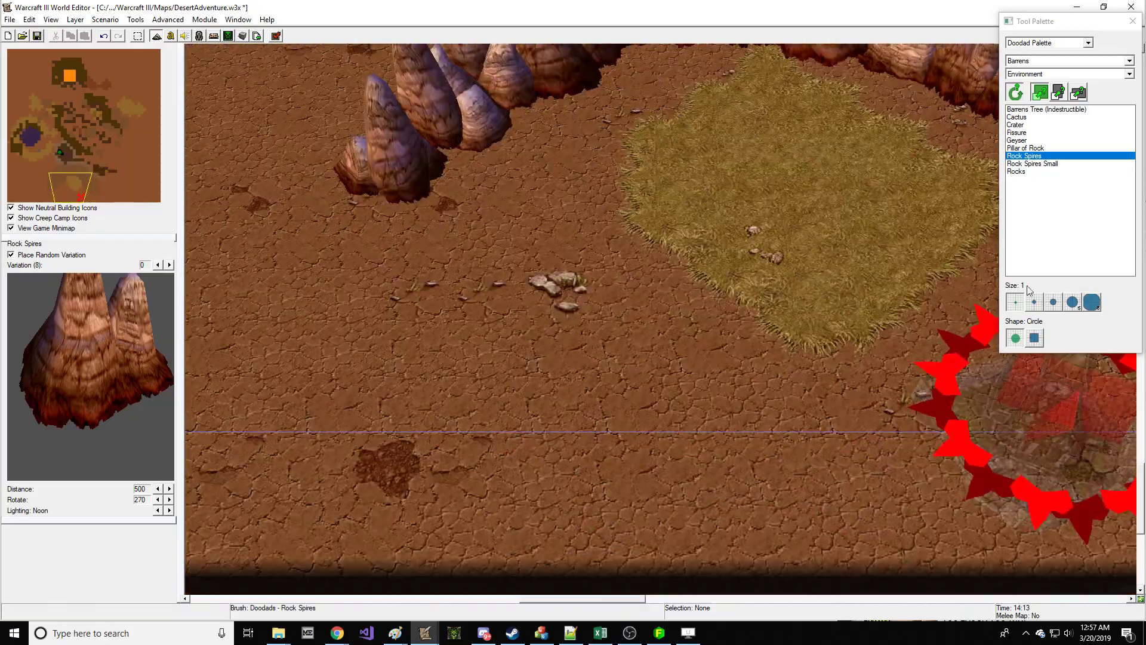
{"action": "right_click_drag", "start_coordinate": [428, 204], "coordinate": [594, 260]}
{"action": "mouse_move", "coordinate": [549, 272]}
{"action": "left_mouse_down"}
{"action": "mouse_move", "coordinate": [486, 366]}
{"action": "mouse_move", "coordinate": [367, 463]}
{"action": "left_mouse_up"}
Step: Return to selection mode and save the map, dismissing the default name reminder
{"action": "mouse_move", "coordinate": [762, 184]}
{"action": "right_mouse_down"}
{"action": "mouse_move", "coordinate": [623, 351]}
{"action": "mouse_move", "coordinate": [582, 489]}
{"action": "right_mouse_up"}
{"action": "key", "text": "space"}
{"action": "right_click_drag", "start_coordinate": [729, 192], "coordinate": [596, 467]}
{"action": "right_click_drag", "start_coordinate": [603, 280], "coordinate": [580, 474]}
{"action": "mouse_move", "coordinate": [621, 191]}
{"action": "right_mouse_down"}
{"action": "mouse_move", "coordinate": [679, 277]}
{"action": "mouse_move", "coordinate": [488, 346]}
{"action": "right_mouse_up"}
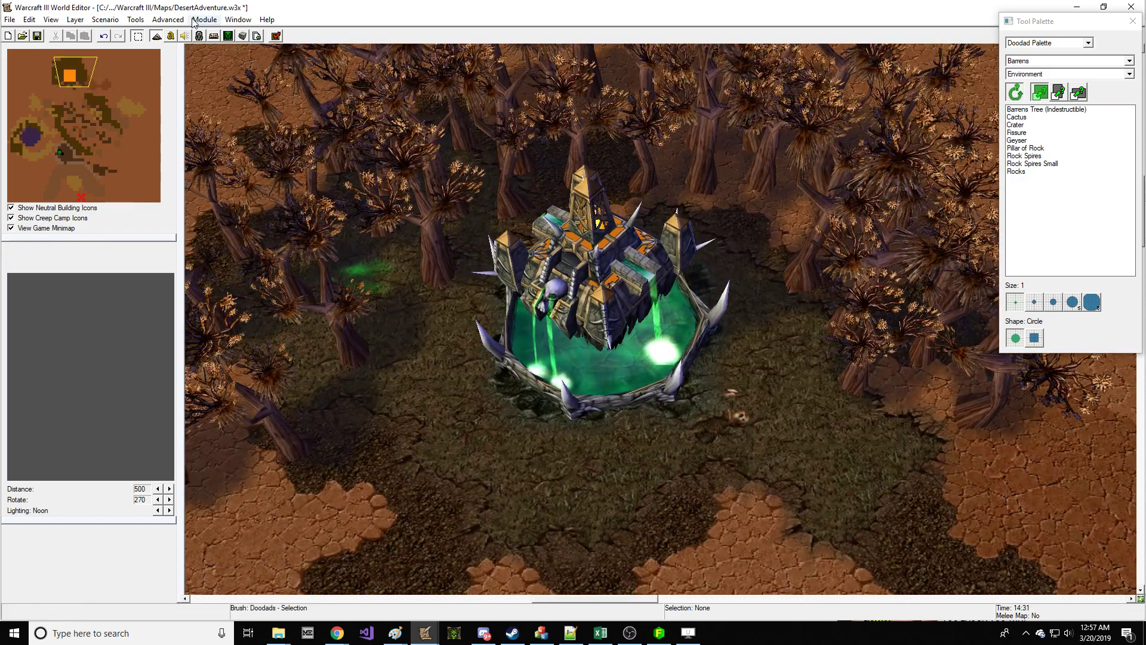
{"action": "key", "text": "F6"}
{"action": "left_click", "coordinate": [37, 39]}
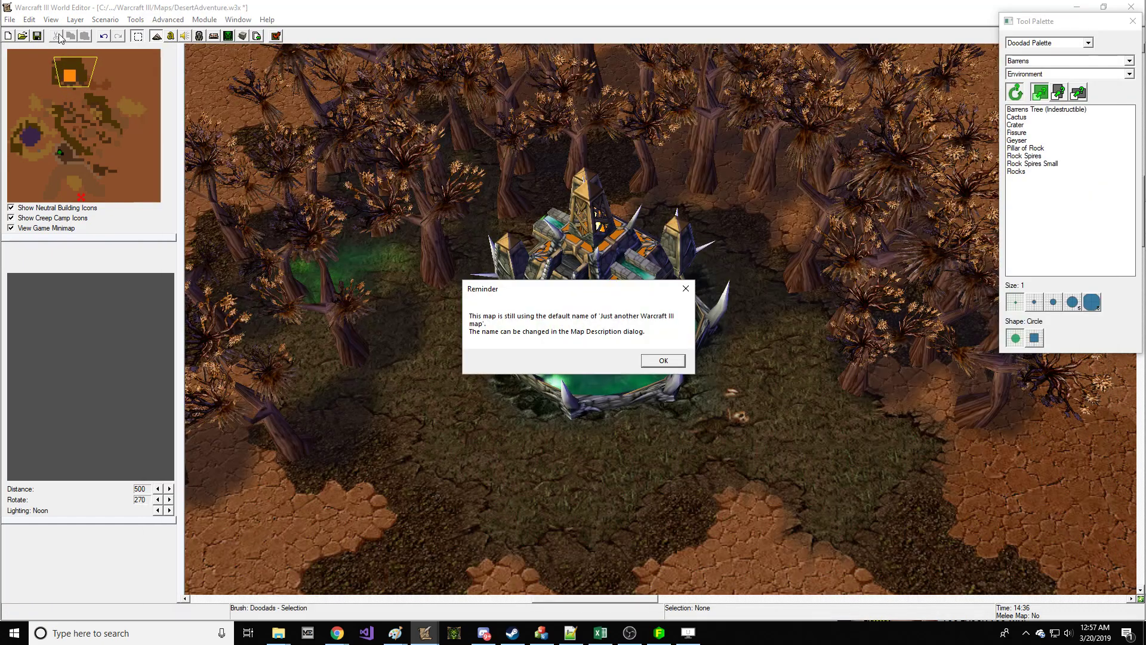
{"action": "key", "text": "Return"}
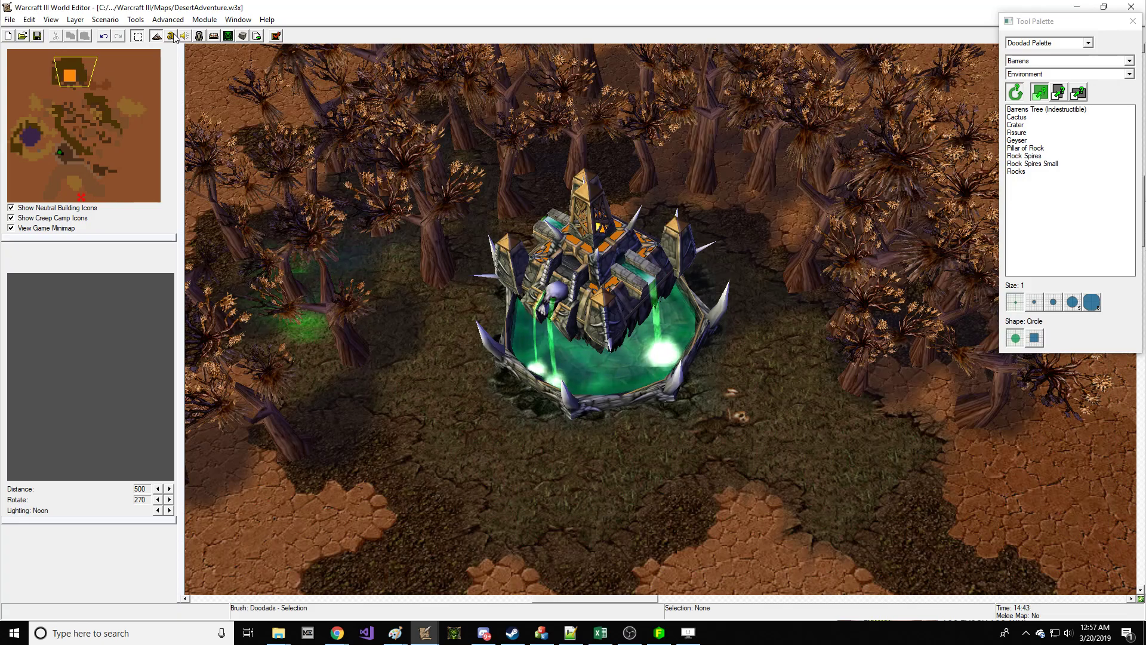
Step: Delete the melee game actions of the Melee Initialization trigger in the Trigger Editor
{"action": "left_click", "coordinate": [173, 37]}
{"action": "key", "text": "Delete"}
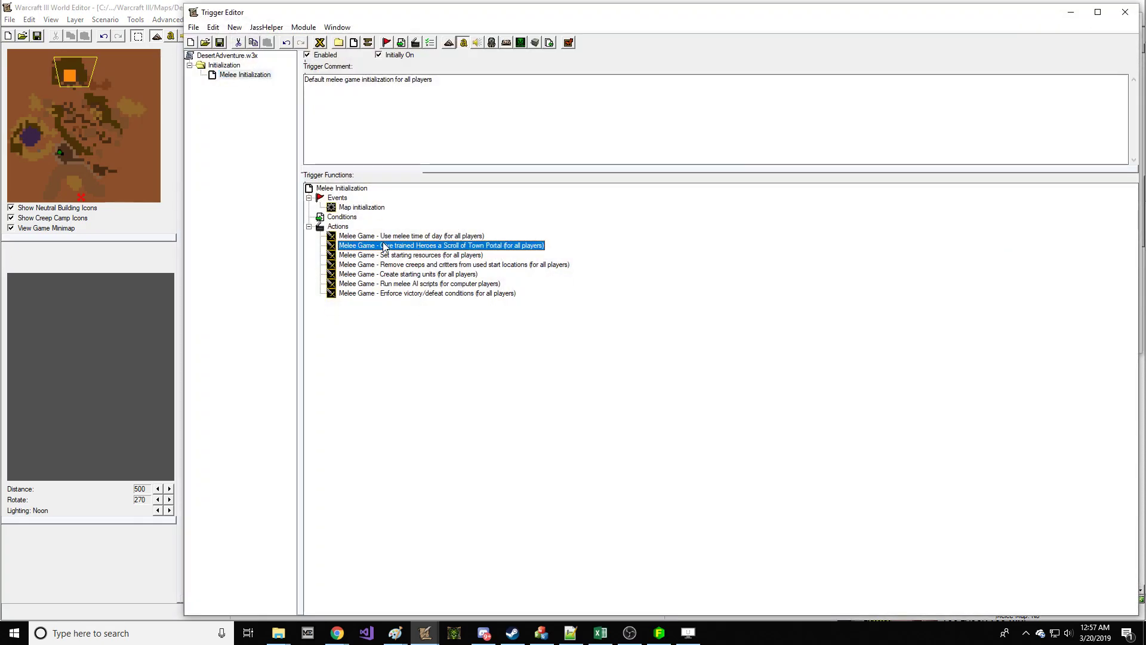
Step: Switch from placing doodads to placing units for Player 1 (Red) and save the map
{"action": "left_click", "coordinate": [70, 128]}
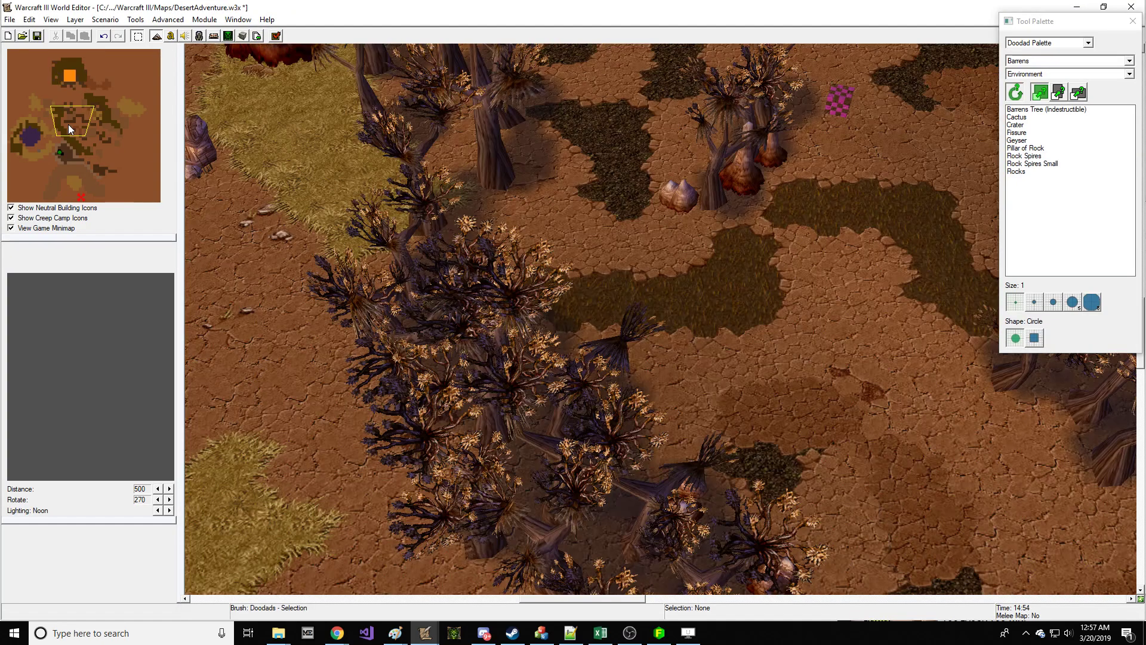
{"action": "left_click", "coordinate": [1088, 42]}
{"action": "left_click", "coordinate": [1036, 70]}
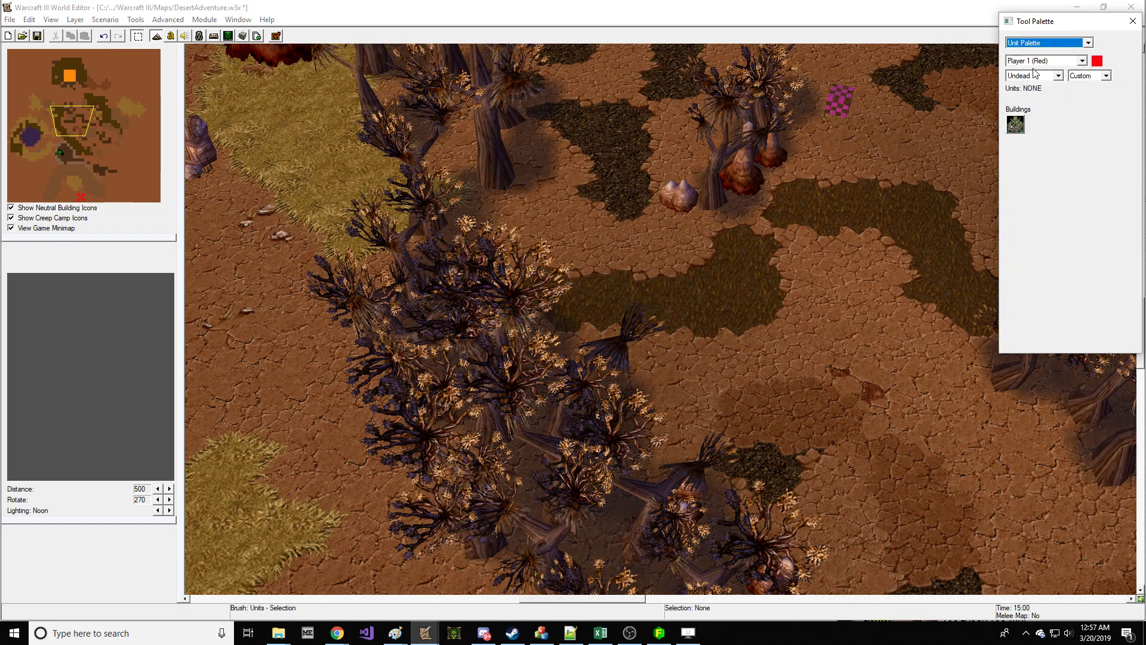
{"action": "left_click", "coordinate": [38, 41]}
{"action": "key", "text": "Return"}
Step: Place a Human melee Paladin hero for Player 1 (Red) on the dark ground just south of the skull pile
{"action": "left_click", "coordinate": [1032, 76]}
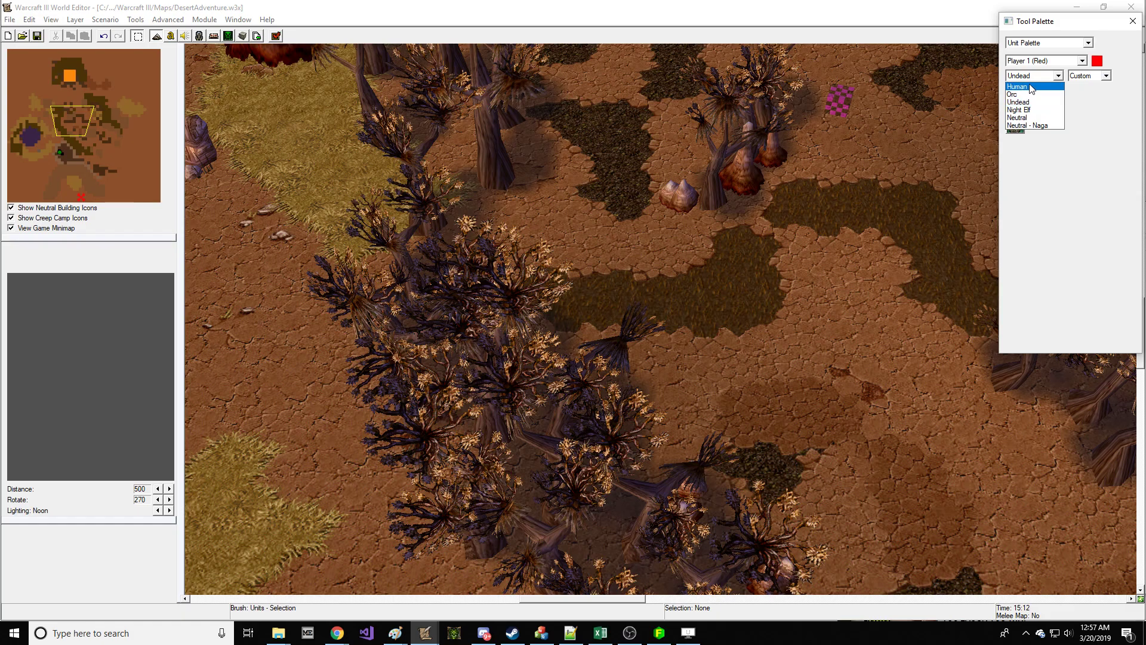
{"action": "left_click", "coordinate": [1092, 86]}
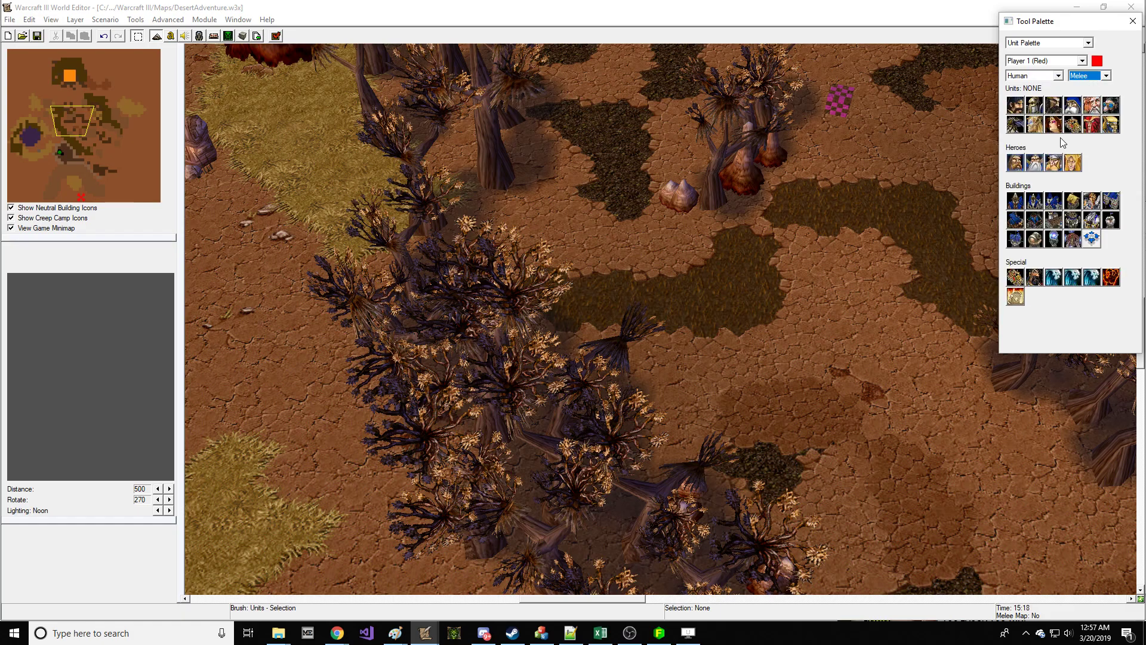
{"action": "left_click", "coordinate": [1017, 168]}
{"action": "mouse_move", "coordinate": [750, 239]}
{"action": "right_mouse_down"}
{"action": "mouse_move", "coordinate": [741, 215]}
{"action": "mouse_move", "coordinate": [594, 156]}
{"action": "right_mouse_up"}
{"action": "right_click_drag", "start_coordinate": [370, 303], "coordinate": [532, 222]}
{"action": "left_click", "coordinate": [546, 421]}
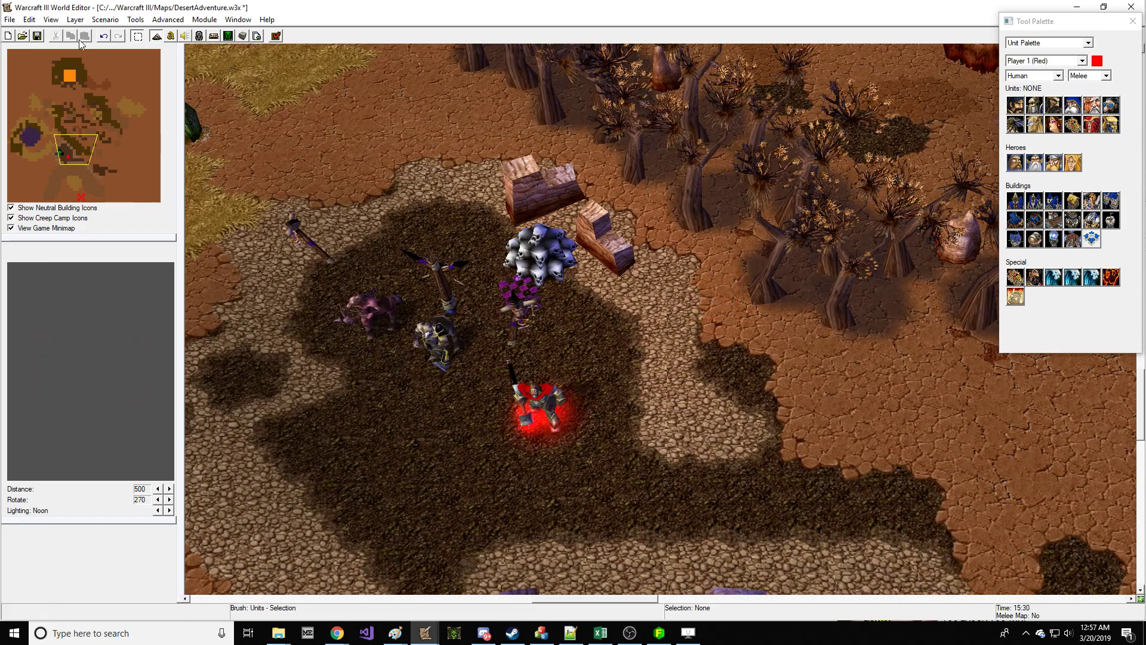
Step: Save the map and launch it in the game for testing
{"action": "left_click", "coordinate": [42, 38]}
{"action": "key", "text": "Return"}
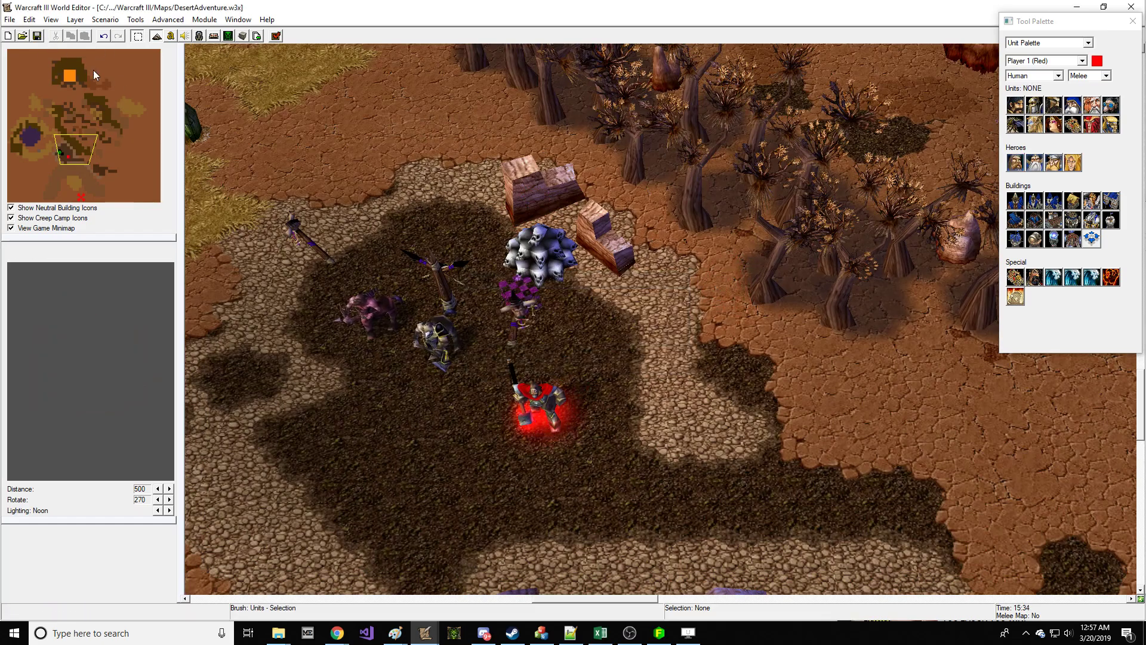
{"action": "left_click", "coordinate": [276, 37]}
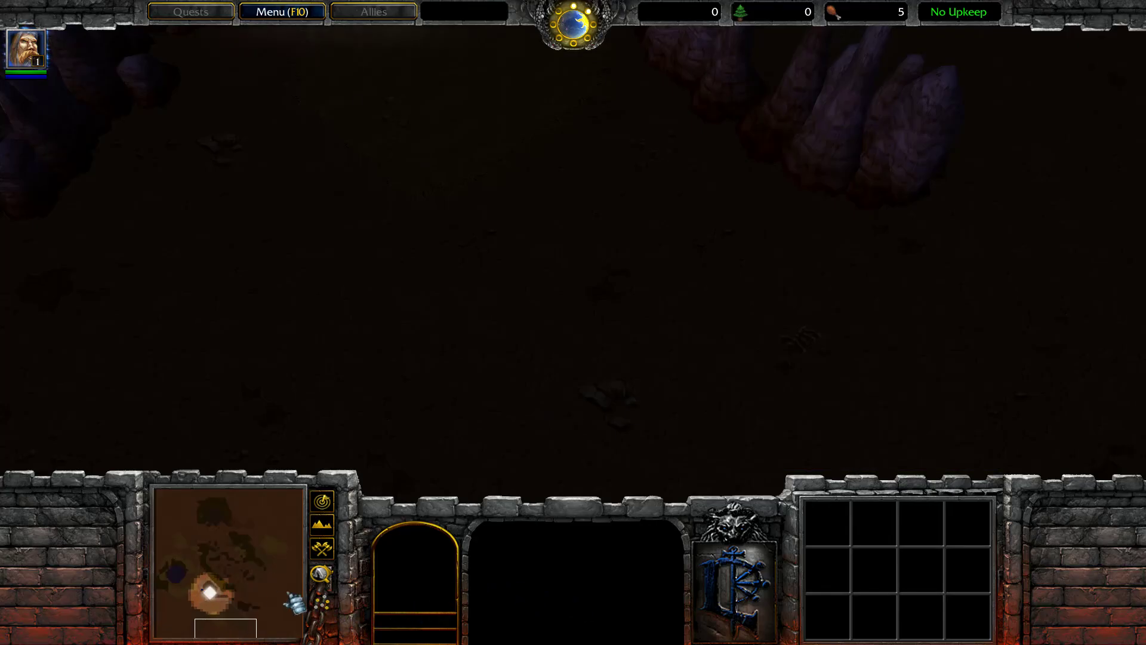
Step: Teach the Paladin Divine Shield and activate it while walking the hero northwest out of the camp
{"action": "left_click", "coordinate": [213, 594]}
{"action": "left_click", "coordinate": [481, 227]}
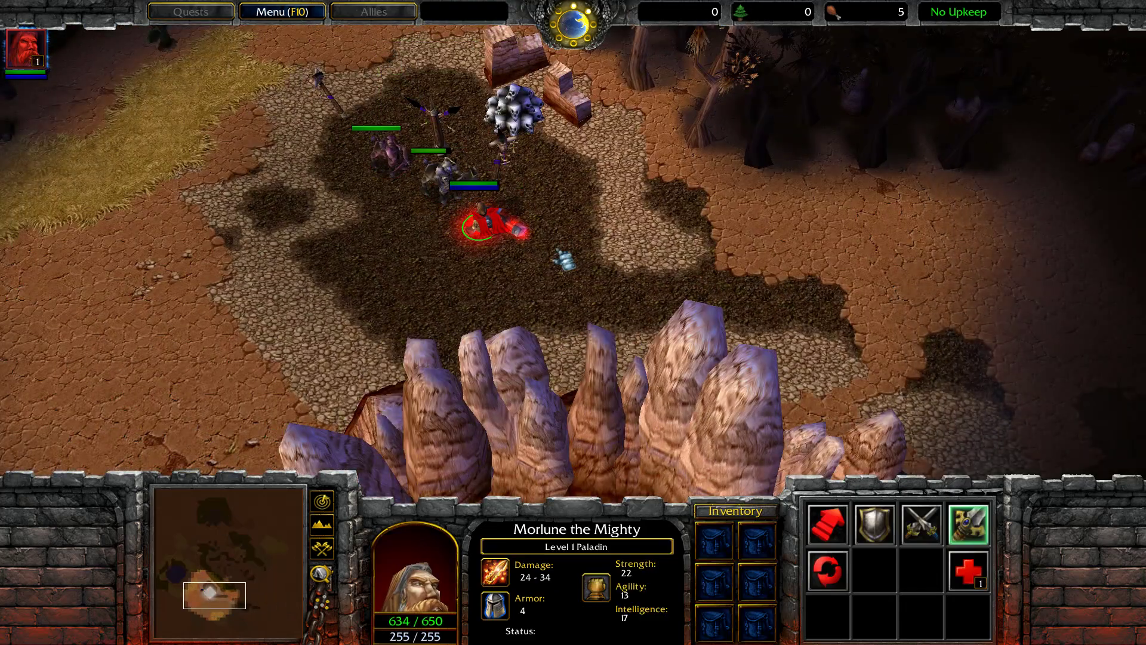
{"action": "key", "text": "Up"}
{"action": "left_click", "coordinate": [967, 569]}
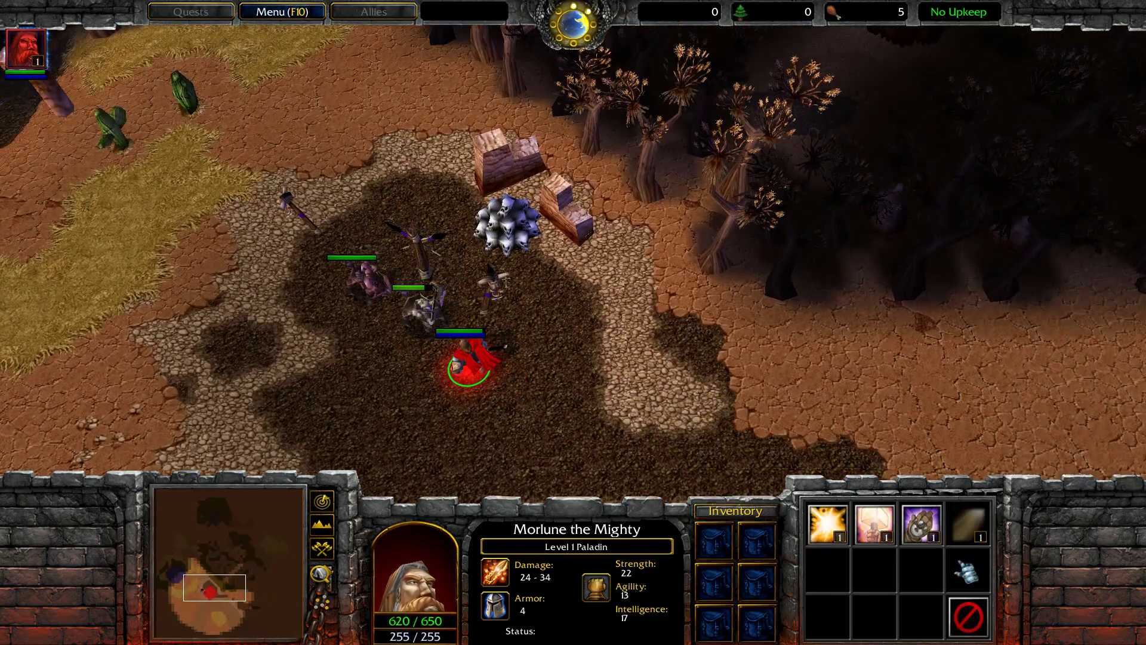
{"action": "left_click", "coordinate": [828, 523]}
{"action": "left_click", "coordinate": [874, 616]}
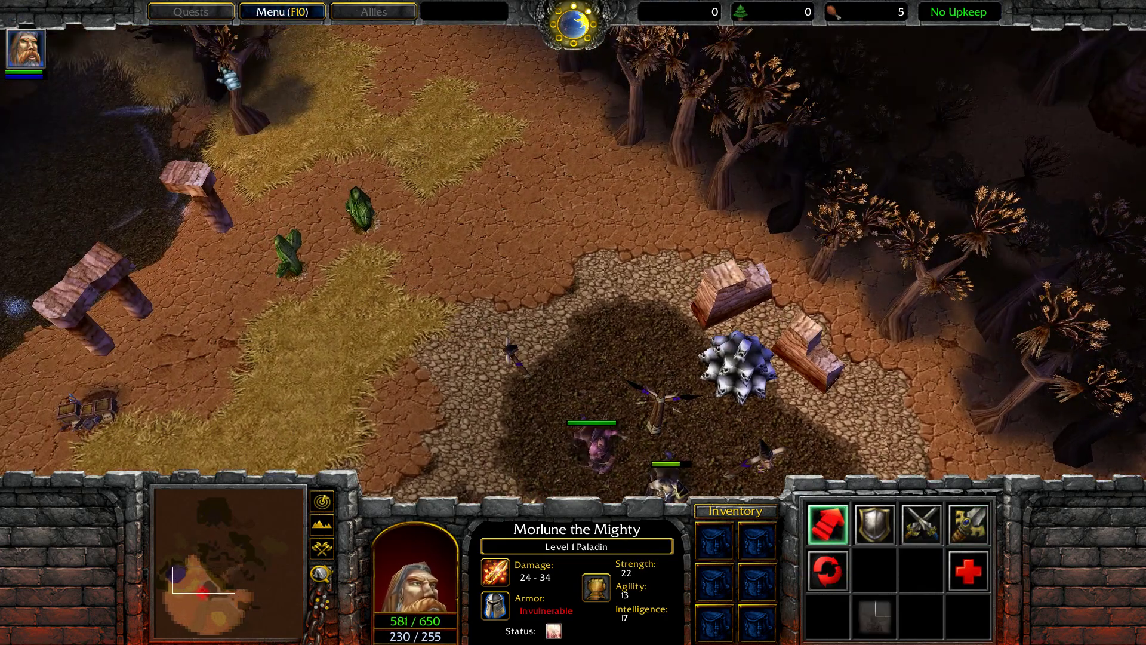
{"action": "right_click", "coordinate": [478, 252]}
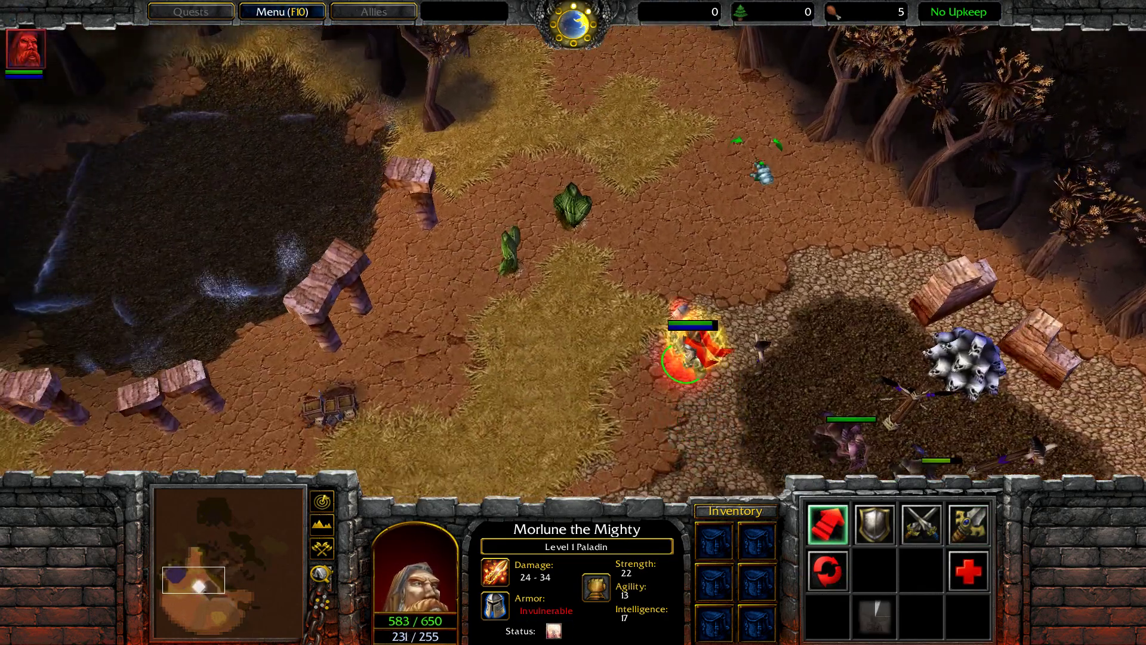
Step: Walk the Paladin north through the tree-lined passage and up to the undead building over the green pool
{"action": "right_click", "coordinate": [685, 54]}
{"action": "right_click", "coordinate": [565, 197]}
{"action": "left_click", "coordinate": [422, 550]}
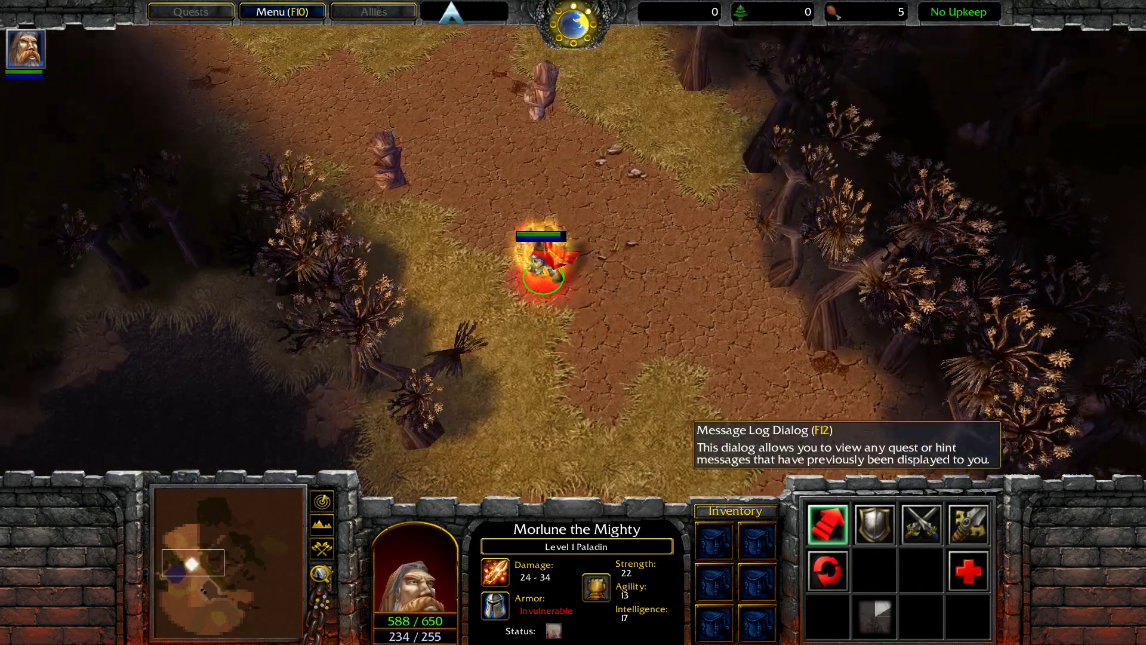
{"action": "right_click", "coordinate": [449, 120]}
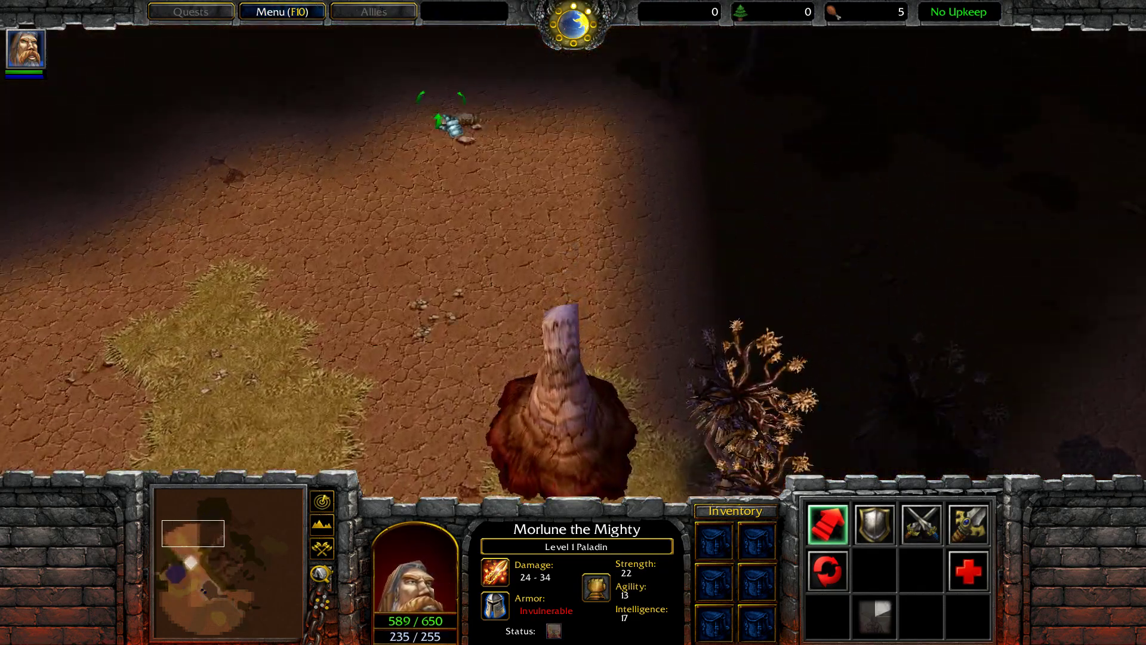
{"action": "right_click", "coordinate": [578, 196]}
{"action": "right_click", "coordinate": [641, 201]}
{"action": "right_click", "coordinate": [679, 179]}
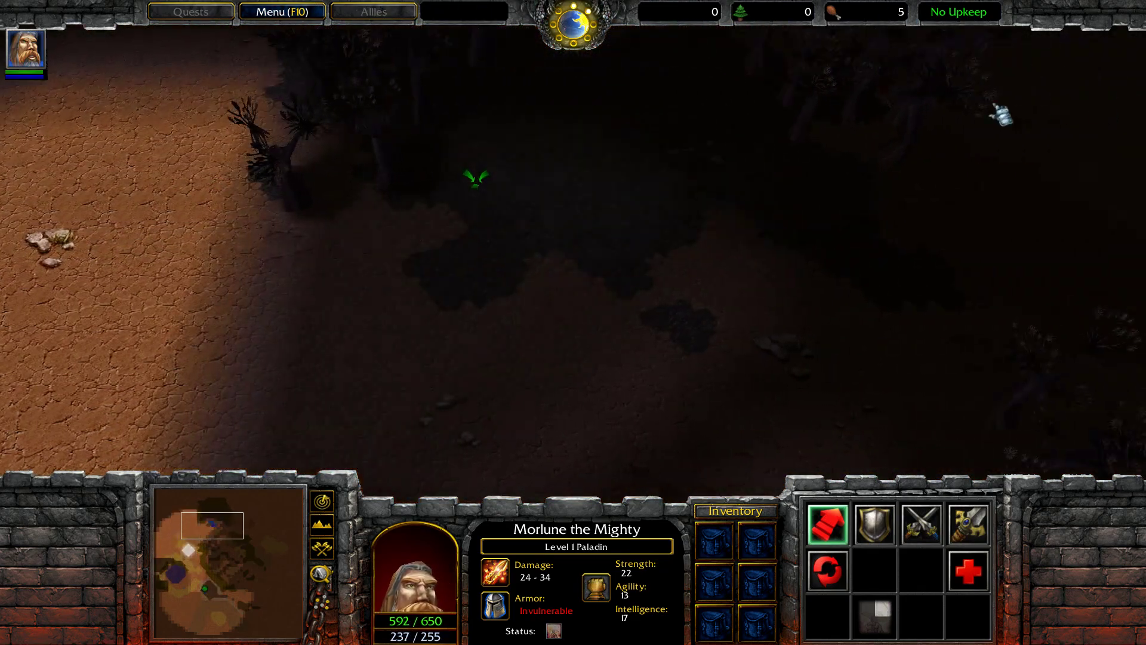
{"action": "right_click", "coordinate": [616, 152]}
{"action": "right_click", "coordinate": [570, 197]}
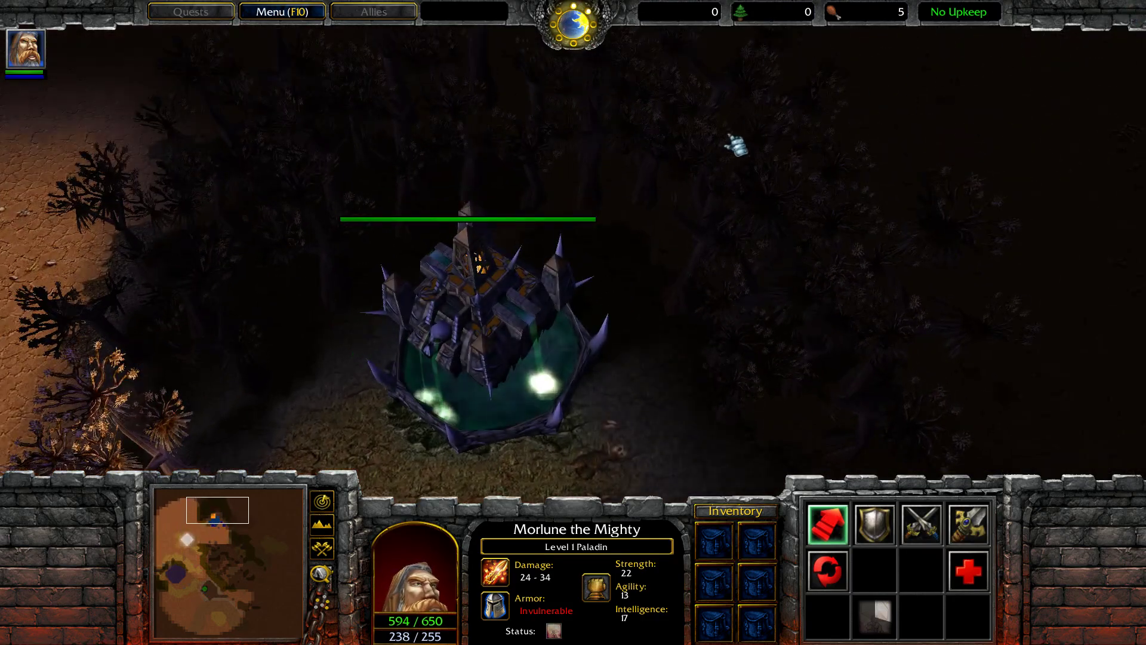
{"action": "right_click", "coordinate": [340, 312]}
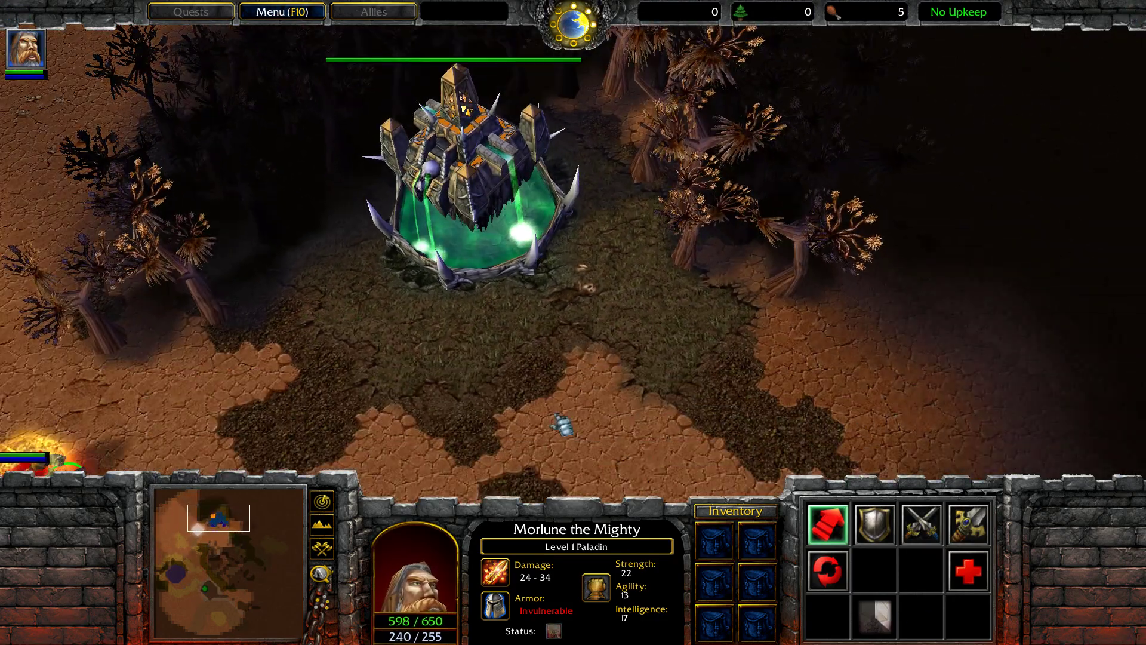
{"action": "right_click", "coordinate": [396, 334]}
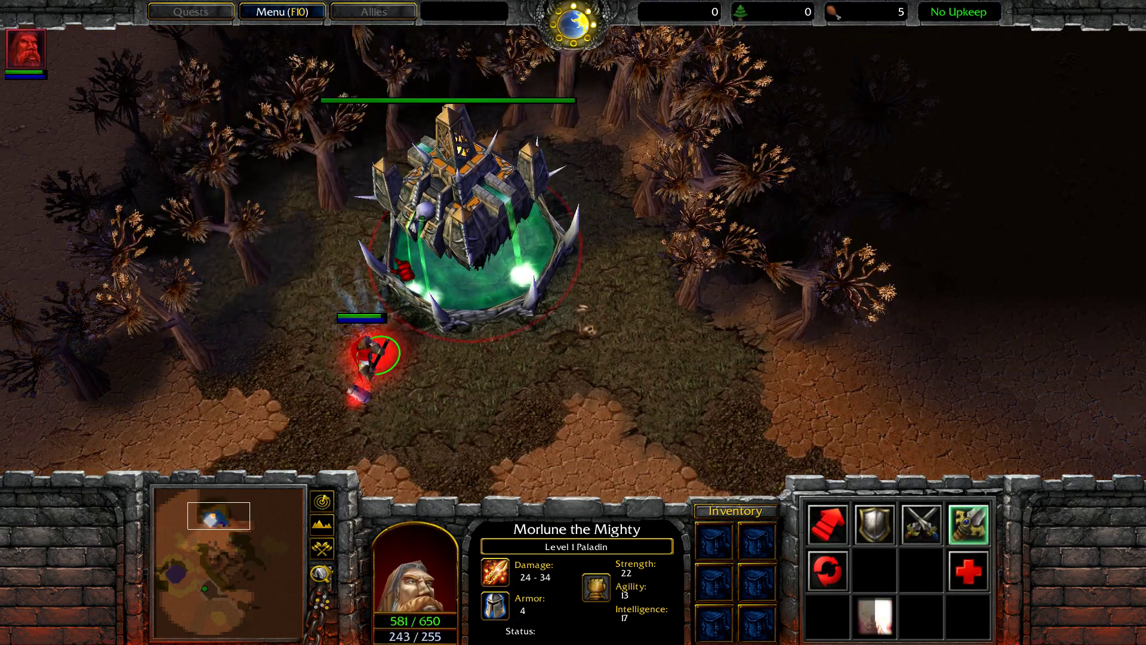
Step: Test moving the Paladin back and forth around the undead building, finishing beside the trees west of it
{"action": "right_click", "coordinate": [519, 397]}
{"action": "left_click", "coordinate": [524, 272]}
{"action": "key", "text": "F1"}
{"action": "right_click", "coordinate": [637, 275]}
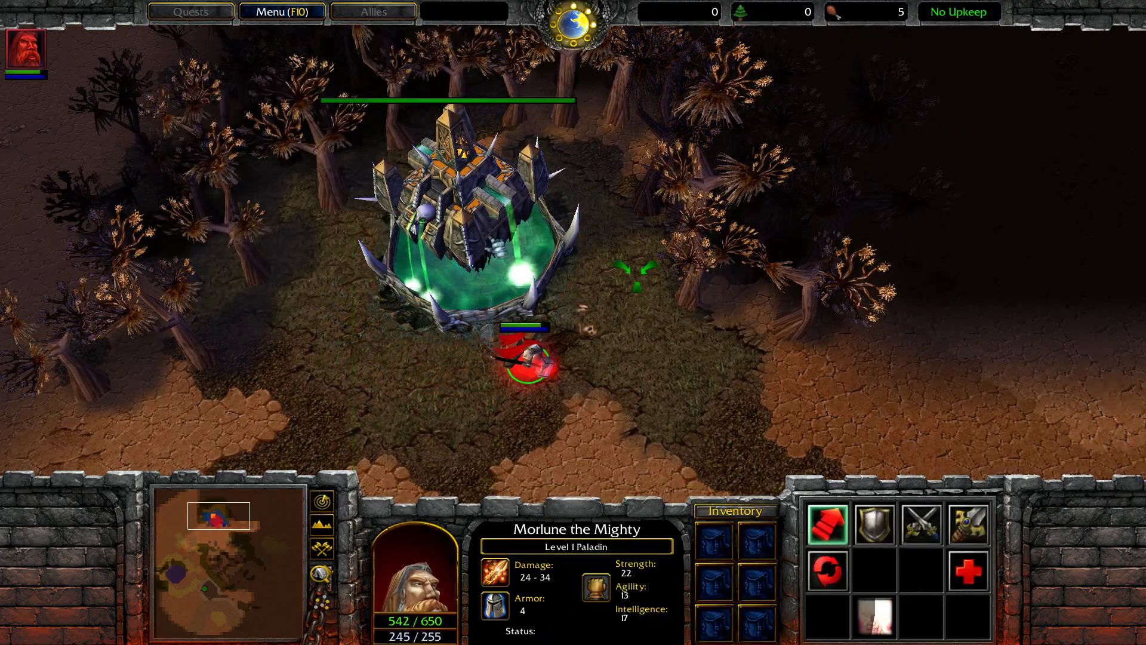
{"action": "left_click_drag", "start_coordinate": [384, 187], "coordinate": [688, 406]}
{"action": "right_click", "coordinate": [410, 368]}
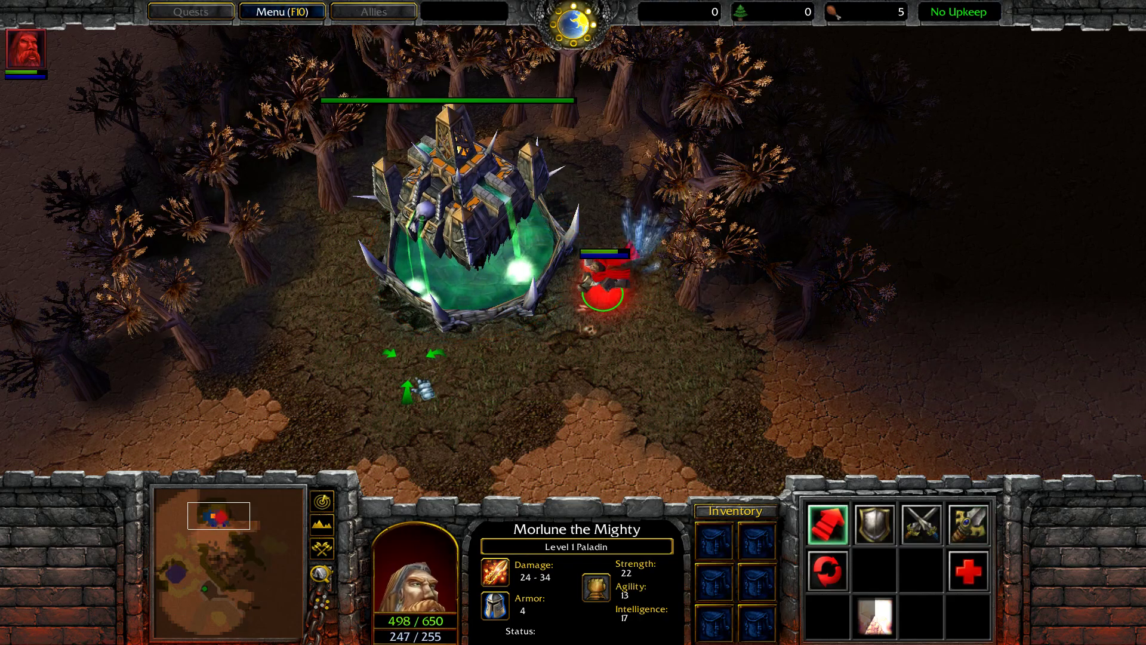
{"action": "left_click", "coordinate": [410, 273]}
{"action": "left_click_drag", "start_coordinate": [404, 271], "coordinate": [646, 510]}
{"action": "right_click", "coordinate": [279, 247]}
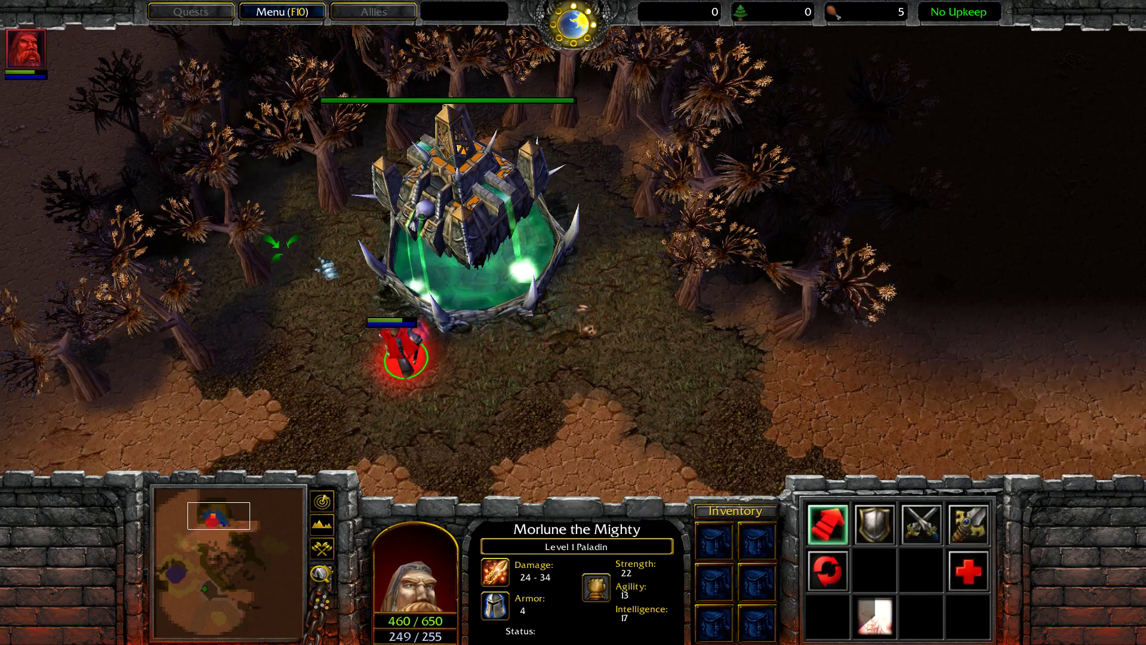
{"action": "middle_click_drag", "start_coordinate": [358, 325], "coordinate": [407, 222]}
{"action": "right_click", "coordinate": [424, 342]}
{"action": "right_click", "coordinate": [405, 216]}
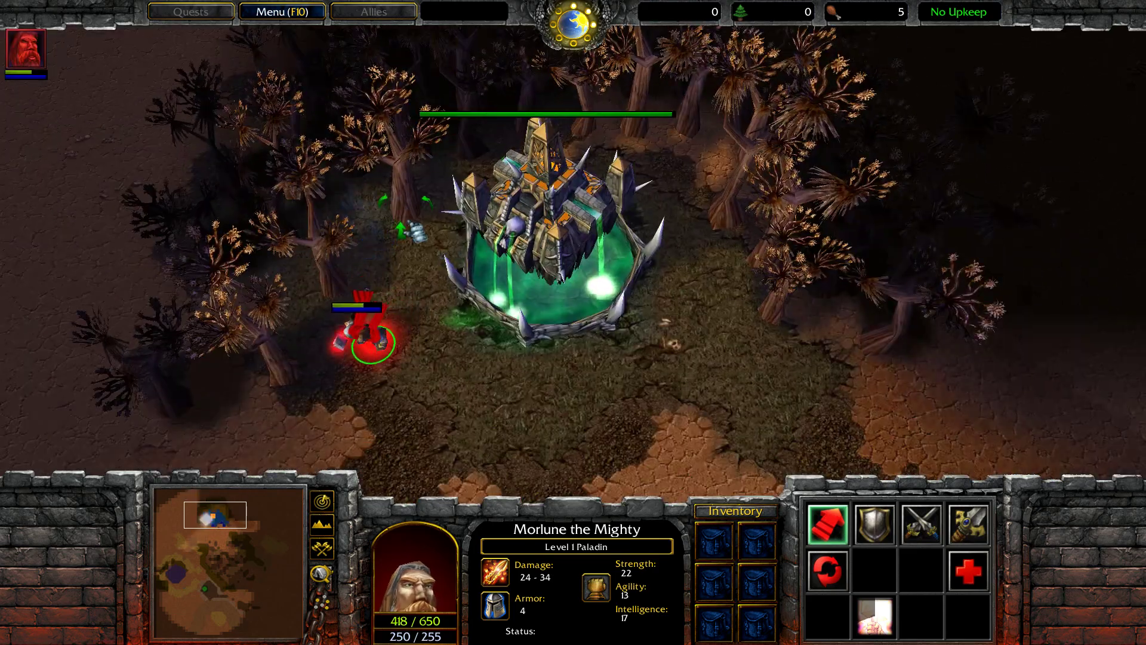
{"action": "scroll", "coordinate": [409, 222], "scroll_direction": "up", "scroll_amount": 2}
{"action": "scroll", "coordinate": [272, 43], "scroll_direction": "down", "scroll_amount": 2}
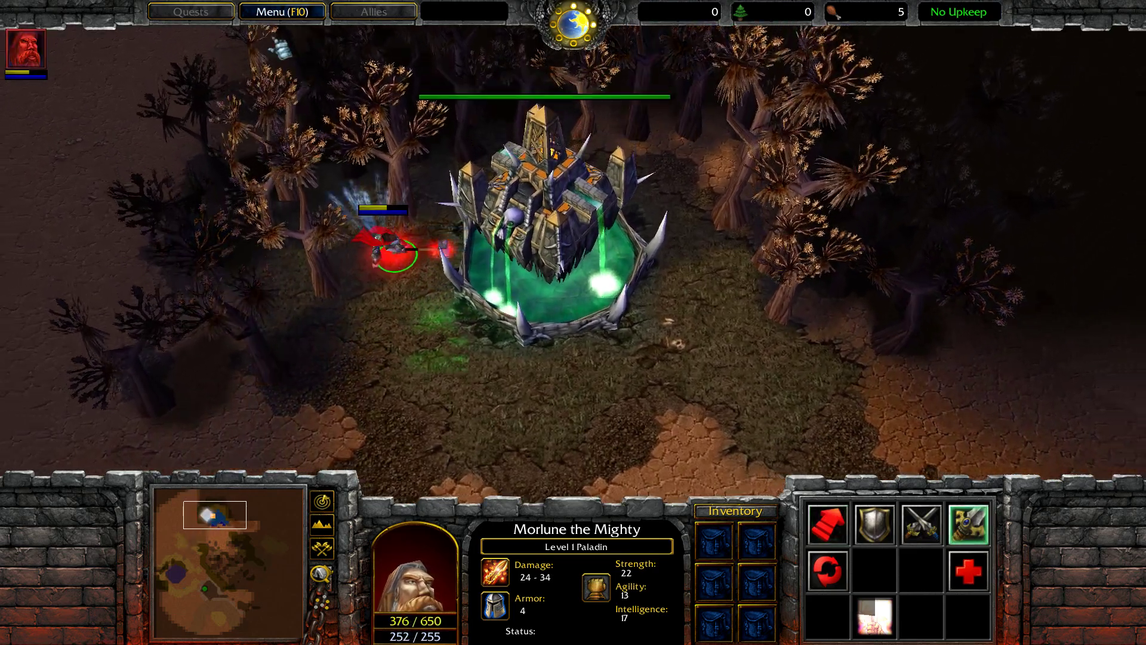
Step: Exit the test game, switch back to the World Editor and bring the northern undead building into view
{"action": "left_click", "coordinate": [281, 12]}
{"action": "left_click", "coordinate": [546, 341]}
{"action": "left_click", "coordinate": [553, 225]}
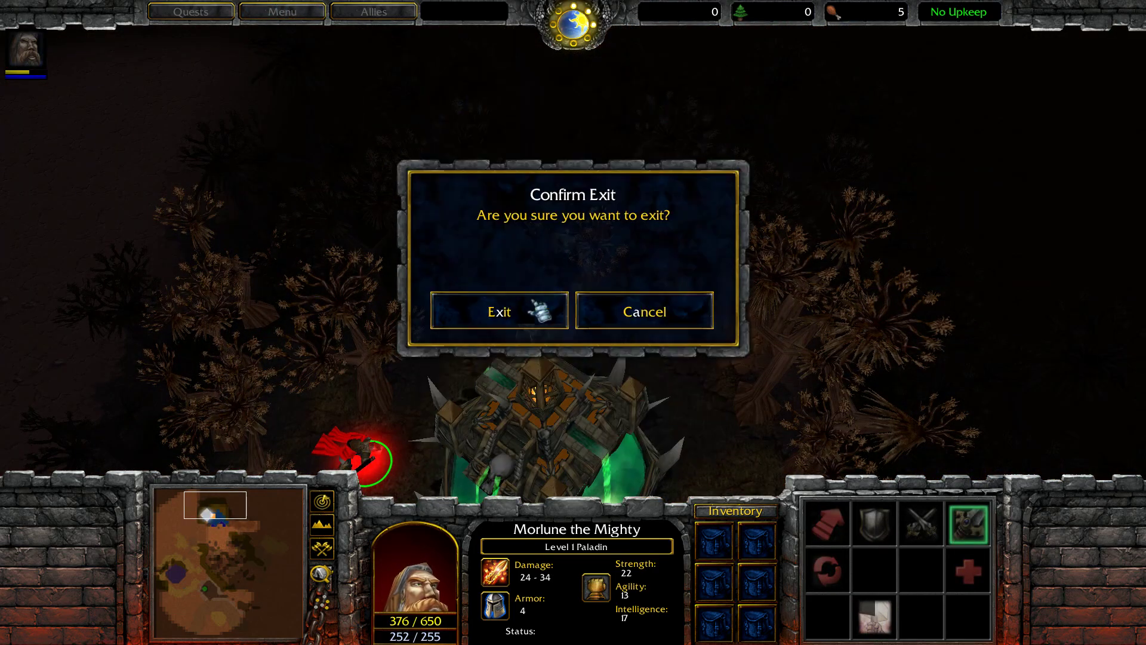
{"action": "left_click", "coordinate": [514, 315]}
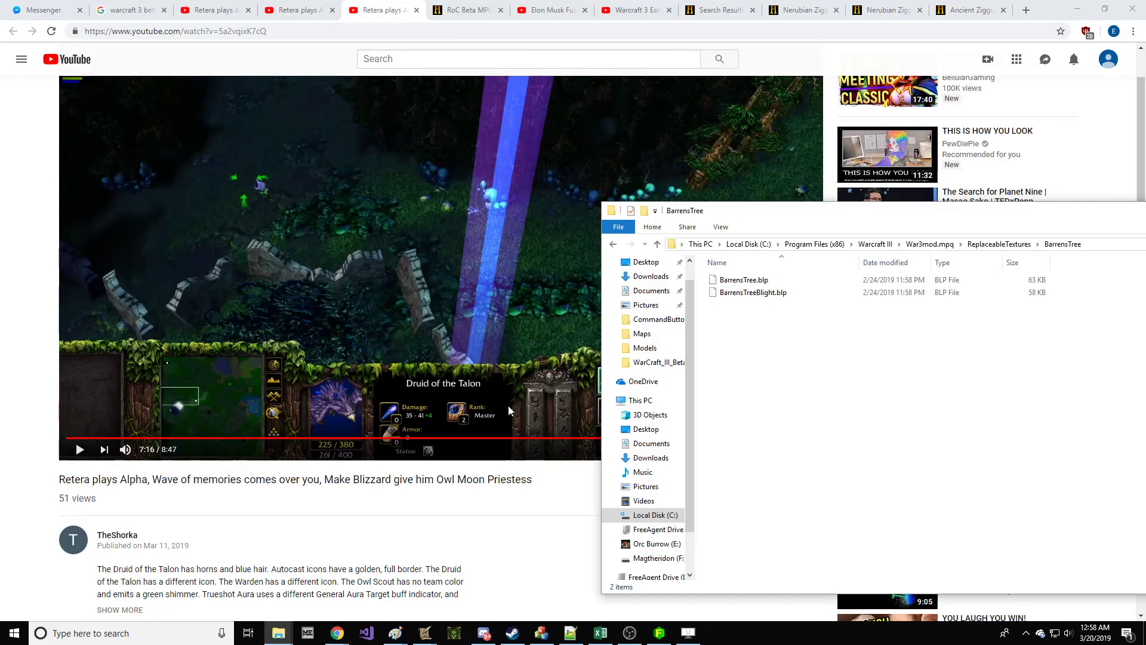
{"action": "mouse_move", "coordinate": [426, 632]}
{"action": "left_click", "coordinate": [358, 590]}
{"action": "right_click_drag", "start_coordinate": [361, 174], "coordinate": [668, 281]}
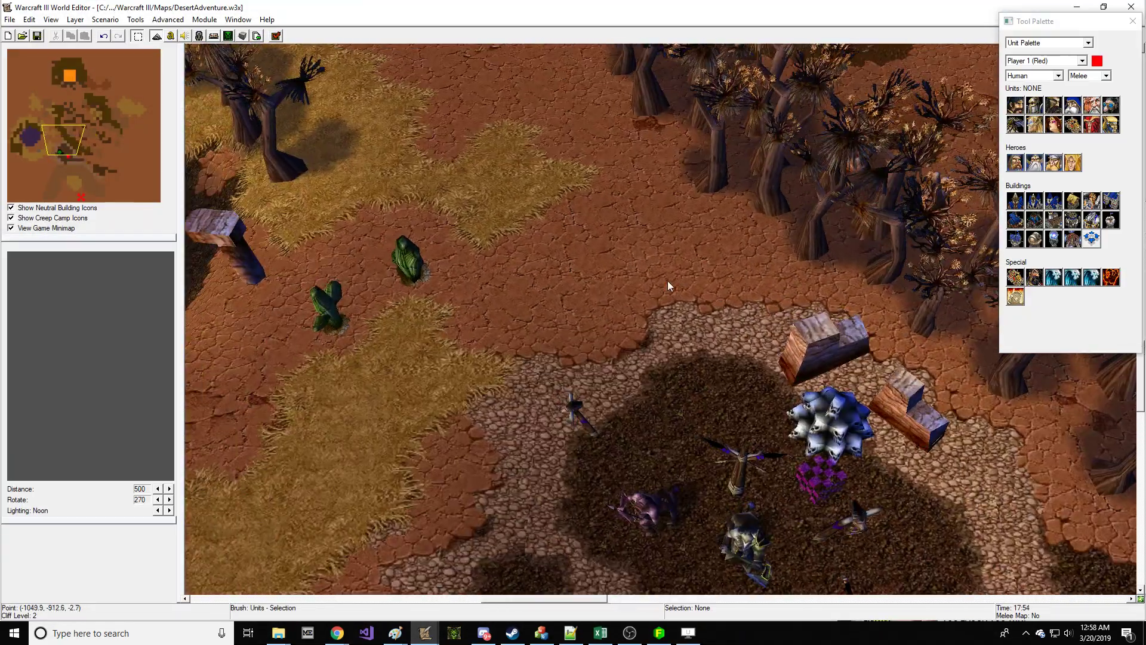
{"action": "right_click_drag", "start_coordinate": [388, 131], "coordinate": [474, 338]}
{"action": "right_click_drag", "start_coordinate": [382, 108], "coordinate": [506, 295]}
{"action": "right_click_drag", "start_coordinate": [598, 155], "coordinate": [226, 428]}
{"action": "right_click_drag", "start_coordinate": [621, 114], "coordinate": [213, 283]}
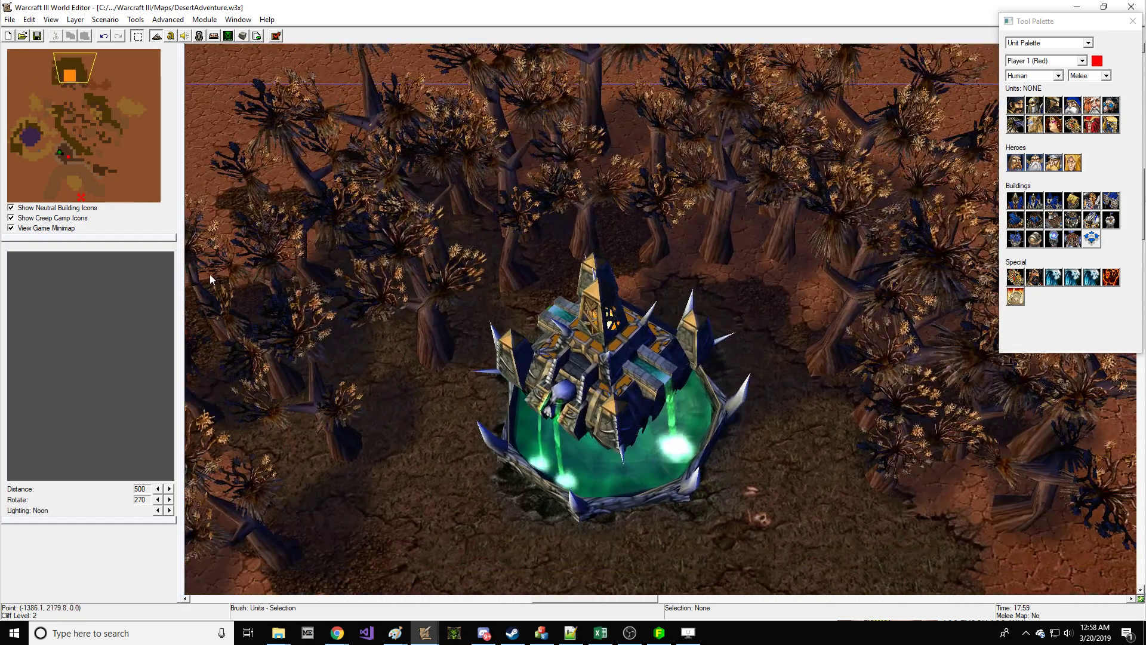
Step: In the Object Editor, try a custom Replaceable Texture File of ReplaceableTextures\BarrensTree\BarrensTreeBlight for the Barrens Tree Wall
{"action": "left_click", "coordinate": [199, 36]}
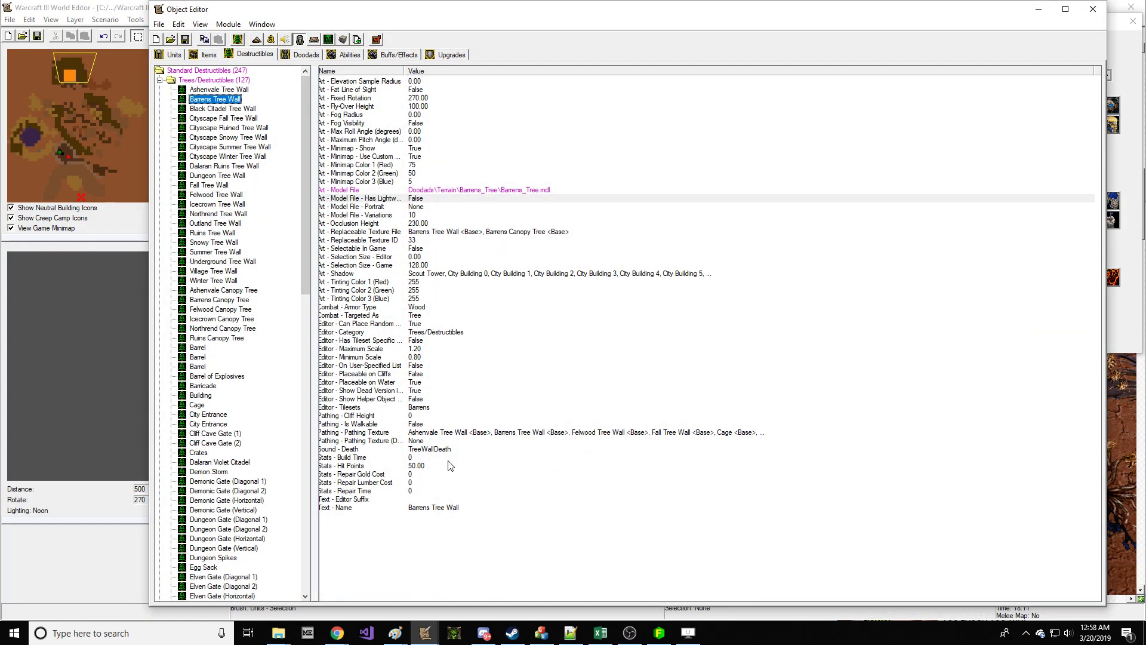
{"action": "left_click", "coordinate": [431, 240]}
{"action": "double_click", "coordinate": [436, 232]}
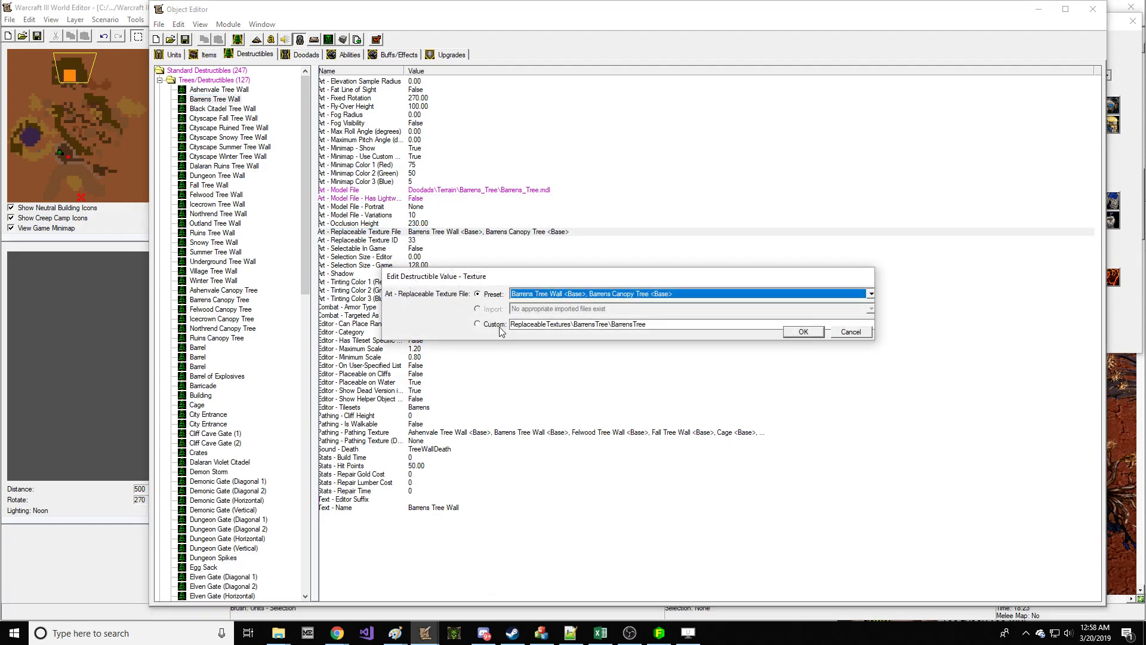
{"action": "left_click", "coordinate": [499, 327]}
{"action": "left_click", "coordinate": [658, 328]}
{"action": "type", "text": "Blig"}
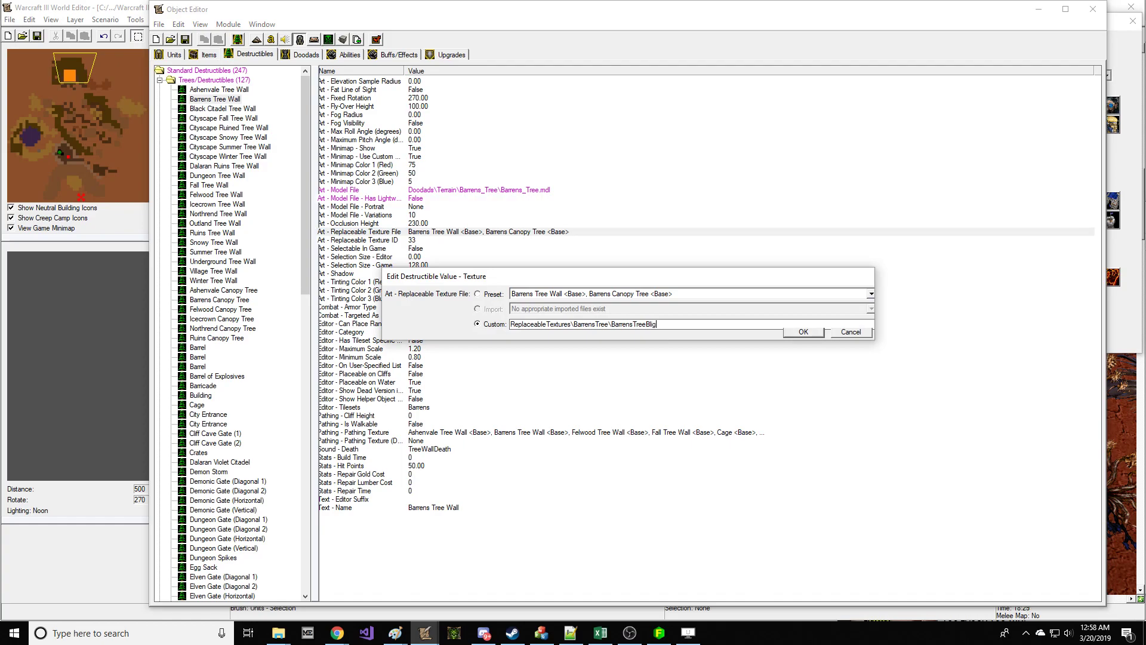
{"action": "type", "text": "ht"}
{"action": "key", "text": "Return"}
{"action": "left_click", "coordinate": [74, 246]}
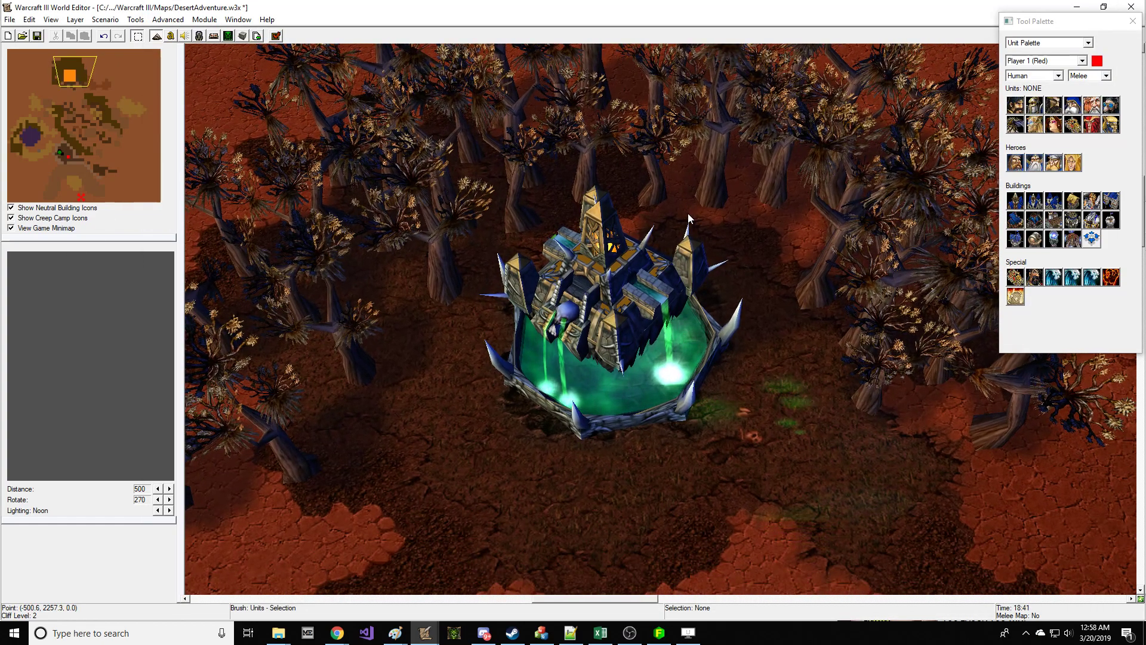
Step: Examine how the retextured Barrens trees look at the undead building and in the eastern part of the map
{"action": "right_click_drag", "start_coordinate": [567, 150], "coordinate": [530, 150]}
{"action": "left_click", "coordinate": [120, 134]}
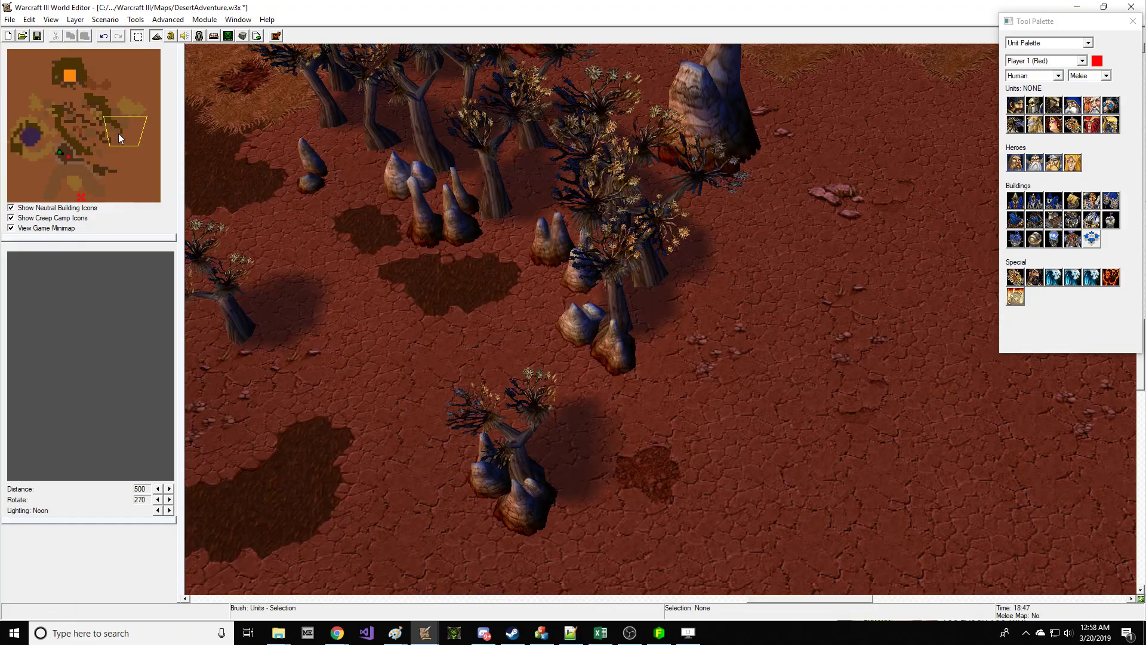
{"action": "right_click_drag", "start_coordinate": [353, 145], "coordinate": [482, 142]}
{"action": "right_click_drag", "start_coordinate": [607, 202], "coordinate": [431, 233]}
{"action": "key", "text": "ctrl+shift+c"}
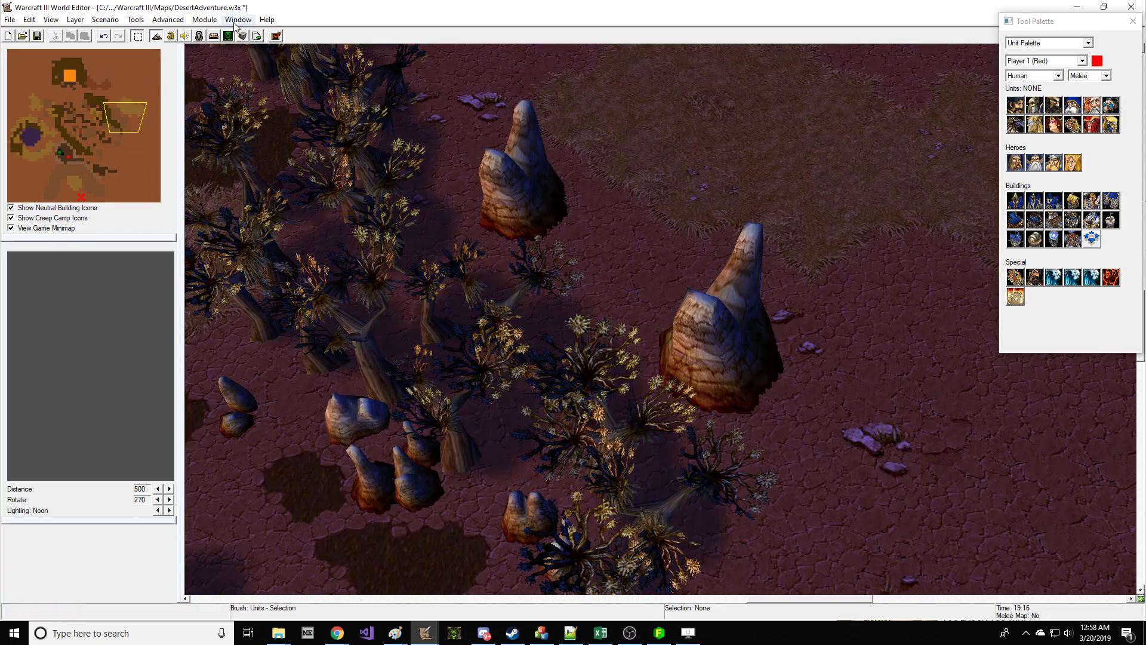
Step: Reset the Barrens Tree Wall's Replaceable Texture File to its default and check the trees north of the skull pile
{"action": "left_click", "coordinate": [198, 36]}
{"action": "right_click", "coordinate": [491, 232]}
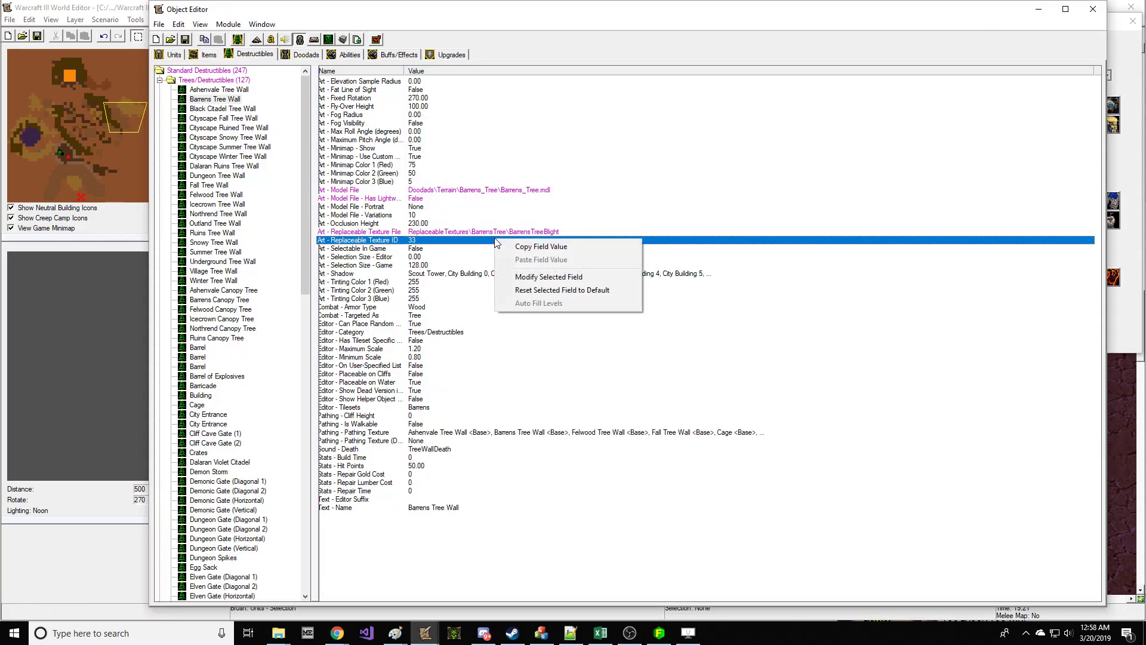
{"action": "left_click", "coordinate": [59, 124]}
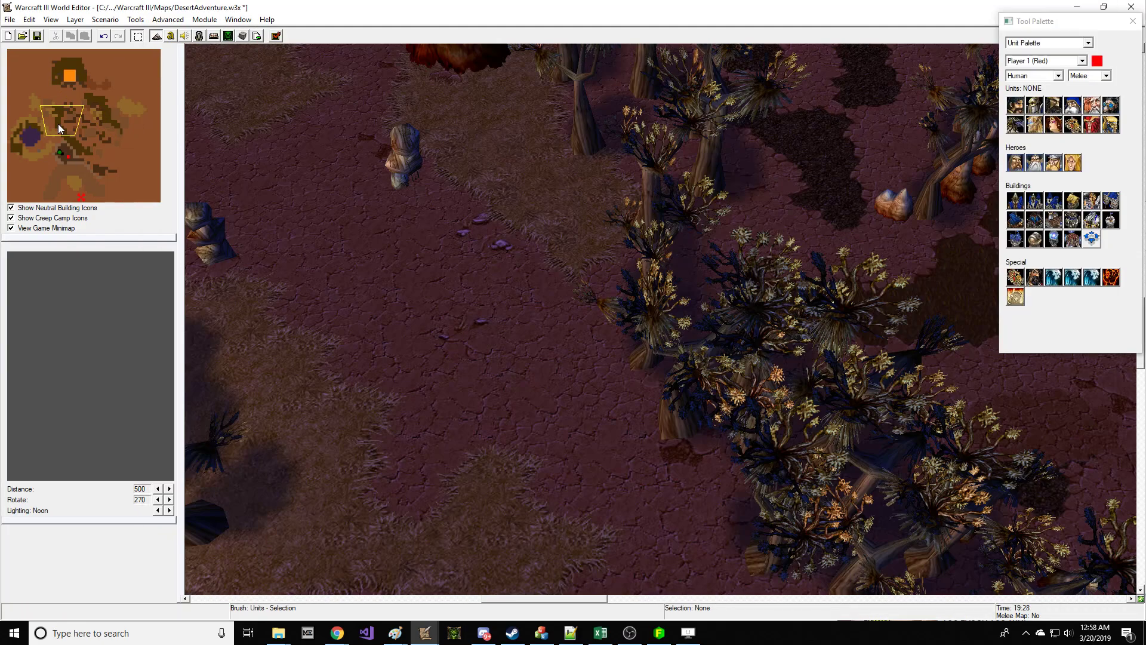
{"action": "right_click_drag", "start_coordinate": [573, 253], "coordinate": [527, 236]}
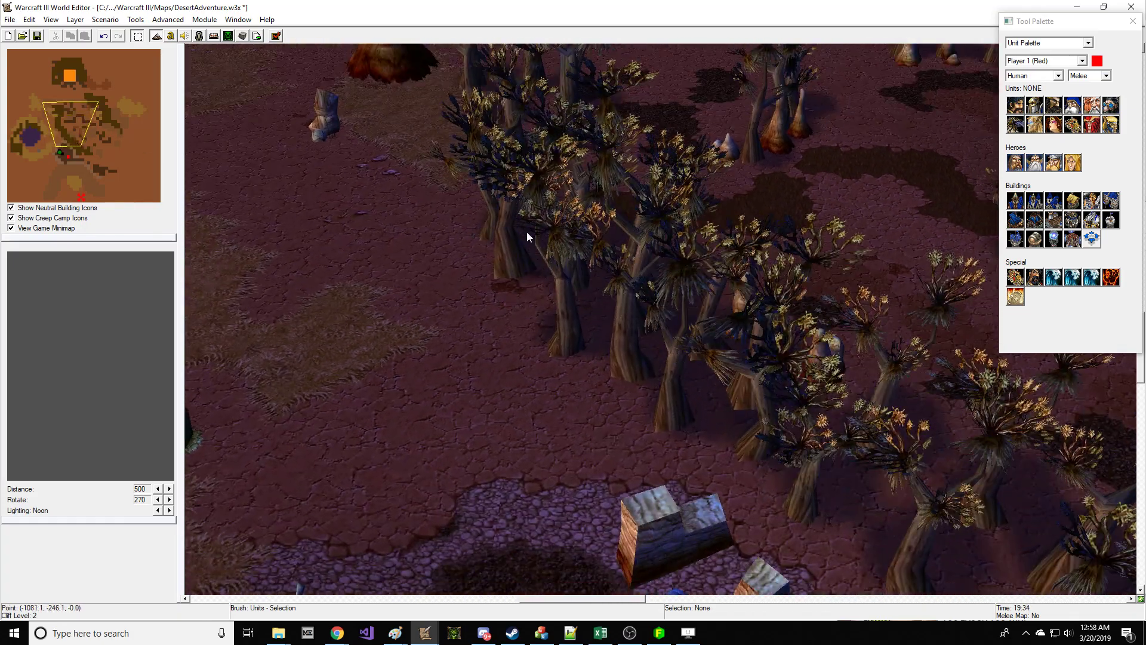
{"action": "key", "text": "ctrl+shift+c"}
{"action": "right_click_drag", "start_coordinate": [554, 328], "coordinate": [418, 528]}
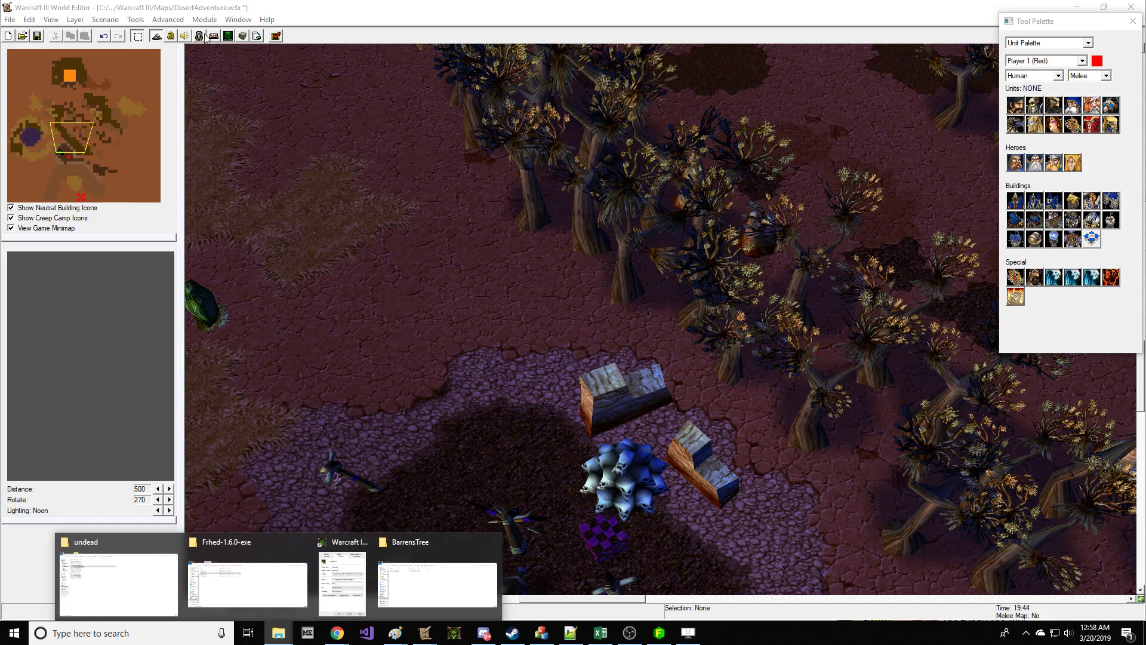
Step: Compare the replaceable texture settings of the Barrens Tree Wall and the Ashenvale Tree Wall in the Object Editor
{"action": "left_click", "coordinate": [203, 36]}
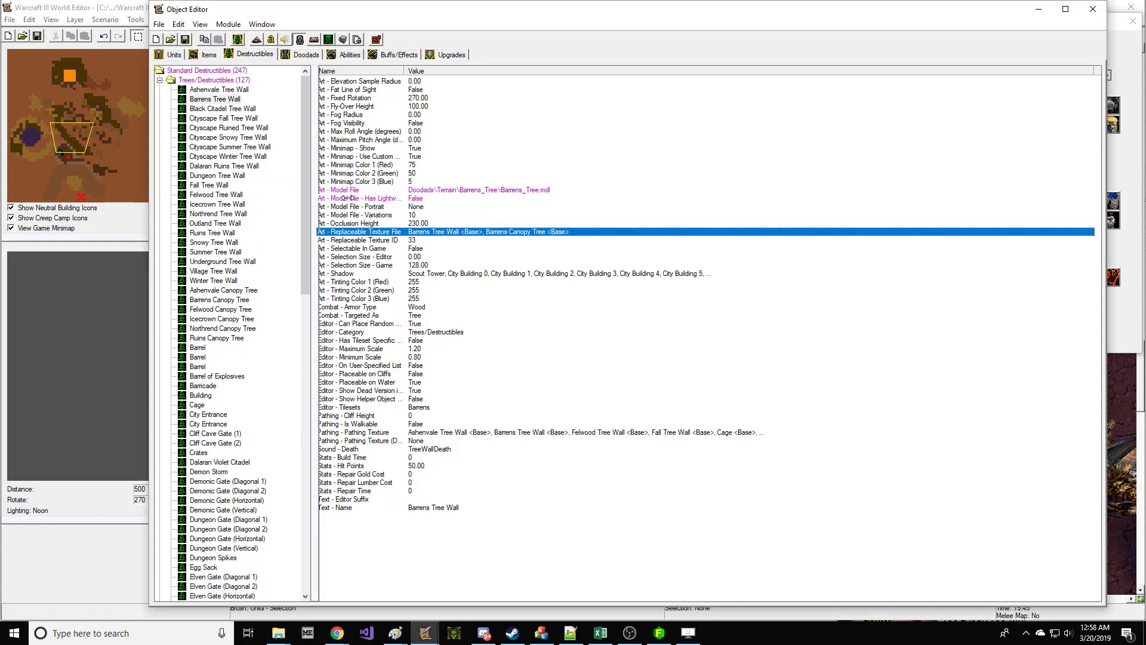
{"action": "left_click", "coordinate": [426, 241]}
{"action": "mouse_move", "coordinate": [287, 634]}
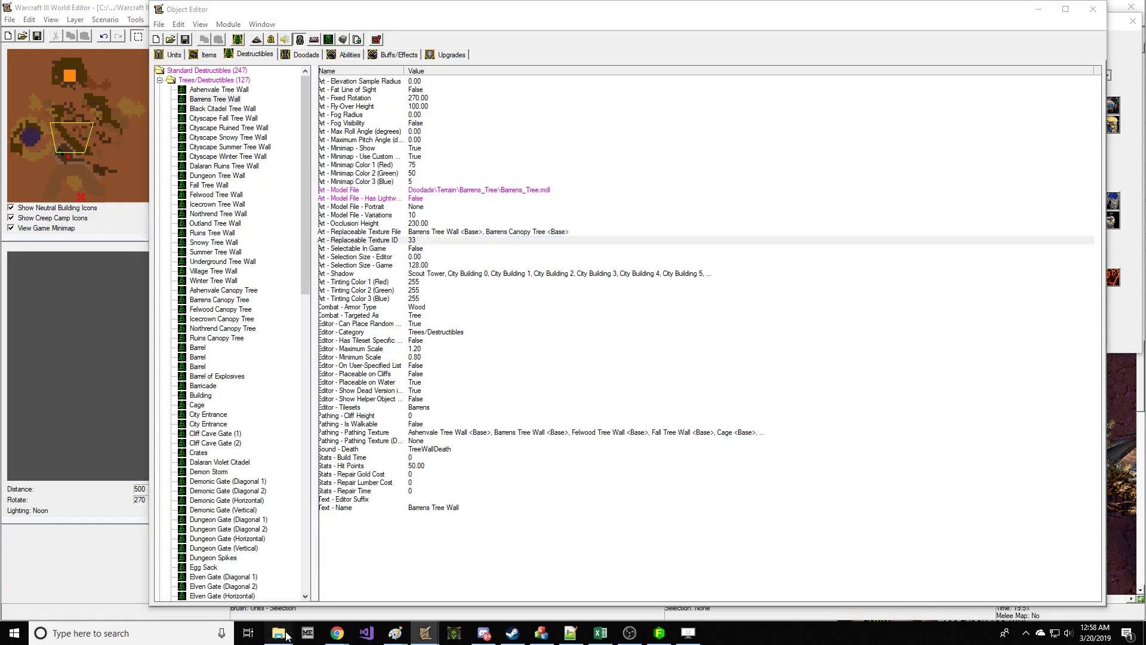
{"action": "left_click", "coordinate": [437, 576]}
{"action": "left_click", "coordinate": [655, 279]}
{"action": "left_click", "coordinate": [279, 165]}
{"action": "left_click", "coordinate": [225, 90]}
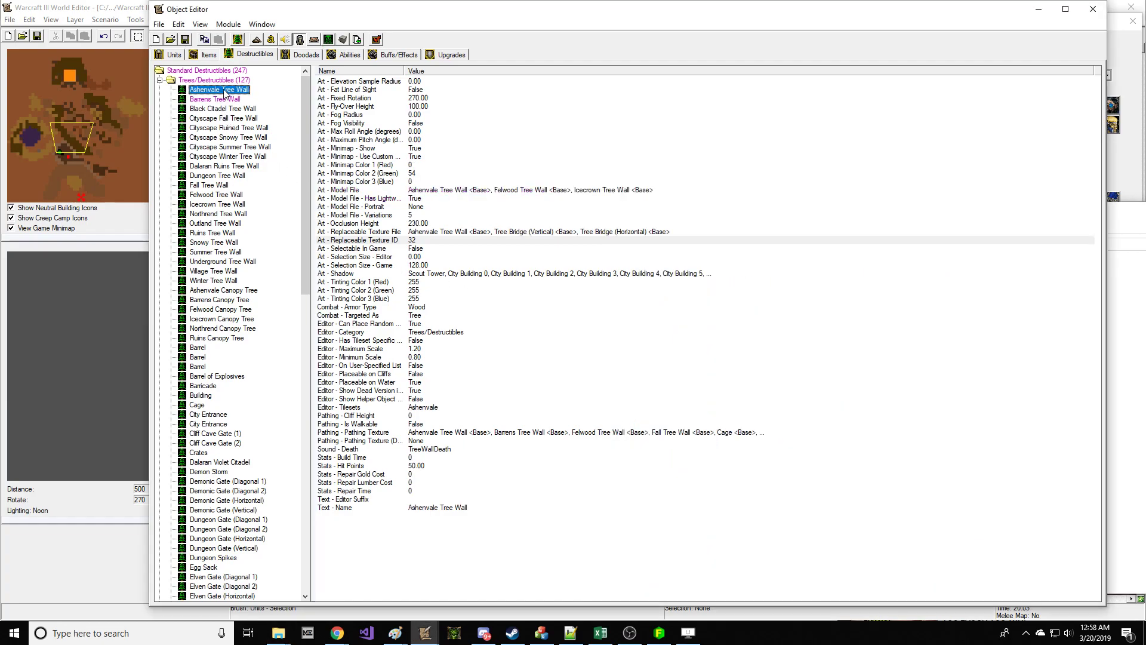
{"action": "left_click", "coordinate": [423, 240]}
{"action": "double_click", "coordinate": [423, 240]}
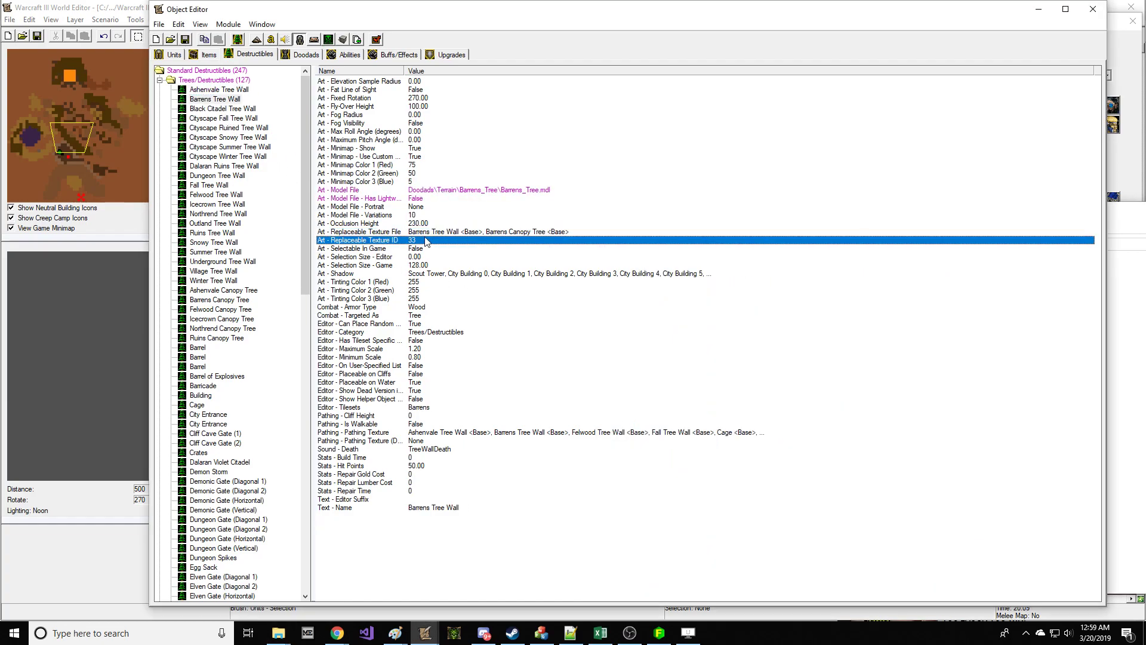
Step: Examine the Barrens trees around the undead building in the north of the map
{"action": "left_click", "coordinate": [111, 128]}
{"action": "right_click_drag", "start_coordinate": [658, 219], "coordinate": [903, 526]}
{"action": "right_click_drag", "start_coordinate": [635, 246], "coordinate": [802, 460]}
{"action": "right_click_drag", "start_coordinate": [342, 252], "coordinate": [582, 339]}
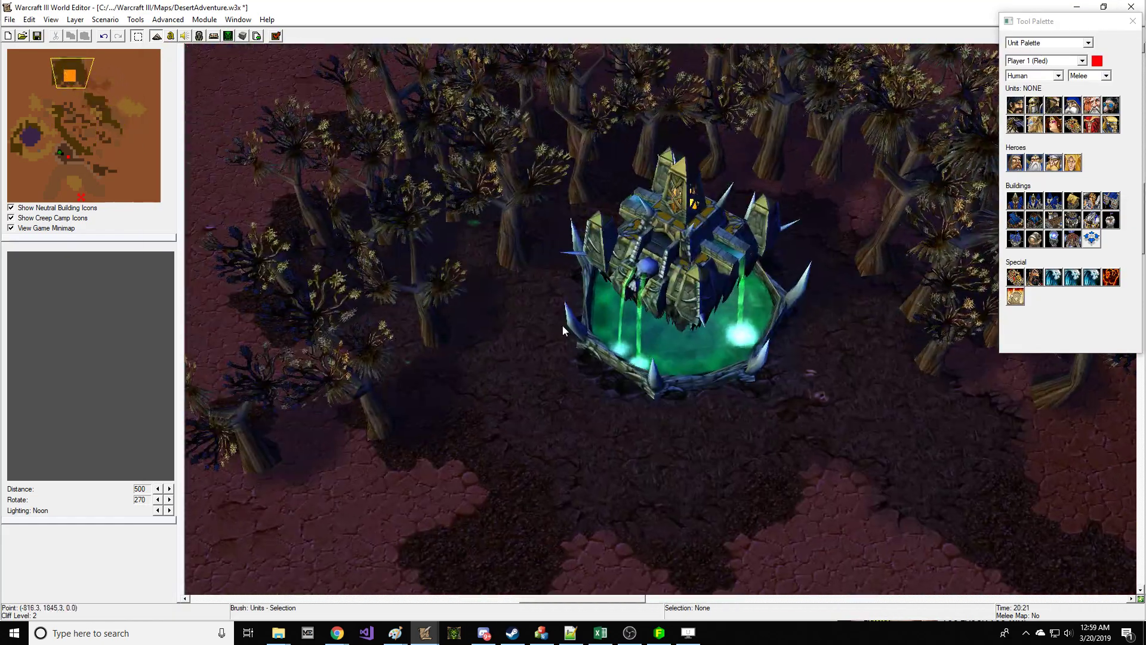
{"action": "right_click_drag", "start_coordinate": [507, 254], "coordinate": [494, 359]}
{"action": "right_click_drag", "start_coordinate": [449, 442], "coordinate": [439, 256], "text": "ctrl"}
{"action": "key", "text": "ctrl+shift+c"}
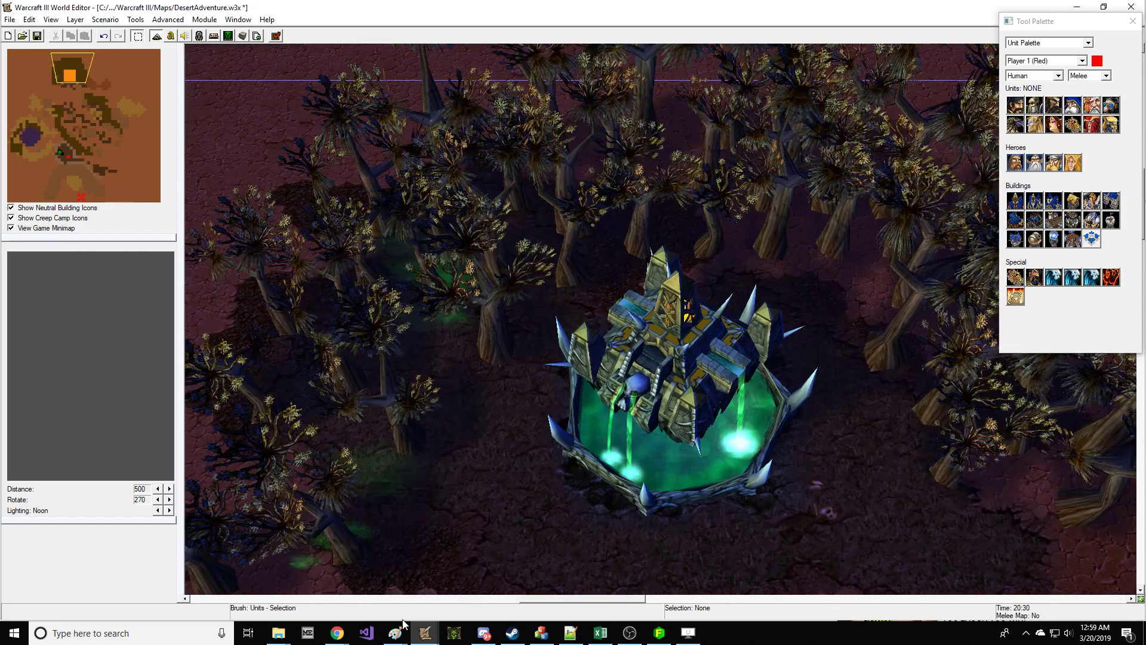
Step: Switch to File Explorer and open the MdlxConv_1.04 folder in Downloads
{"action": "left_click", "coordinate": [278, 633]}
{"action": "left_click", "coordinate": [434, 567]}
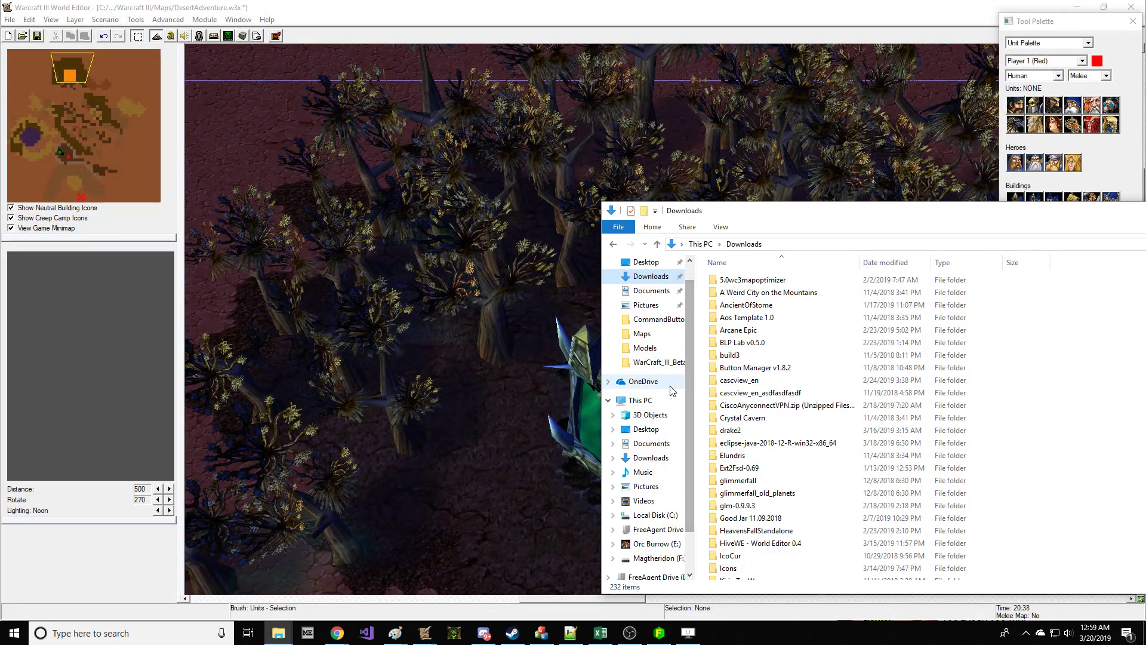
{"action": "scroll", "coordinate": [812, 460], "scroll_direction": "down", "scroll_amount": 6}
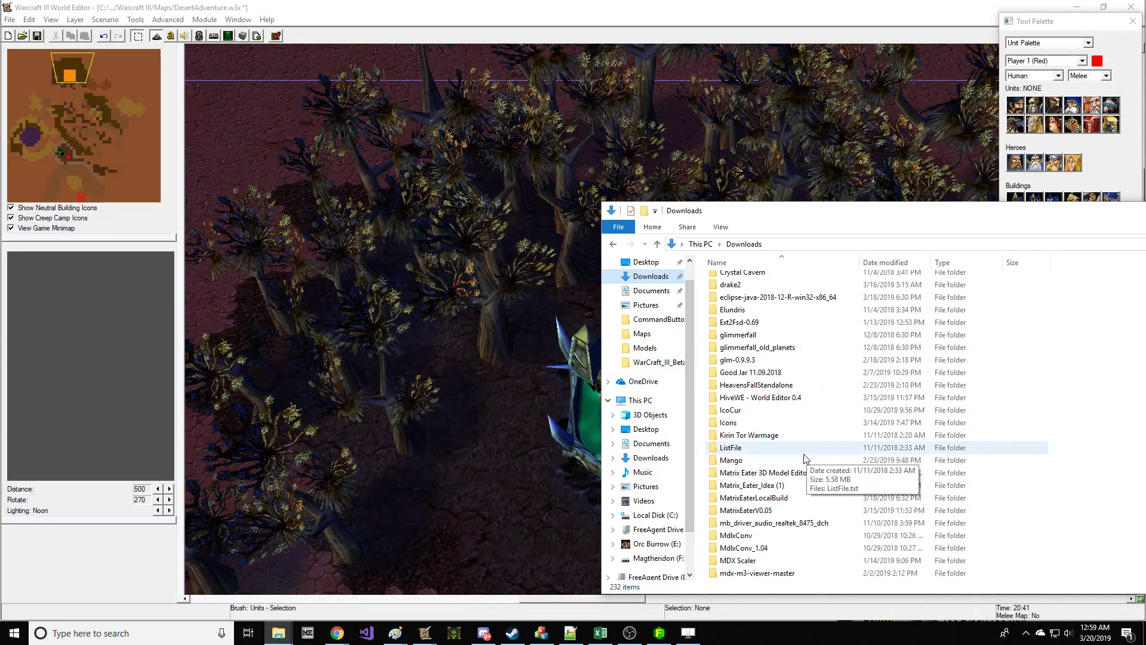
{"action": "double_click", "coordinate": [740, 548]}
Step: In another File Explorer window, open the War3mod.mpq folder inside C:\Program Files (x86)\Warcraft III
{"action": "left_click", "coordinate": [279, 633]}
{"action": "left_click", "coordinate": [231, 582]}
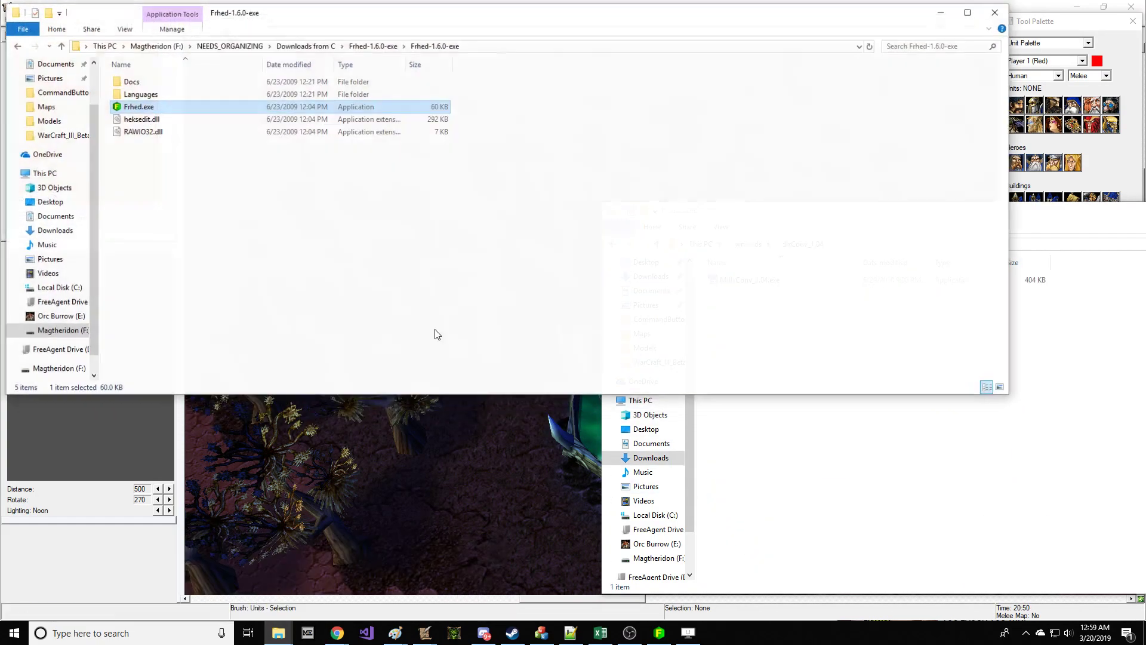
{"action": "left_click", "coordinate": [54, 285]}
{"action": "double_click", "coordinate": [144, 154]}
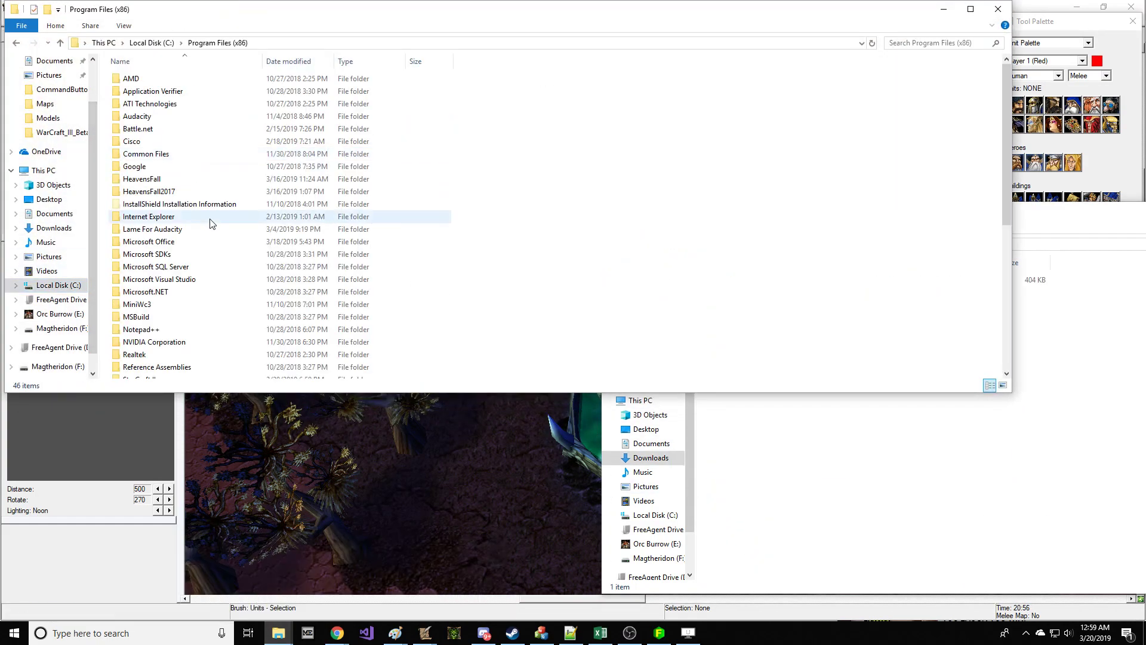
{"action": "scroll", "coordinate": [206, 251], "scroll_direction": "down", "scroll_amount": 7}
{"action": "double_click", "coordinate": [168, 334]}
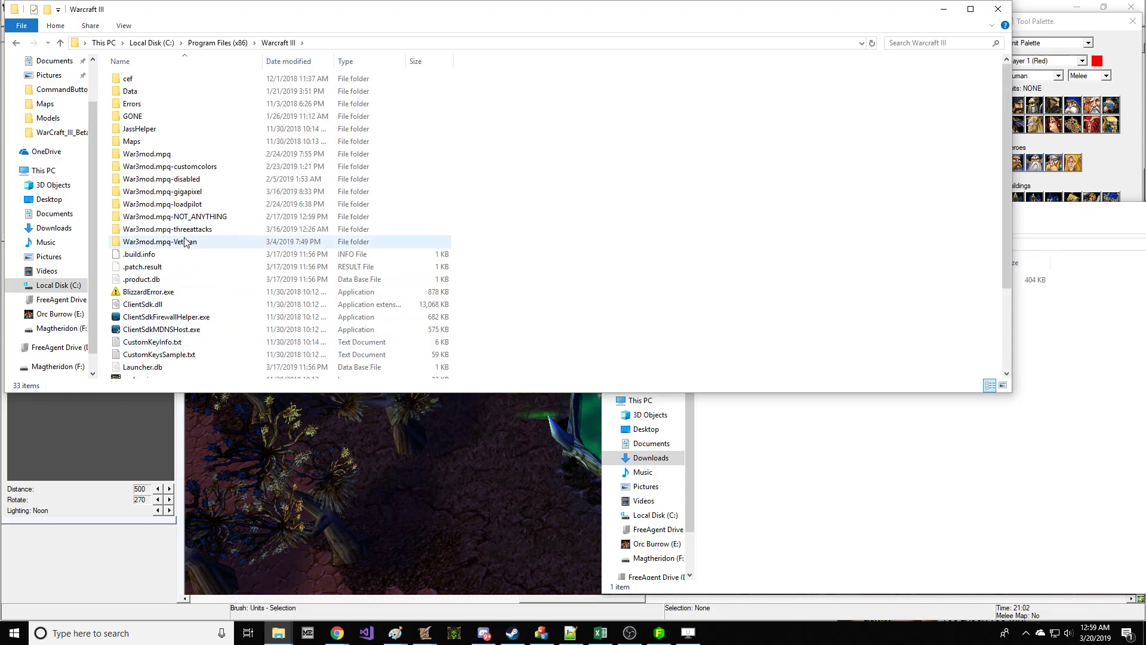
{"action": "double_click", "coordinate": [218, 160]}
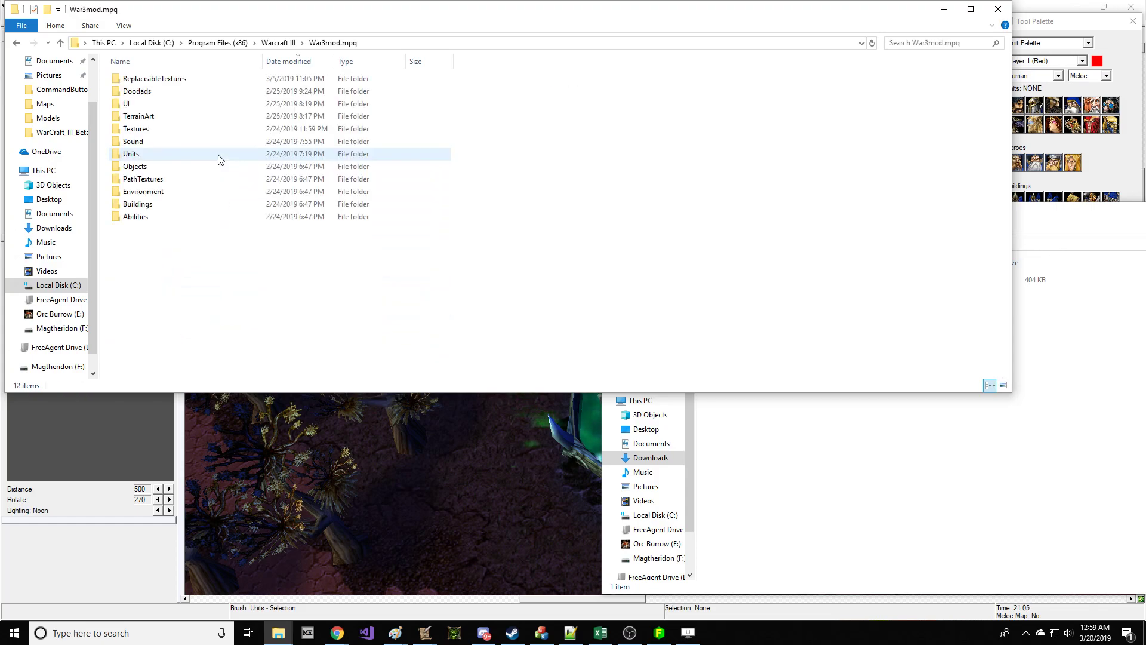
Step: Look through the Units and ReplaceableTextures folders of War3mod.mpq for the Barrens tree model
{"action": "left_click", "coordinate": [1047, 542]}
{"action": "double_click", "coordinate": [135, 153]}
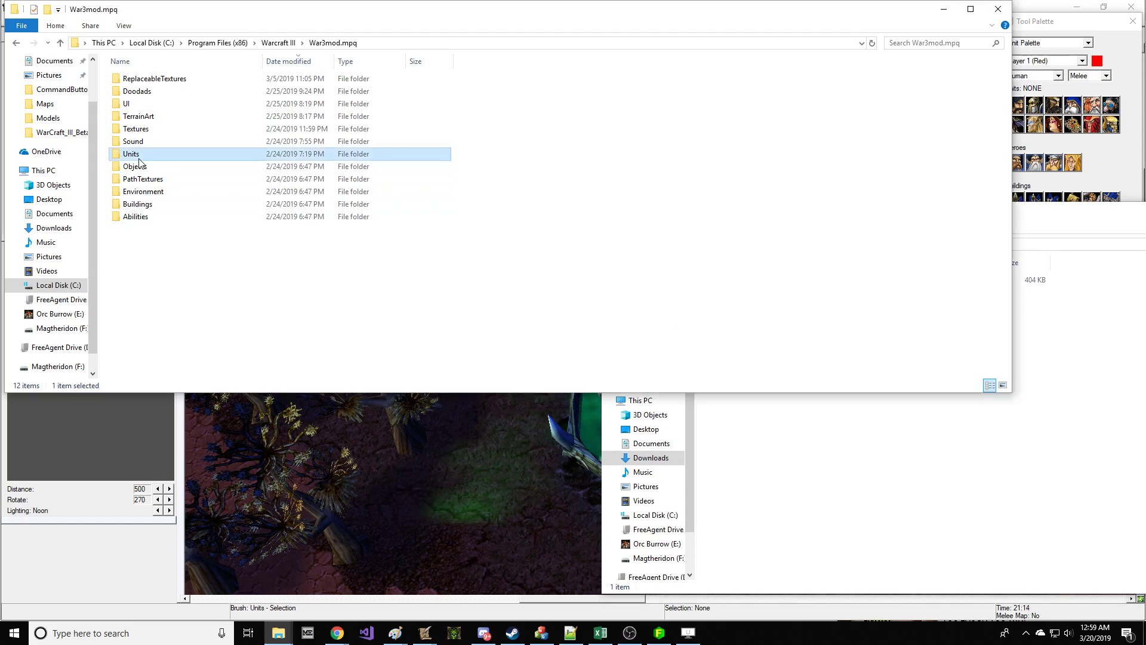
{"action": "left_click", "coordinate": [330, 43]}
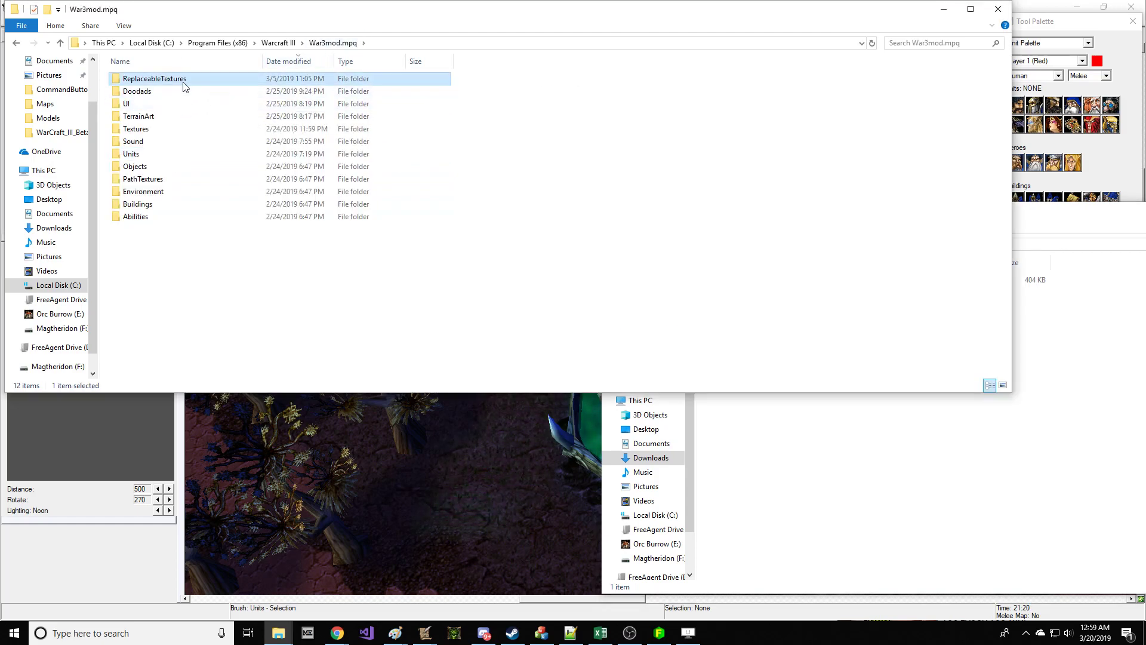
{"action": "double_click", "coordinate": [183, 80]}
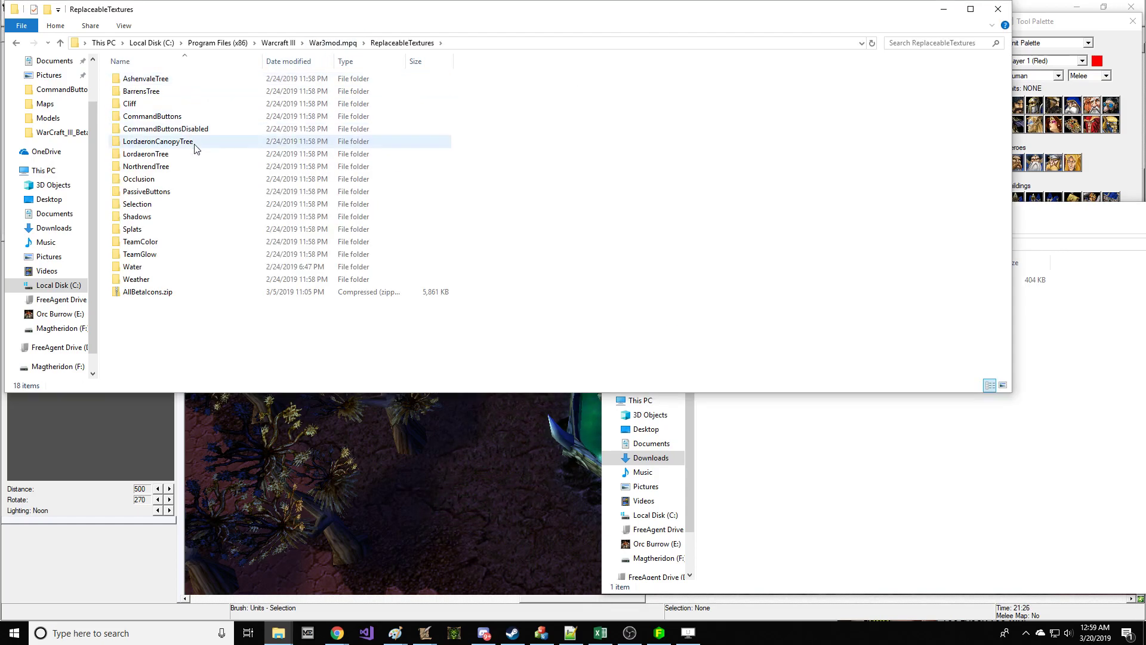
{"action": "left_click", "coordinate": [298, 46]}
{"action": "double_click", "coordinate": [221, 151]}
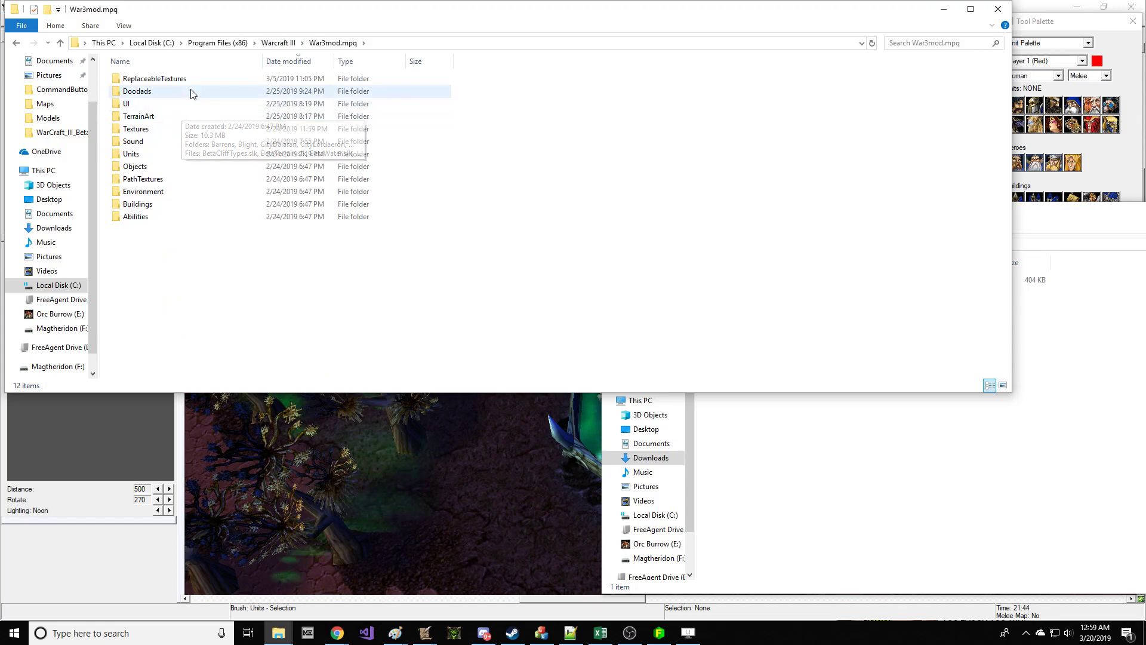
Step: Search the Terrain, Rocks and Props subfolders of Doodads\Barrens for the Barrens tree model
{"action": "double_click", "coordinate": [192, 91]}
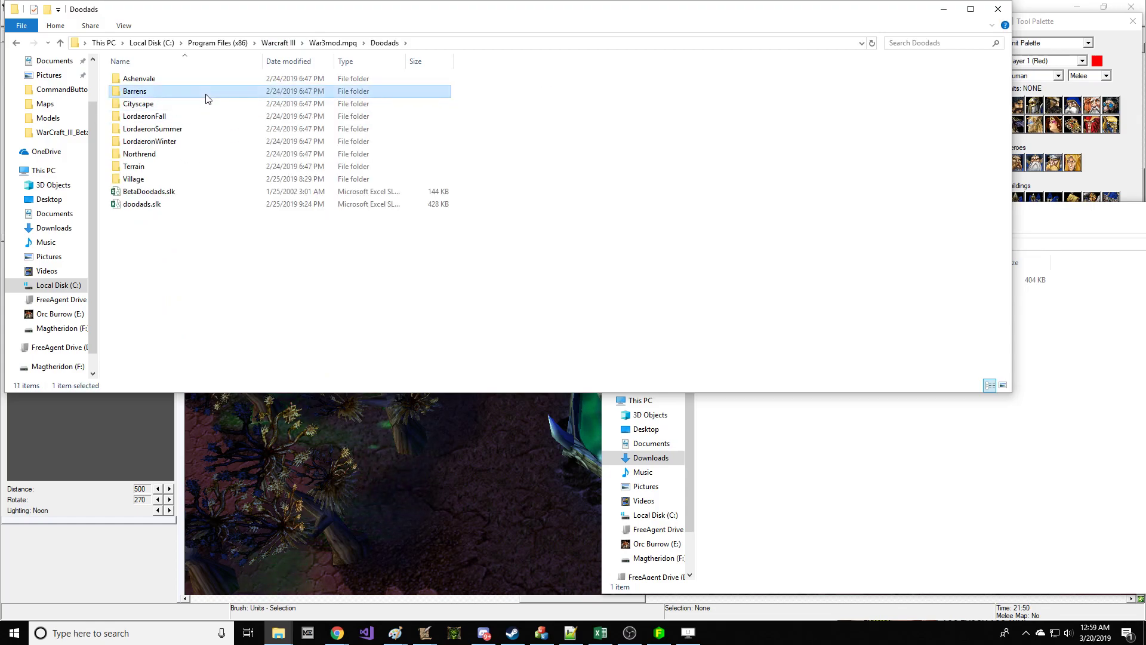
{"action": "double_click", "coordinate": [206, 93]}
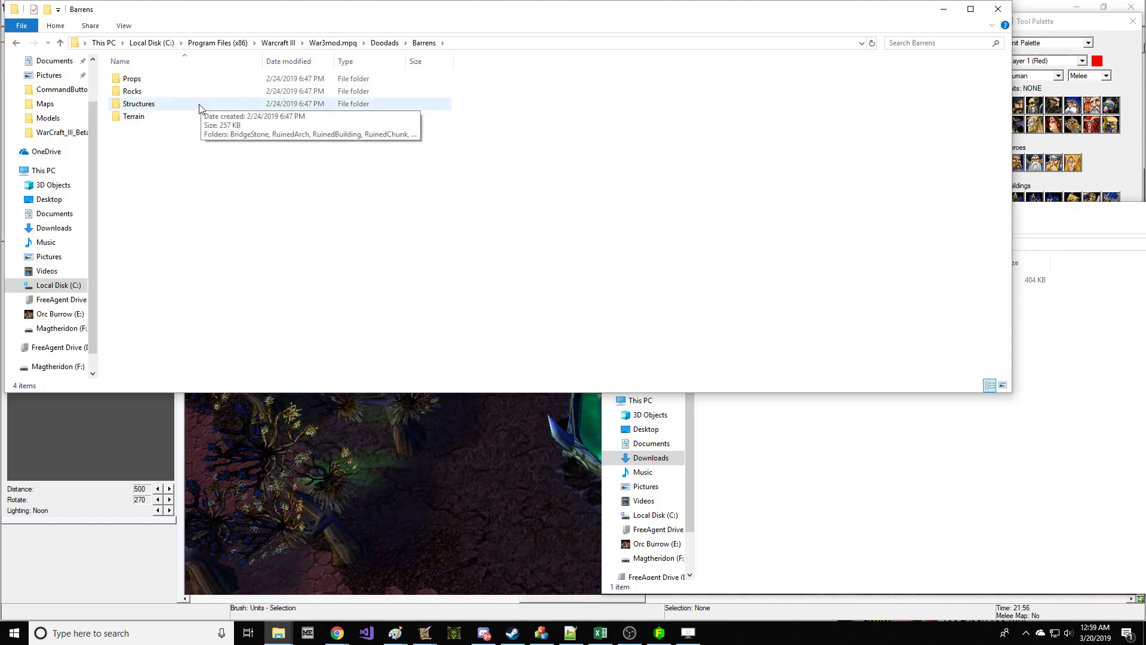
{"action": "left_click", "coordinate": [197, 105]}
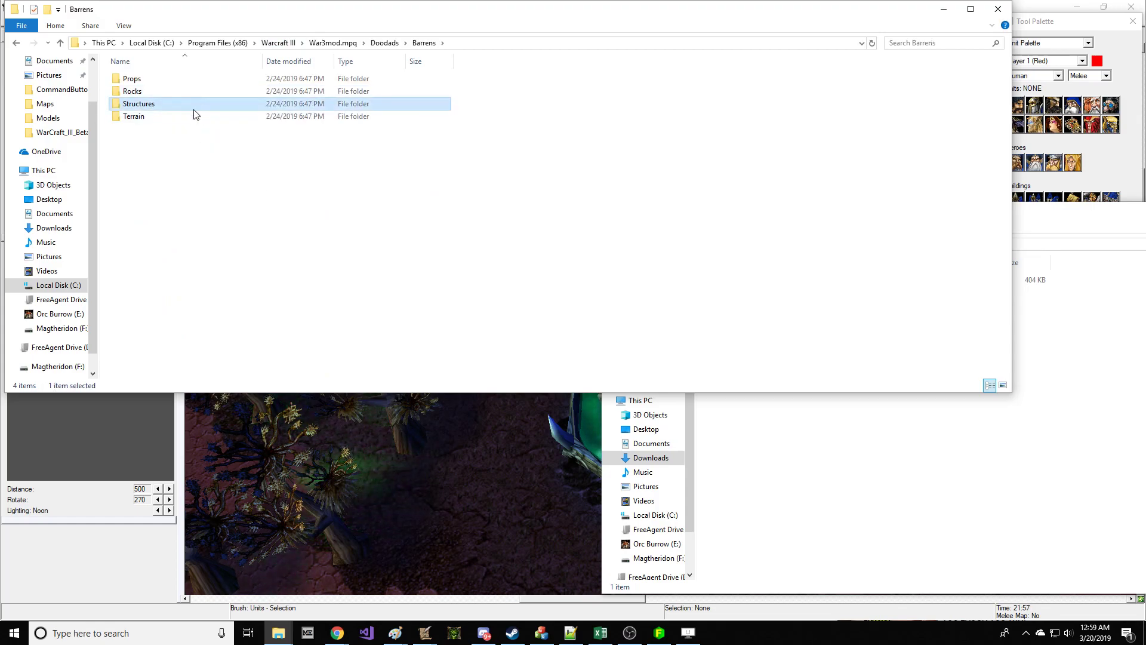
{"action": "double_click", "coordinate": [237, 116]}
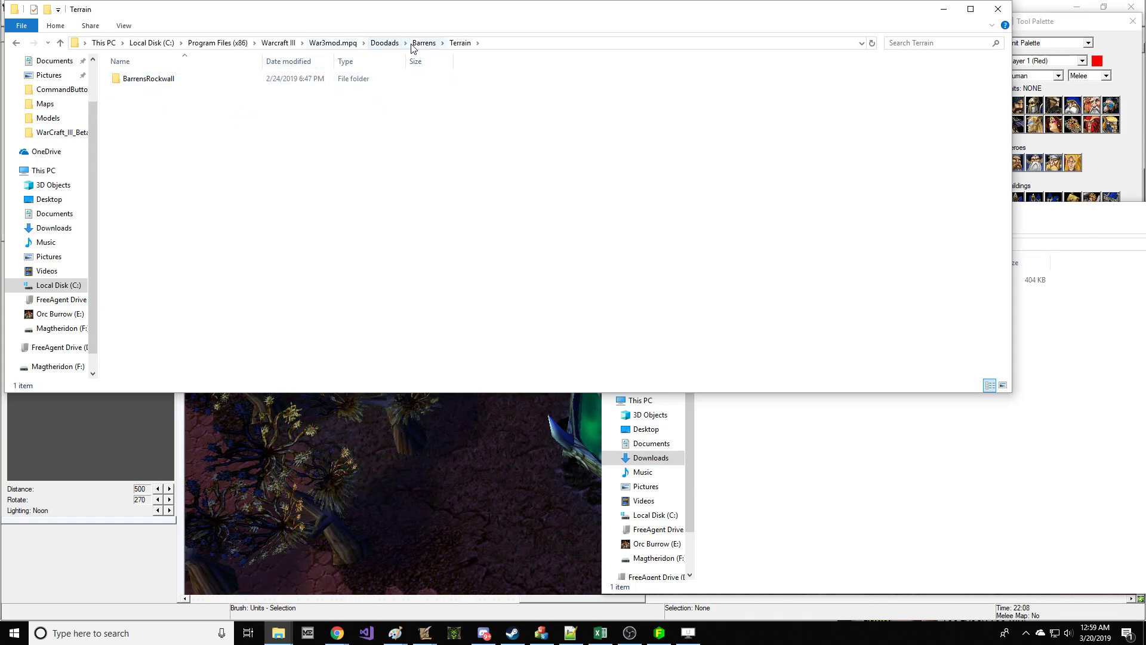
{"action": "left_click", "coordinate": [414, 45]}
{"action": "double_click", "coordinate": [229, 114]}
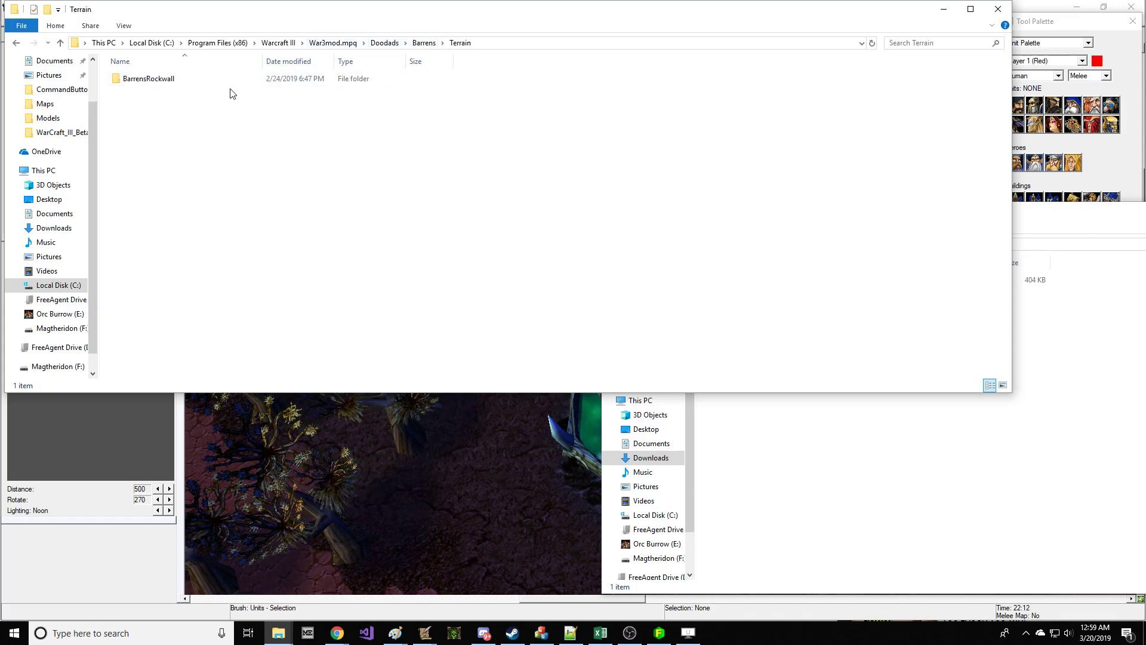
{"action": "double_click", "coordinate": [266, 84]}
{"action": "left_click", "coordinate": [459, 44]}
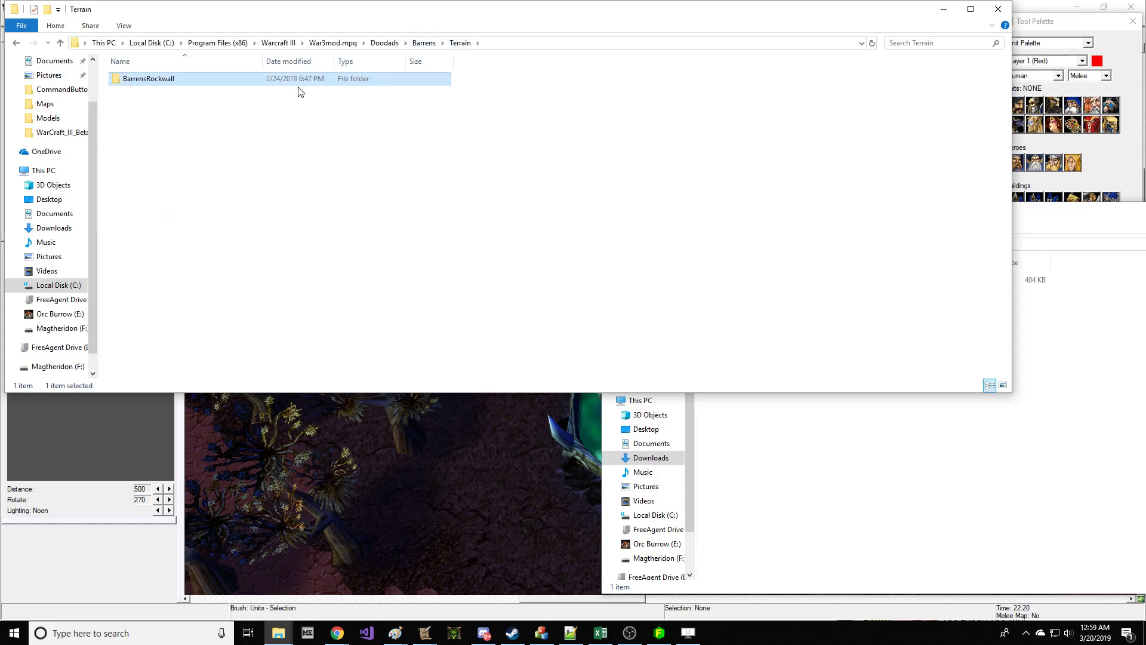
{"action": "left_click", "coordinate": [422, 44]}
{"action": "left_click", "coordinate": [190, 93]}
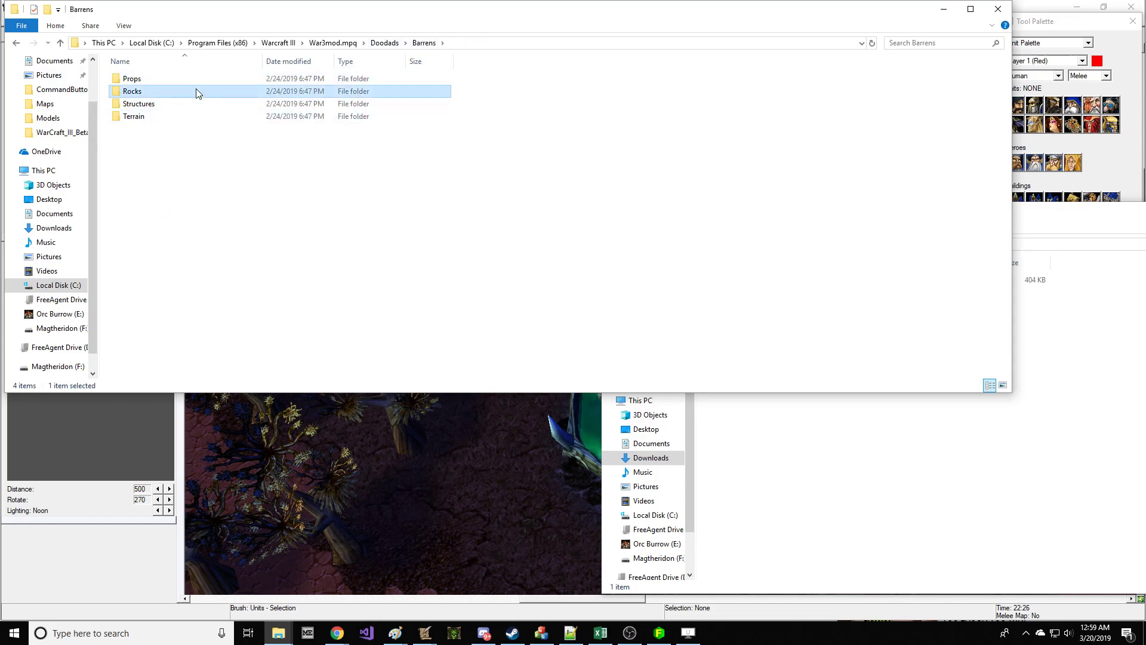
{"action": "double_click", "coordinate": [210, 83]}
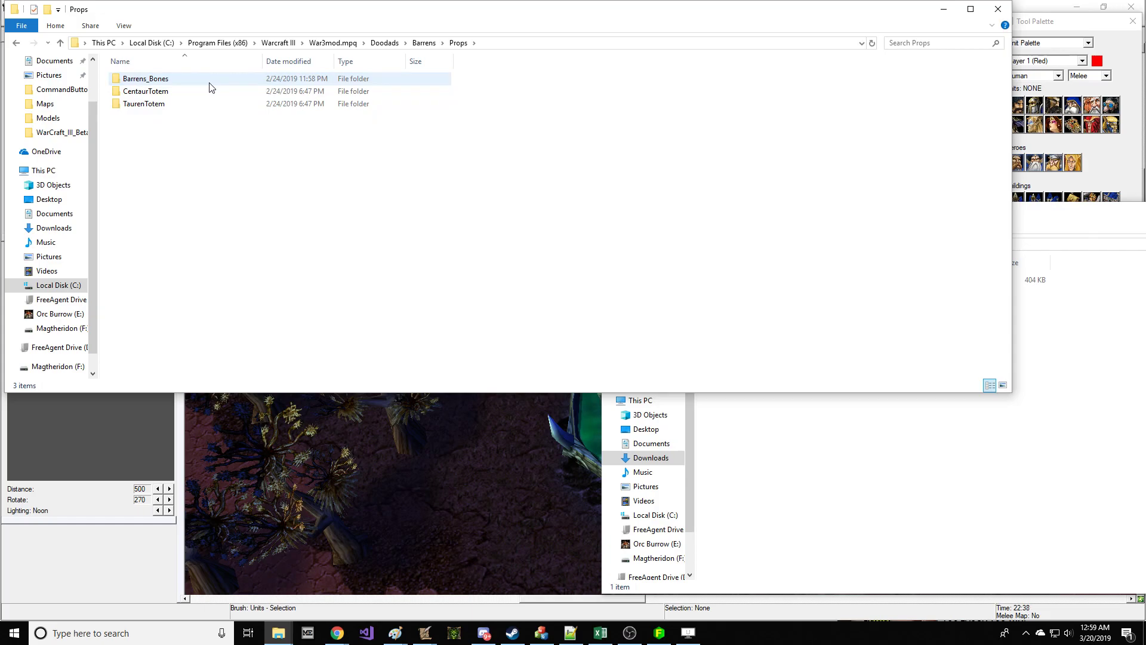
{"action": "left_click", "coordinate": [427, 45]}
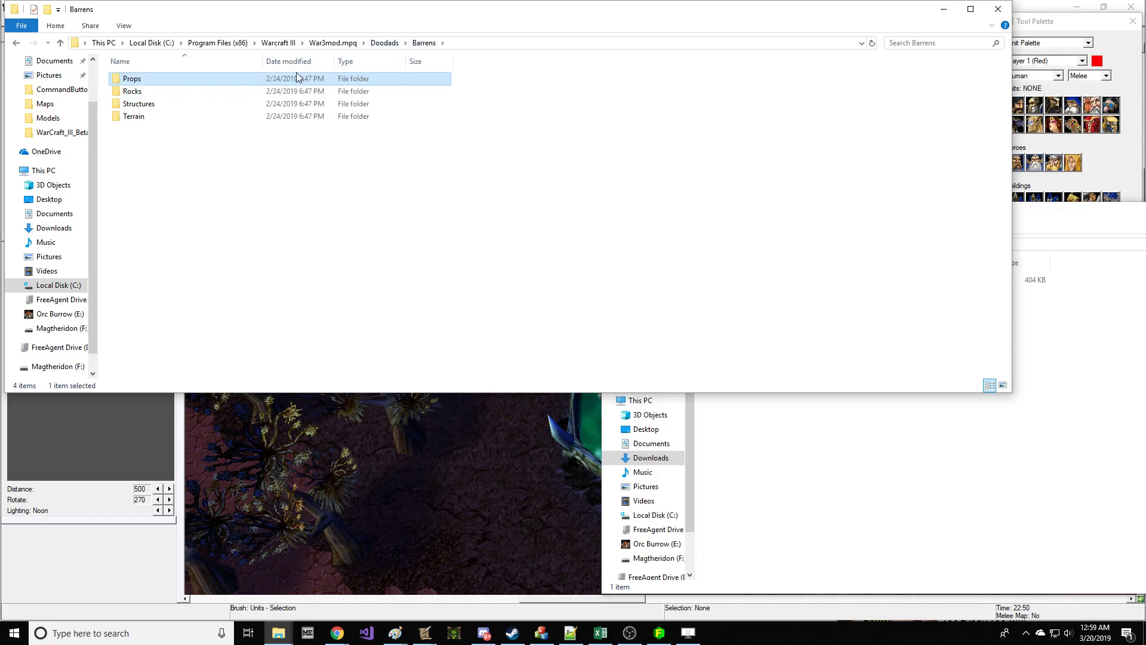
Step: Convert Barrens_Tree0.mdx from Doodads\Terrain\Barrens_Tree to MDL with the model converter in the MdlxConv_1.04 folder
{"action": "left_click", "coordinate": [385, 43]}
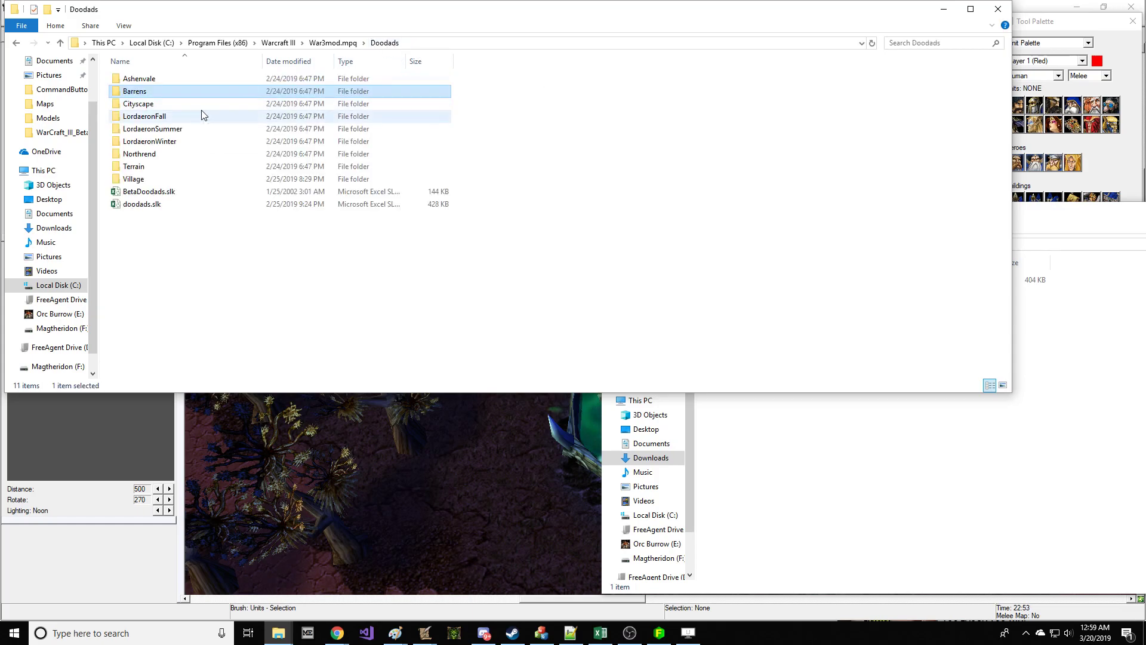
{"action": "double_click", "coordinate": [173, 167]}
{"action": "double_click", "coordinate": [215, 82]}
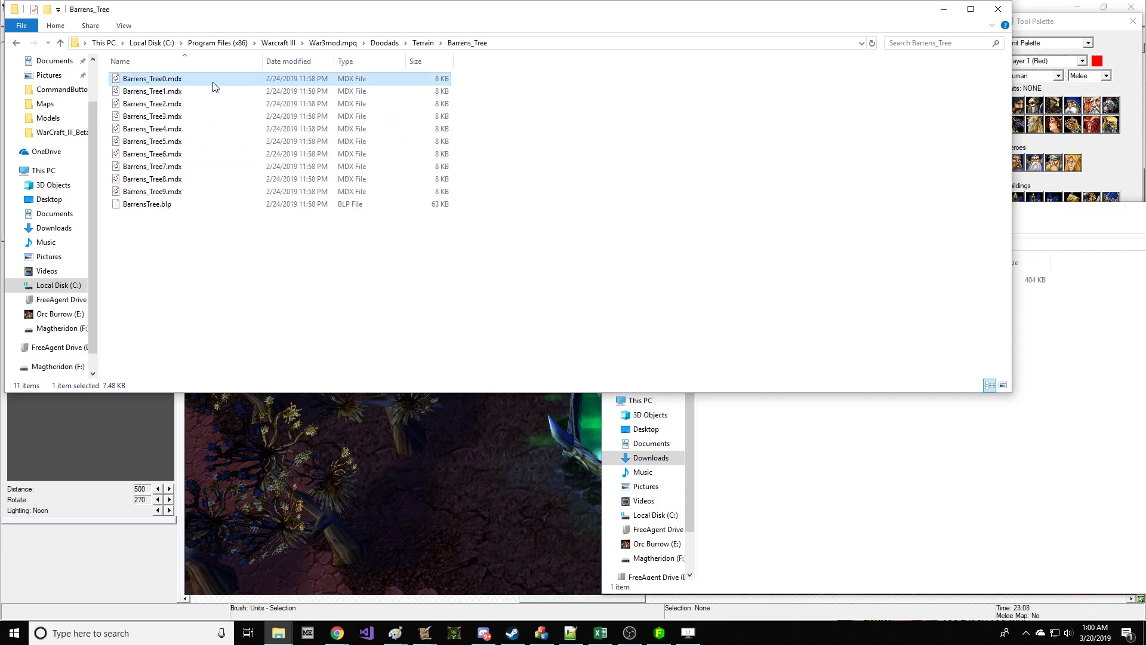
{"action": "left_click_drag", "start_coordinate": [190, 80], "coordinate": [939, 305]}
{"action": "left_click_drag", "start_coordinate": [1029, 282], "coordinate": [1028, 283]}
{"action": "left_click", "coordinate": [334, 192]}
{"action": "left_click", "coordinate": [169, 107]}
Step: Open Barrens_Tree0.mdl in Notepad++ and examine its texture and material definitions
{"action": "left_click", "coordinate": [180, 84]}
{"action": "right_click", "coordinate": [179, 84]}
{"action": "left_click", "coordinate": [251, 147]}
{"action": "left_click", "coordinate": [306, 246]}
{"action": "scroll", "coordinate": [306, 251], "scroll_direction": "down", "scroll_amount": 4}
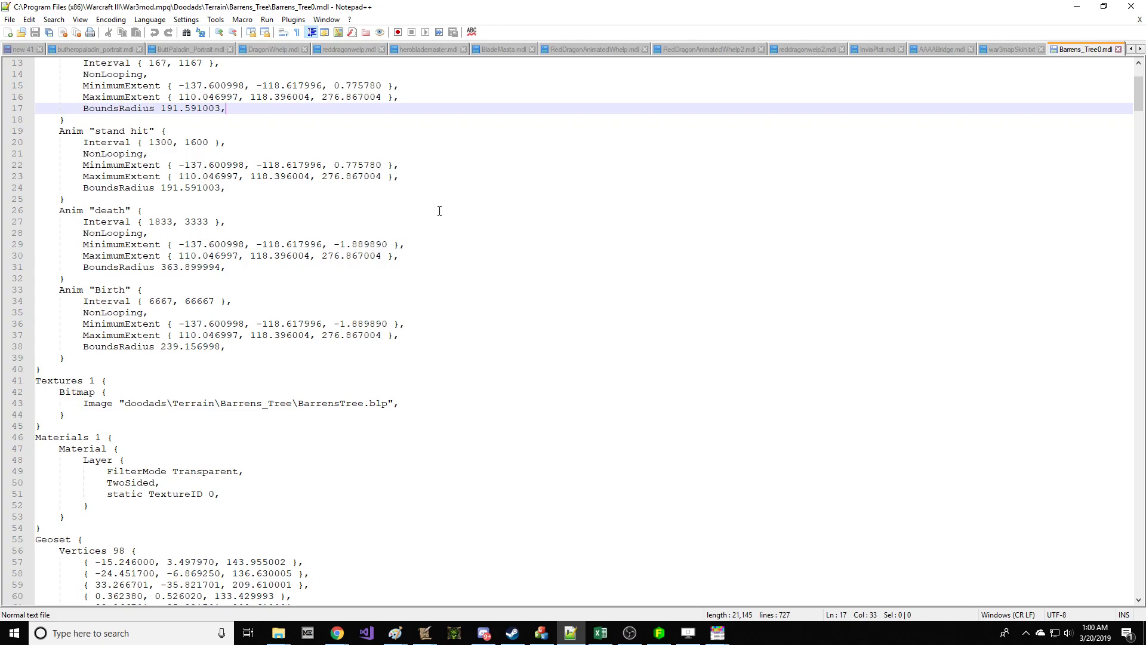
Step: Close Barrens_Tree0.mdl in Notepad++ and permanently delete the file from the Barrens_Tree folder
{"action": "left_click", "coordinate": [1119, 49]}
{"action": "left_click", "coordinate": [1076, 6]}
{"action": "left_click", "coordinate": [221, 90]}
{"action": "left_click", "coordinate": [220, 83]}
{"action": "key", "text": "shift+Delete"}
{"action": "key", "text": "Return"}
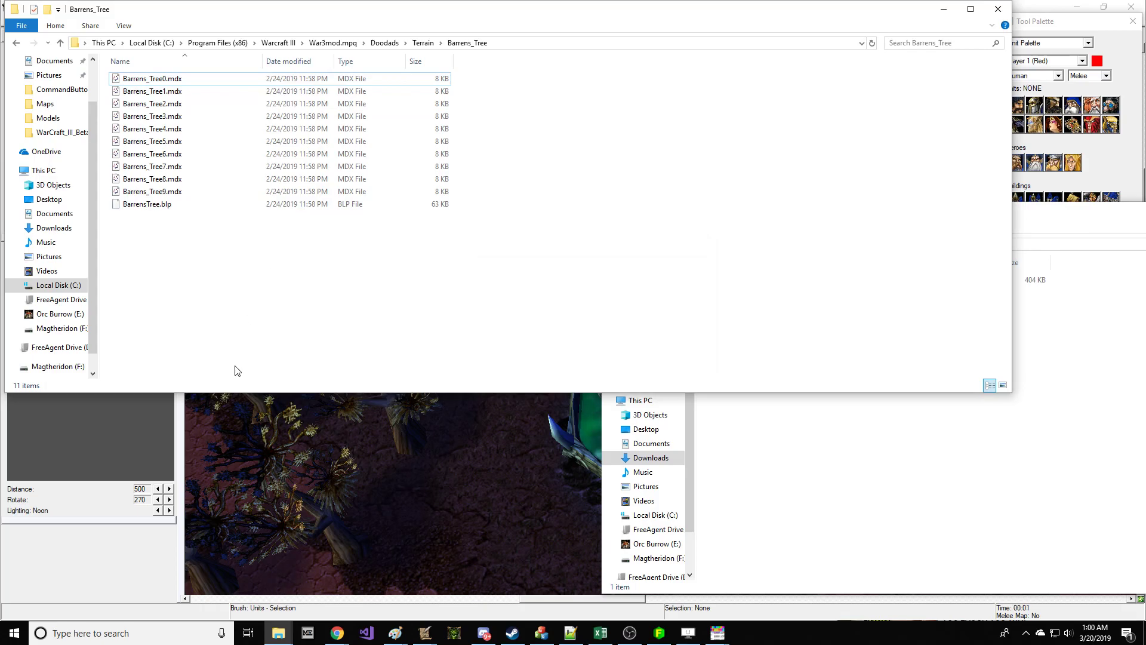
Step: Switch to the World Editor and check the Barrens trees around the undead building
{"action": "left_click", "coordinate": [256, 442]}
{"action": "scroll", "coordinate": [385, 378], "scroll_direction": "up", "scroll_amount": 3}
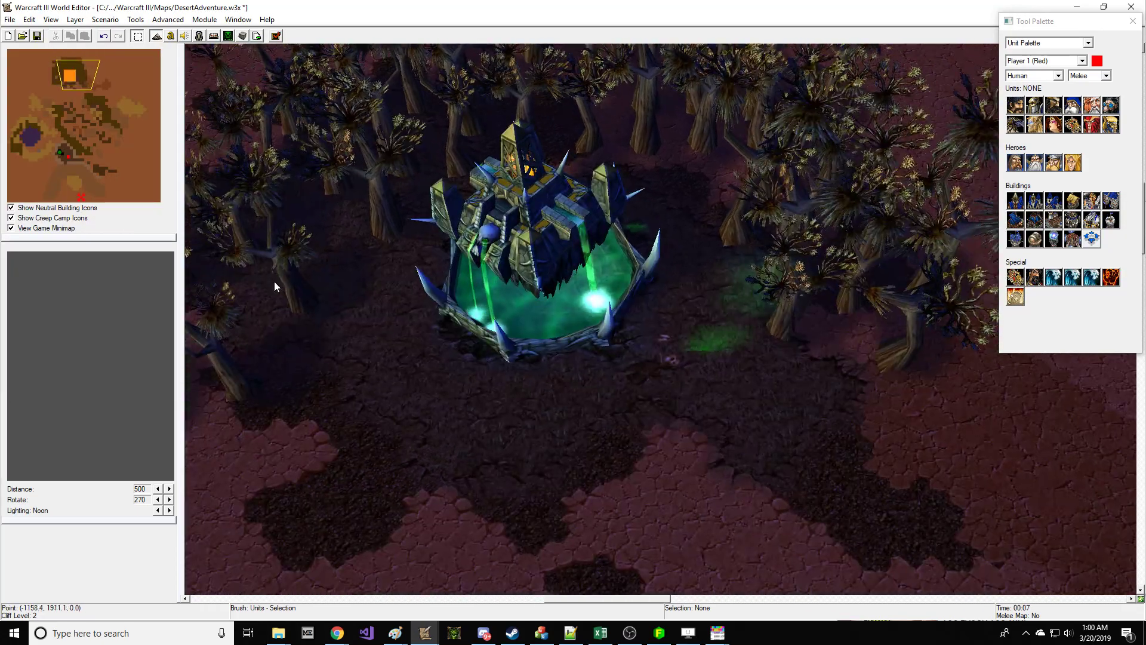
{"action": "right_click_drag", "start_coordinate": [399, 295], "coordinate": [297, 321]}
{"action": "right_click_drag", "start_coordinate": [598, 349], "coordinate": [957, 158]}
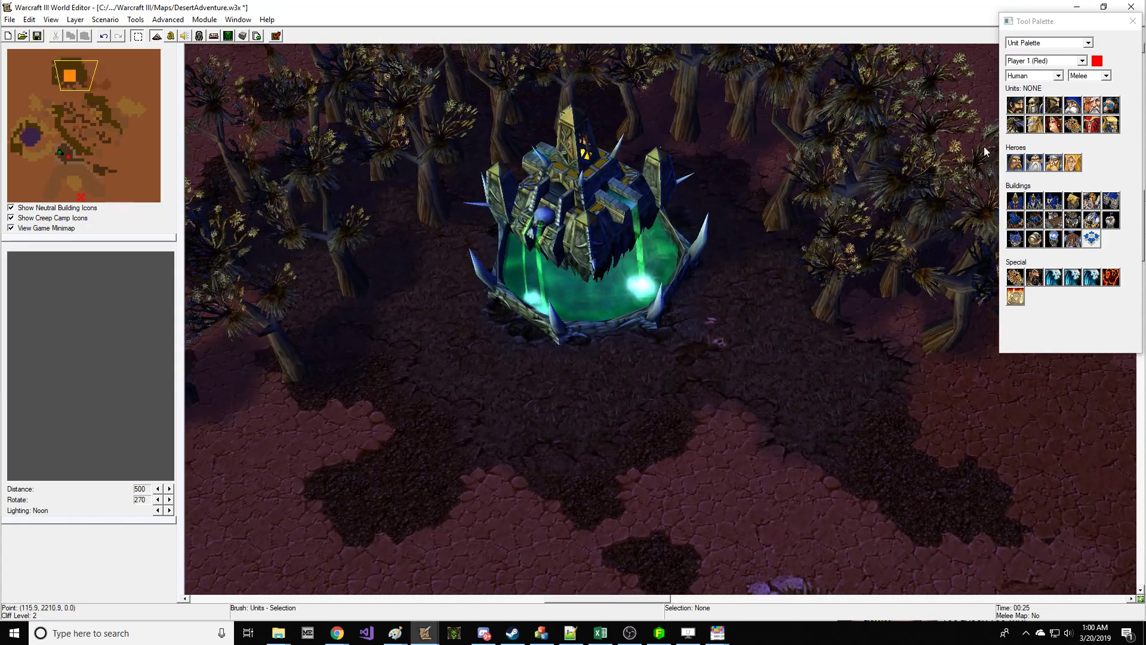
{"action": "left_click", "coordinate": [1073, 124]}
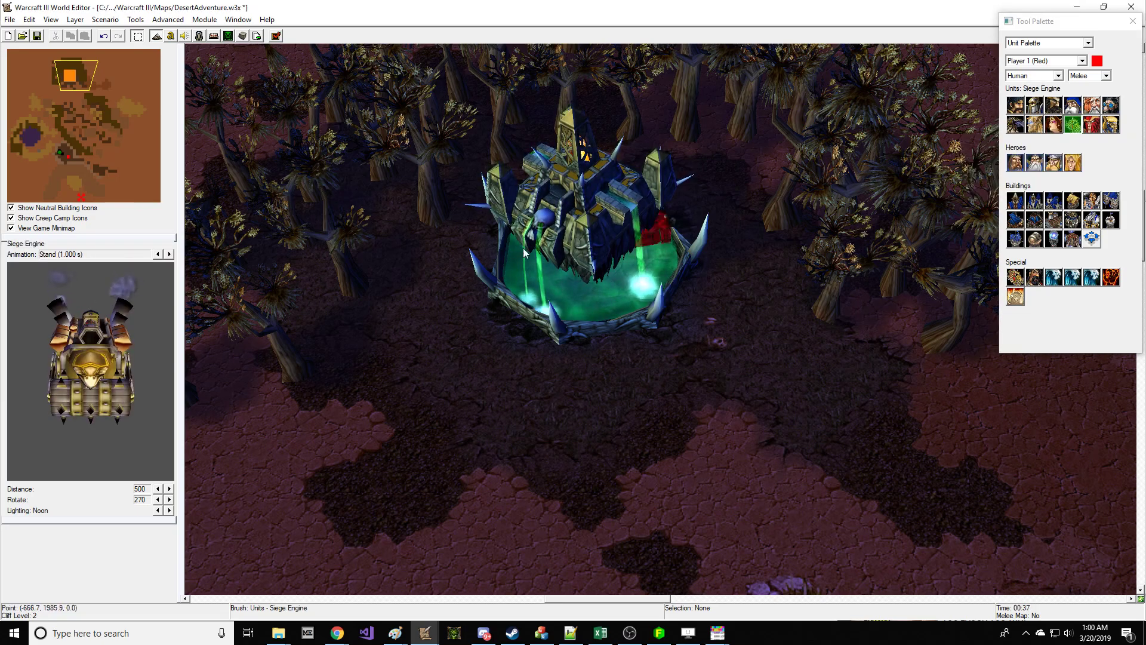
{"action": "left_click", "coordinate": [1036, 106]}
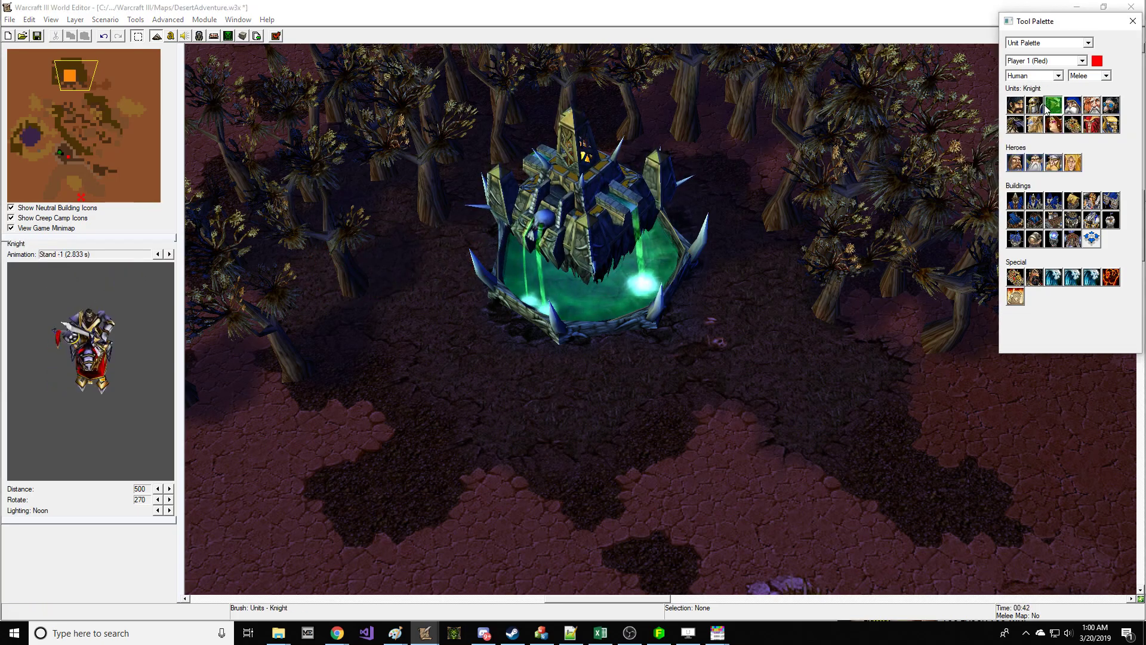
{"action": "right_click_drag", "start_coordinate": [522, 297], "coordinate": [532, 307]}
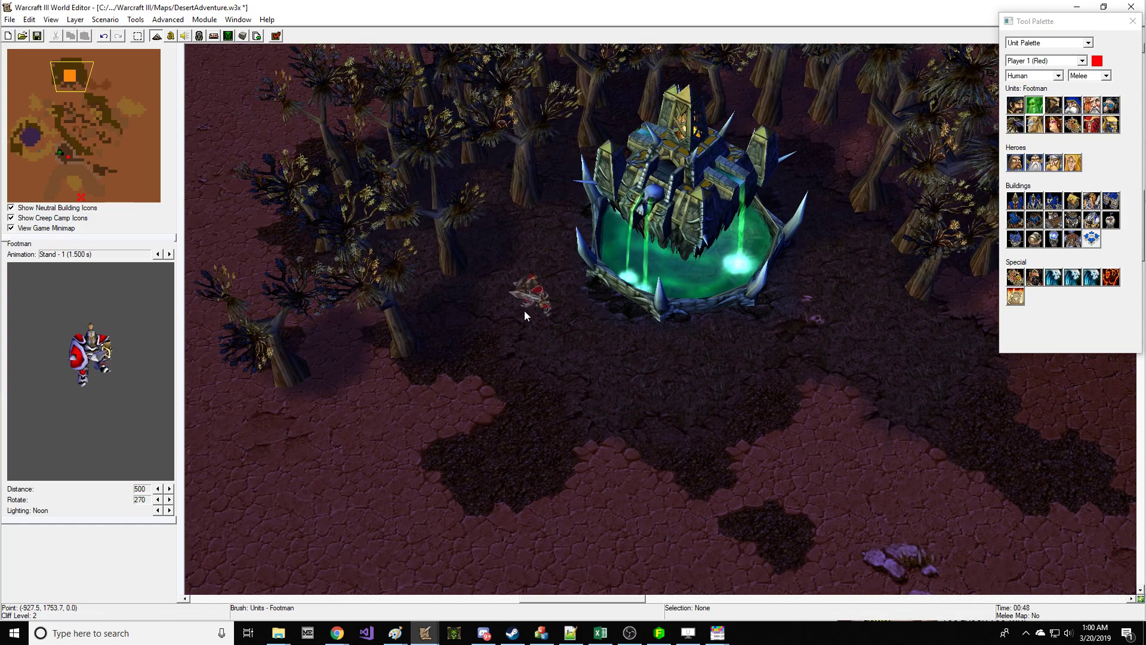
{"action": "left_click", "coordinate": [169, 511]}
{"action": "left_click", "coordinate": [169, 512]}
{"action": "right_click_drag", "start_coordinate": [488, 405], "coordinate": [567, 233]}
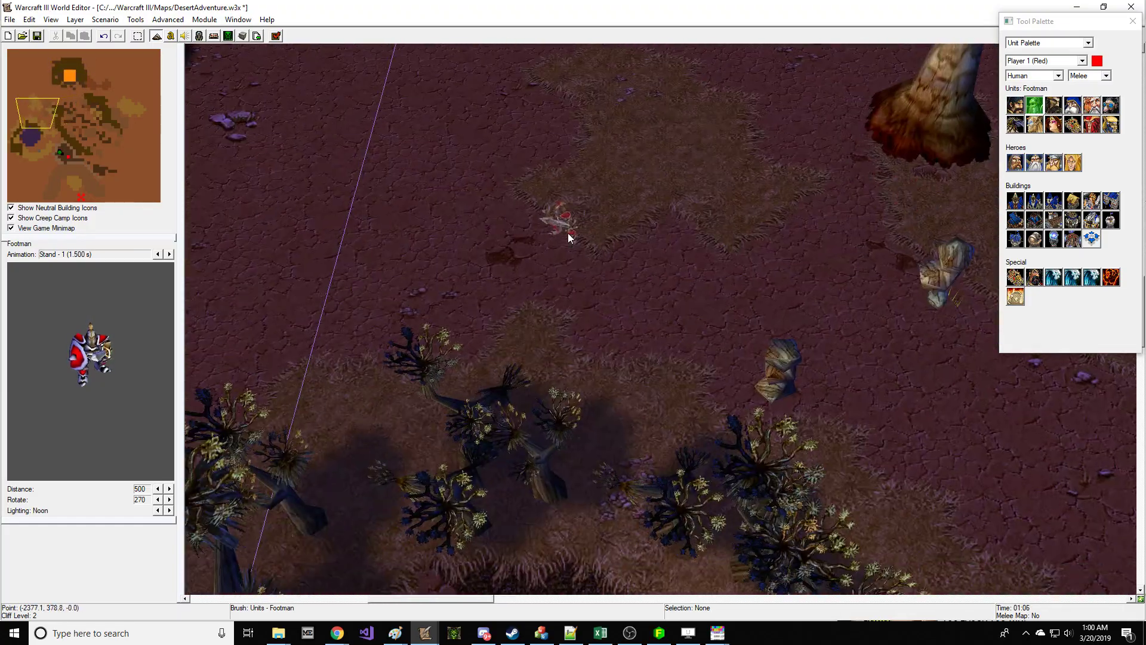
Step: Move the Paladin from the skull pile area in the south to the open ground east of the undead building
{"action": "left_click", "coordinate": [63, 131]}
{"action": "mouse_move", "coordinate": [63, 131]}
{"action": "left_mouse_down"}
{"action": "mouse_move", "coordinate": [38, 171]}
{"action": "mouse_move", "coordinate": [74, 153]}
{"action": "left_mouse_up"}
{"action": "key", "text": "space"}
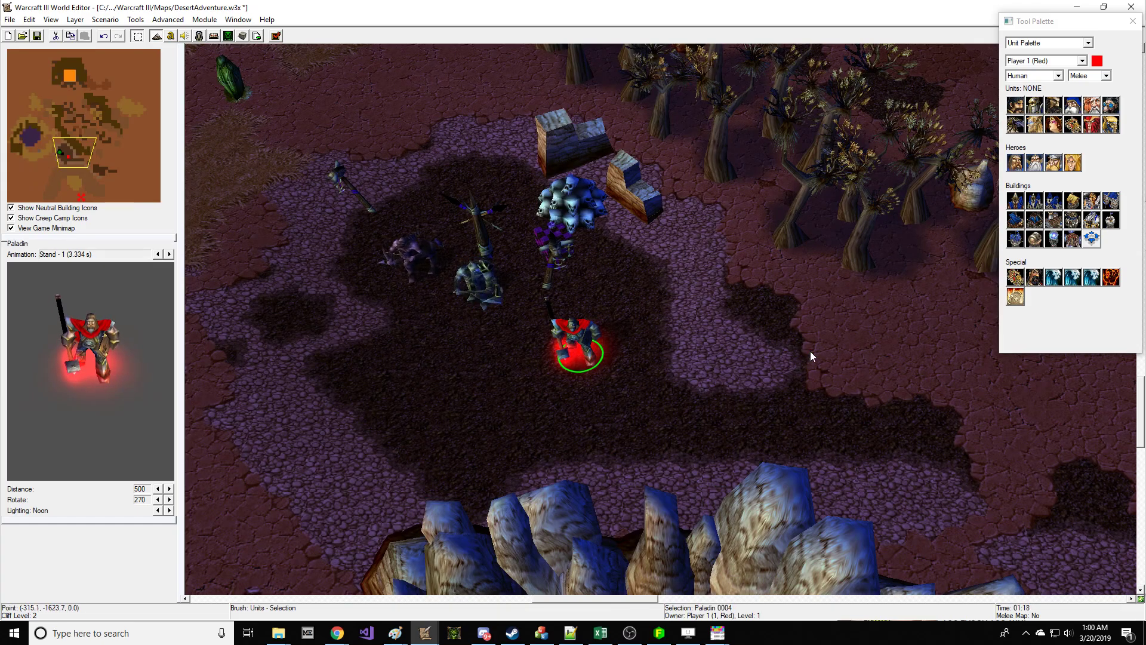
{"action": "right_click_drag", "start_coordinate": [808, 348], "coordinate": [609, 456]}
{"action": "right_click_drag", "start_coordinate": [704, 133], "coordinate": [543, 315]}
{"action": "right_click_drag", "start_coordinate": [601, 152], "coordinate": [596, 382]}
{"action": "left_click_drag", "start_coordinate": [596, 382], "coordinate": [614, 260]}
{"action": "right_click_drag", "start_coordinate": [614, 260], "coordinate": [509, 353]}
{"action": "left_click_drag", "start_coordinate": [509, 353], "coordinate": [917, 400]}
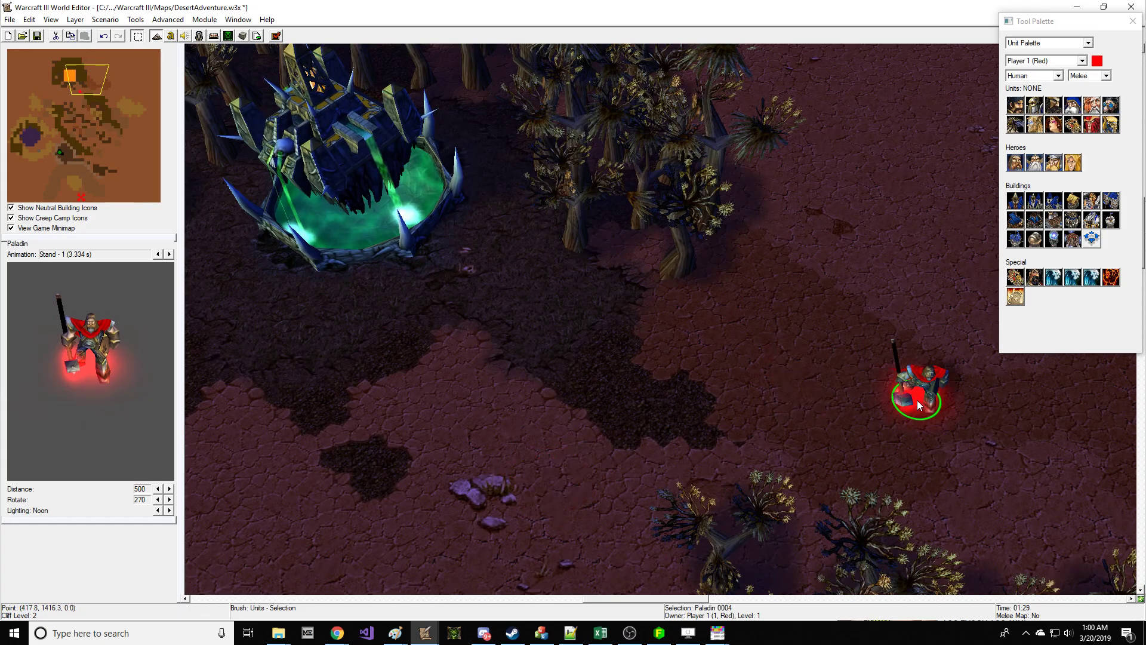
{"action": "right_click_drag", "start_coordinate": [917, 400], "coordinate": [702, 363]}
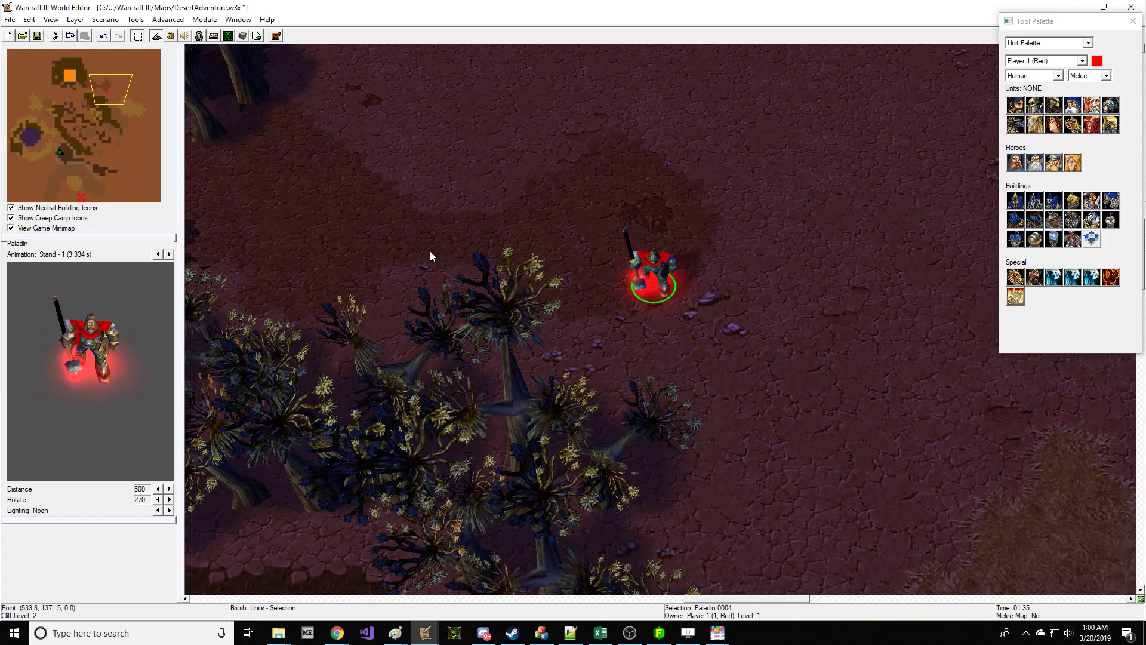
{"action": "right_click_drag", "start_coordinate": [461, 322], "coordinate": [535, 211]}
{"action": "right_click_drag", "start_coordinate": [577, 316], "coordinate": [519, 242]}
{"action": "right_click_drag", "start_coordinate": [608, 430], "coordinate": [499, 267]}
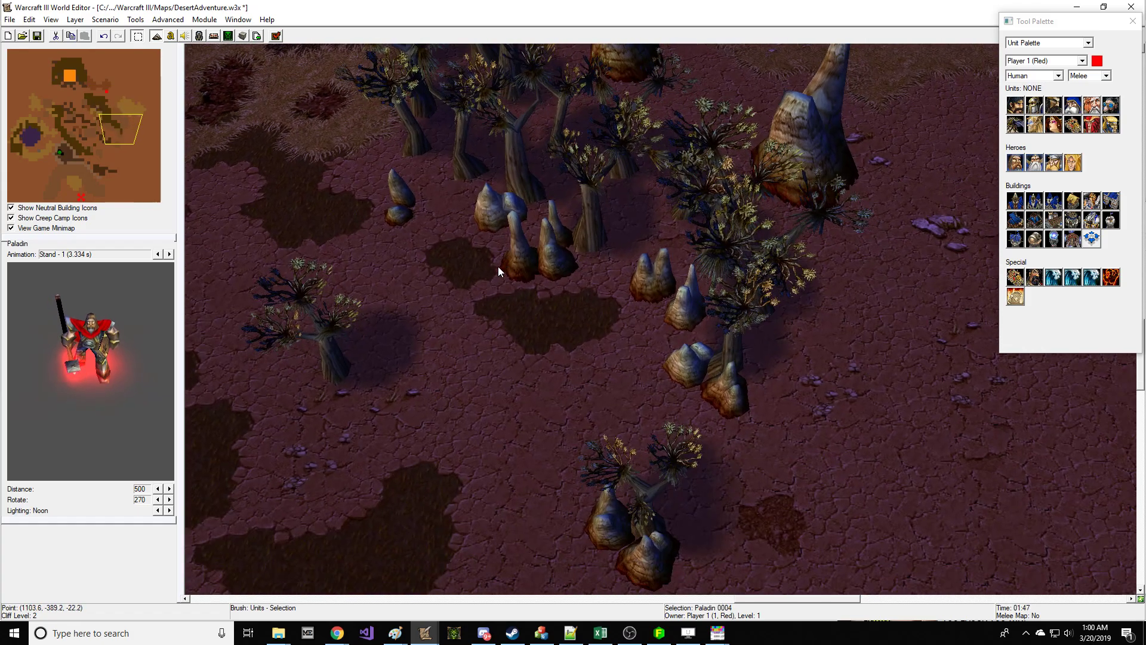
{"action": "right_click_drag", "start_coordinate": [413, 288], "coordinate": [385, 221]}
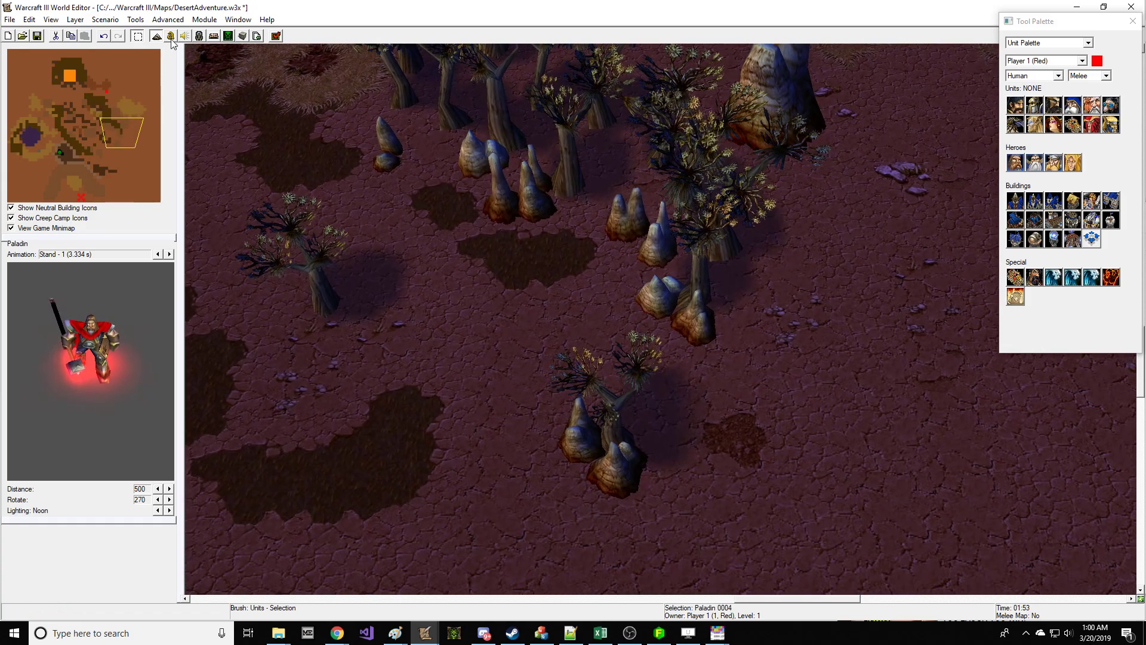
Step: Duplicate the Barrens Tree Wall as a custom destructible in the Object Editor and name it Barrens Rock Wall
{"action": "left_click", "coordinate": [198, 37]}
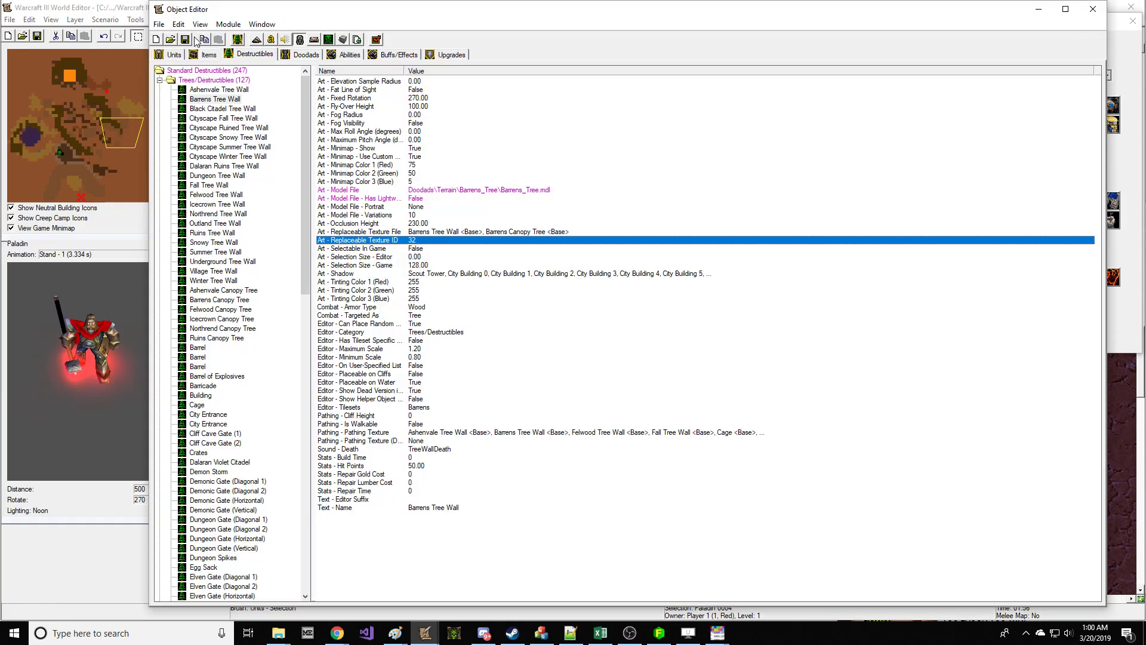
{"action": "left_click", "coordinate": [216, 110]}
{"action": "left_click", "coordinate": [225, 100]}
{"action": "key", "text": "ctrl+c"}
{"action": "key", "text": "ctrl+v"}
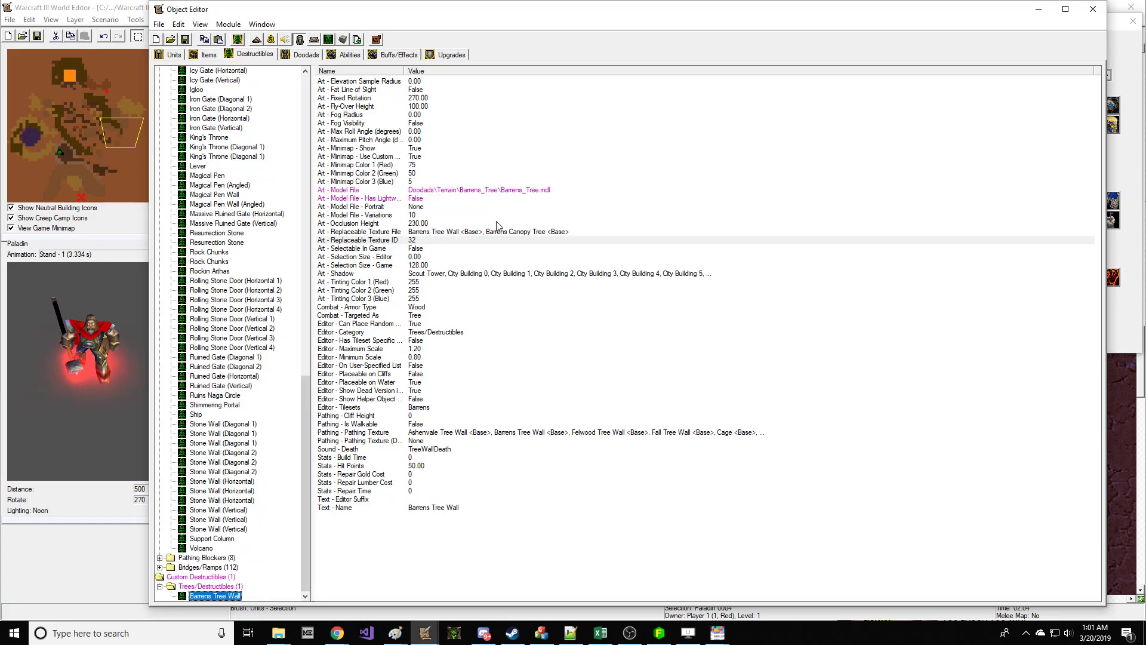
{"action": "double_click", "coordinate": [442, 509]}
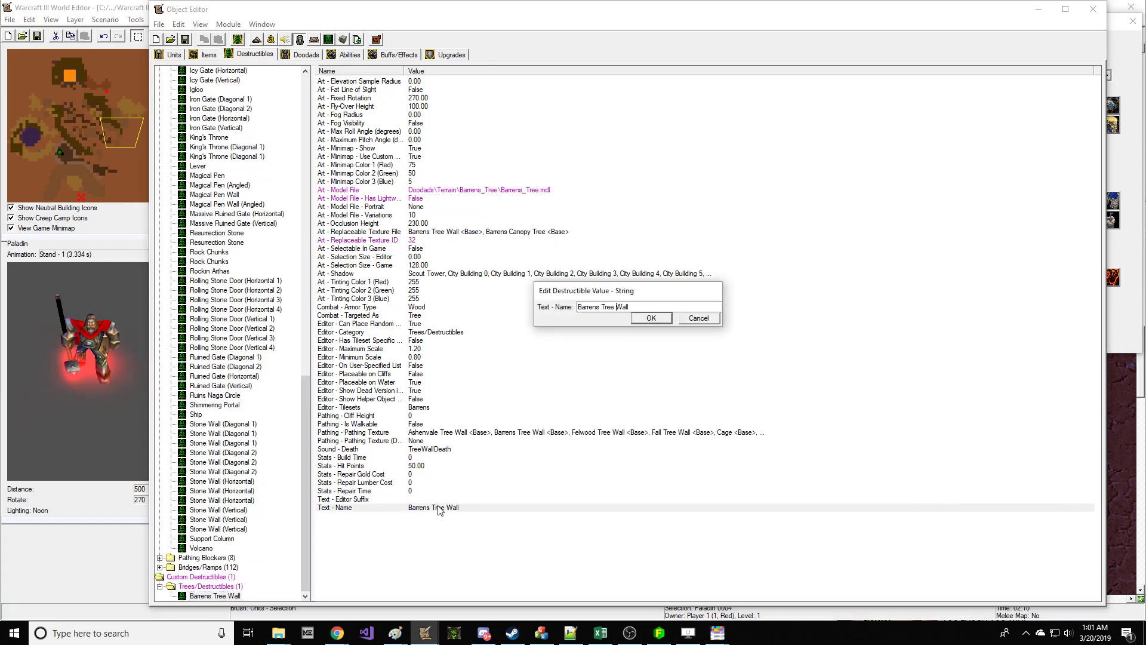
{"action": "key", "text": "Return"}
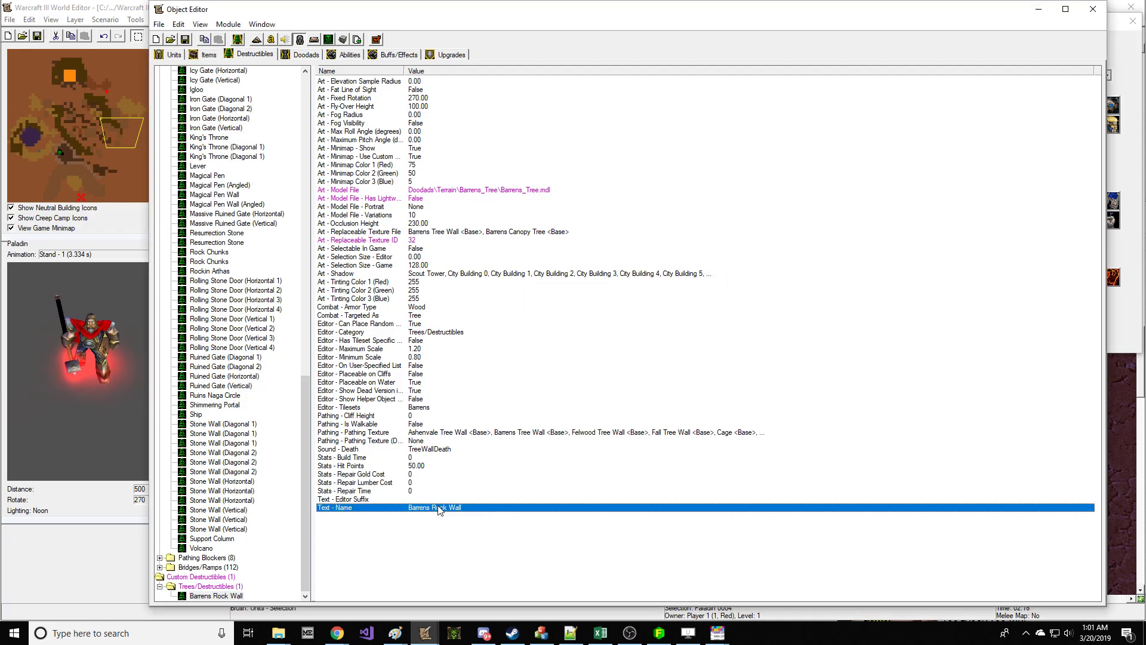
Step: Enter Doodads\Barrens\Rocks\BarrensRockWall\BarrensRockWall0 as the custom model path of the Barrens Rock Wall
{"action": "double_click", "coordinate": [511, 191]}
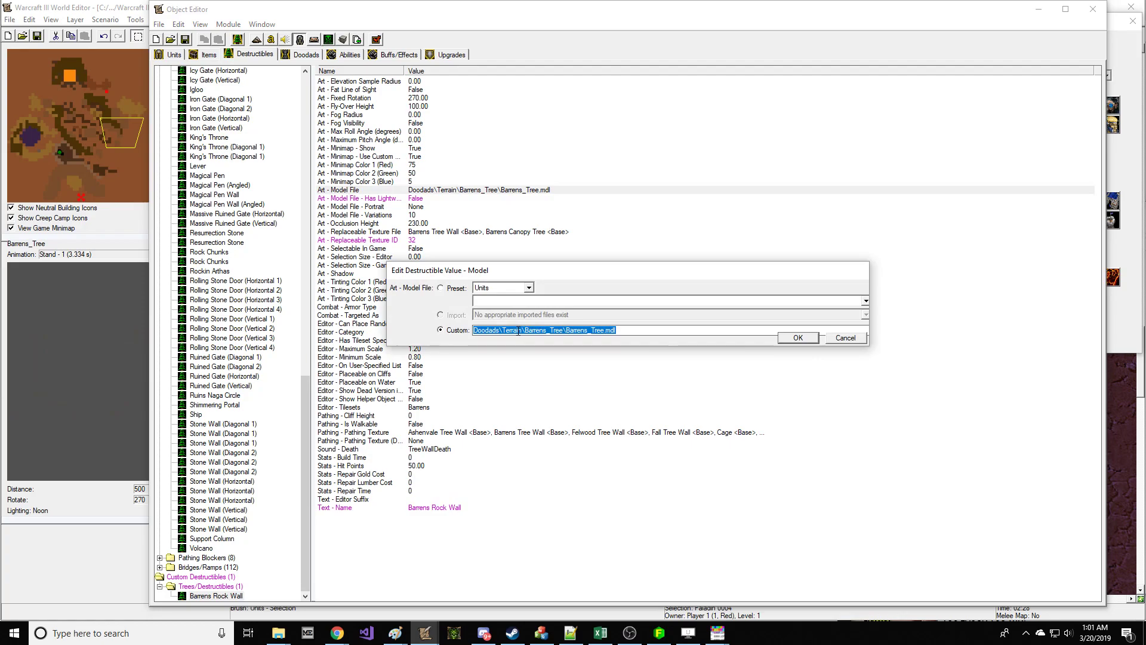
{"action": "left_click_drag", "start_coordinate": [501, 330], "coordinate": [618, 330]}
{"action": "type", "text": "Barrens\\Rocks"}
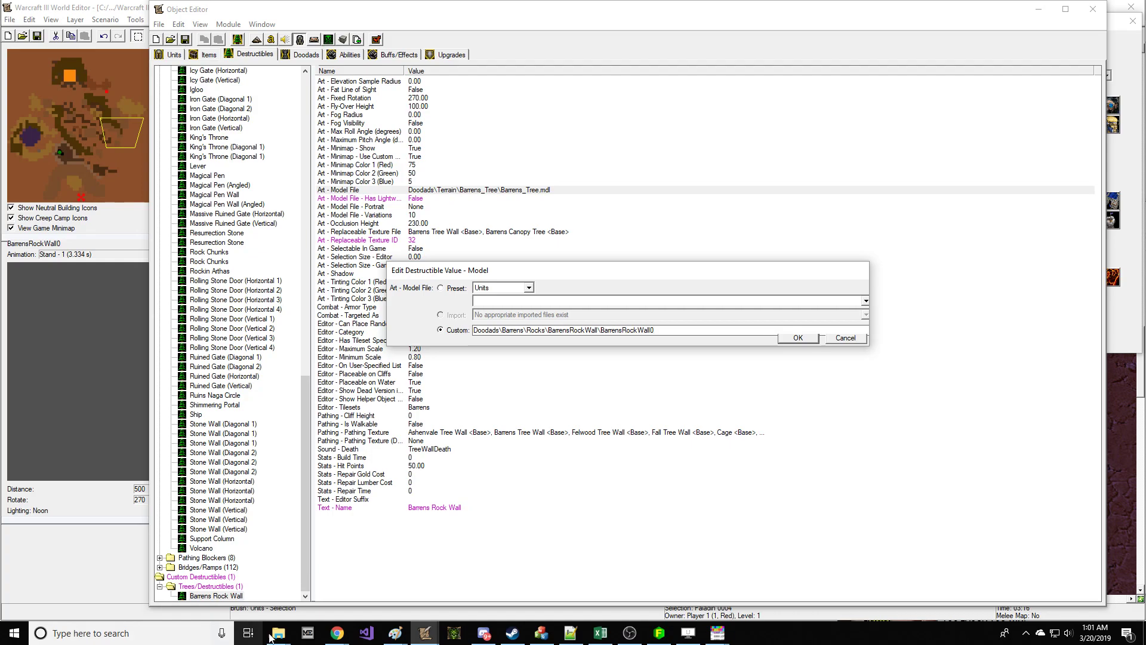
Step: Browse the Doodads\Barrens folders of War3mod.mpq in File Explorer to find which one contains the BarrensRockwall model files
{"action": "mouse_move", "coordinate": [279, 632]}
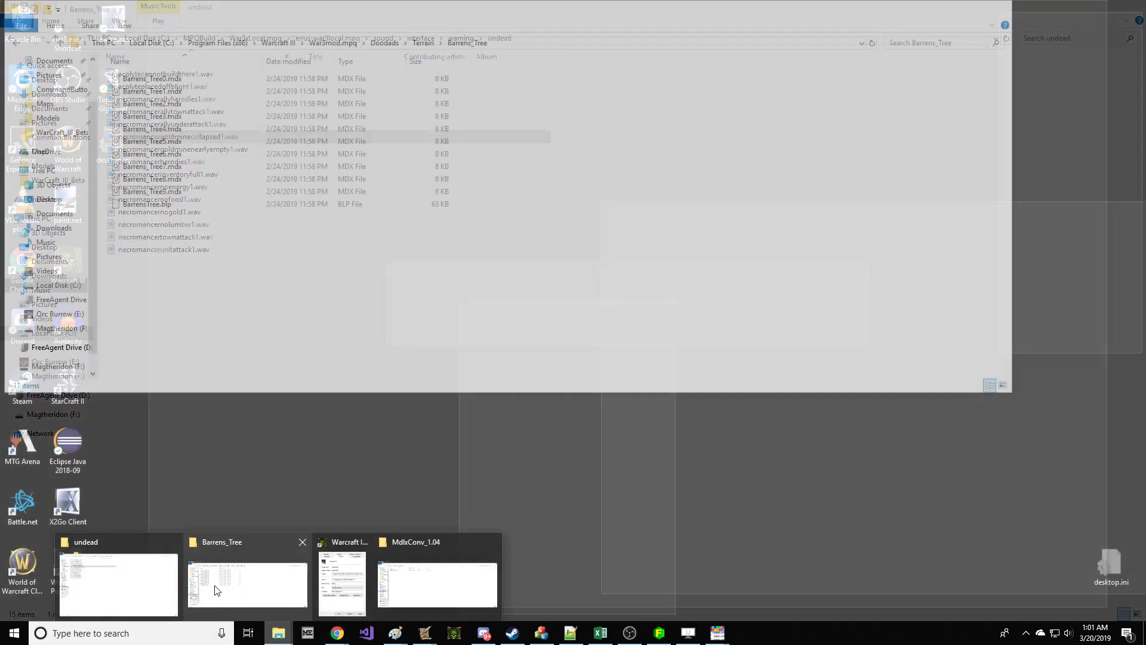
{"action": "left_click", "coordinate": [216, 590]}
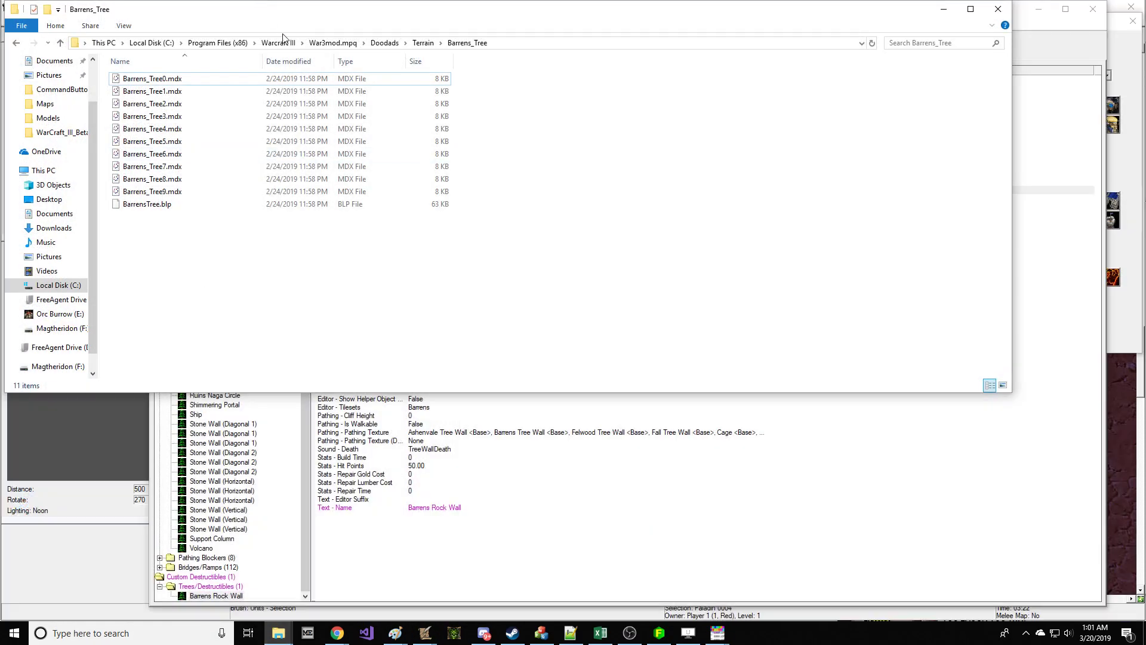
{"action": "left_click", "coordinate": [382, 43]}
{"action": "double_click", "coordinate": [293, 90]}
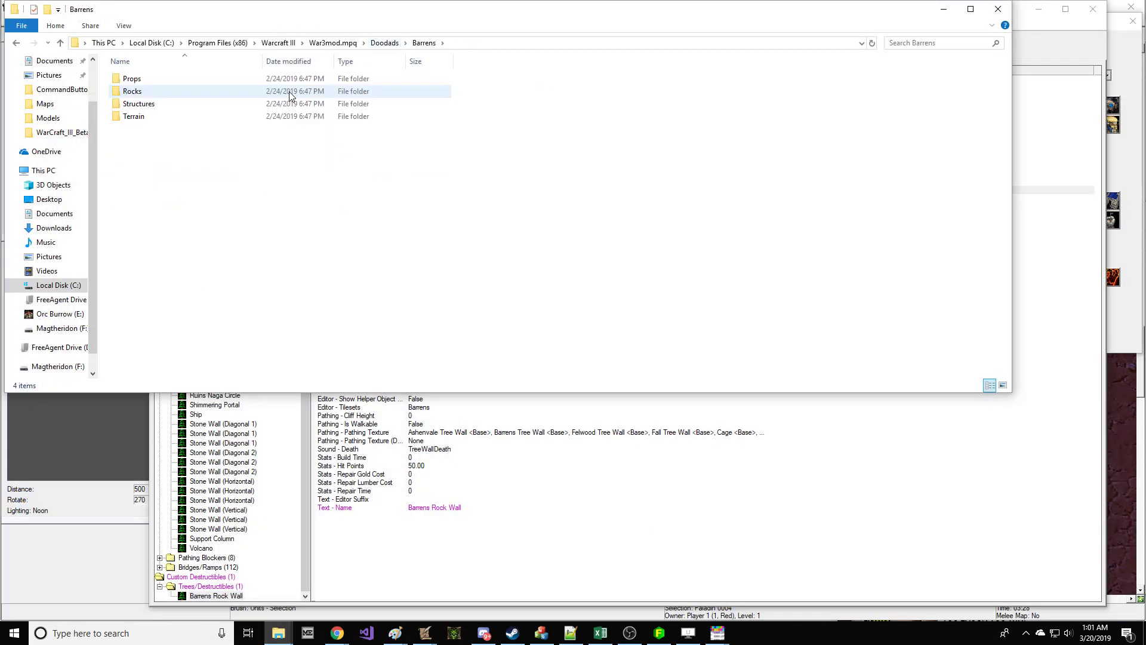
{"action": "double_click", "coordinate": [279, 91]}
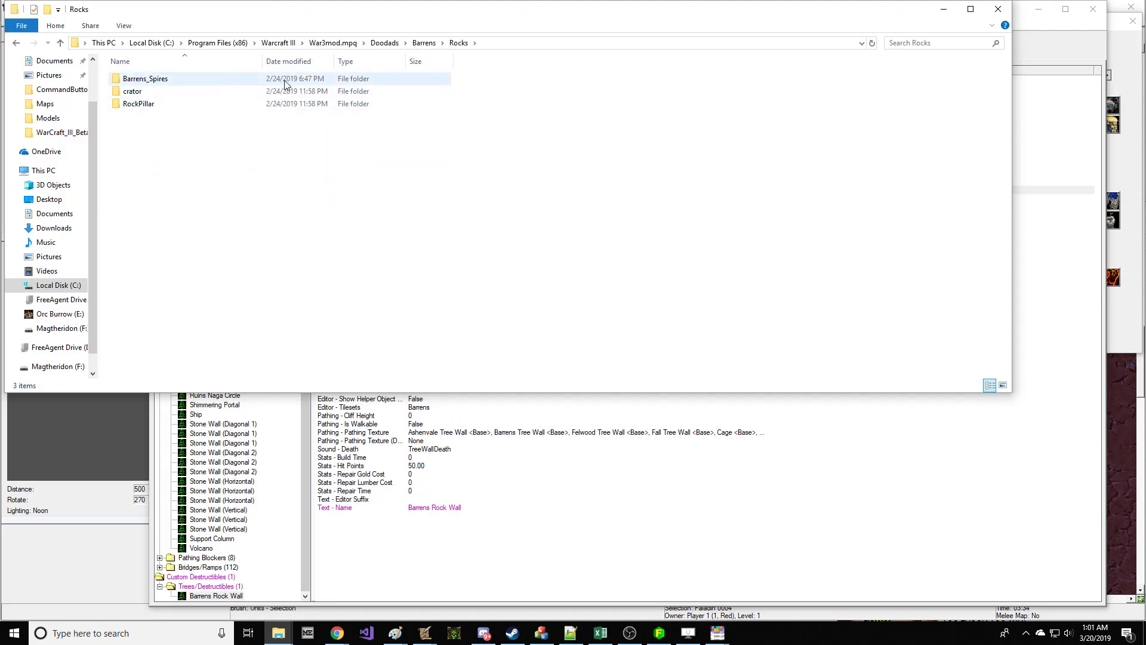
{"action": "left_click", "coordinate": [424, 44]}
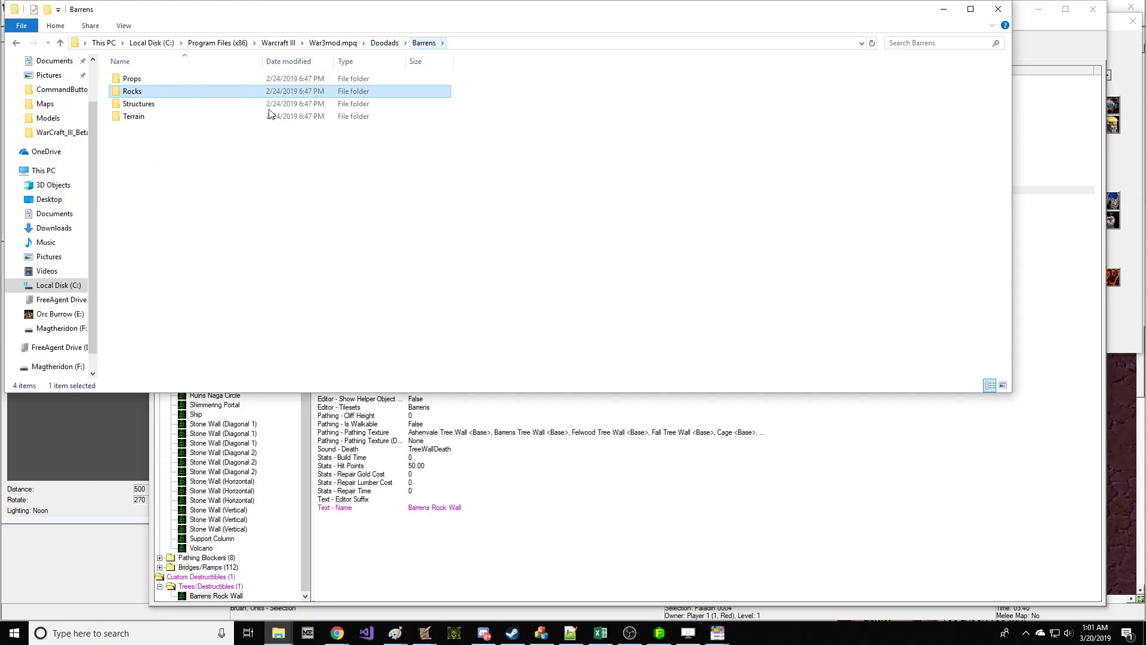
{"action": "double_click", "coordinate": [218, 116]}
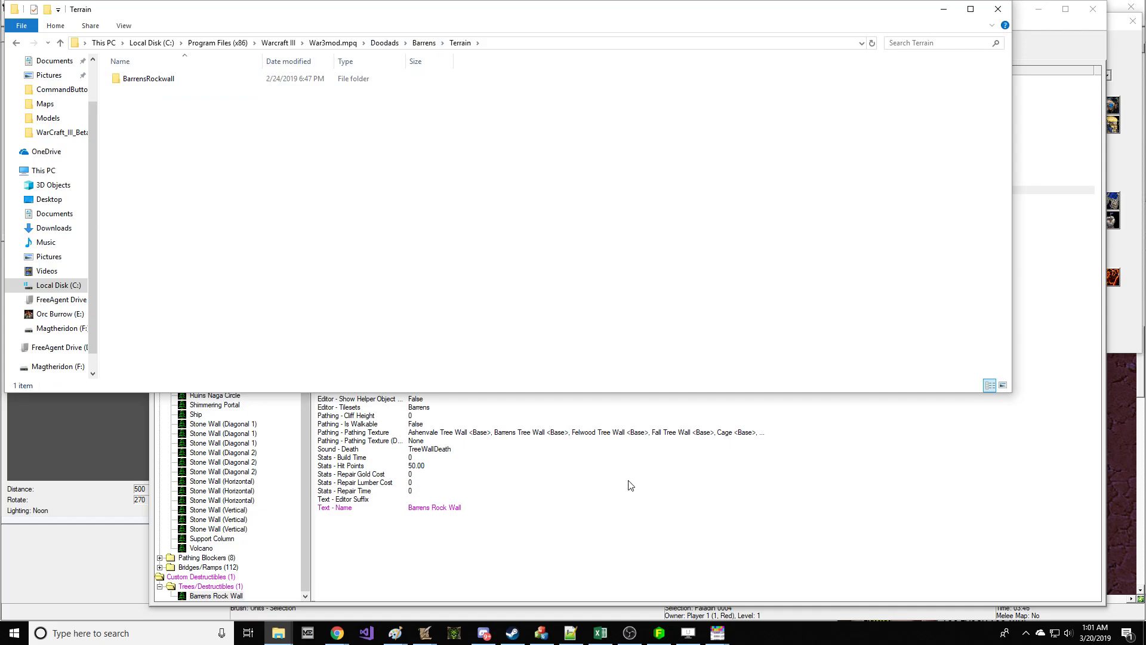
{"action": "double_click", "coordinate": [149, 78]}
Step: Correct the destructible's model path to Doodads\Barrens\Terrain\BarrensRockWall\BarrensRockWall.mdl, checking the rock model in the World Editor preview
{"action": "left_click", "coordinate": [596, 491]}
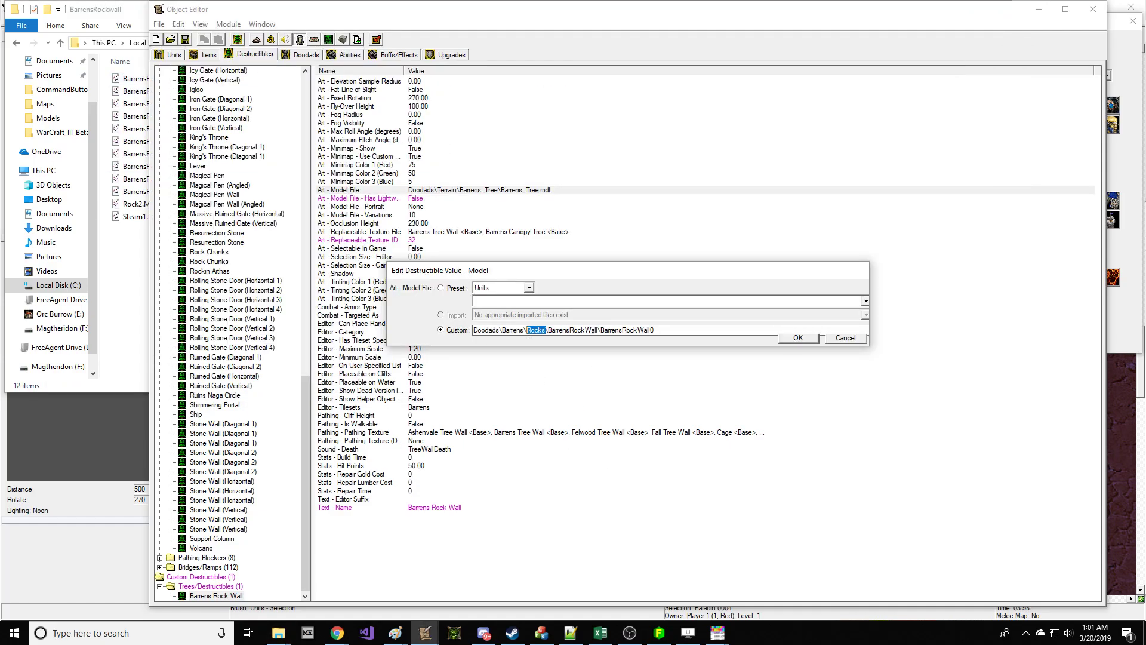
{"action": "left_click", "coordinate": [67, 539]}
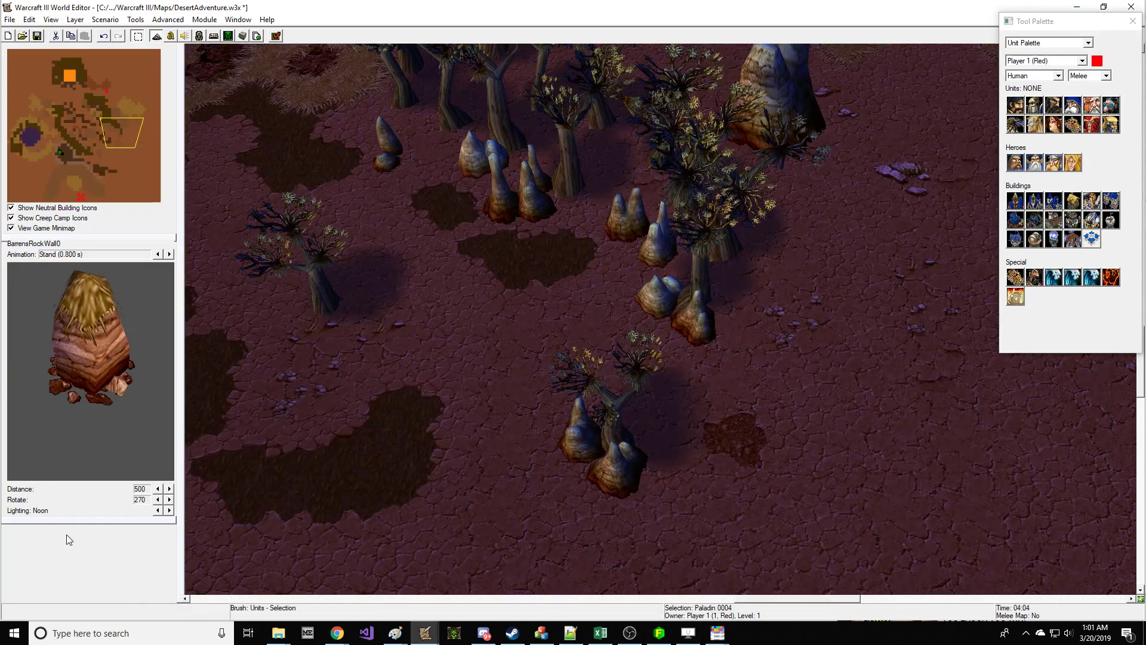
{"action": "left_click", "coordinate": [200, 37]}
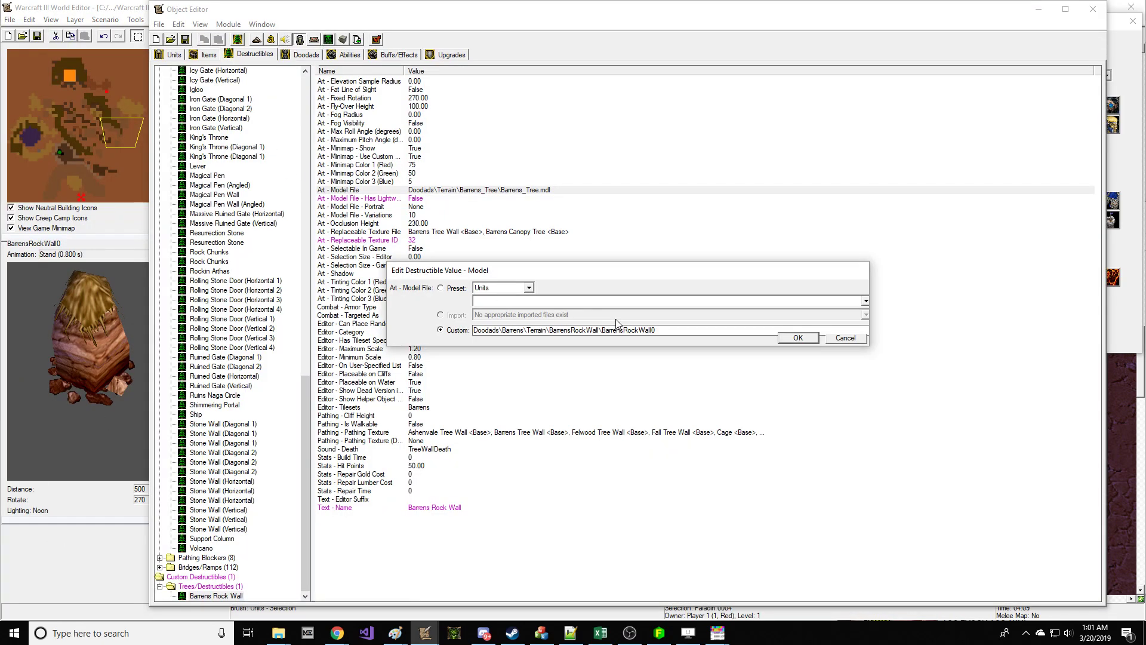
{"action": "key", "text": "BackSpace"}
{"action": "key", "text": "Return"}
{"action": "key", "text": "Return"}
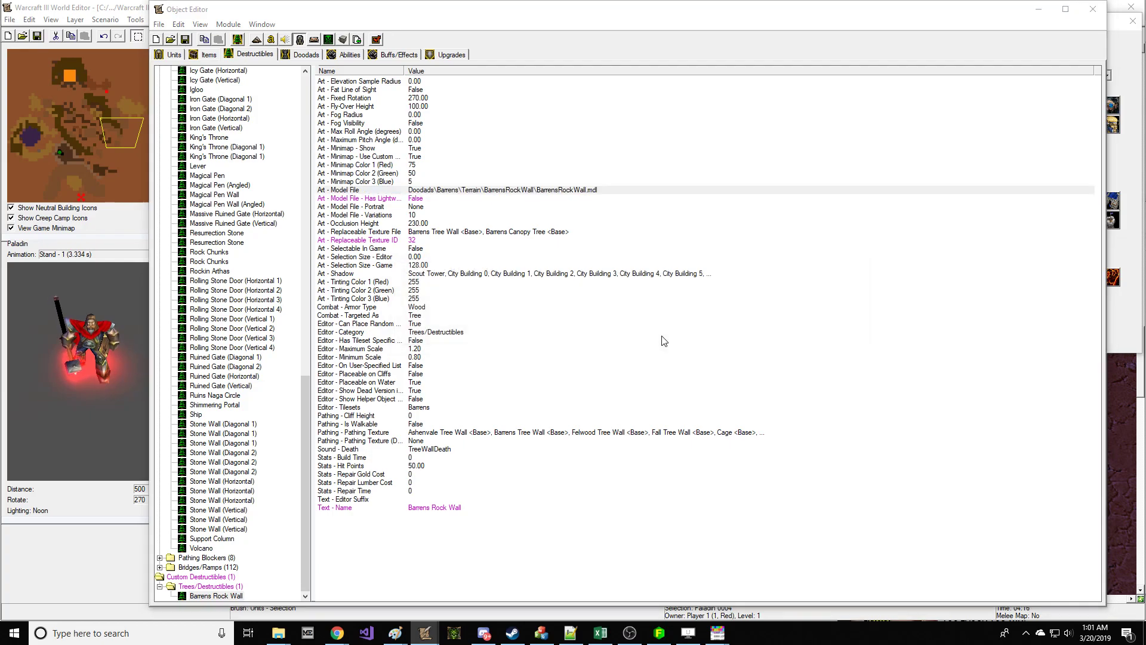
Step: Shorten the destructible's model path to Doodads\Barrens\Terrain\BarrensRockWall\BarrensRock.mdl
{"action": "key", "text": "Return"}
{"action": "key", "text": "Return"}
{"action": "key", "text": "BackSpace"}
{"action": "key", "text": "BackSpace"}
{"action": "key", "text": "BackSpace"}
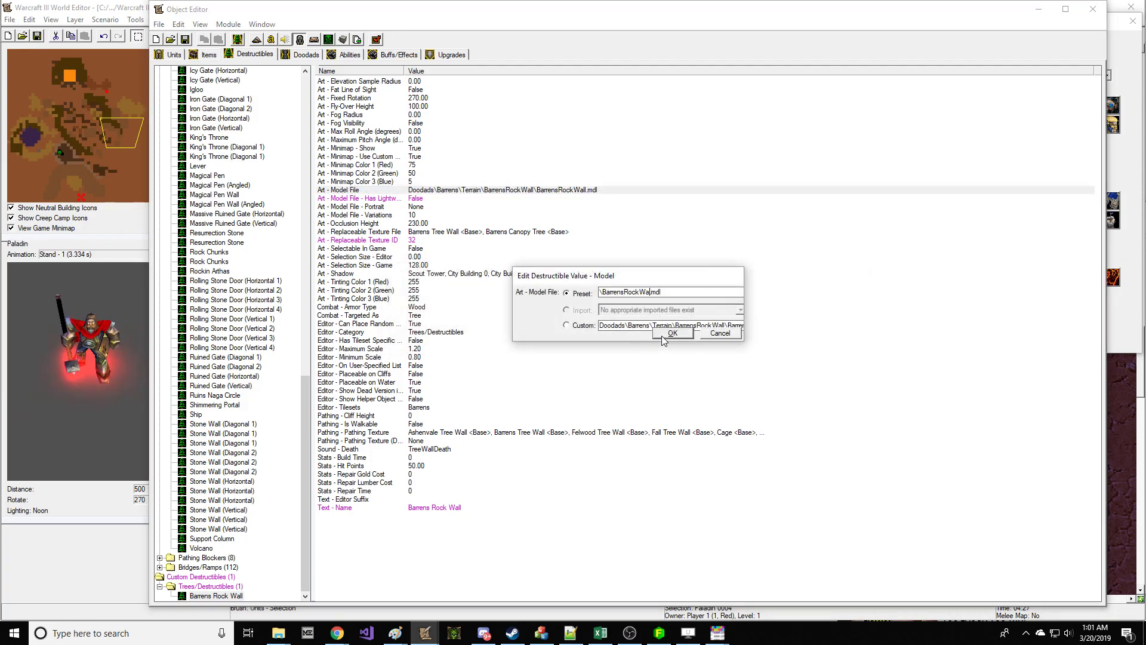
{"action": "key", "text": "BackSpace"}
{"action": "left_click", "coordinate": [661, 336]}
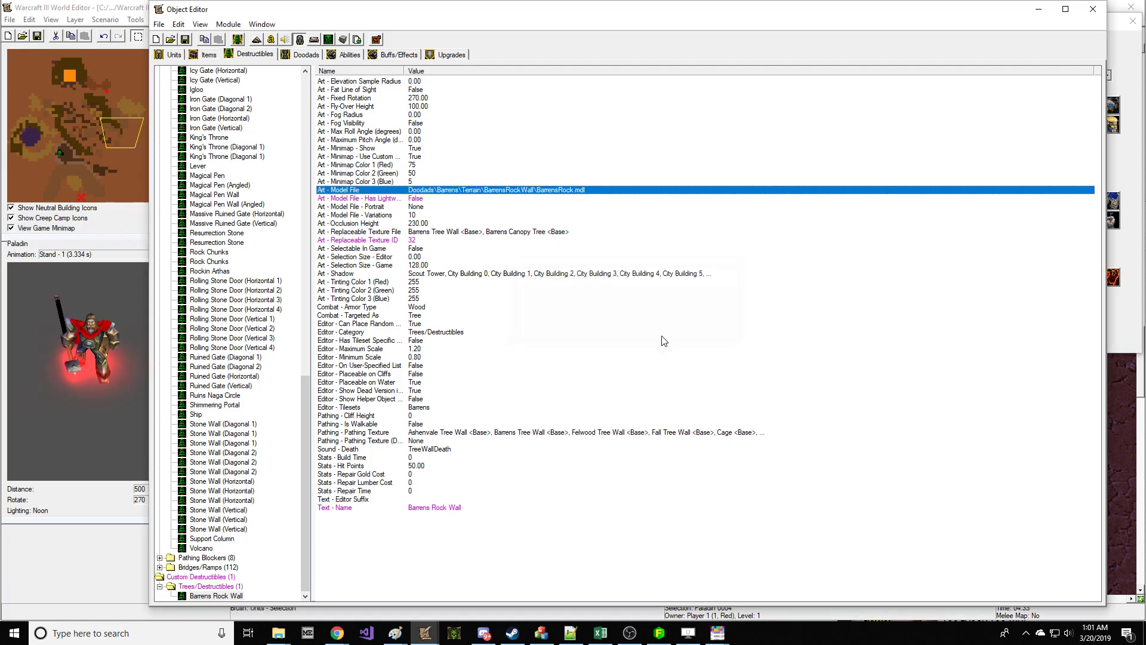
Step: Export the destructible settings to the file ASDF.w3b
{"action": "left_click", "coordinate": [158, 22]}
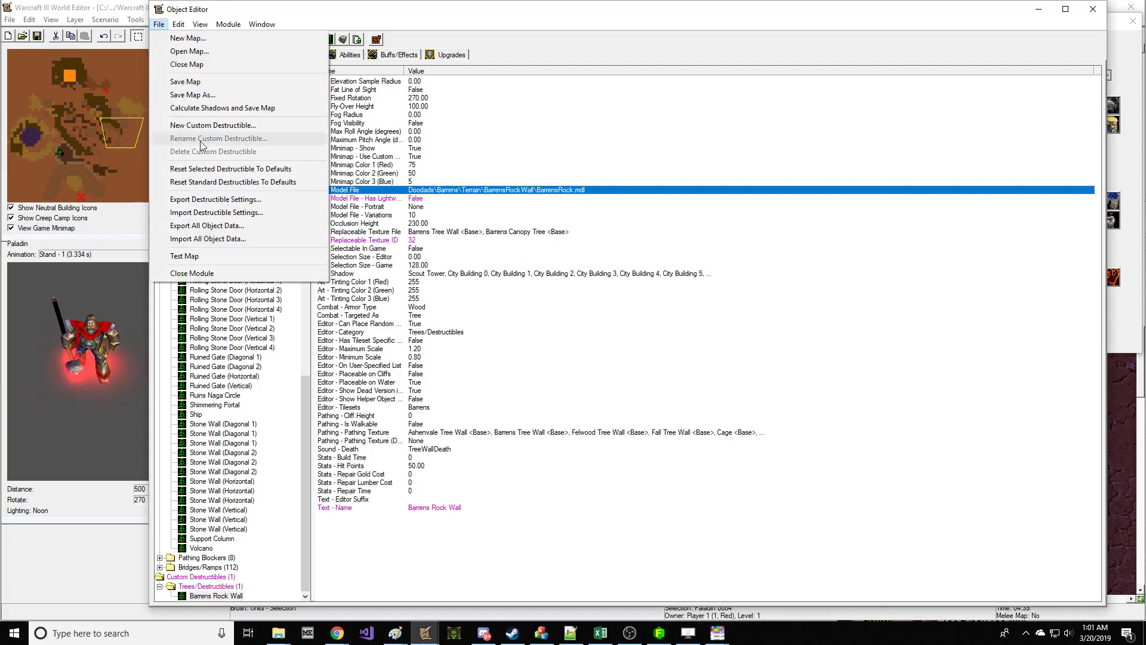
{"action": "left_click", "coordinate": [221, 209]}
{"action": "type", "text": "test"}
{"action": "key", "text": "Return"}
Step: Open ASDF.w3b from the Warcraft III Maps folder in Notepad++
{"action": "right_click", "coordinate": [278, 633]}
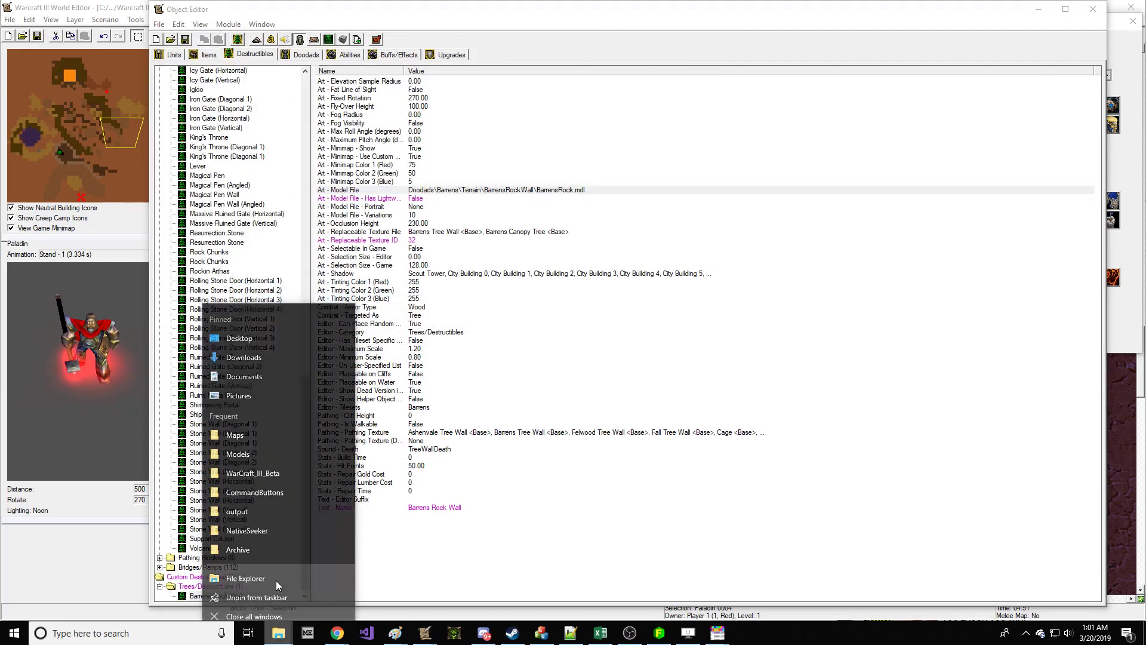
{"action": "left_click", "coordinate": [263, 425]}
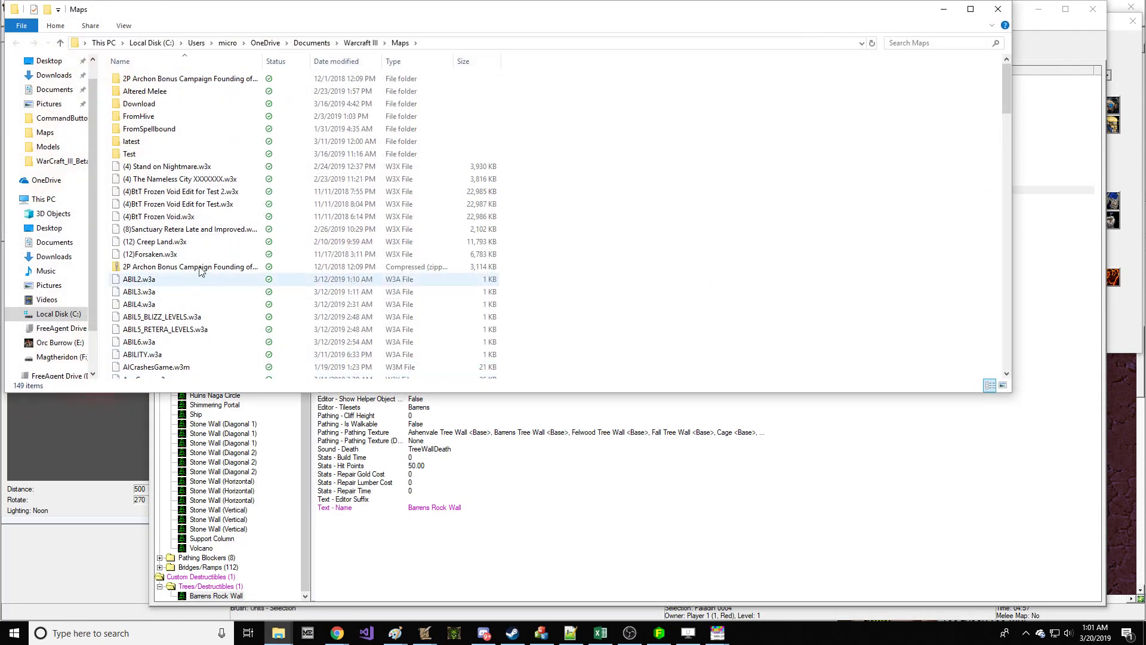
{"action": "scroll", "coordinate": [209, 287], "scroll_direction": "down", "scroll_amount": 2}
{"action": "right_click", "coordinate": [154, 351]}
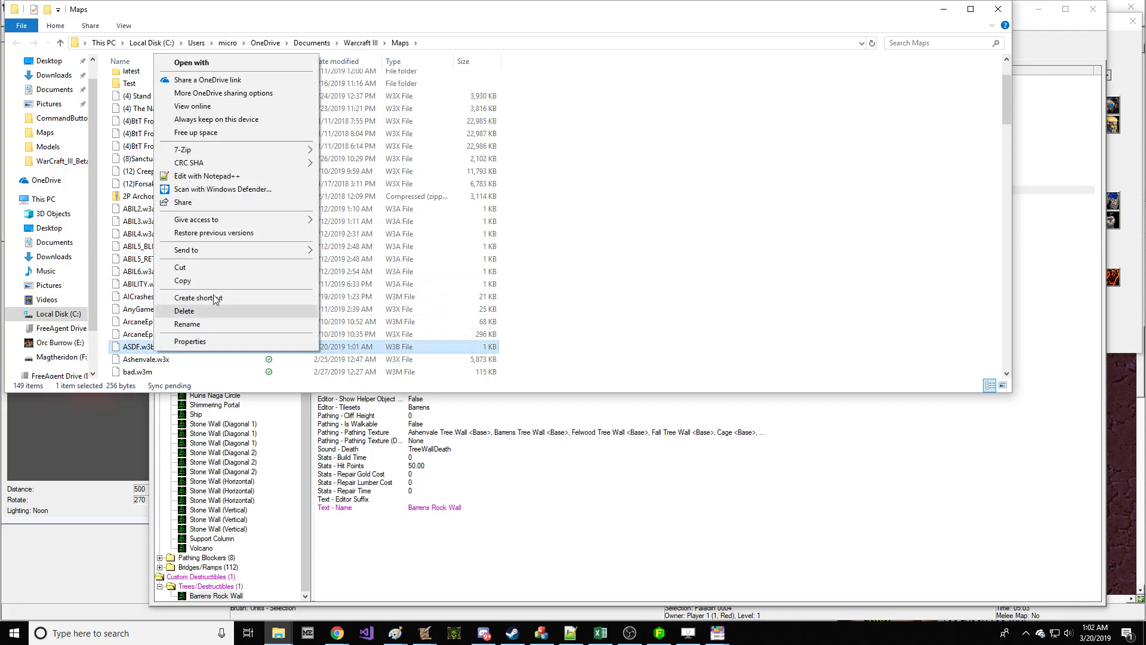
{"action": "left_click", "coordinate": [203, 175]}
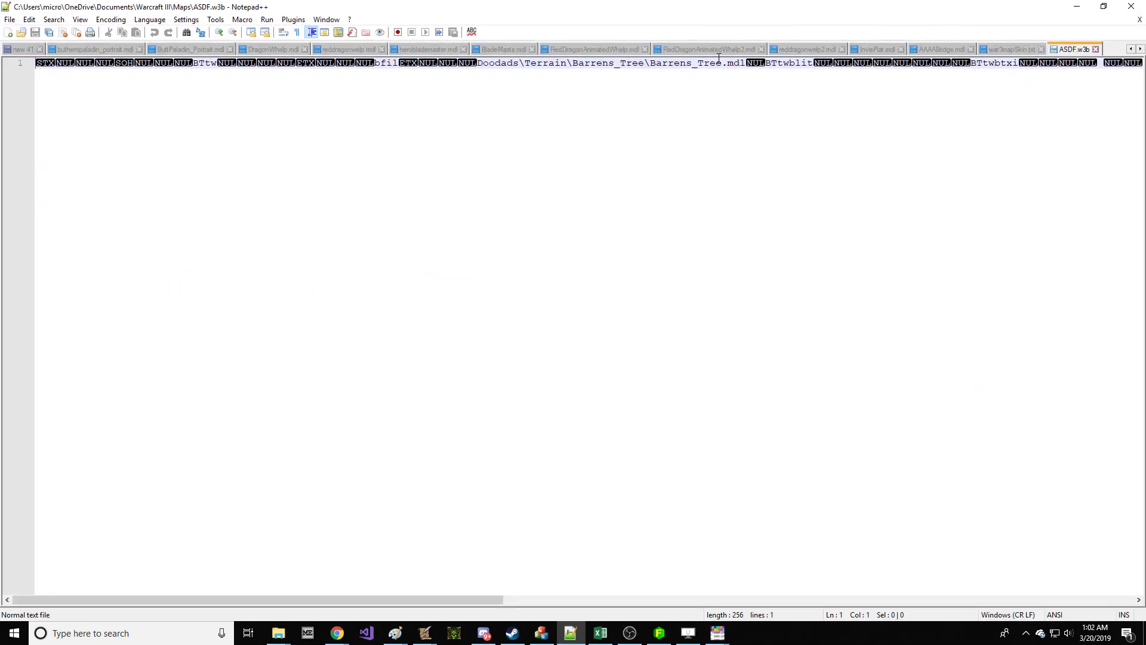
Step: Find RockWa in ASDF.w3b, overwrite the .mdl extension after BarrensRock with Wall, and save the file
{"action": "key", "text": "ctrl+f"}
{"action": "type", "text": "RockW"}
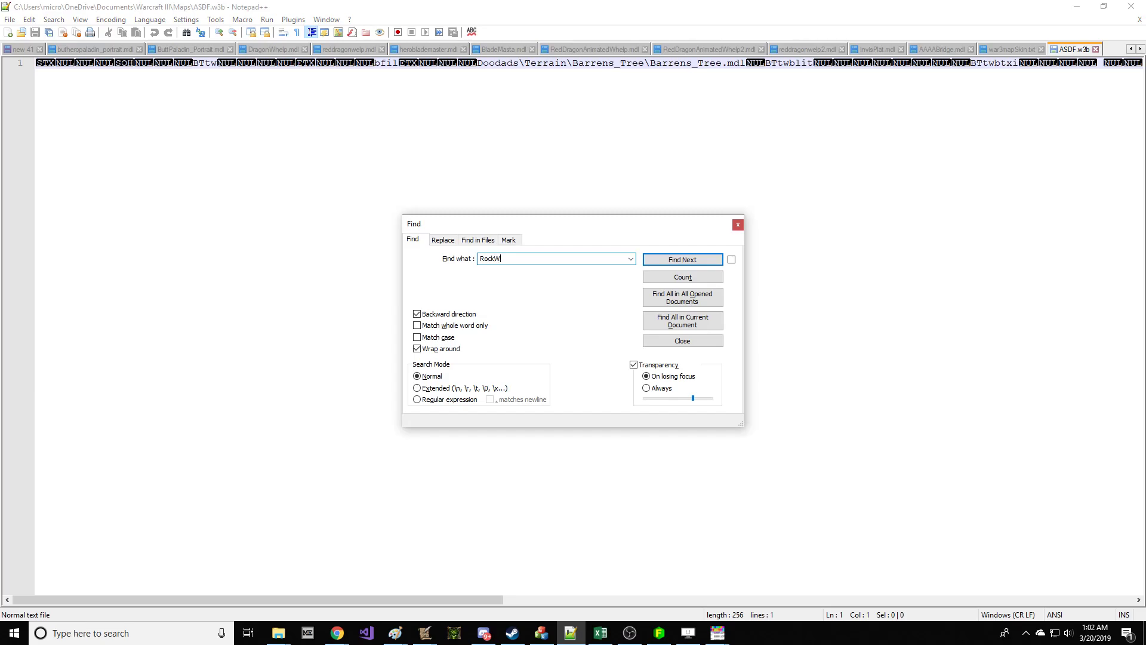
{"action": "type", "text": "a"}
{"action": "key", "text": "Return"}
{"action": "key", "text": "Escape"}
{"action": "key", "text": "Right"}
{"action": "key", "text": "Right"}
{"action": "key", "text": "Right"}
{"action": "key", "text": "Right"}
{"action": "key", "text": "Right"}
{"action": "key", "text": "Right"}
{"action": "key", "text": "Right"}
{"action": "key", "text": "Right"}
{"action": "key", "text": "Right"}
{"action": "key", "text": "Right"}
{"action": "key", "text": "Right"}
{"action": "key", "text": "Right"}
{"action": "key", "text": "Right"}
{"action": "key", "text": "Right"}
{"action": "key", "text": "Right"}
{"action": "key", "text": "Right"}
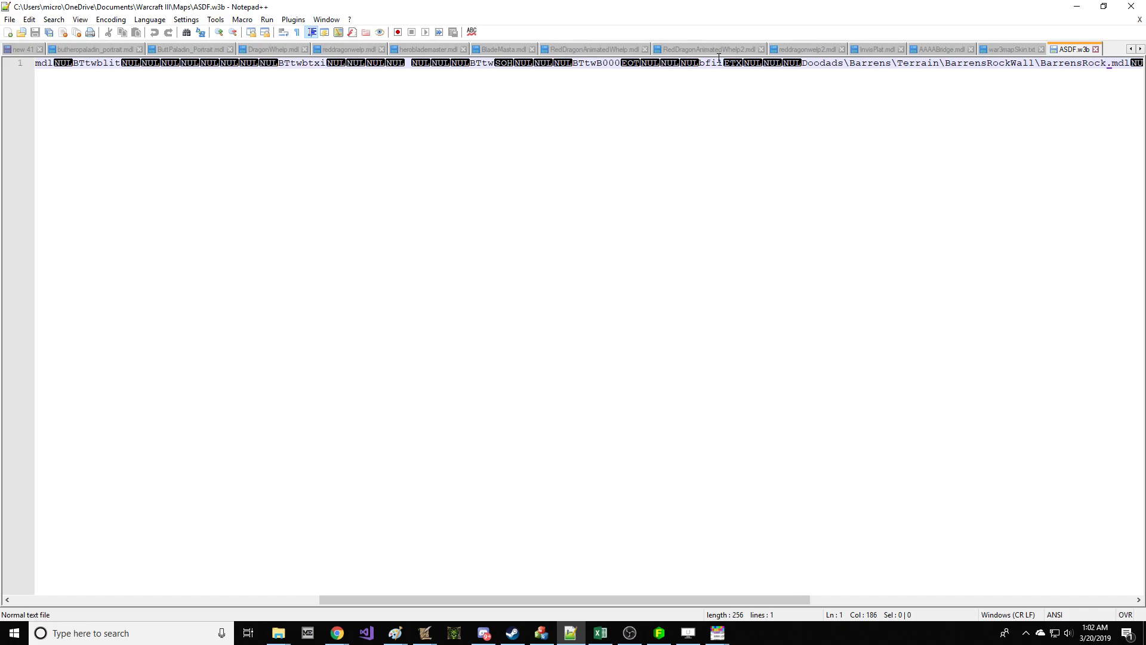
{"action": "type", "text": "Wal"}
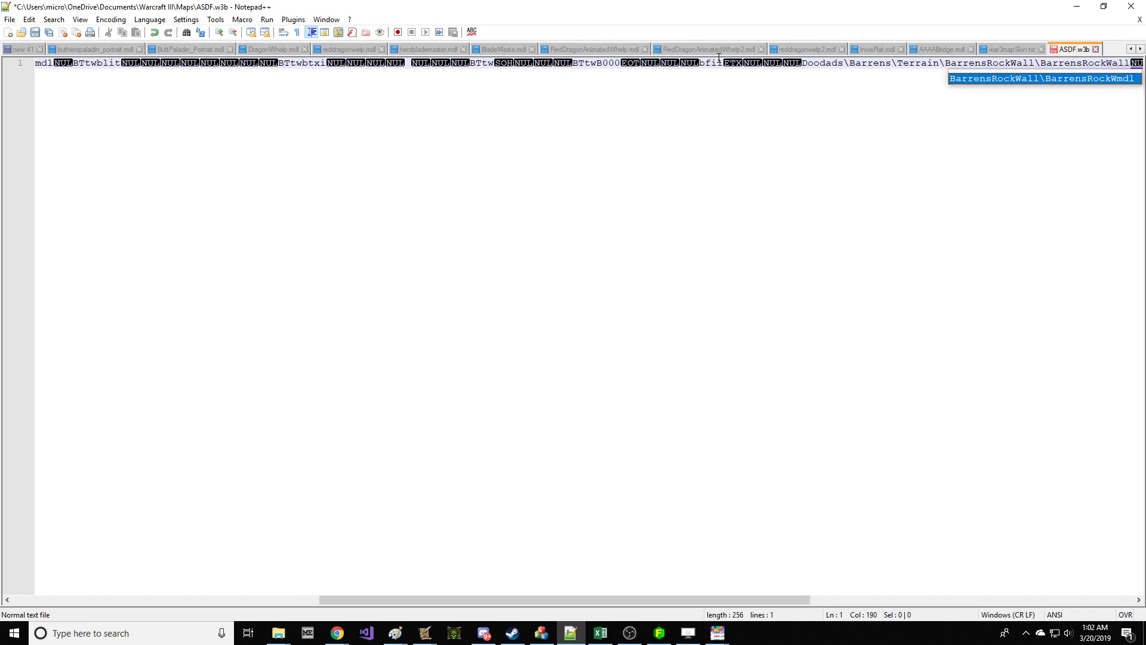
{"action": "key", "text": "Insert"}
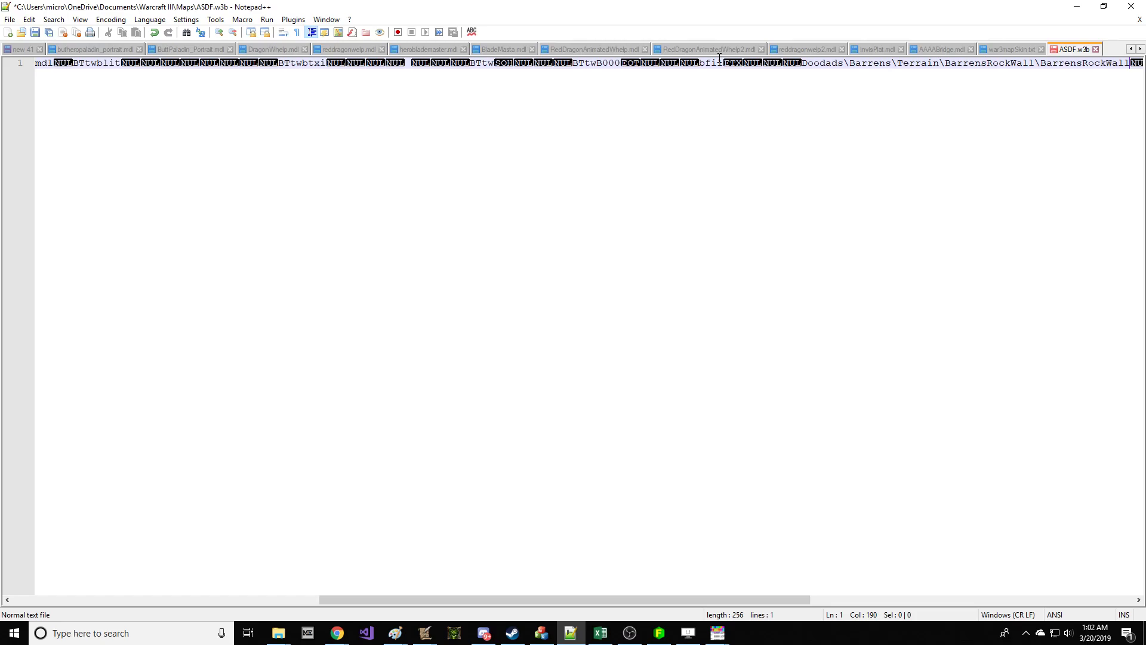
{"action": "left_click", "coordinate": [55, 34]}
Step: Return to the Object Editor and import the destructible settings from ASDF.w3b
{"action": "left_click", "coordinate": [1077, 6]}
{"action": "left_click", "coordinate": [499, 399]}
{"action": "left_click", "coordinate": [159, 24]}
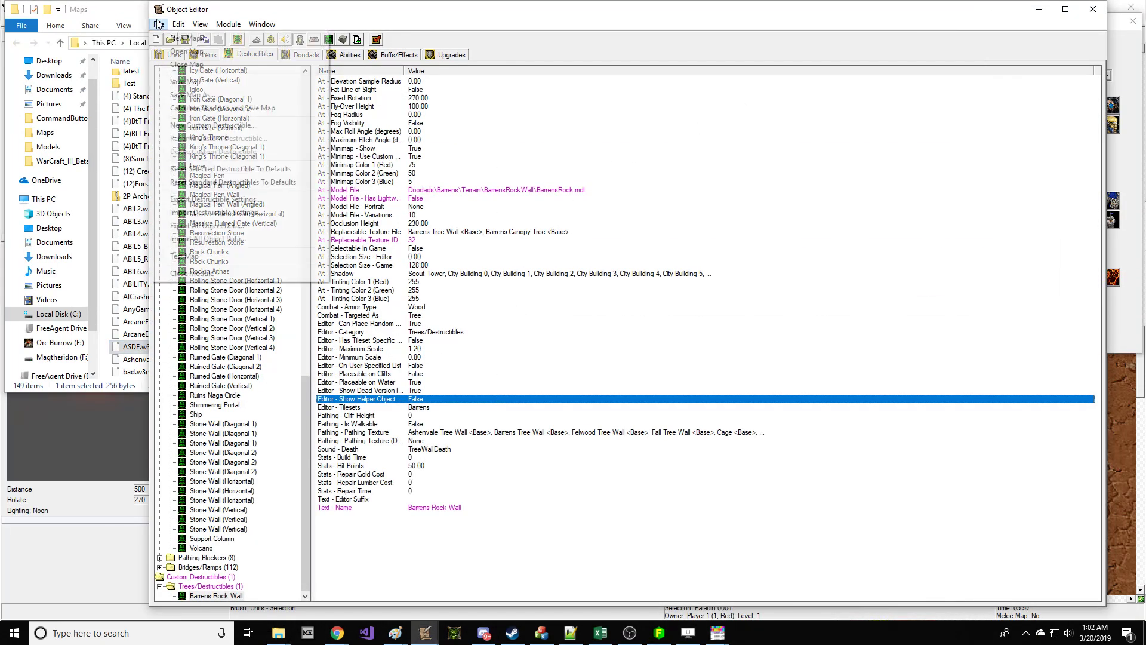
{"action": "left_click", "coordinate": [215, 213]}
{"action": "left_click", "coordinate": [638, 368]}
{"action": "double_click", "coordinate": [302, 200]}
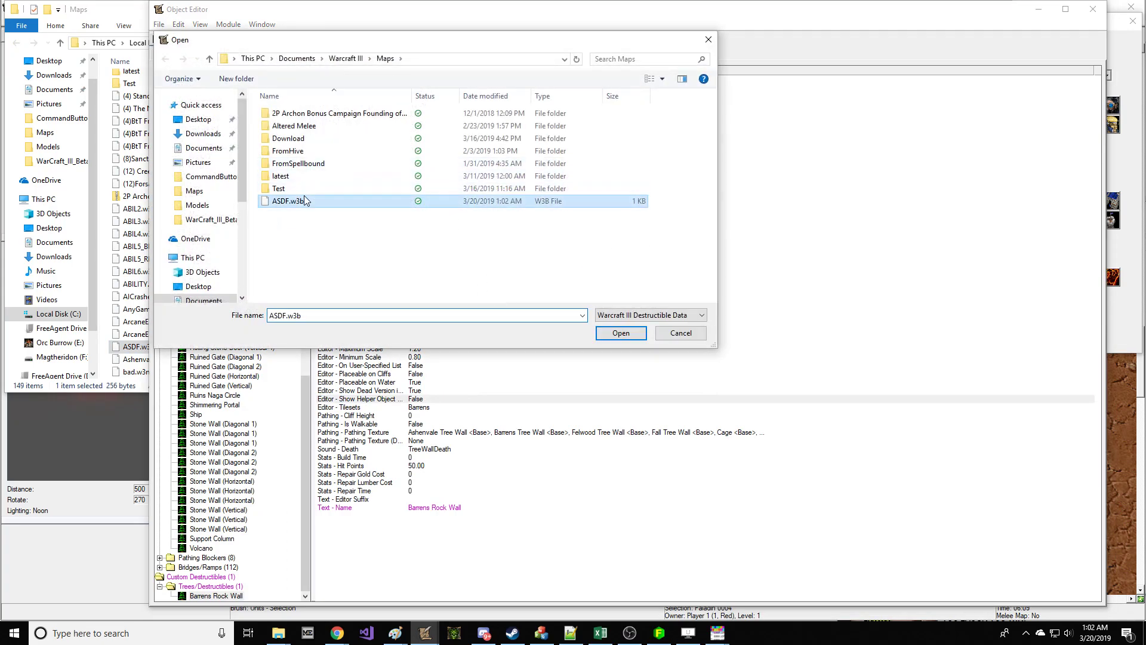
{"action": "left_click", "coordinate": [443, 231]}
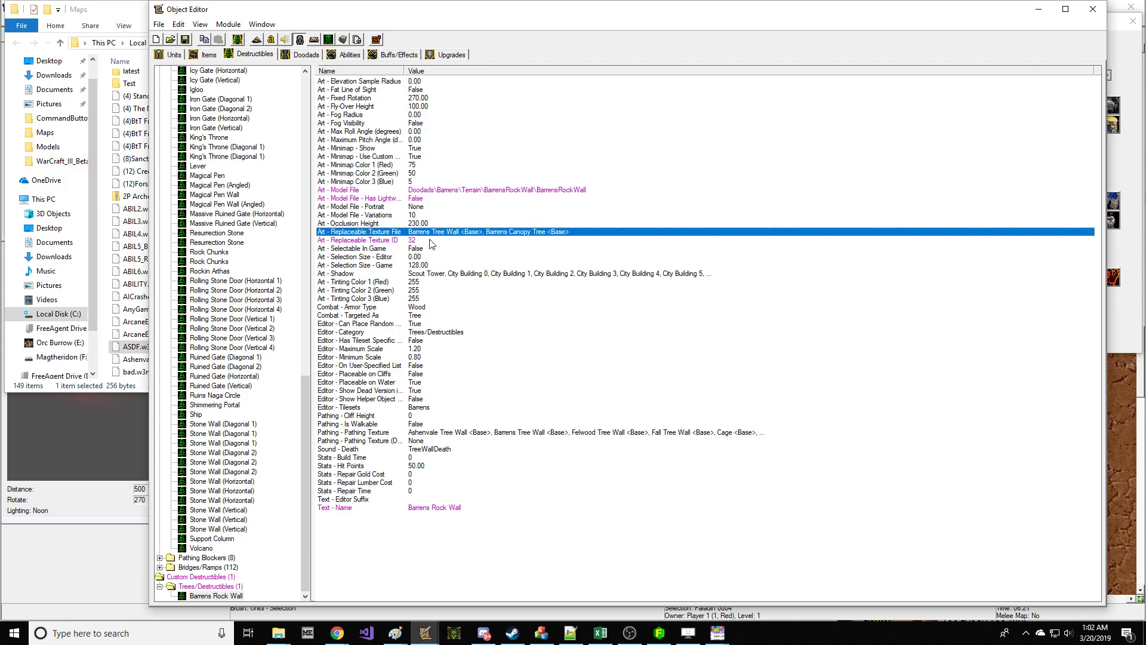
Step: Choose the Barrens Rock Wall from the Barrens Trees/Destructibles in the World Editor's Doodad Palette for placement
{"action": "left_click", "coordinate": [72, 420]}
{"action": "left_click", "coordinate": [1045, 43]}
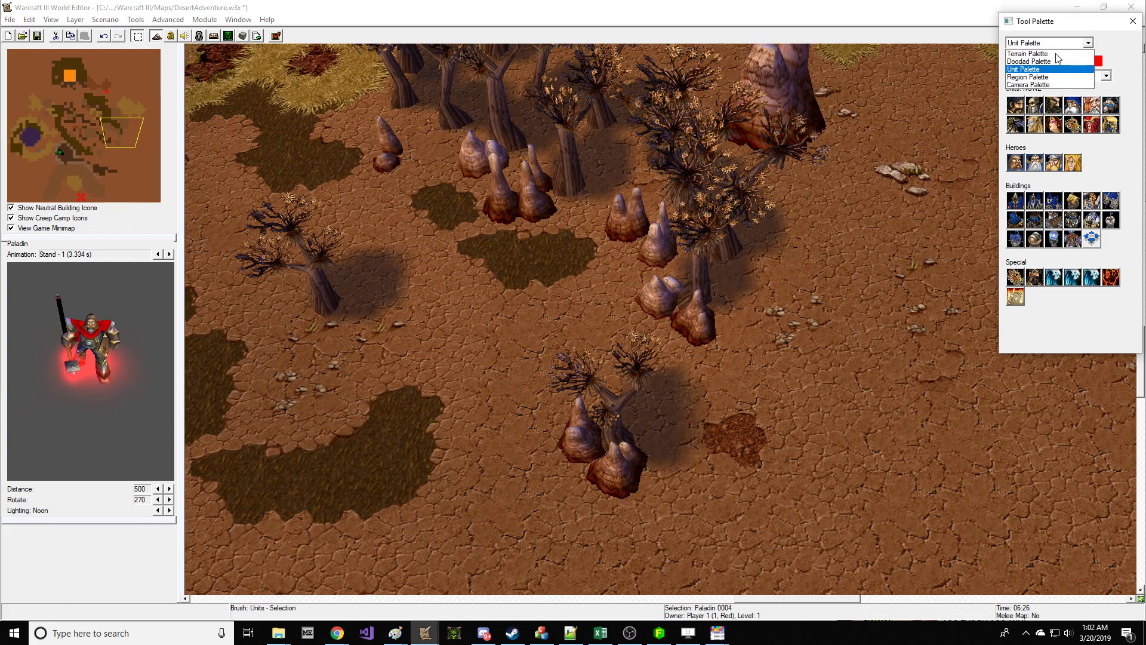
{"action": "left_click", "coordinate": [1027, 58]}
{"action": "left_click", "coordinate": [1054, 73]}
{"action": "left_click", "coordinate": [1049, 139]}
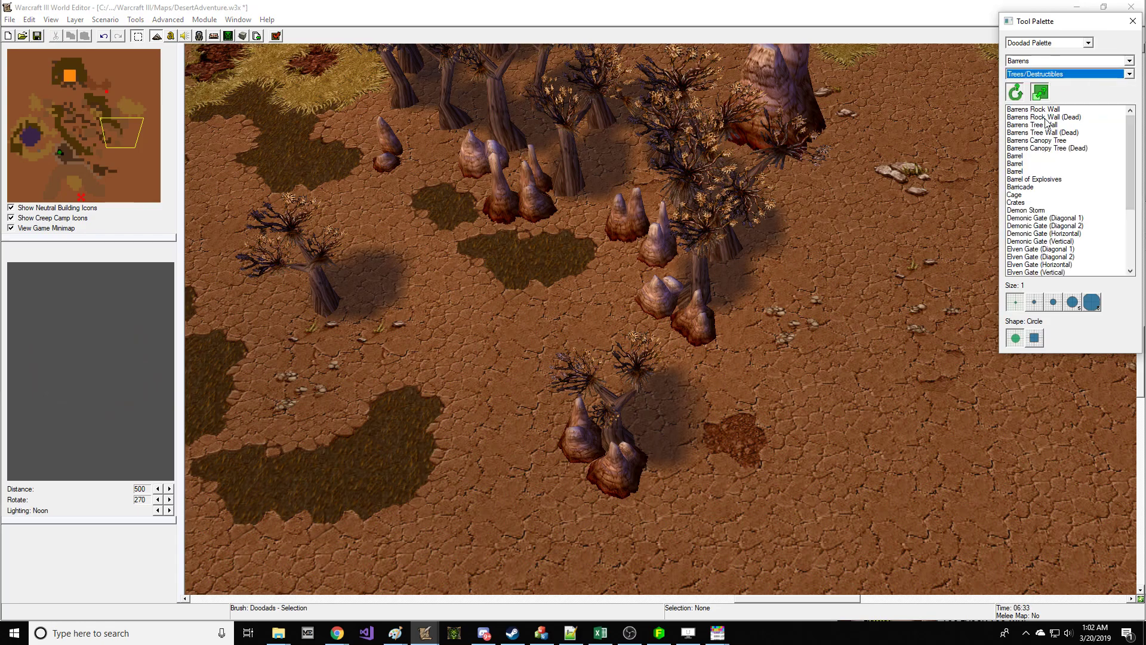
{"action": "left_click", "coordinate": [1033, 109]}
Step: Try painting Barrens Rock Walls on the open desert ground with the next larger brush size, then undo the stroke
{"action": "key", "text": "Down"}
{"action": "right_click_drag", "start_coordinate": [786, 214], "coordinate": [750, 216]}
{"action": "left_click", "coordinate": [1034, 302]}
{"action": "right_click_drag", "start_coordinate": [950, 179], "coordinate": [746, 272]}
{"action": "mouse_move", "coordinate": [716, 269]}
{"action": "left_mouse_down"}
{"action": "mouse_move", "coordinate": [726, 227]}
{"action": "mouse_move", "coordinate": [897, 234]}
{"action": "mouse_move", "coordinate": [941, 370]}
{"action": "left_mouse_up"}
{"action": "right_click_drag", "start_coordinate": [800, 353], "coordinate": [674, 287]}
{"action": "key", "text": "ctrl+z"}
Step: Try painting Barrens Rock Walls across the open ground south of the trees with brush size 1, undoing each stroke
{"action": "left_click", "coordinate": [1016, 302]}
{"action": "mouse_move", "coordinate": [554, 309]}
{"action": "left_mouse_down"}
{"action": "mouse_move", "coordinate": [606, 230]}
{"action": "mouse_move", "coordinate": [789, 448]}
{"action": "left_mouse_up"}
{"action": "right_click_drag", "start_coordinate": [468, 417], "coordinate": [928, 239]}
{"action": "right_click_drag", "start_coordinate": [627, 209], "coordinate": [654, 273]}
{"action": "key", "text": "ctrl+z"}
{"action": "right_click_drag", "start_coordinate": [809, 335], "coordinate": [651, 271]}
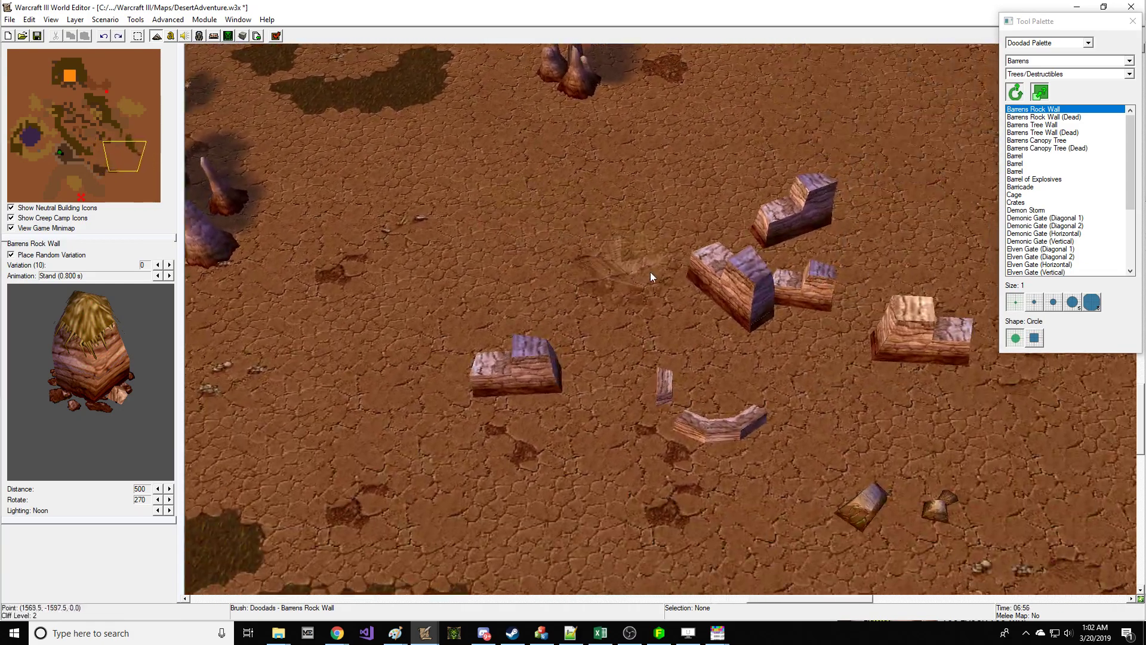
{"action": "right_click_drag", "start_coordinate": [484, 324], "coordinate": [671, 341]}
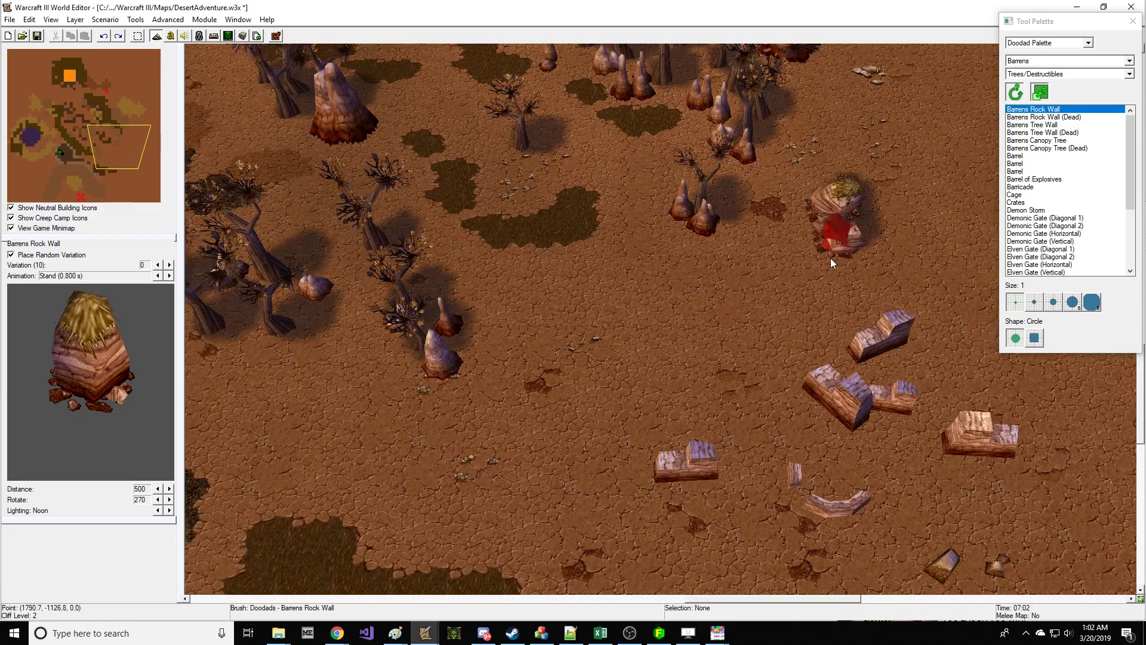
{"action": "left_click_drag", "start_coordinate": [835, 258], "coordinate": [644, 378]}
{"action": "key", "text": "ctrl+z"}
Step: Undo the rock wall stroke across the open ground and place a few Barrens Rock Walls beside the trees to the north
{"action": "right_click_drag", "start_coordinate": [656, 444], "coordinate": [600, 419]}
{"action": "mouse_move", "coordinate": [664, 537]}
{"action": "left_mouse_down"}
{"action": "mouse_move", "coordinate": [586, 496]}
{"action": "mouse_move", "coordinate": [602, 356]}
{"action": "mouse_move", "coordinate": [787, 260]}
{"action": "mouse_move", "coordinate": [884, 235]}
{"action": "left_mouse_up"}
{"action": "right_click_drag", "start_coordinate": [884, 235], "coordinate": [801, 289]}
{"action": "key", "text": "ctrl+z"}
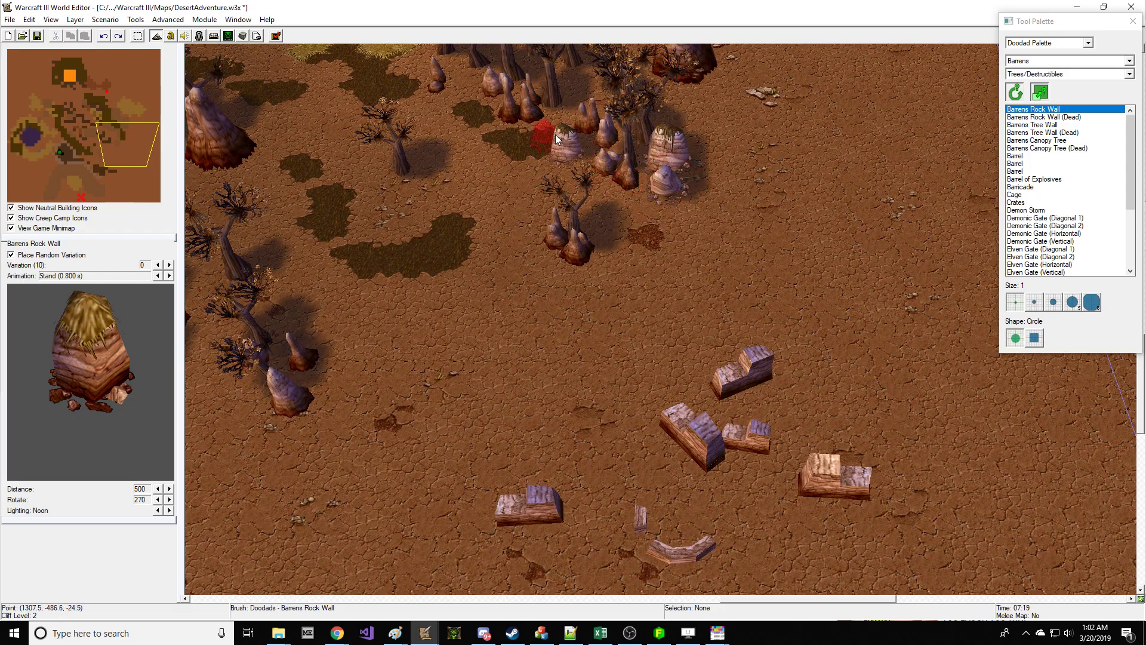
Step: Paint loose clusters of Barrens Rock Walls around the broken stone ruins on the open desert ground with brush size 1
{"action": "right_click_drag", "start_coordinate": [557, 135], "coordinate": [632, 327]}
{"action": "right_click_drag", "start_coordinate": [580, 455], "coordinate": [700, 136]}
{"action": "mouse_move", "coordinate": [696, 332]}
{"action": "left_mouse_down"}
{"action": "mouse_move", "coordinate": [718, 394]}
{"action": "mouse_move", "coordinate": [757, 400]}
{"action": "left_mouse_up"}
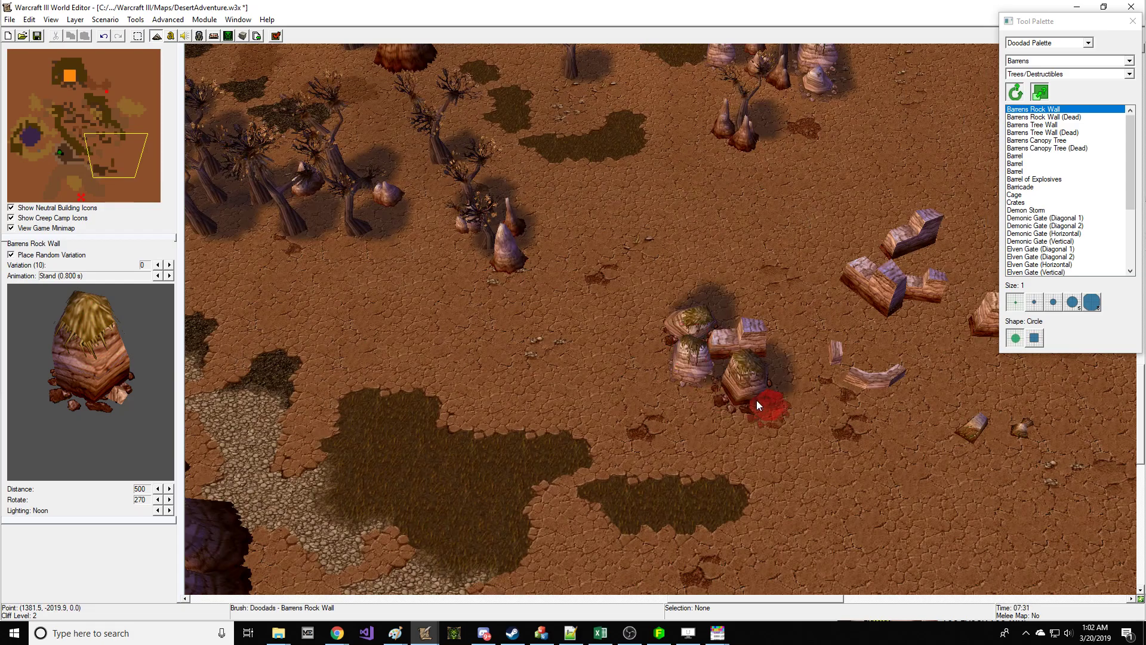
{"action": "right_click_drag", "start_coordinate": [757, 400], "coordinate": [577, 374]}
{"action": "mouse_move", "coordinate": [490, 418]}
{"action": "left_mouse_down"}
{"action": "mouse_move", "coordinate": [593, 439]}
{"action": "mouse_move", "coordinate": [773, 398]}
{"action": "mouse_move", "coordinate": [758, 216]}
{"action": "left_mouse_up"}
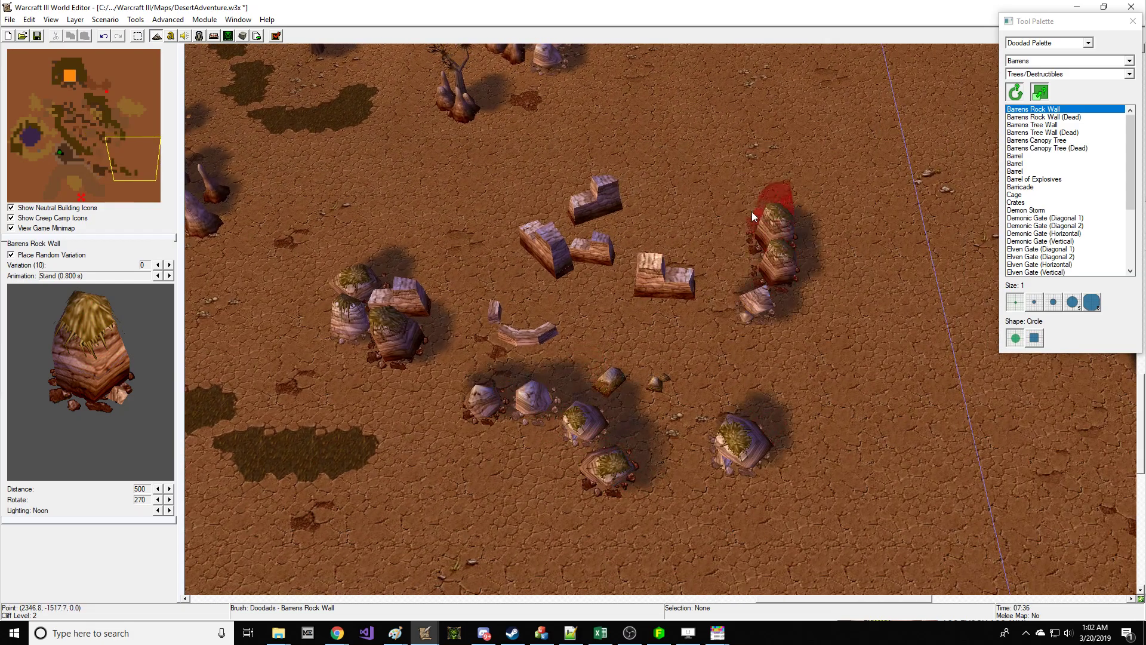
{"action": "scroll", "coordinate": [647, 237], "scroll_direction": "down", "scroll_amount": 2}
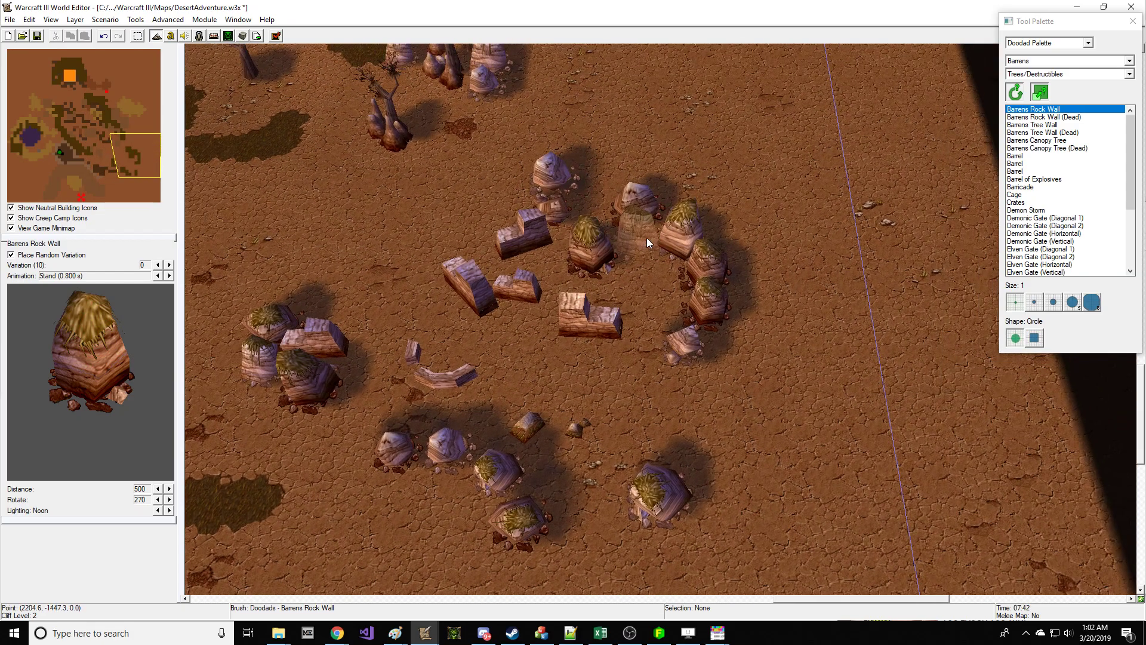
{"action": "scroll", "coordinate": [547, 264], "scroll_direction": "up", "scroll_amount": 4}
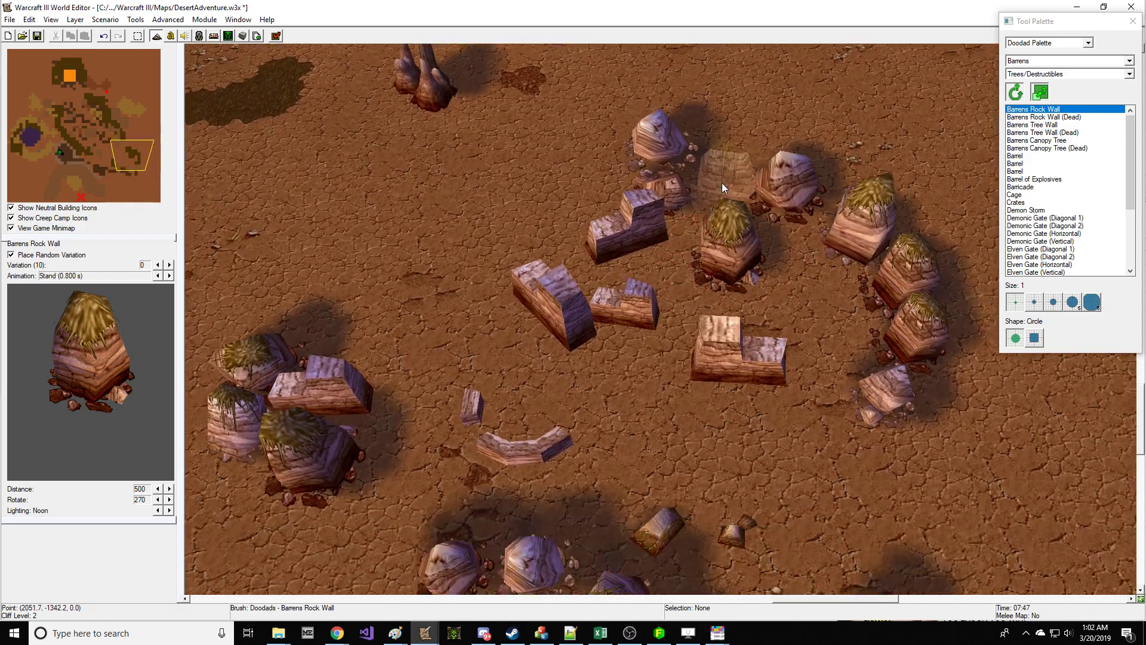
Step: Switch to the Terrain Palette and choose the Dark Desert texture with a circular brush of size 1
{"action": "left_click_drag", "start_coordinate": [1039, 21], "coordinate": [1031, 38]}
{"action": "left_click", "coordinate": [1039, 60]}
{"action": "left_click", "coordinate": [1024, 70]}
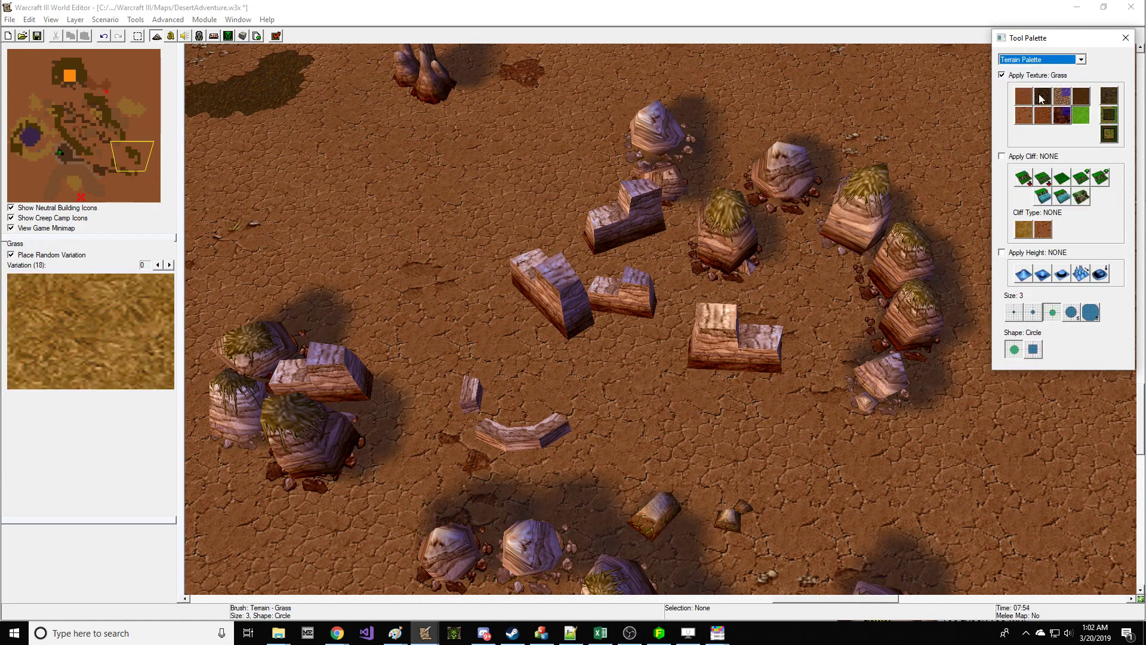
{"action": "left_click", "coordinate": [1062, 115]}
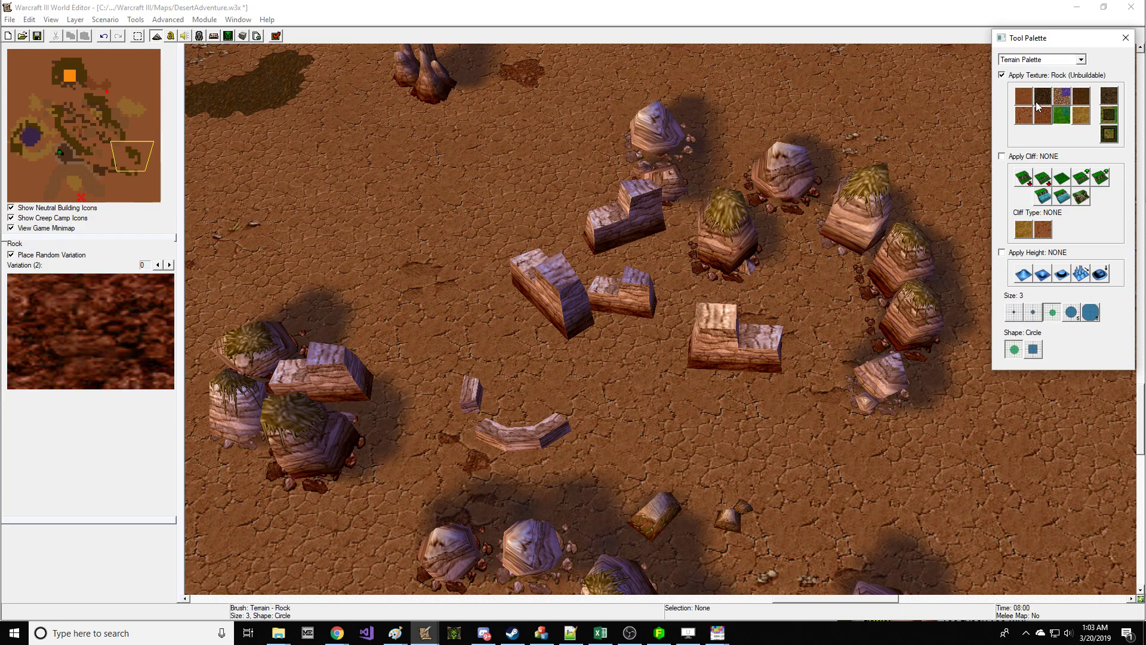
{"action": "left_click", "coordinate": [1080, 98]}
{"action": "left_click", "coordinate": [1060, 115]}
{"action": "left_click", "coordinate": [1041, 117]}
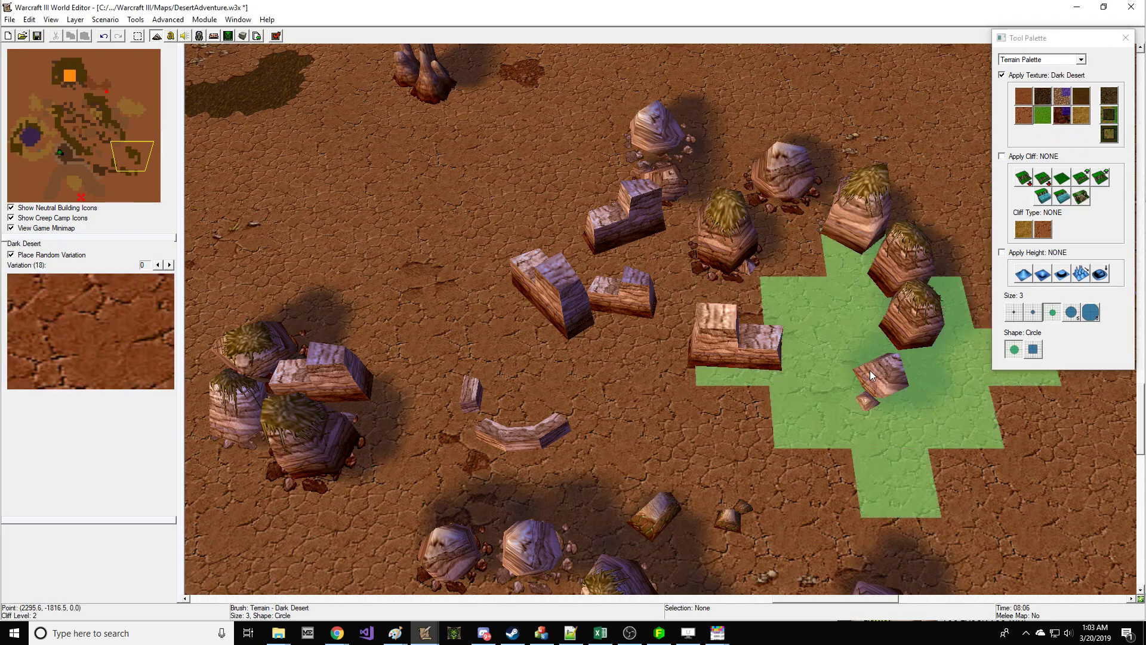
{"action": "left_click", "coordinate": [1018, 311]}
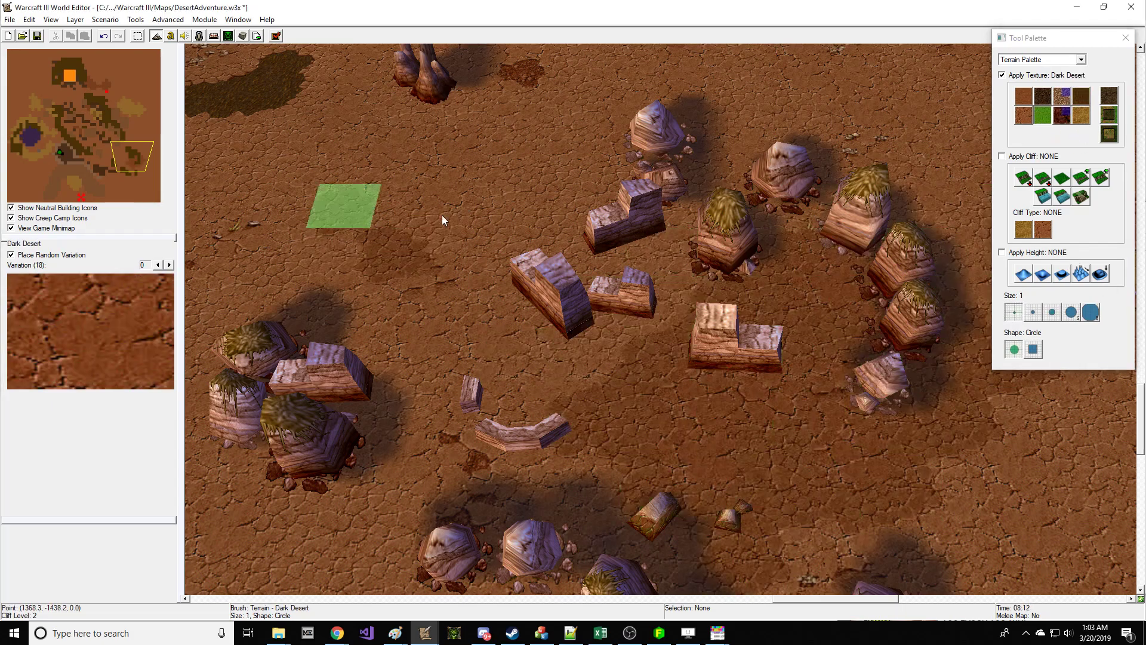
Step: Paint scattered Dark Desert patches on the ground around the stone ruins and rock walls
{"action": "left_click_drag", "start_coordinate": [411, 216], "coordinate": [424, 260]}
{"action": "right_click_drag", "start_coordinate": [322, 262], "coordinate": [567, 199]}
{"action": "mouse_move", "coordinate": [519, 198]}
{"action": "left_mouse_down"}
{"action": "mouse_move", "coordinate": [590, 442]}
{"action": "mouse_move", "coordinate": [631, 372]}
{"action": "left_mouse_up"}
{"action": "right_click_drag", "start_coordinate": [893, 463], "coordinate": [521, 224]}
{"action": "right_click_drag", "start_coordinate": [851, 286], "coordinate": [871, 538]}
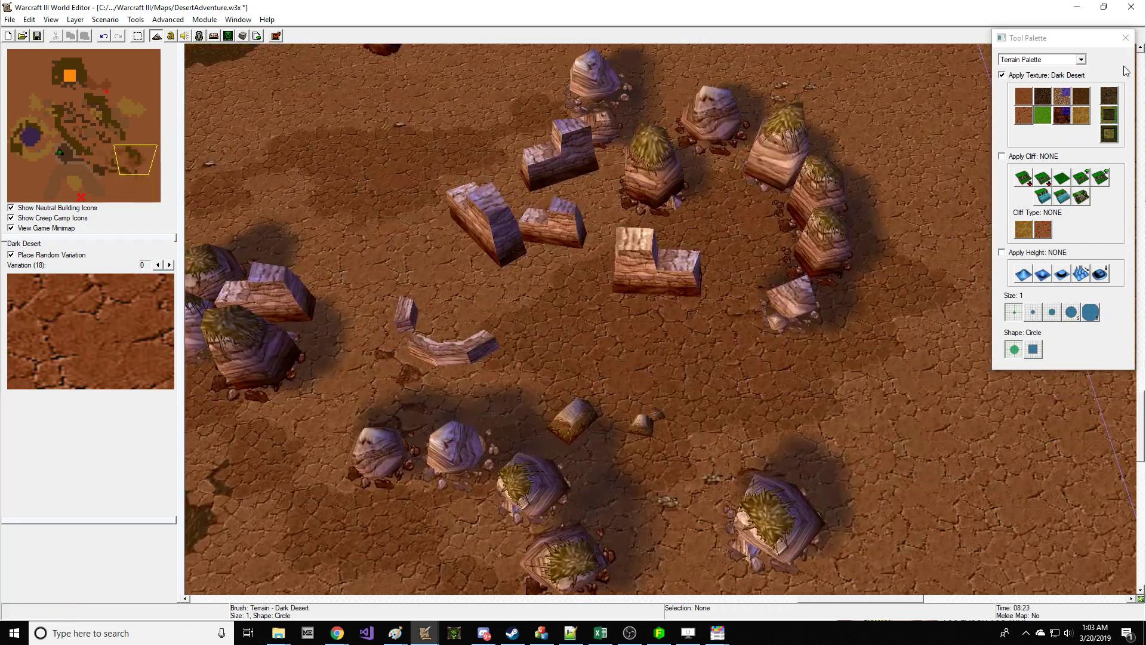
Step: Return to the Doodad Palette and choose Bones from the Barrens Props for placement
{"action": "left_click", "coordinate": [1042, 60]}
{"action": "left_click", "coordinate": [1018, 75]}
{"action": "left_click", "coordinate": [1039, 90]}
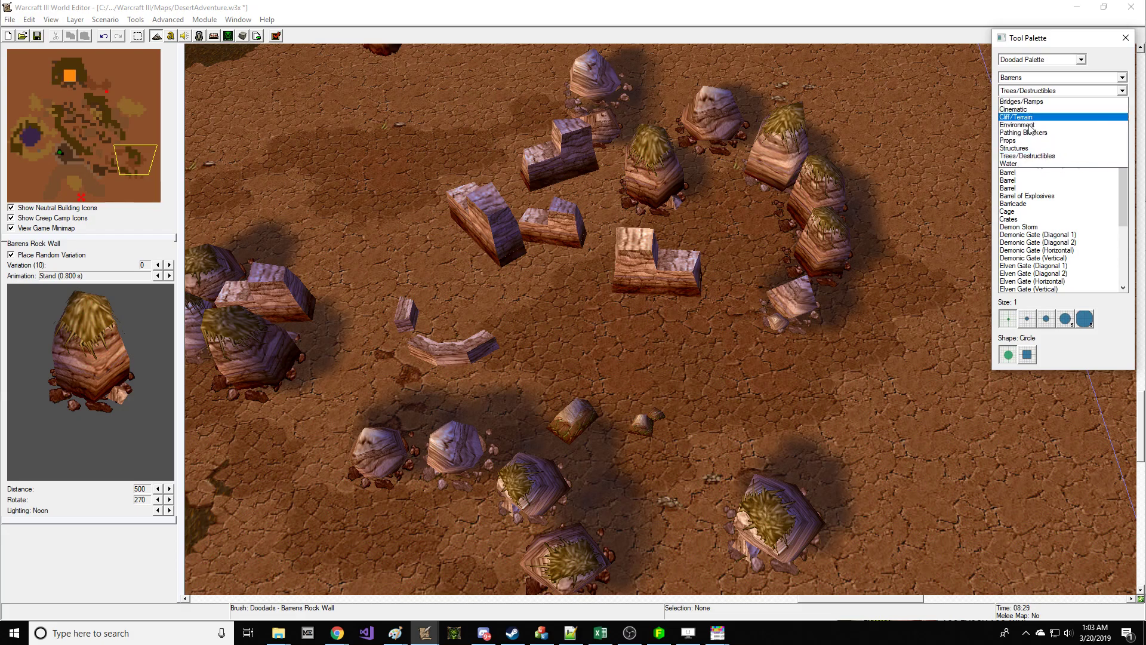
{"action": "left_click", "coordinate": [1008, 140]}
{"action": "left_click", "coordinate": [1011, 141]}
{"action": "left_click", "coordinate": [1012, 149]}
{"action": "left_click", "coordinate": [1025, 134]}
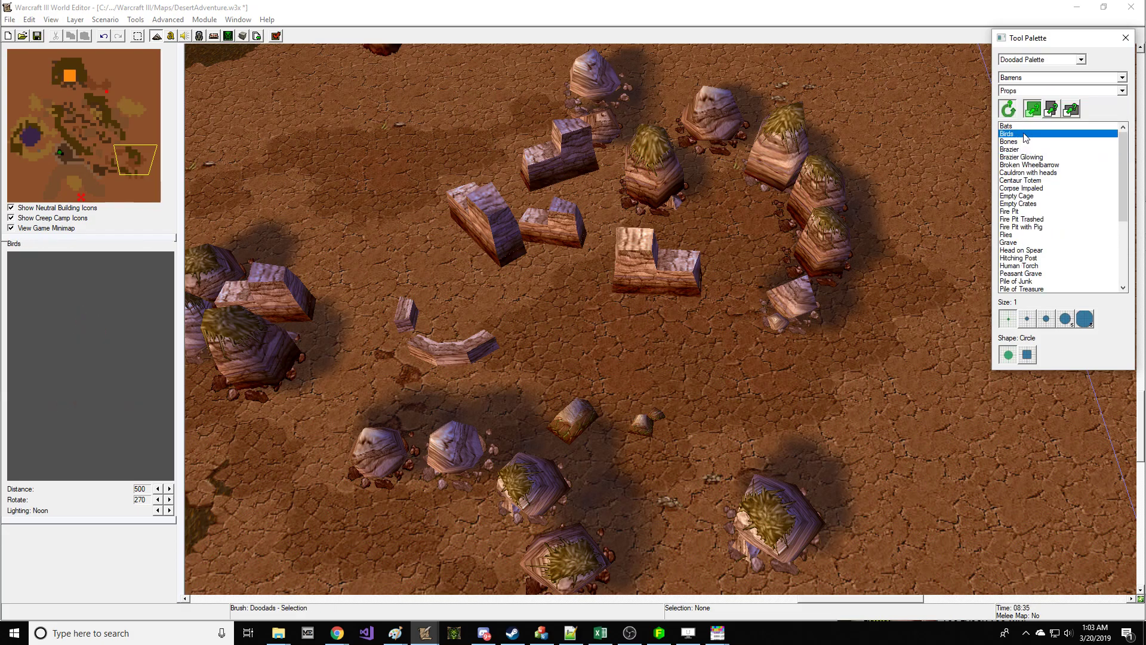
{"action": "left_click", "coordinate": [1029, 141]}
Step: Place groups of Bones on the open ground east of the rock walls, near the map boundary
{"action": "right_click_drag", "start_coordinate": [746, 225], "coordinate": [619, 240]}
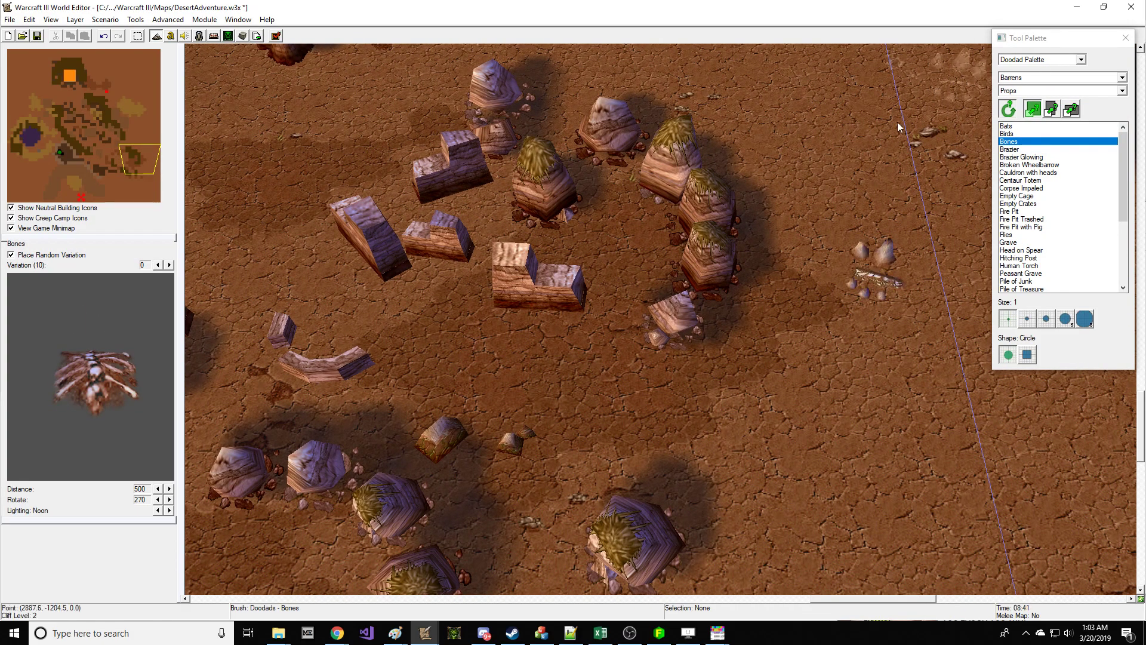
{"action": "scroll", "coordinate": [727, 152], "scroll_direction": "up", "scroll_amount": 5}
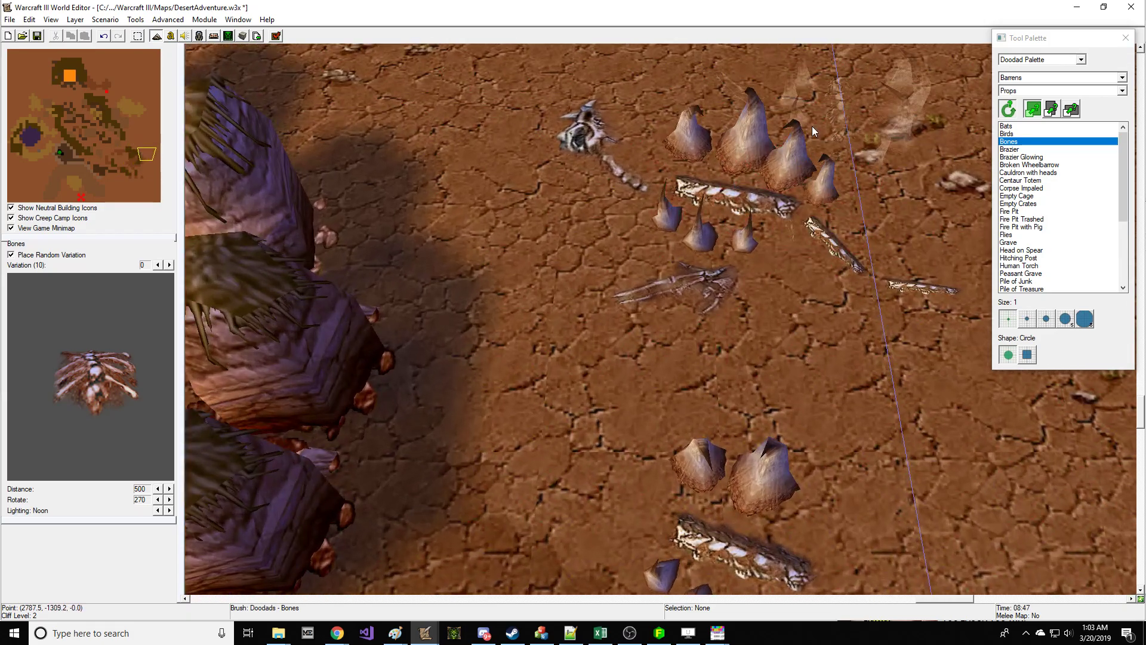
{"action": "scroll", "coordinate": [812, 127], "scroll_direction": "down", "scroll_amount": 3}
{"action": "scroll", "coordinate": [805, 277], "scroll_direction": "down", "scroll_amount": 3}
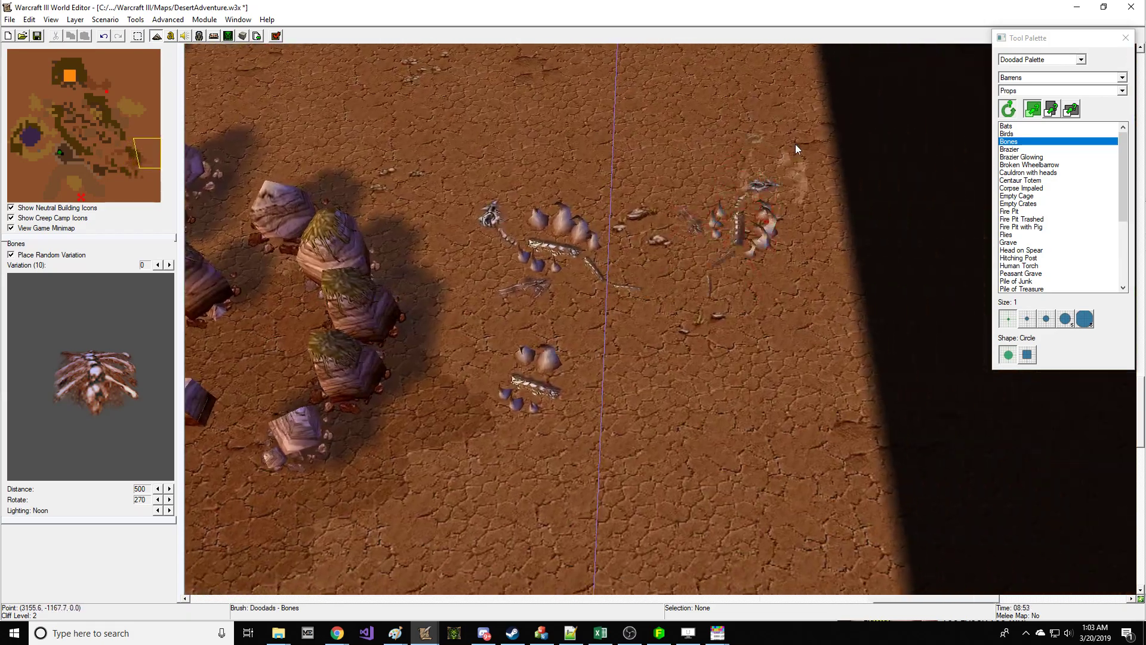
{"action": "right_click", "coordinate": [783, 156]}
Step: Switch to the Unit Palette and set the owner to Neutral Hostile for the neutral Barrens melee units
{"action": "left_click", "coordinate": [1081, 59]}
{"action": "left_click", "coordinate": [1014, 89]}
{"action": "right_click_drag", "start_coordinate": [794, 143], "coordinate": [884, 118]}
{"action": "right_click_drag", "start_coordinate": [660, 206], "coordinate": [866, 140]}
{"action": "left_click", "coordinate": [1020, 94]}
{"action": "left_click", "coordinate": [1015, 135]}
{"action": "left_click", "coordinate": [1043, 109]}
{"action": "left_click", "coordinate": [1044, 112]}
{"action": "left_click", "coordinate": [1044, 78]}
{"action": "left_click", "coordinate": [1042, 278]}
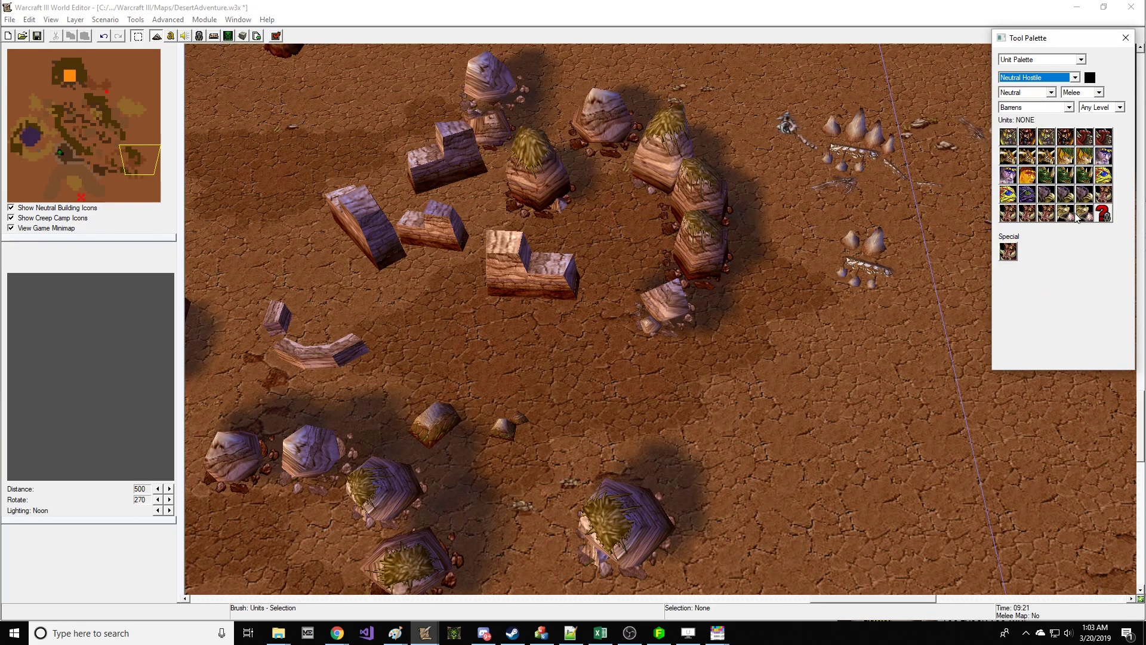
Step: Place a Neutral Hostile Centaur Drudge on the open ground south of the eastern rock walls
{"action": "left_click", "coordinate": [1046, 136]}
{"action": "left_click", "coordinate": [1028, 136]}
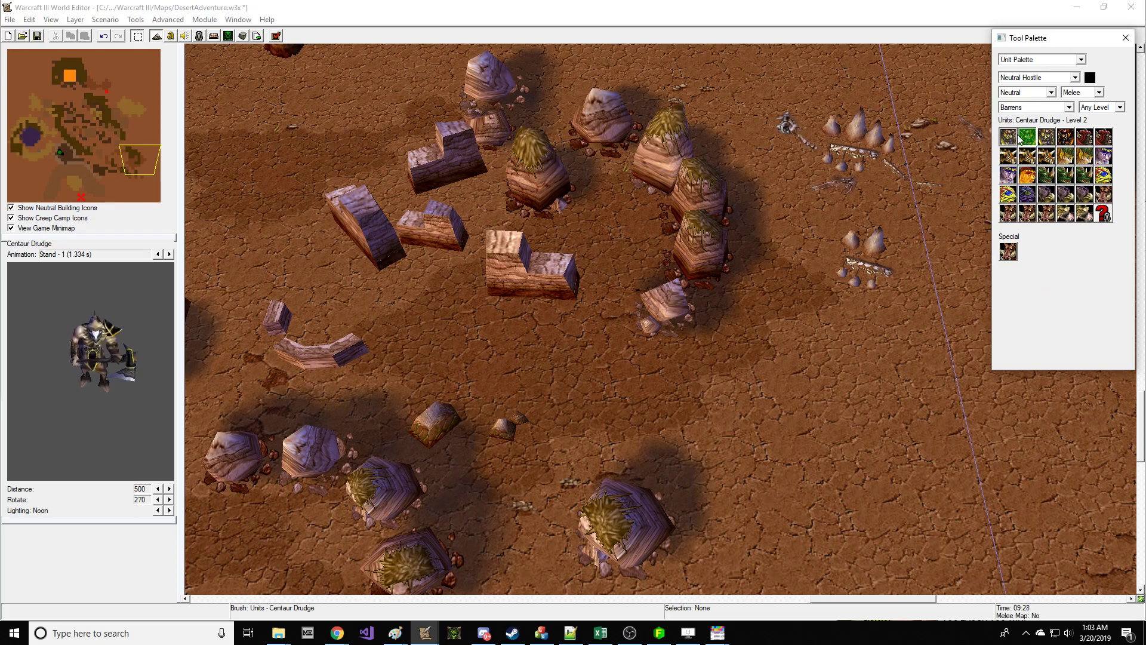
{"action": "left_click", "coordinate": [639, 391]}
{"action": "right_click", "coordinate": [639, 389]}
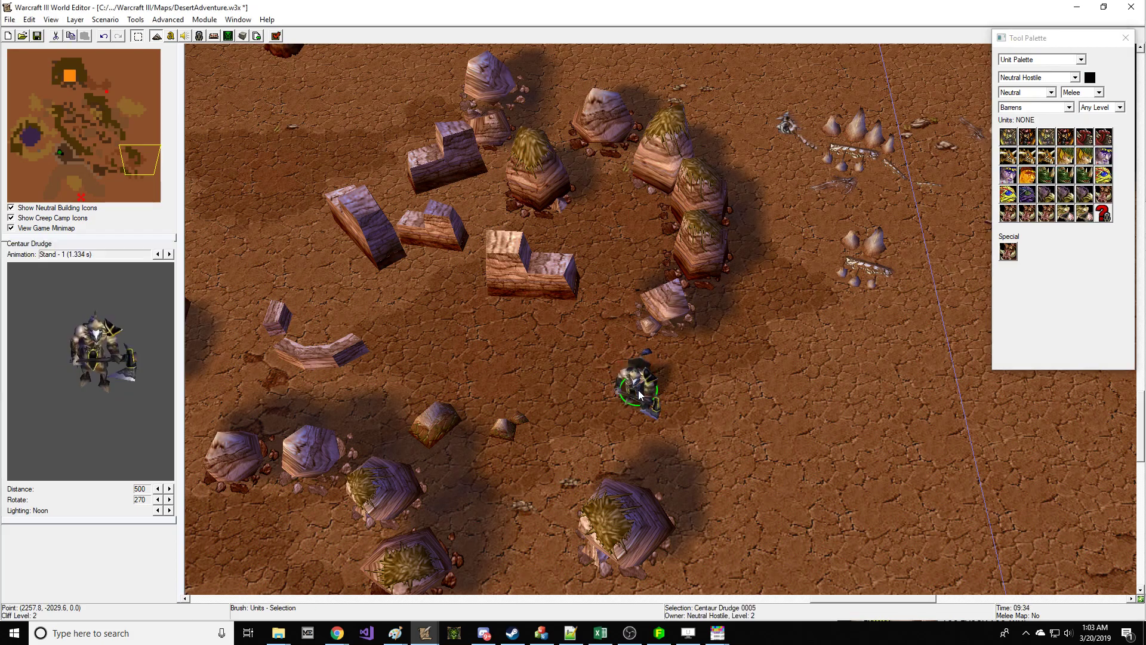
Step: Examine the placed Centaur Drudge from up close among the rocks and delete it
{"action": "scroll", "coordinate": [639, 390], "scroll_direction": "up", "scroll_amount": 5}
{"action": "scroll", "coordinate": [715, 199], "scroll_direction": "up", "scroll_amount": 5}
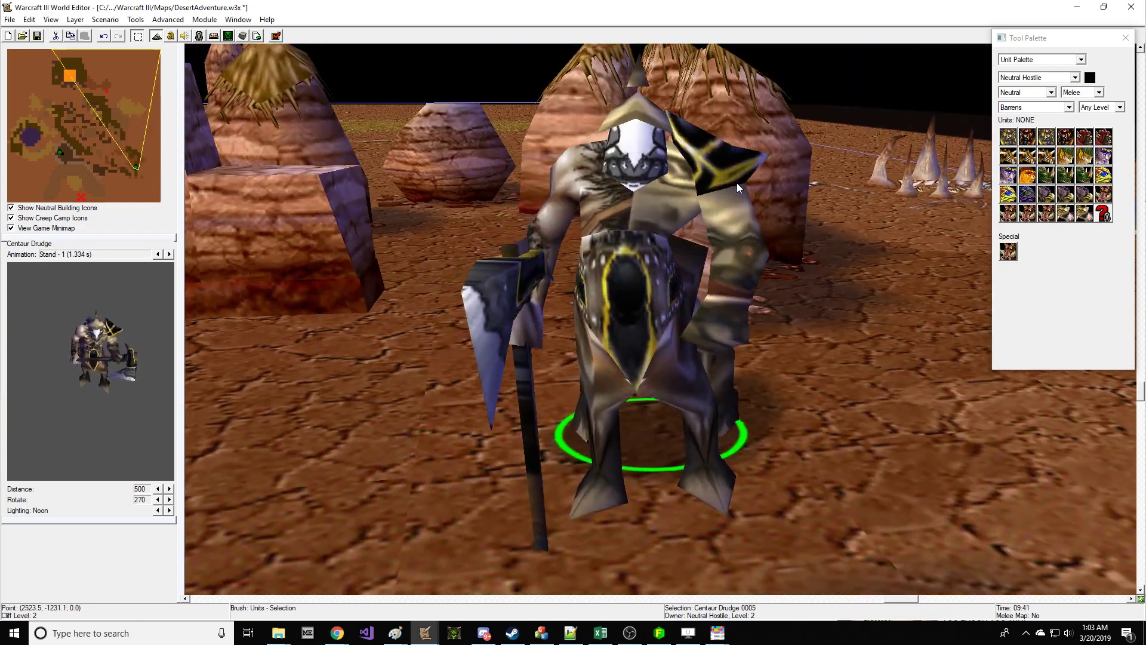
{"action": "right_click_drag", "start_coordinate": [737, 183], "coordinate": [622, 228], "text": "ctrl"}
{"action": "scroll", "coordinate": [766, 251], "scroll_direction": "down", "scroll_amount": 2}
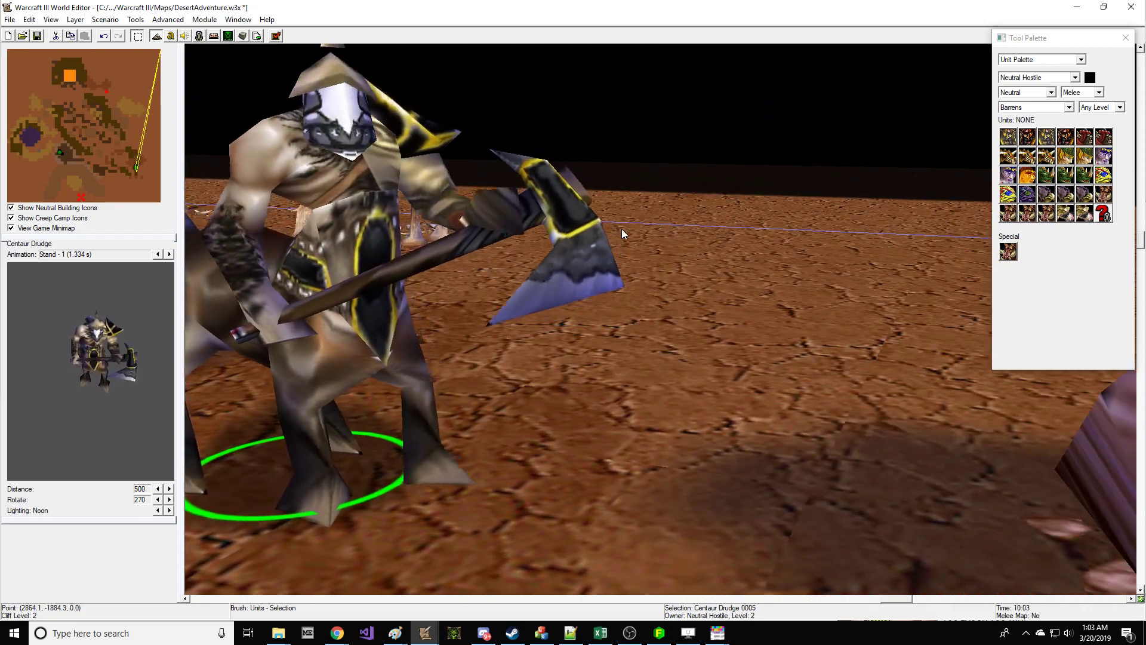
{"action": "scroll", "coordinate": [560, 227], "scroll_direction": "down", "scroll_amount": 2}
{"action": "right_click_drag", "start_coordinate": [560, 227], "coordinate": [551, 254], "text": "ctrl"}
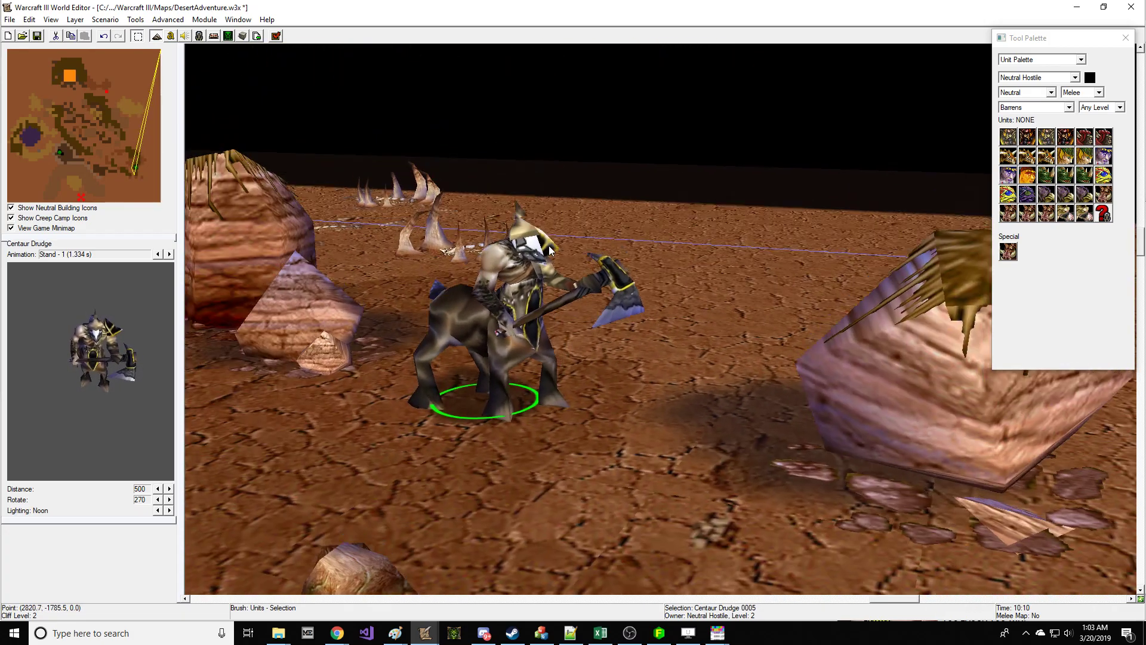
{"action": "key", "text": "ctrl+shift+c"}
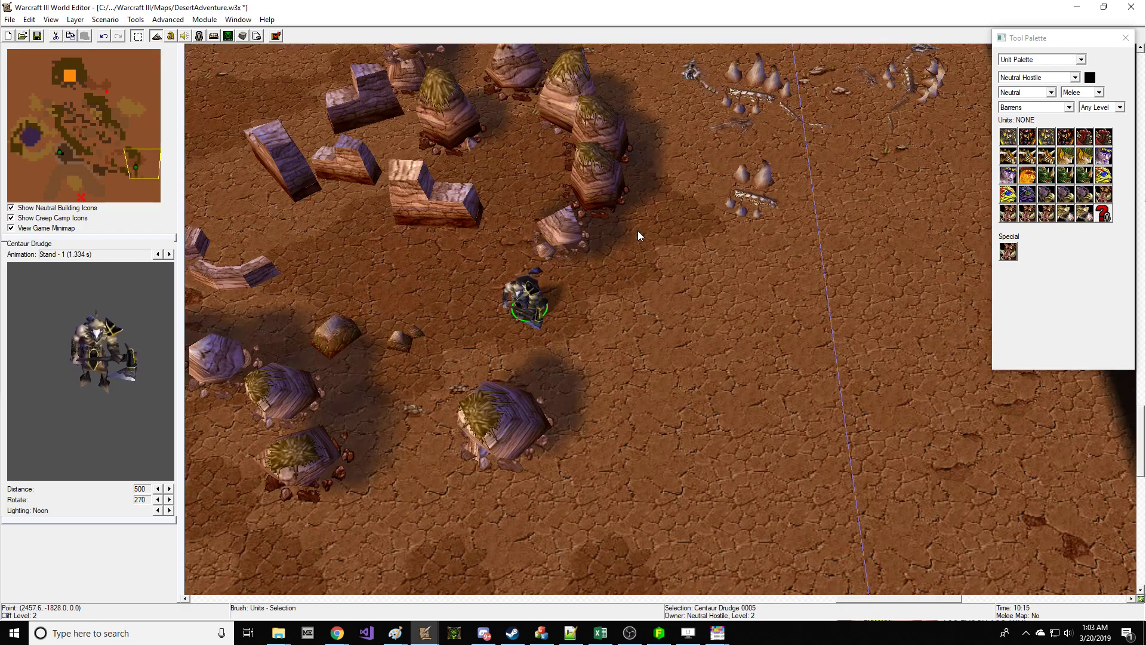
{"action": "key", "text": "Delete"}
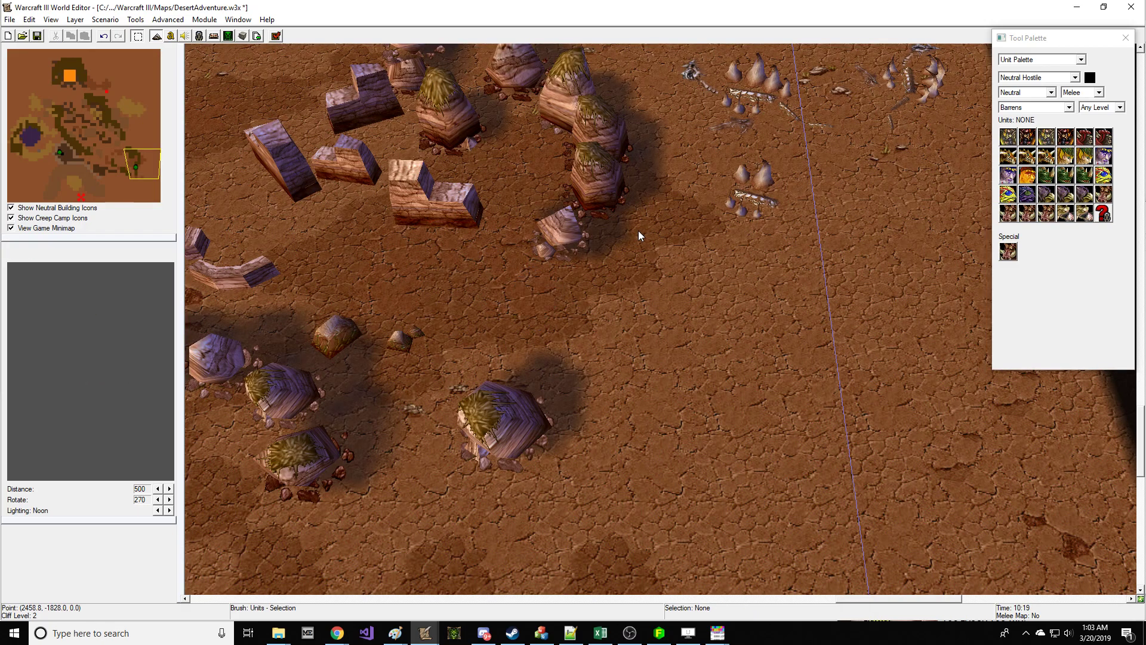
Step: Place a Centaur Outrunner beside the large grass-topped boulder, examine it from up close and delete it
{"action": "left_click", "coordinate": [1008, 137]}
{"action": "left_click", "coordinate": [603, 424]}
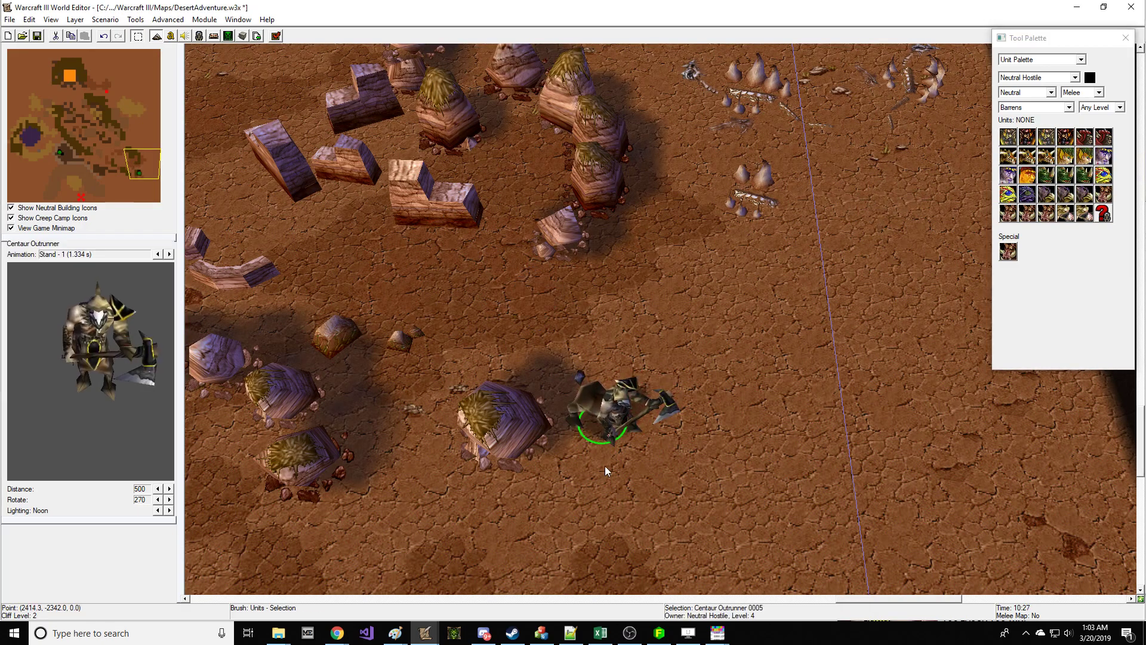
{"action": "scroll", "coordinate": [607, 457], "scroll_direction": "up", "scroll_amount": 3}
{"action": "left_click", "coordinate": [546, 565], "text": "ctrl"}
{"action": "scroll", "coordinate": [536, 518], "scroll_direction": "up", "scroll_amount": 4}
{"action": "right_click_drag", "start_coordinate": [536, 518], "coordinate": [735, 254], "text": "ctrl"}
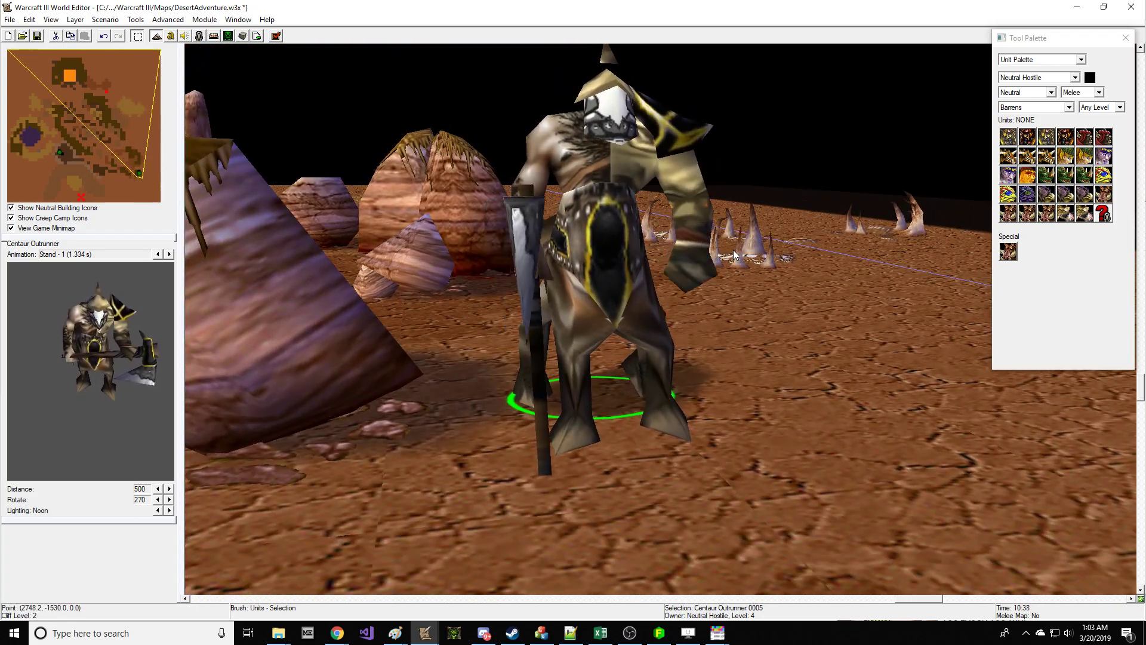
{"action": "key", "text": "Delete"}
Step: Try placing a Centaur Khan on the ground near the large boulder and undo the placement
{"action": "left_click", "coordinate": [1104, 137]}
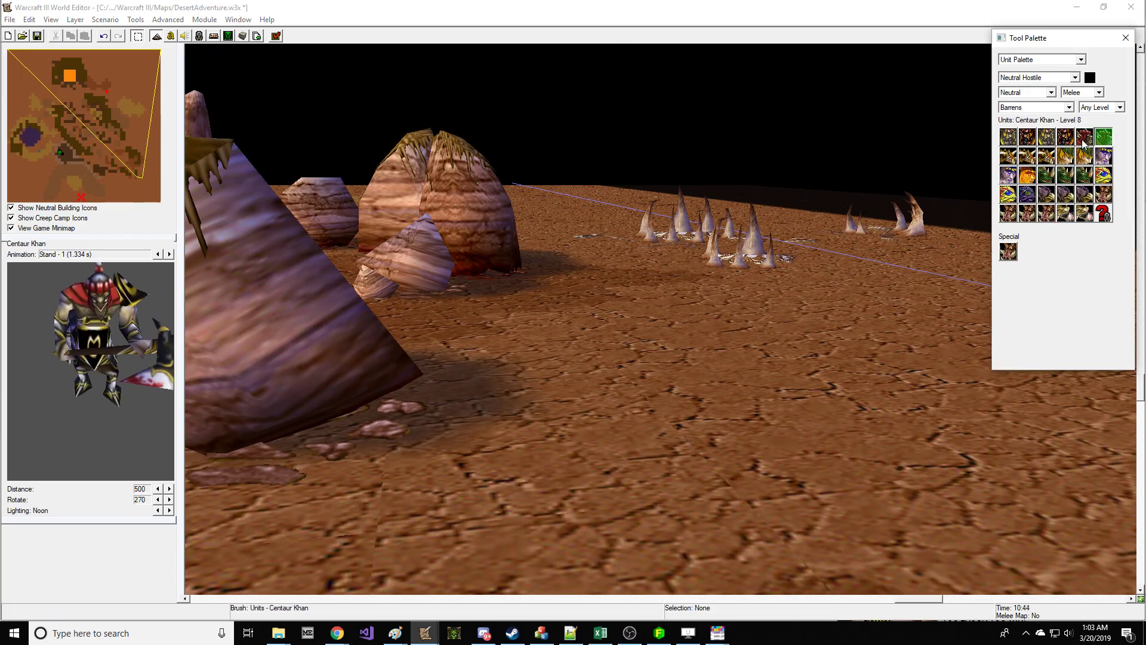
{"action": "scroll", "coordinate": [875, 303], "scroll_direction": "down", "scroll_amount": 2}
{"action": "right_click_drag", "start_coordinate": [876, 302], "coordinate": [984, 403], "text": "ctrl"}
{"action": "key", "text": "ctrl+z"}
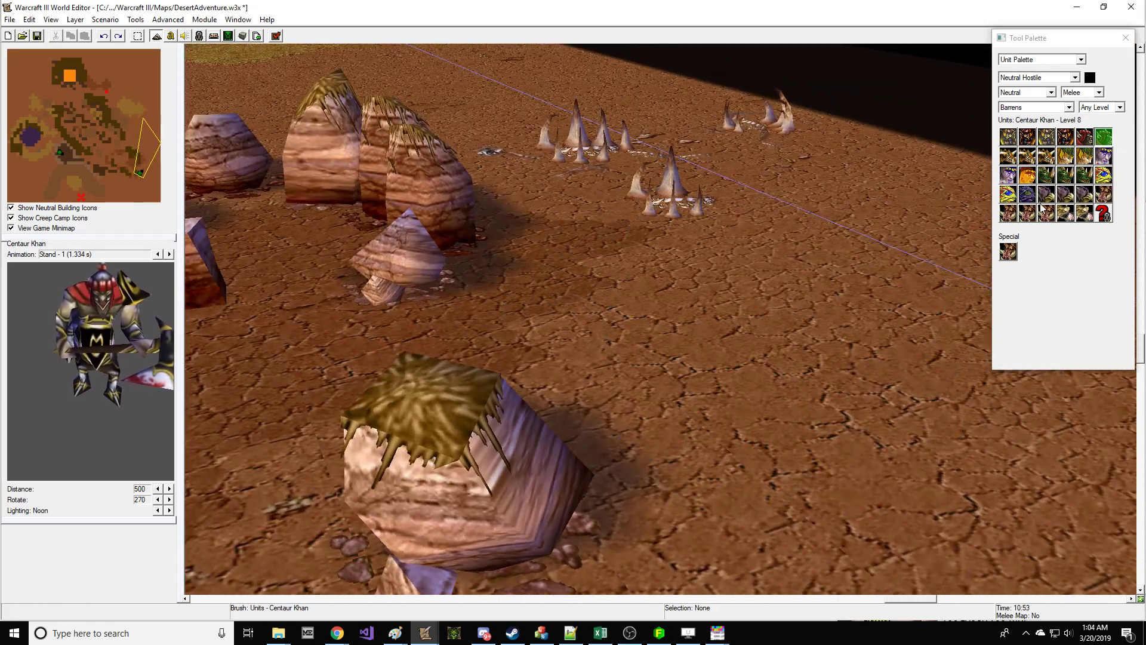
Step: Try out a Bronze Dragon and a Bronze Dragon Whelp beside the large boulder, deleting each after viewing it
{"action": "left_click", "coordinate": [1047, 155]}
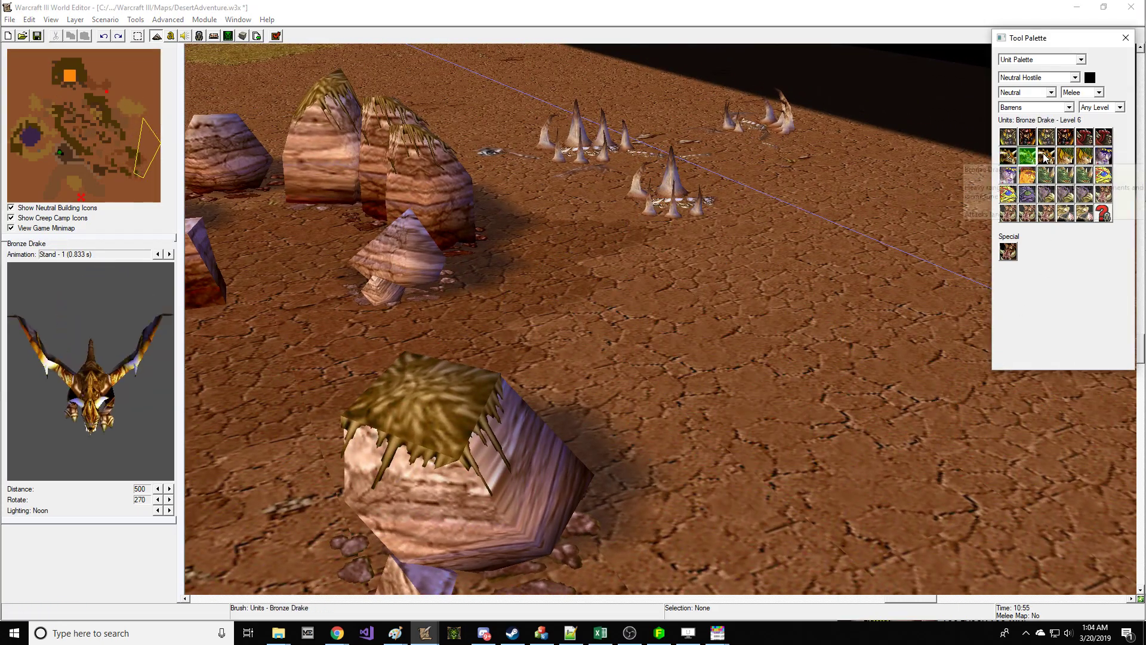
{"action": "left_click", "coordinate": [738, 371]}
{"action": "key", "text": "space"}
{"action": "key", "text": "ctrl+shift+c"}
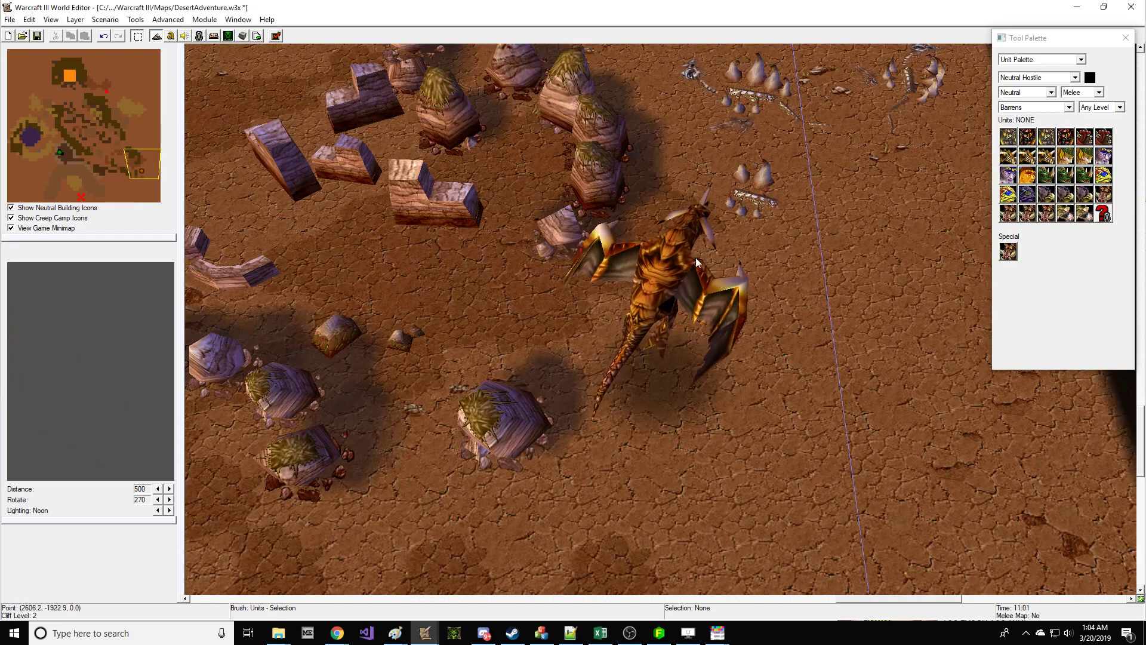
{"action": "left_click", "coordinate": [708, 263]}
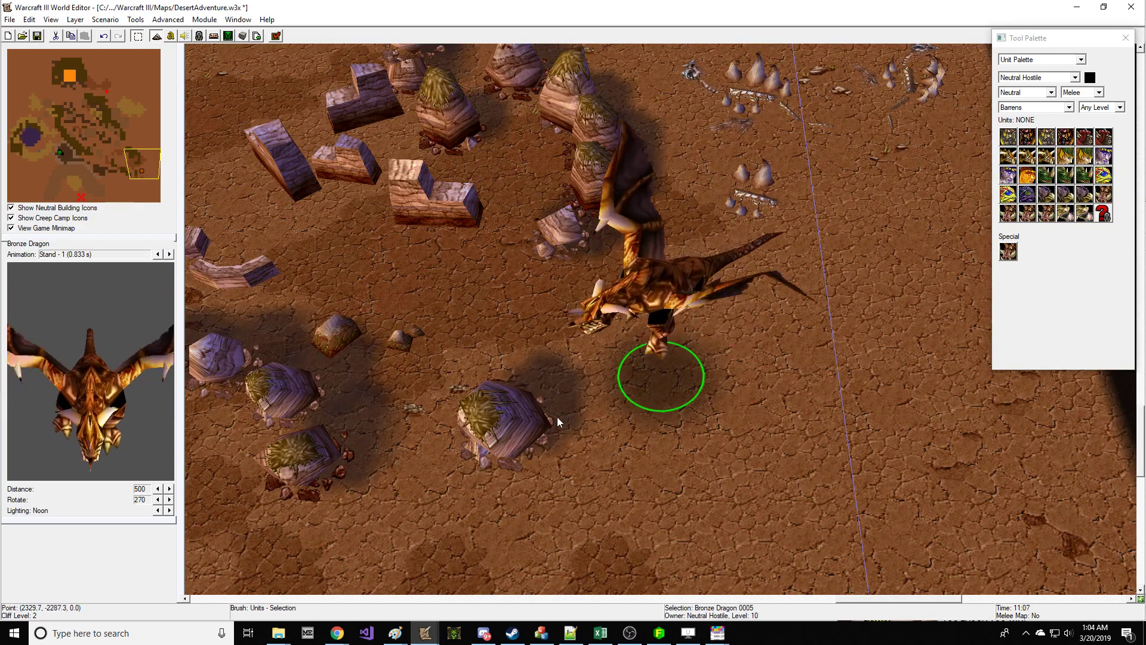
{"action": "scroll", "coordinate": [559, 421], "scroll_direction": "up", "scroll_amount": 3}
{"action": "right_click_drag", "start_coordinate": [594, 425], "coordinate": [775, 246], "text": "ctrl"}
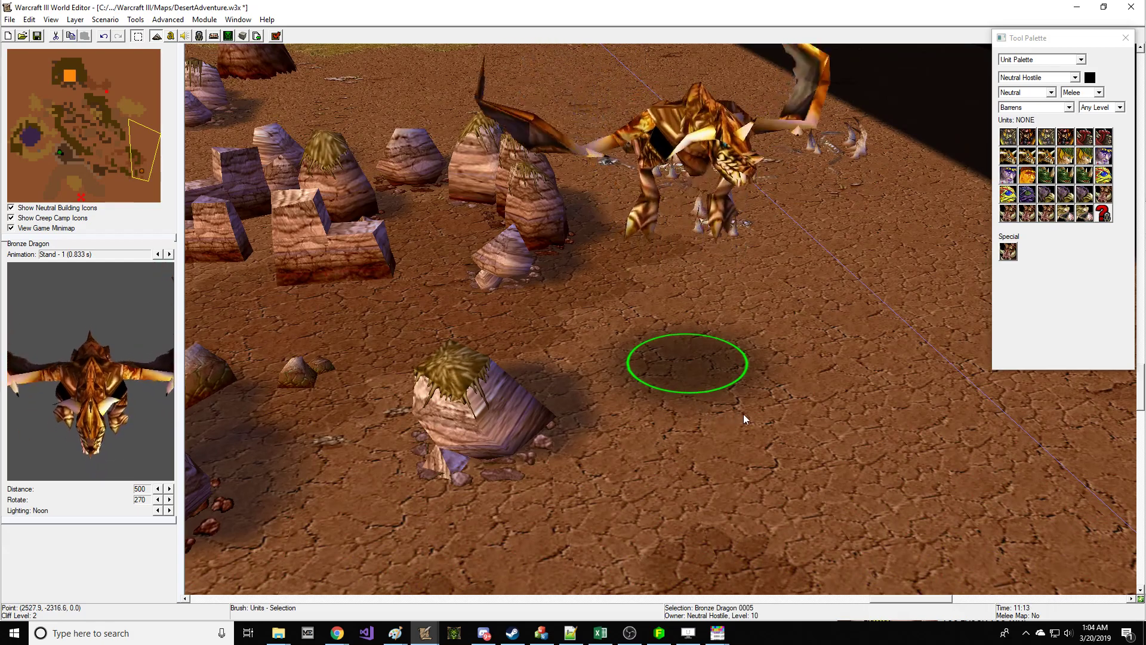
{"action": "key", "text": "Delete"}
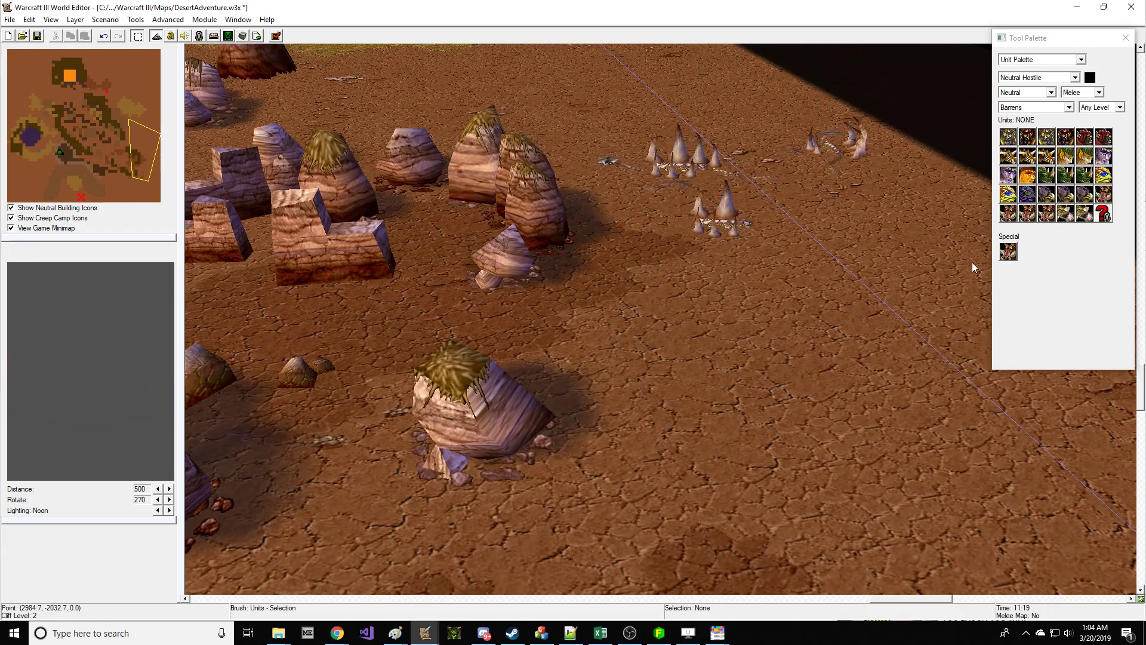
{"action": "left_click", "coordinate": [1009, 157]}
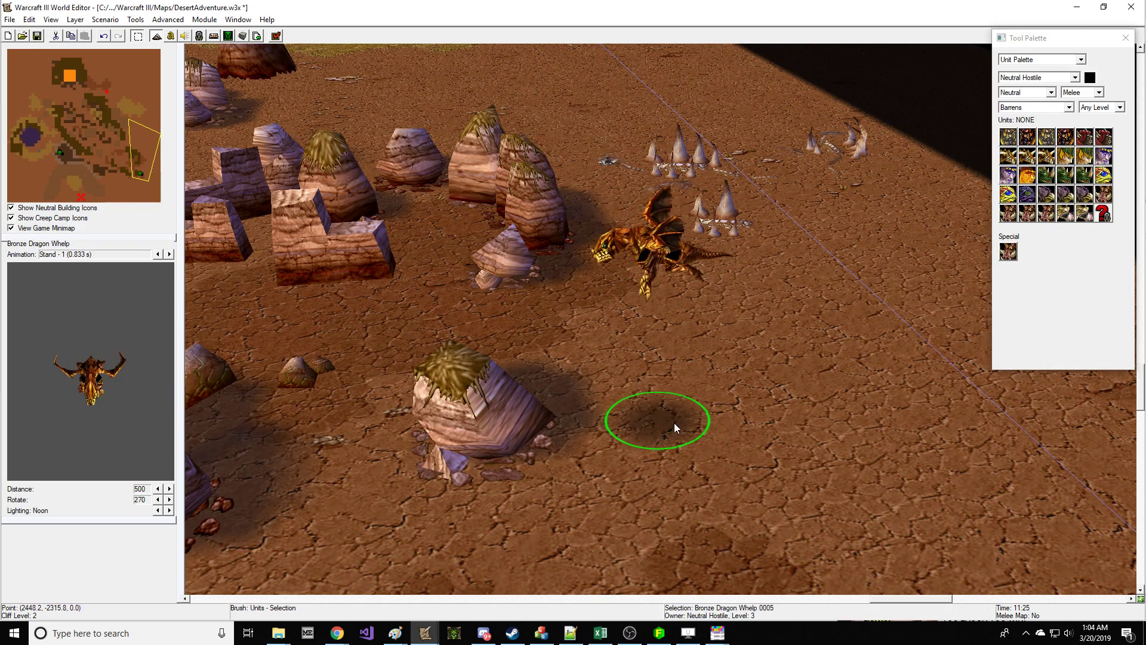
{"action": "key", "text": "Delete"}
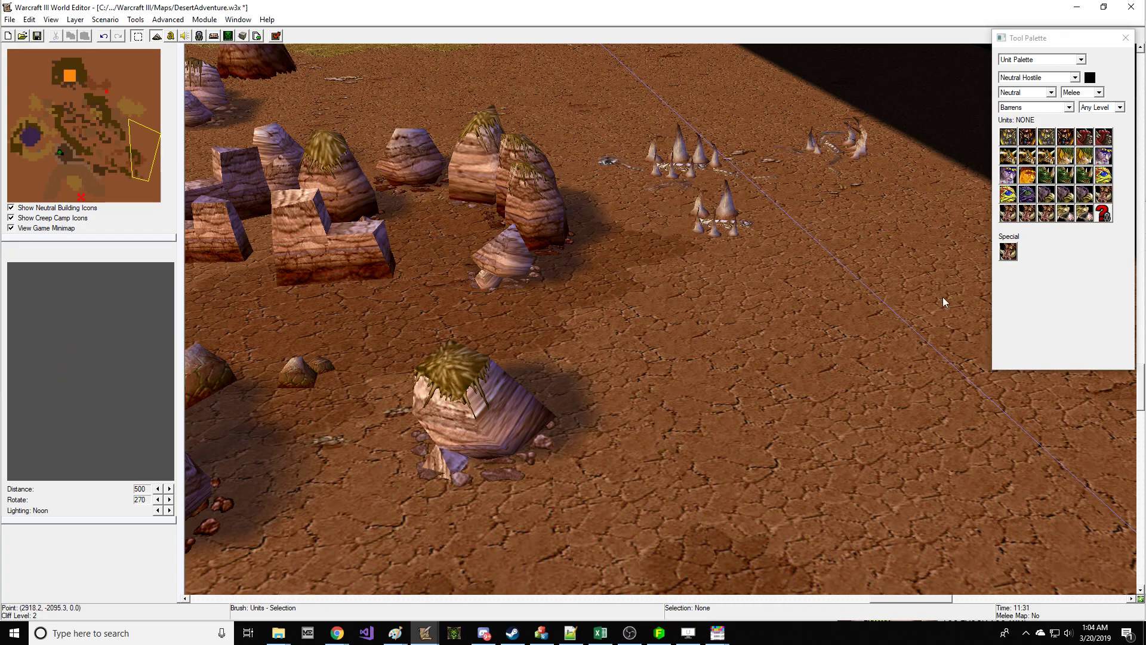
Step: Choose the Bronze Drake and preview its Attack 1 animation
{"action": "left_click", "coordinate": [1028, 157]}
{"action": "left_click", "coordinate": [170, 254]}
{"action": "left_click", "coordinate": [169, 255]}
{"action": "left_click", "coordinate": [170, 254]}
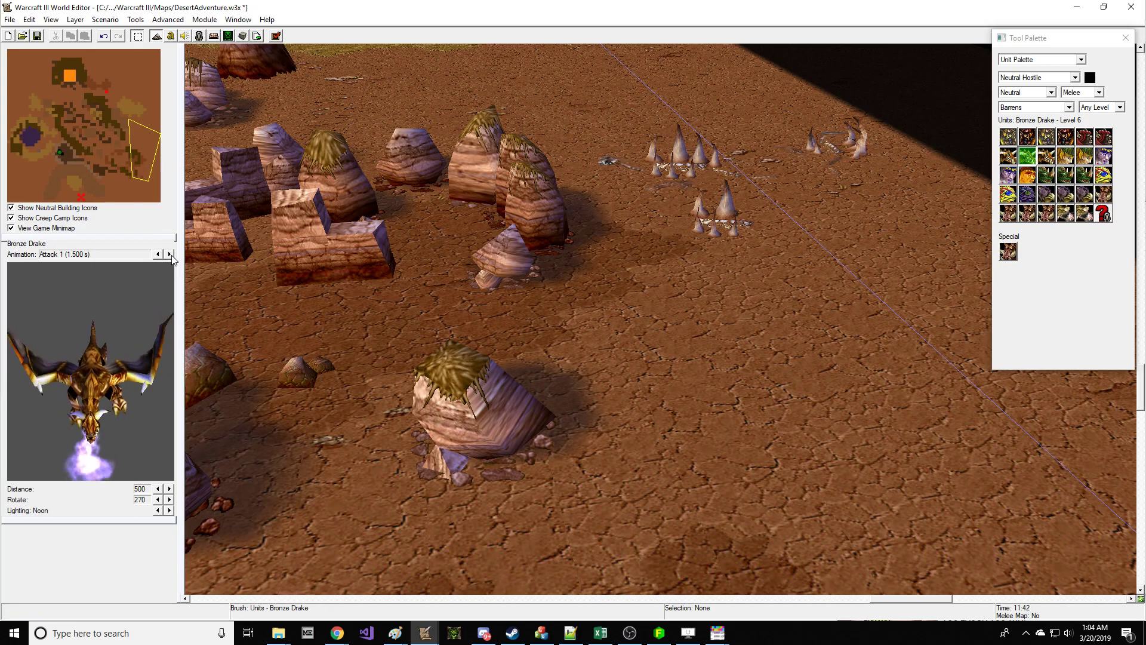
Step: Set the Bronze Drake preview's distance to 700 and its rotation to 180
{"action": "left_click", "coordinate": [170, 488]}
{"action": "left_click", "coordinate": [169, 488]}
{"action": "left_click", "coordinate": [158, 500]}
Step: Place a Bronze Drake inside the ring of rock walls north of the large grass-topped boulder
{"action": "right_click_drag", "start_coordinate": [457, 361], "coordinate": [543, 382]}
{"action": "left_click", "coordinate": [628, 361]}
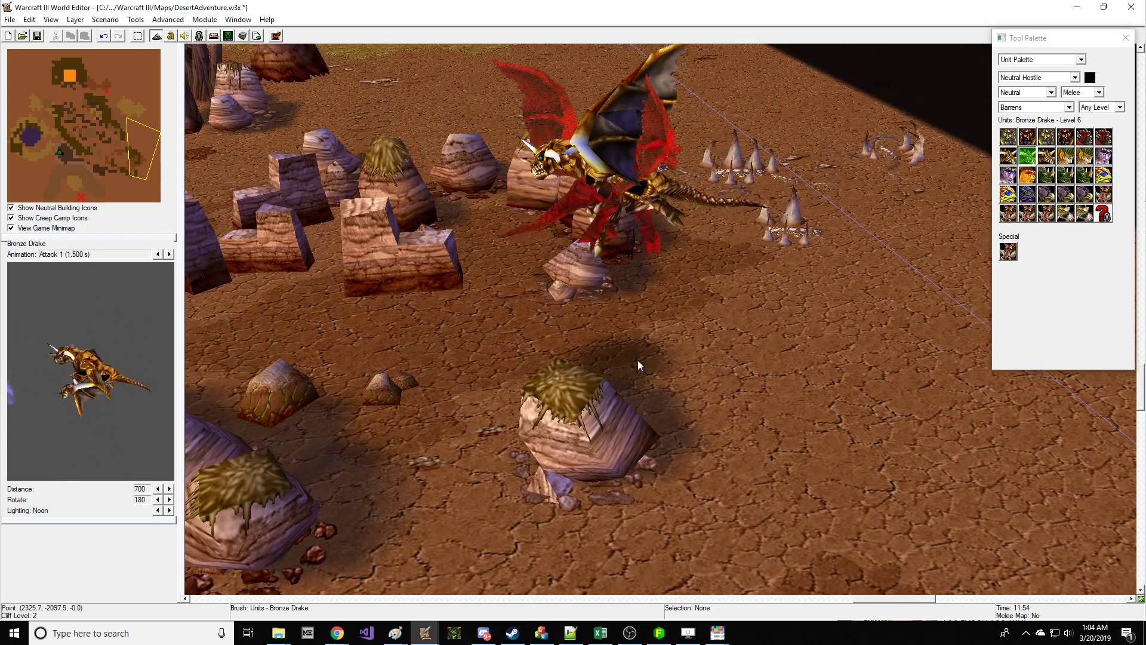
{"action": "key", "text": "ctrl+shift+c"}
{"action": "key", "text": "Escape"}
{"action": "right_click_drag", "start_coordinate": [630, 284], "coordinate": [719, 280]}
{"action": "left_click_drag", "start_coordinate": [720, 281], "coordinate": [605, 311]}
{"action": "right_click_drag", "start_coordinate": [513, 299], "coordinate": [675, 335]}
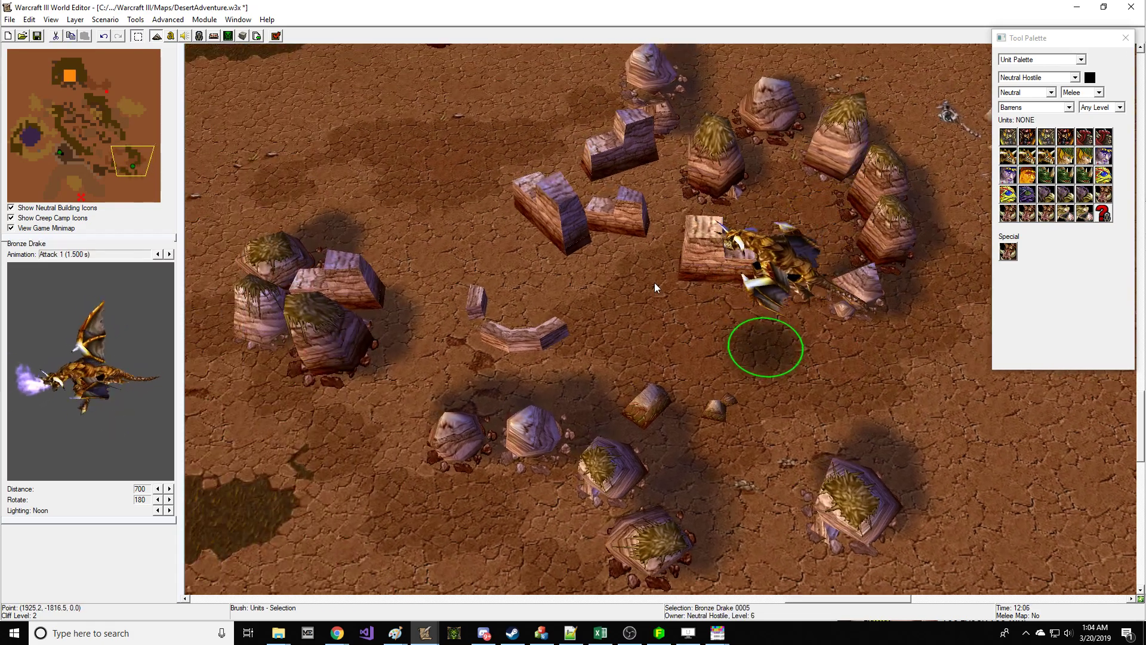
Step: Try out a Berserk Wildkin on the dark grass patch west of the rock ring, examine it up close and delete it
{"action": "left_click", "coordinate": [1067, 213]}
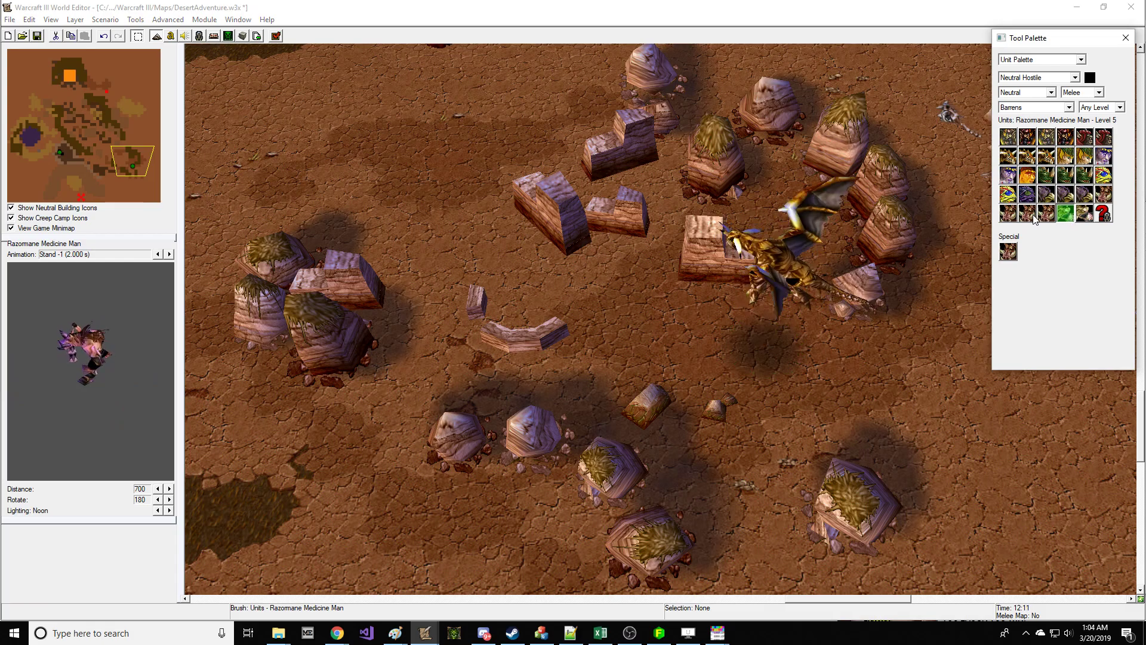
{"action": "left_click", "coordinate": [1008, 213]}
{"action": "left_click", "coordinate": [1088, 195]}
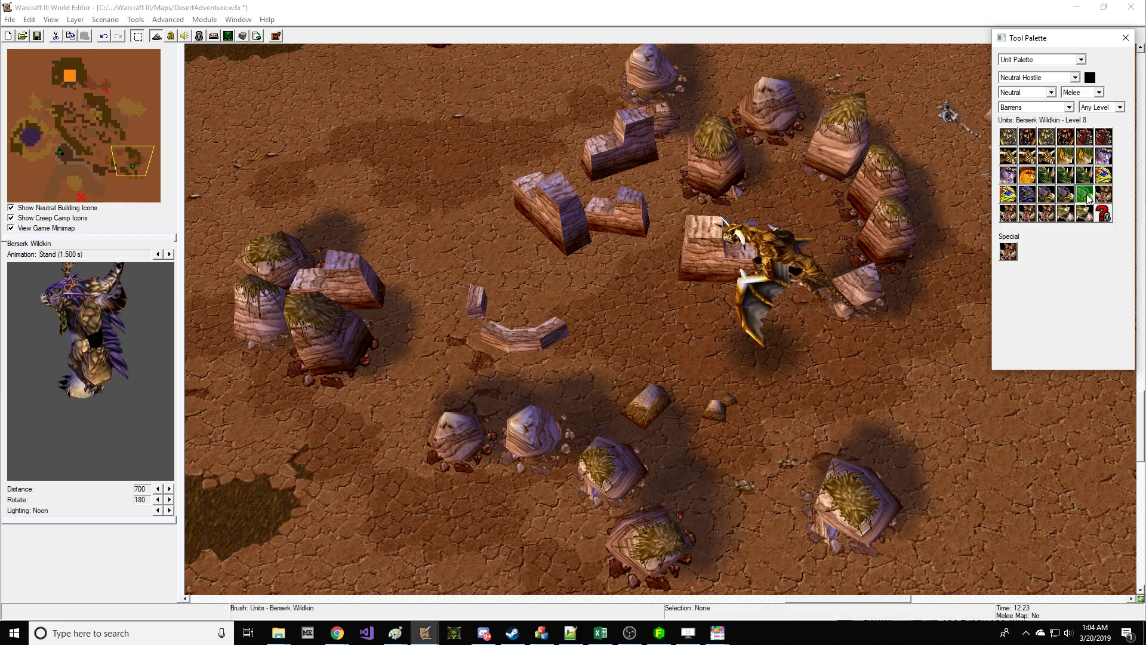
{"action": "right_click_drag", "start_coordinate": [344, 403], "coordinate": [747, 299]}
{"action": "left_click", "coordinate": [669, 382]}
{"action": "scroll", "coordinate": [613, 465], "scroll_direction": "up", "scroll_amount": 6}
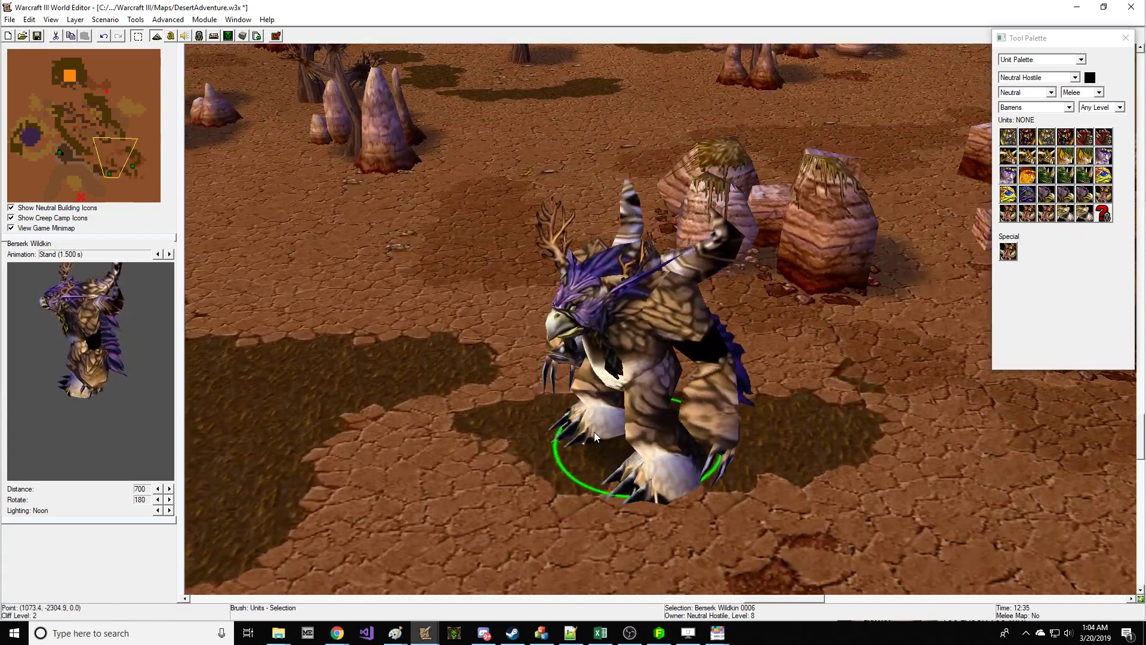
{"action": "scroll", "coordinate": [594, 434], "scroll_direction": "down", "scroll_amount": 6}
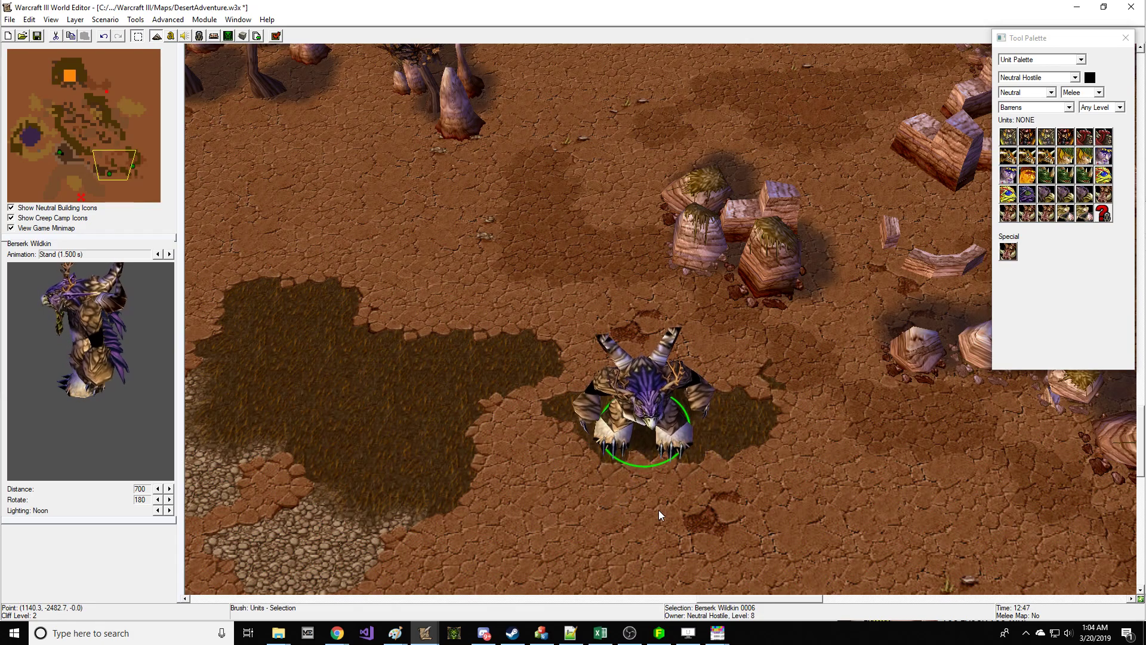
{"action": "scroll", "coordinate": [658, 507], "scroll_direction": "up", "scroll_amount": 4}
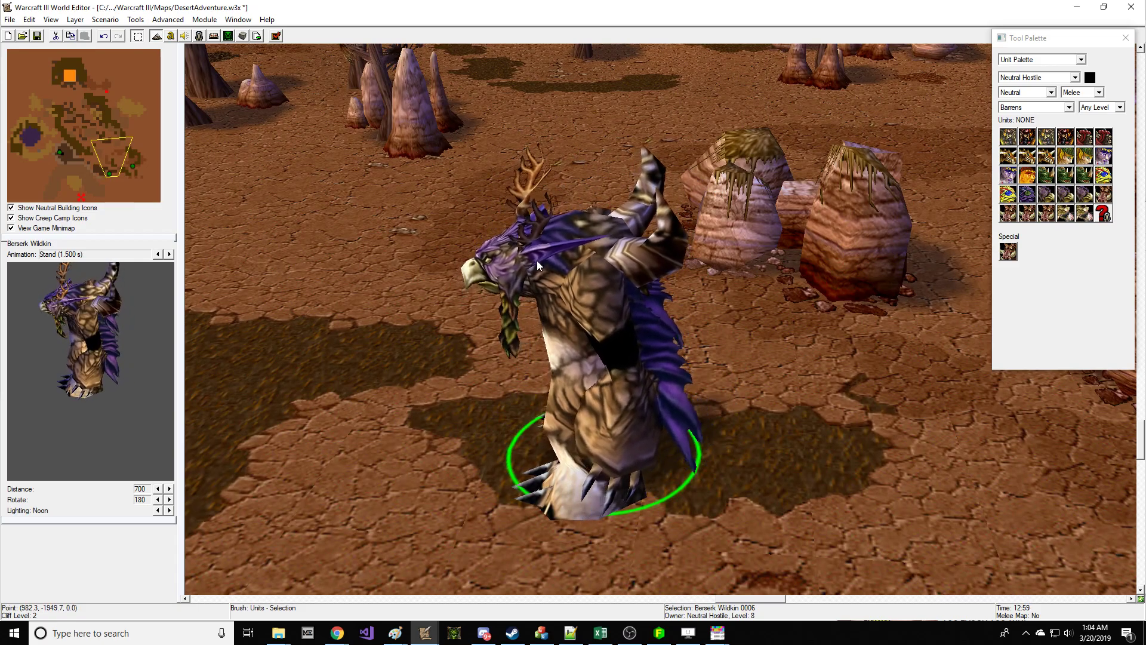
{"action": "scroll", "coordinate": [536, 262], "scroll_direction": "down", "scroll_amount": 5}
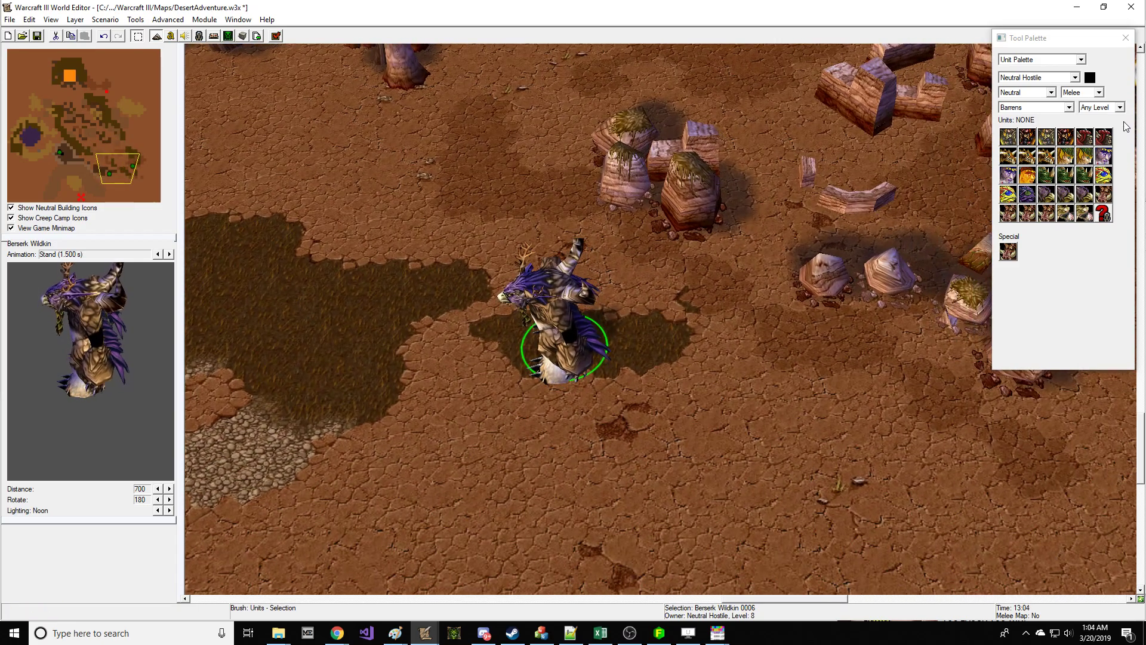
{"action": "key", "text": "Delete"}
Step: Try out a Thunder Lizard beside the small dark grass patch and delete it
{"action": "left_click", "coordinate": [1100, 172]}
{"action": "left_click", "coordinate": [1063, 175]}
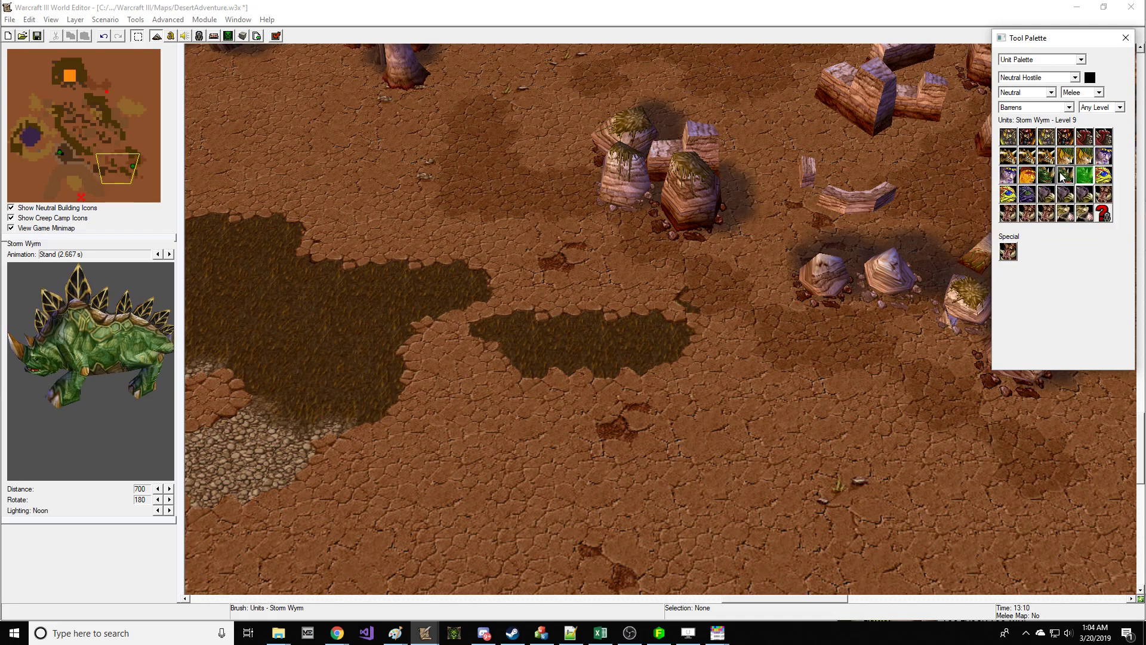
{"action": "left_click", "coordinate": [619, 395]}
{"action": "left_click", "coordinate": [572, 452], "text": "ctrl"}
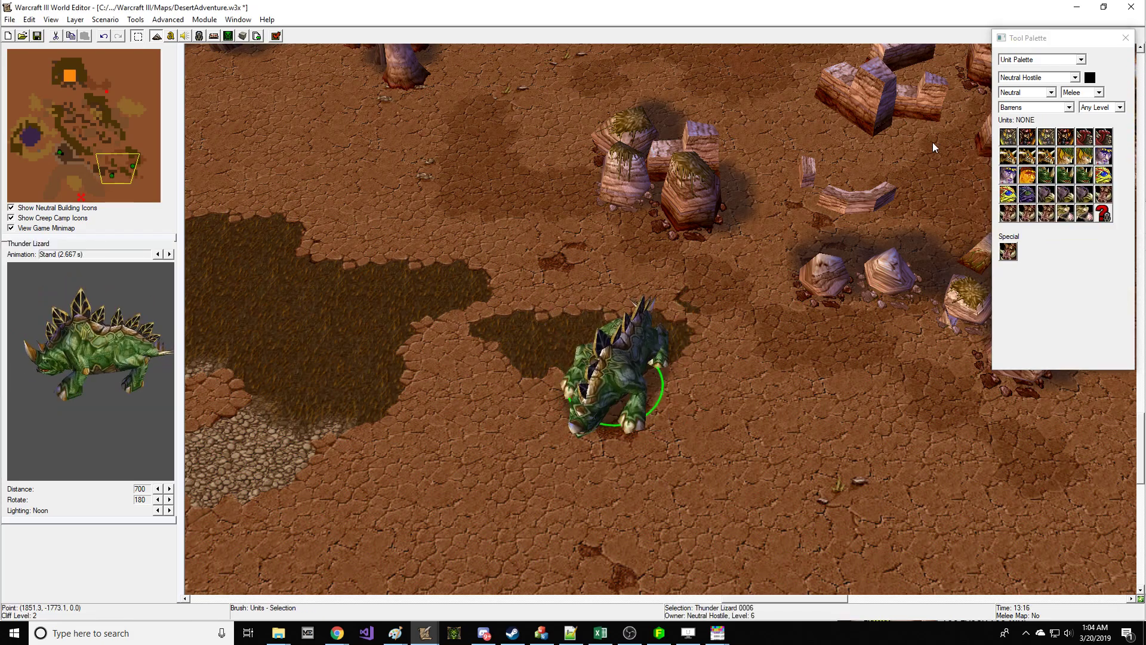
{"action": "key", "text": "Delete"}
{"action": "right_click_drag", "start_coordinate": [948, 194], "coordinate": [861, 176]}
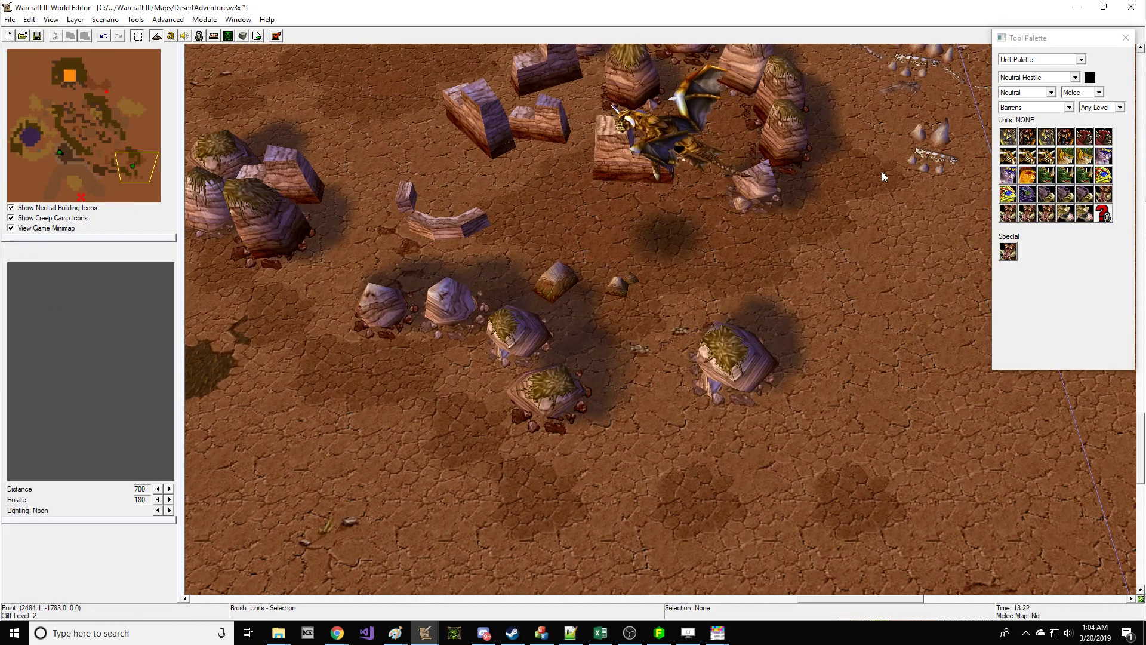
Step: Preview the Spirit Pig, then move the placed Bronze Drake toward the open middle of the rock ring
{"action": "left_click", "coordinate": [1009, 251]}
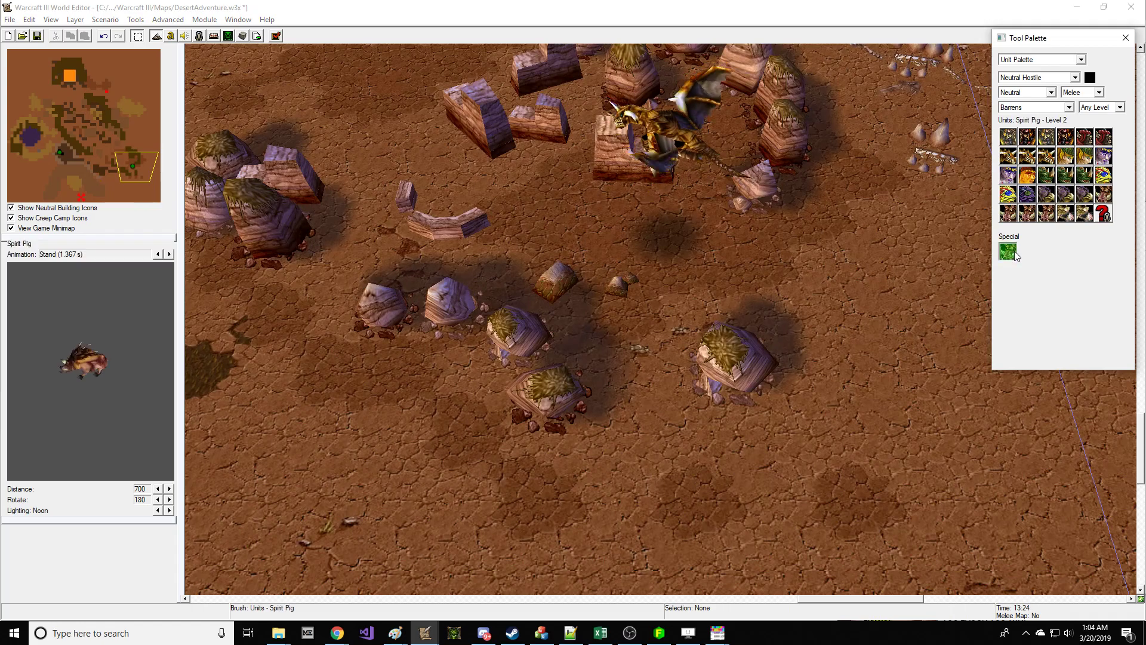
{"action": "left_click", "coordinate": [1024, 212]}
{"action": "right_click_drag", "start_coordinate": [746, 209], "coordinate": [707, 288]}
{"action": "key", "text": "space"}
{"action": "left_click_drag", "start_coordinate": [704, 289], "coordinate": [645, 396]}
{"action": "right_click_drag", "start_coordinate": [490, 287], "coordinate": [669, 284]}
{"action": "left_click", "coordinate": [669, 284]}
Step: Place an Orb of Fire item on the ground just south of the hero near the dead trees
{"action": "right_click_drag", "start_coordinate": [675, 188], "coordinate": [586, 275]}
{"action": "right_click_drag", "start_coordinate": [583, 156], "coordinate": [572, 271]}
{"action": "right_click_drag", "start_coordinate": [382, 311], "coordinate": [645, 335]}
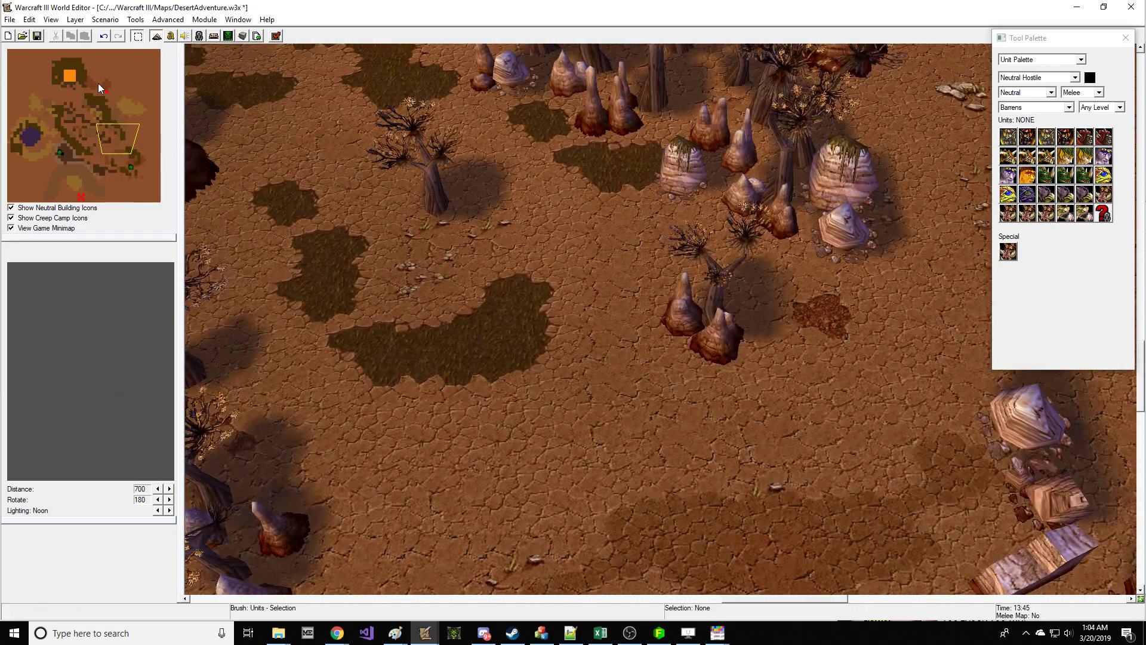
{"action": "left_click", "coordinate": [101, 83]}
{"action": "left_click", "coordinate": [1026, 60]}
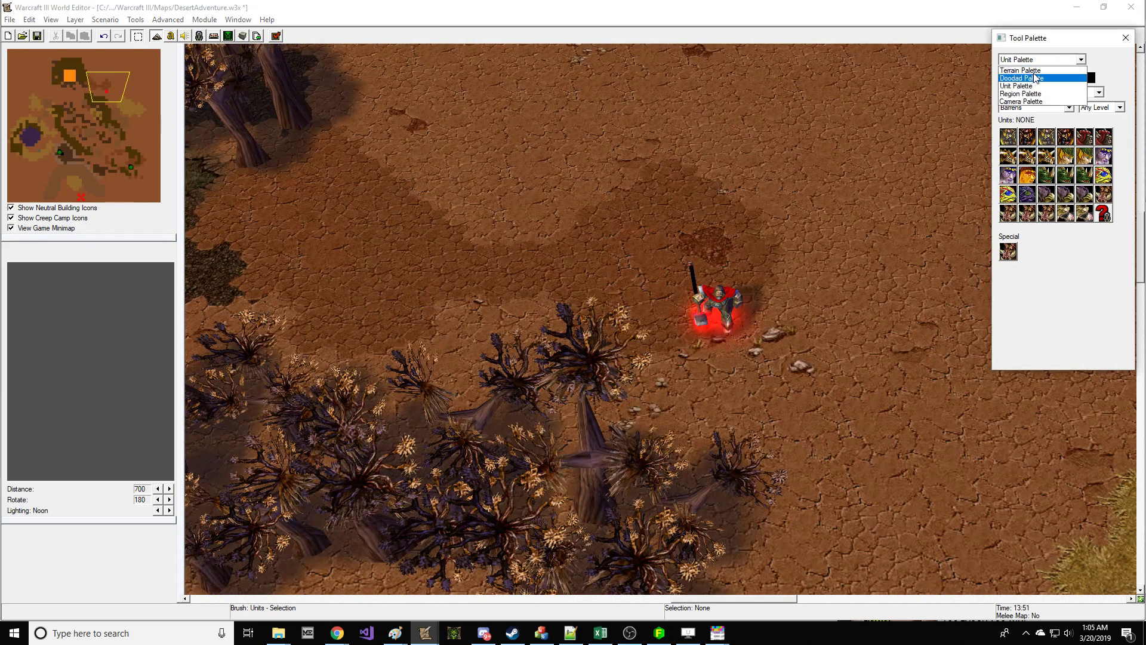
{"action": "left_click", "coordinate": [1033, 77]}
{"action": "left_click", "coordinate": [1036, 278]}
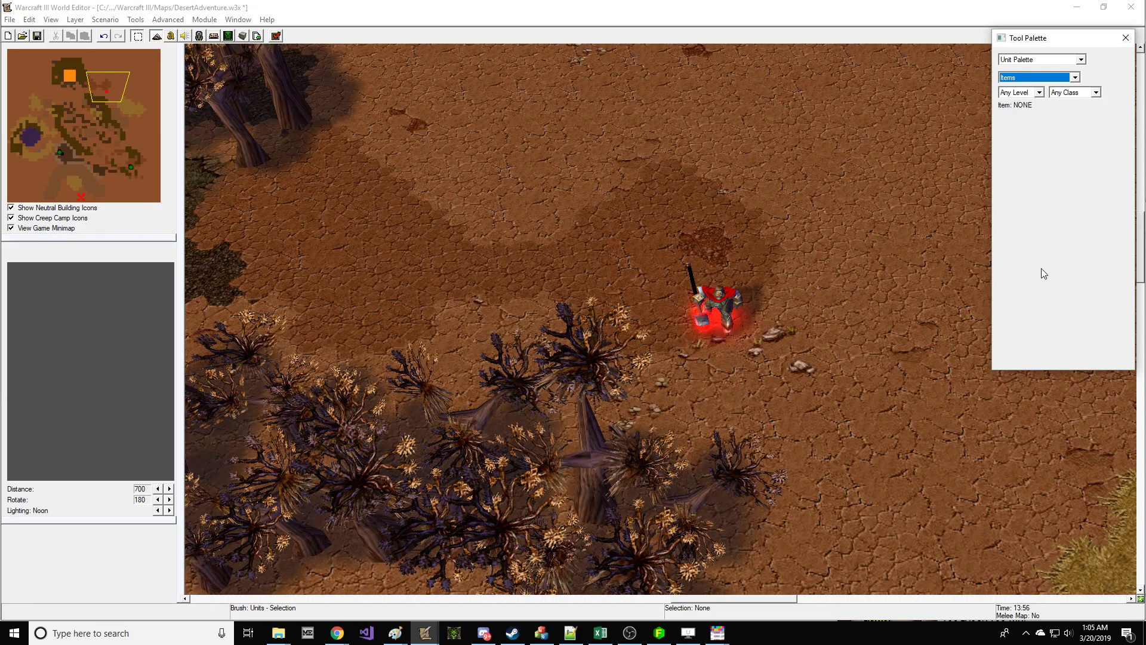
{"action": "left_click_drag", "start_coordinate": [1118, 139], "coordinate": [1114, 213]}
{"action": "left_click", "coordinate": [1104, 218]}
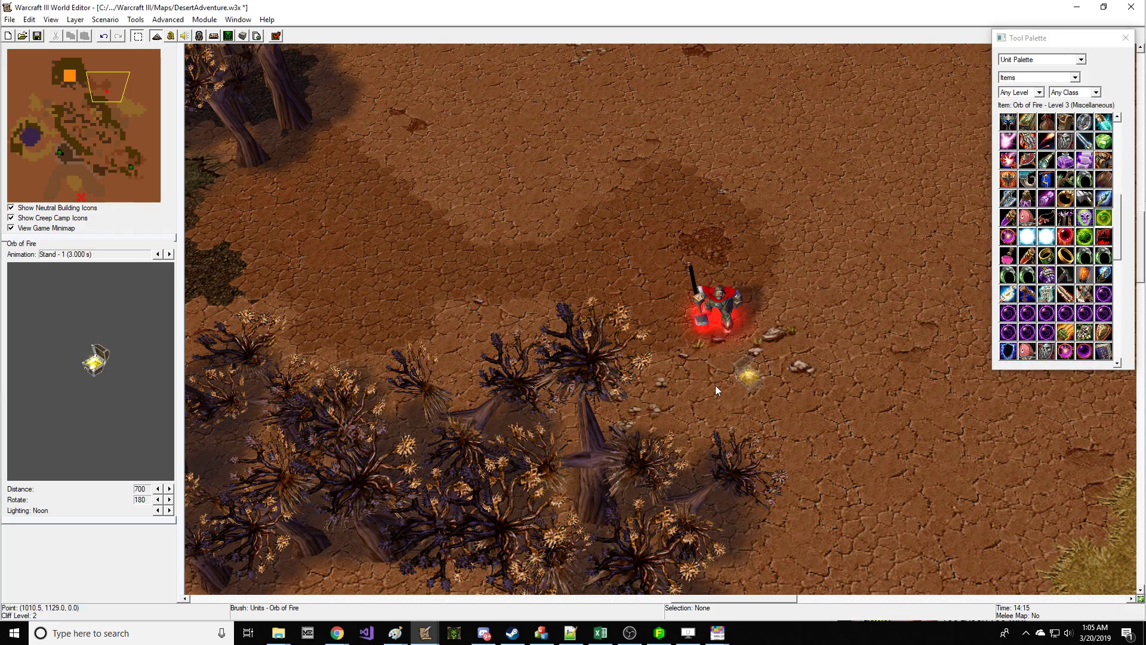
{"action": "scroll", "coordinate": [429, 273], "scroll_direction": "up", "scroll_amount": 2}
{"action": "right_click_drag", "start_coordinate": [846, 303], "coordinate": [607, 187]}
Step: Save the map and launch a test of it in the game
{"action": "left_click", "coordinate": [36, 41]}
{"action": "key", "text": "Return"}
{"action": "left_click", "coordinate": [277, 37]}
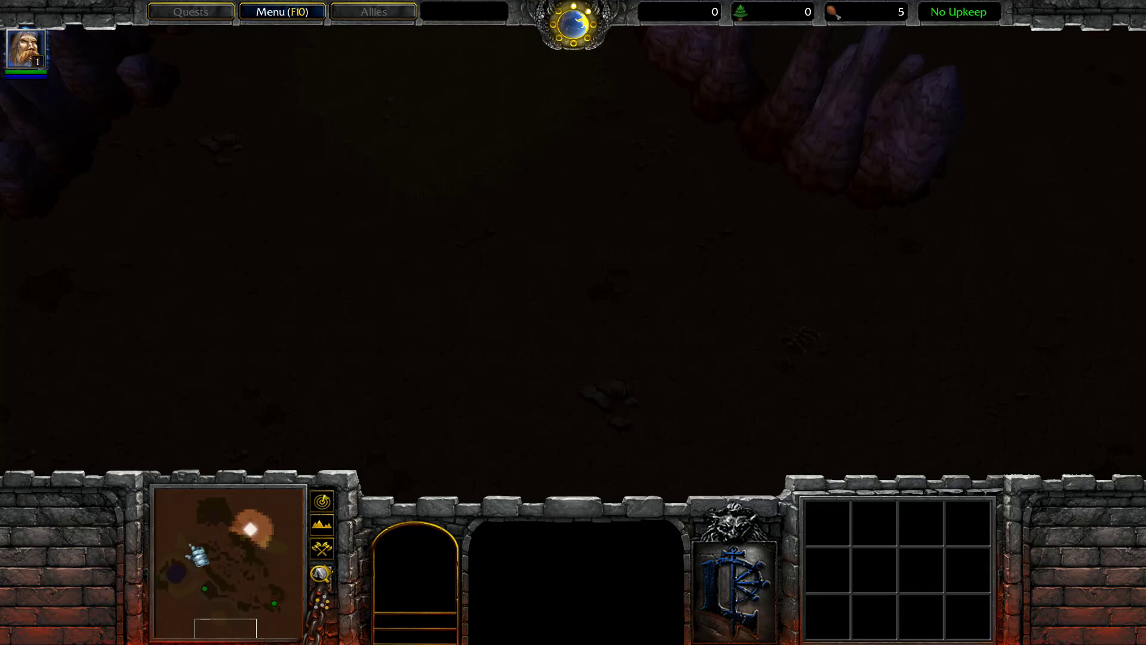
Step: Select the Paladin at his starting spot and have him pick up the Orb of Fire
{"action": "left_click", "coordinate": [250, 530]}
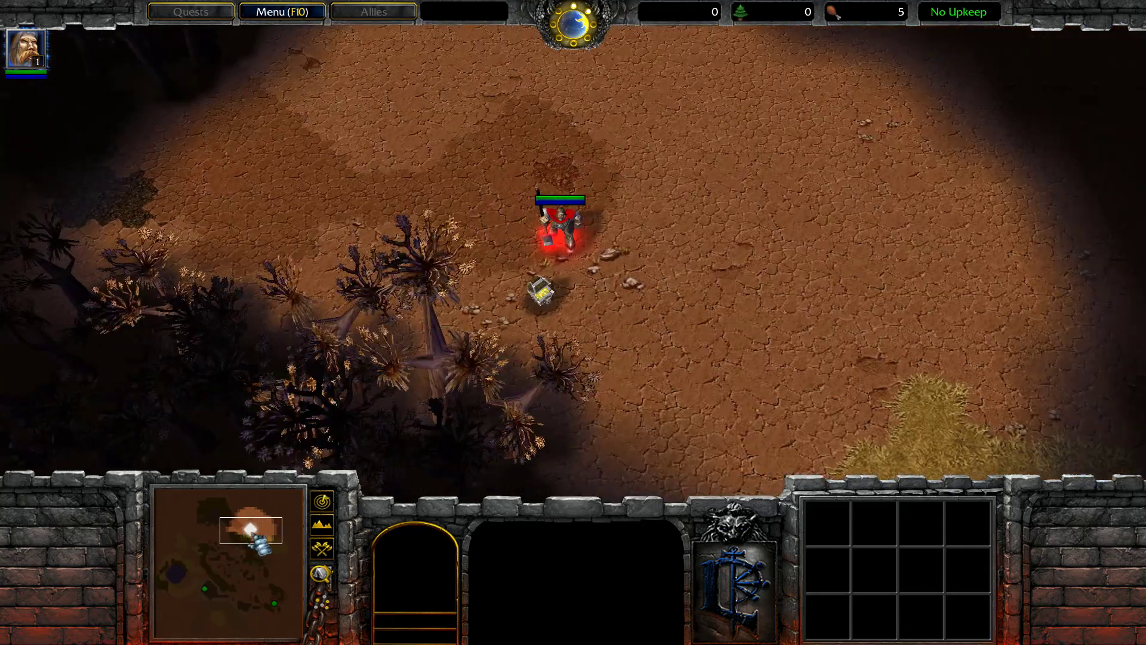
{"action": "left_click", "coordinate": [559, 224]}
{"action": "right_click", "coordinate": [553, 297]}
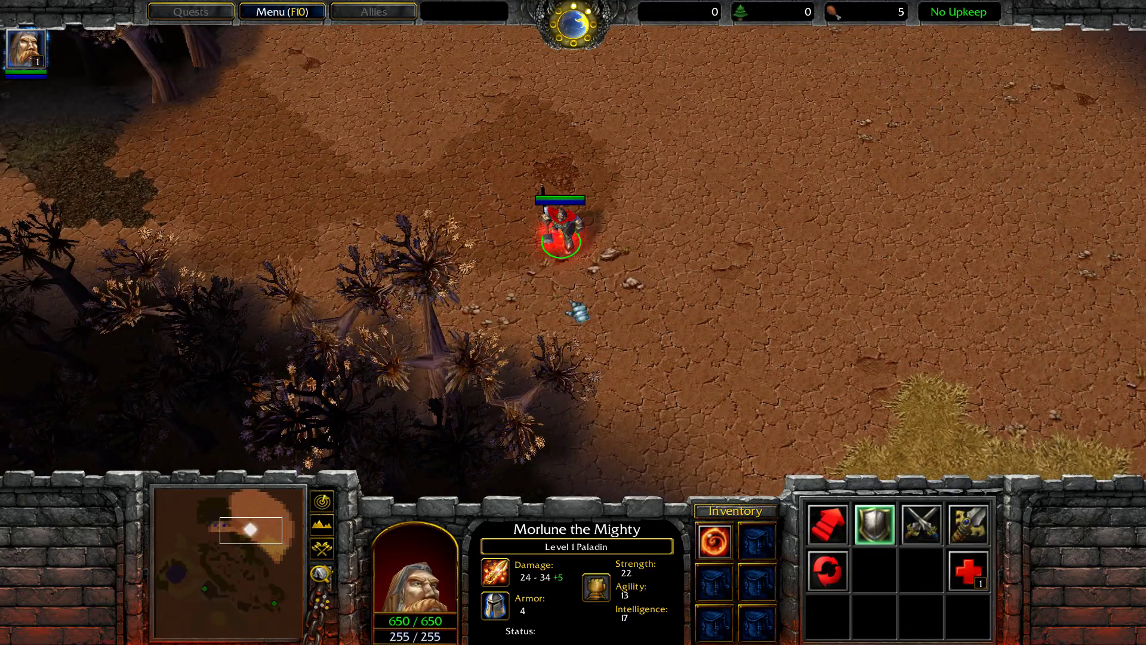
Step: Walk the Paladin southeast across the desert and around the rock walls to the Bronze Drake's camp
{"action": "right_click", "coordinate": [576, 304]}
{"action": "right_click", "coordinate": [647, 375]}
{"action": "right_click", "coordinate": [583, 380]}
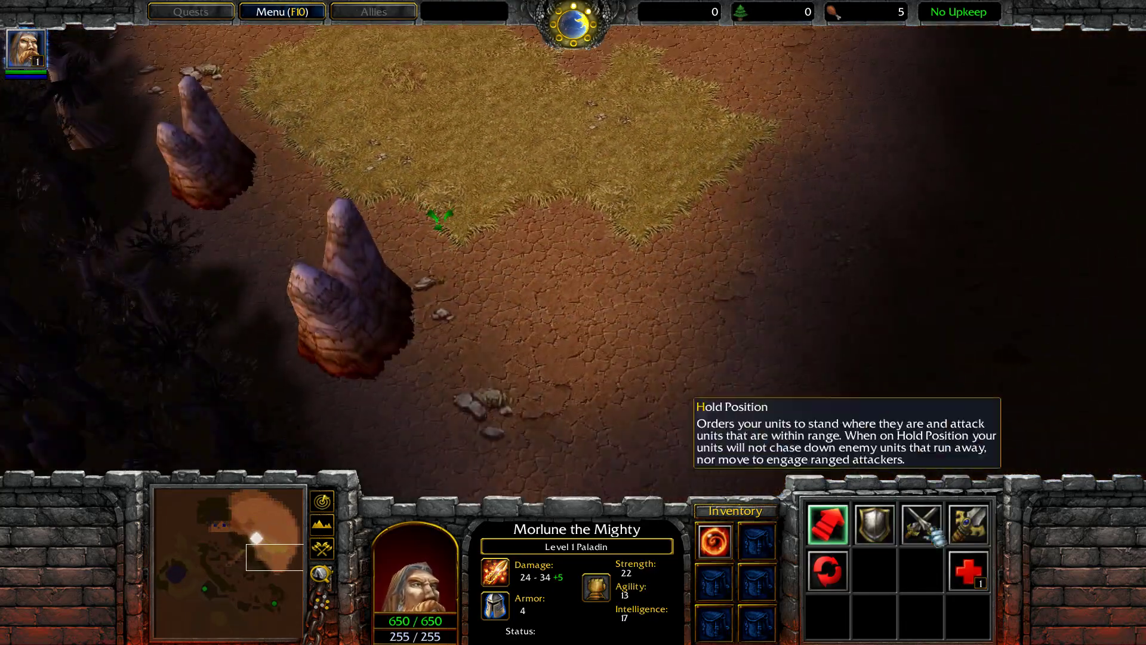
{"action": "right_click", "coordinate": [488, 301]}
{"action": "right_click", "coordinate": [523, 266]}
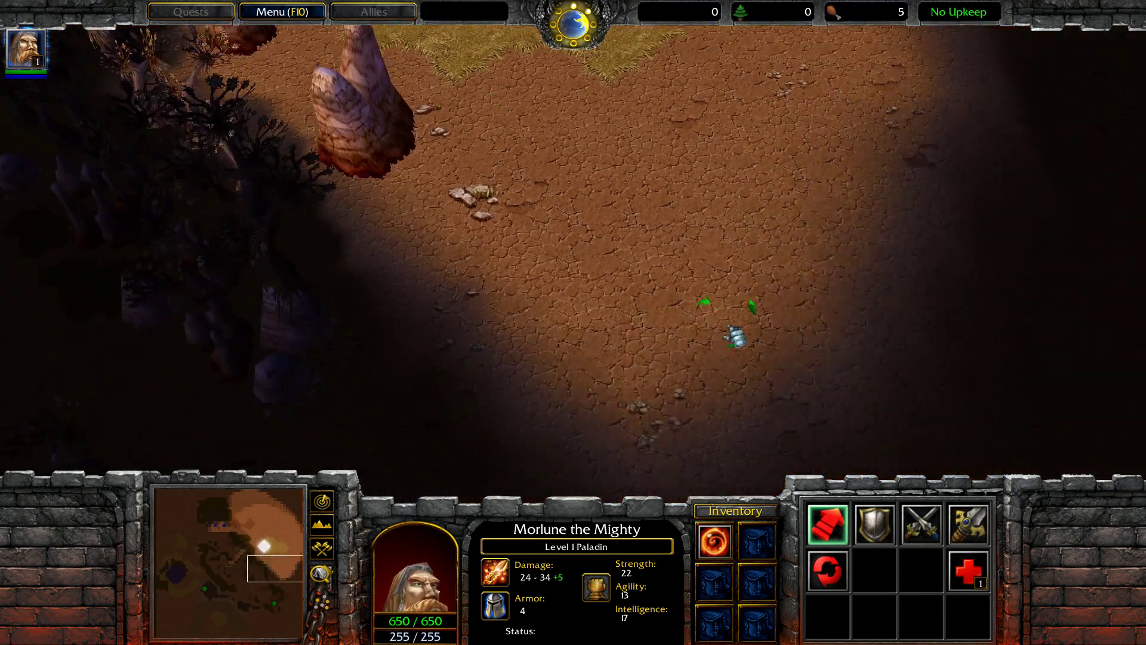
{"action": "right_click", "coordinate": [597, 357]}
{"action": "right_click", "coordinate": [322, 233]}
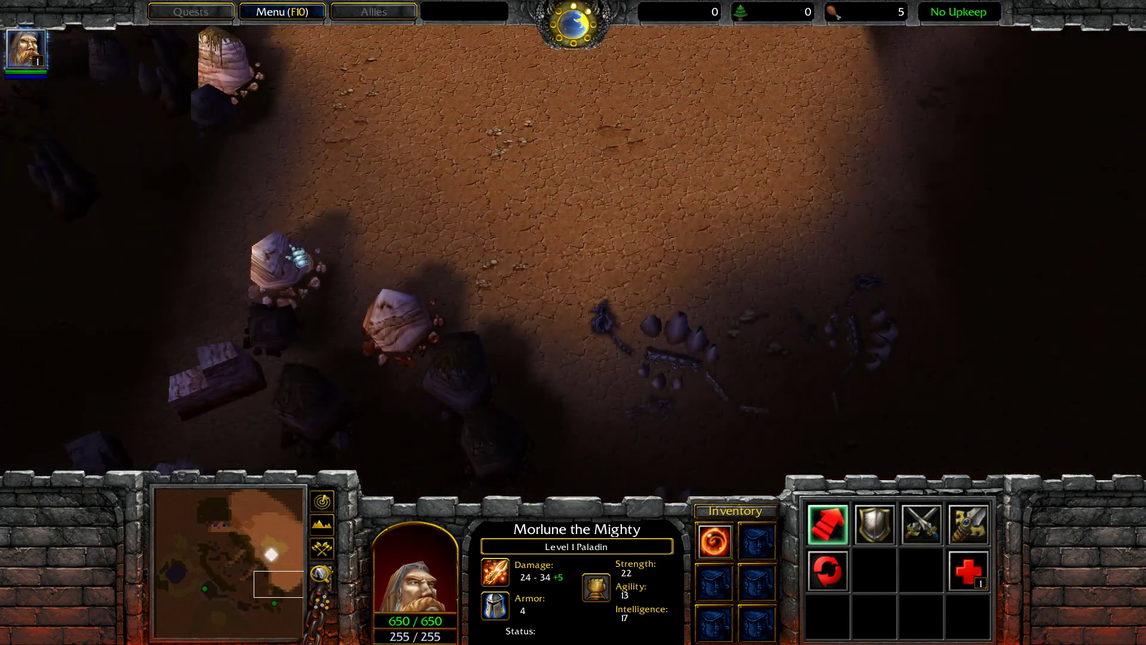
{"action": "right_click", "coordinate": [288, 253]}
{"action": "right_click", "coordinate": [474, 325]}
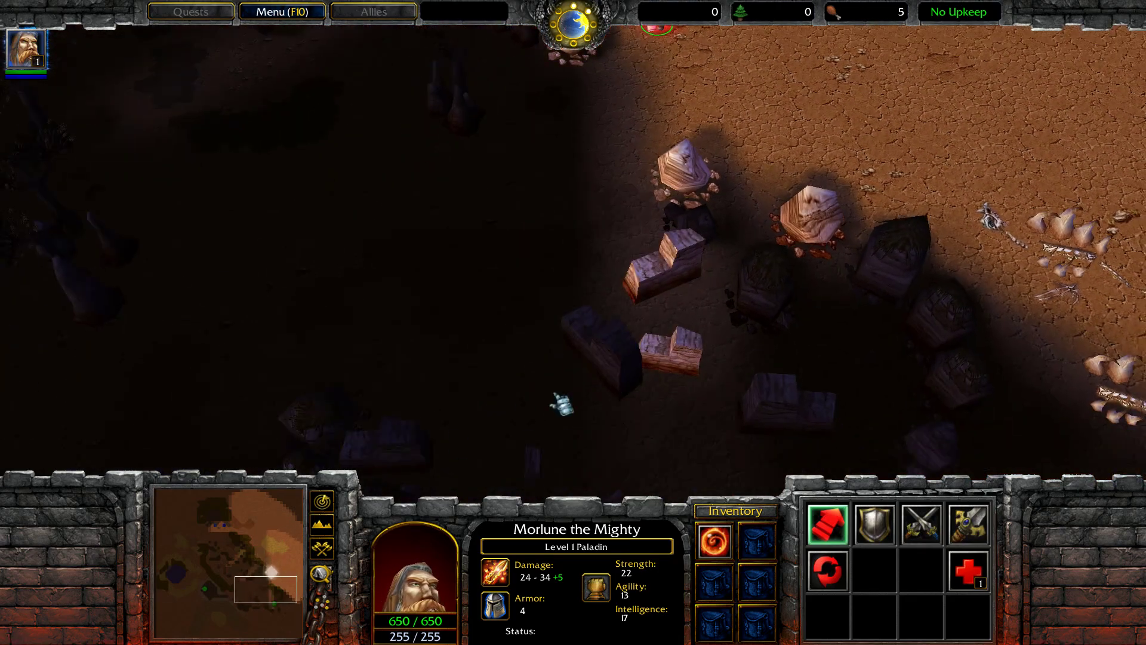
{"action": "right_click", "coordinate": [547, 311]}
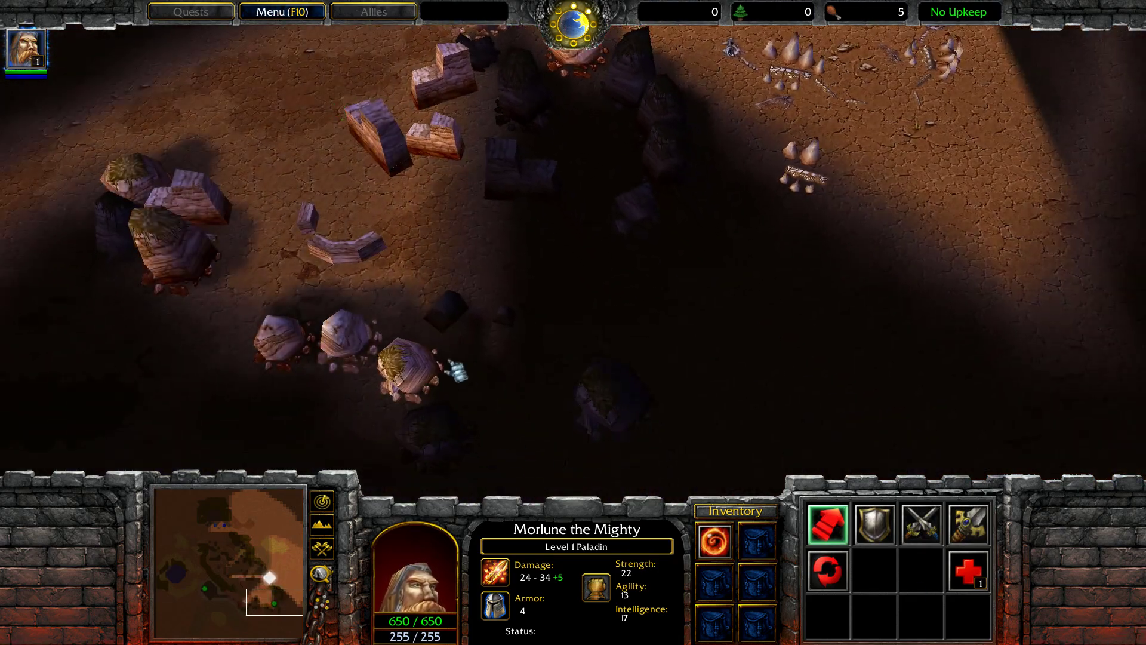
{"action": "right_click", "coordinate": [307, 179]}
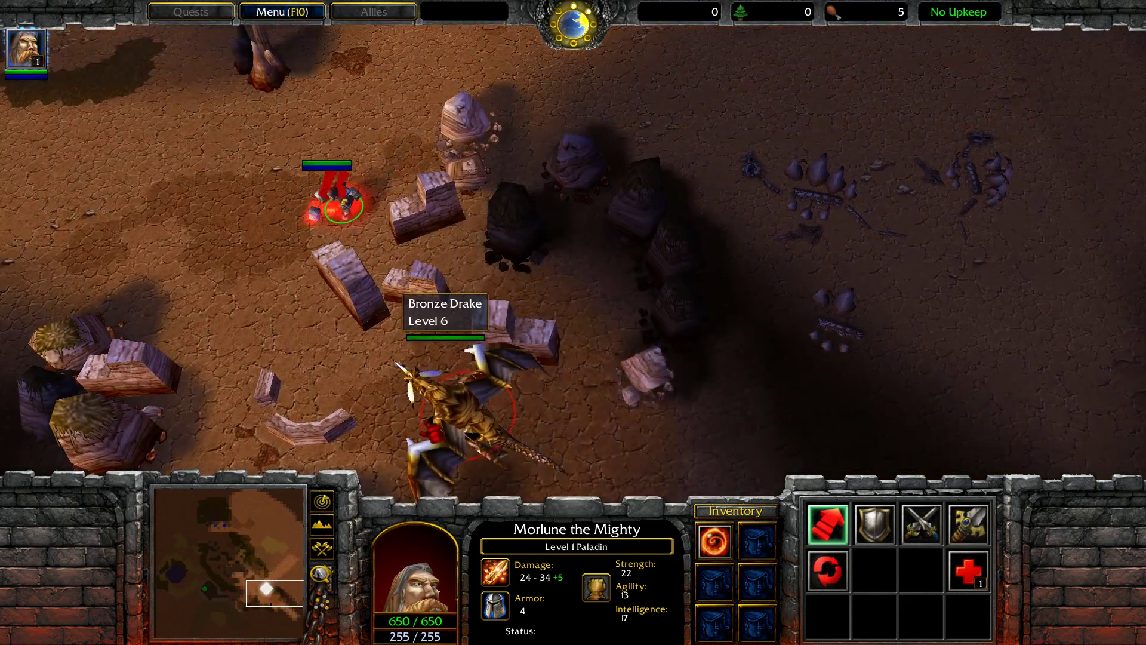
Step: Attack the Bronze Drake with the Paladin, learn Divine Shield and watch the fight from up close
{"action": "right_click", "coordinate": [434, 404]}
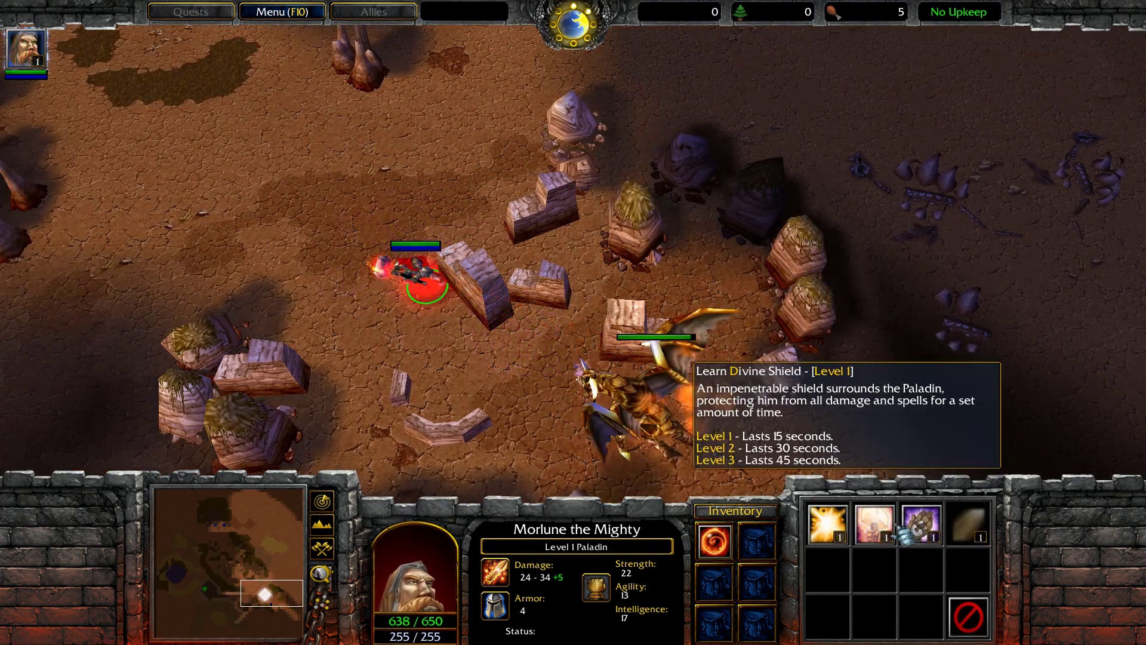
{"action": "left_click", "coordinate": [895, 529]}
{"action": "scroll", "coordinate": [800, 632], "scroll_direction": "up", "scroll_amount": 2}
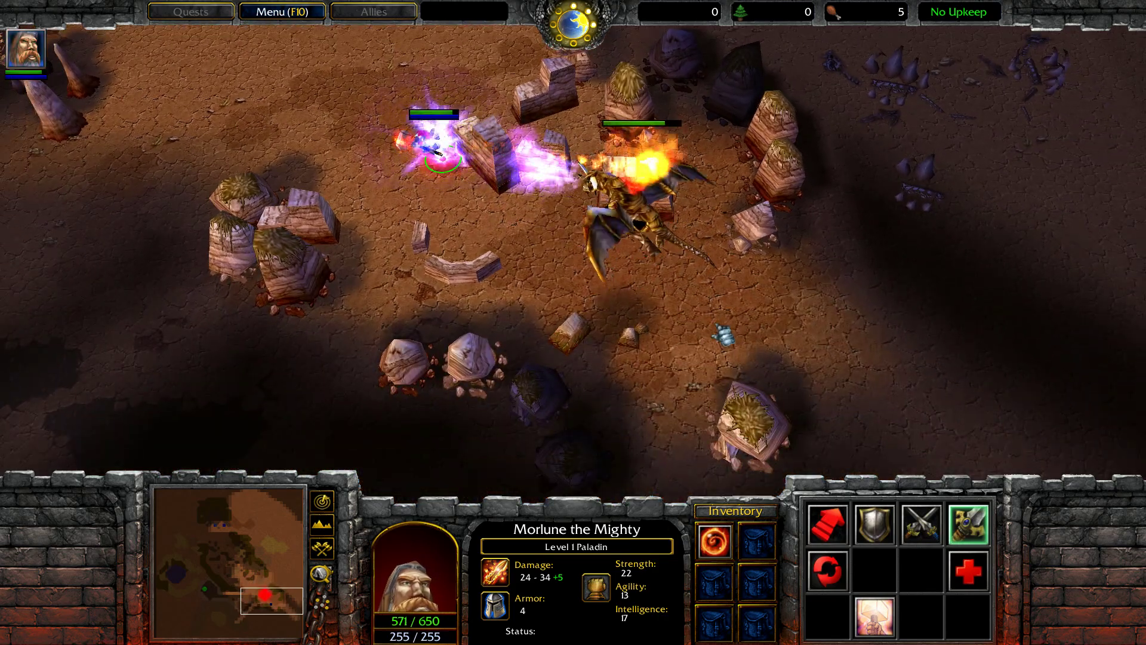
{"action": "scroll", "coordinate": [638, 186], "scroll_direction": "up", "scroll_amount": 2}
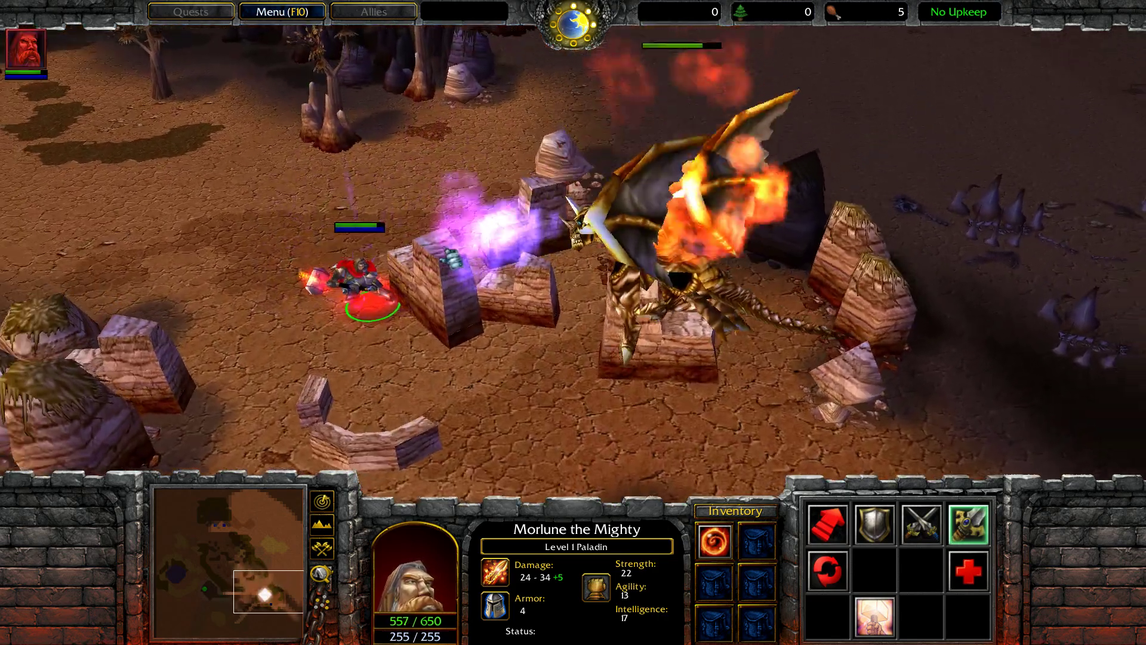
{"action": "scroll", "coordinate": [474, 143], "scroll_direction": "down", "scroll_amount": 2}
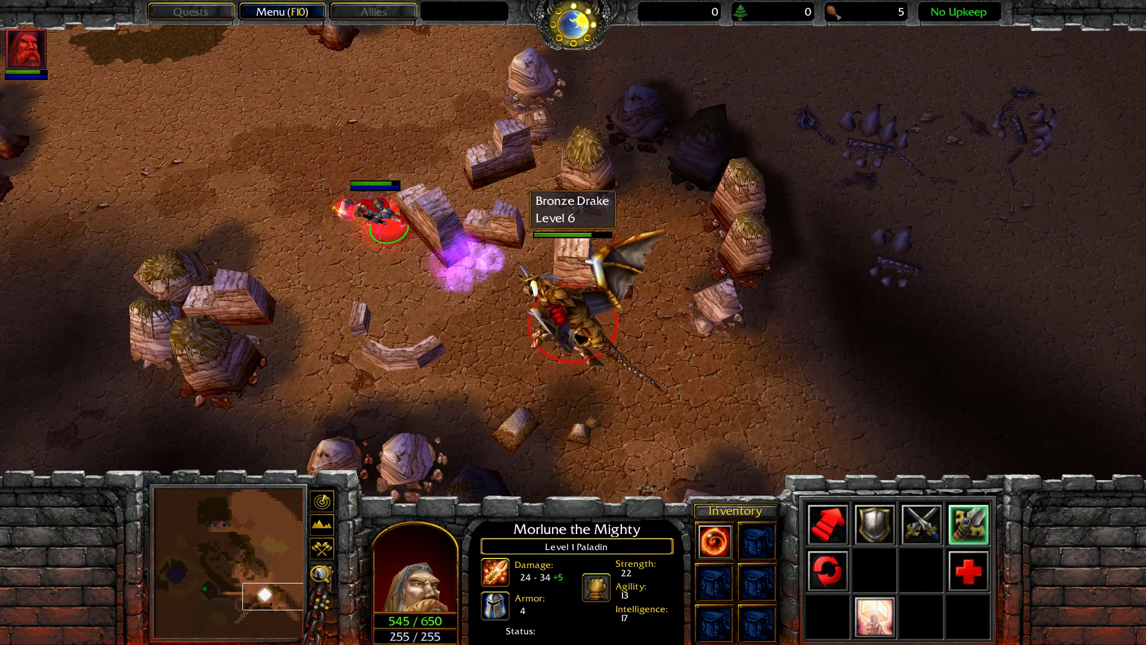
Step: Switch to File Explorer and, in War3mod.mpq, look through the Sound\Units folder, then open Units\Human\HeroPaladin
{"action": "key", "text": "super"}
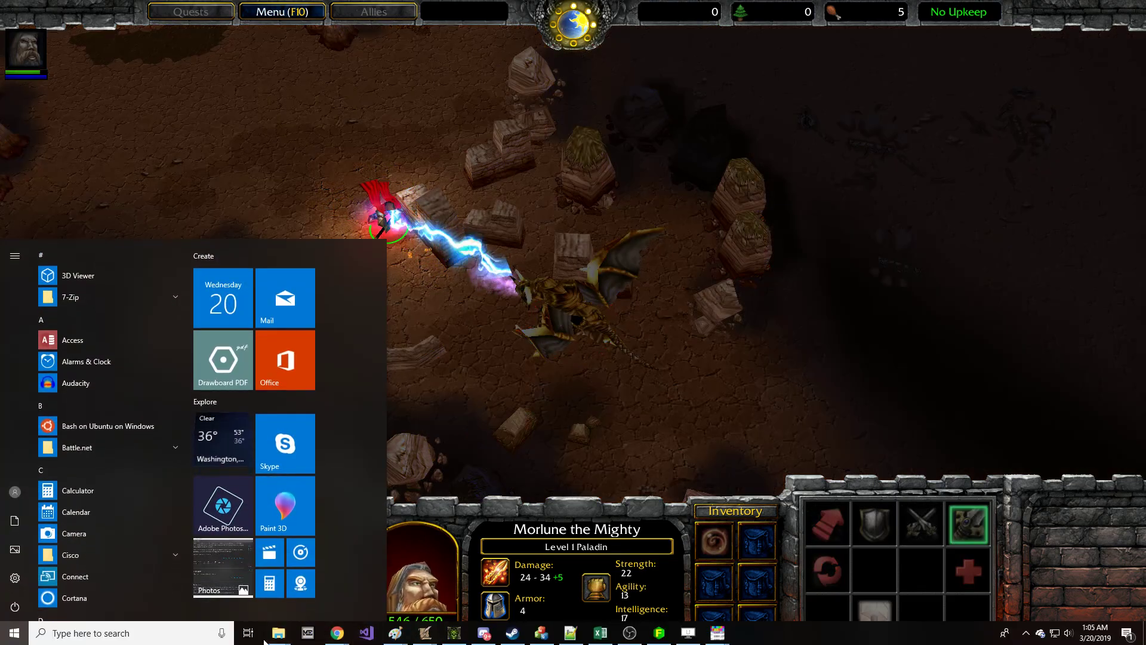
{"action": "mouse_move", "coordinate": [277, 631]}
{"action": "mouse_move", "coordinate": [527, 580]}
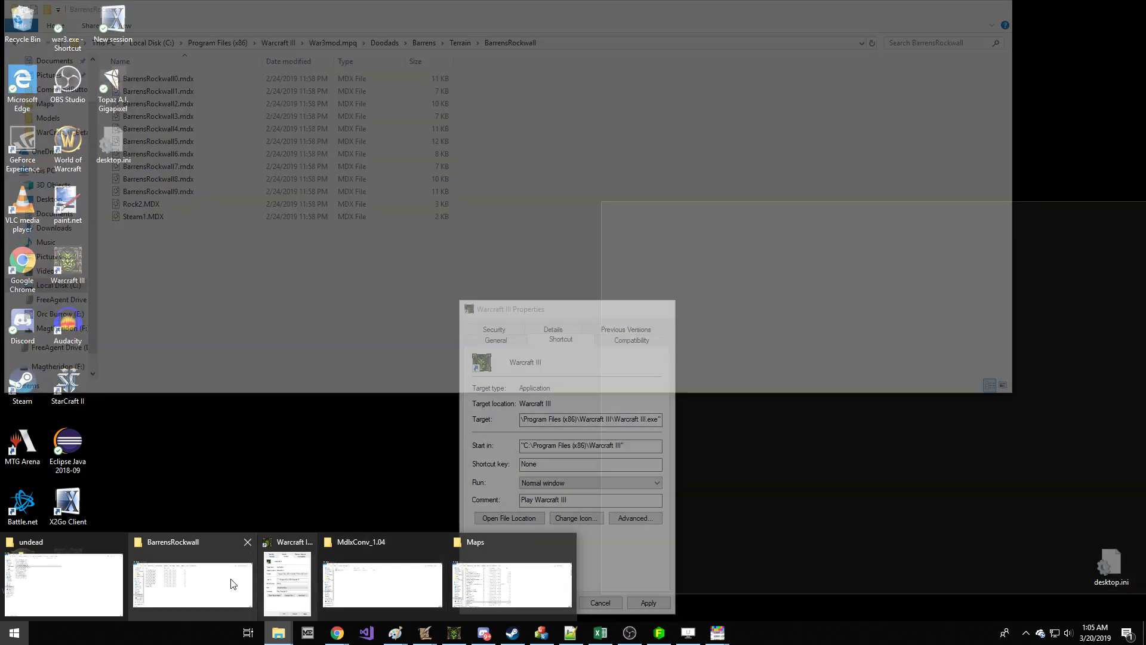
{"action": "left_click", "coordinate": [151, 577]}
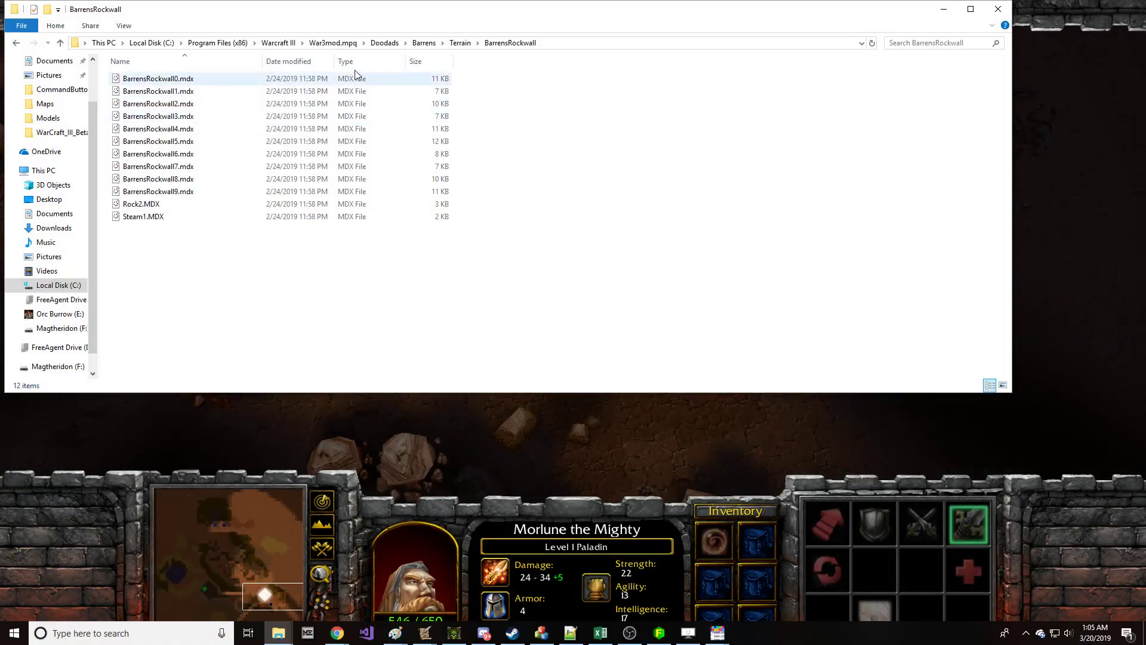
{"action": "left_click", "coordinate": [333, 43]}
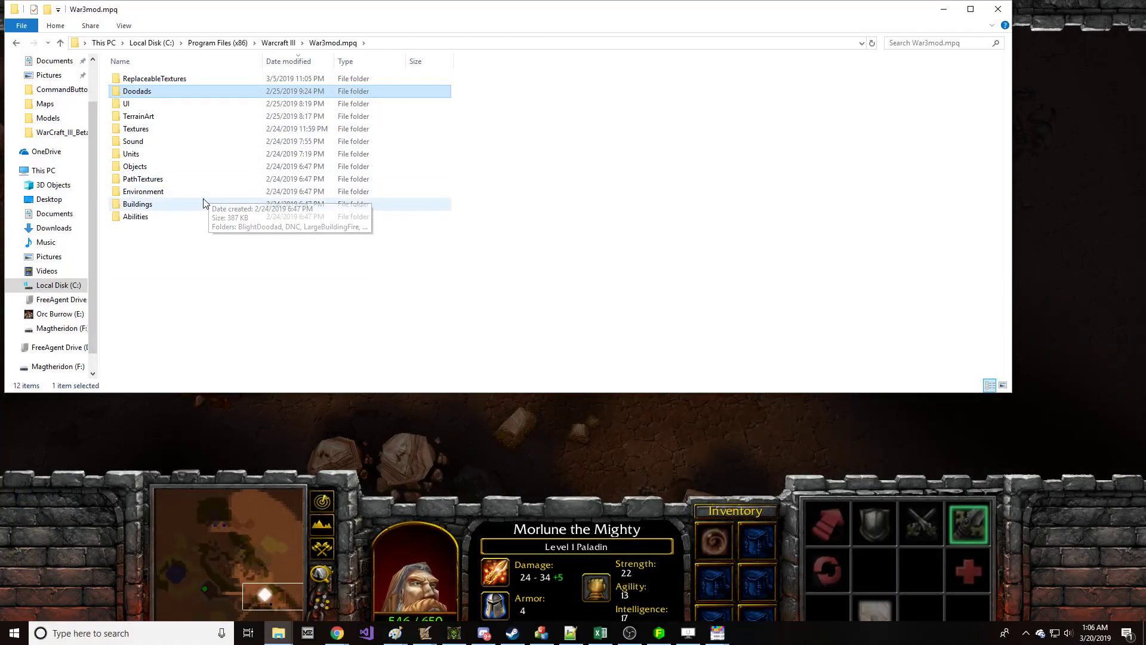
{"action": "double_click", "coordinate": [184, 142]}
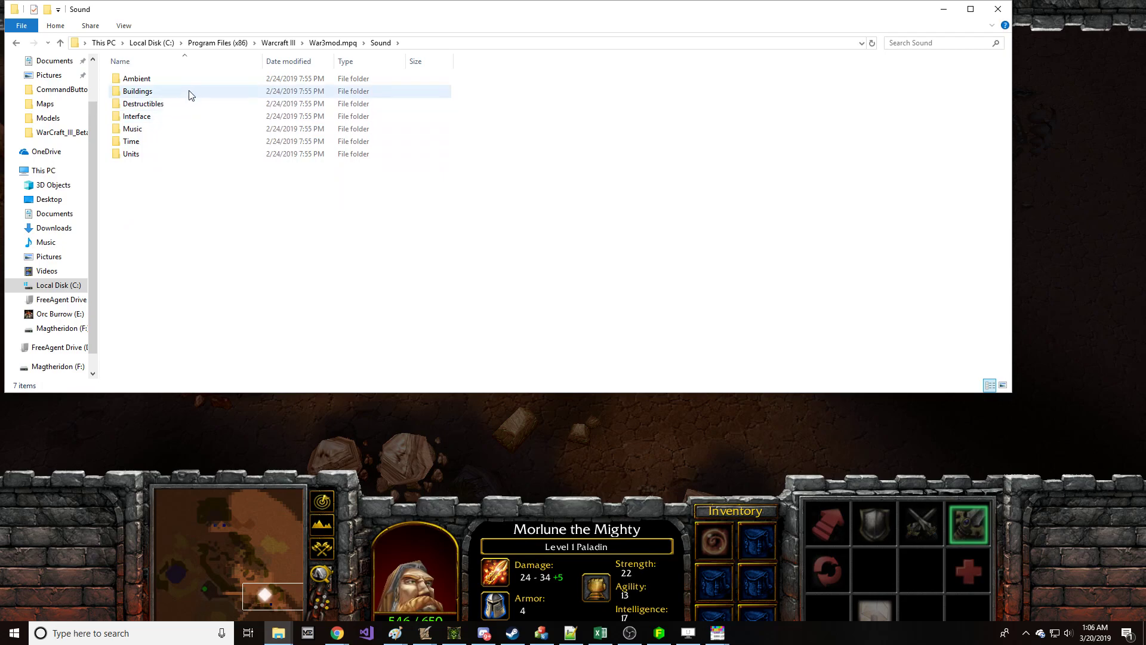
{"action": "double_click", "coordinate": [172, 155]}
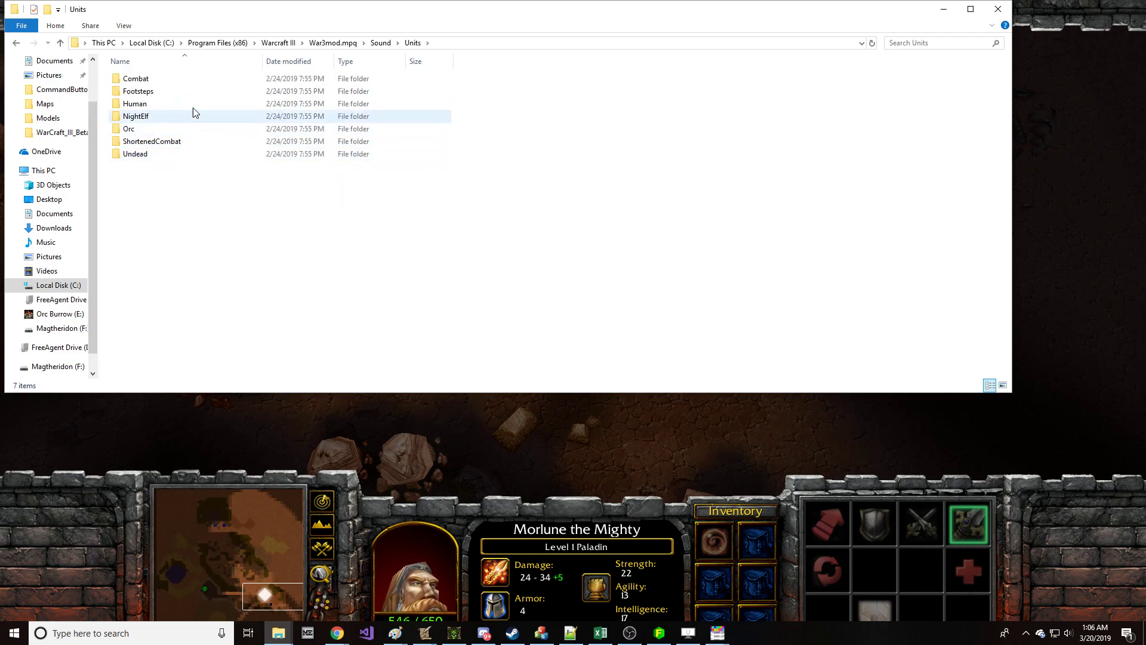
{"action": "double_click", "coordinate": [146, 156]}
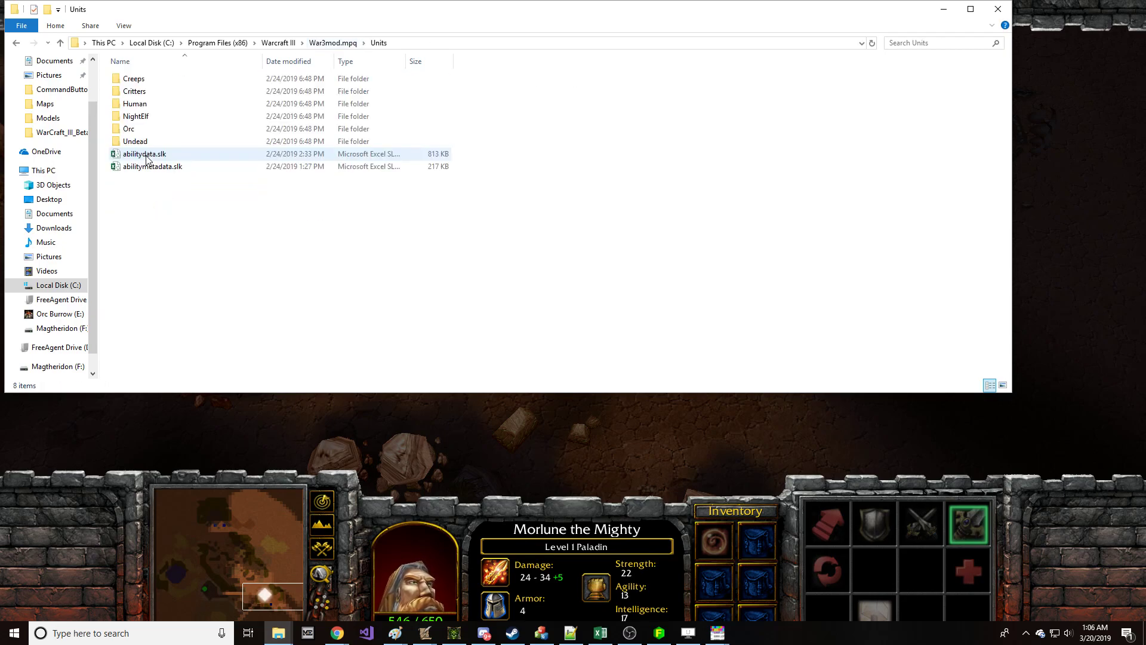
{"action": "double_click", "coordinate": [156, 107]}
{"action": "double_click", "coordinate": [172, 145]}
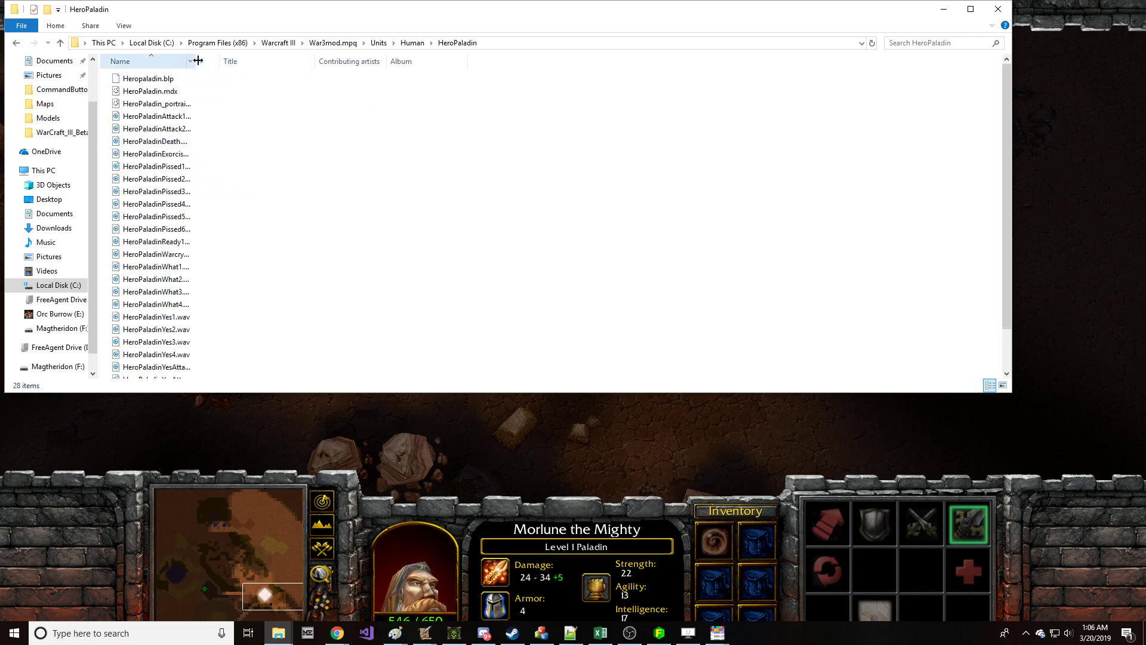
Step: Play HeroPaladinExorcism1.wav twice, close the music player and switch back to the game
{"action": "double_click", "coordinate": [251, 154]}
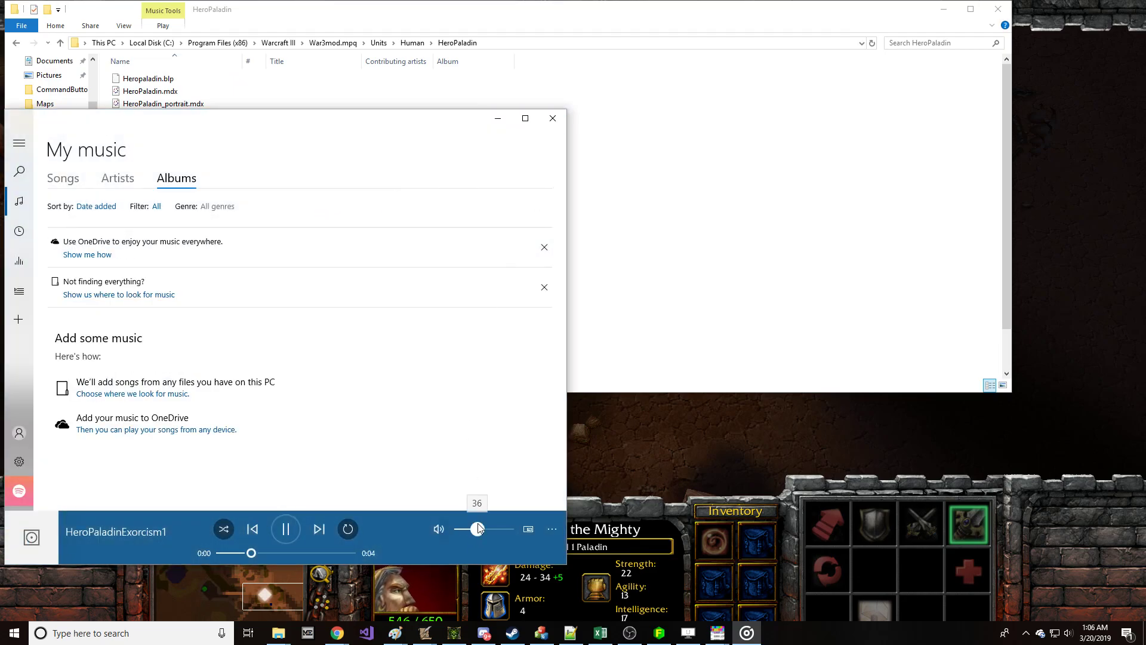
{"action": "left_click", "coordinate": [553, 119]}
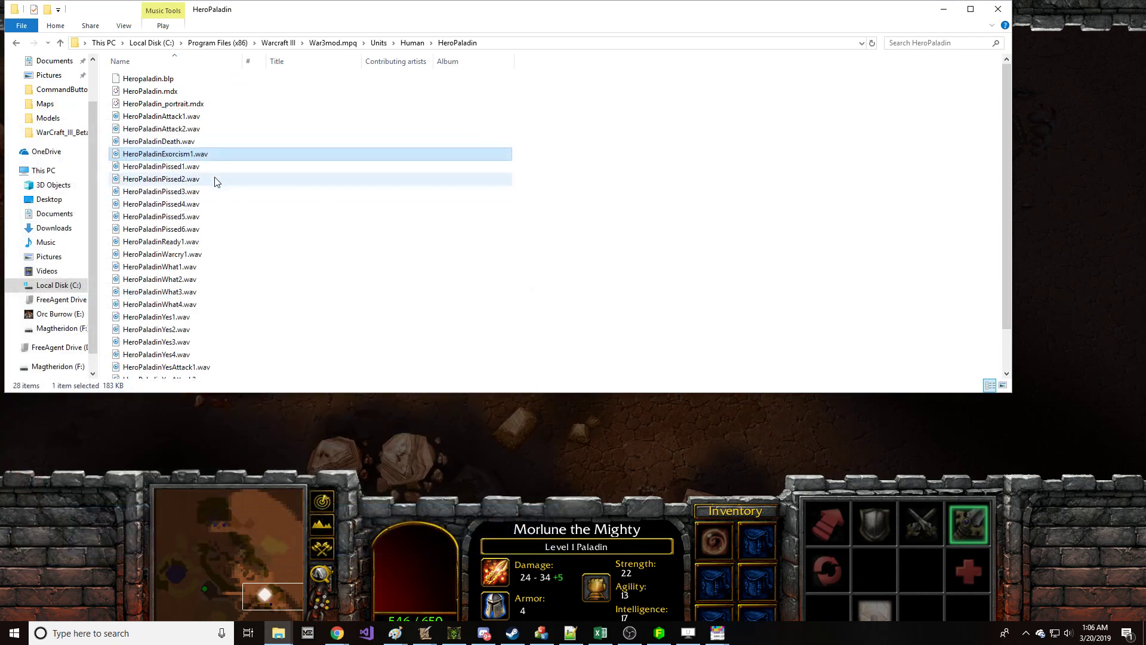
{"action": "double_click", "coordinate": [185, 155]}
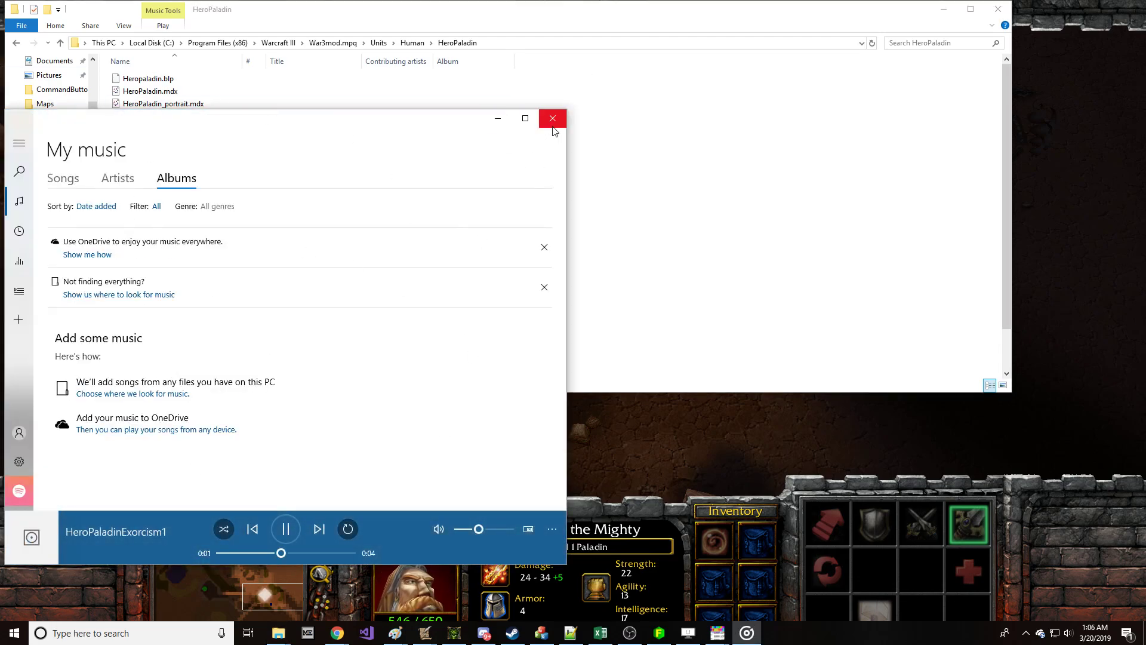
{"action": "left_click", "coordinate": [553, 123]}
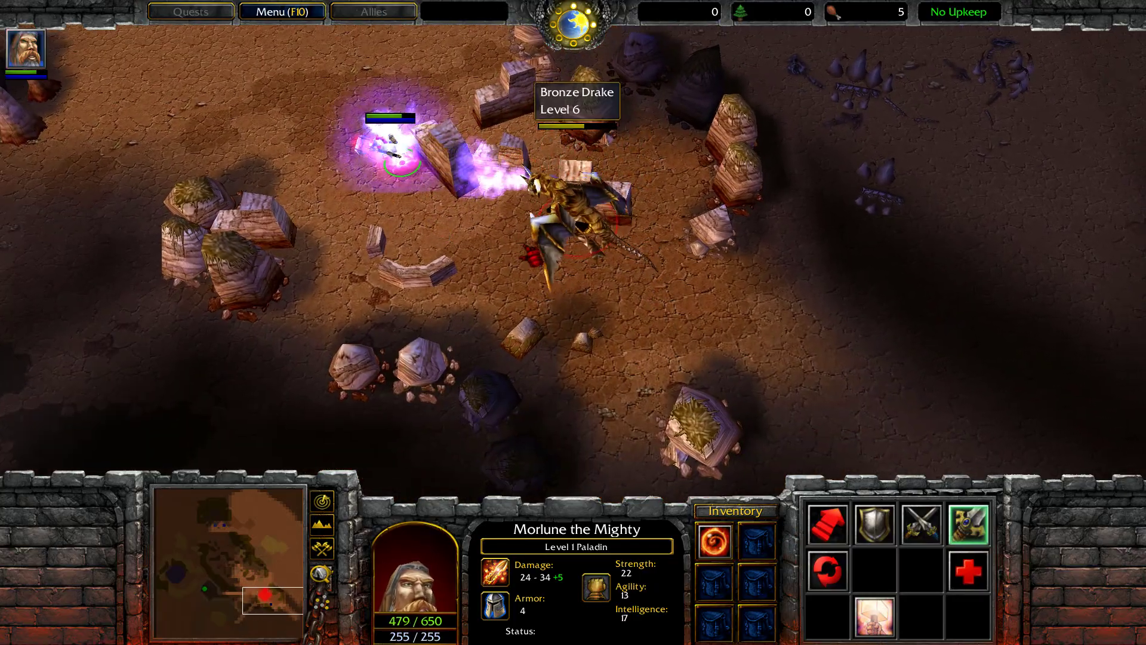
Step: Survey the desert west of the Bronze Drake's camp and watch the Paladin's fight with the drake from up close
{"action": "key", "text": "Up"}
{"action": "key", "text": "Left"}
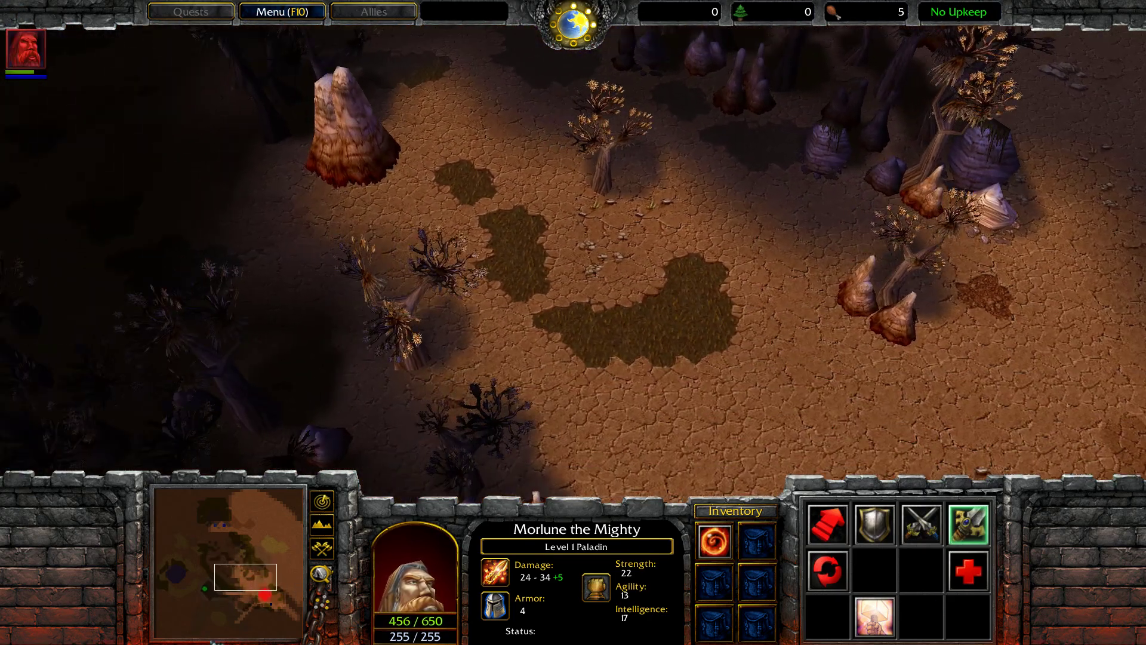
{"action": "left_click", "coordinate": [198, 571]}
{"action": "left_click_drag", "start_coordinate": [180, 585], "coordinate": [267, 599]}
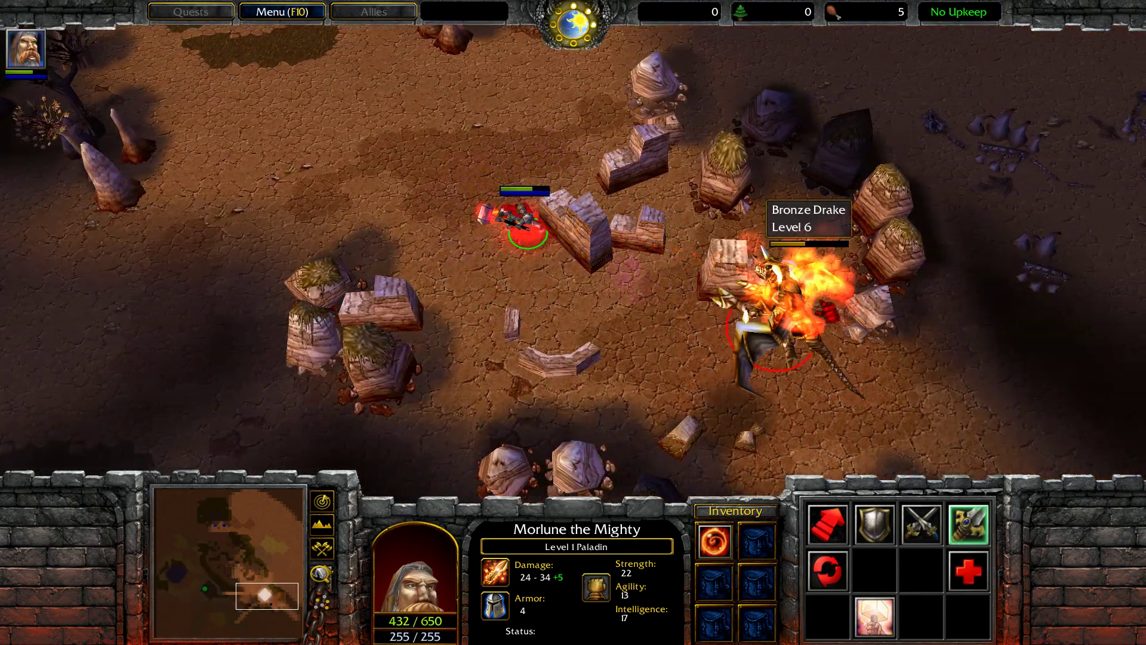
{"action": "scroll", "coordinate": [783, 309], "scroll_direction": "up", "scroll_amount": 2}
{"action": "middle_click_drag", "start_coordinate": [770, 302], "coordinate": [421, 292]}
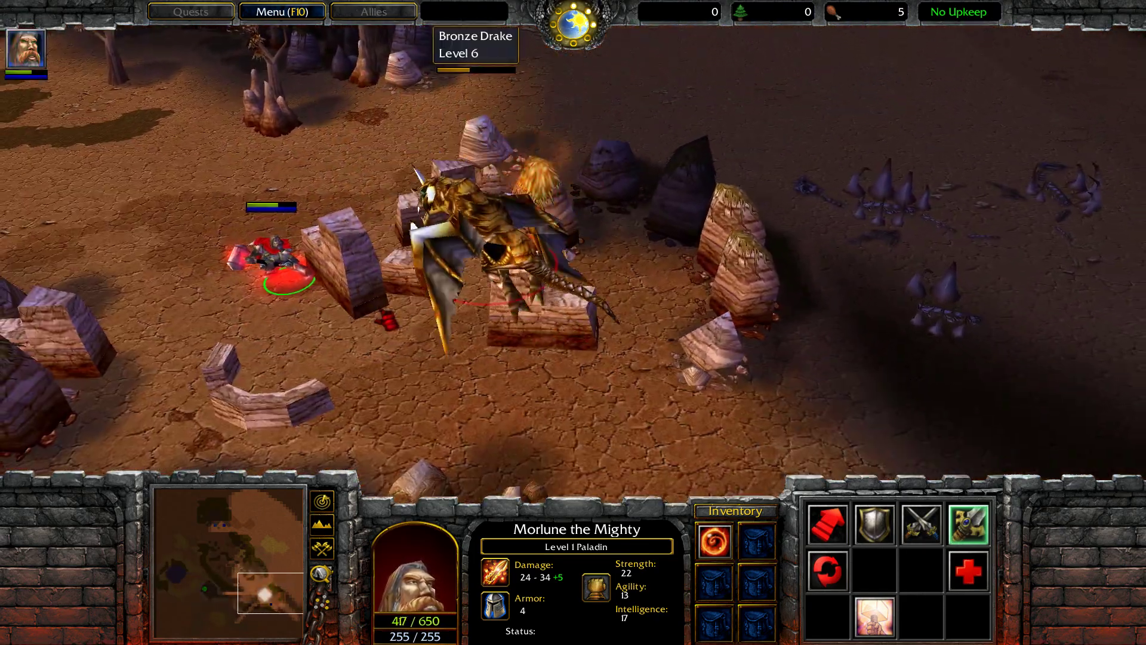
{"action": "scroll", "coordinate": [421, 292], "scroll_direction": "down", "scroll_amount": 2}
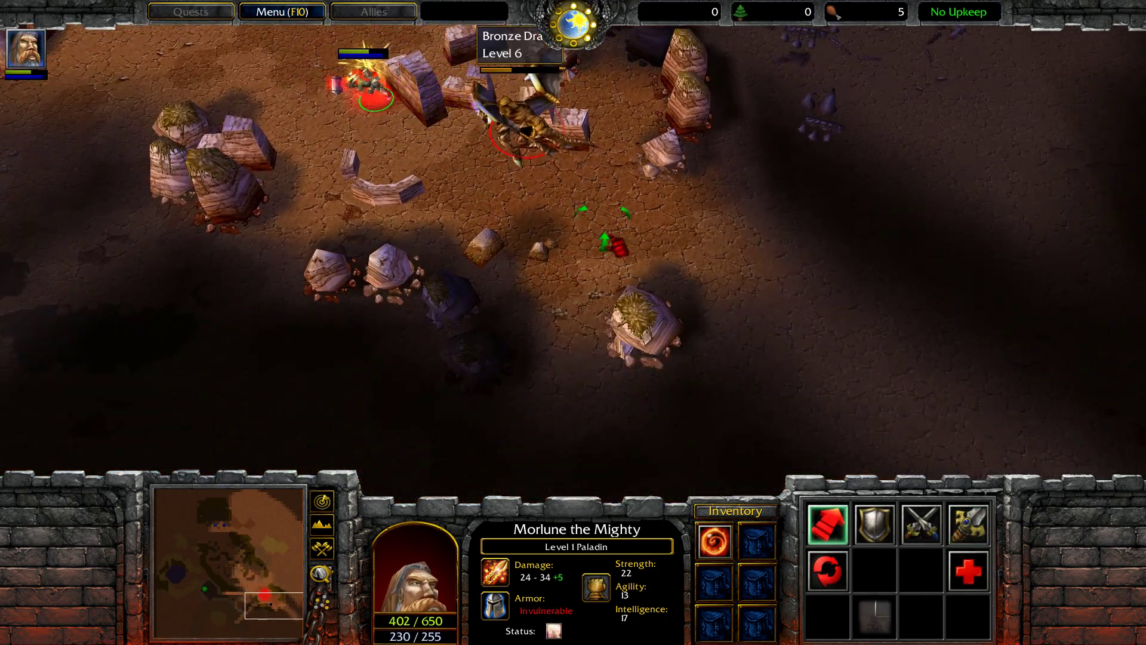
Step: Cast Divine Shield and run the Paladin past the Bronze Drake to the open desert southeast of its camp
{"action": "right_click", "coordinate": [613, 233]}
{"action": "mouse_move", "coordinate": [443, 8]}
{"action": "scroll", "coordinate": [525, 375], "scroll_direction": "up", "scroll_amount": 2}
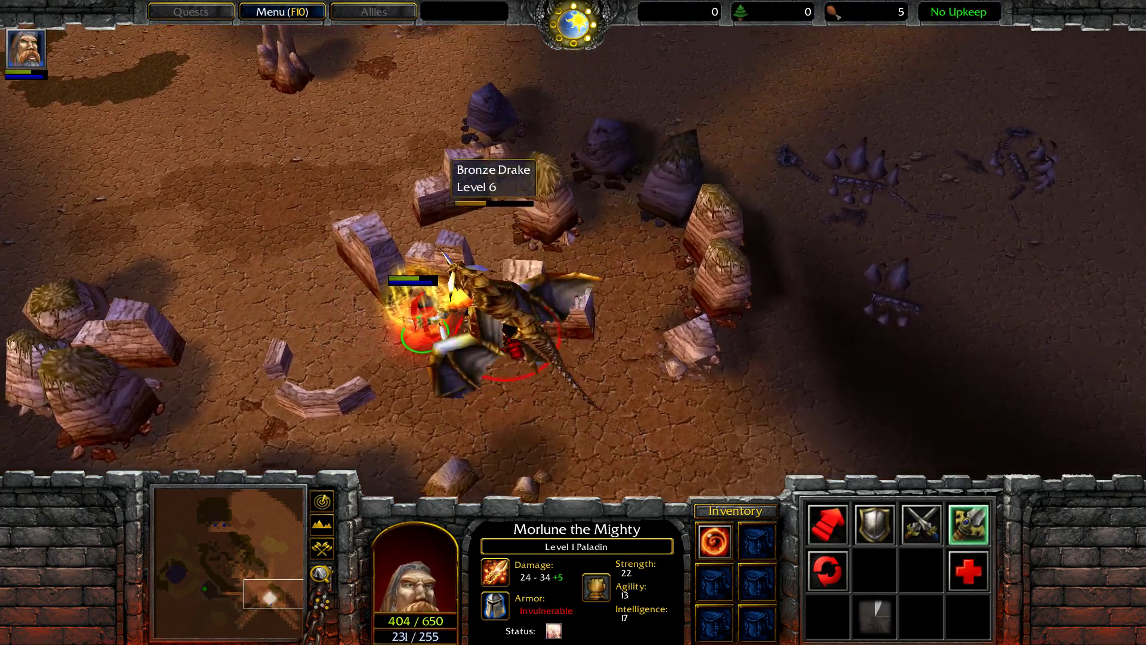
{"action": "scroll", "coordinate": [525, 375], "scroll_direction": "down", "scroll_amount": 2}
{"action": "right_click", "coordinate": [519, 370]}
{"action": "key", "text": "Down"}
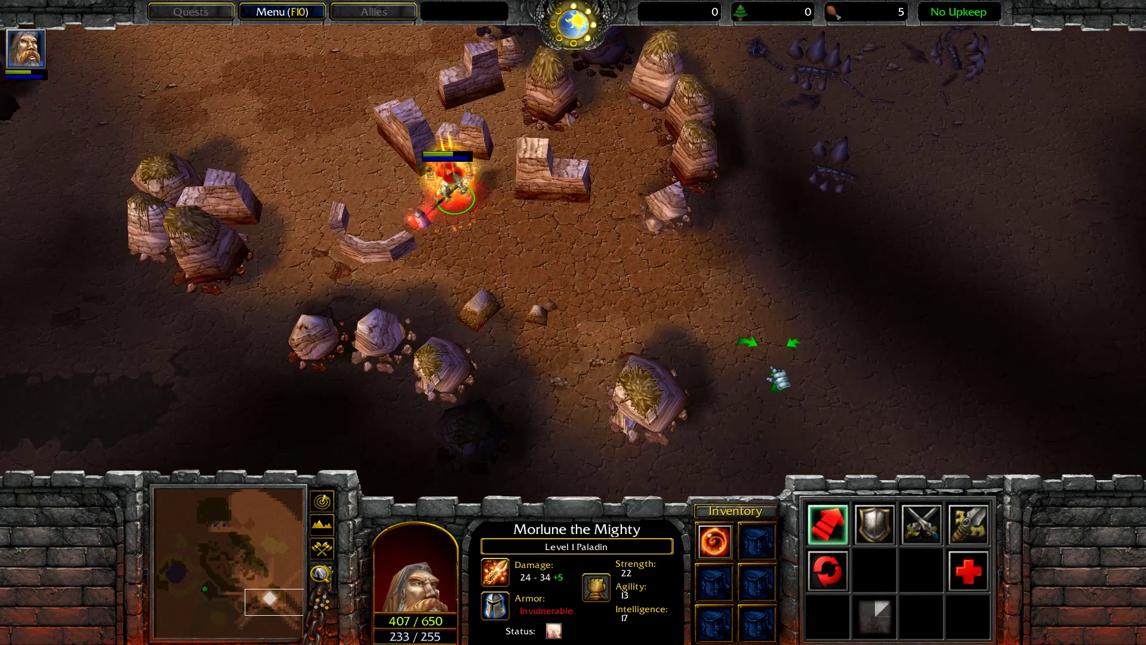
{"action": "mouse_move", "coordinate": [1141, 641]}
{"action": "mouse_move", "coordinate": [1144, 606]}
{"action": "right_click", "coordinate": [512, 356]}
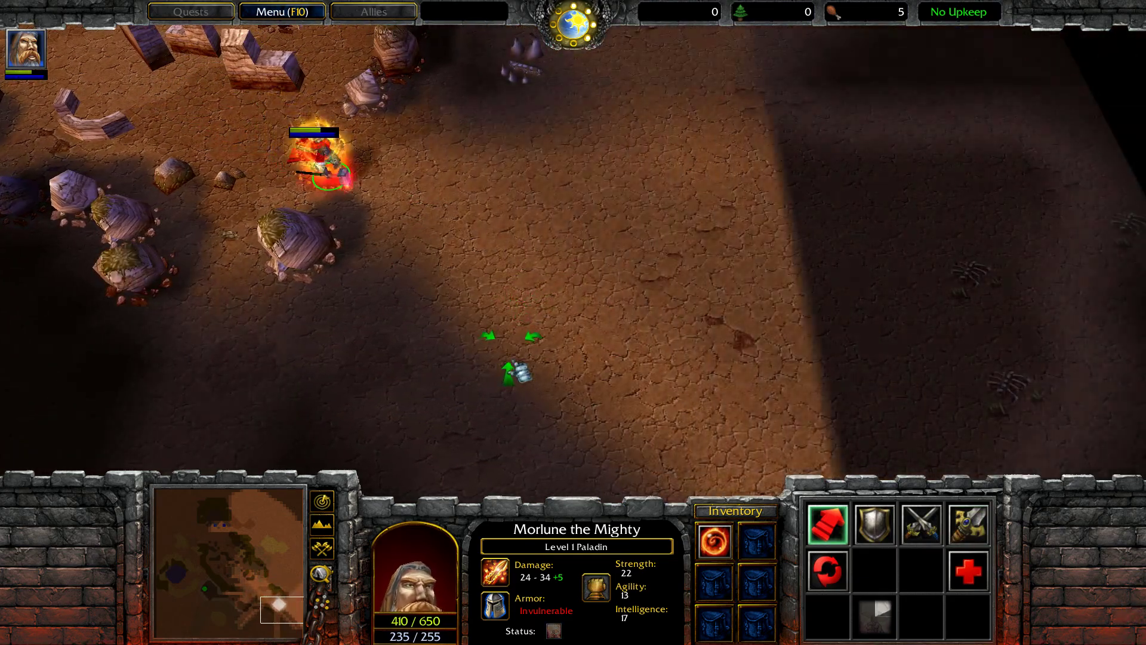
{"action": "right_click", "coordinate": [599, 224]}
{"action": "right_click", "coordinate": [427, 335]}
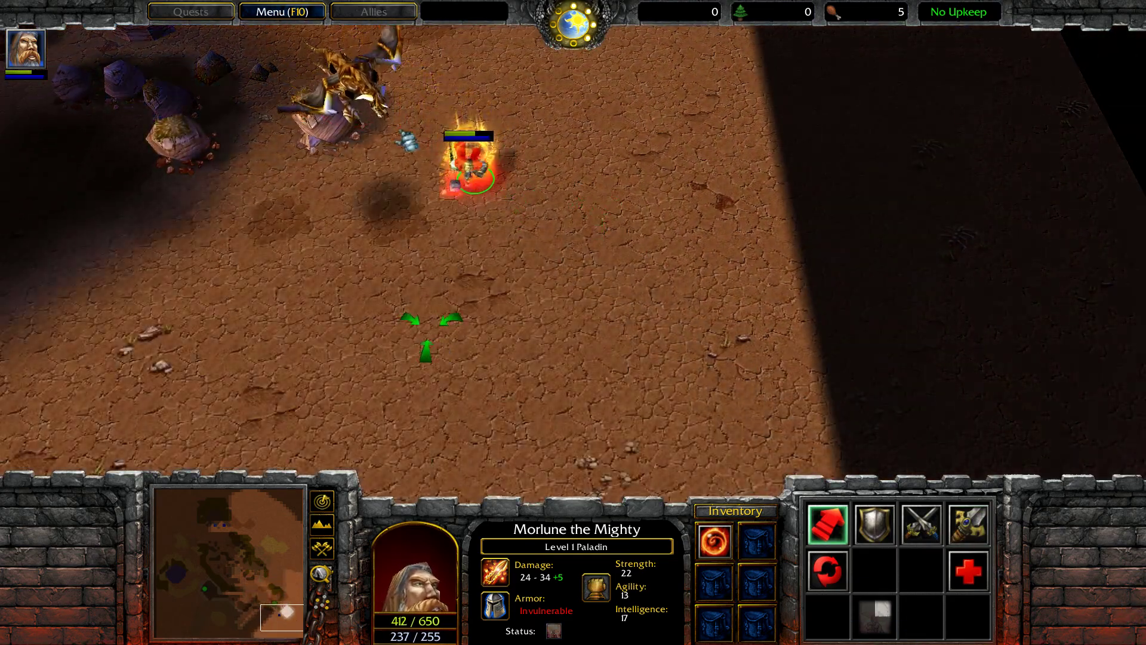
Step: Turn the Paladin back toward the Bronze Drake and steer him around the rocks on the south side of its camp
{"action": "right_click", "coordinate": [362, 122]}
{"action": "mouse_move", "coordinate": [5, 5]}
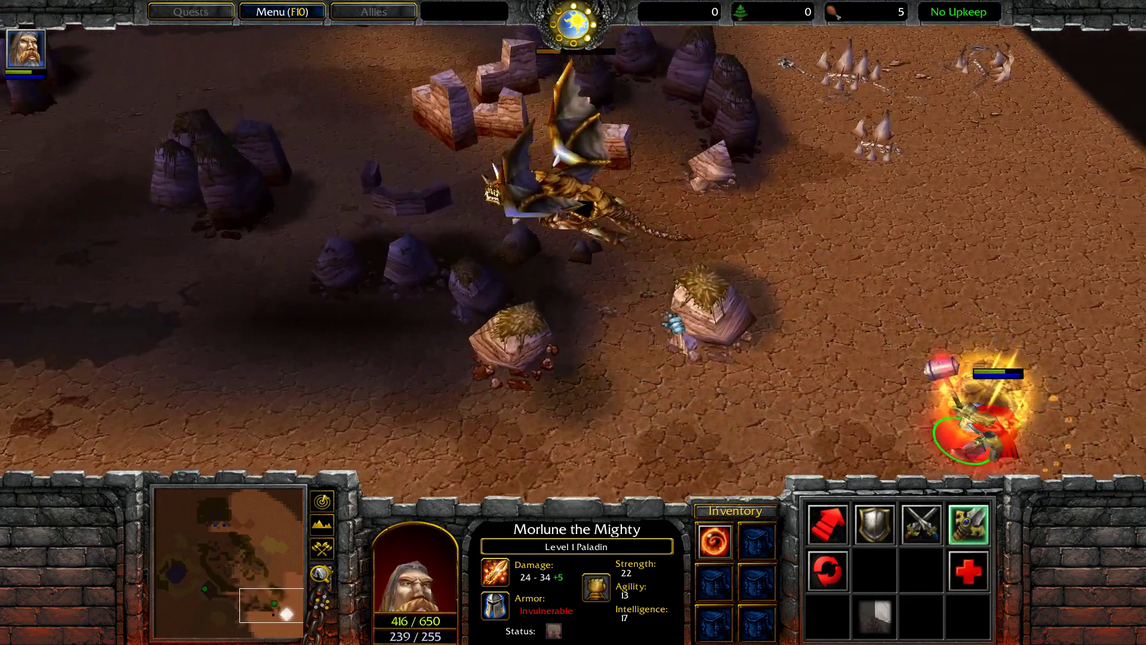
{"action": "right_click", "coordinate": [528, 245]}
{"action": "right_click", "coordinate": [268, 299]}
{"action": "mouse_move", "coordinate": [5, 365]}
{"action": "right_click", "coordinate": [463, 360]}
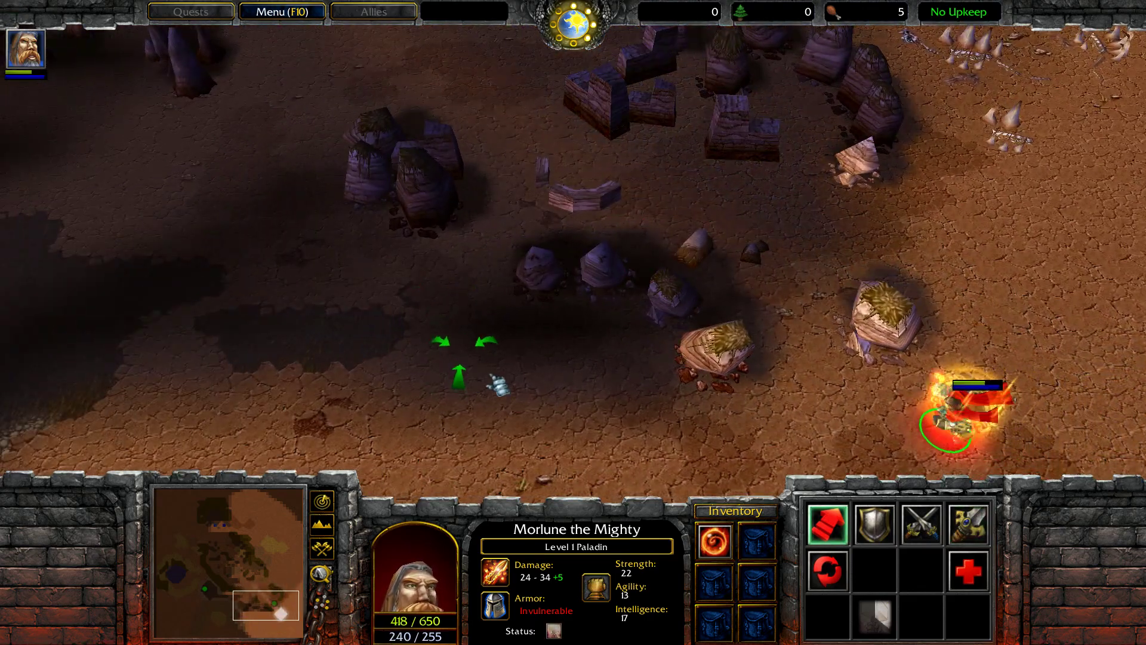
{"action": "right_click", "coordinate": [510, 340]}
{"action": "mouse_move", "coordinate": [6, 296]}
{"action": "right_click", "coordinate": [882, 291]}
{"action": "mouse_move", "coordinate": [1140, 274]}
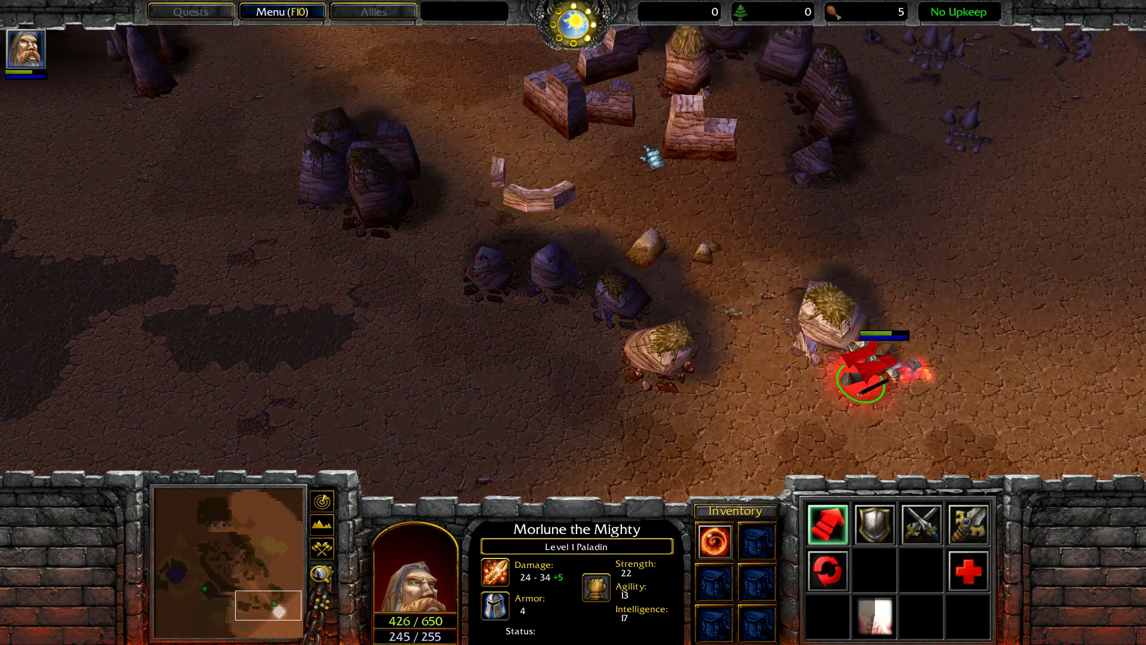
Step: Attack the Bronze Drake again with the Paladin and try to cast Divine Shield during the fight
{"action": "mouse_move", "coordinate": [368, 2]}
{"action": "right_click", "coordinate": [597, 243]}
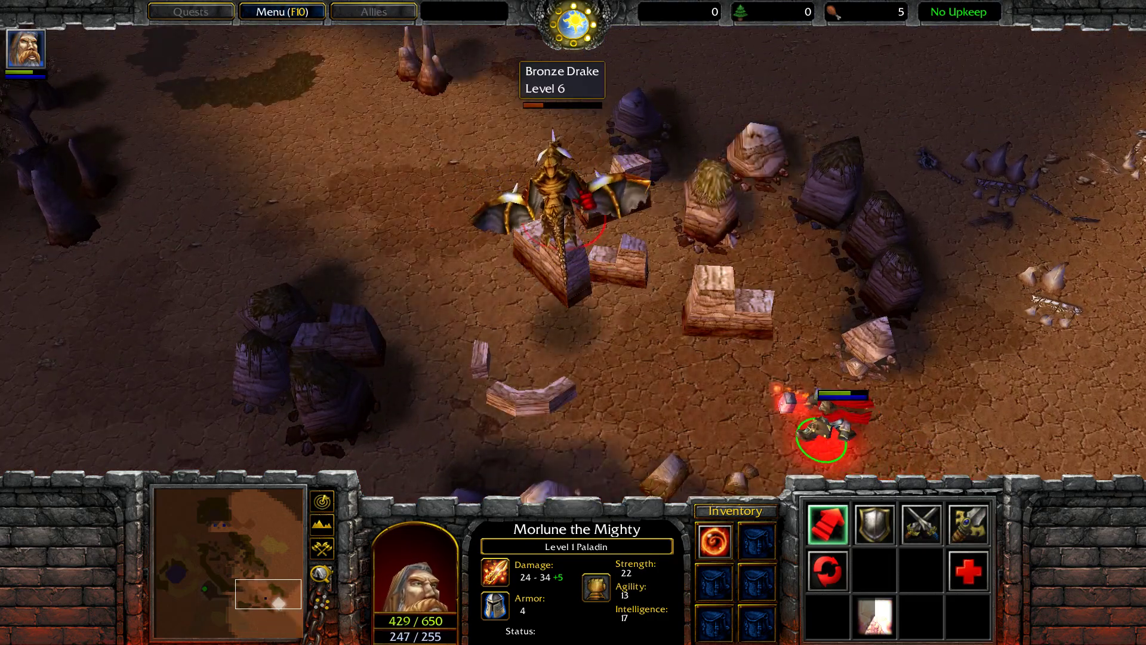
{"action": "right_click", "coordinate": [591, 224]}
{"action": "mouse_move", "coordinate": [717, 644]}
{"action": "left_click", "coordinate": [874, 621]}
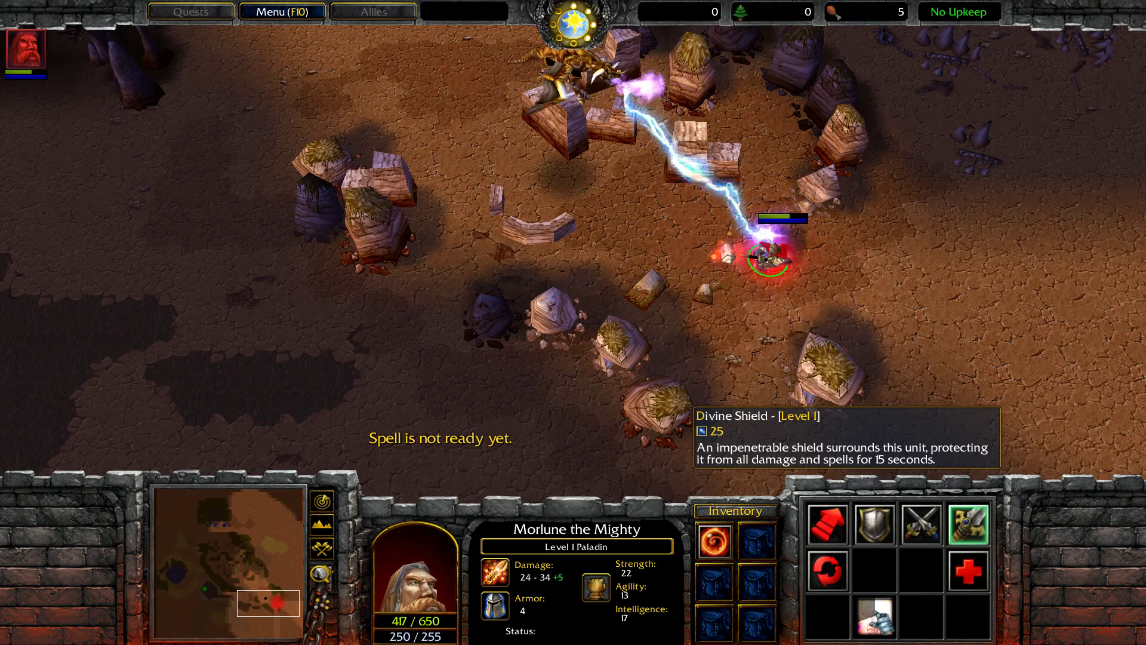
{"action": "mouse_move", "coordinate": [794, 2]}
{"action": "mouse_move", "coordinate": [1145, 524]}
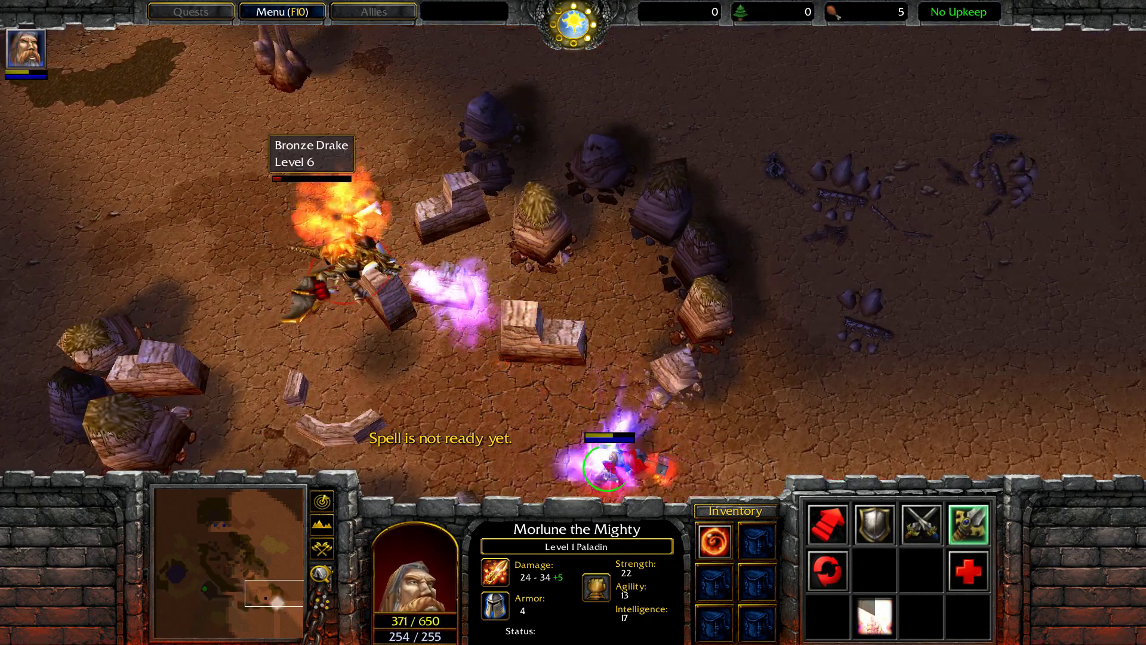
Step: Check the game menu and the message log, closing each to resume the fight
{"action": "left_click", "coordinate": [281, 12]}
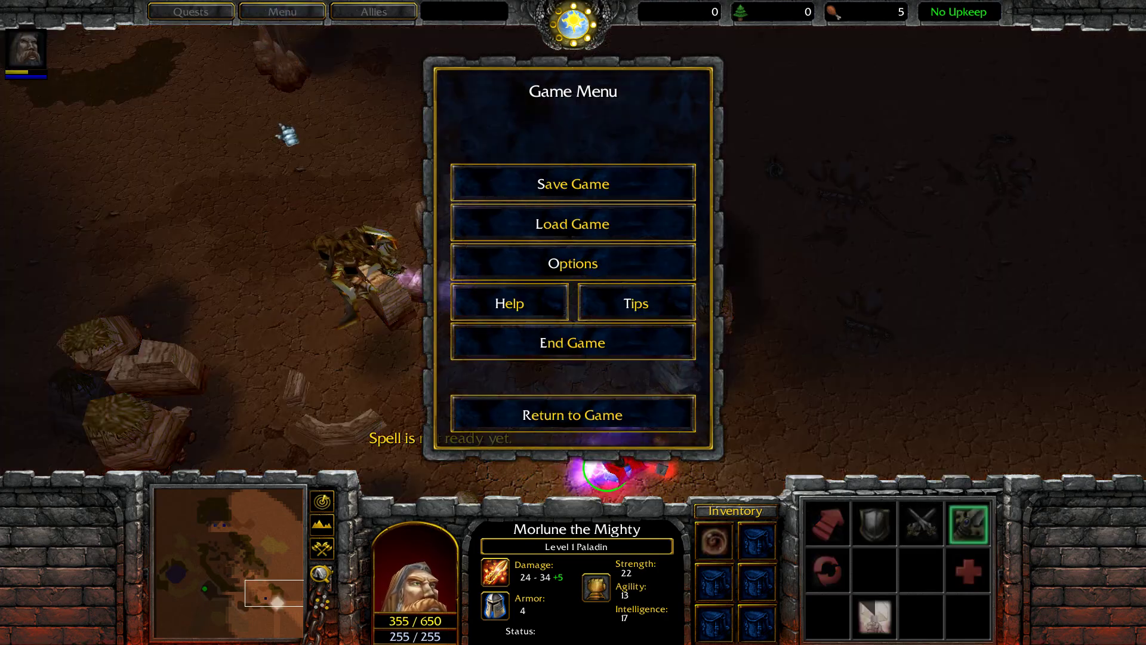
{"action": "left_click", "coordinate": [558, 417]}
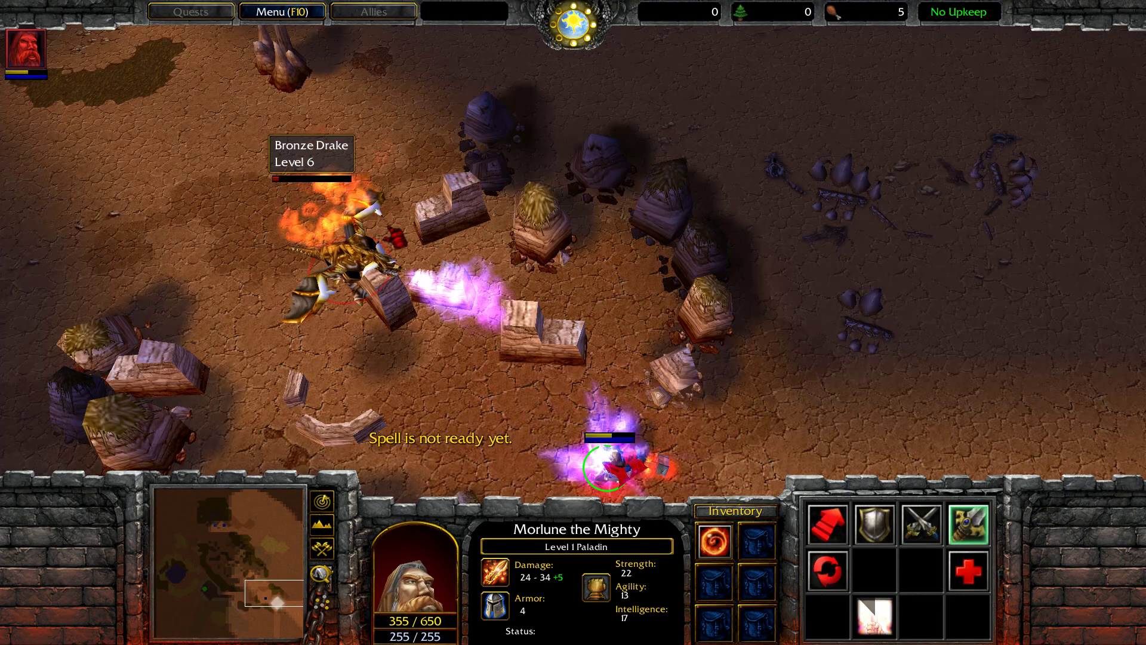
{"action": "key", "text": "F12"}
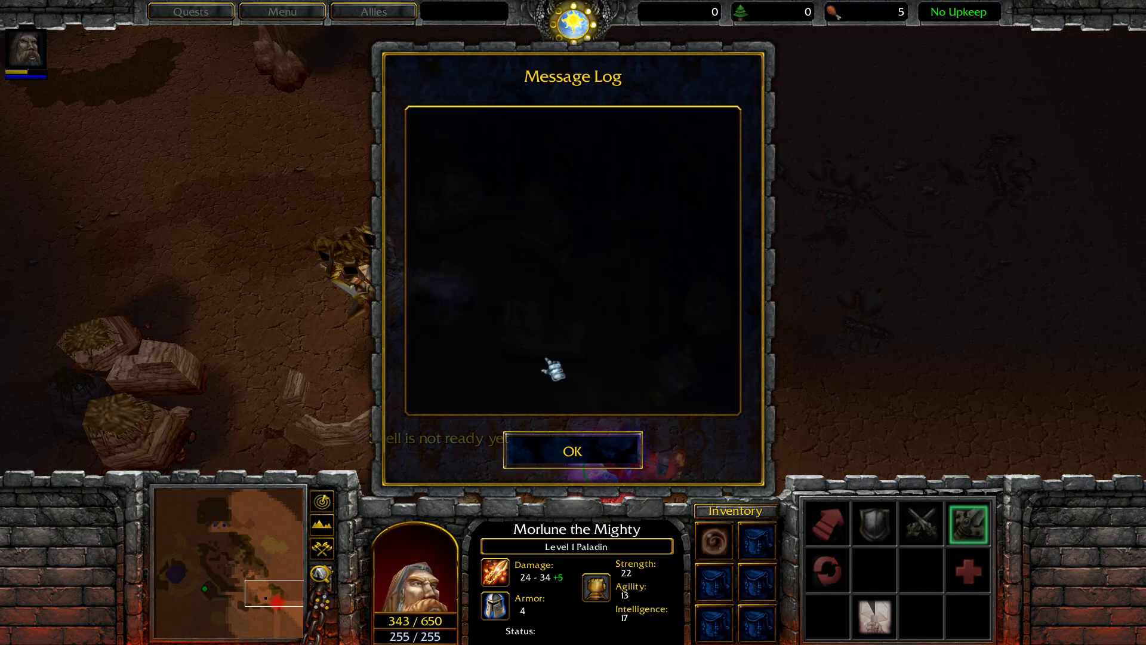
{"action": "left_click", "coordinate": [572, 449]}
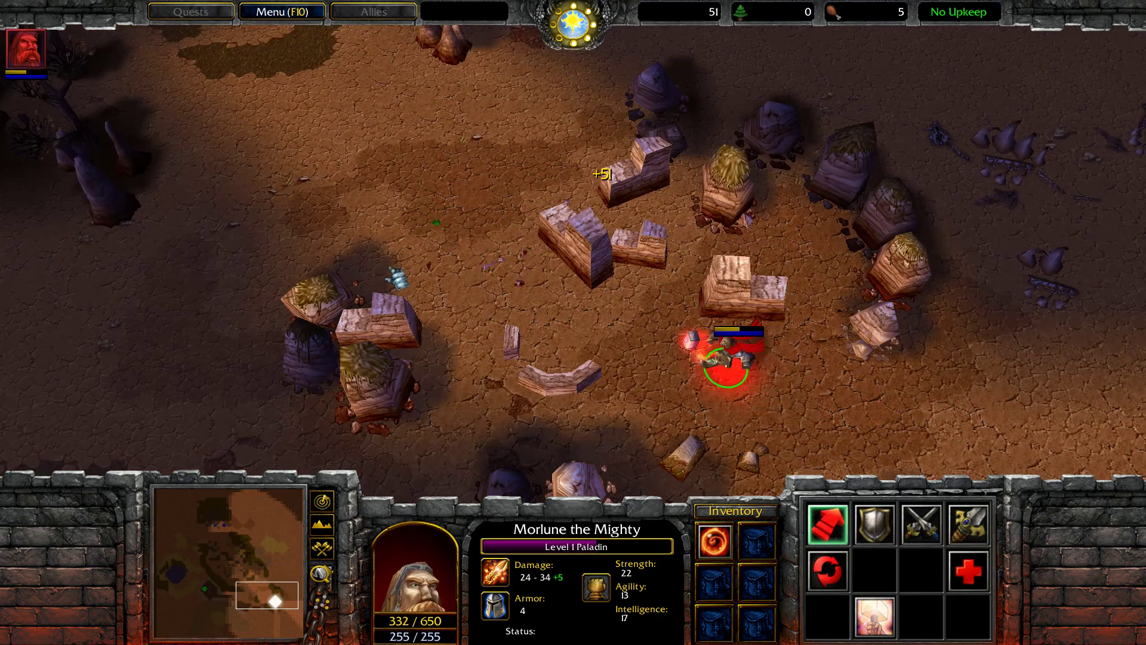
Step: Walk the Paladin west from the drake's camp across the desert to the creep camp on the dark ground
{"action": "right_click", "coordinate": [387, 267]}
{"action": "right_click", "coordinate": [238, 242]}
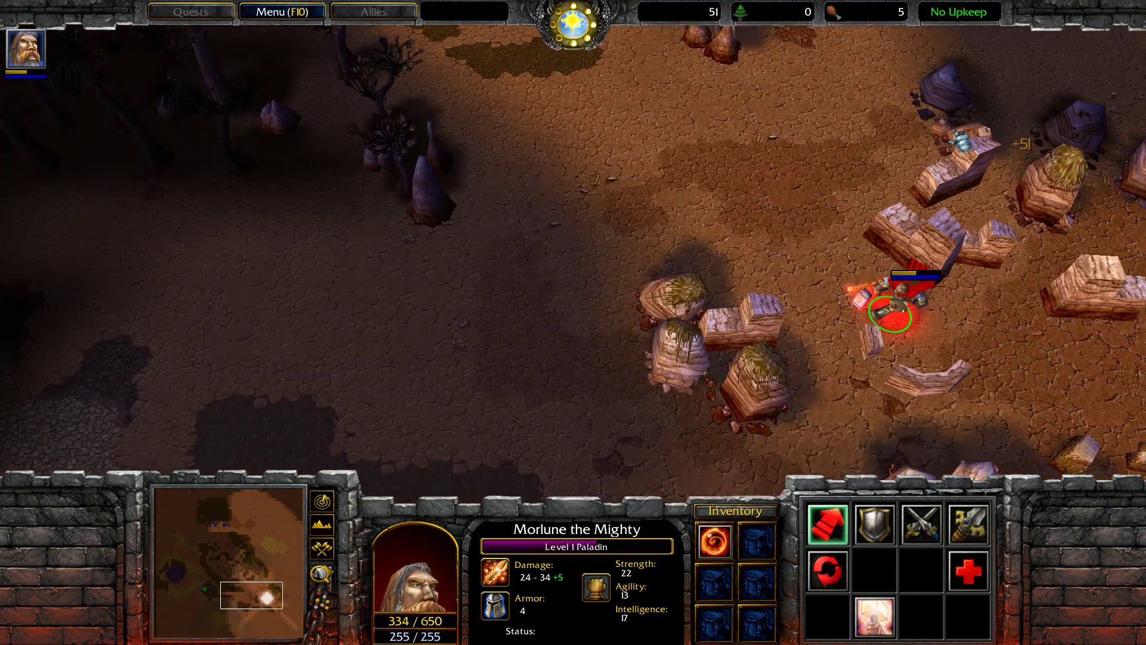
{"action": "right_click", "coordinate": [469, 214]}
{"action": "key", "text": "Left"}
{"action": "right_click", "coordinate": [402, 329]}
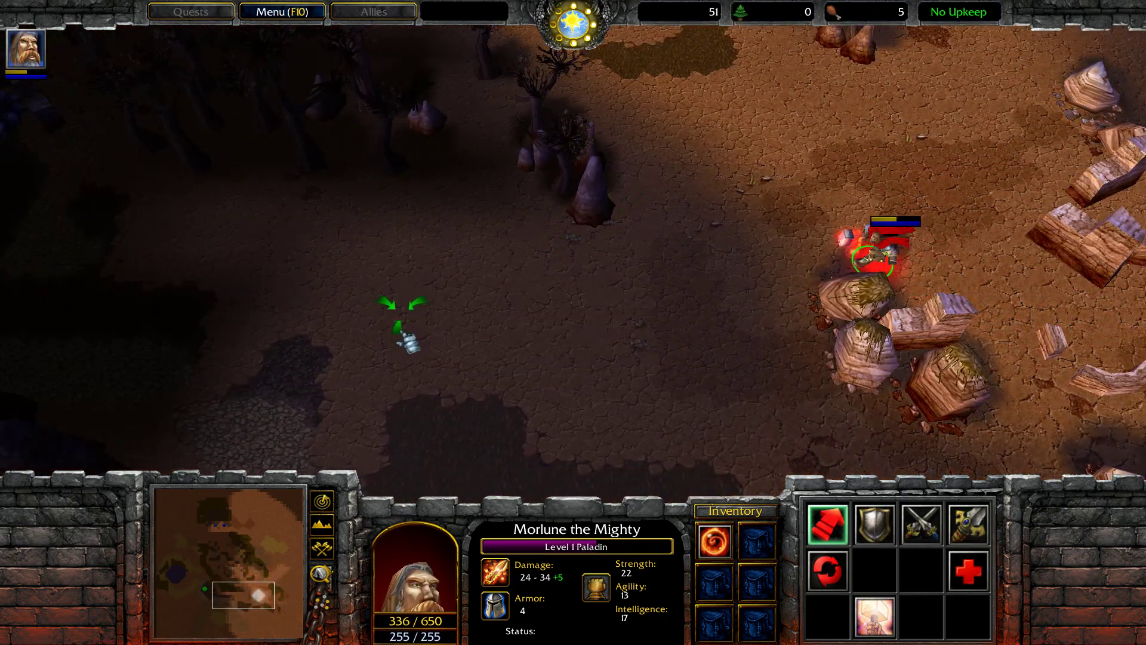
{"action": "key", "text": "Left"}
{"action": "right_click", "coordinate": [425, 466]}
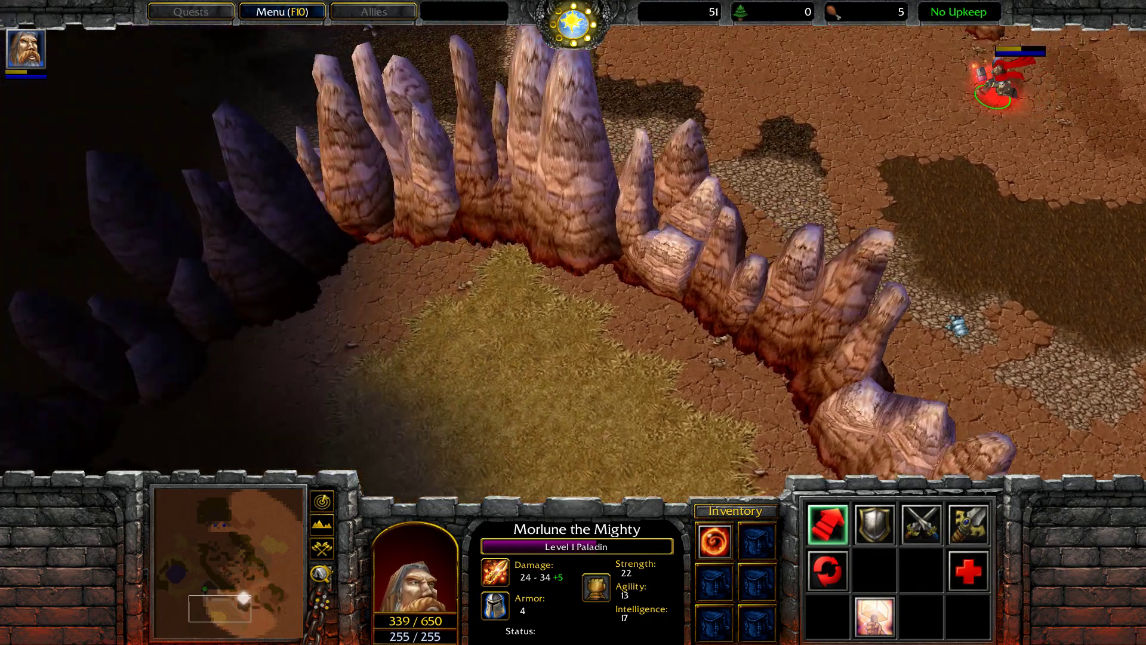
{"action": "key", "text": "Up"}
{"action": "right_click", "coordinate": [524, 202]}
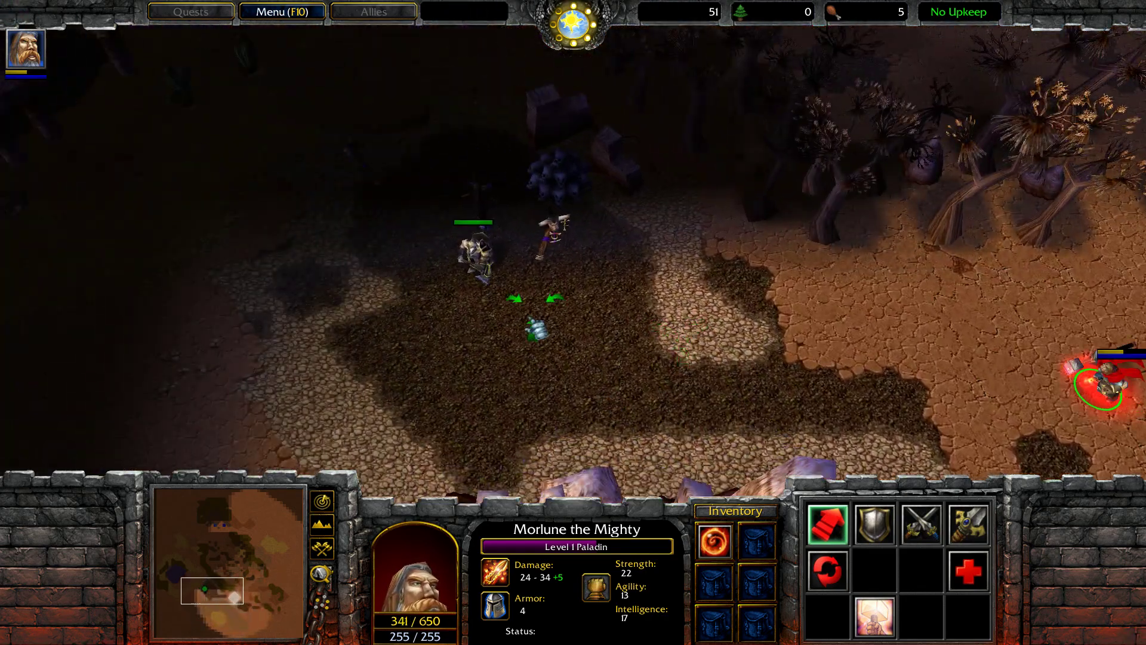
Step: Cast Divine Shield and run the Paladin past the creep camp toward the pool in the west
{"action": "left_click", "coordinate": [875, 524]}
{"action": "right_click", "coordinate": [120, 263]}
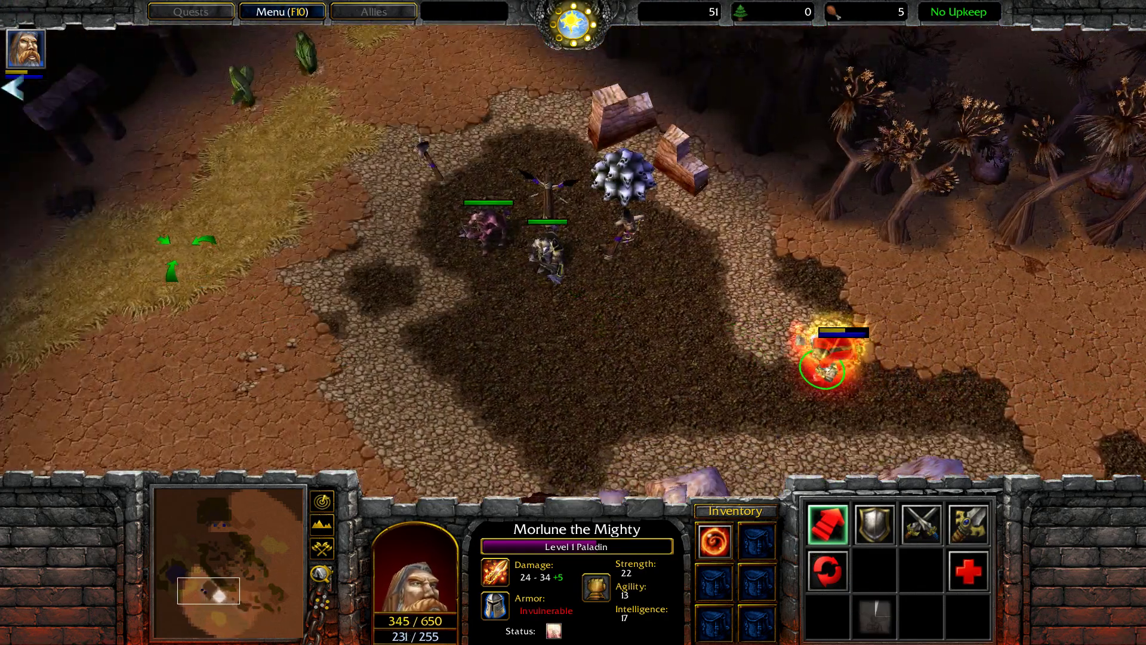
{"action": "right_click", "coordinate": [608, 215]}
{"action": "right_click", "coordinate": [432, 211]}
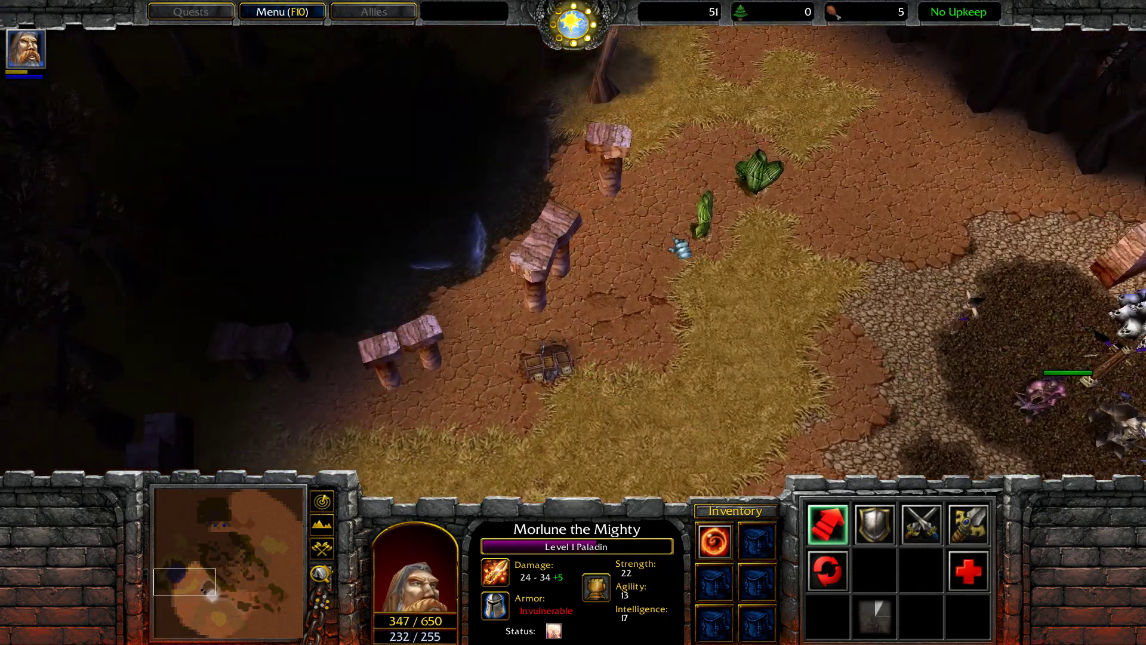
{"action": "right_click", "coordinate": [558, 264]}
{"action": "right_click", "coordinate": [261, 109]}
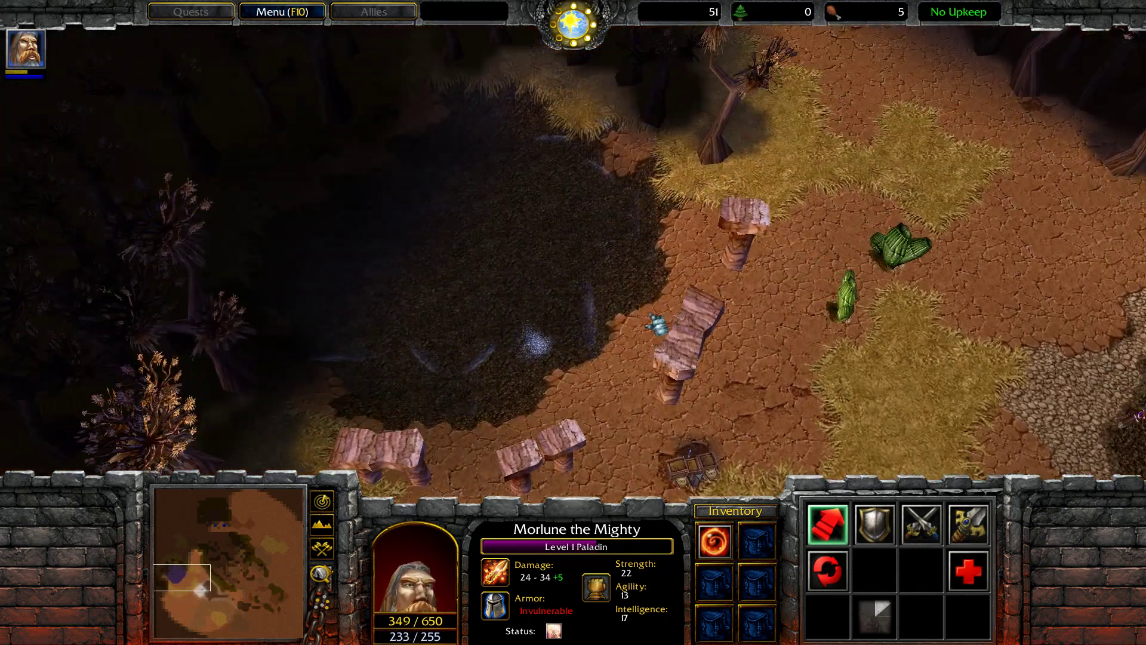
Step: Walk the Paladin past the stone pillars into the pool and view him in the water from up close
{"action": "right_click", "coordinate": [482, 280]}
{"action": "scroll", "coordinate": [486, 294], "scroll_direction": "up", "scroll_amount": 3}
{"action": "right_click", "coordinate": [468, 286]}
{"action": "right_click", "coordinate": [468, 348]}
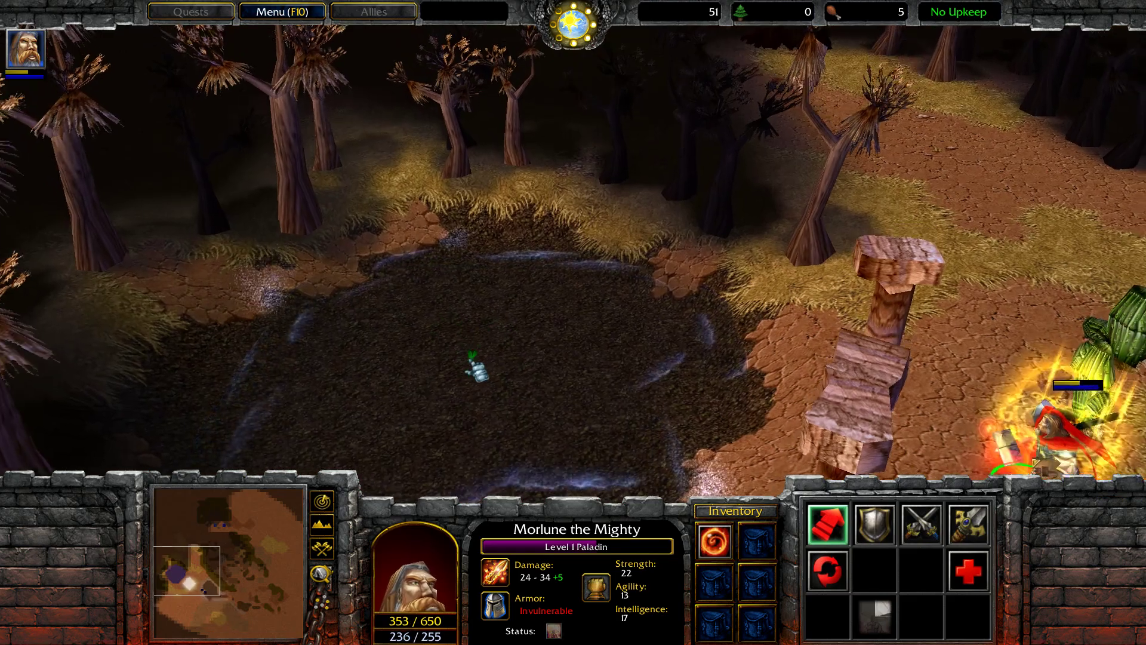
{"action": "scroll", "coordinate": [471, 359], "scroll_direction": "down", "scroll_amount": 3}
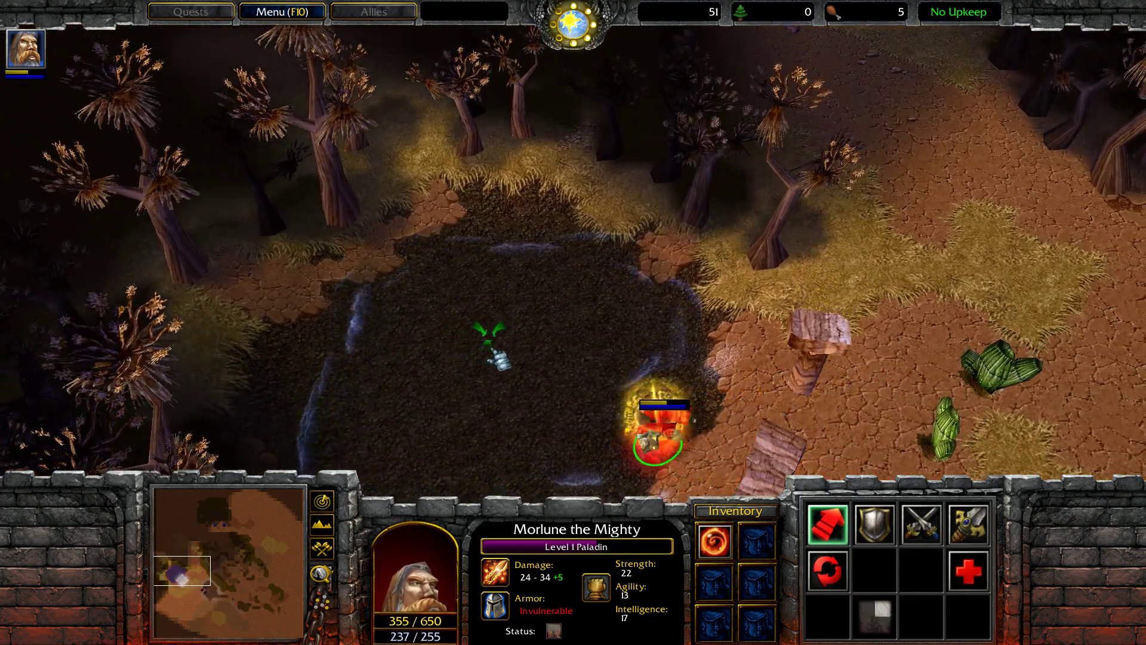
{"action": "scroll", "coordinate": [499, 359], "scroll_direction": "up", "scroll_amount": 3}
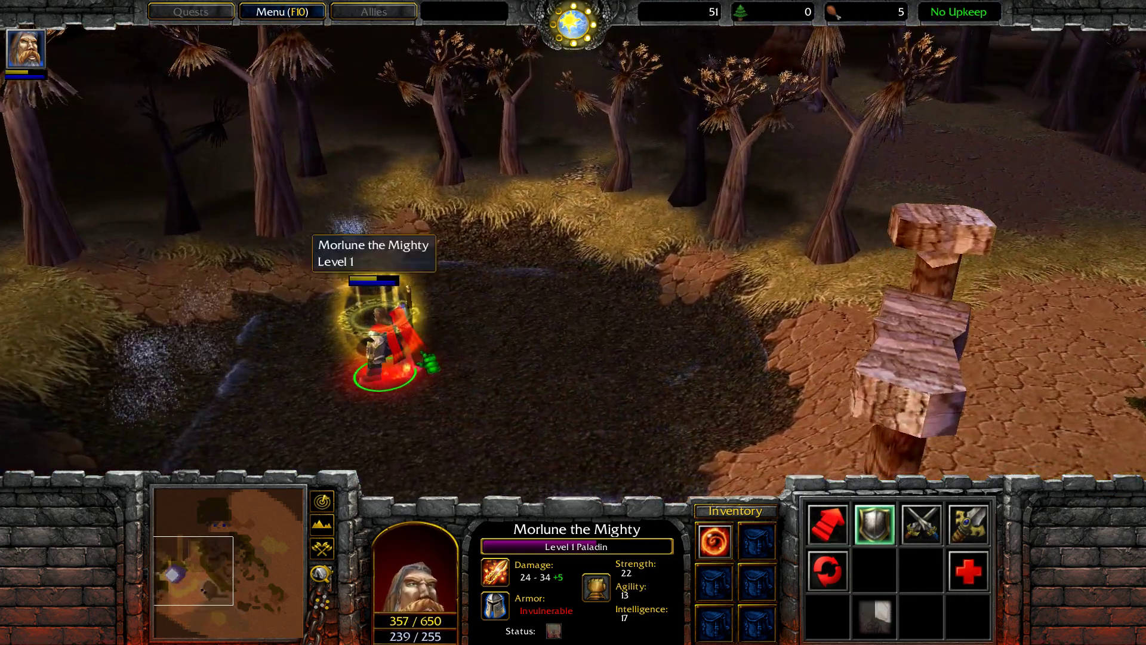